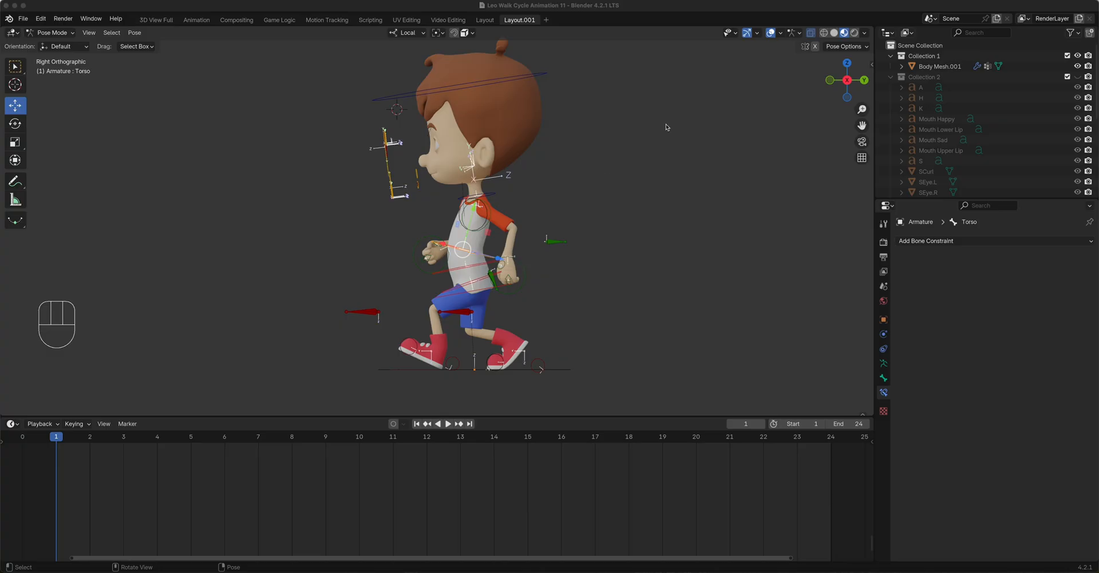
- Switch to the left orthographic view, enable auto keying, and expand the timeline's channel list
{"action": "left_click", "coordinate": [615, 180]}
{"action": "key", "text": "ctrl+KP_3"}
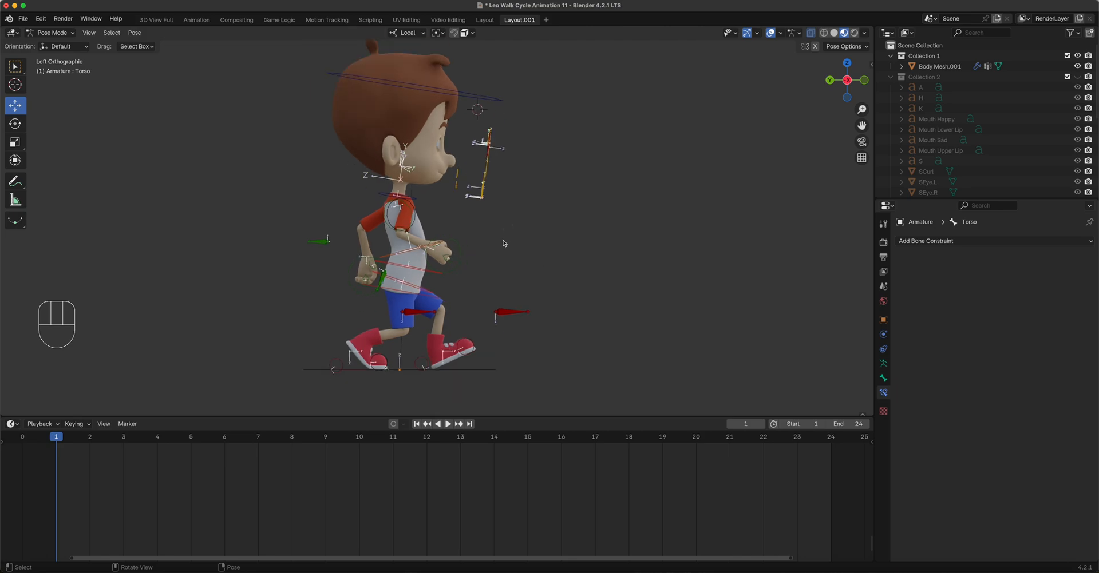
{"action": "middle_click_drag", "start_coordinate": [505, 241], "coordinate": [573, 224], "text": "shift"}
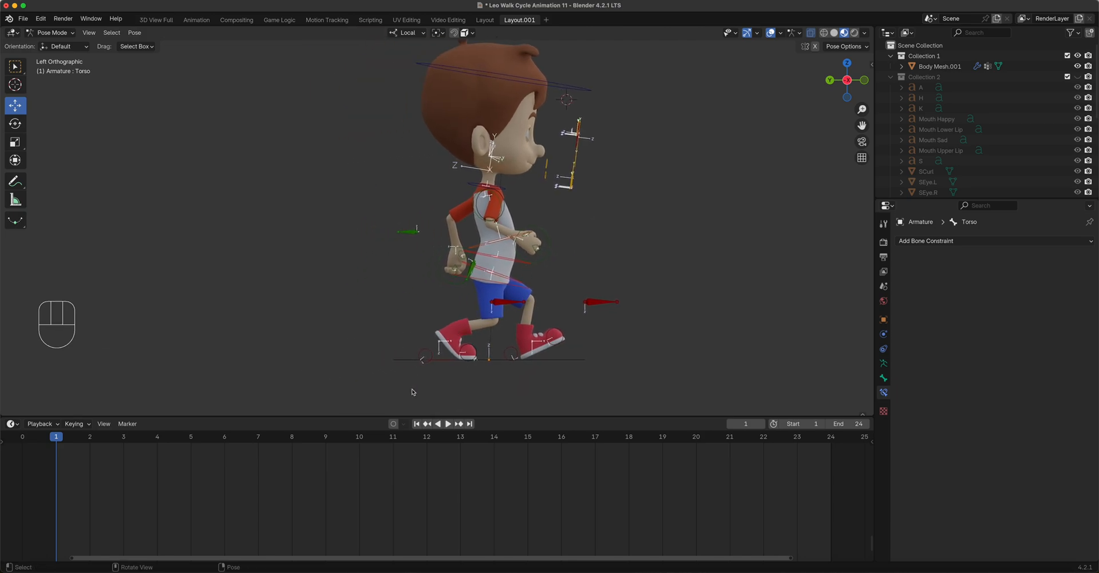
{"action": "left_click", "coordinate": [394, 424]}
{"action": "left_click", "coordinate": [3, 443]}
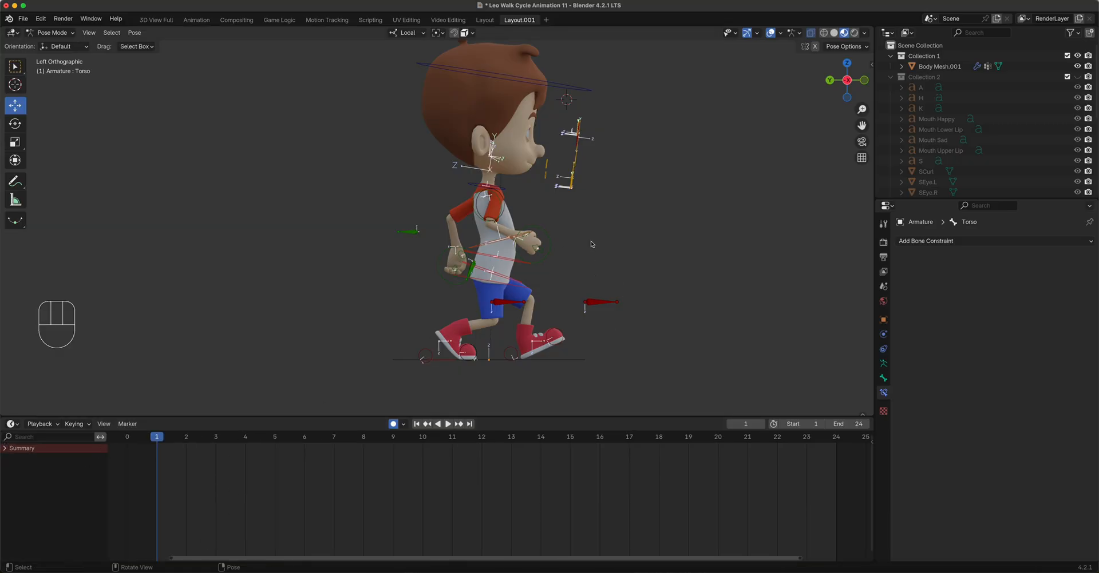
- Rotate the Spine01 bone slightly backward, then rotate the Torso bone about 17° forward
{"action": "scroll", "coordinate": [599, 224], "scroll_direction": "up", "scroll_amount": 2}
{"action": "scroll", "coordinate": [599, 223], "scroll_direction": "down", "scroll_amount": 2}
{"action": "left_click", "coordinate": [519, 284]}
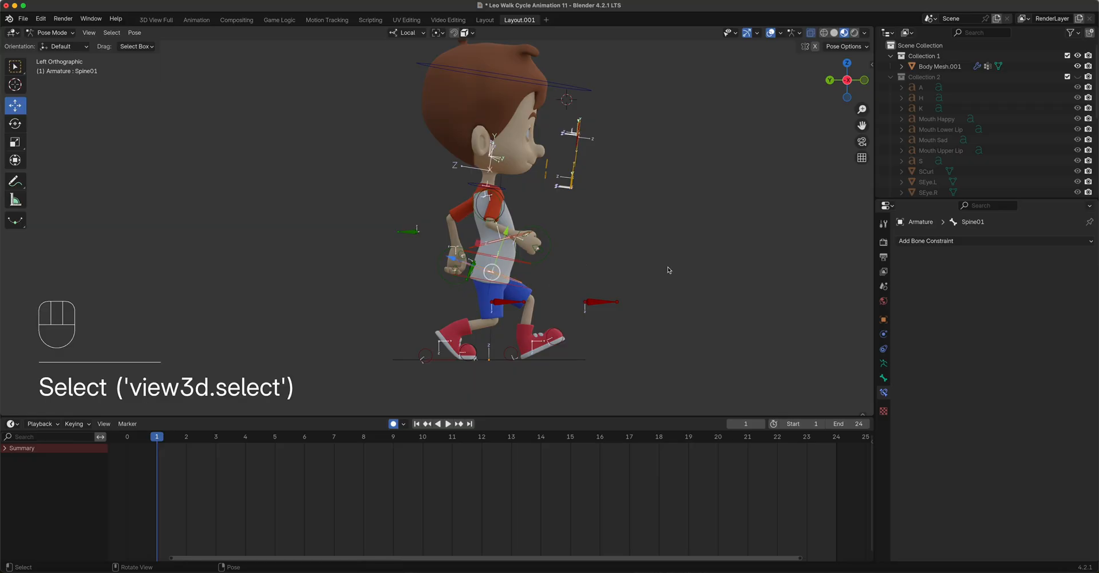
{"action": "key", "text": "r"}
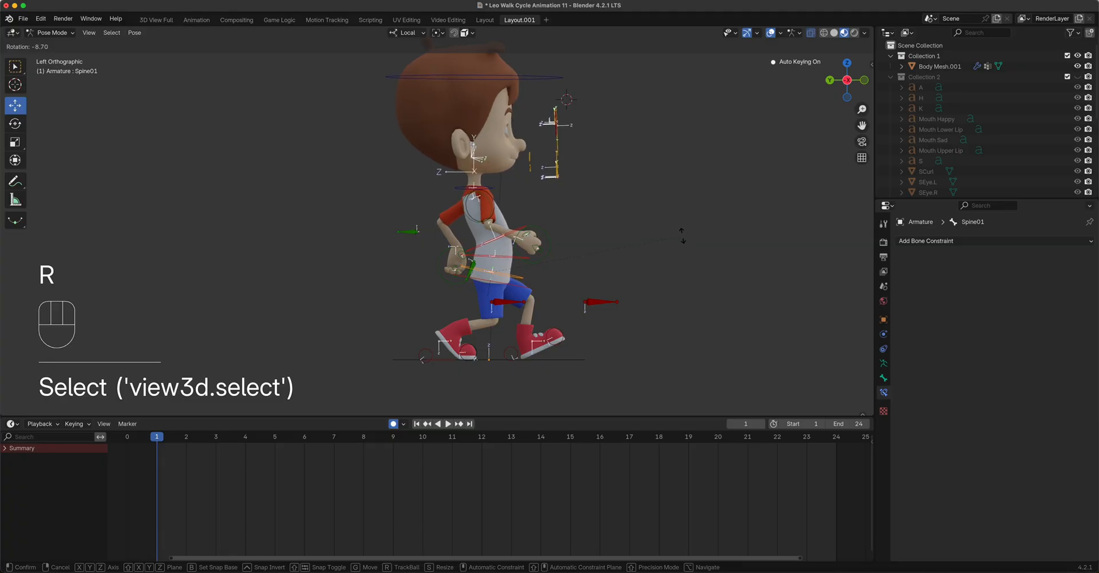
{"action": "left_click", "coordinate": [546, 239]}
{"action": "left_click", "coordinate": [525, 228]}
{"action": "key", "text": "r"}
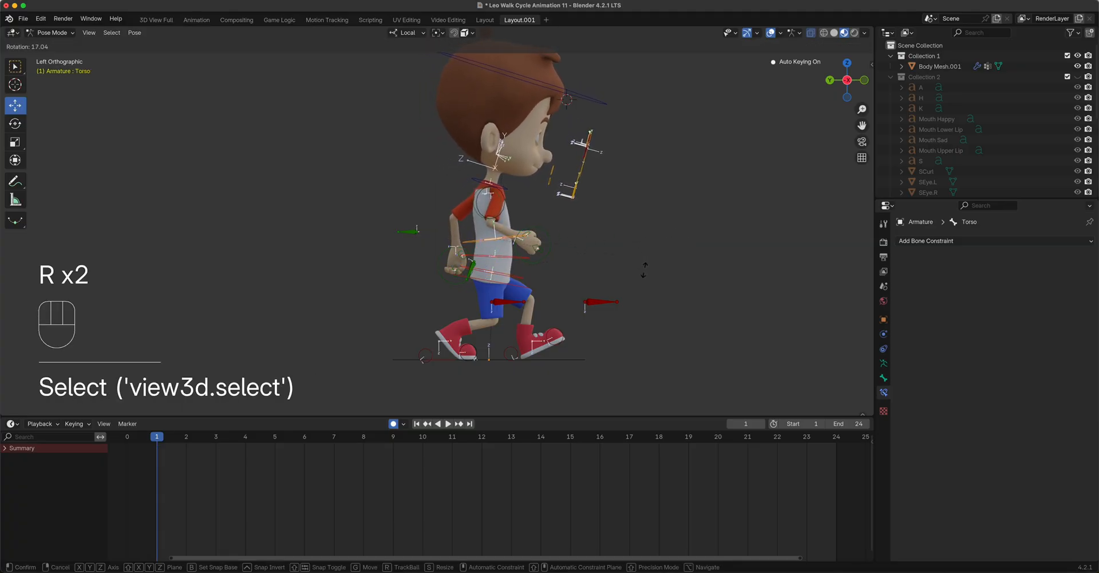
{"action": "left_click", "coordinate": [644, 271]}
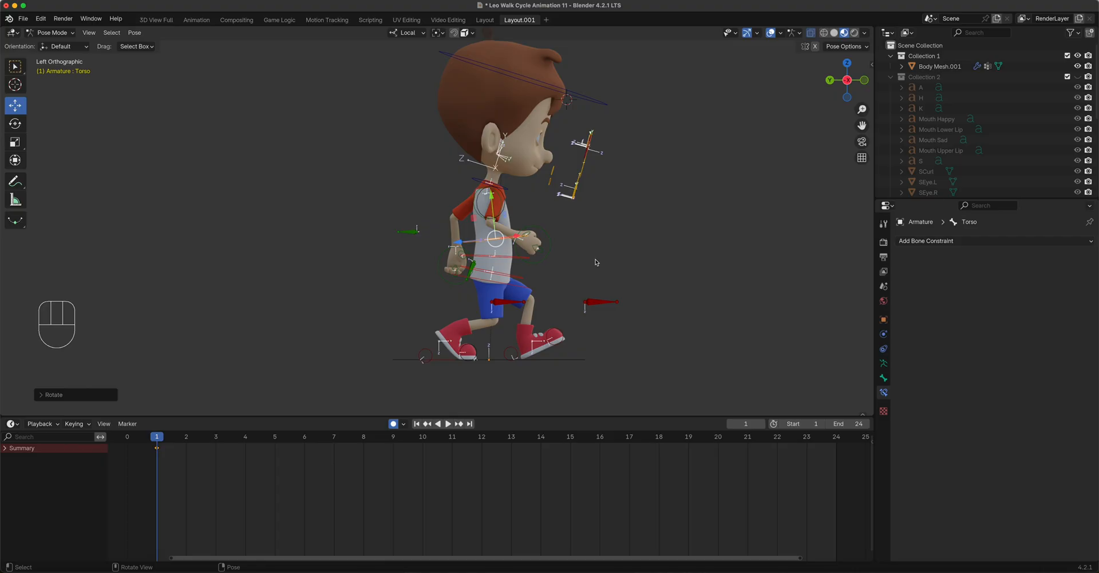
- Rotate Hip_COG.CTRL together with both hand controls about 30° so the whole upper body leans forward
{"action": "left_click", "coordinate": [515, 289]}
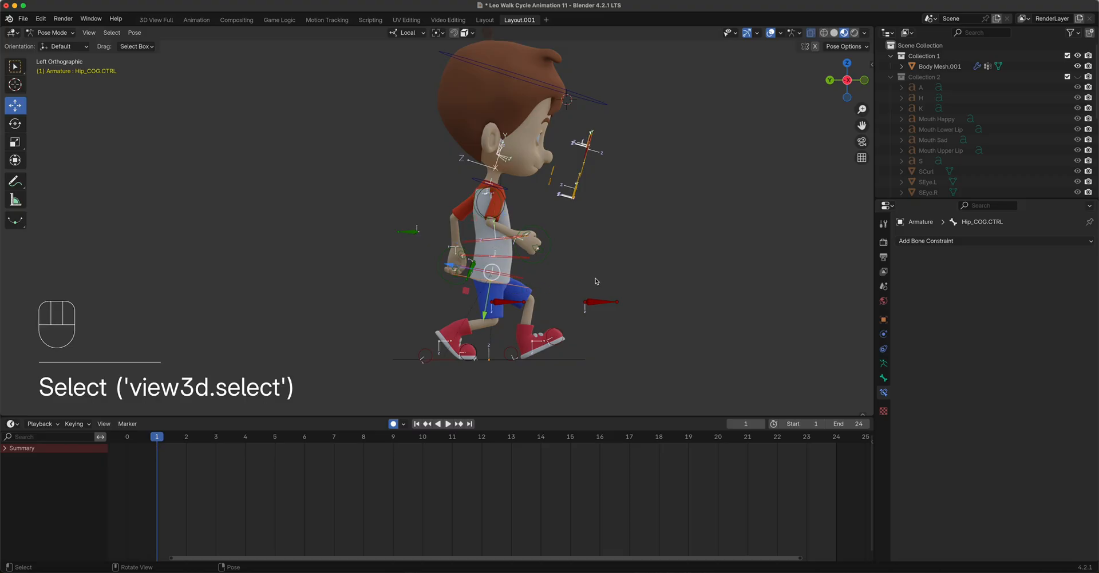
{"action": "key", "text": "r"}
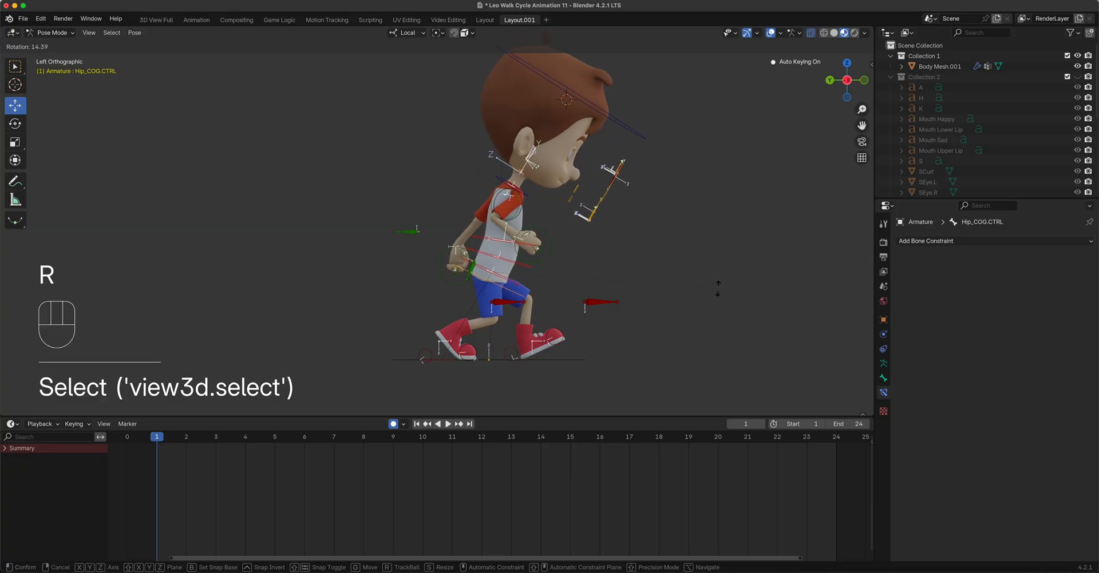
{"action": "right_click", "coordinate": [714, 284]}
{"action": "left_click", "coordinate": [550, 250], "text": "shift"}
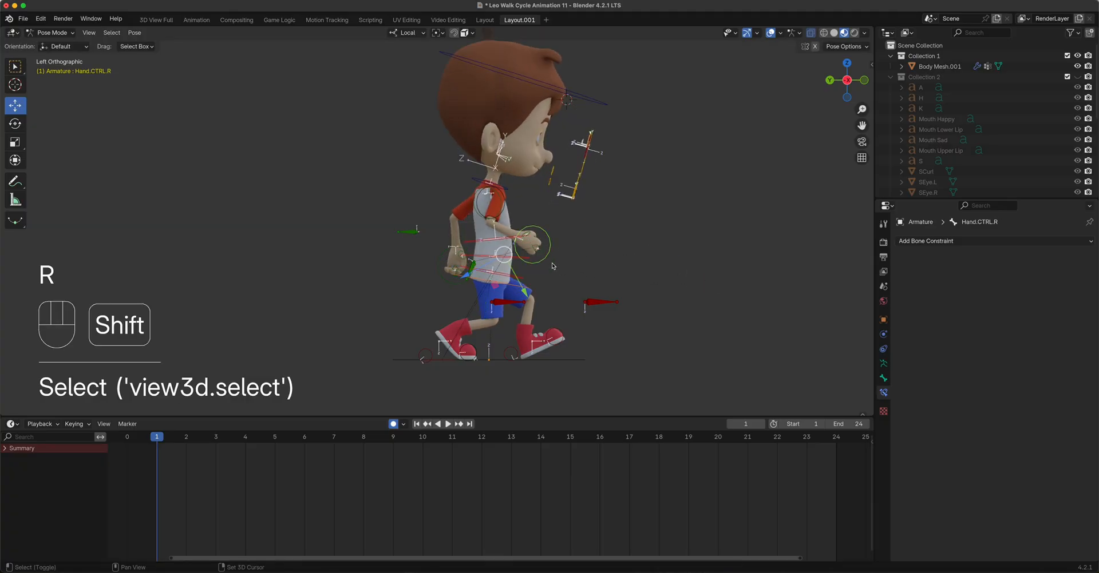
{"action": "left_click", "coordinate": [455, 284], "text": "shift"}
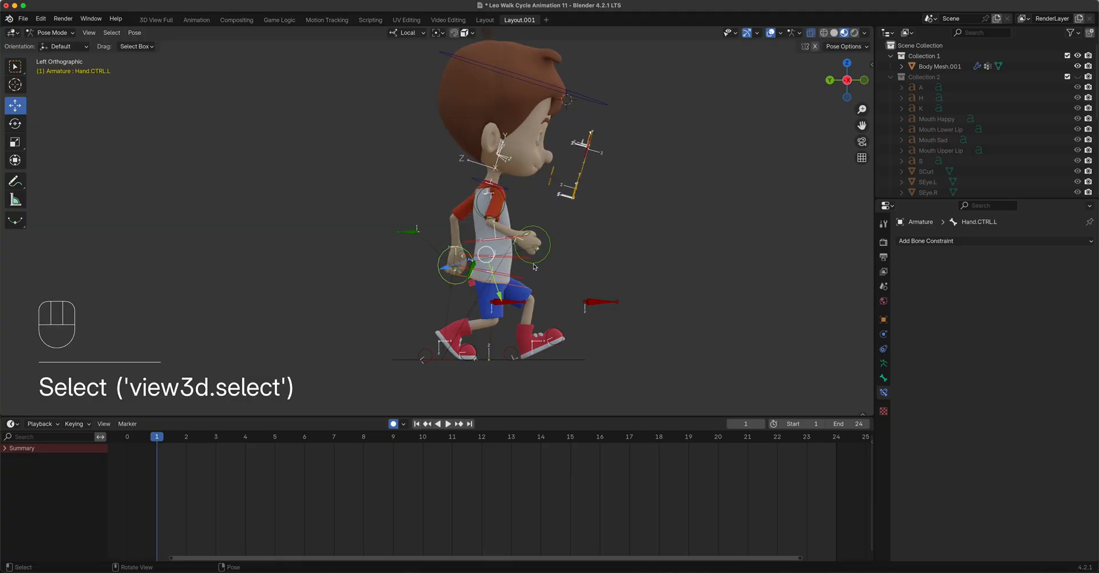
{"action": "key", "text": "r"}
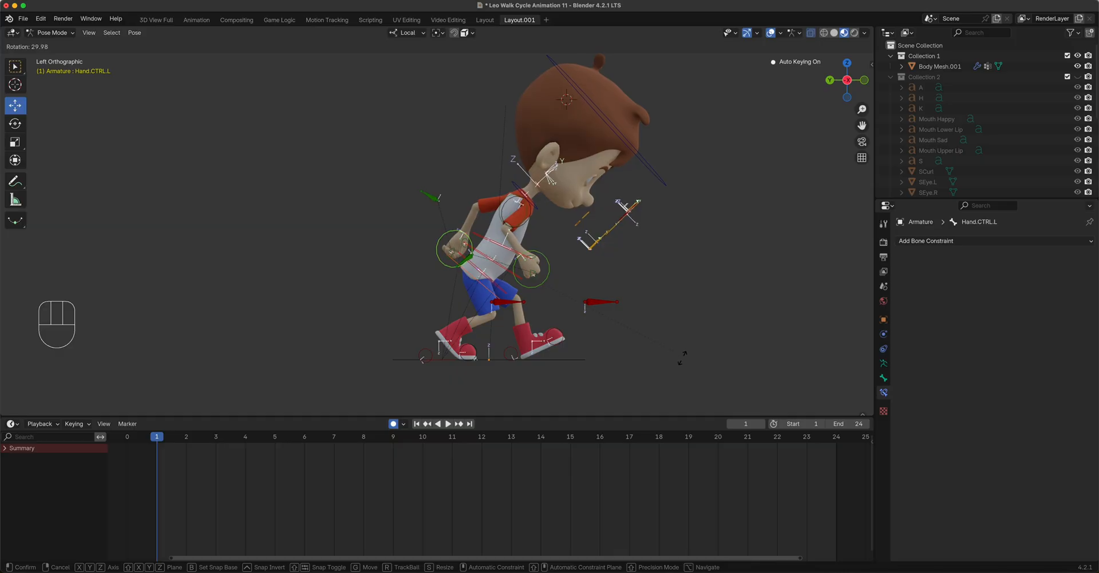
{"action": "left_click", "coordinate": [688, 351]}
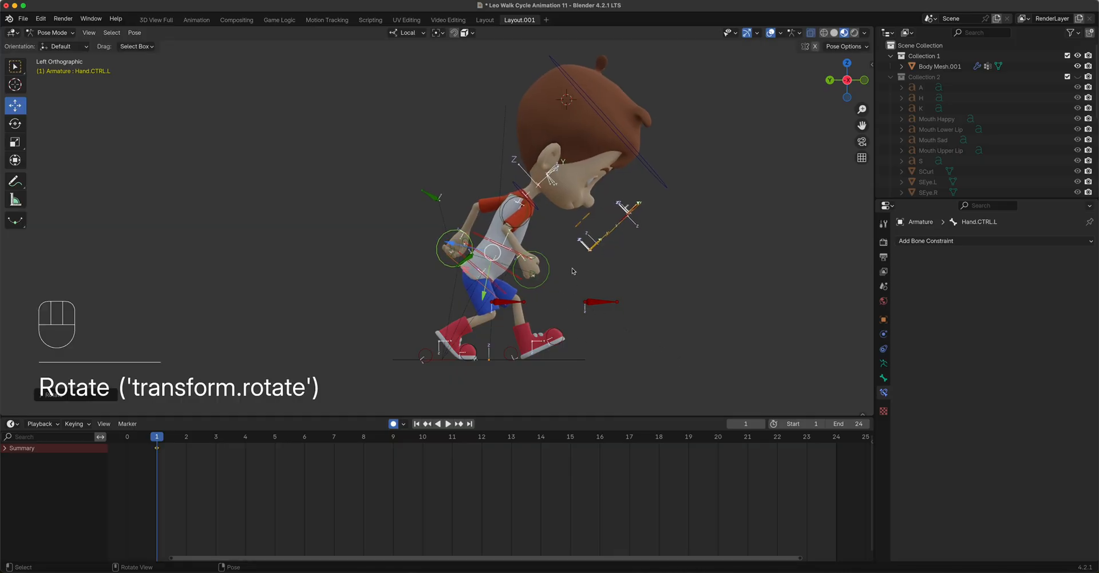
- Turn the Head bone about -1.3° around its local Z axis and tilt it back so the face looks ahead
{"action": "left_click", "coordinate": [534, 206]}
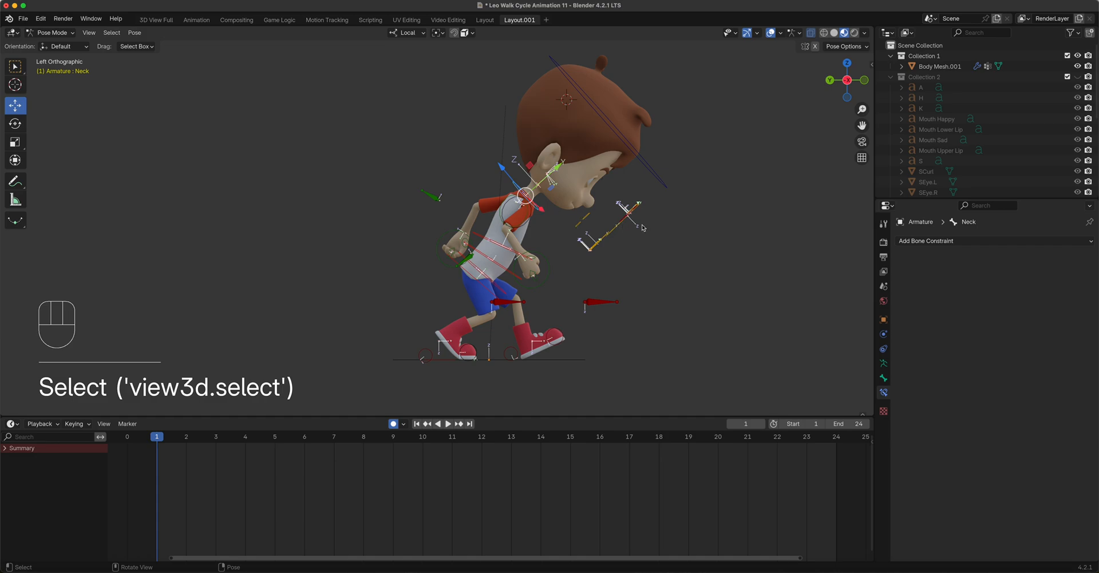
{"action": "left_click", "coordinate": [664, 186]}
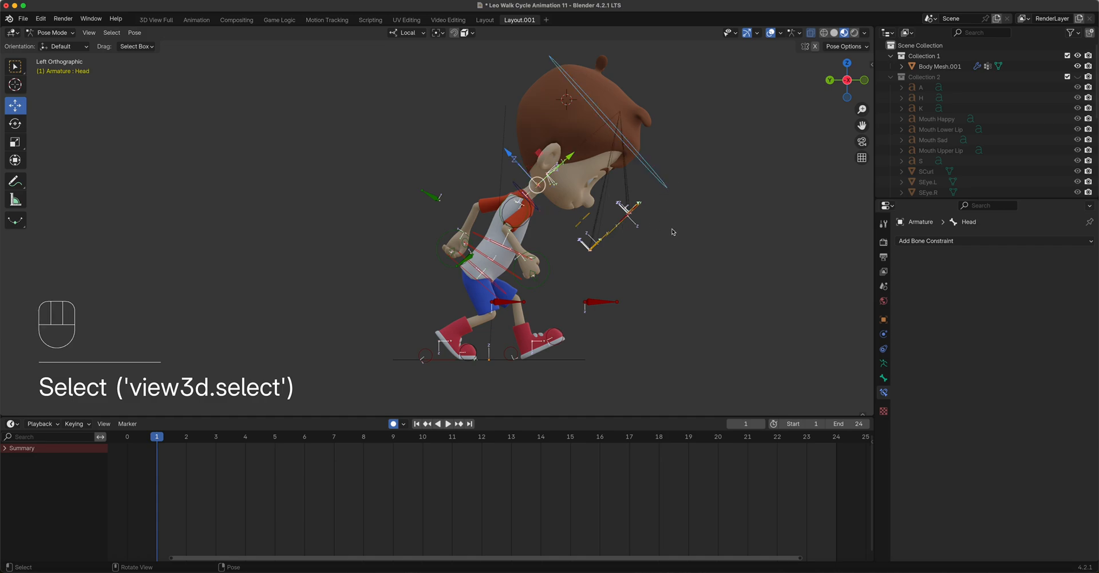
{"action": "key", "text": "KP_1"}
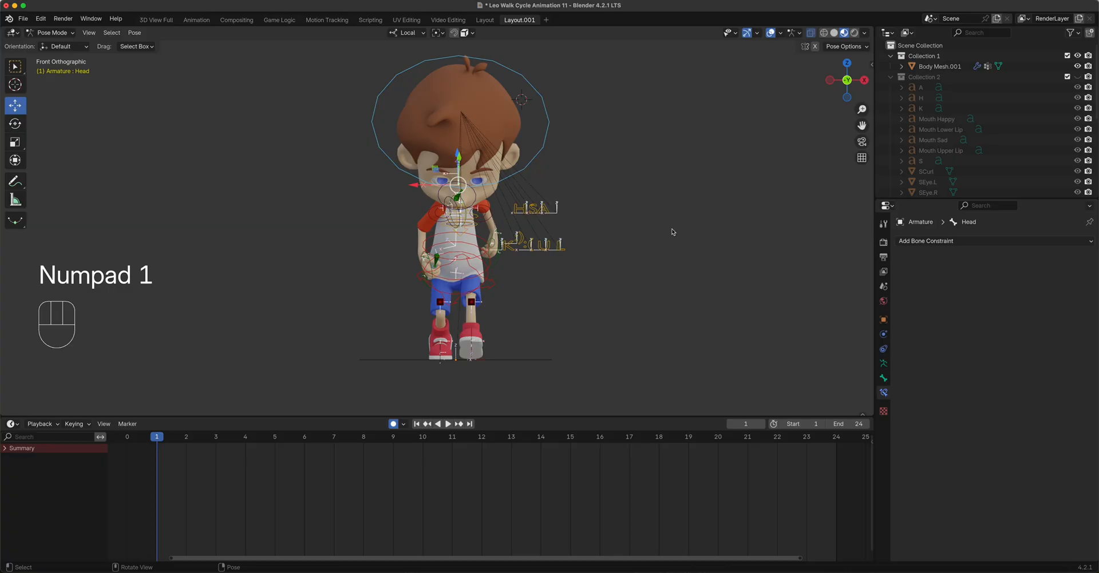
{"action": "key", "text": "KP_1"}
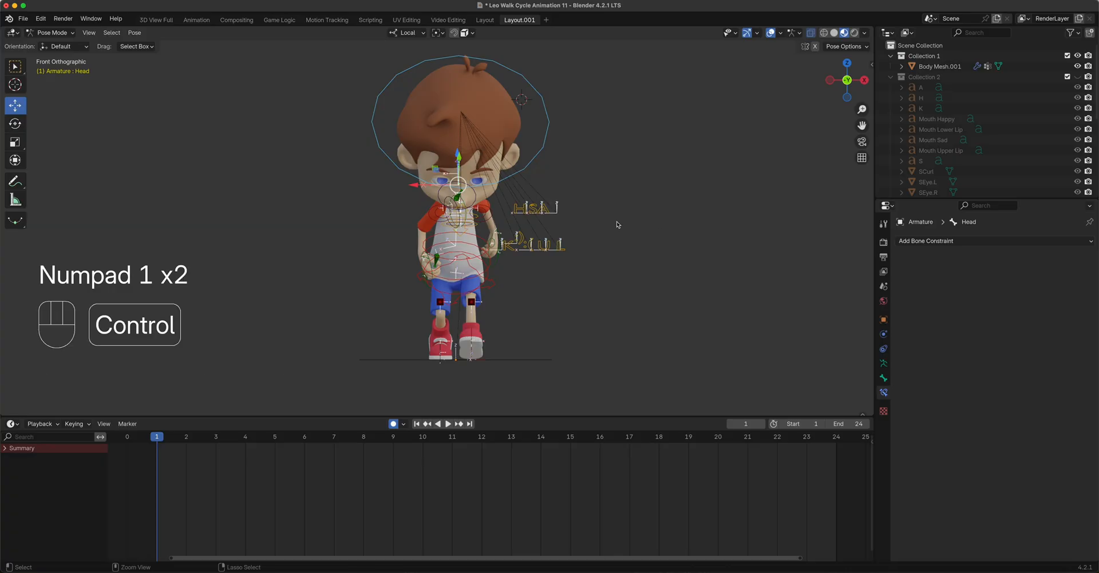
{"action": "key", "text": "ctrl+KP_3"}
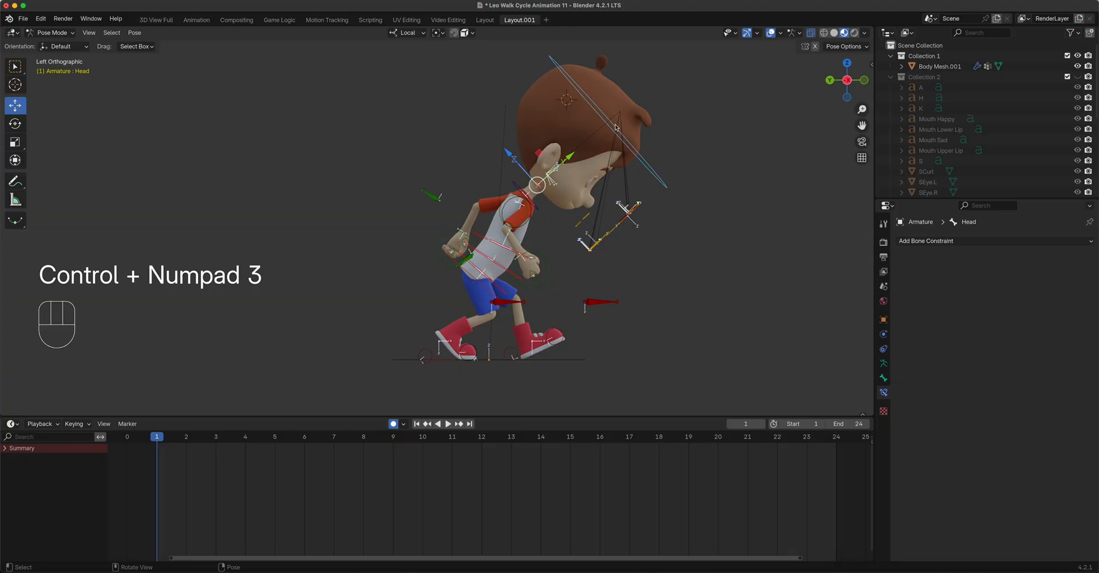
{"action": "left_click", "coordinate": [412, 36]}
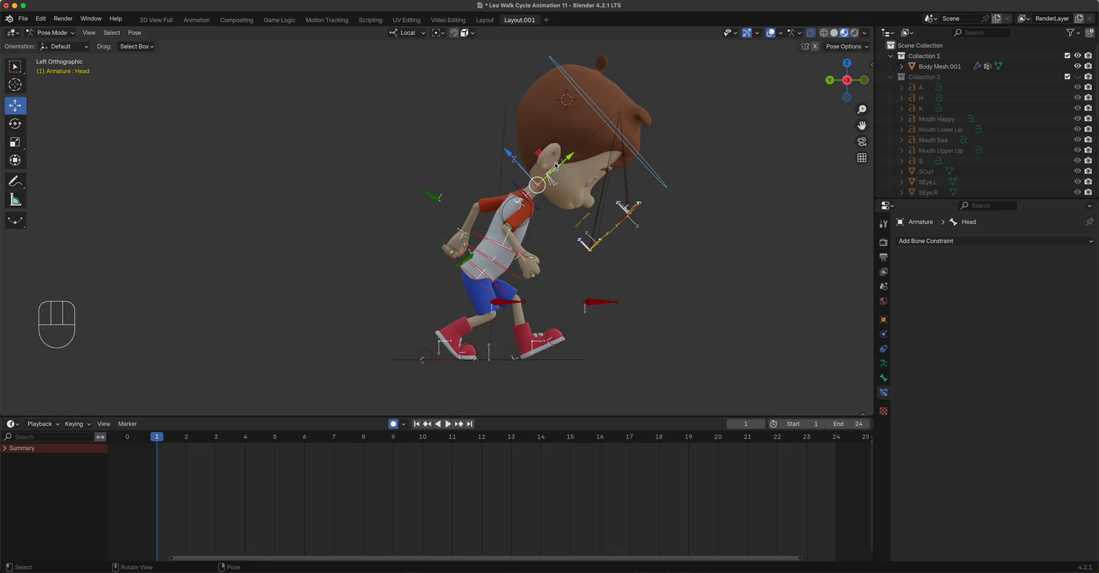
{"action": "key", "text": "r"}
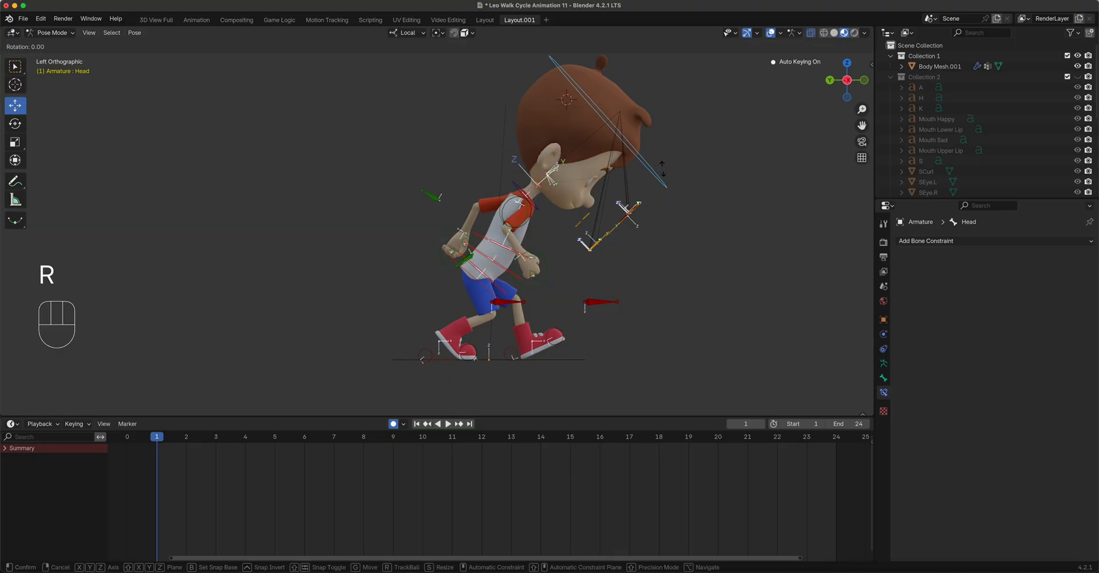
{"action": "key", "text": "z"}
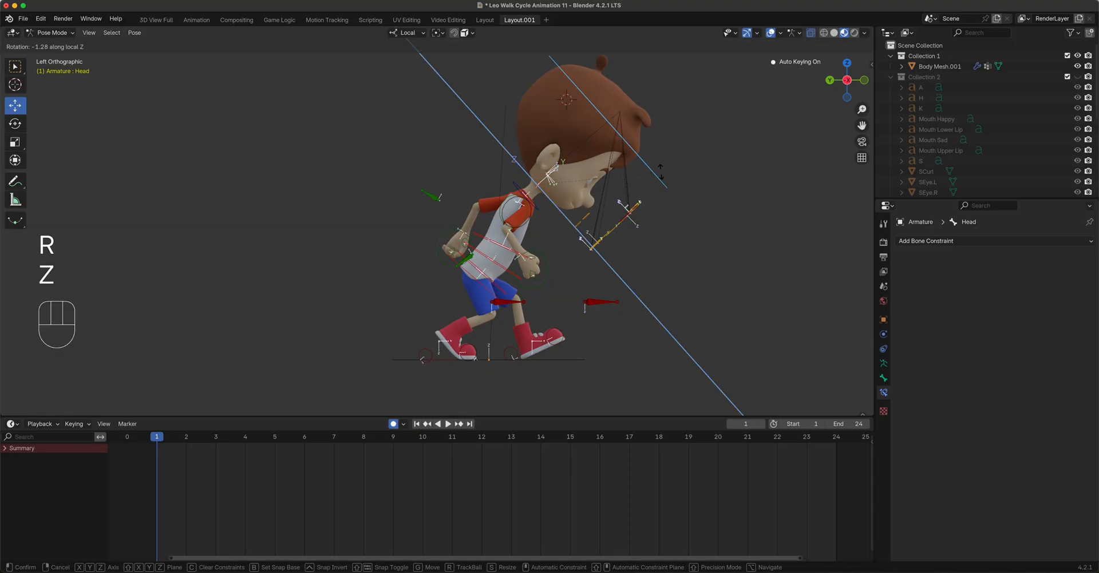
{"action": "left_click", "coordinate": [661, 172]}
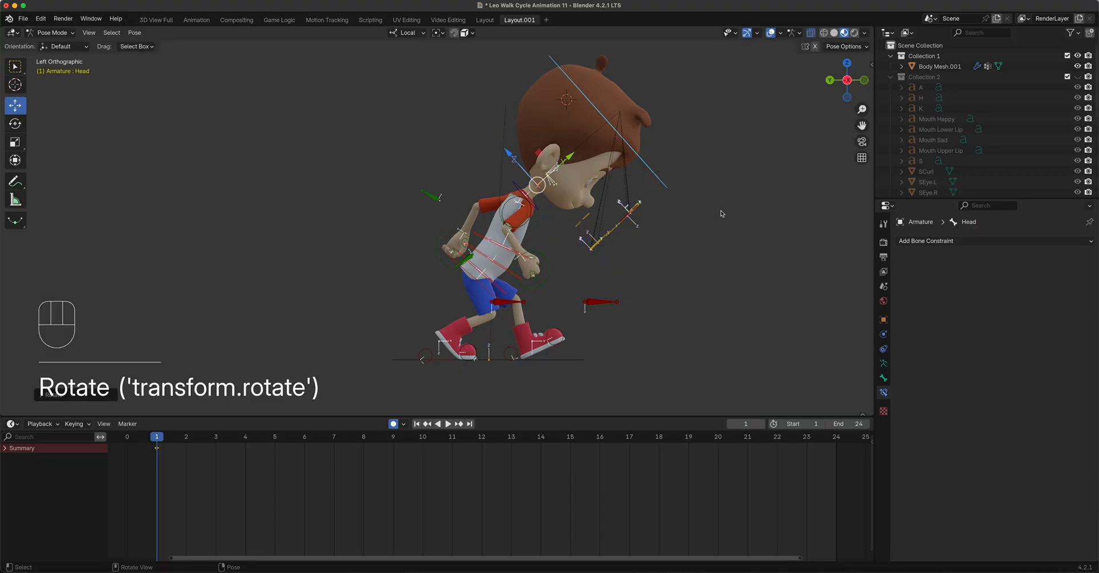
{"action": "key", "text": "r"}
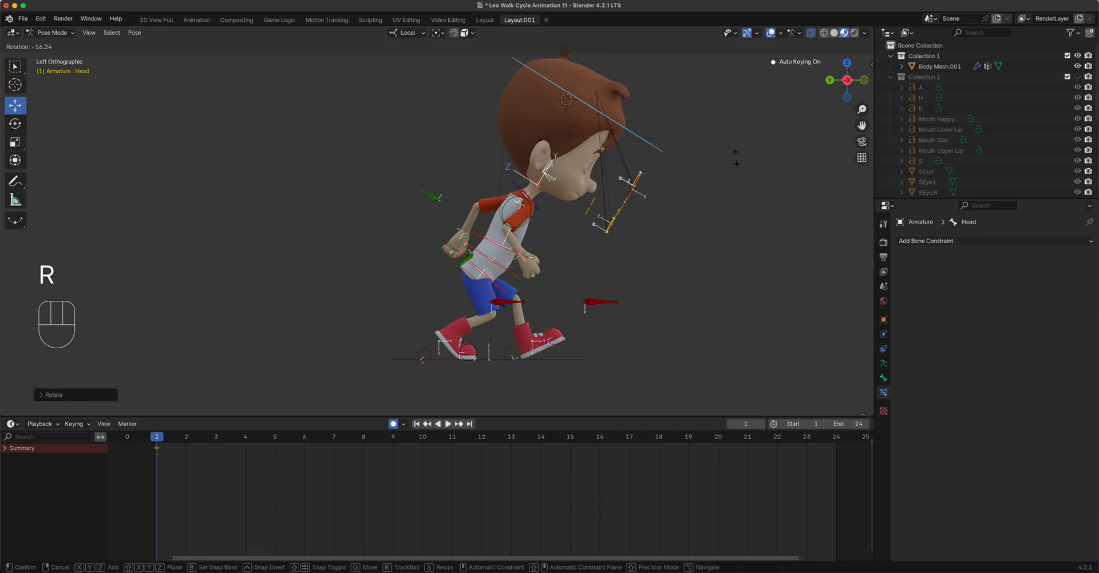
{"action": "left_click", "coordinate": [741, 123]}
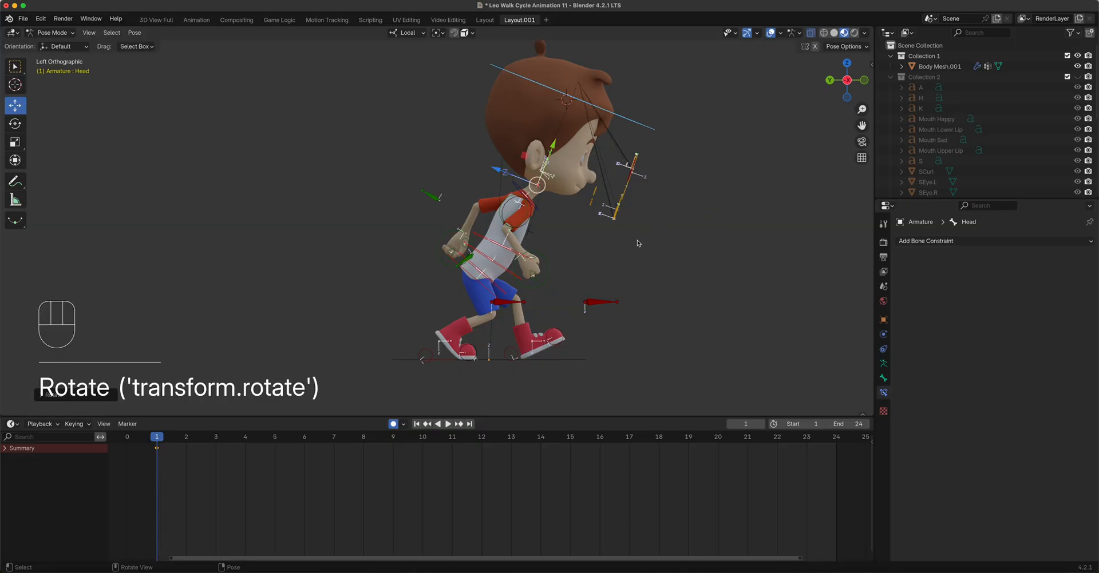
- Move Foot.CTRL.L slightly forward and rotate it about -10° to raise the front foot's toes
{"action": "left_click", "coordinate": [538, 362]}
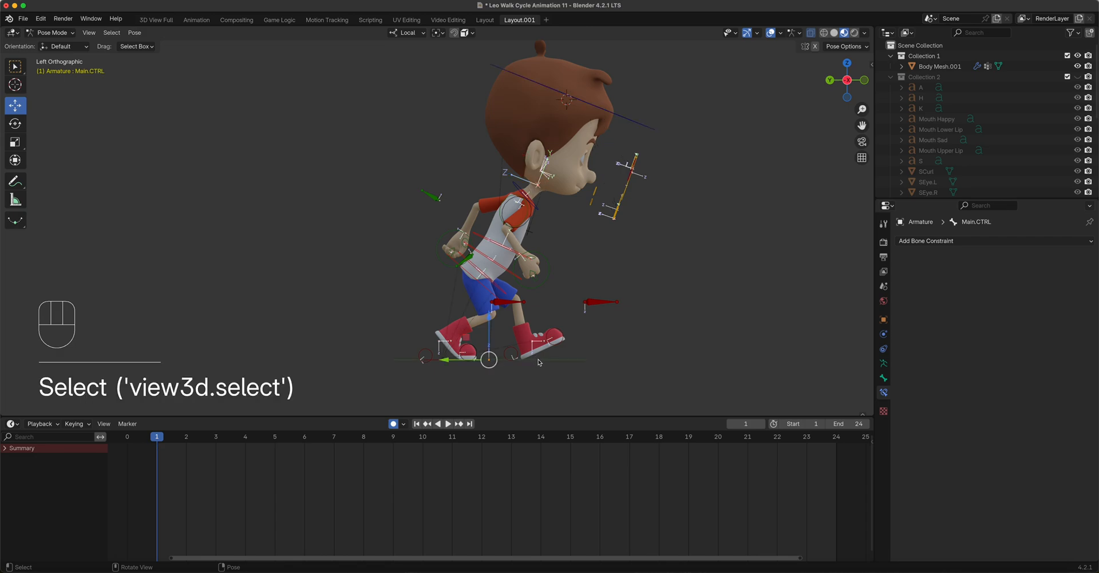
{"action": "left_click_drag", "start_coordinate": [579, 341], "coordinate": [589, 342]}
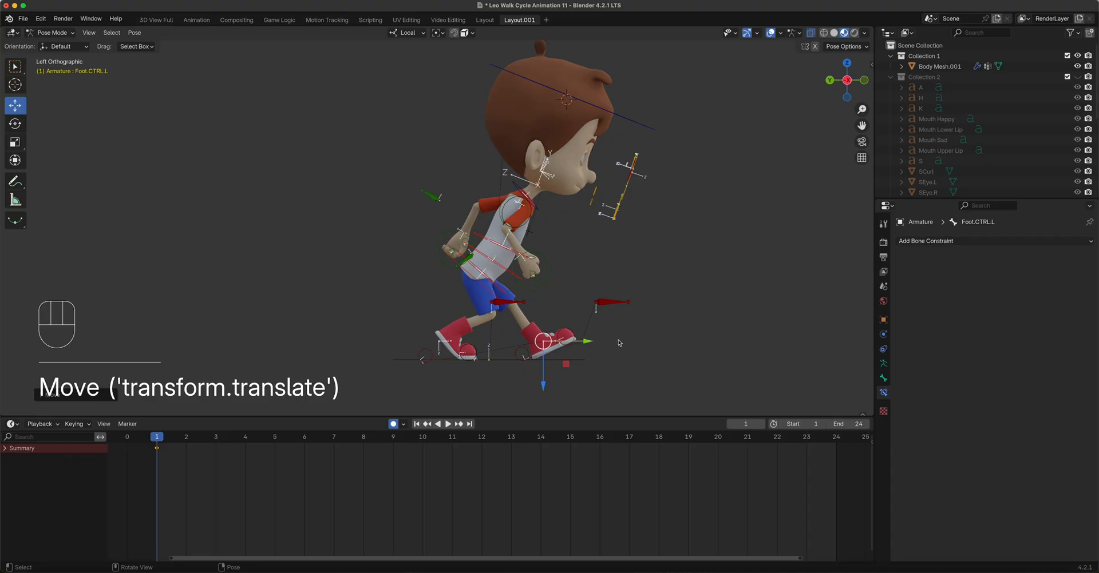
{"action": "key", "text": "r"}
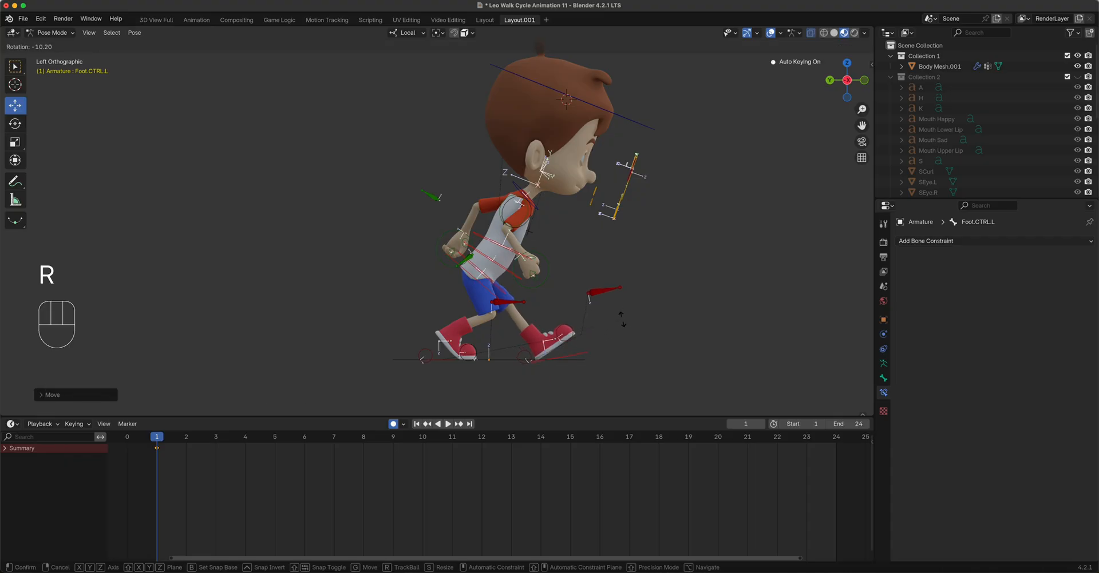
{"action": "left_click", "coordinate": [622, 319]}
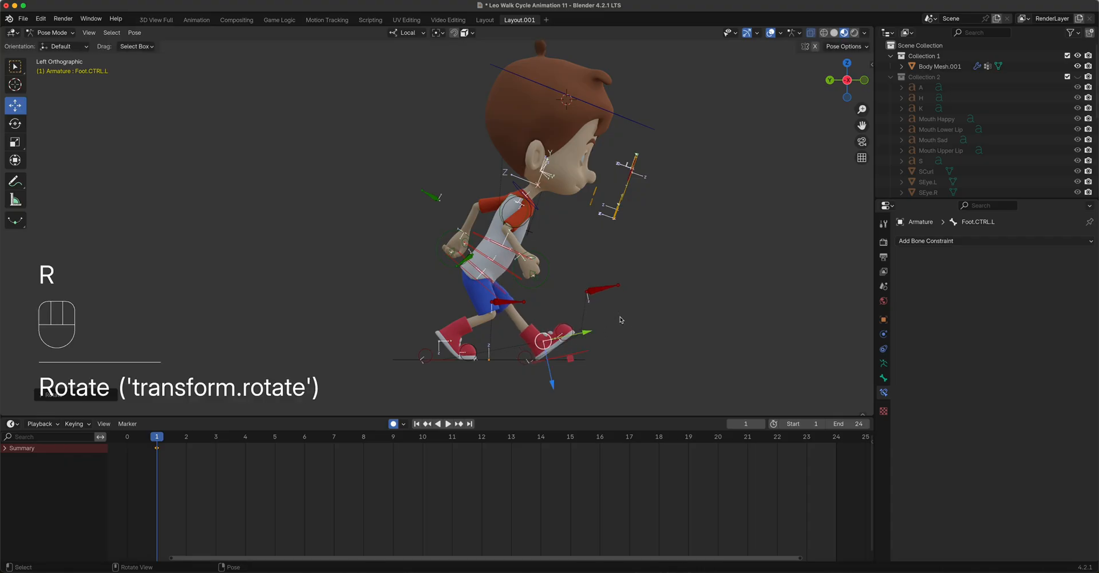
- Rotate Foot.CTRL.R so the rear foot's toes point down, and counter-rotate FootRoll.CTRL.R to lift its heel
{"action": "left_click", "coordinate": [438, 343]}
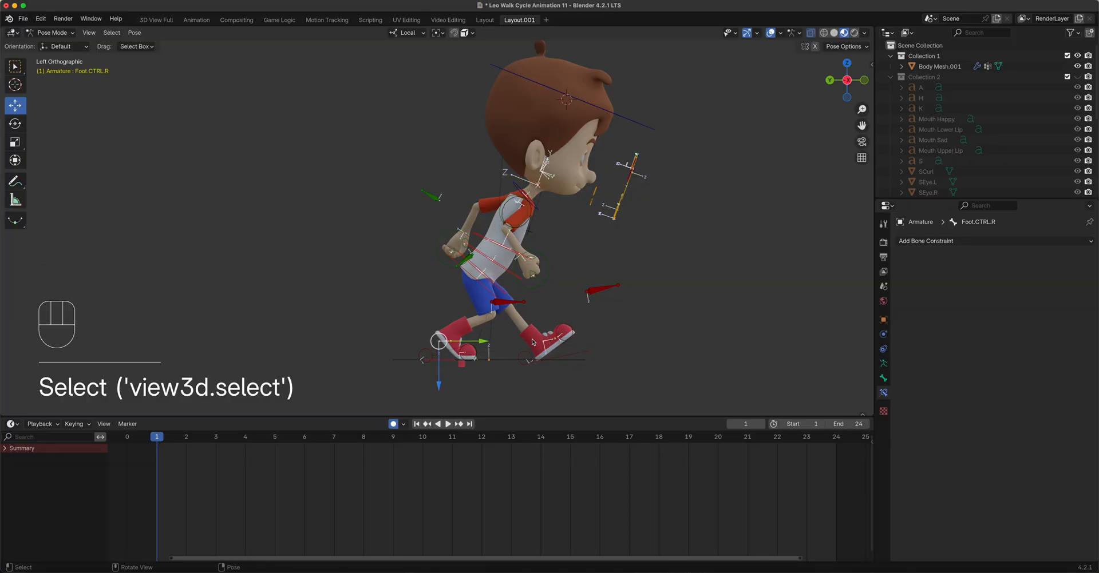
{"action": "key", "text": "r"}
{"action": "left_click", "coordinate": [426, 345]}
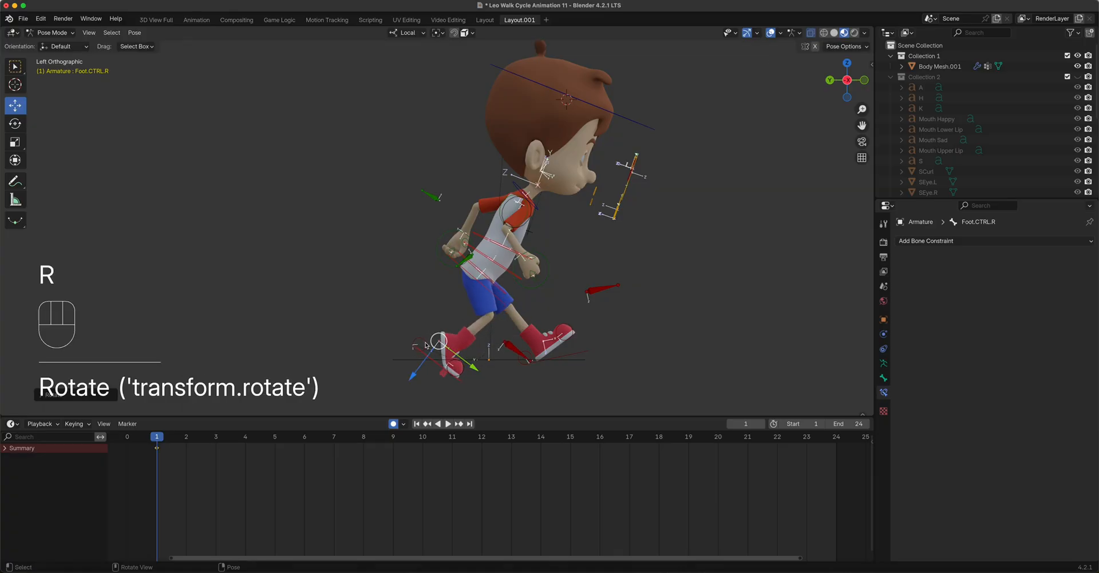
{"action": "left_click", "coordinate": [426, 345]}
{"action": "key", "text": "r"}
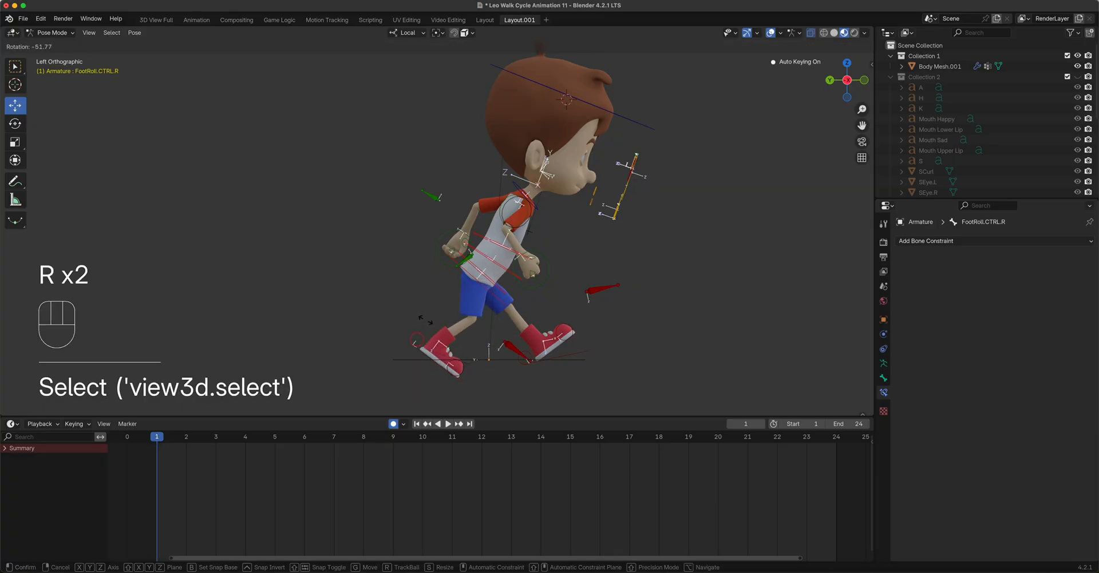
{"action": "left_click", "coordinate": [457, 344]}
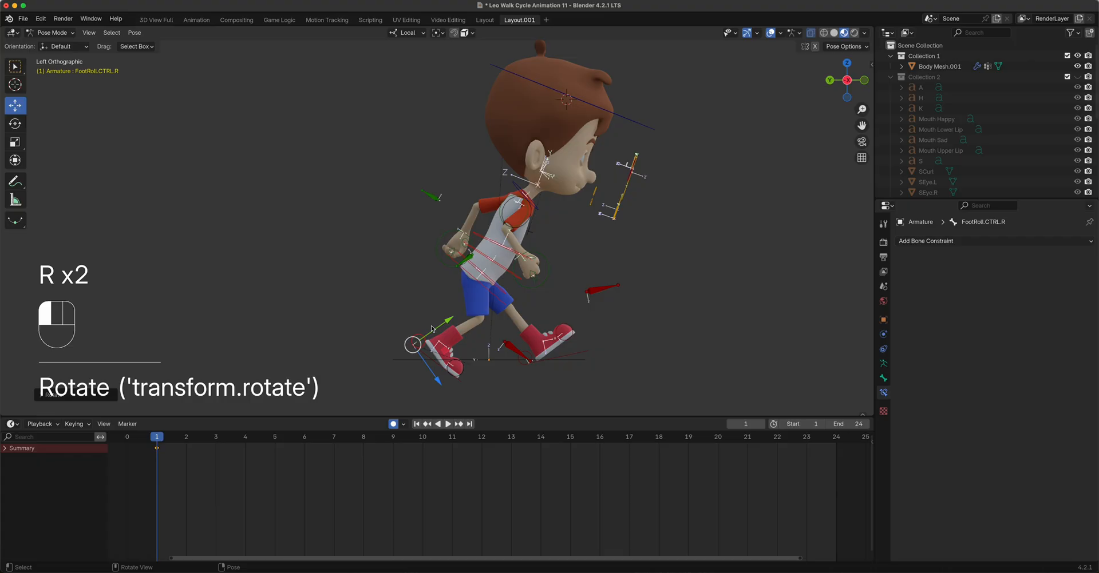
- Move Foot.CTRL.R up and back behind the body, then rotate it so the sole faces backward
{"action": "left_click", "coordinate": [436, 361]}
{"action": "key", "text": "g"}
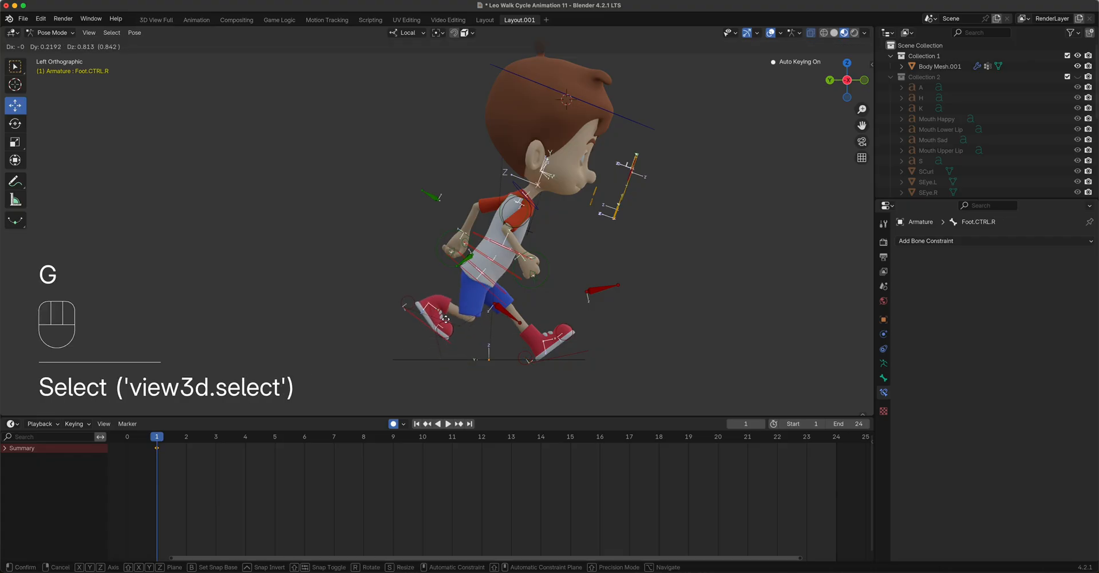
{"action": "left_click", "coordinate": [432, 303]}
{"action": "key", "text": "r"}
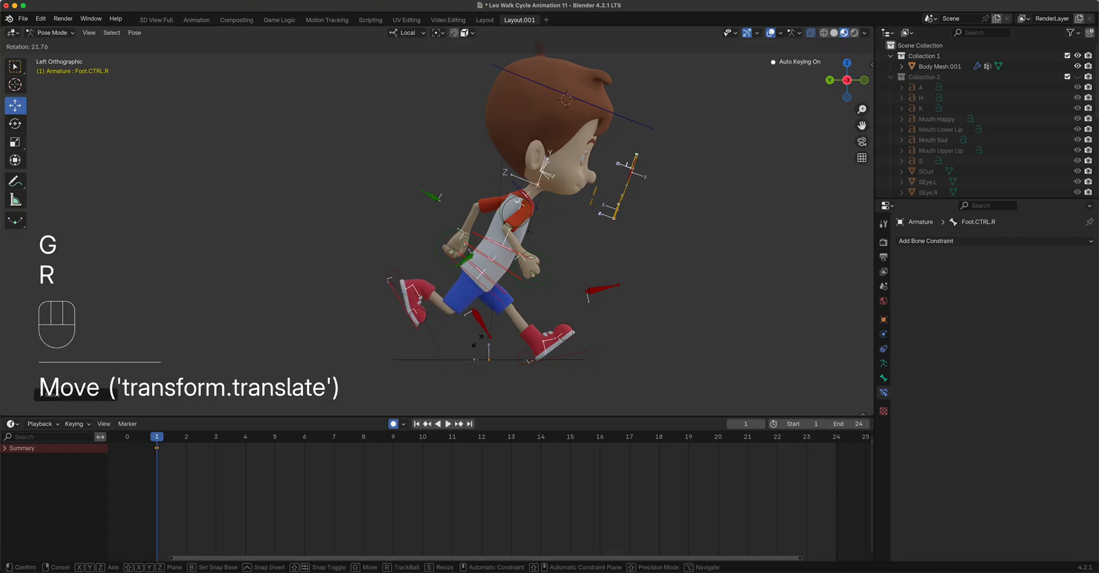
{"action": "left_click", "coordinate": [413, 343]}
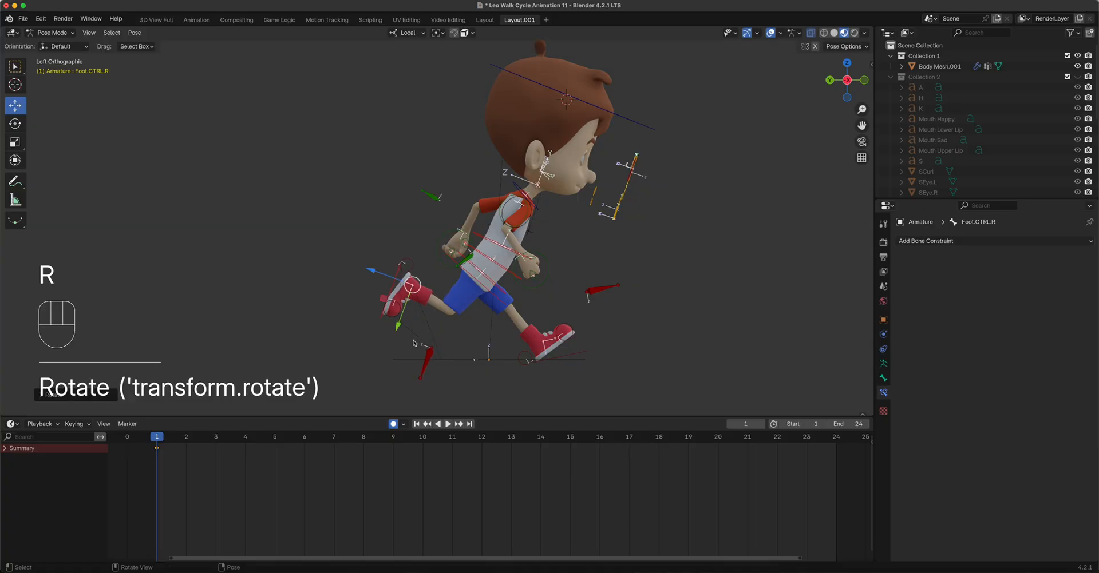
- Move Foot.CTRL.R slightly forward toward the body and clear the rotation of FootRoll.CTRL.R
{"action": "key", "text": "g"}
{"action": "left_click", "coordinate": [445, 276]}
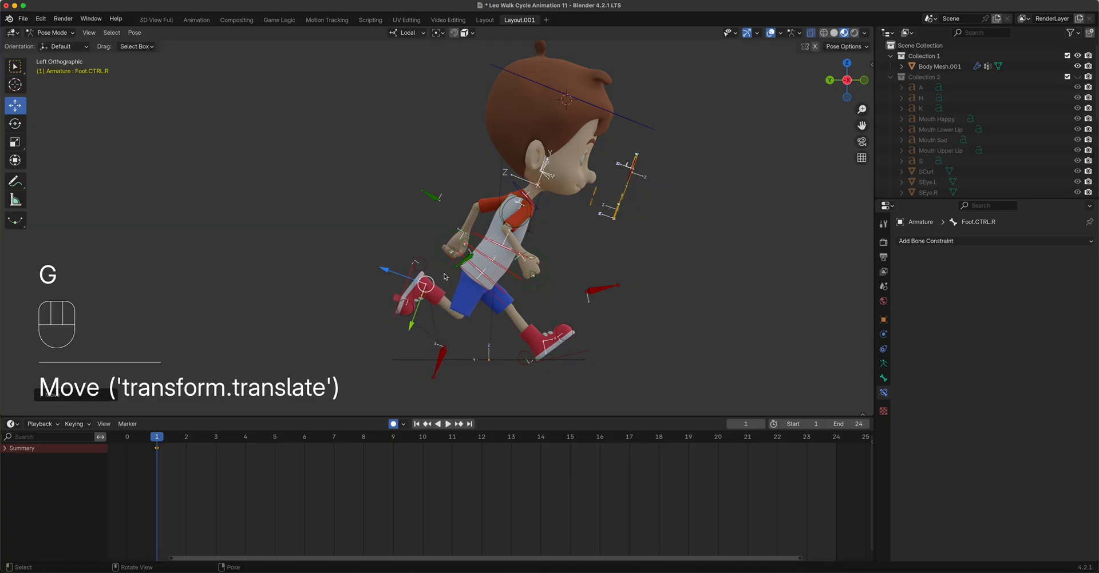
{"action": "left_click", "coordinate": [415, 261]}
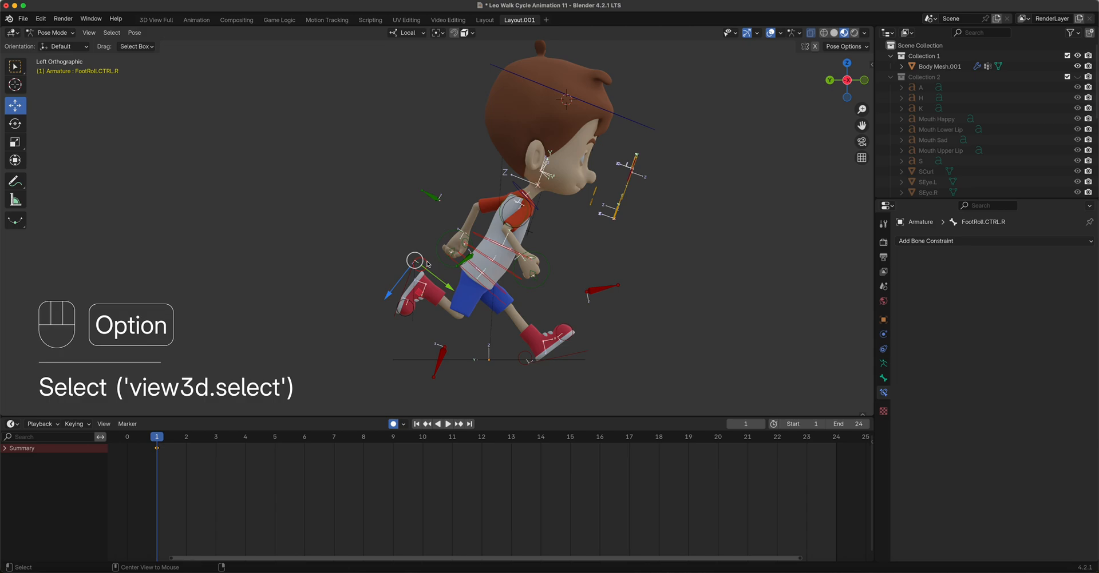
{"action": "key", "text": "alt+r"}
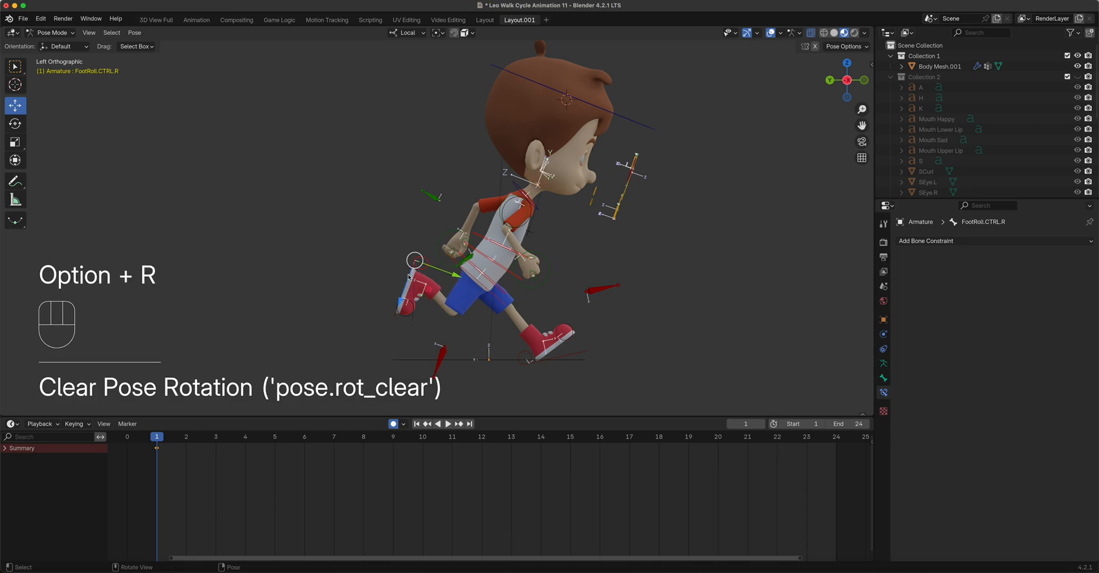
- Rotate Foot.CTRL.R about 30° so the rear foot's toes point back and down and its sole faces up
{"action": "left_click", "coordinate": [409, 278]}
{"action": "key", "text": "r"}
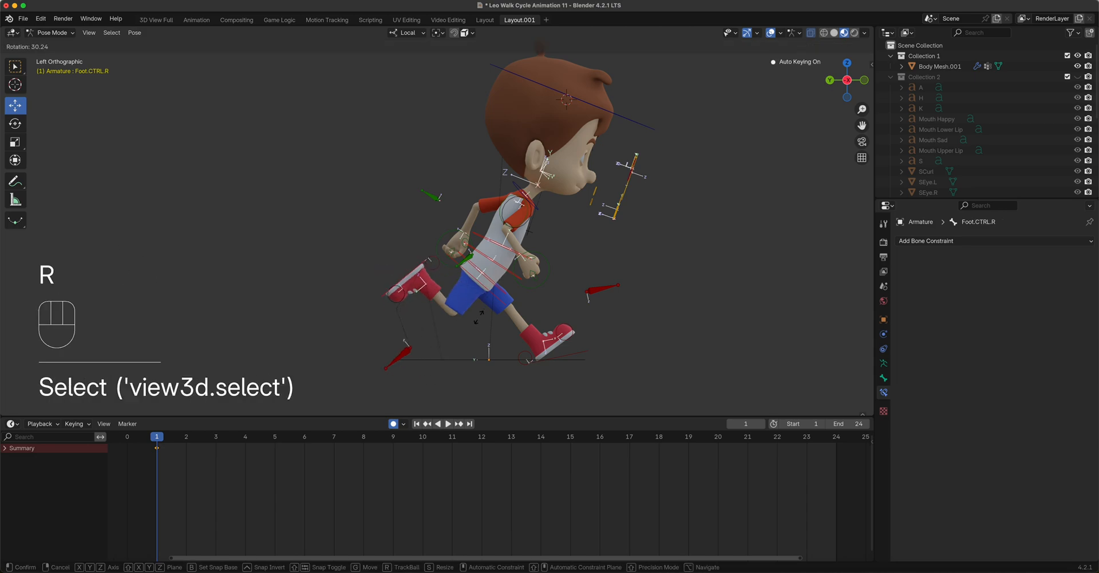
{"action": "left_click", "coordinate": [483, 316]}
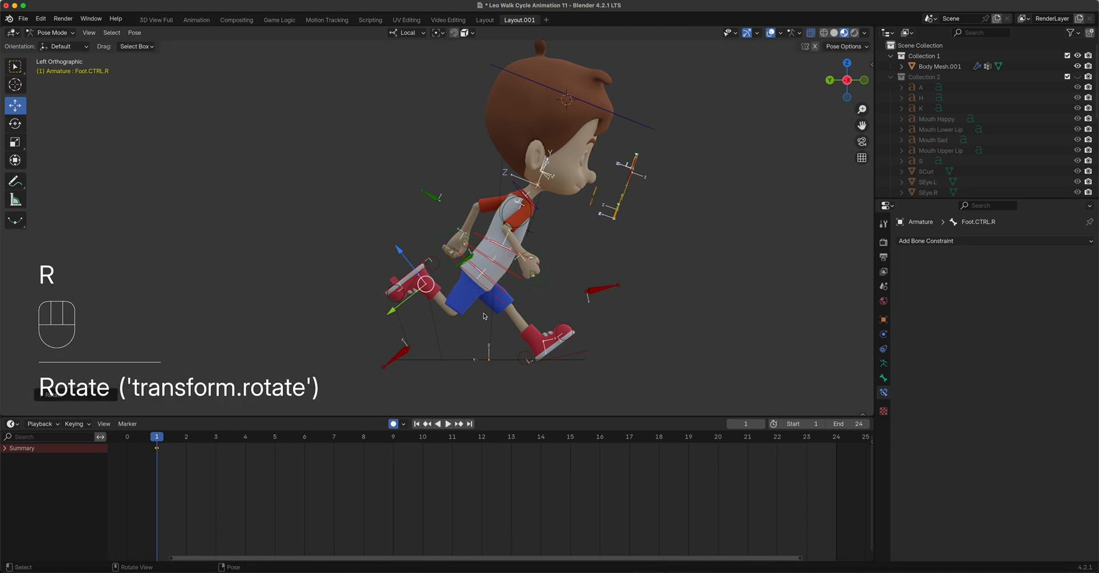
- Move Hand.CTRL.R about 0.94 m forward so the right arm swings out in front of the body
{"action": "left_click", "coordinate": [547, 280]}
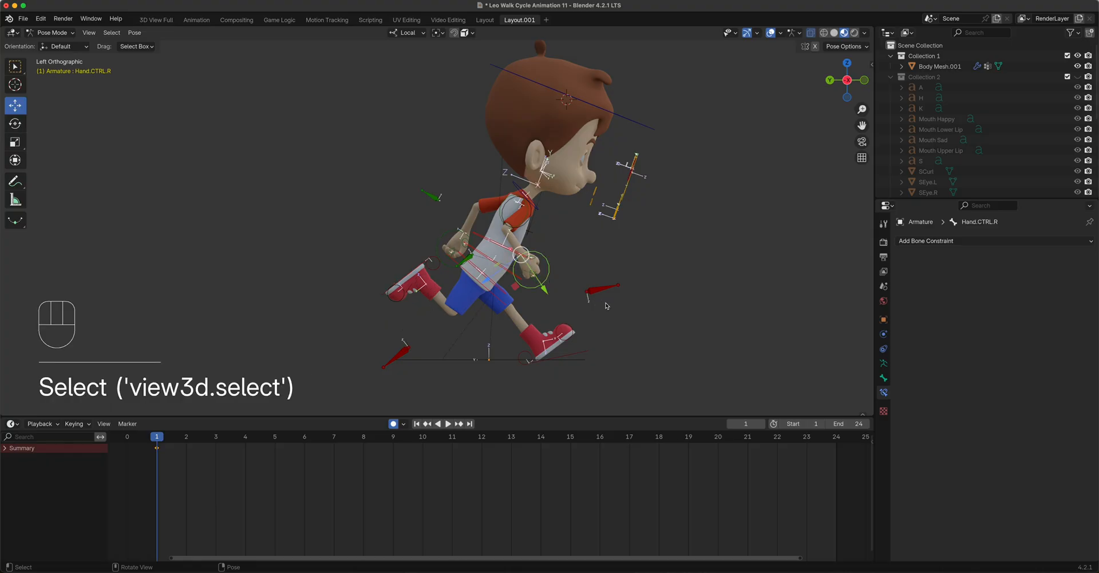
{"action": "key", "text": "g"}
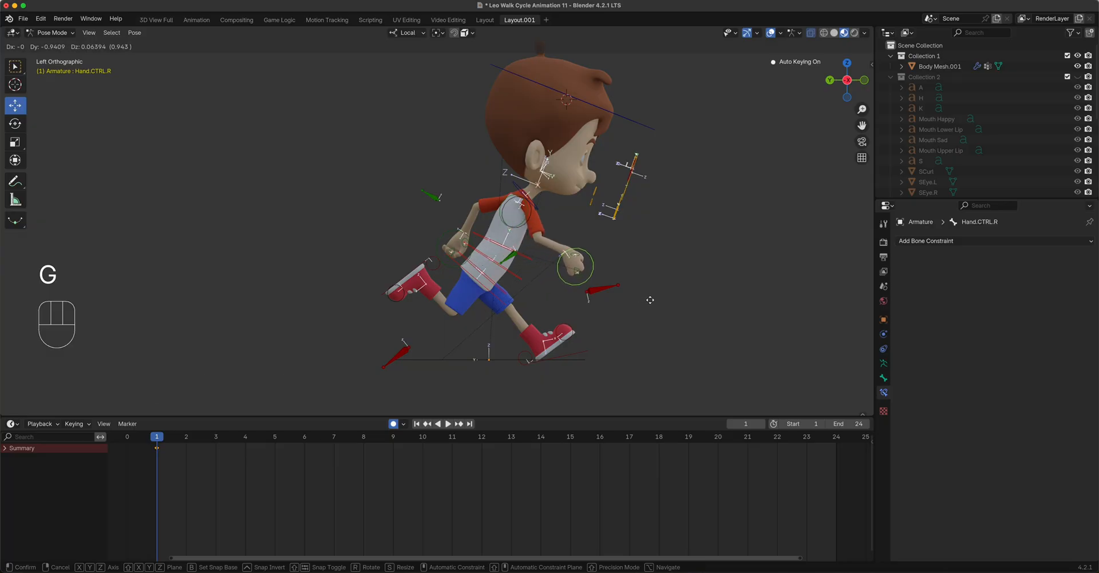
{"action": "left_click", "coordinate": [652, 299]}
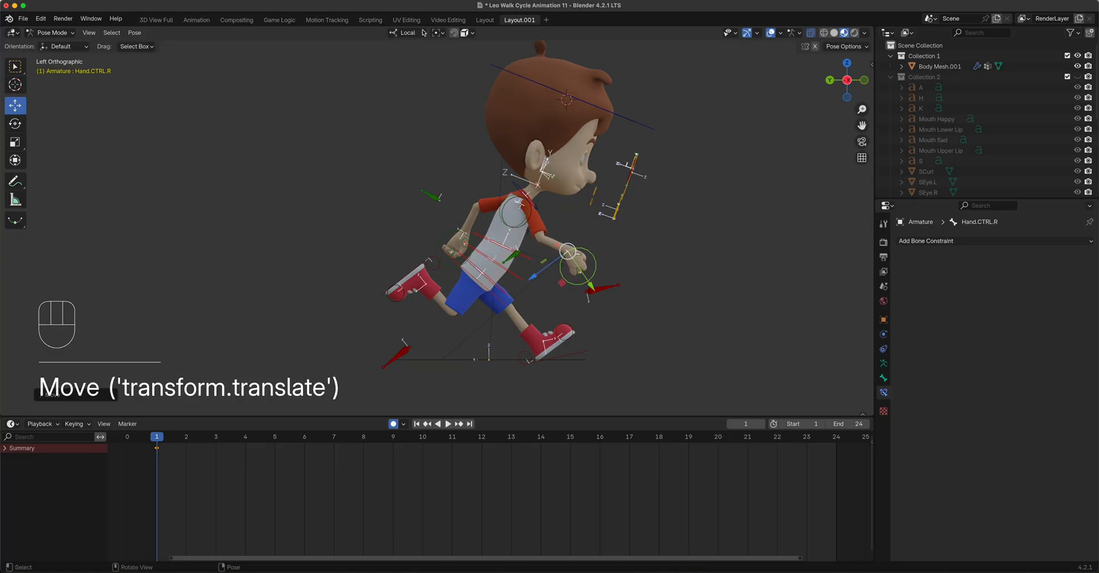
- Switch the transform orientation to Global and rotate Hand.CTRL.R about -50° to bring the front hand level
{"action": "left_click", "coordinate": [421, 33]}
{"action": "left_click", "coordinate": [414, 70]}
{"action": "key", "text": "r"}
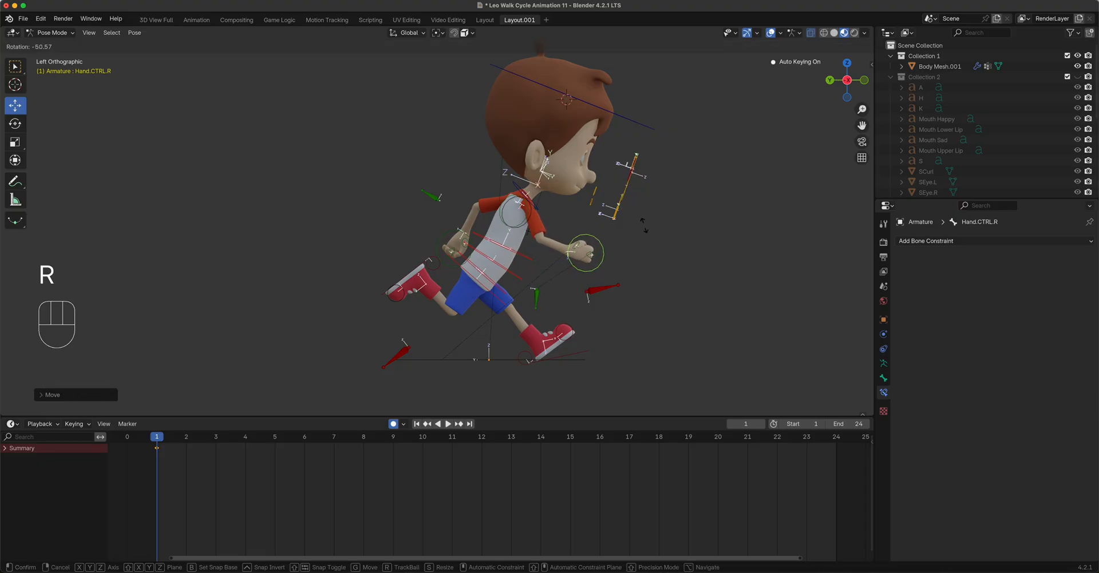
{"action": "left_click", "coordinate": [644, 226]}
- Rotate Hand.CTRL.L and raise it behind the back so the left elbow bends for the backward arm swing
{"action": "left_click", "coordinate": [447, 236]}
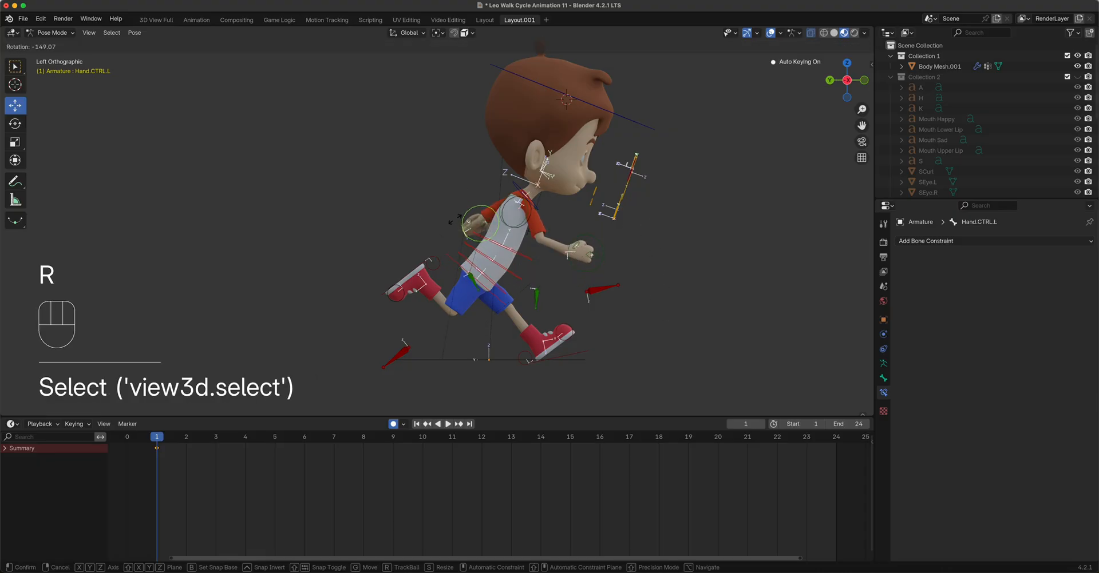
{"action": "key", "text": "g"}
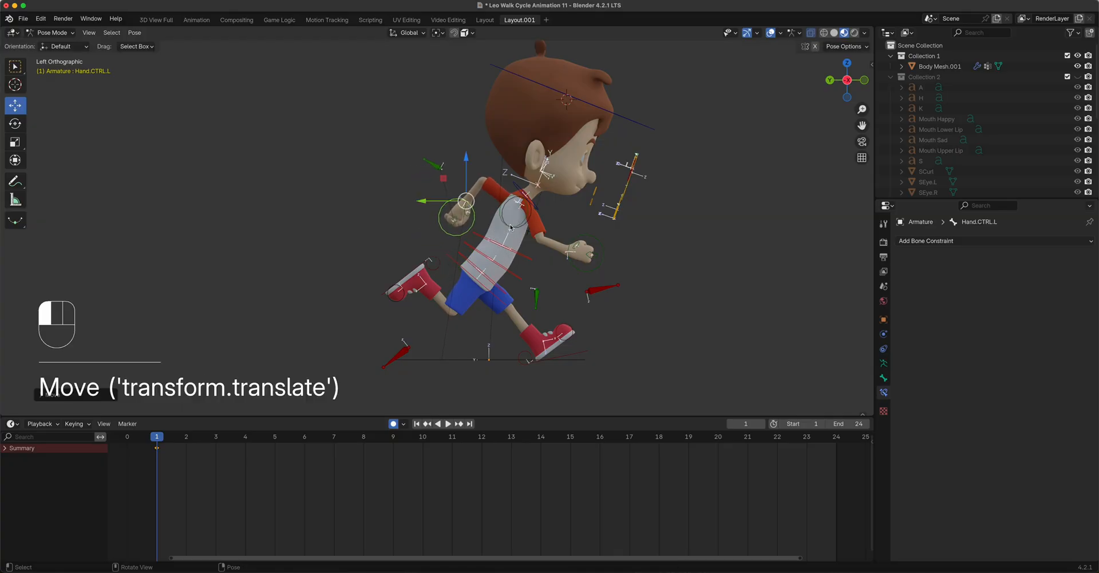
{"action": "left_click", "coordinate": [509, 223]}
- Raise Hand.CTRL.R to chest height and rotate it about -45° so the front fist points upward
{"action": "left_click", "coordinate": [602, 269]}
{"action": "key", "text": "g"}
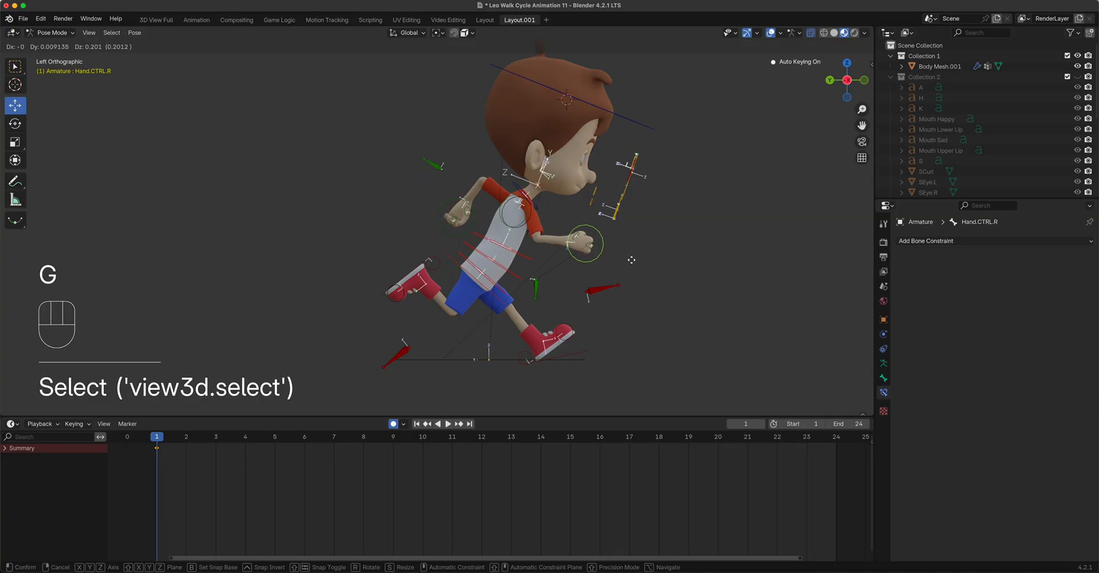
{"action": "left_click", "coordinate": [625, 250]}
{"action": "key", "text": "r"}
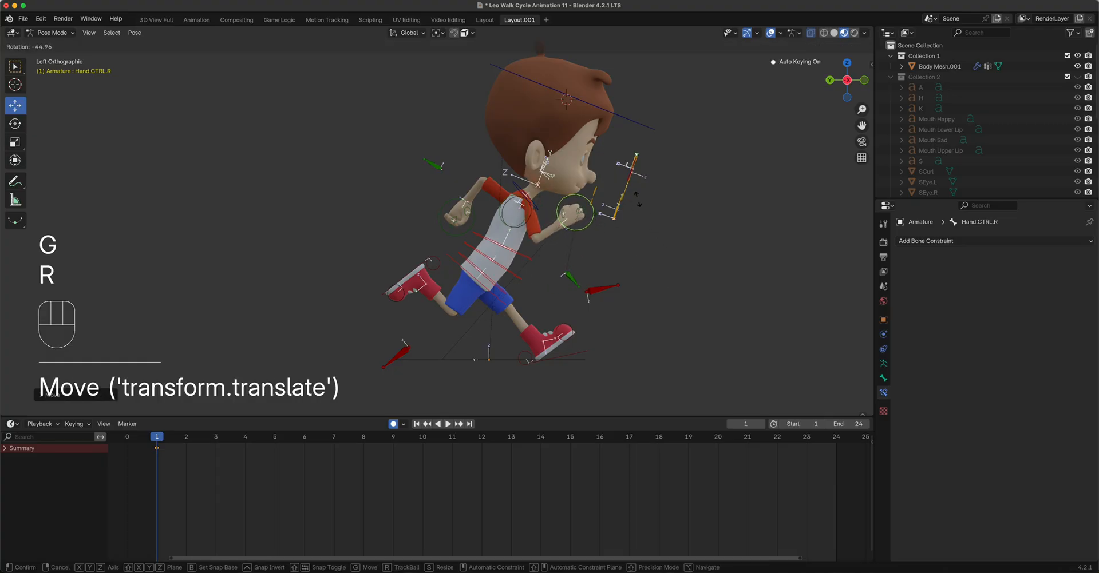
{"action": "left_click", "coordinate": [635, 197]}
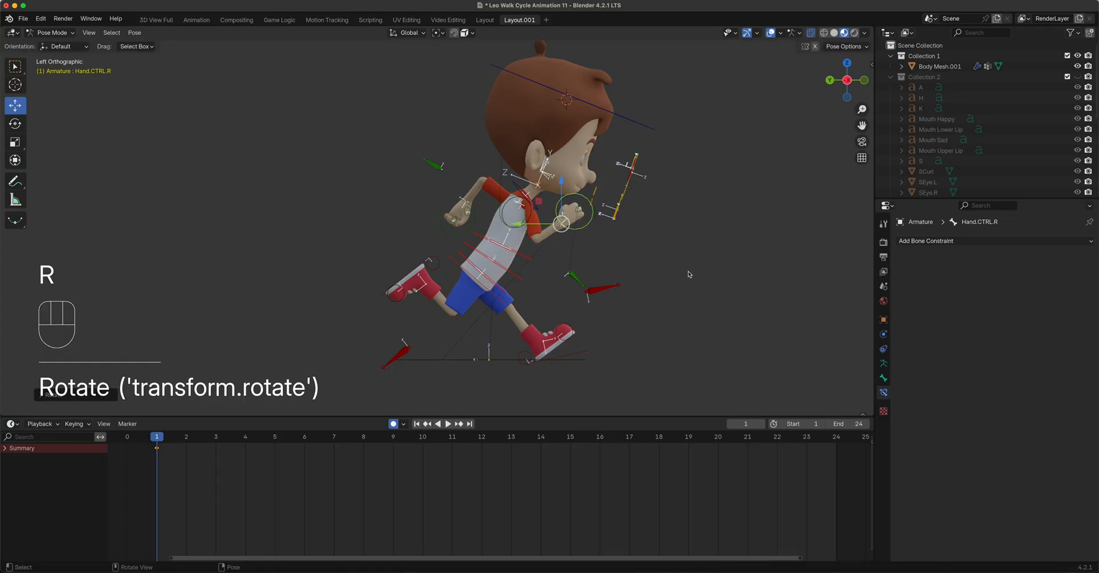
- Nudge Eye.CTRL vertically from the front view to adjust the gaze
{"action": "key", "text": "KP_1"}
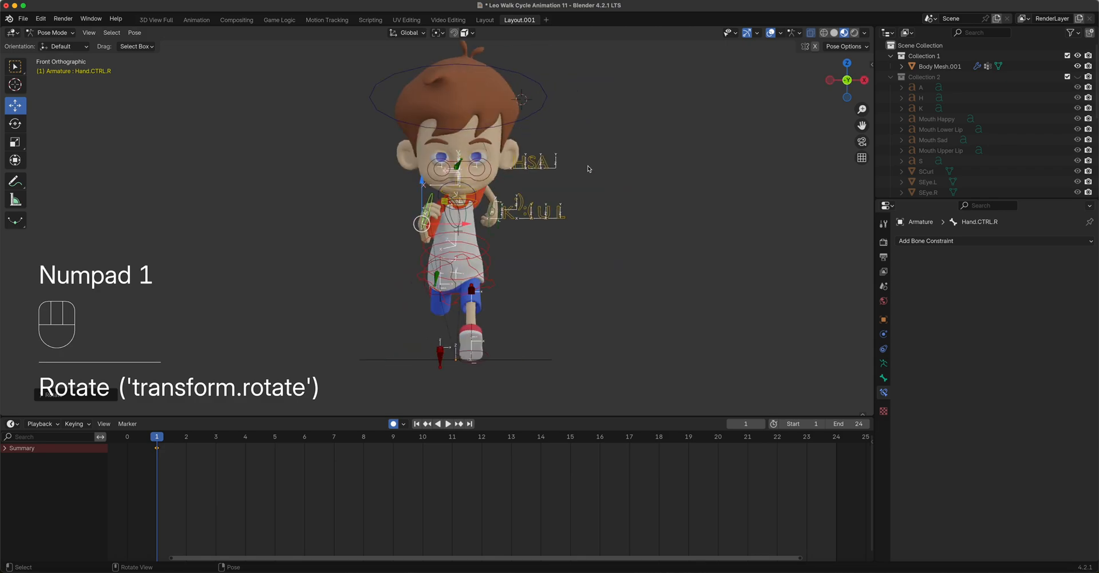
{"action": "left_click", "coordinate": [488, 165]}
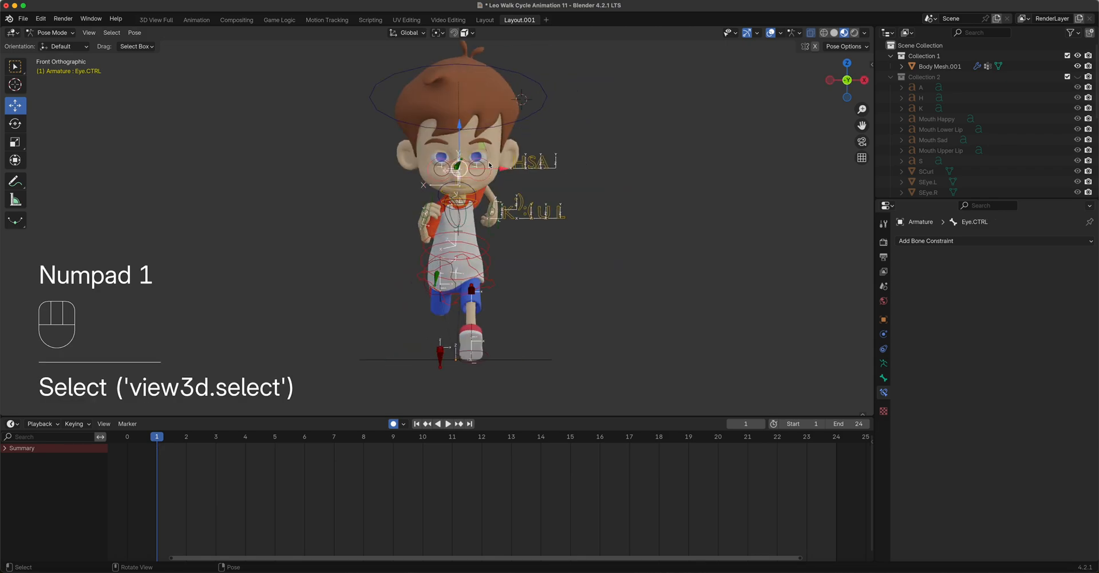
{"action": "mouse_move", "coordinate": [461, 133]}
{"action": "left_mouse_down"}
{"action": "mouse_move", "coordinate": [460, 117]}
{"action": "mouse_move", "coordinate": [470, 133]}
{"action": "left_mouse_up"}
{"action": "middle_click_drag", "start_coordinate": [469, 132], "coordinate": [508, 262]}
- Select all bones in the left view and insert Location & Rotation keyframes on frame 1
{"action": "key", "text": "ctrl+KP_3"}
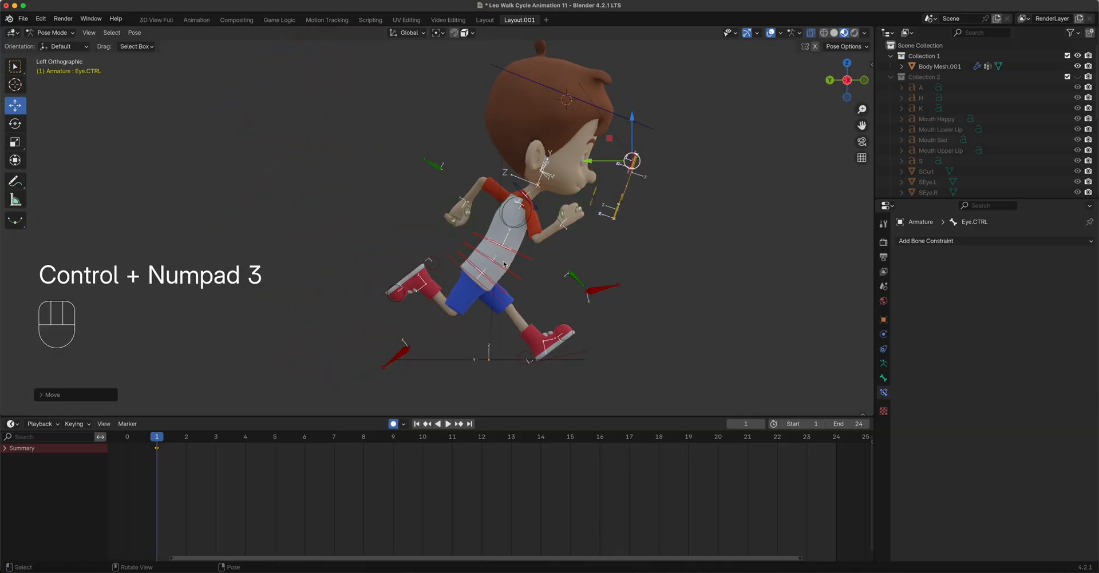
{"action": "key", "text": "a"}
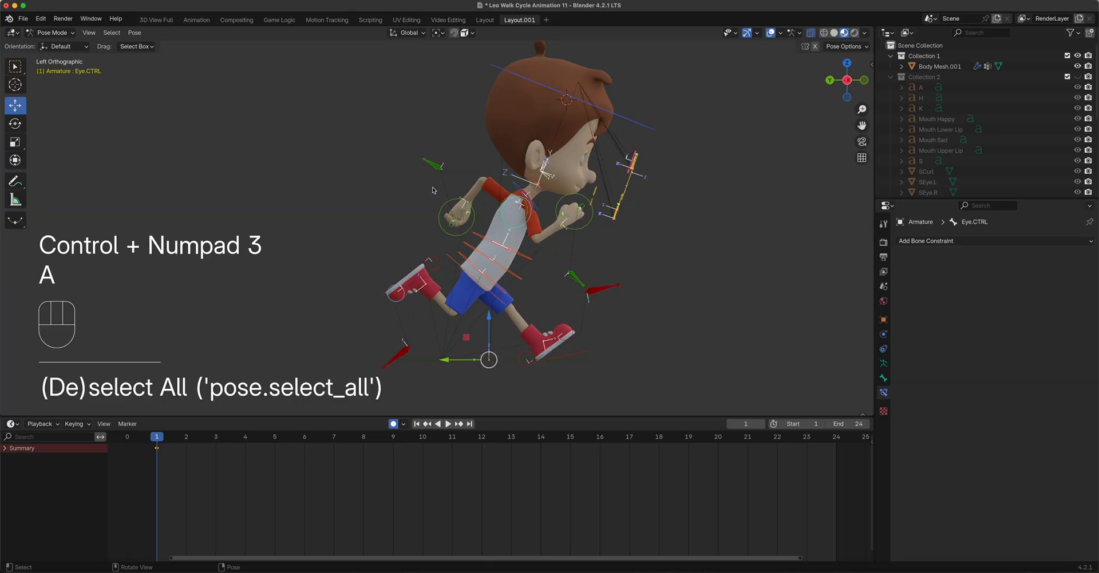
{"action": "key", "text": "k"}
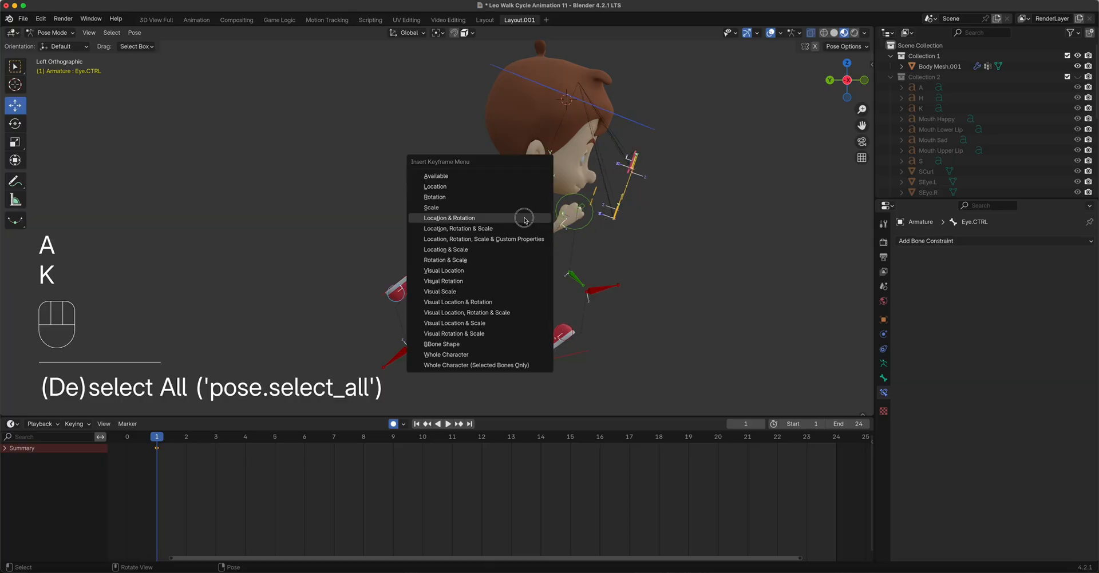
{"action": "left_click", "coordinate": [518, 218]}
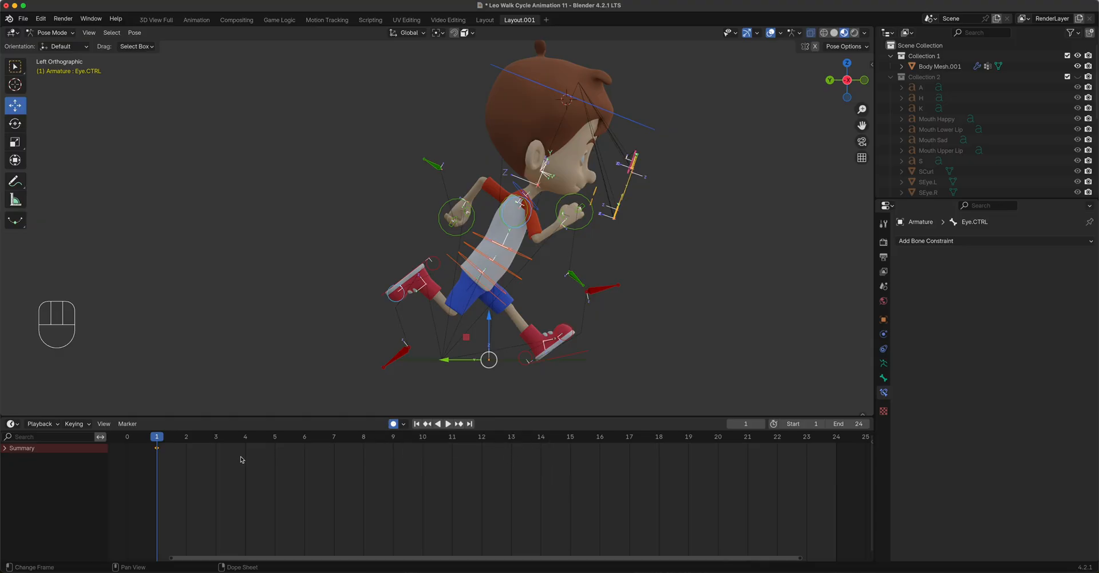
- Duplicate the frame 1 keyframes to frame 24 to close the run loop
{"action": "left_click_drag", "start_coordinate": [179, 468], "coordinate": [147, 443]}
{"action": "key", "text": "shift+d"}
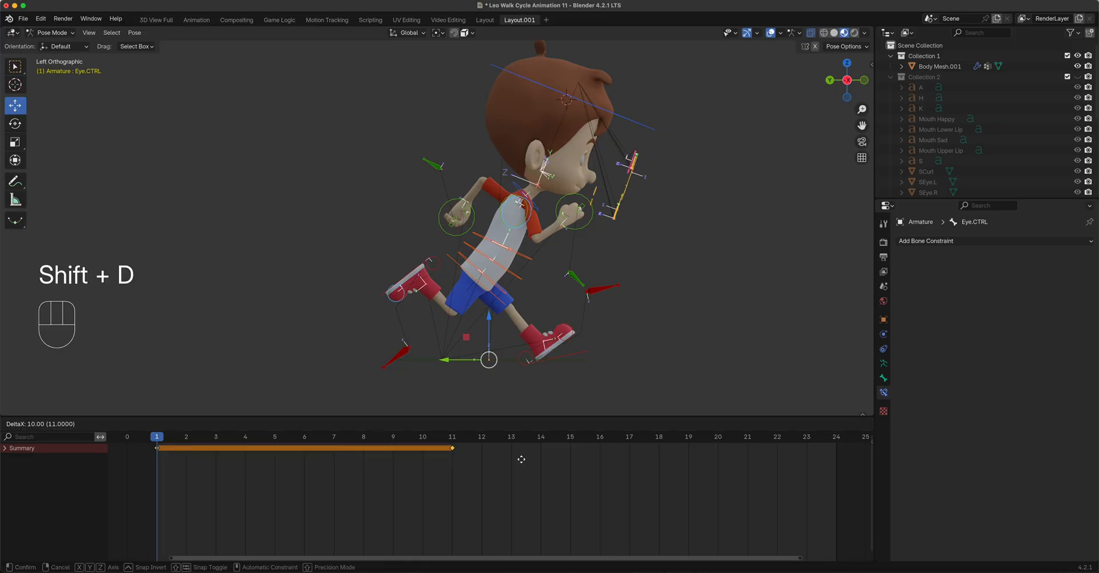
{"action": "left_click", "coordinate": [834, 469]}
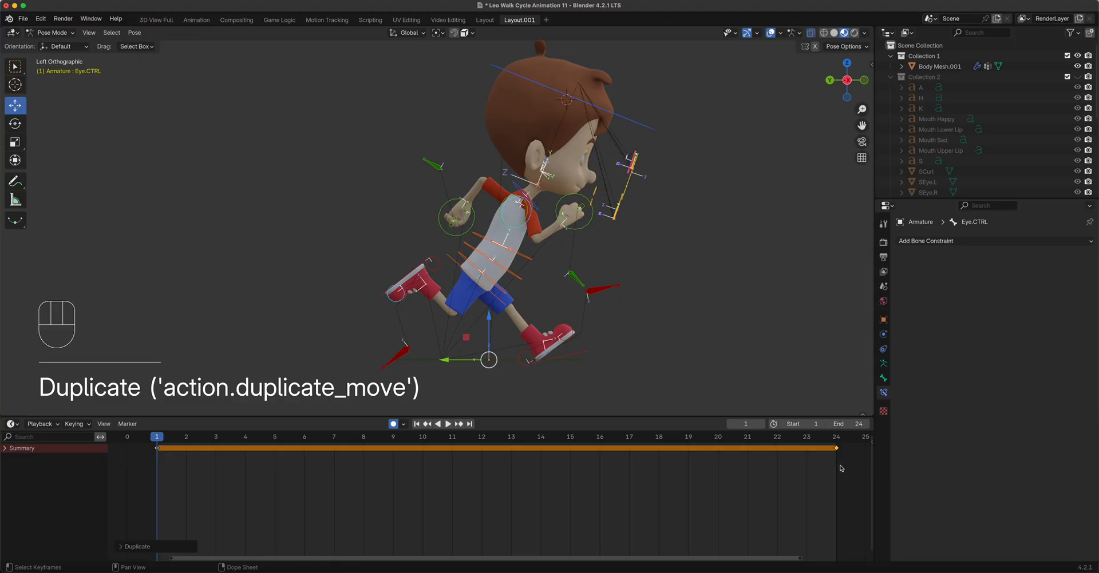
- Copy the full pose at frame 12 and paste it flipped there to create the mirrored stride
{"action": "left_click", "coordinate": [478, 438]}
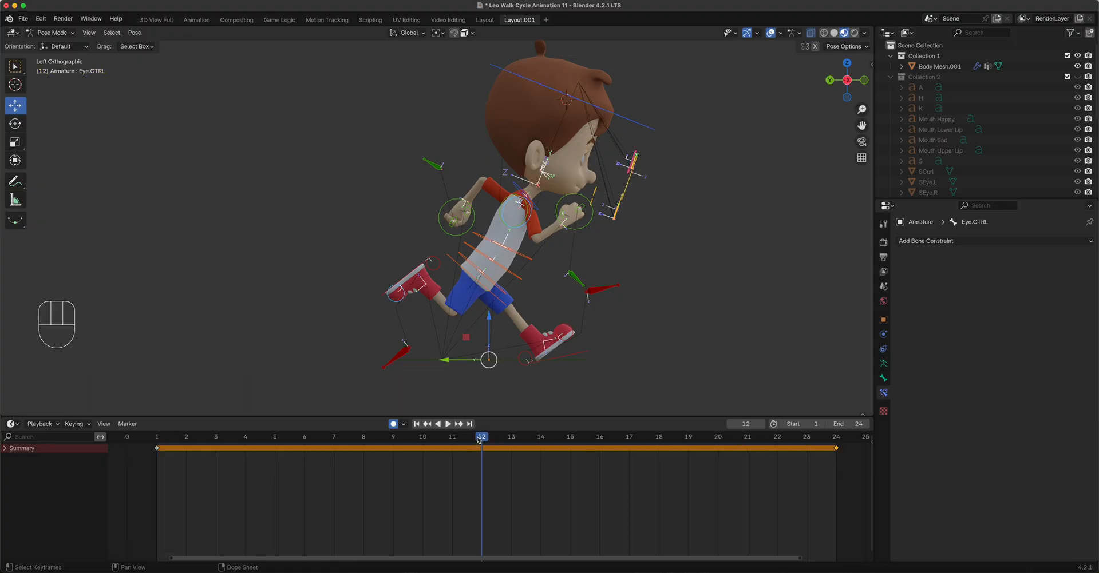
{"action": "left_click", "coordinate": [137, 34]}
{"action": "left_click", "coordinate": [150, 129]}
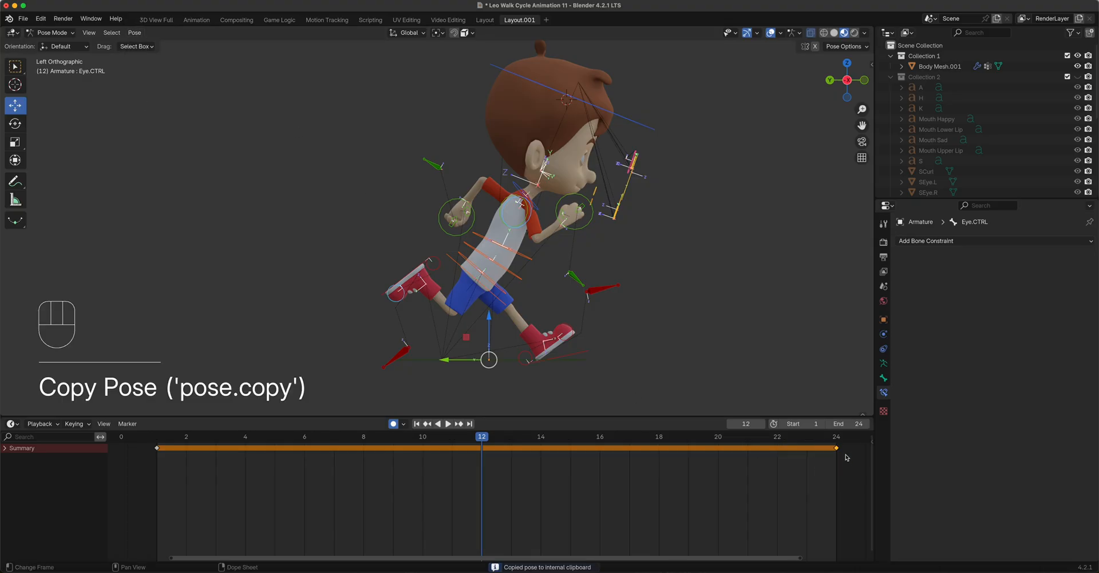
{"action": "left_click", "coordinate": [134, 33]}
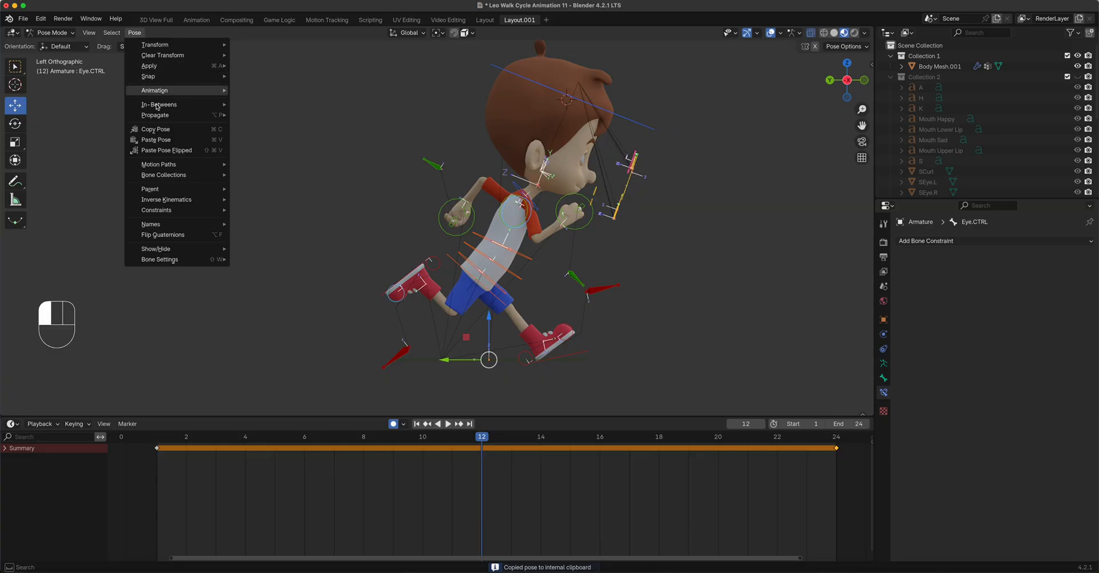
{"action": "left_click", "coordinate": [161, 151]}
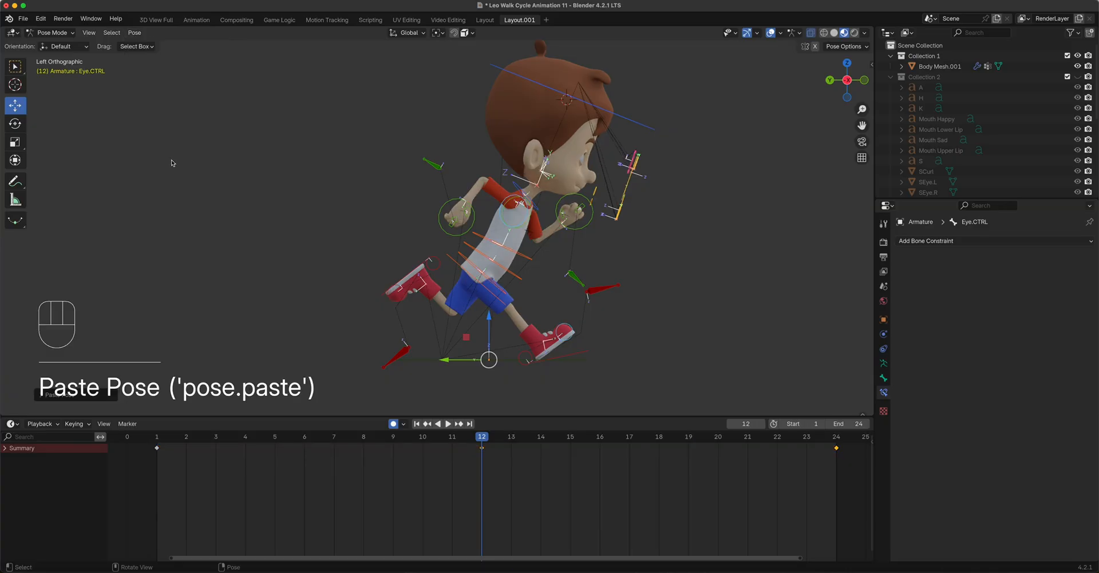
- Play the animation from frame 1 to review the basic stride
{"action": "left_click", "coordinate": [158, 439]}
{"action": "key", "text": "space"}
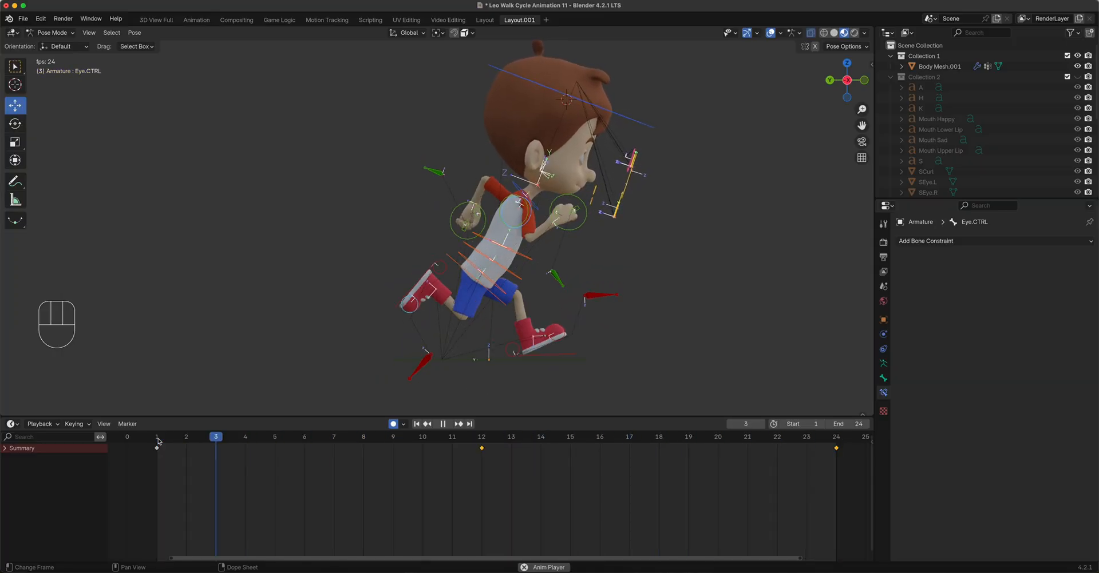
{"action": "key", "text": "space"}
- On frame 3, lower Hip_COG.CTRL together with both hand controls to make the body sink
{"action": "left_click_drag", "start_coordinate": [167, 445], "coordinate": [221, 470]}
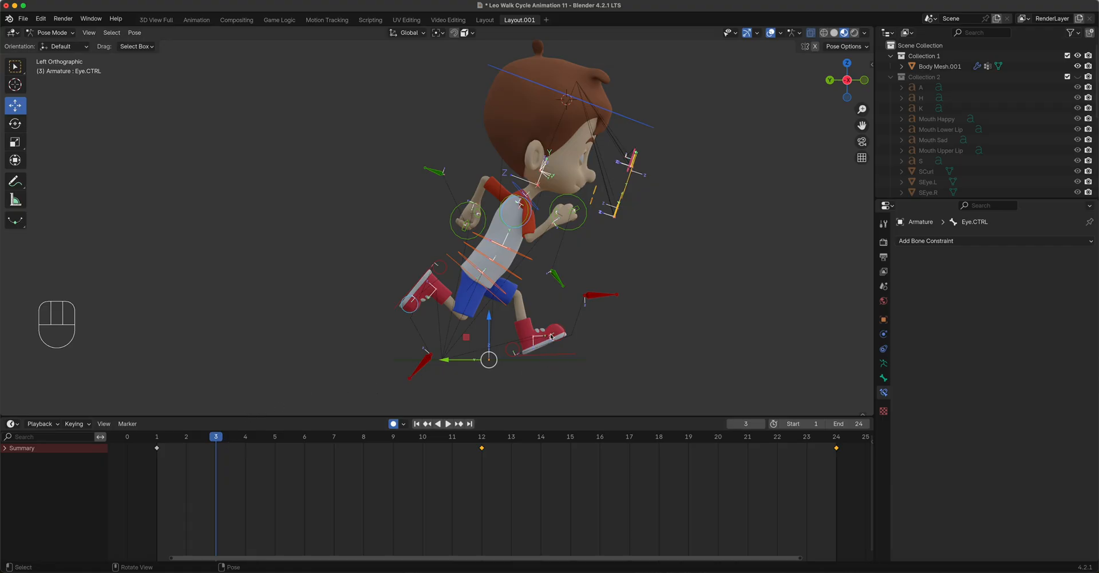
{"action": "left_click", "coordinate": [490, 296]}
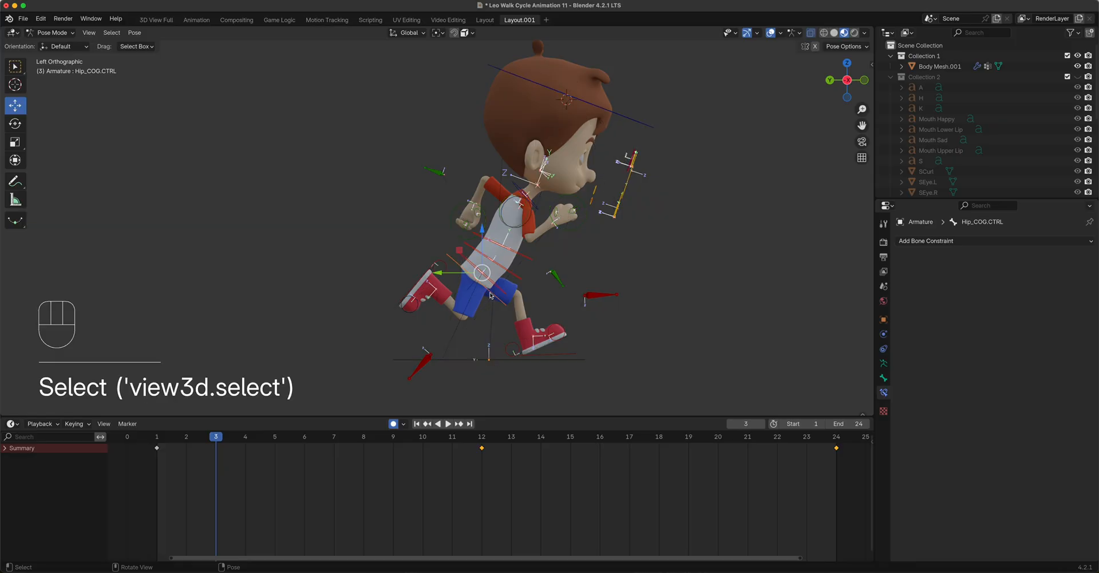
{"action": "left_click", "coordinate": [568, 228], "text": "shift"}
{"action": "left_click", "coordinate": [467, 243], "text": "shift"}
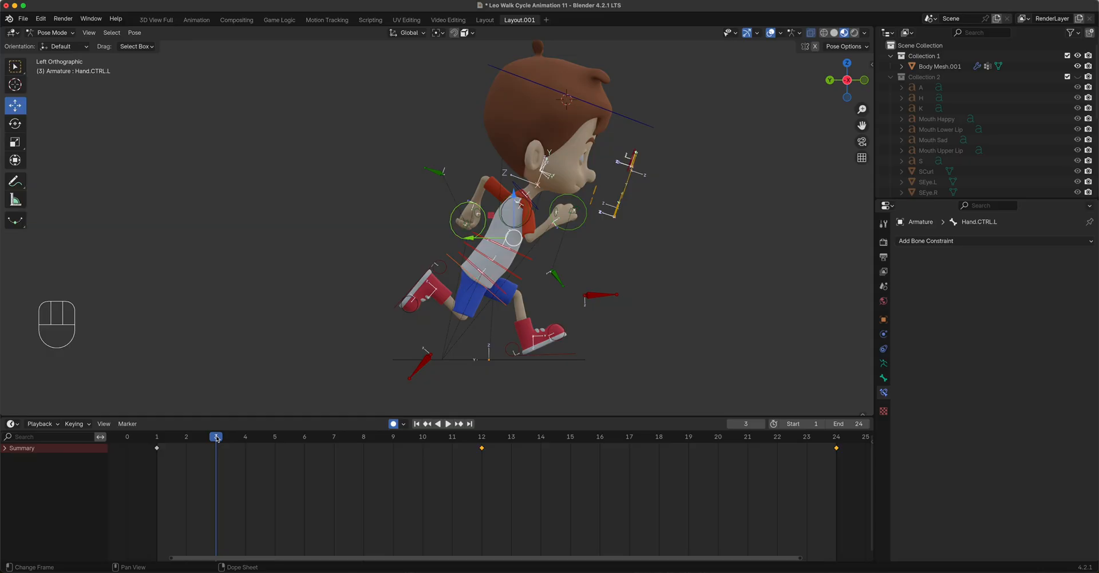
{"action": "key", "text": "space"}
{"action": "left_click_drag", "start_coordinate": [223, 454], "coordinate": [306, 486]}
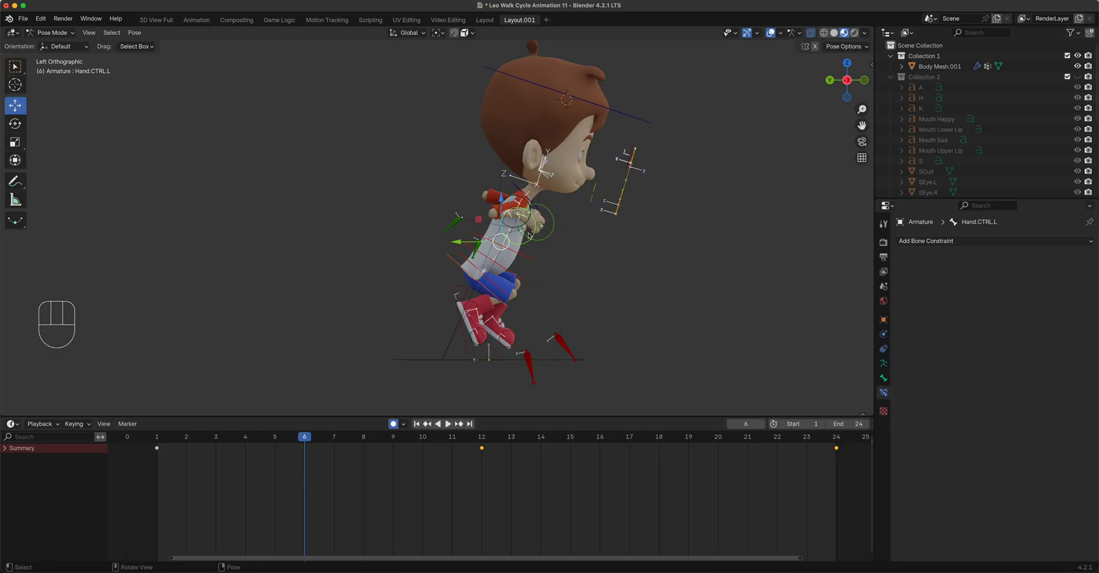
{"action": "left_click_drag", "start_coordinate": [306, 438], "coordinate": [224, 467]}
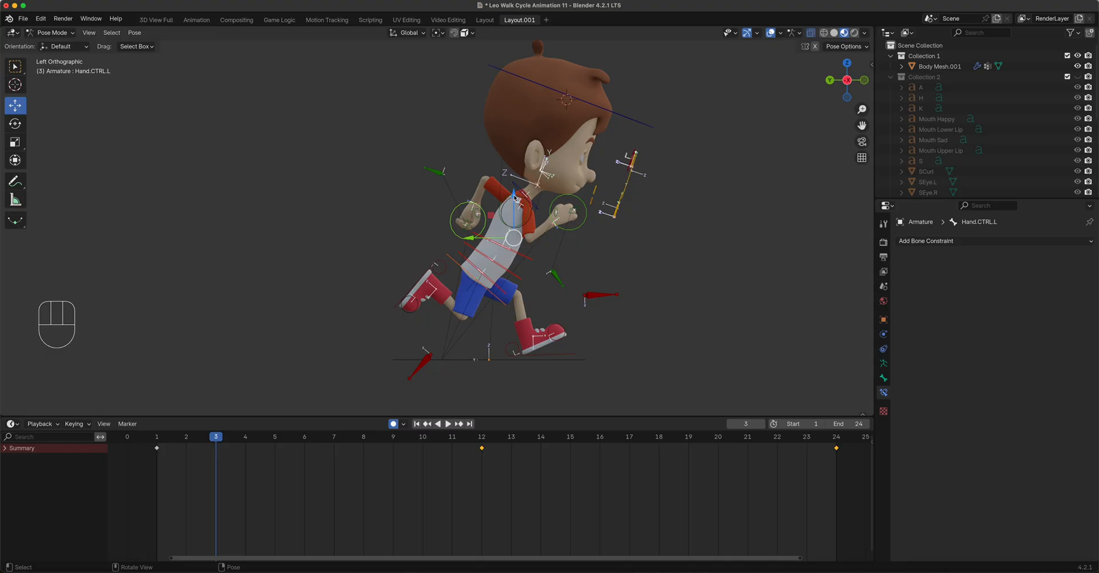
{"action": "left_click_drag", "start_coordinate": [514, 197], "coordinate": [514, 219]}
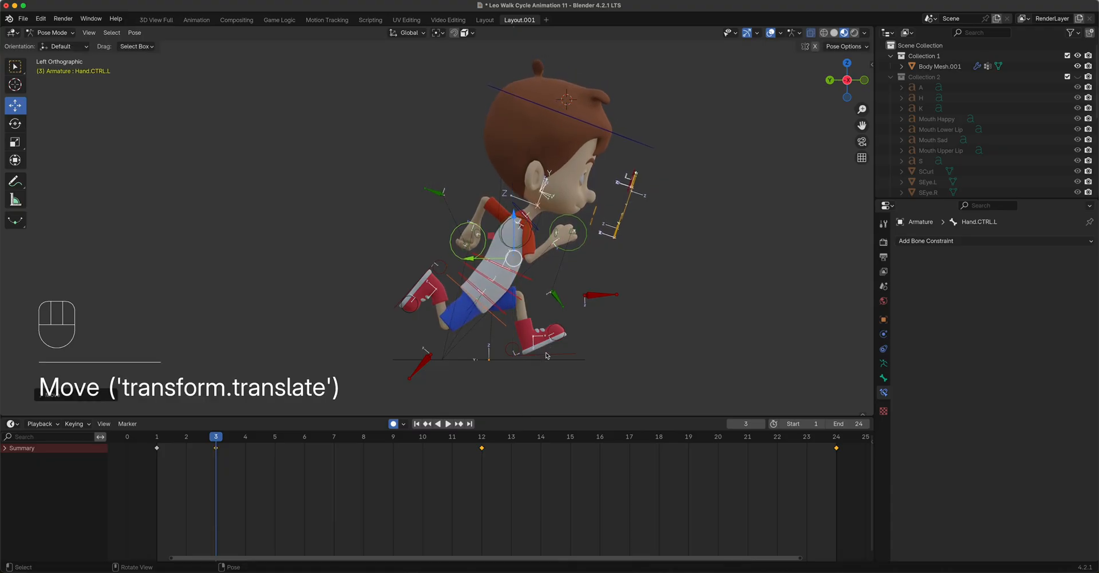
- Clear the rotation of Foot.CTRL.L and FootRoll.CTRL.L on frame 3 so the front foot lies flat
{"action": "left_click", "coordinate": [546, 356]}
{"action": "left_click", "coordinate": [517, 351], "text": "shift"}
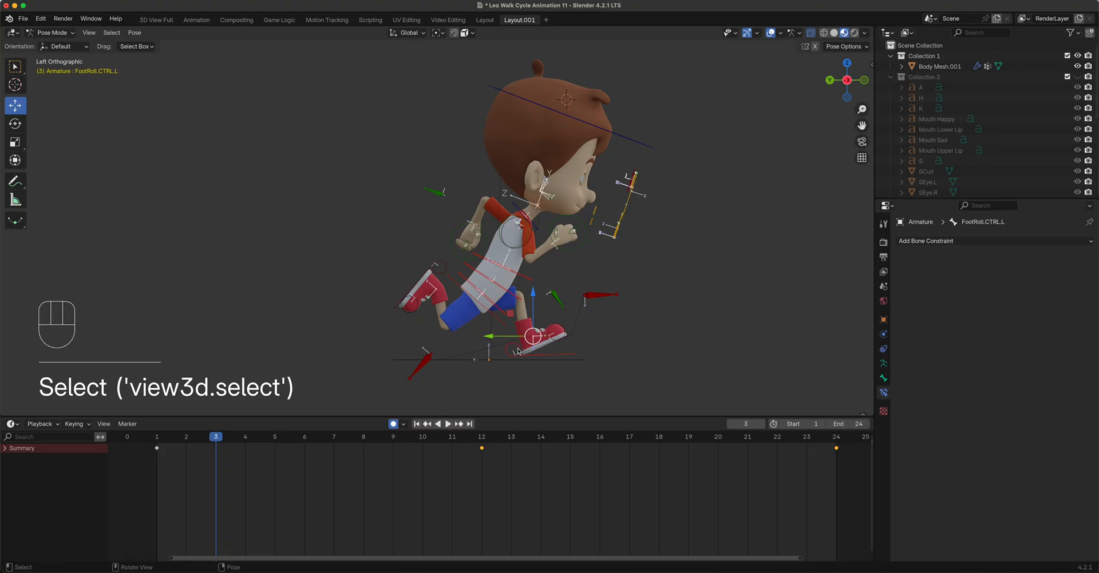
{"action": "key", "text": "alt+r"}
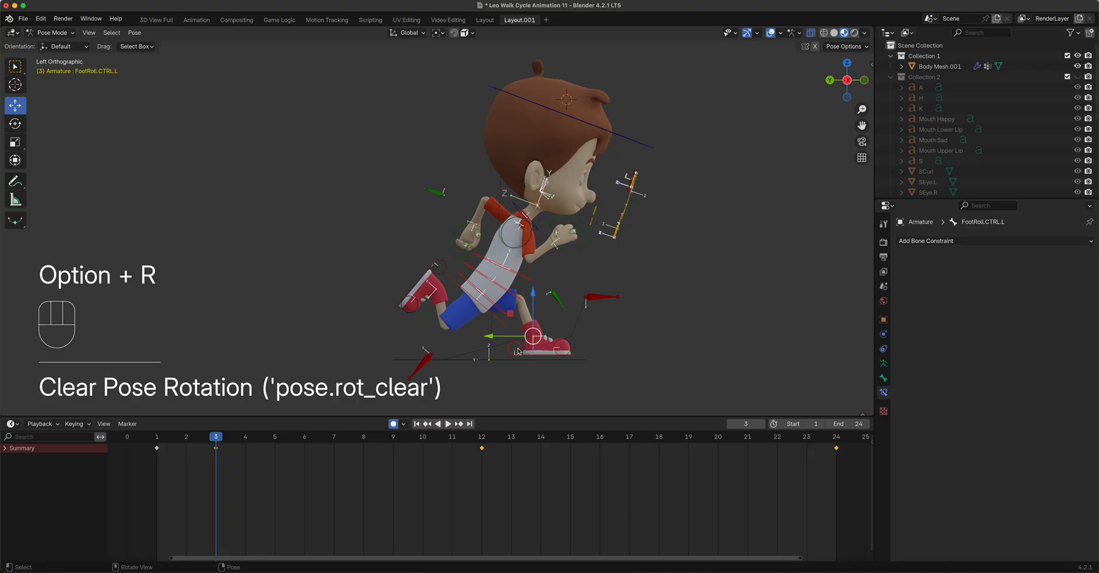
- On frame 3, move Foot.CTRL.L back beneath the hips and slightly down onto the ground line
{"action": "left_click", "coordinate": [547, 357]}
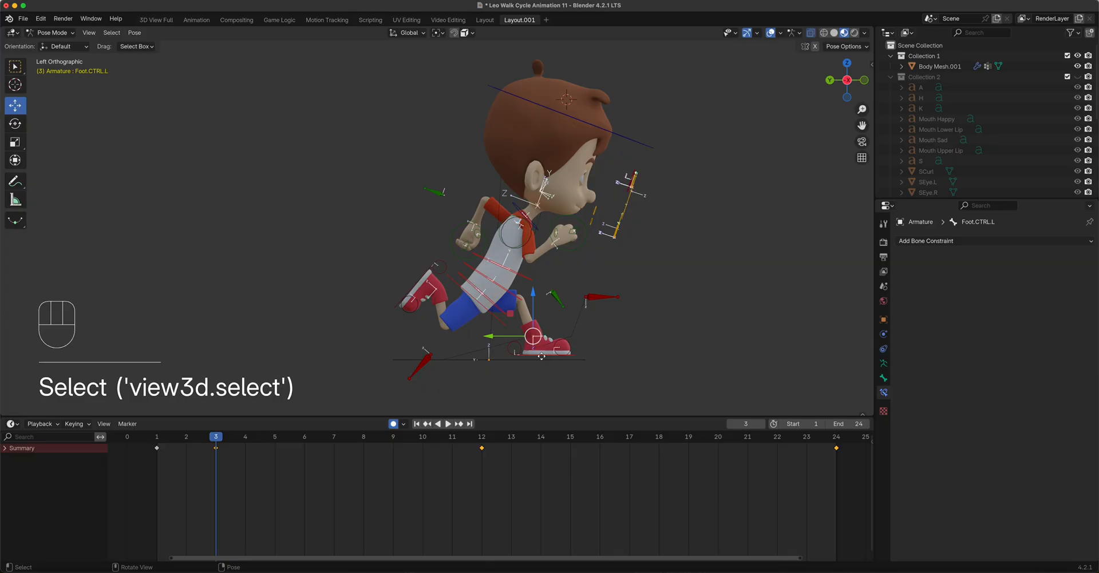
{"action": "key", "text": "g"}
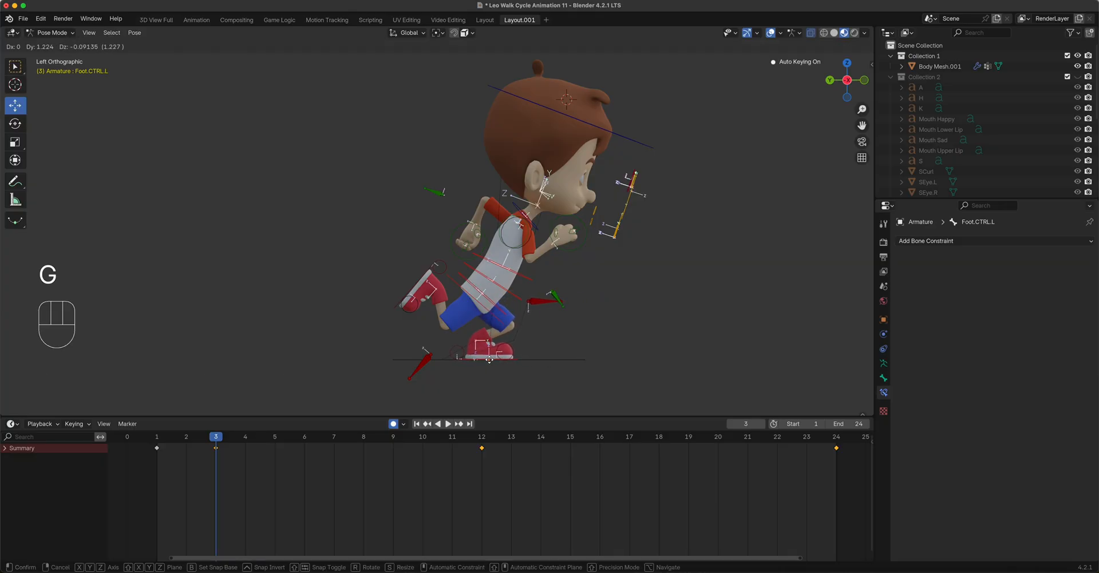
{"action": "left_click", "coordinate": [489, 359]}
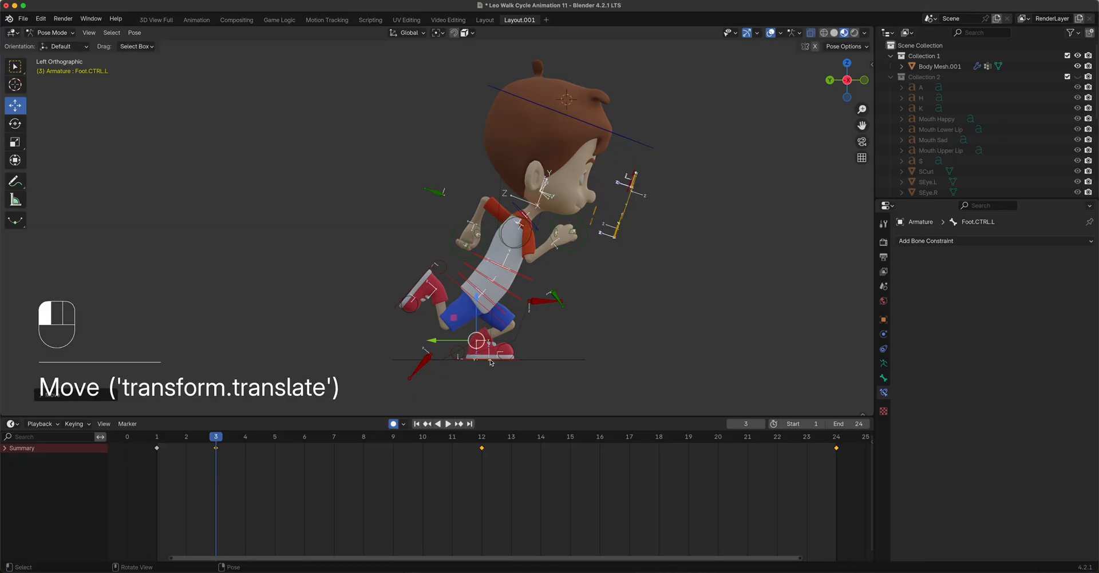
- Move Foot.CTRL.R forward and down close behind the planted foot on frame 3, and rotate it slightly toe-down
{"action": "left_click", "coordinate": [418, 287]}
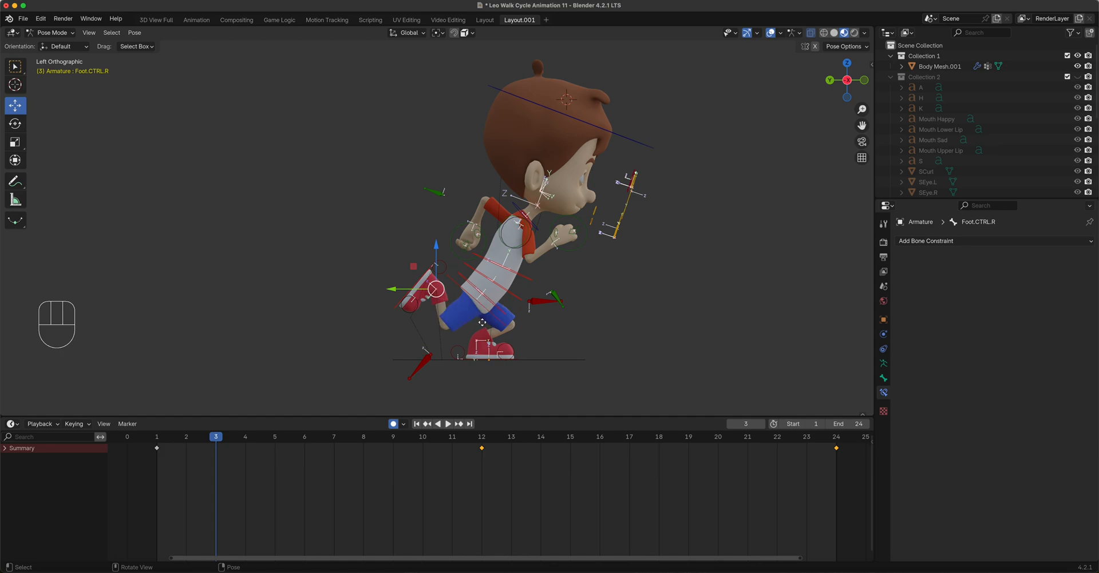
{"action": "key", "text": "g"}
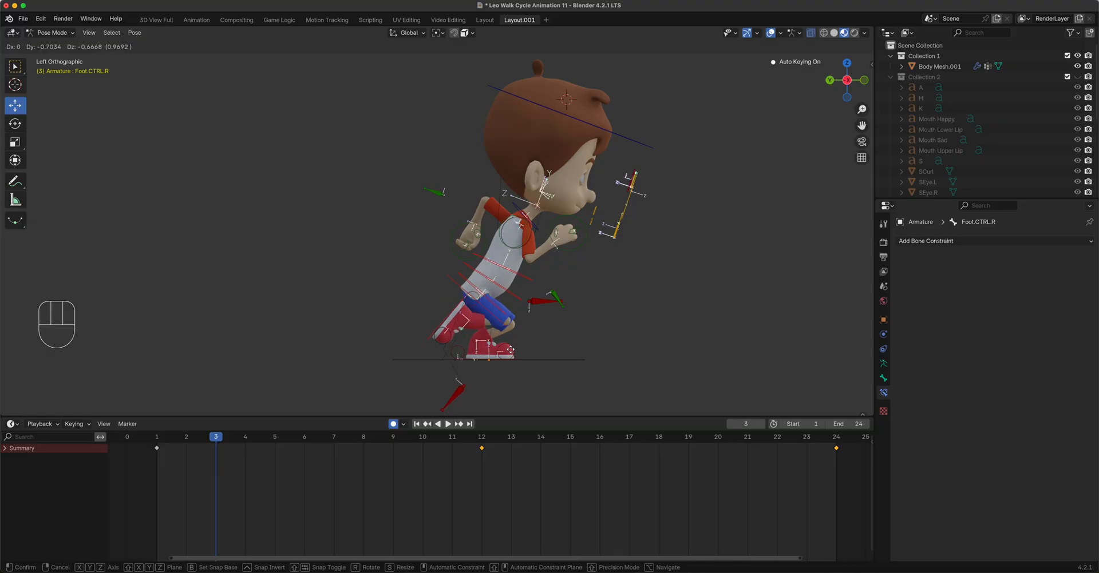
{"action": "left_click", "coordinate": [511, 349]}
{"action": "key", "text": "r"}
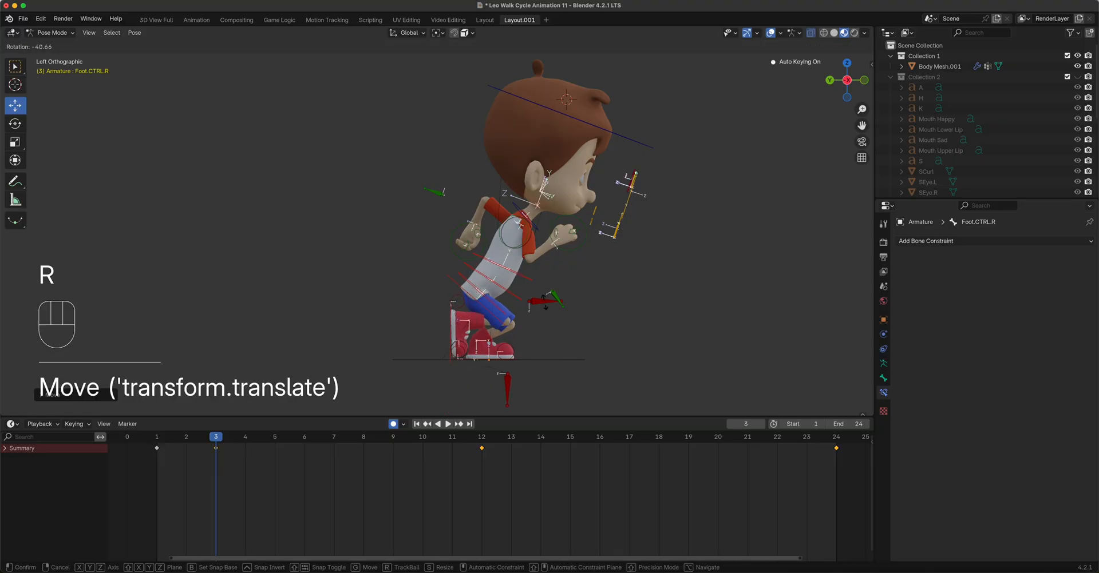
{"action": "left_click", "coordinate": [537, 342]}
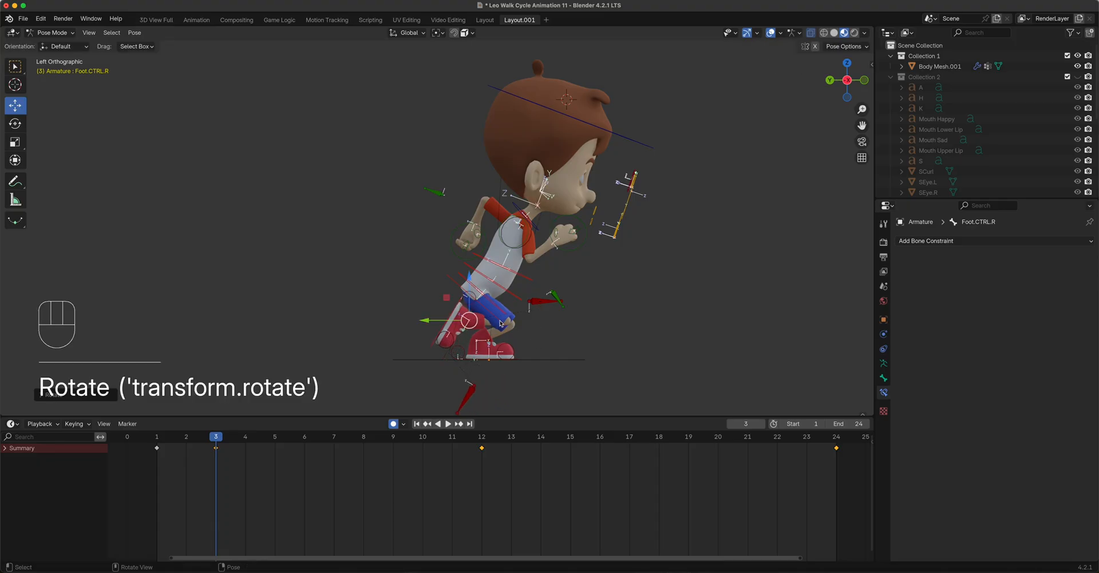
- Raise Hip_COG.CTRL slightly on frame 3 and clear the rotation of FootRoll.CTRL.R
{"action": "left_click", "coordinate": [498, 319]}
{"action": "left_click_drag", "start_coordinate": [481, 258], "coordinate": [484, 241]}
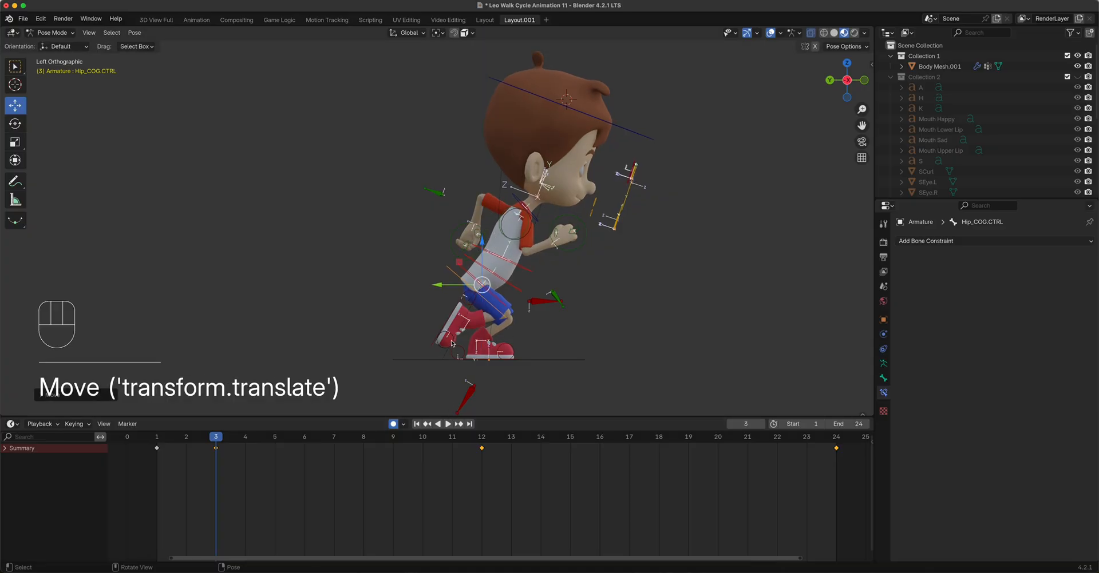
{"action": "left_click", "coordinate": [472, 307]}
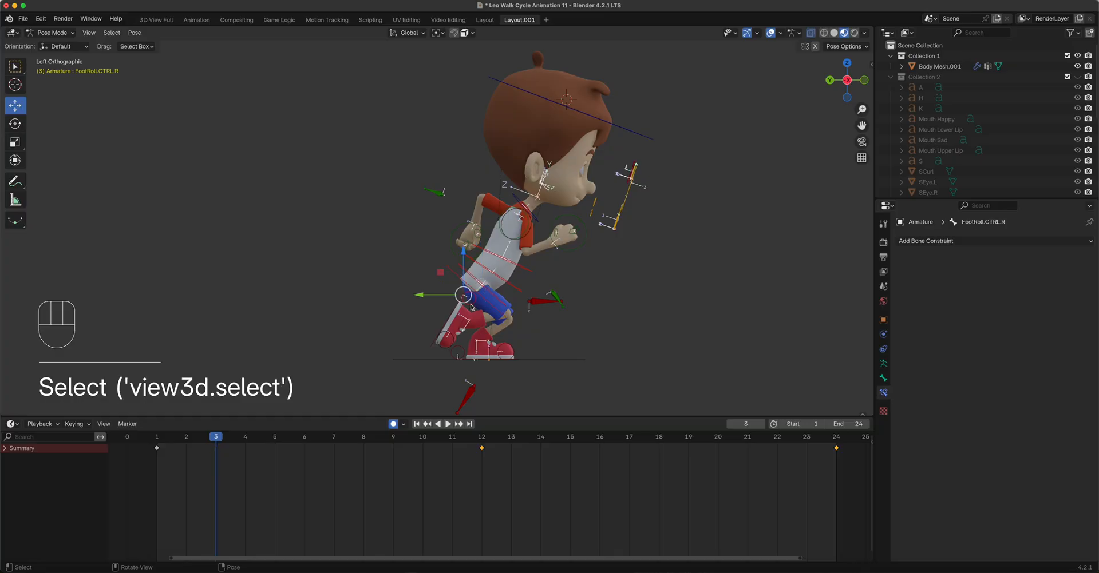
{"action": "key", "text": "alt+r"}
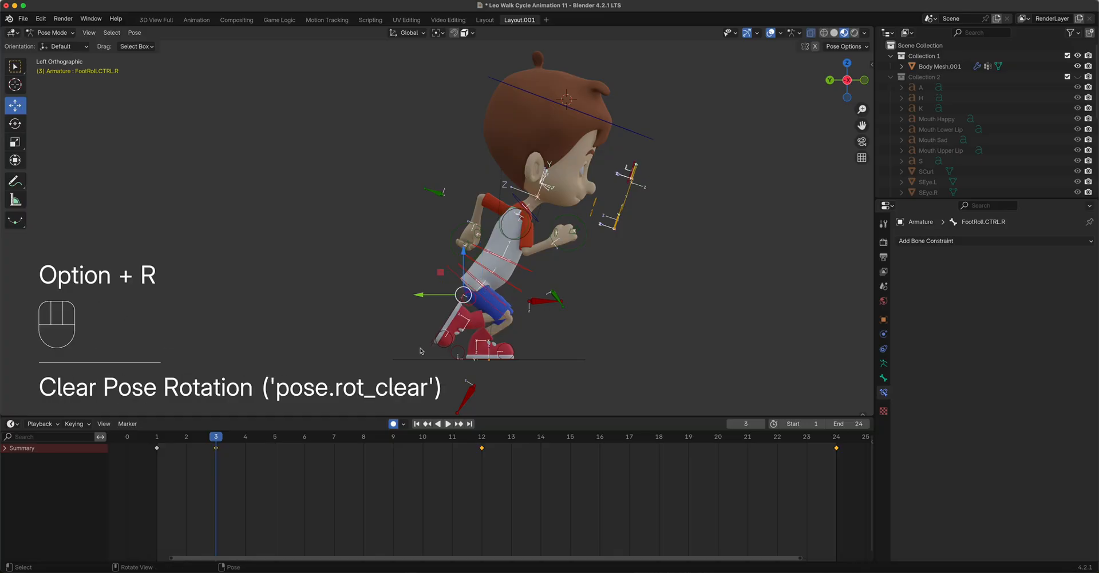
- Scrub through the first six frames from perspective and side views to check how the feet move between poses
{"action": "left_click_drag", "start_coordinate": [217, 438], "coordinate": [209, 461]}
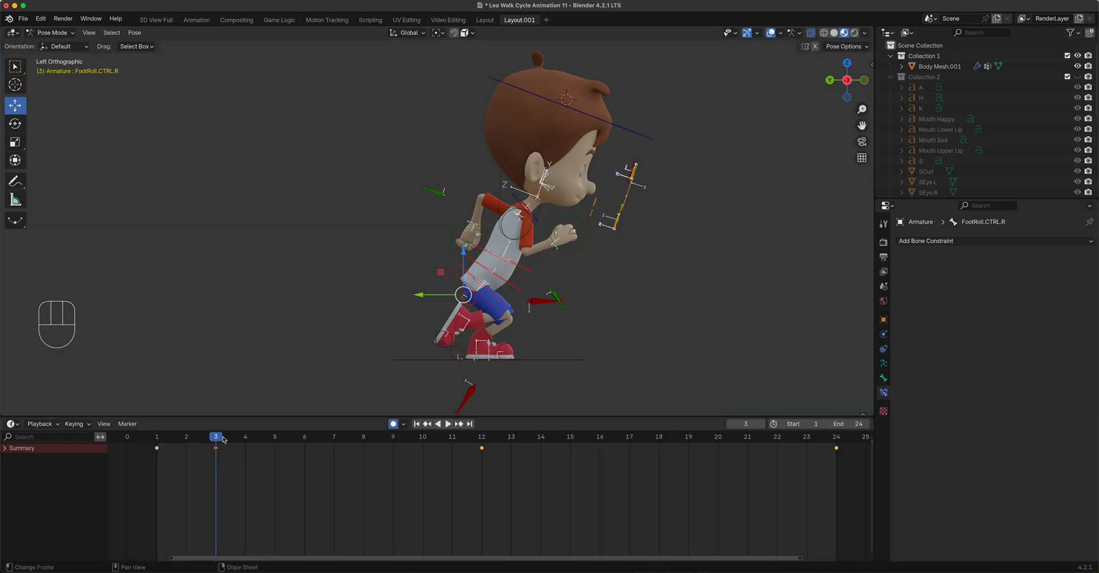
{"action": "left_click_drag", "start_coordinate": [223, 449], "coordinate": [207, 477]}
{"action": "mouse_move", "coordinate": [581, 348]}
{"action": "middle_mouse_down"}
{"action": "mouse_move", "coordinate": [481, 346]}
{"action": "mouse_move", "coordinate": [647, 346]}
{"action": "mouse_move", "coordinate": [596, 350]}
{"action": "middle_mouse_up"}
{"action": "left_click_drag", "start_coordinate": [227, 443], "coordinate": [309, 444]}
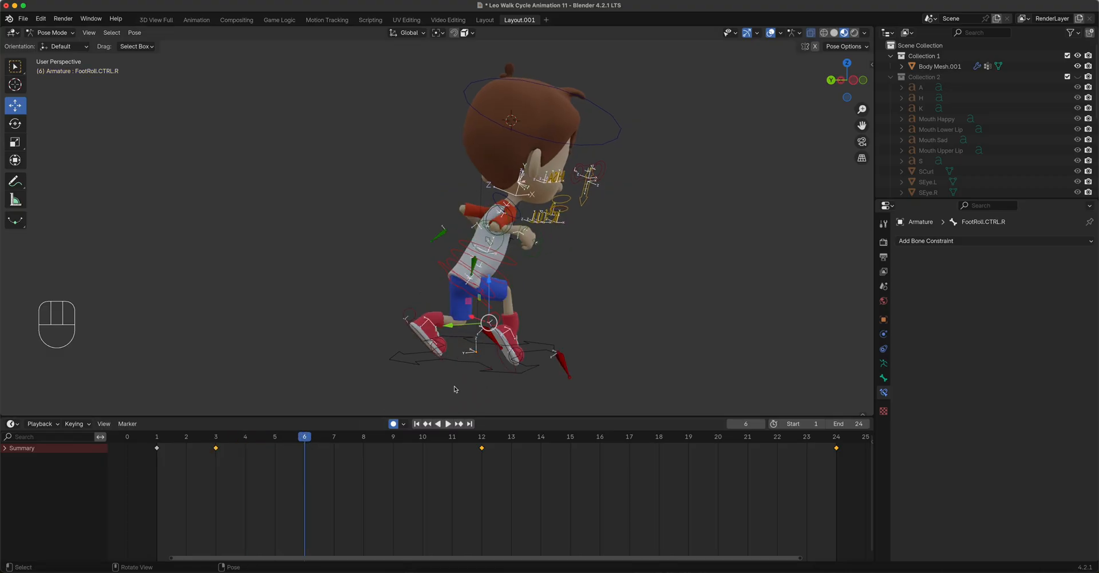
{"action": "key", "text": "ctrl+KP_3"}
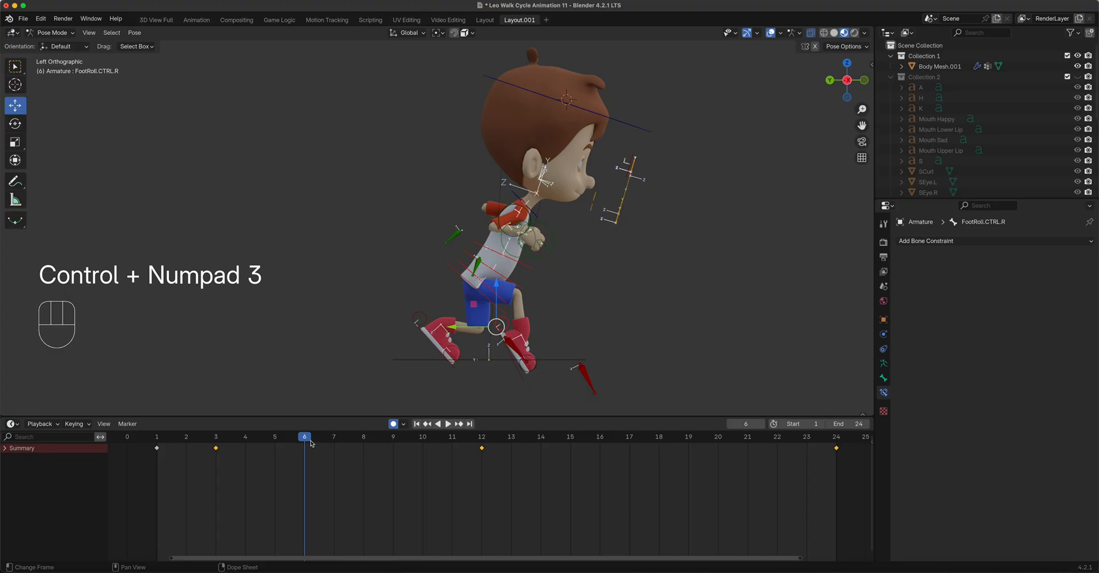
{"action": "left_click_drag", "start_coordinate": [304, 446], "coordinate": [184, 458]}
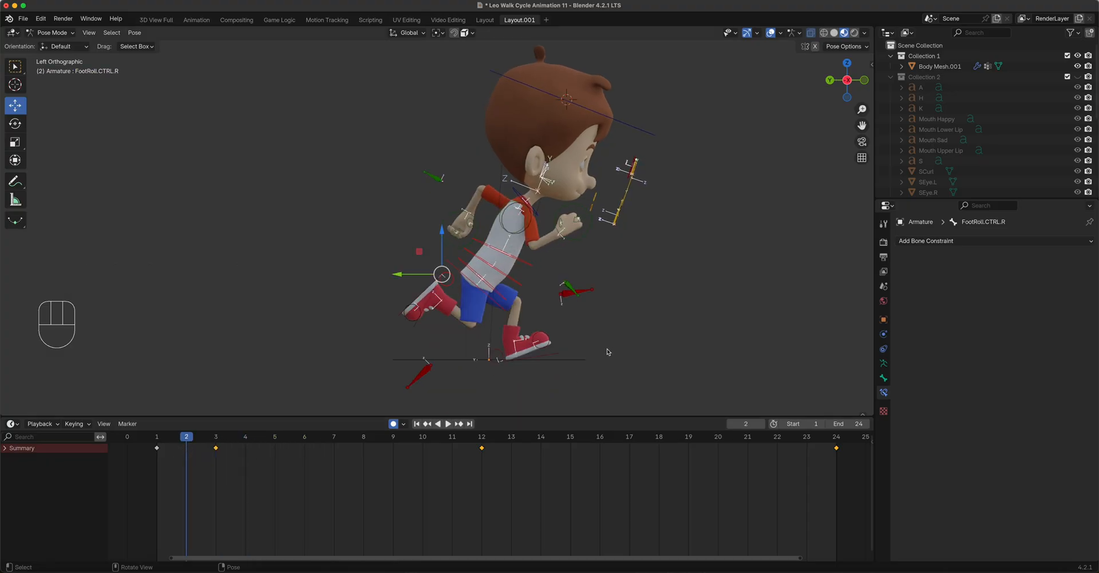
{"action": "left_click", "coordinate": [546, 359]}
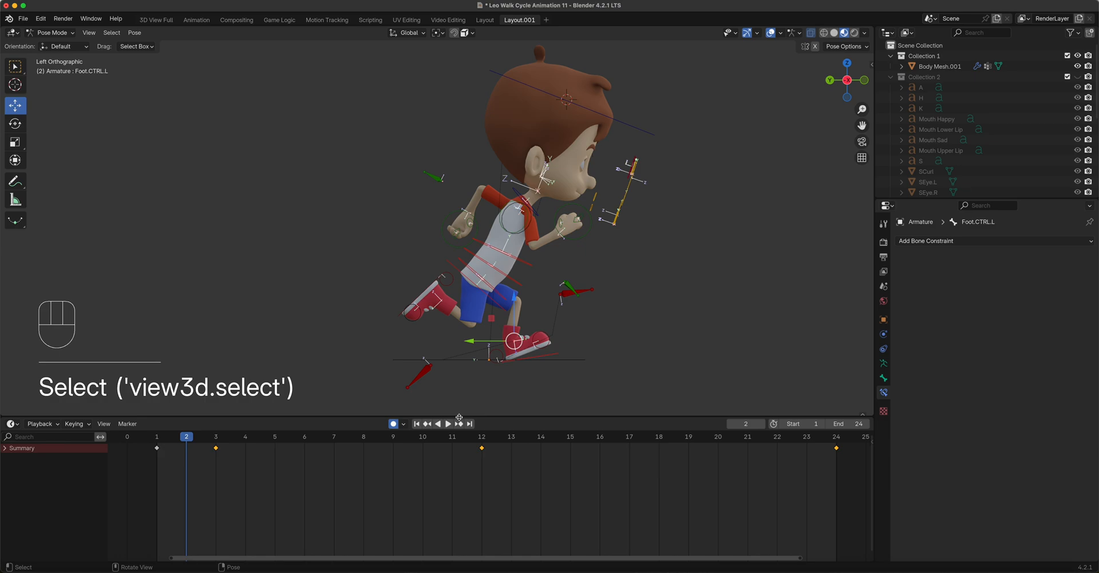
- On frame 6, clear the rotation of Foot.CTRL.L and FootRoll.CTRL.L so the rear foot lies level
{"action": "left_click_drag", "start_coordinate": [190, 444], "coordinate": [302, 445]}
{"action": "left_click", "coordinate": [437, 359]}
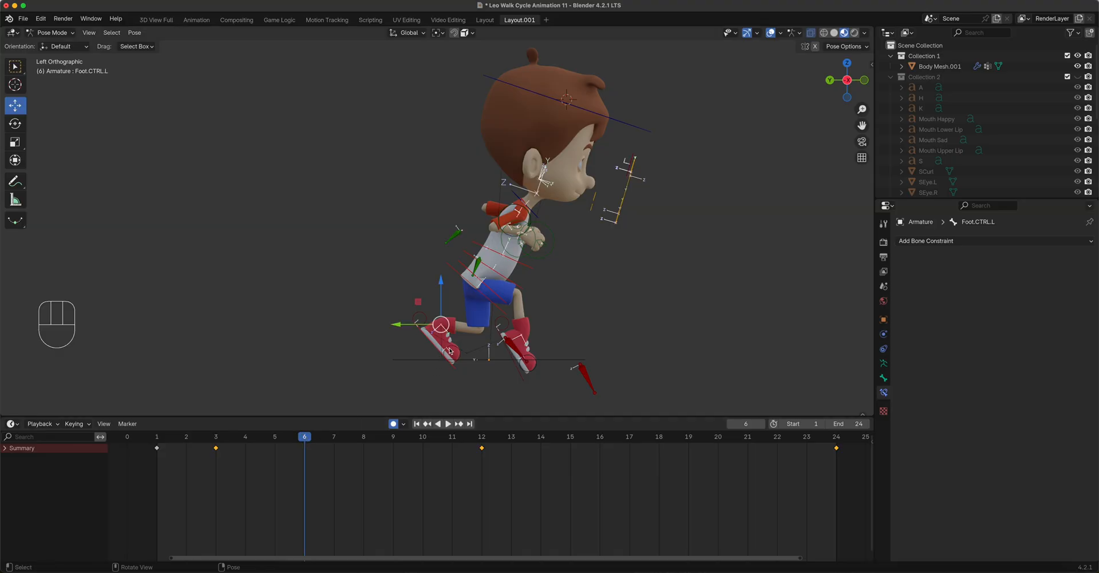
{"action": "left_click", "coordinate": [420, 316]}
{"action": "key", "text": "r"}
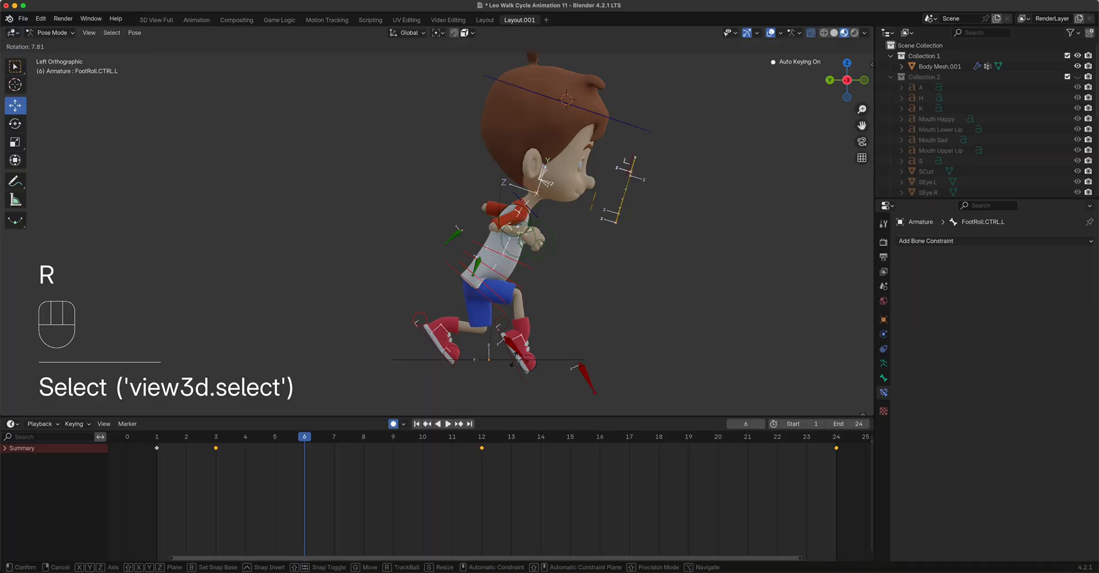
{"action": "right_click", "coordinate": [544, 93]}
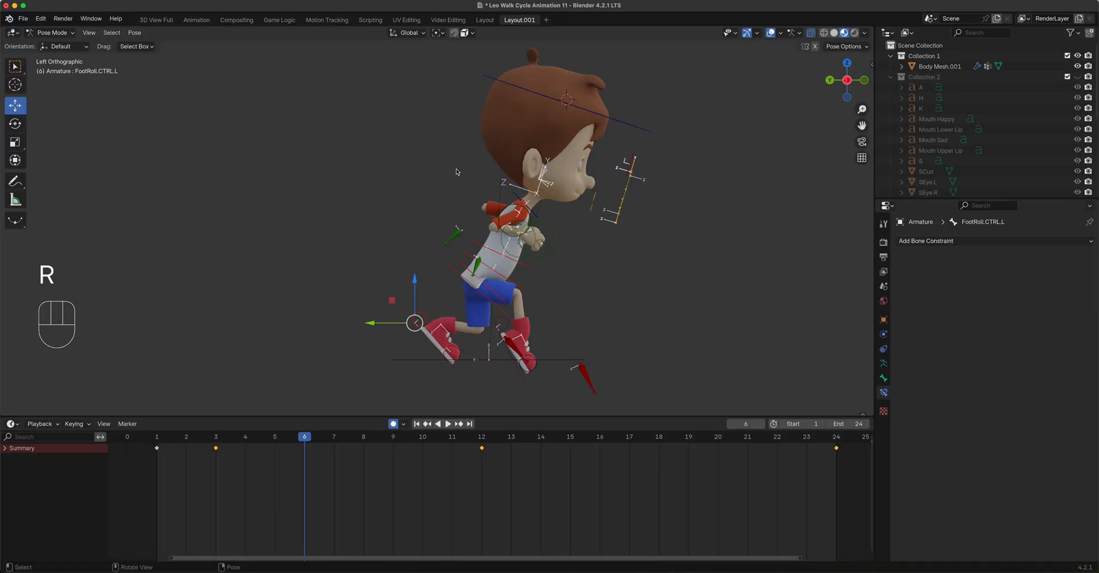
{"action": "left_click", "coordinate": [431, 347], "text": "shift"}
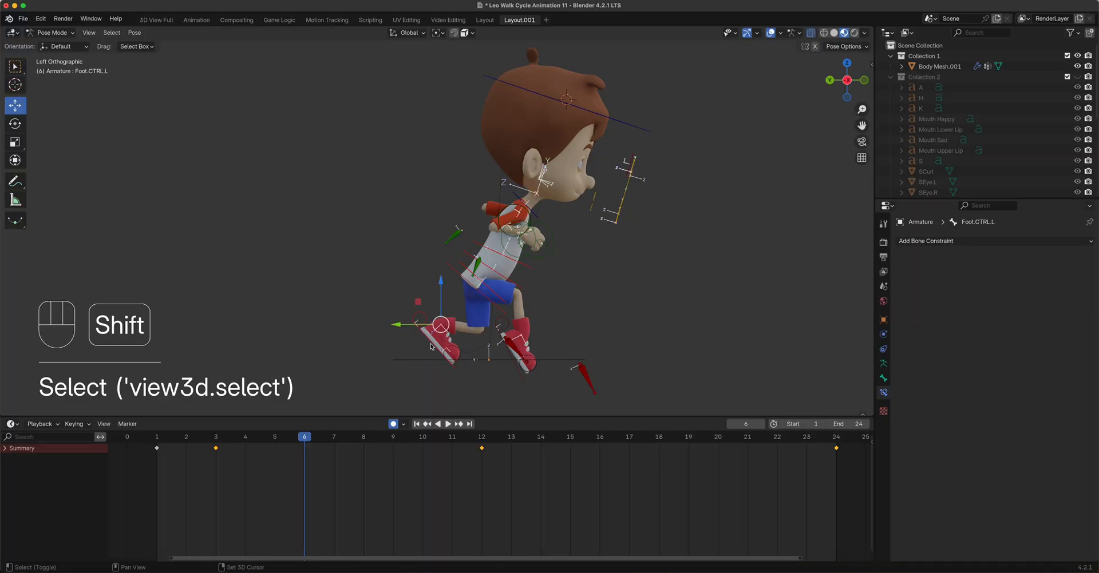
{"action": "key", "text": "alt+r"}
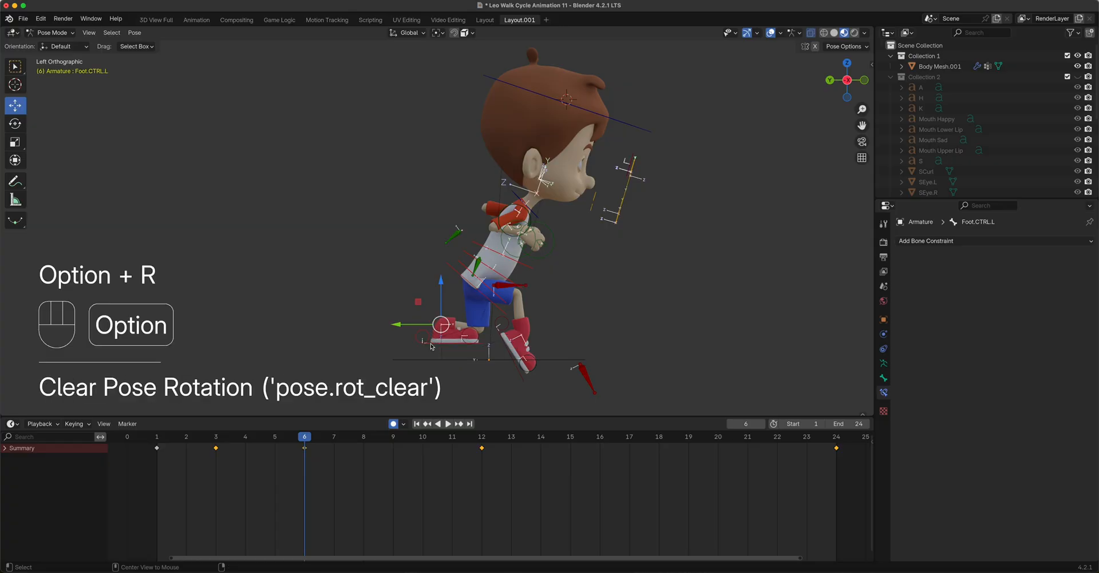
- Lower Foot.CTRL.L vertically on frame 6 until the shoe's sole rests exactly on the ground line
{"action": "left_click", "coordinate": [463, 344]}
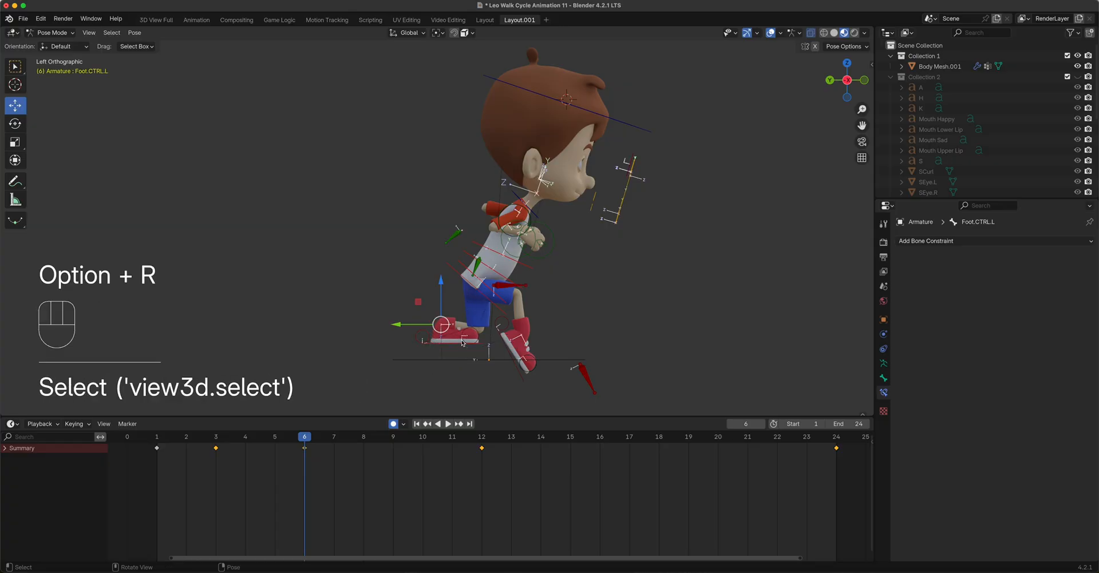
{"action": "left_click_drag", "start_coordinate": [441, 284], "coordinate": [435, 298]}
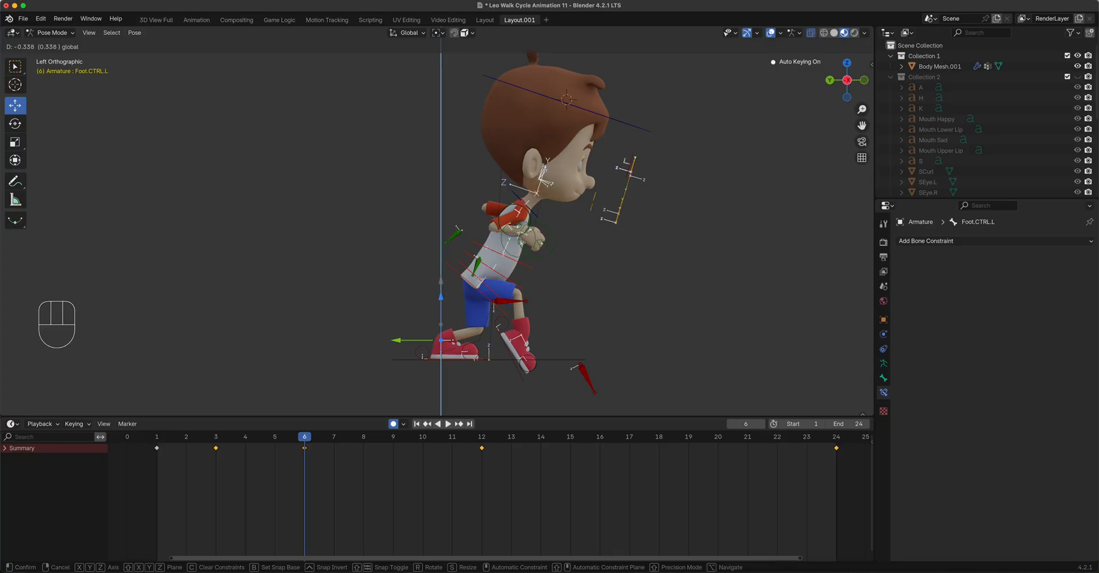
{"action": "left_click", "coordinate": [426, 349]}
{"action": "scroll", "coordinate": [514, 341], "scroll_direction": "up", "scroll_amount": 3}
{"action": "middle_click_drag", "start_coordinate": [515, 346], "coordinate": [487, 224], "text": "shift"}
{"action": "scroll", "coordinate": [487, 224], "scroll_direction": "up", "scroll_amount": 1}
{"action": "left_click", "coordinate": [403, 311]}
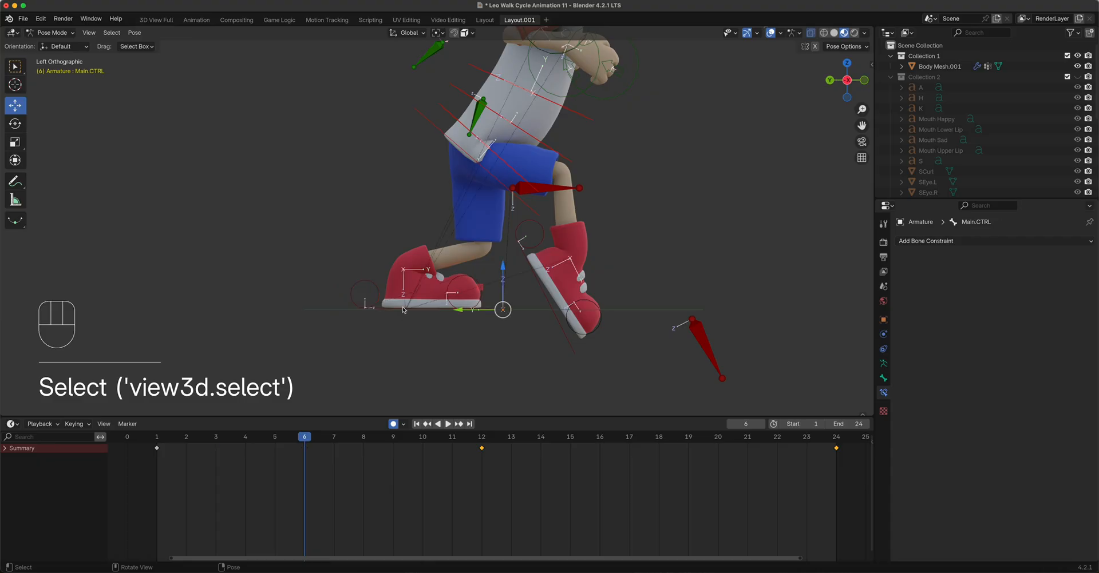
{"action": "left_click", "coordinate": [437, 304]}
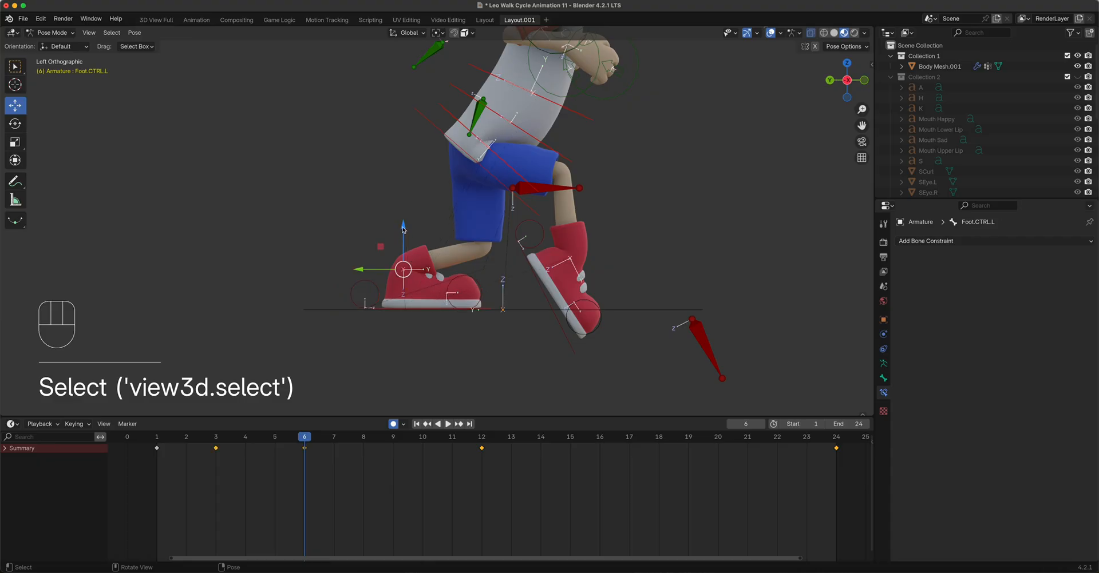
{"action": "left_click_drag", "start_coordinate": [404, 230], "coordinate": [404, 231]}
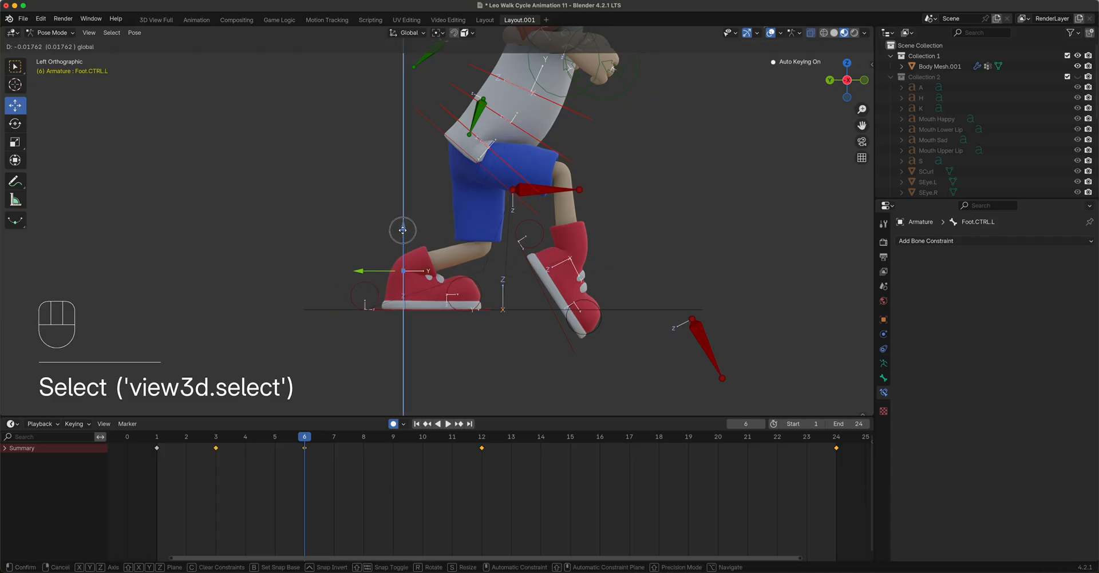
- Rotate FootRoll.CTRL.L to lift the rear heel onto its toes, and slide Foot.CTRL.L backward along the ground on frame 6
{"action": "left_click", "coordinate": [363, 285]}
{"action": "key", "text": "e"}
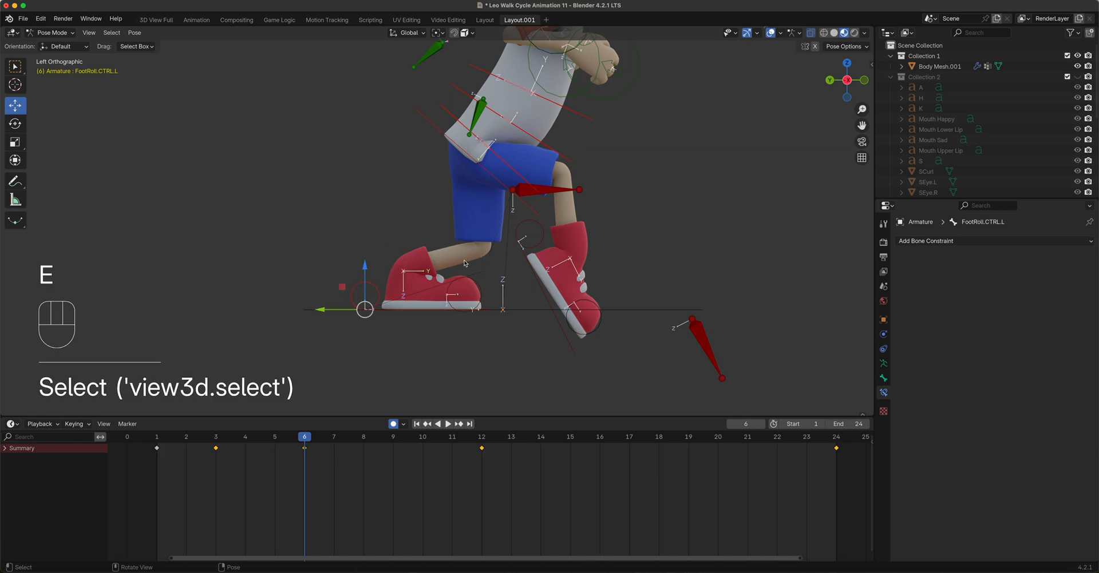
{"action": "key", "text": "r"}
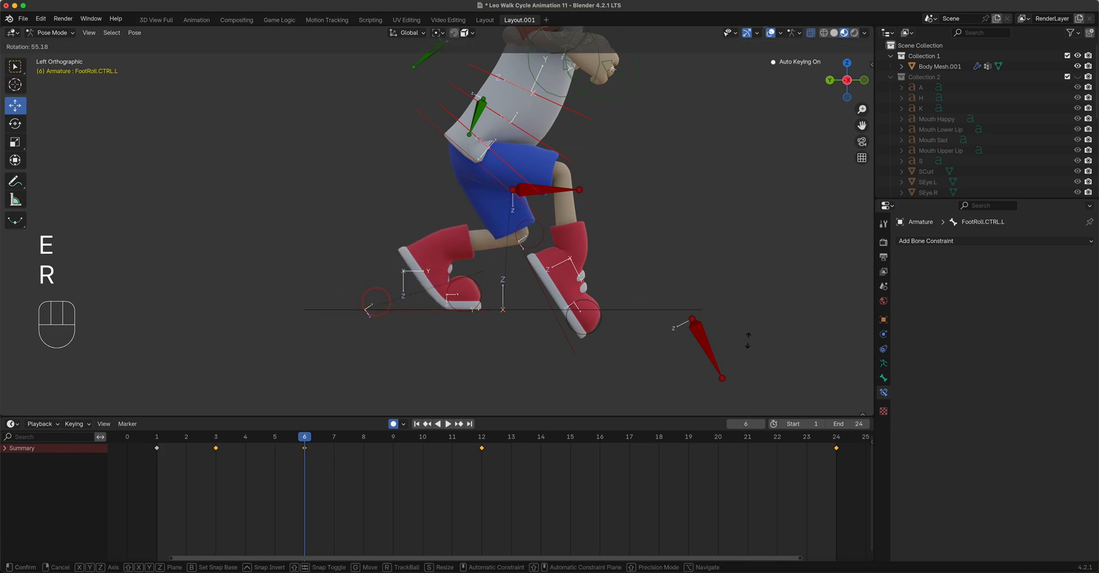
{"action": "left_click", "coordinate": [353, 135]}
{"action": "left_click", "coordinate": [438, 313]}
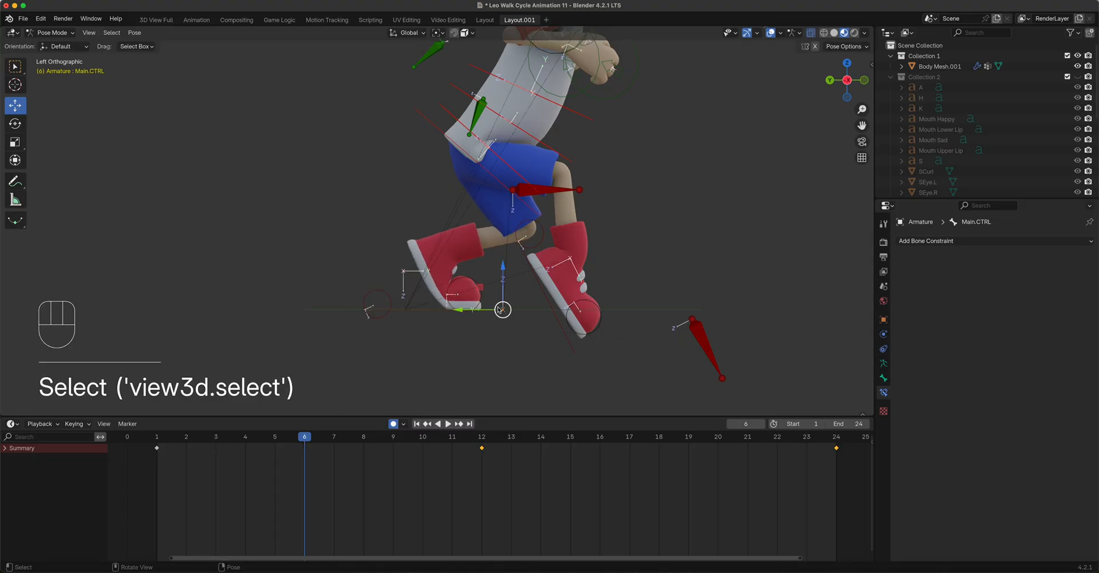
{"action": "left_click_drag", "start_coordinate": [358, 271], "coordinate": [300, 280]}
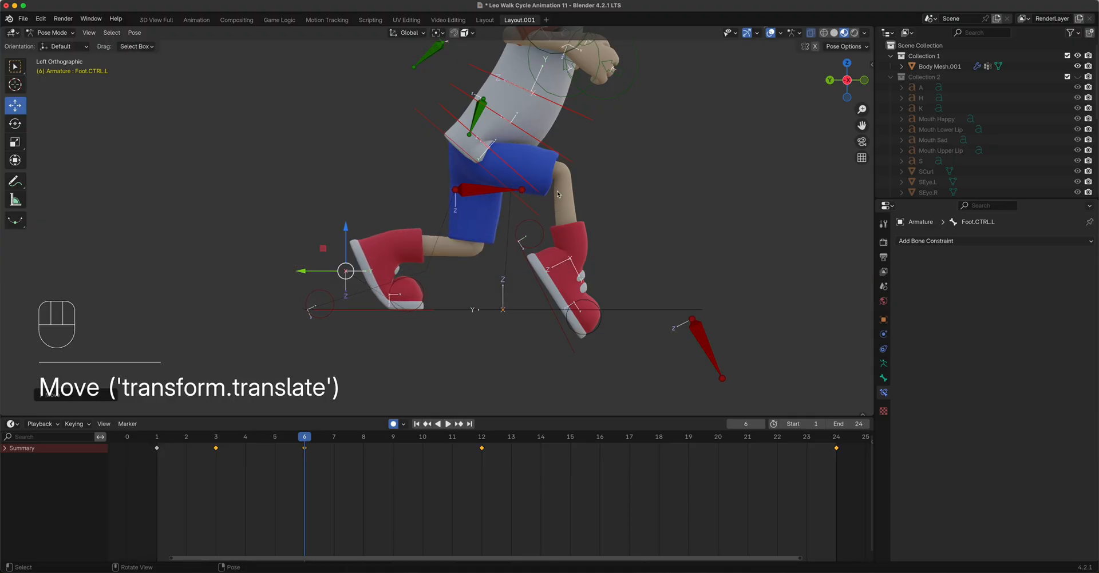
- Raise Hip_COG.CTRL on frame 6 and slide Foot.CTRL.L farther back to stretch the push-off leg
{"action": "left_click", "coordinate": [502, 148]}
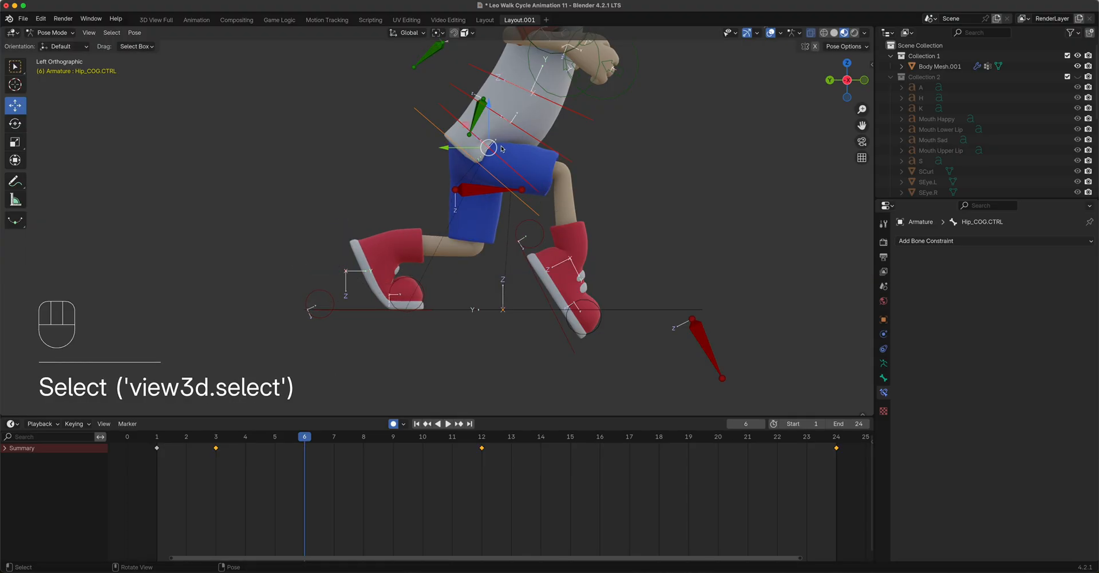
{"action": "left_click_drag", "start_coordinate": [488, 107], "coordinate": [493, 81]}
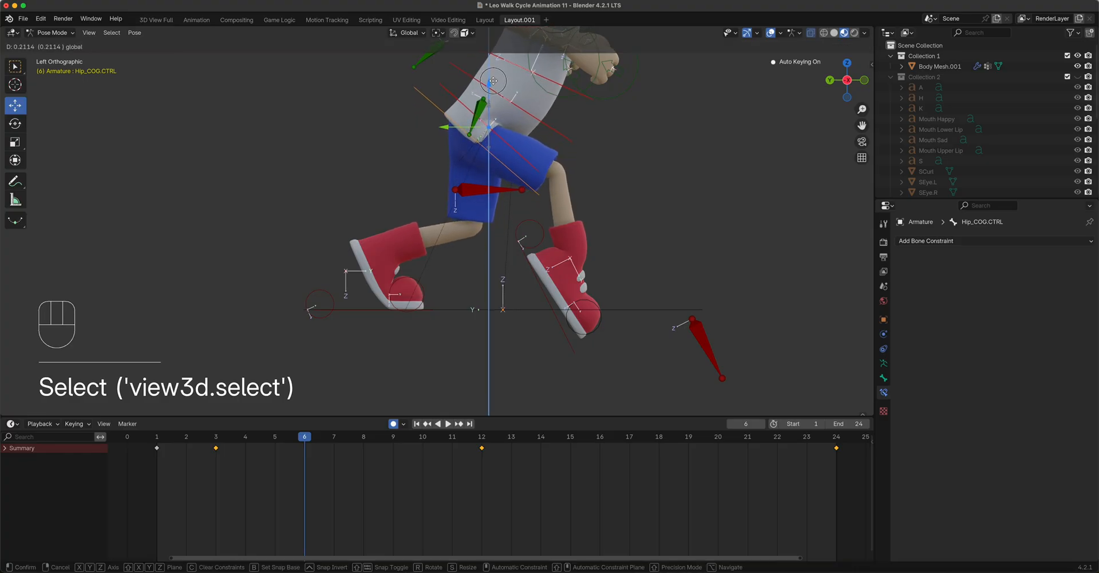
{"action": "right_click", "coordinate": [494, 81]}
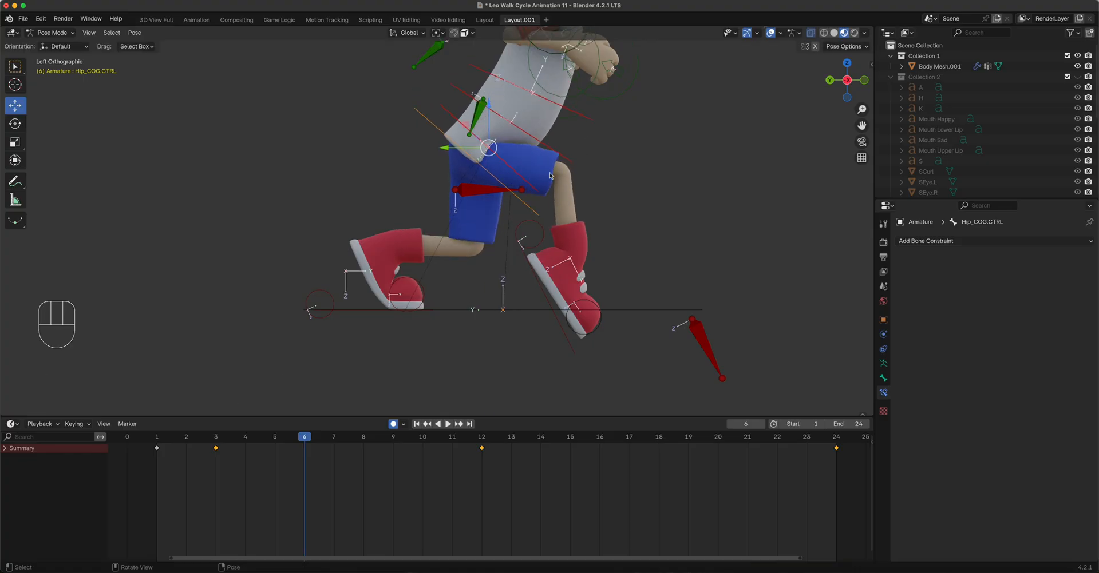
{"action": "scroll", "coordinate": [548, 178], "scroll_direction": "down", "scroll_amount": 2}
{"action": "left_click_drag", "start_coordinate": [471, 139], "coordinate": [470, 119]}
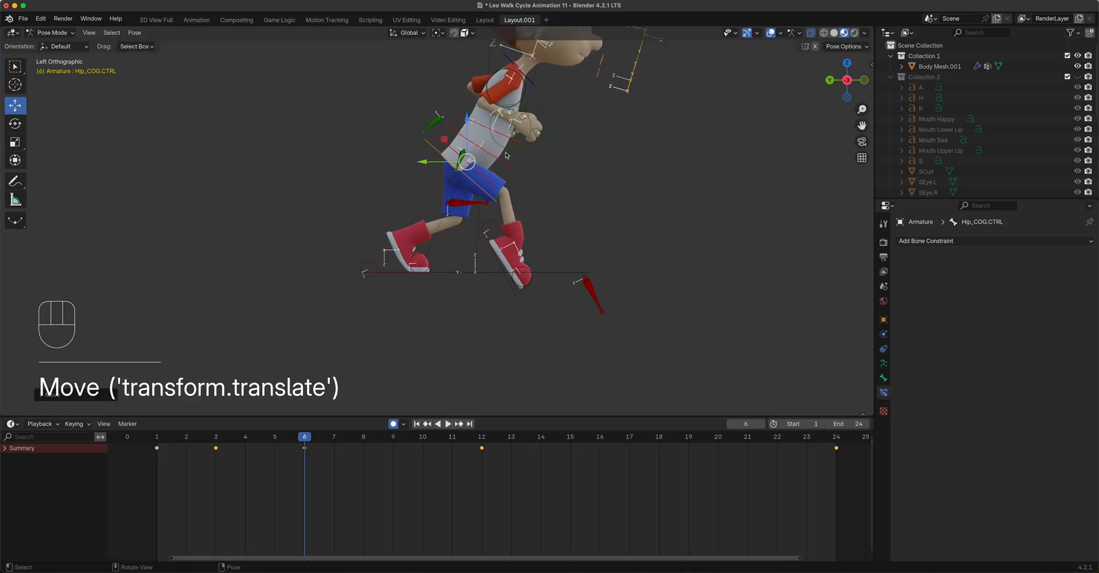
{"action": "left_click", "coordinate": [411, 276]}
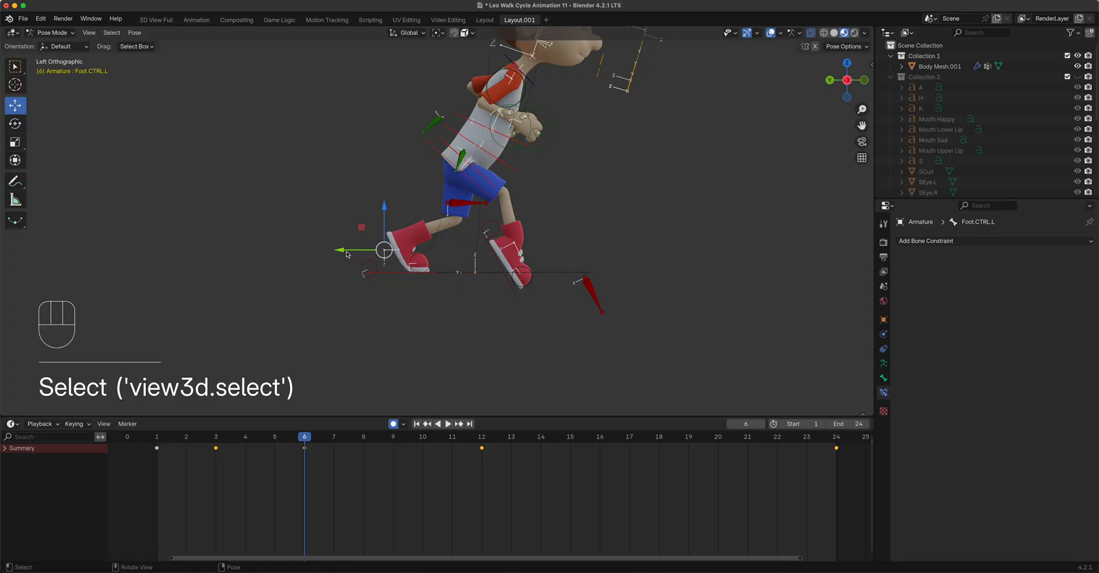
{"action": "left_click_drag", "start_coordinate": [344, 251], "coordinate": [319, 251]}
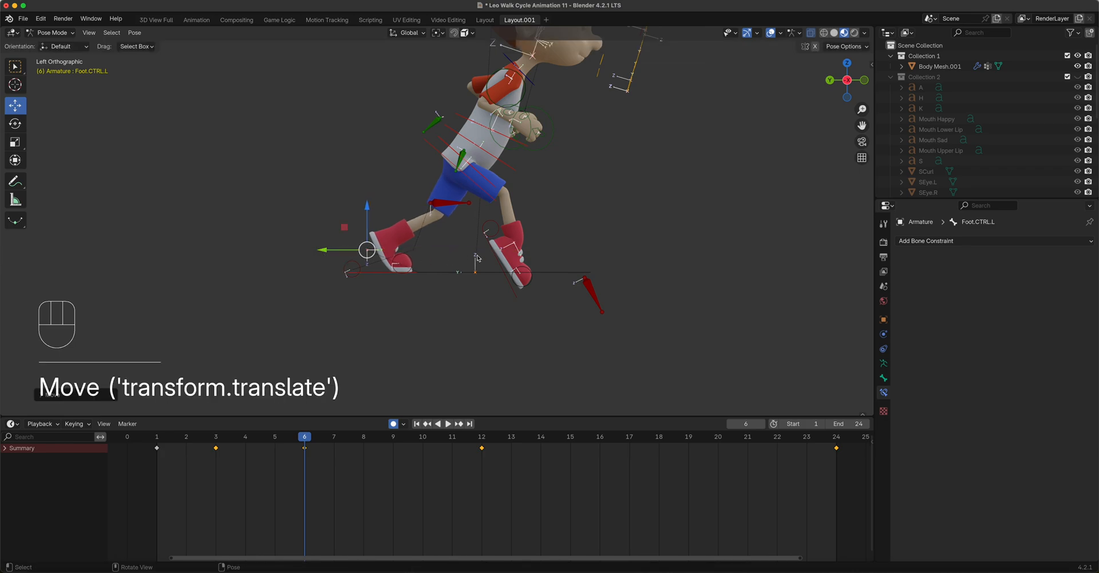
- Clear the rotation of FootRoll.CTRL.R on frame 6
{"action": "left_click", "coordinate": [505, 279]}
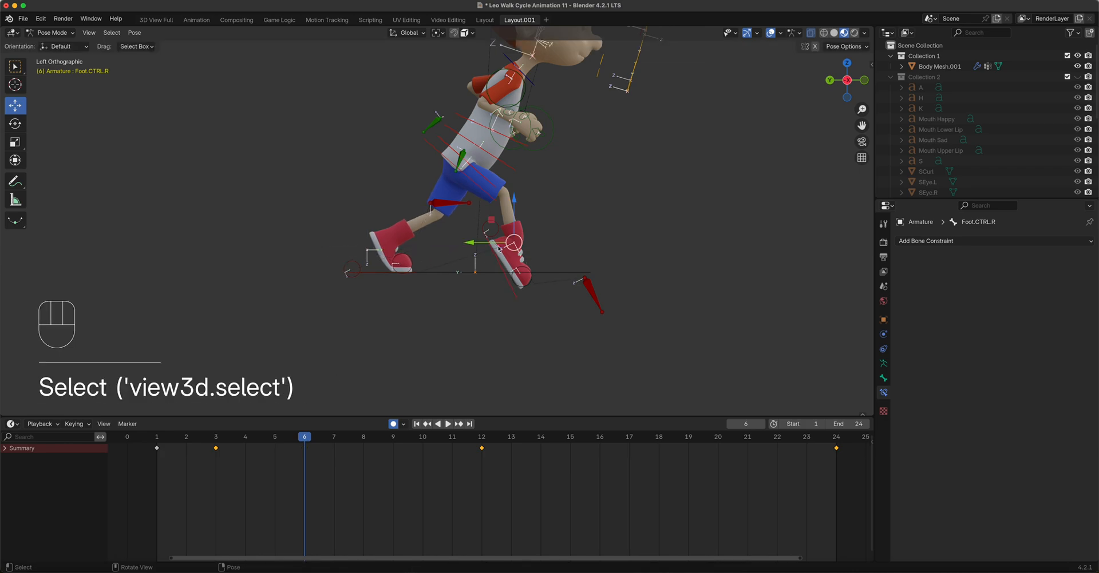
{"action": "left_click", "coordinate": [500, 235]}
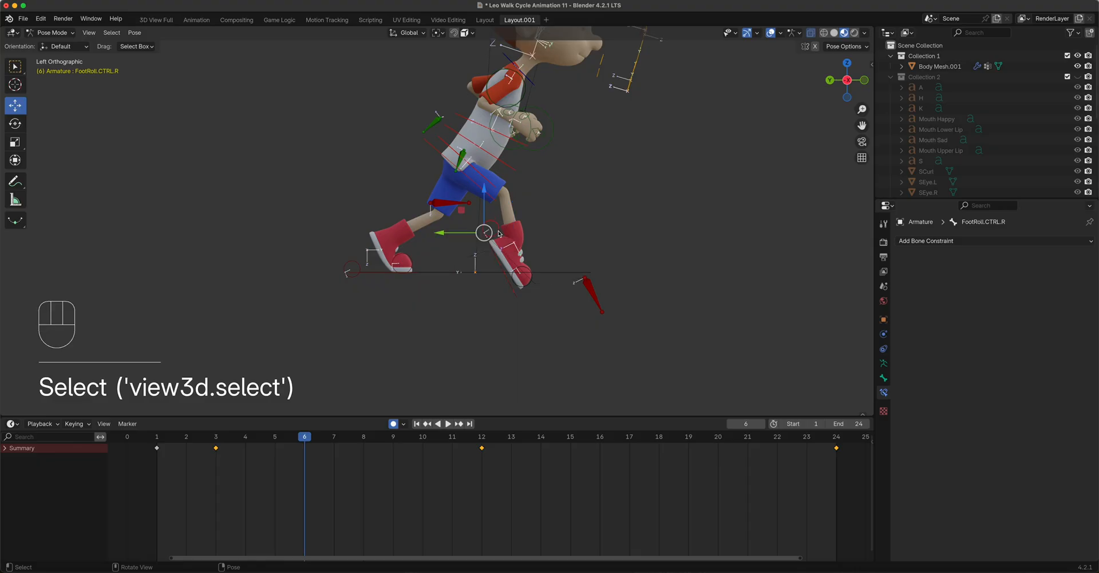
{"action": "key", "text": "alt+r"}
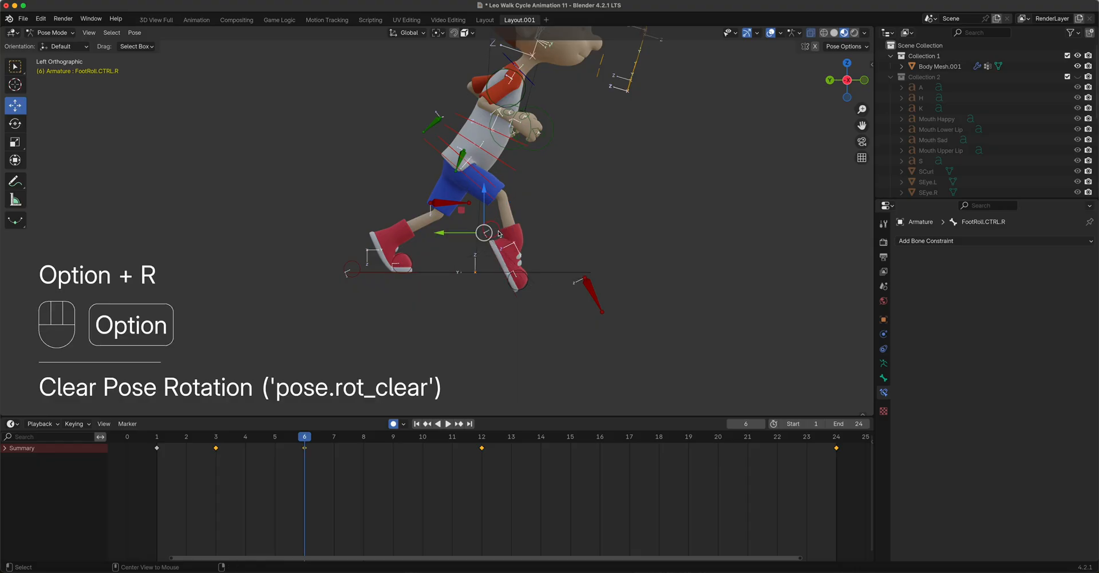
- Raise Foot.CTRL.R off the ground and back under the body on frame 6, and rotate it to tilt the toe upward
{"action": "left_click", "coordinate": [500, 264]}
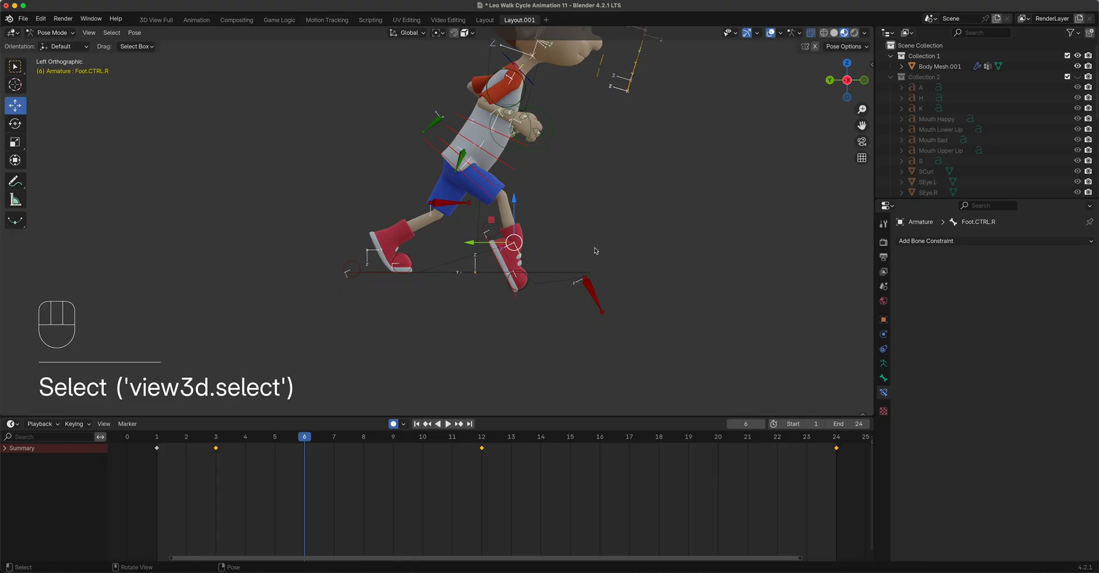
{"action": "key", "text": "g"}
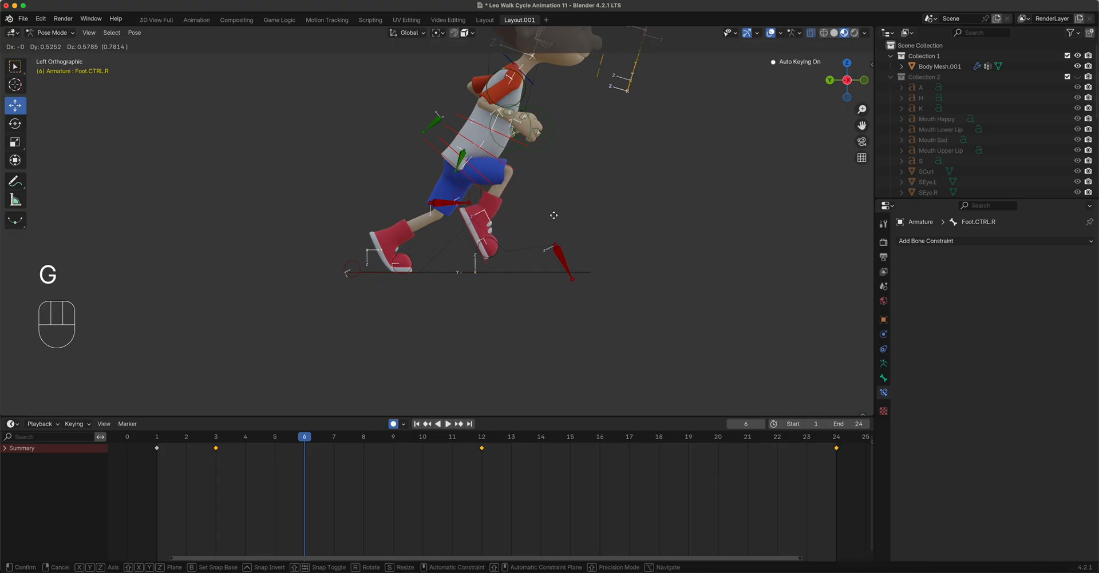
{"action": "left_click", "coordinate": [548, 213]}
{"action": "key", "text": "r"}
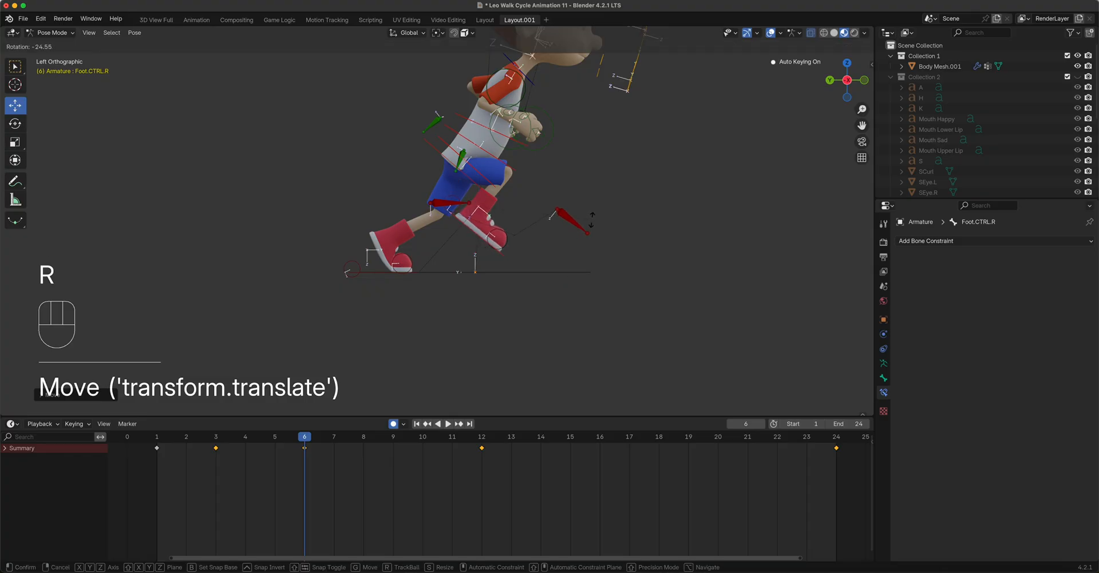
{"action": "left_click", "coordinate": [580, 229]}
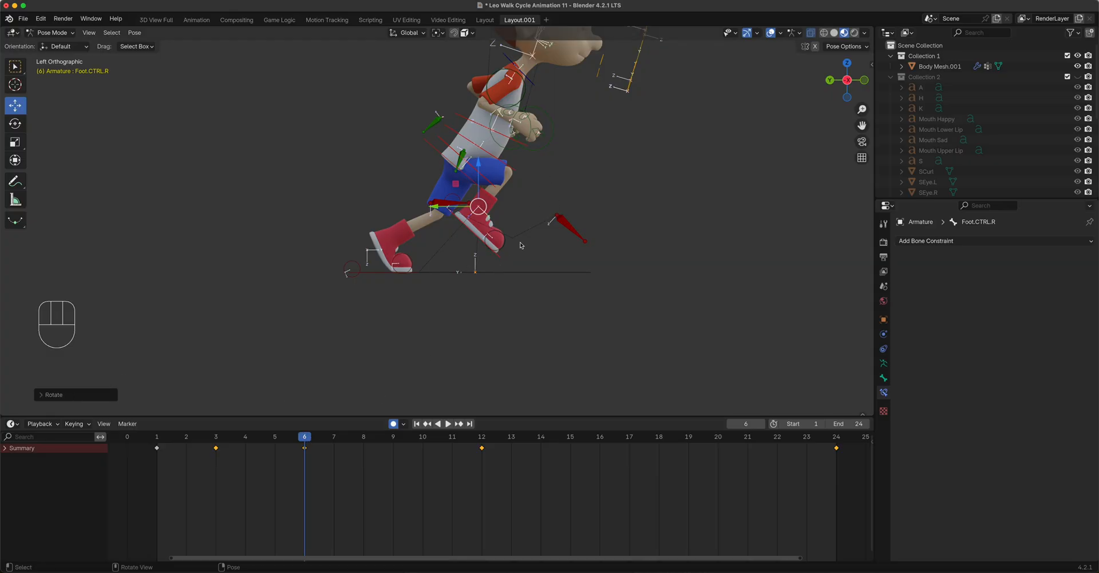
- In the left side view on frame 6, swing Hand.CTRL.R back beside the torso and rotate it so the hand points downward
{"action": "left_click", "coordinate": [548, 147]}
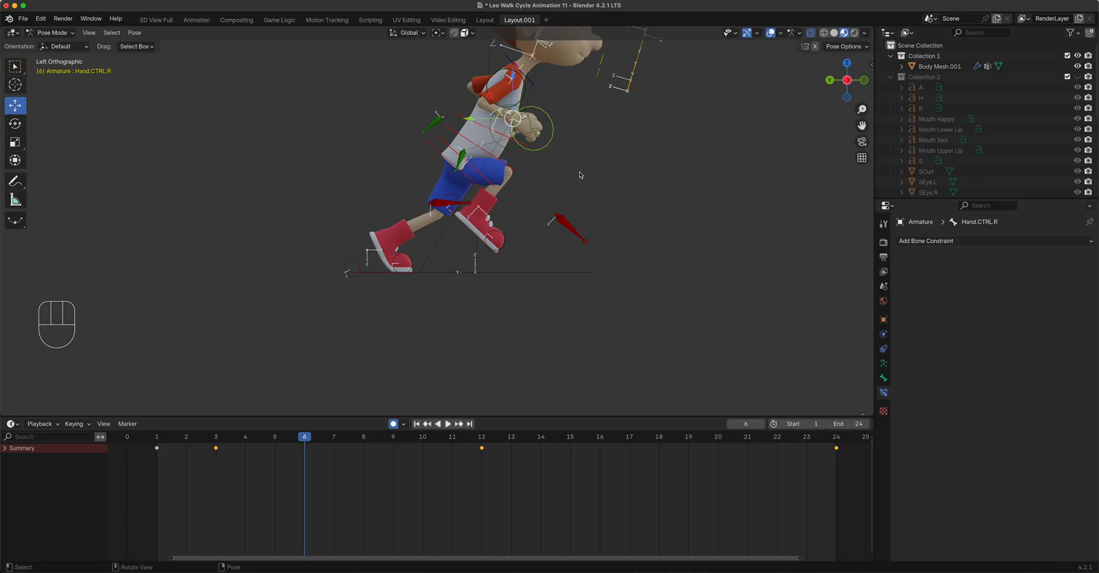
{"action": "middle_click_drag", "start_coordinate": [604, 210], "coordinate": [550, 221]}
{"action": "key", "text": "KP_3"}
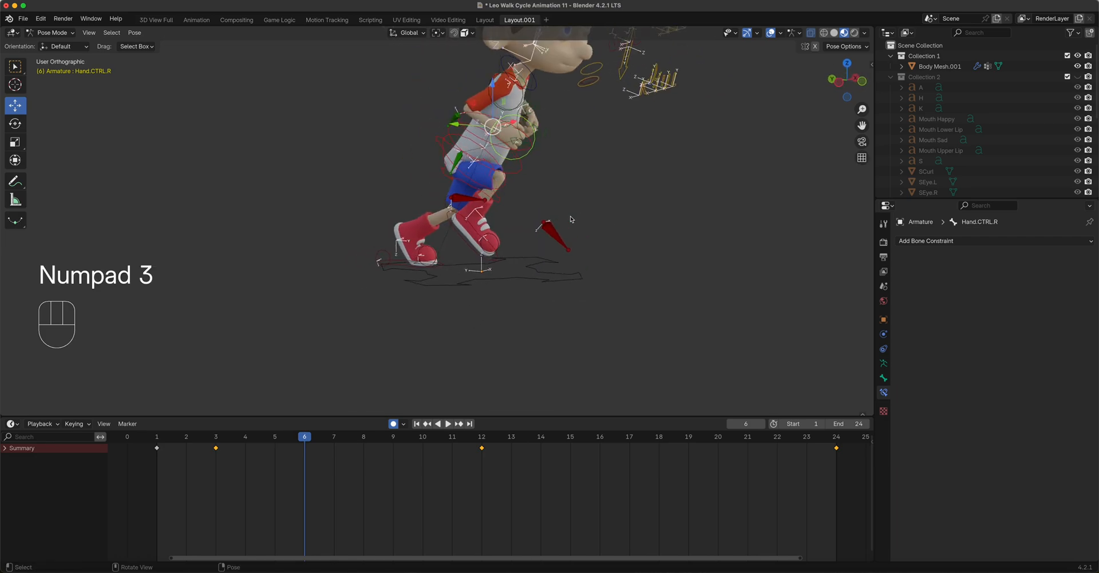
{"action": "key", "text": "shift+KP_3"}
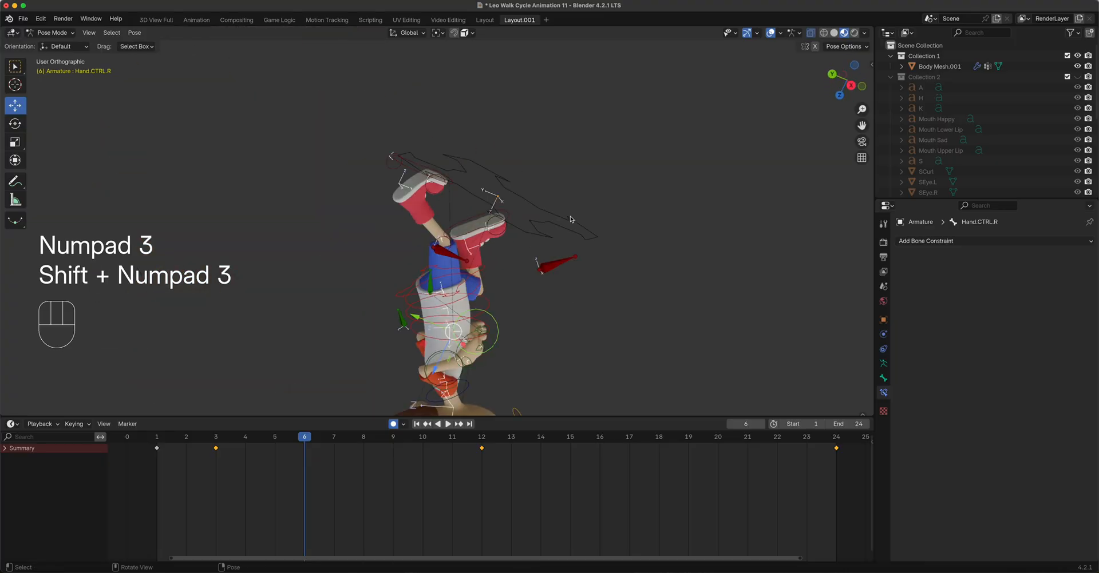
{"action": "key", "text": "KP_3"}
{"action": "key", "text": "ctrl+KP_3"}
{"action": "scroll", "coordinate": [570, 219], "scroll_direction": "up", "scroll_amount": 3}
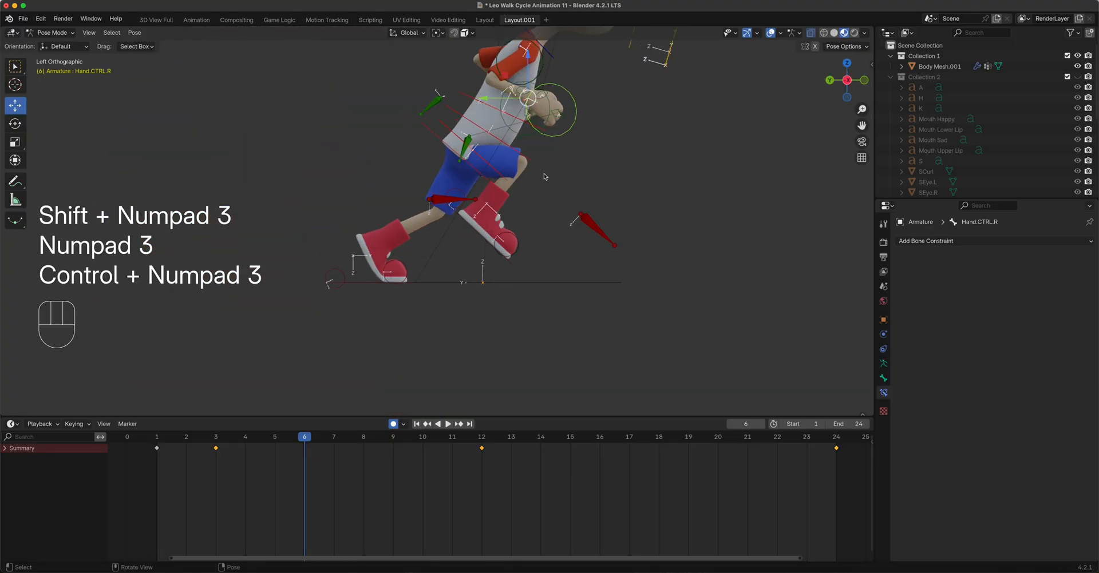
{"action": "middle_click_drag", "start_coordinate": [643, 143], "coordinate": [592, 252], "text": "shift"}
{"action": "key", "text": "g"}
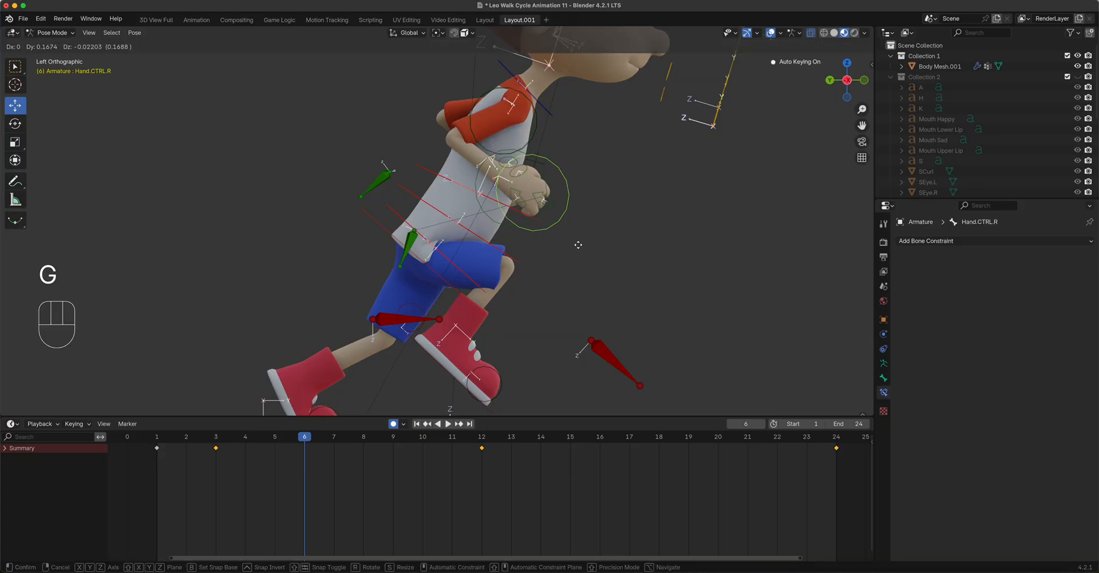
{"action": "left_click", "coordinate": [535, 240]}
{"action": "key", "text": "r"}
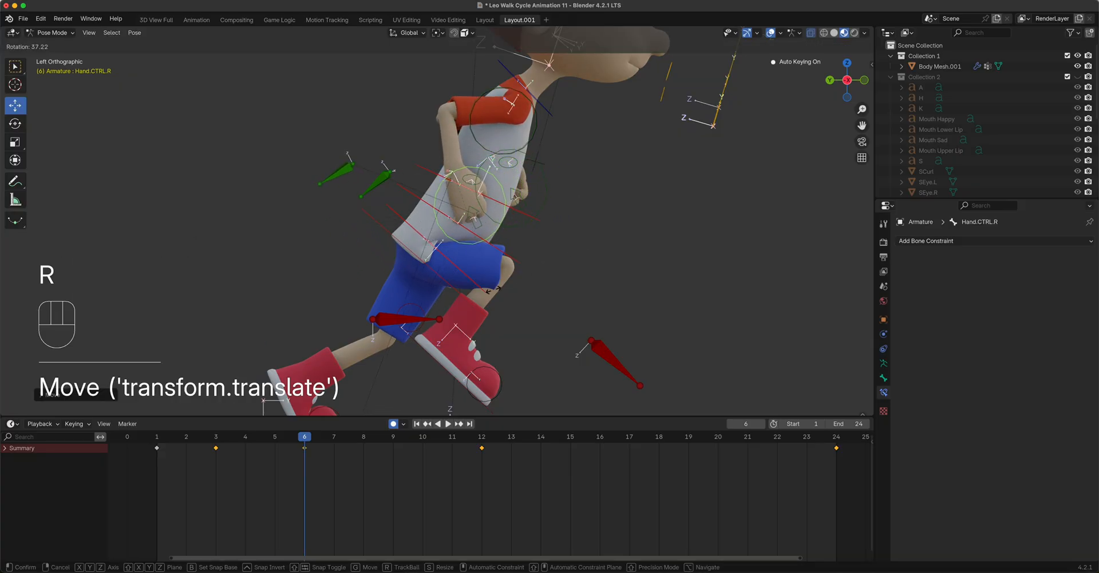
{"action": "left_click", "coordinate": [546, 227]}
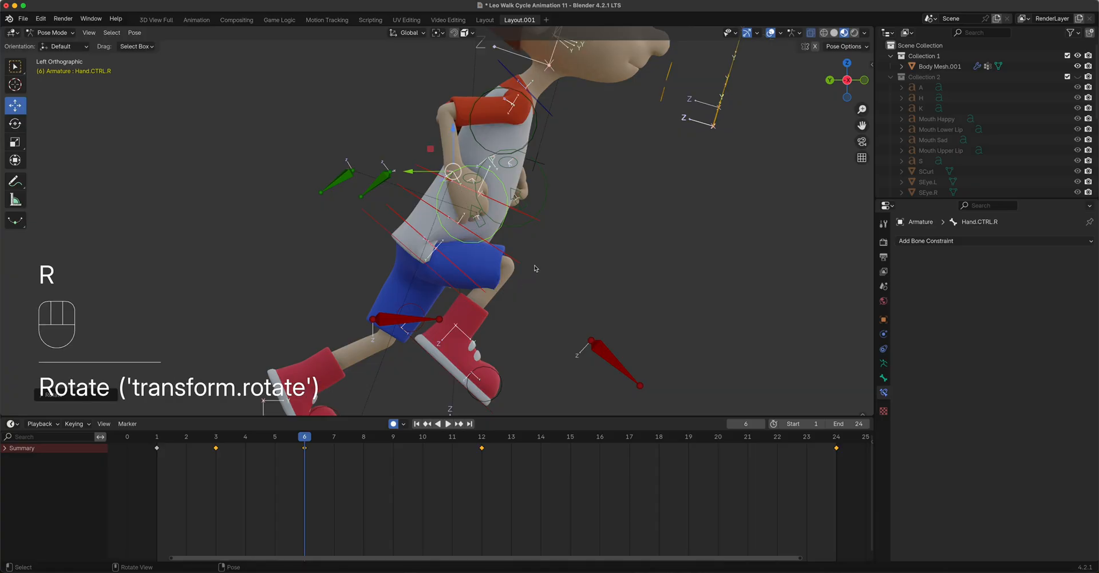
- Move Hand.CTRL.L forward in front of the torso on frame 6
{"action": "left_click", "coordinate": [542, 219]}
{"action": "key", "text": "g"}
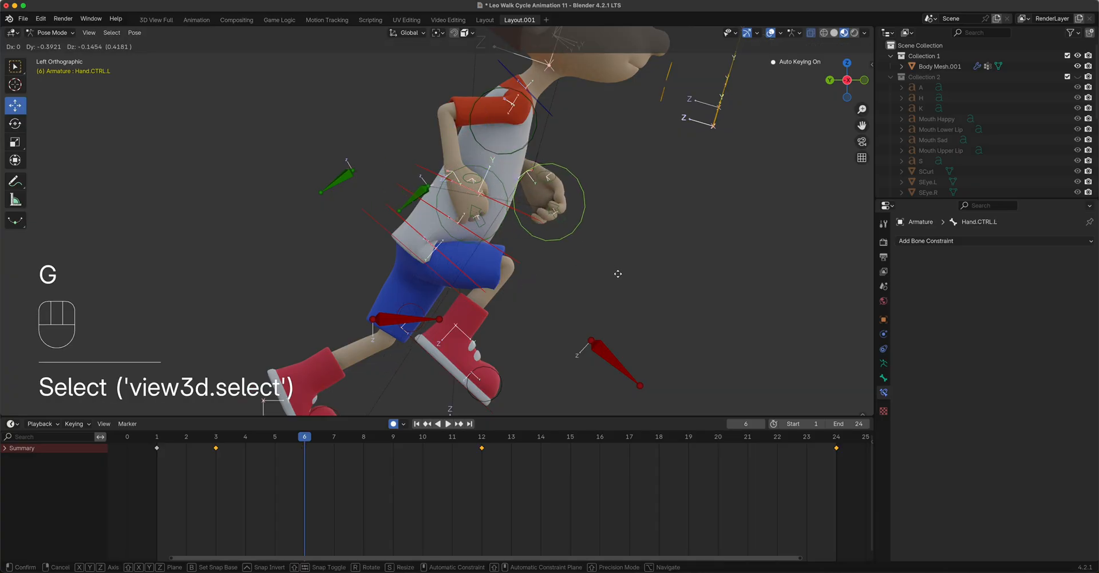
{"action": "left_click", "coordinate": [617, 274]}
{"action": "middle_click_drag", "start_coordinate": [620, 276], "coordinate": [538, 269]}
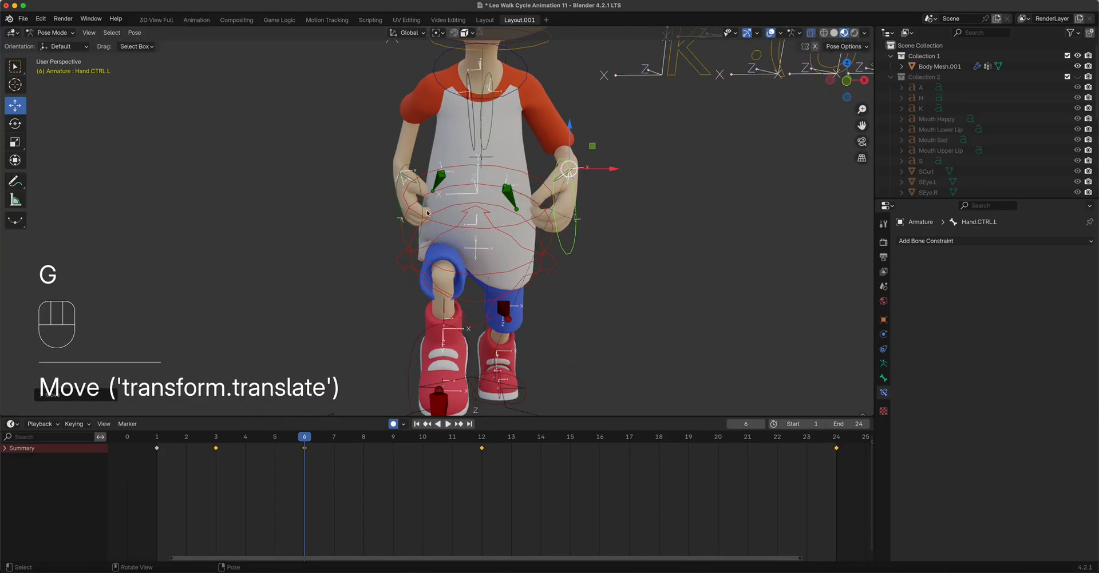
{"action": "left_click", "coordinate": [421, 194]}
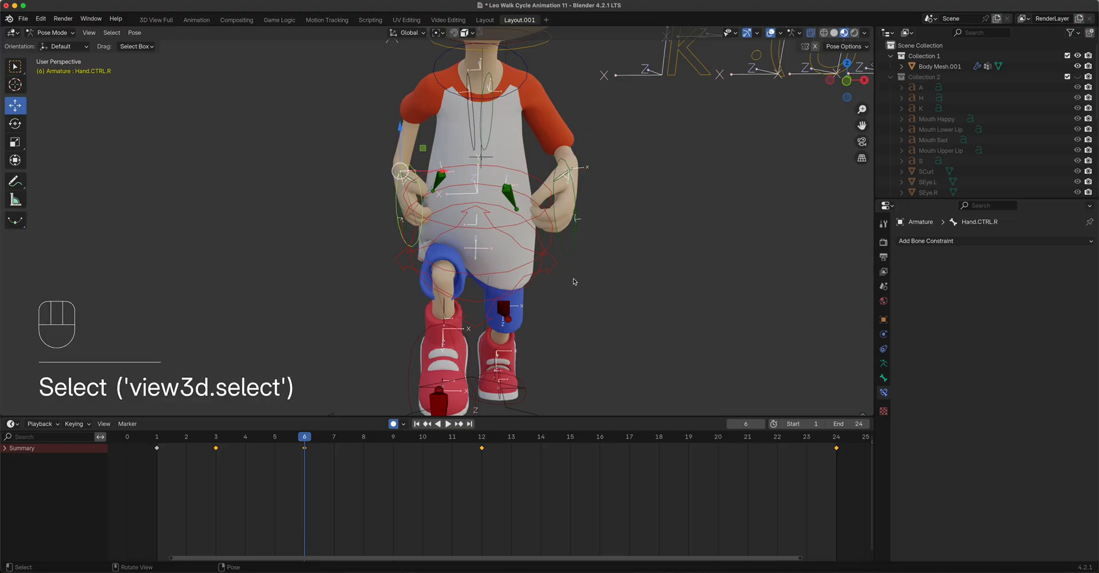
{"action": "key", "text": "r"}
{"action": "key", "text": "z"}
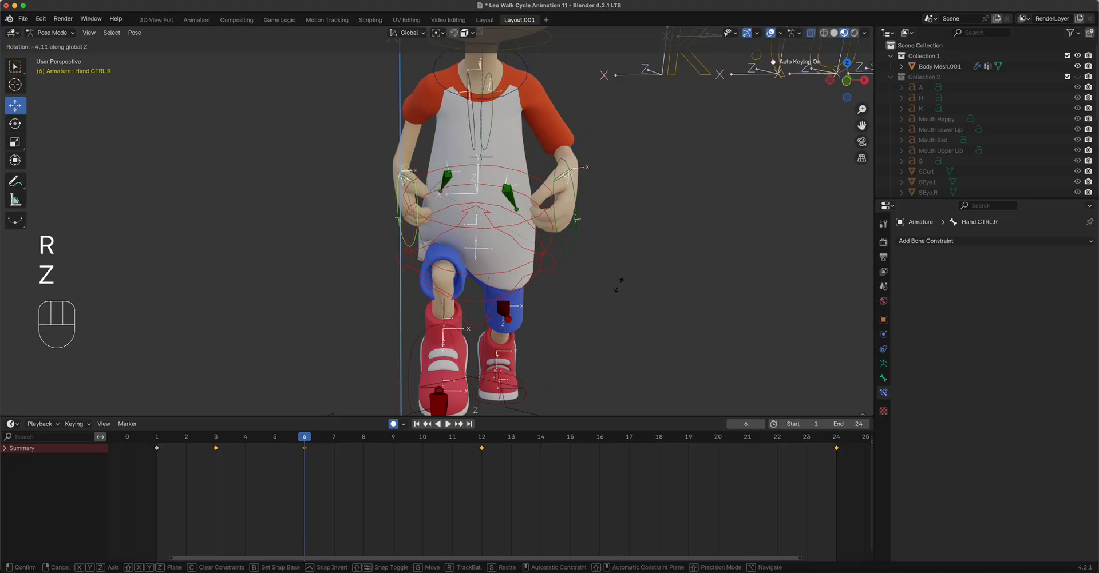
{"action": "left_click", "coordinate": [592, 286]}
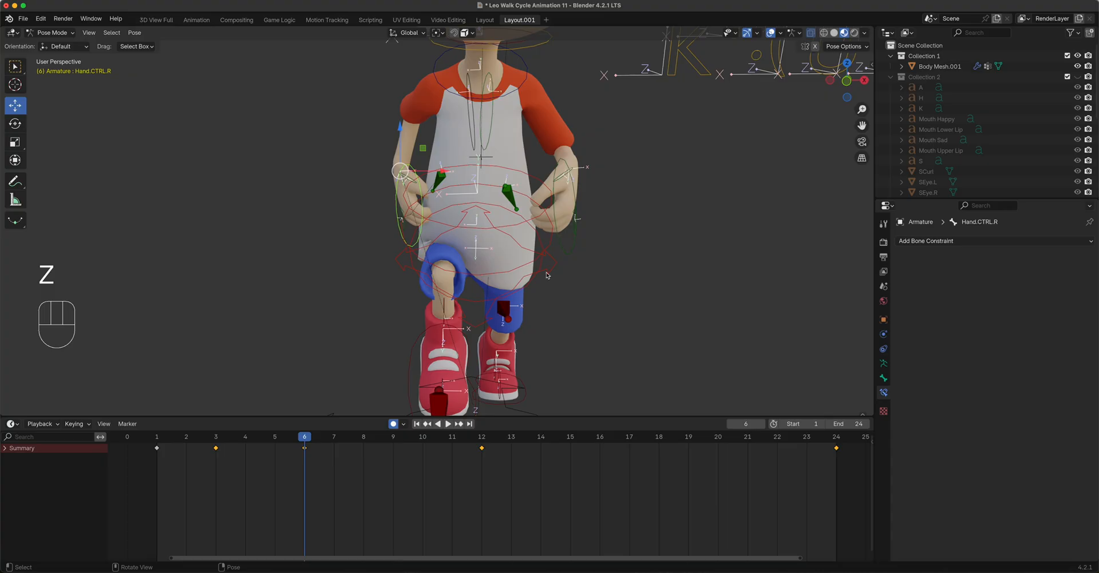
- In the front view, move Hand.CTRL.R outward from the torso and raise Elbow.CTRL.R on frame 6
{"action": "key", "text": "KP_1"}
{"action": "key", "text": "g"}
{"action": "left_click", "coordinate": [415, 177]}
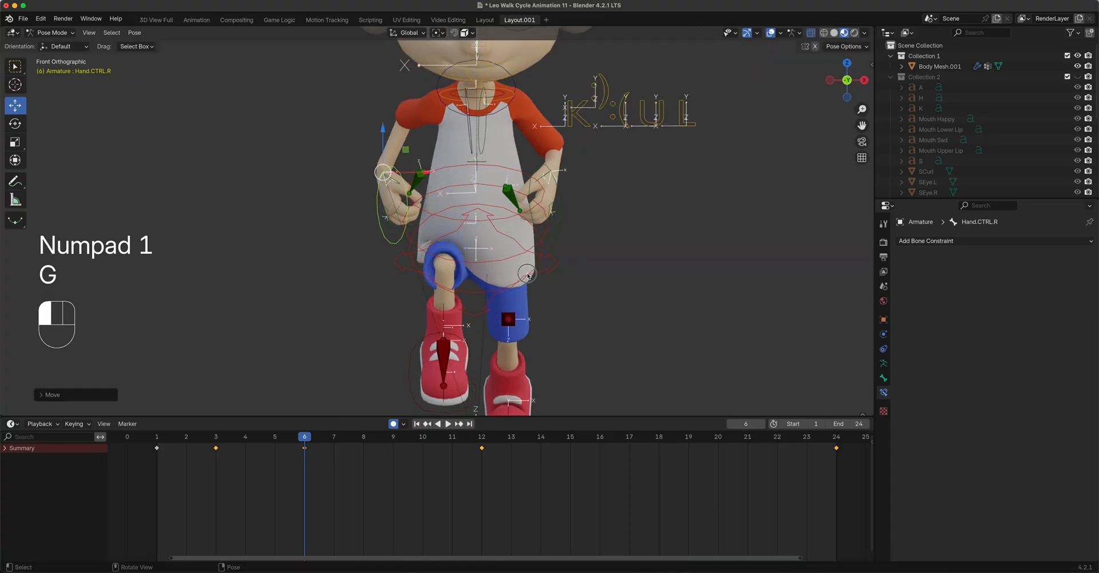
{"action": "left_click", "coordinate": [427, 182]}
{"action": "key", "text": "g"}
{"action": "key", "text": "g"}
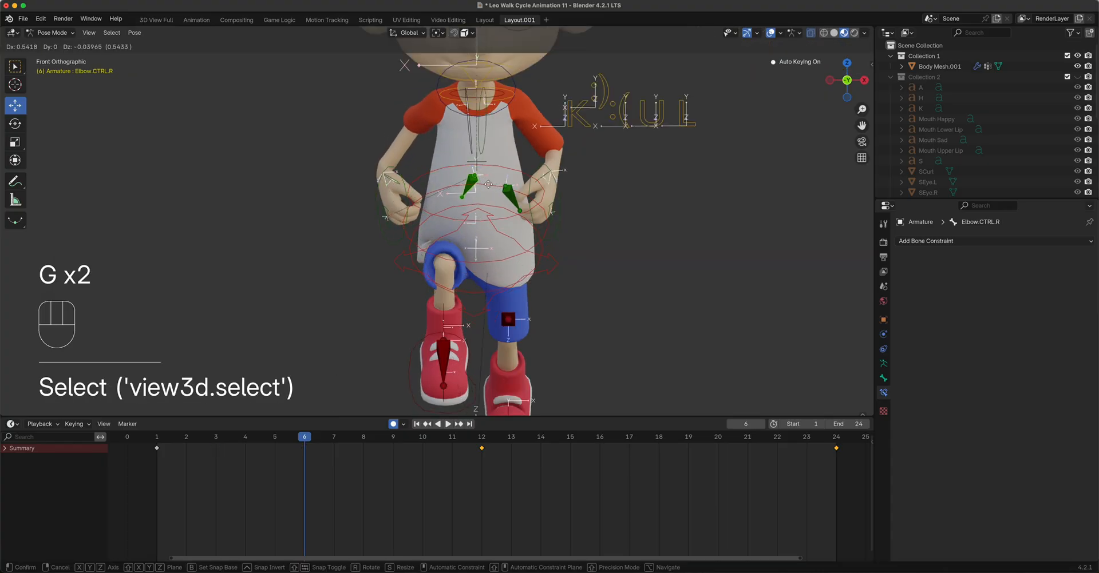
{"action": "left_click", "coordinate": [435, 169]}
- Rotate Hand.CTRL.R about the global Z axis on frame 6 so its control ring is seen edge-on from the front
{"action": "left_click", "coordinate": [411, 202]}
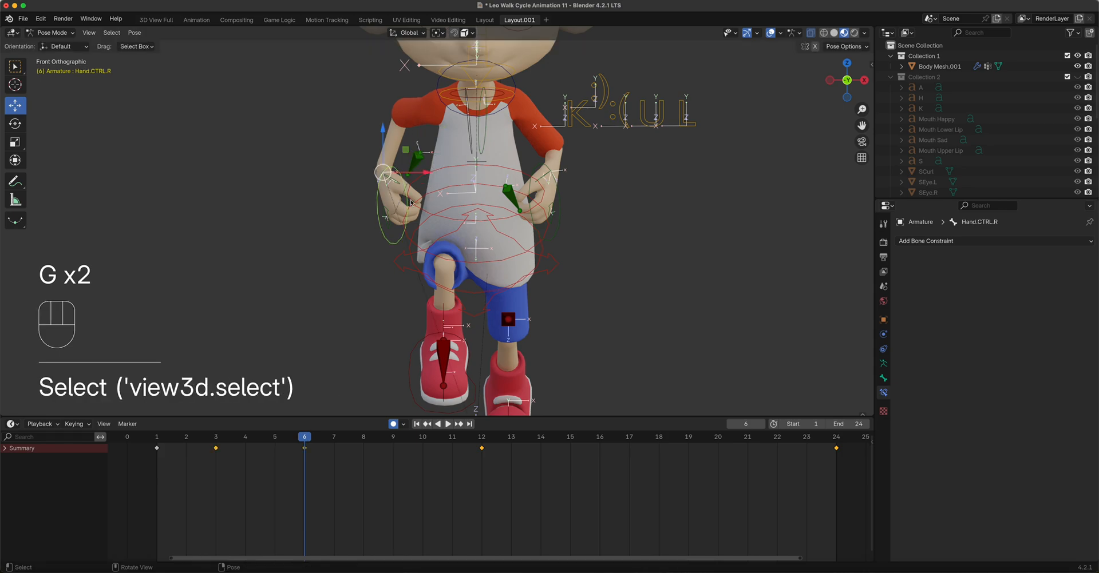
{"action": "key", "text": "r"}
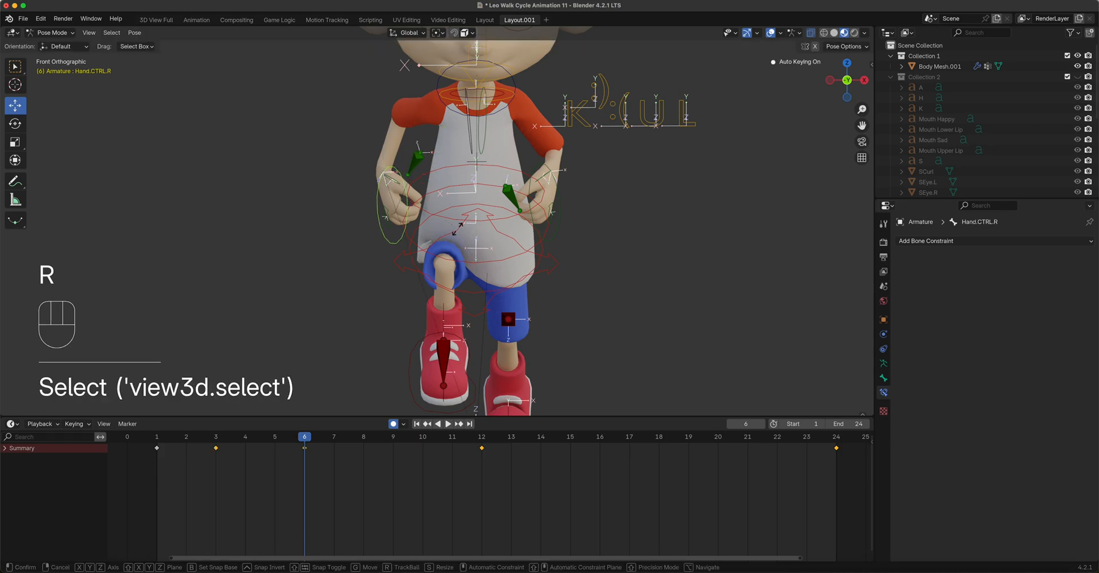
{"action": "right_click", "coordinate": [477, 227]}
{"action": "key", "text": "r"}
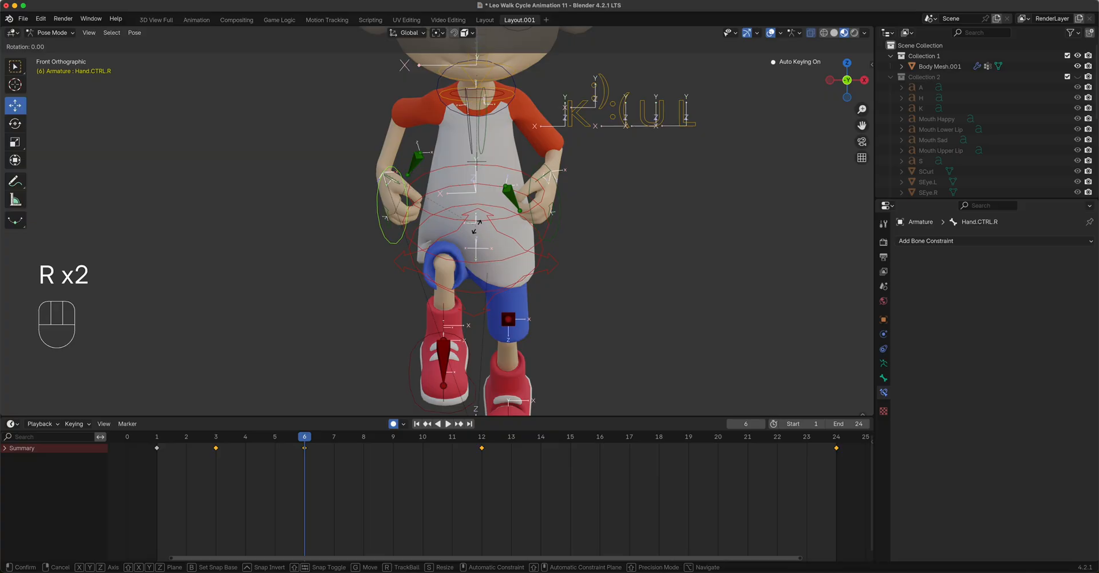
{"action": "key", "text": "z"}
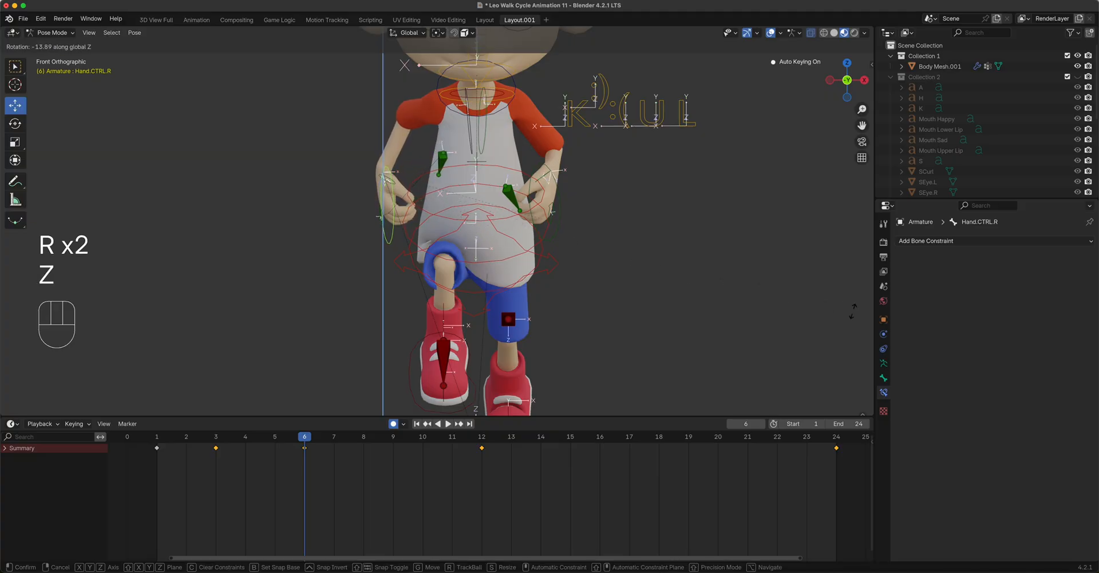
{"action": "left_click", "coordinate": [819, 226]}
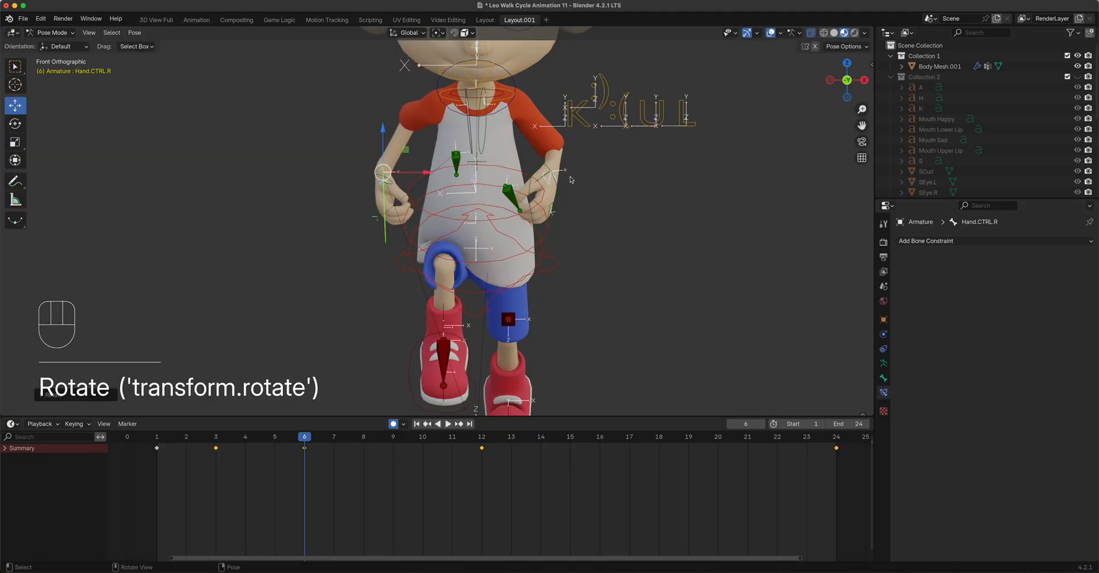
- Lower Hand.CTRL.R beside the waist, clear of the shirt, and fine-tune its rotation about the global Z axis
{"action": "key", "text": "g"}
{"action": "left_click", "coordinate": [403, 223]}
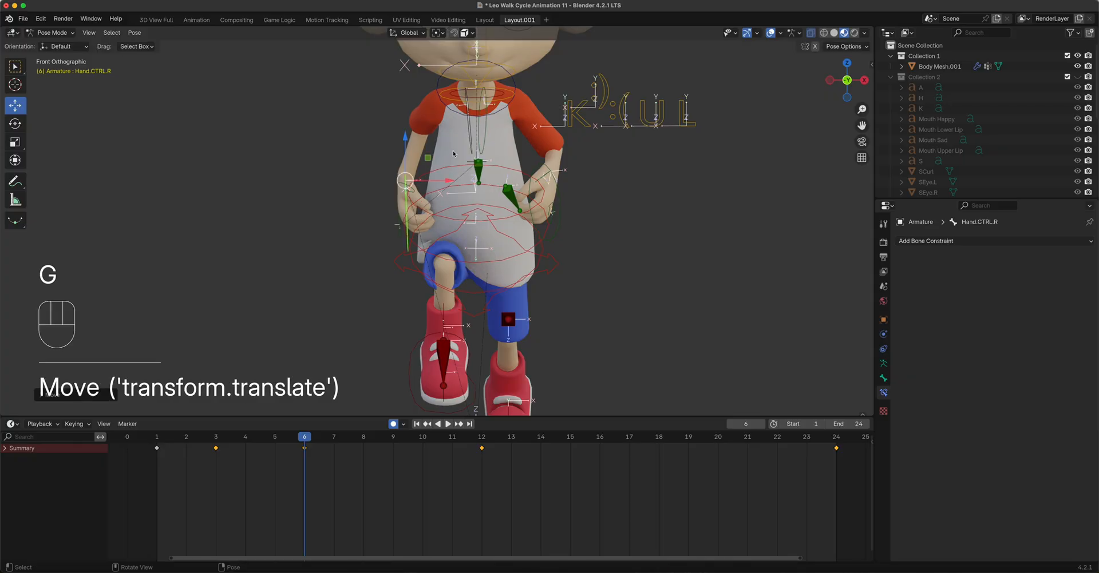
{"action": "key", "text": "r"}
{"action": "key", "text": "z"}
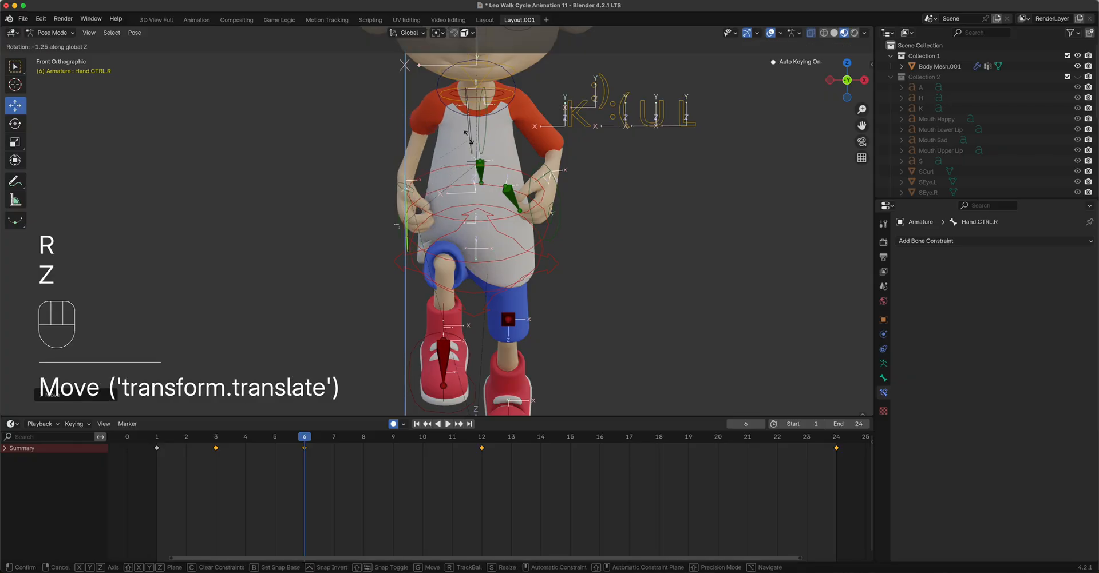
{"action": "left_click", "coordinate": [467, 137]}
{"action": "key", "text": "g"}
{"action": "left_click", "coordinate": [437, 145]}
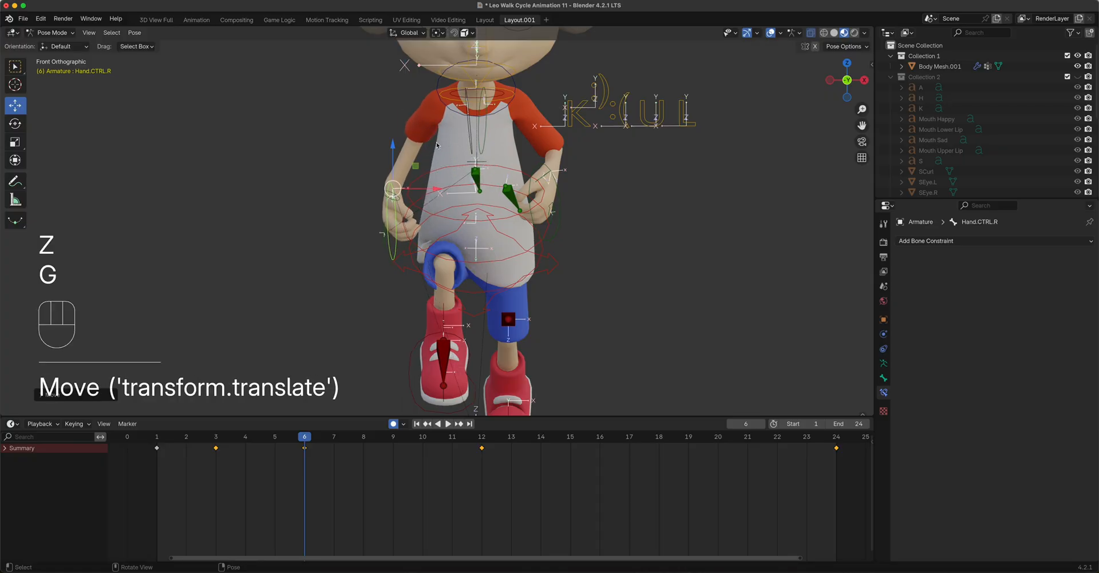
- Shift Elbow.CTRL.R sideways toward the character's right arm on frame 6
{"action": "left_click", "coordinate": [481, 181]}
{"action": "key", "text": "g"}
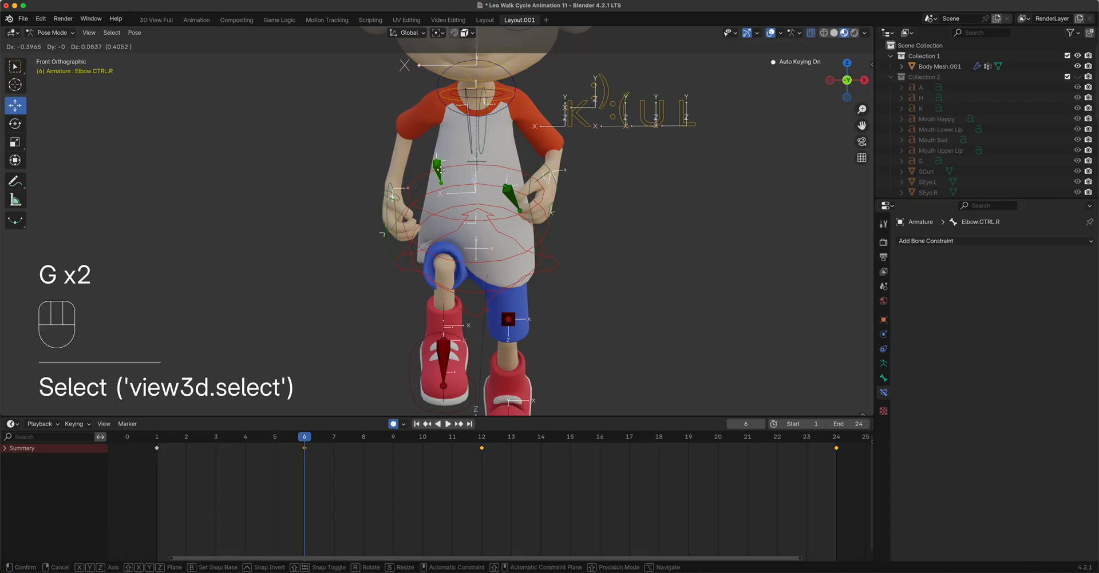
{"action": "left_click", "coordinate": [460, 179]}
- Rotate Hand.CTRL.L upward in the left side view on frame 6 to lift the forward fist
{"action": "middle_click_drag", "start_coordinate": [520, 211], "coordinate": [799, 257]}
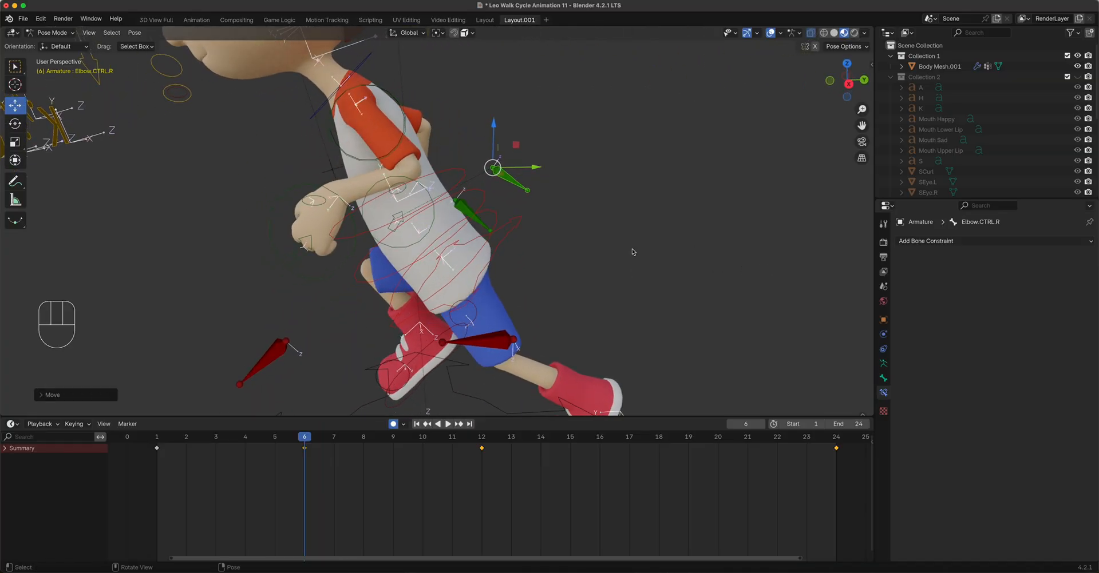
{"action": "left_click", "coordinate": [337, 275]}
{"action": "key", "text": "ctrl+KP_3"}
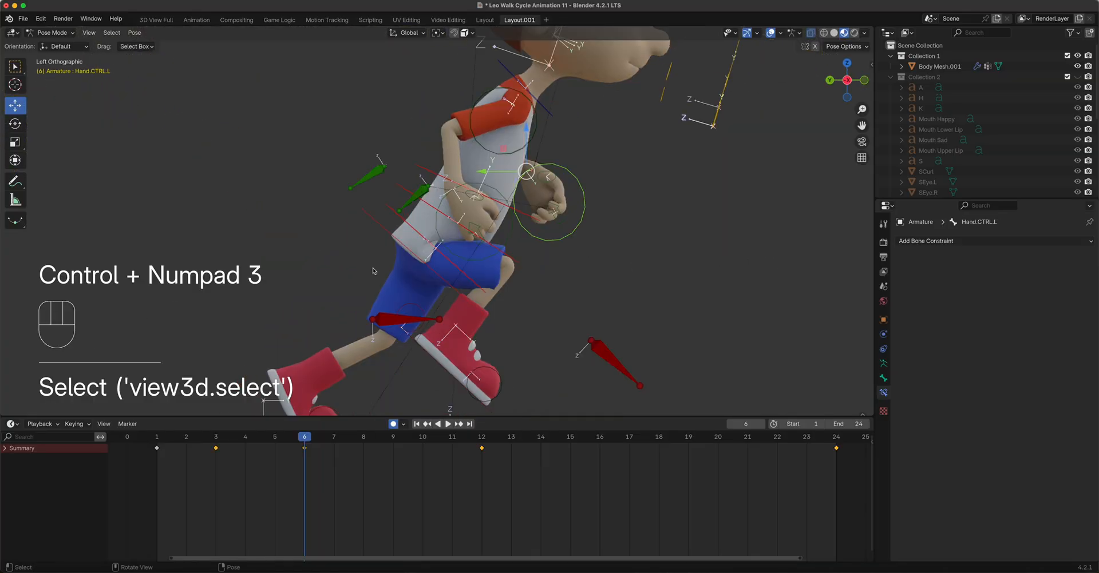
{"action": "key", "text": "r"}
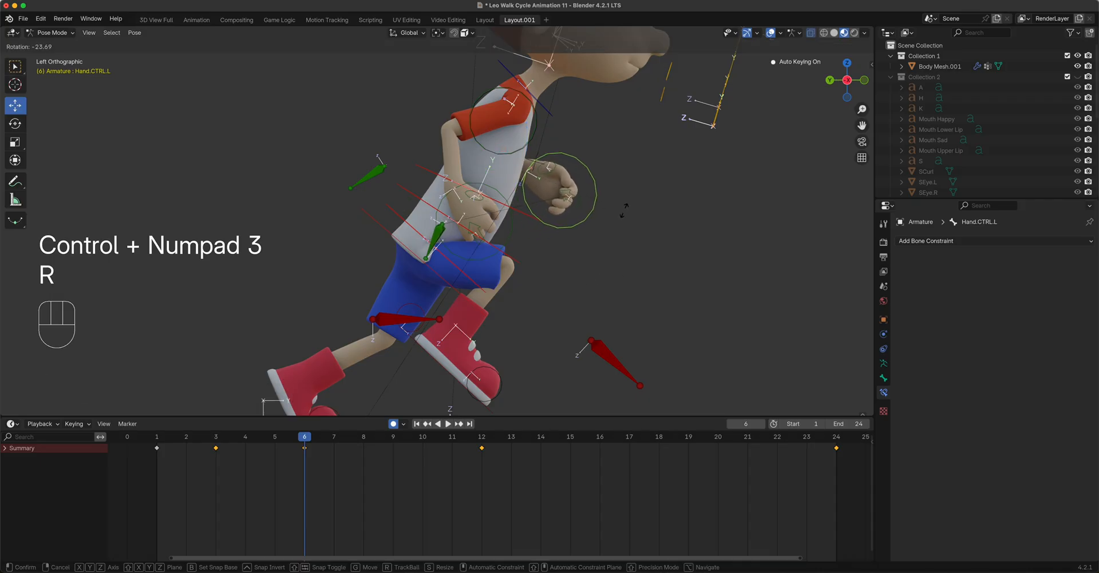
{"action": "left_click", "coordinate": [623, 210]}
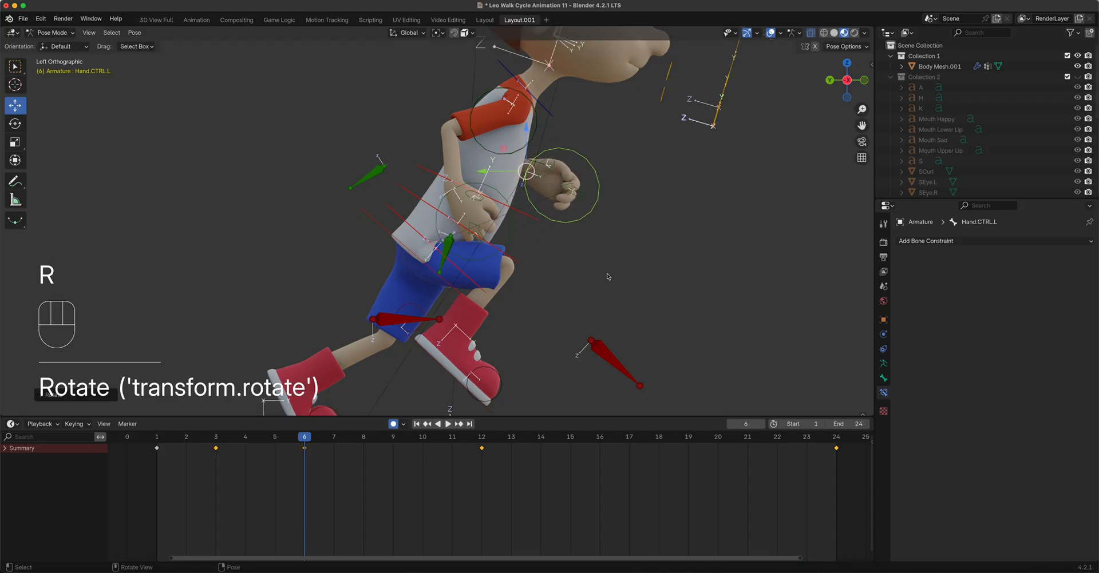
{"action": "scroll", "coordinate": [558, 275], "scroll_direction": "down", "scroll_amount": 3}
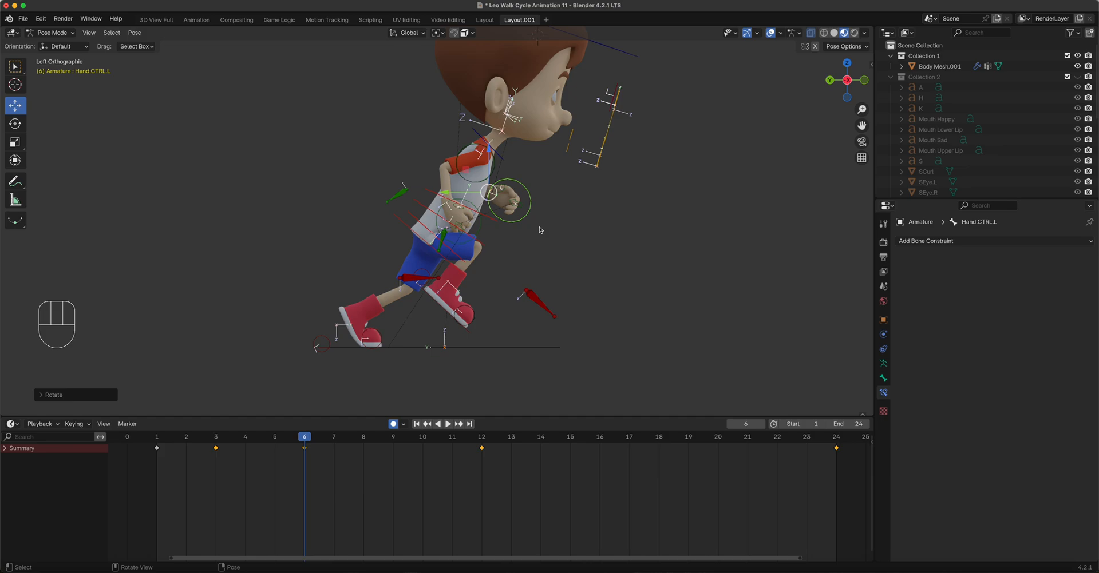
- Insert a keyframe for all of the armature's bones on frame 6
{"action": "scroll", "coordinate": [540, 230], "scroll_direction": "up", "scroll_amount": 2}
{"action": "middle_click_drag", "start_coordinate": [543, 212], "coordinate": [522, 230], "text": "shift"}
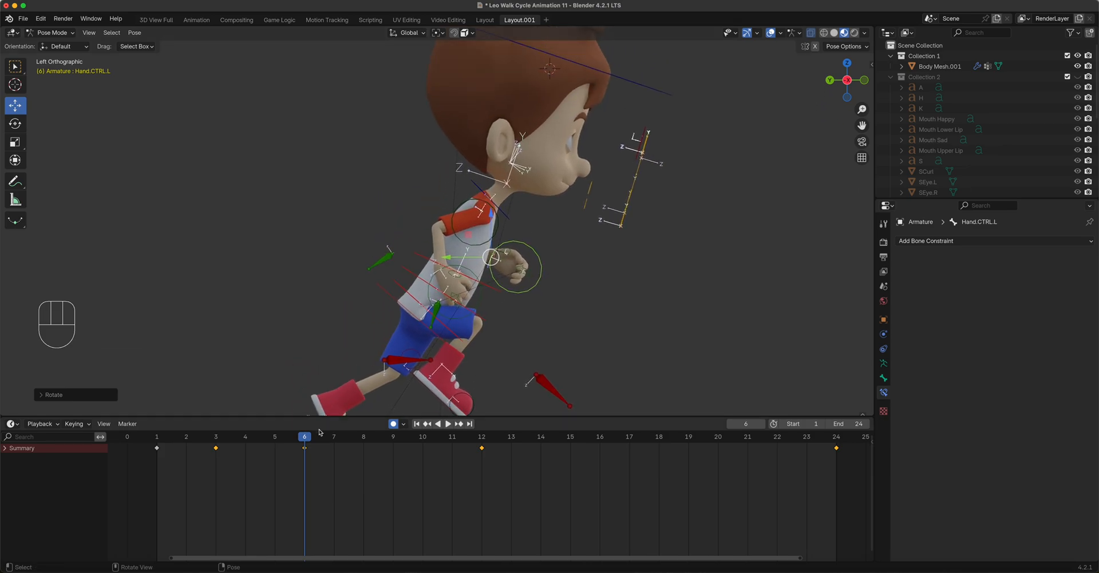
{"action": "key", "text": "a"}
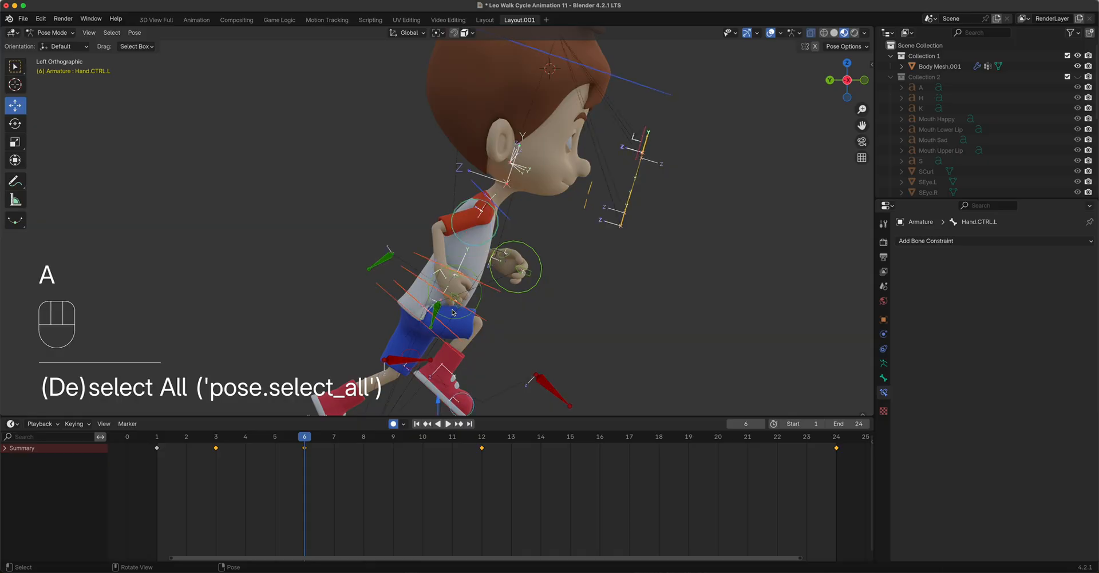
{"action": "key", "text": "k"}
{"action": "left_click", "coordinate": [453, 312]}
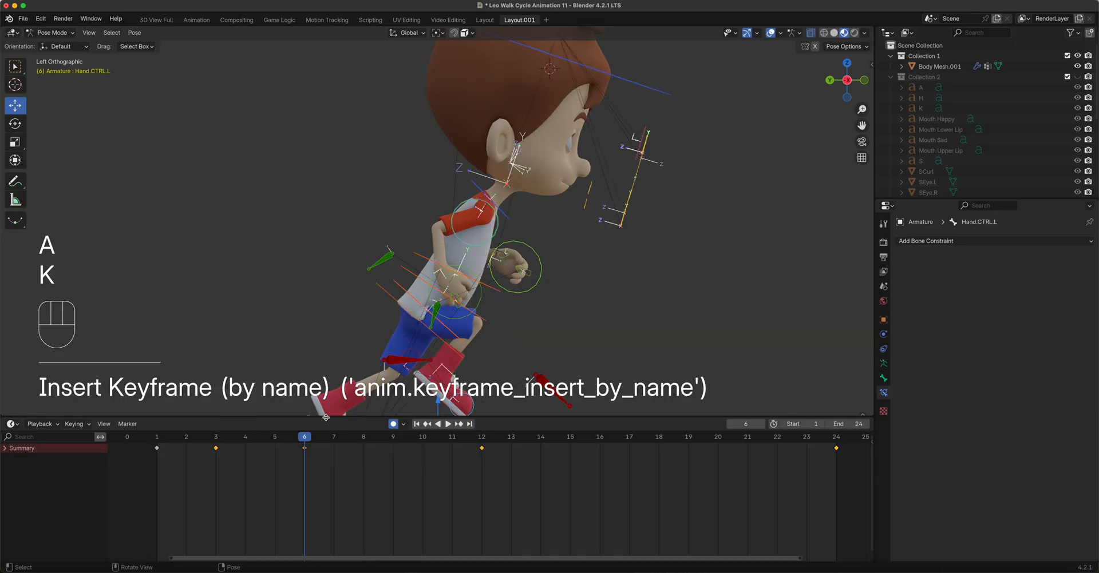
{"action": "middle_click_drag", "start_coordinate": [523, 299], "coordinate": [584, 179], "text": "shift"}
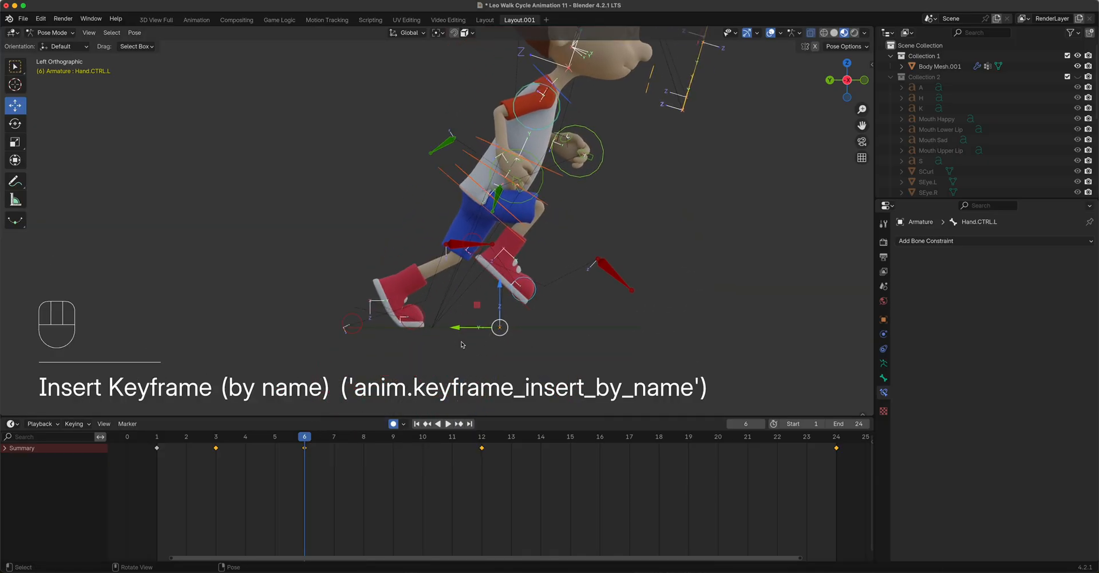
- Raise Hip_COG.CTRL on frame 3 by about 0.08 along the global Z axis
{"action": "left_click_drag", "start_coordinate": [307, 438], "coordinate": [256, 461]}
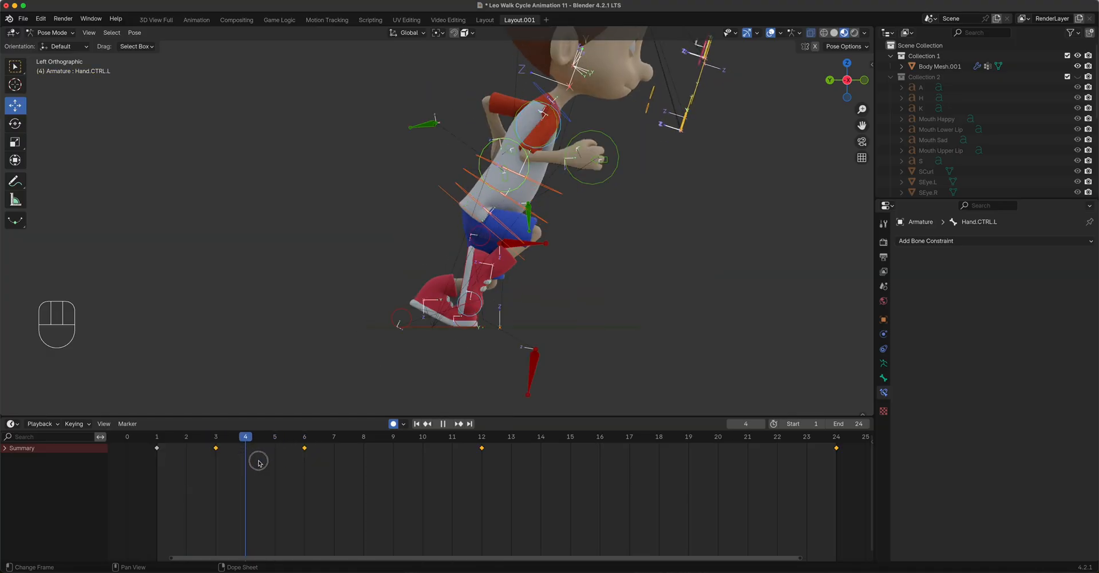
{"action": "middle_click_drag", "start_coordinate": [487, 343], "coordinate": [354, 350]}
{"action": "left_click_drag", "start_coordinate": [249, 441], "coordinate": [215, 447]}
{"action": "key", "text": "ctrl+KP_3"}
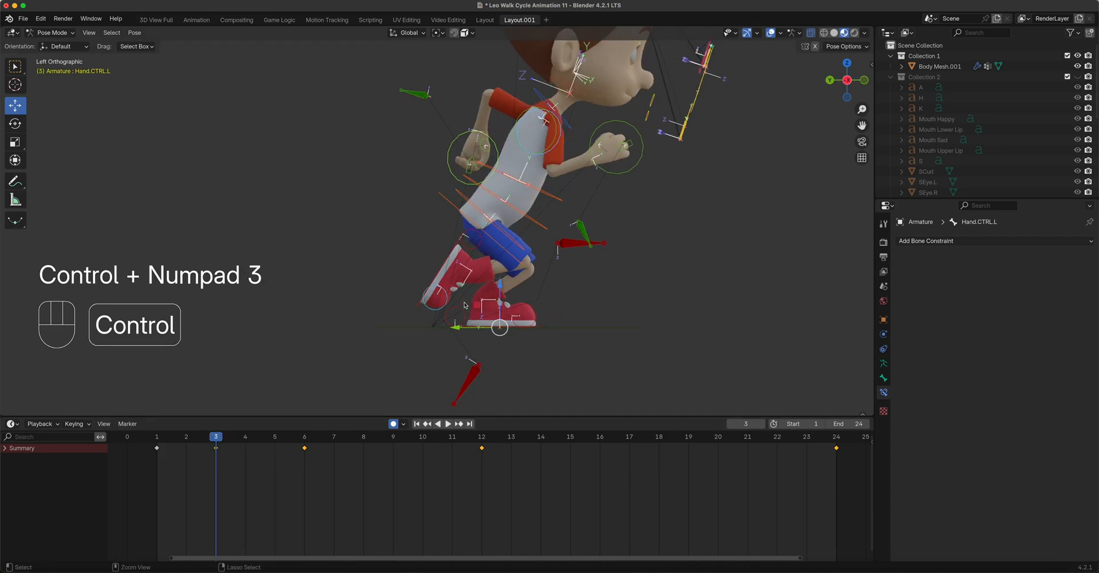
{"action": "left_click", "coordinate": [502, 250]}
{"action": "key", "text": "g"}
{"action": "key", "text": "z"}
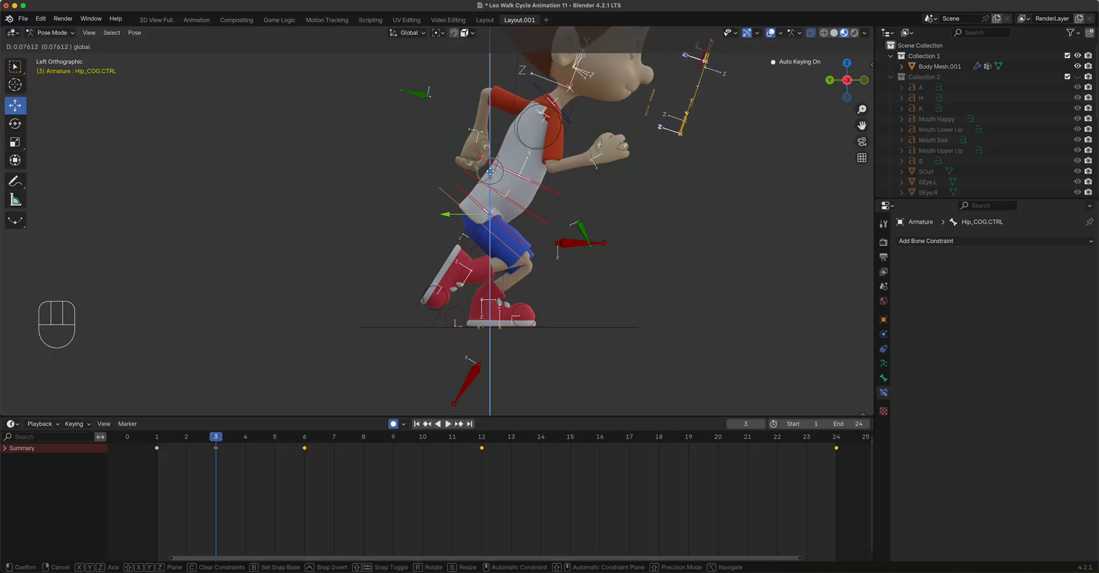
{"action": "left_click", "coordinate": [601, 294]}
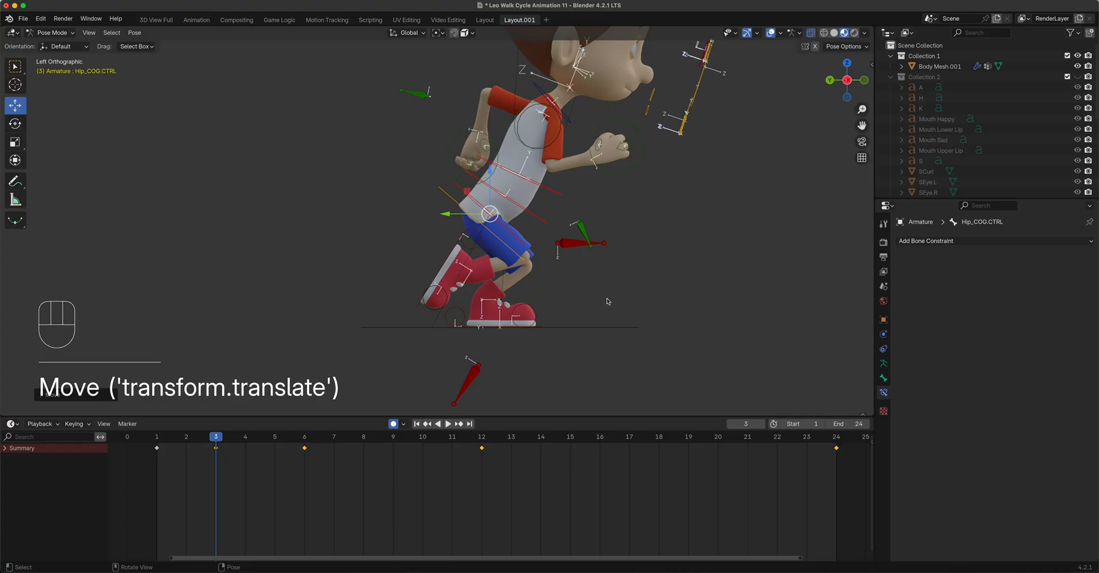
- Keyframe every bone of the armature on frame 3
{"action": "key", "text": "a"}
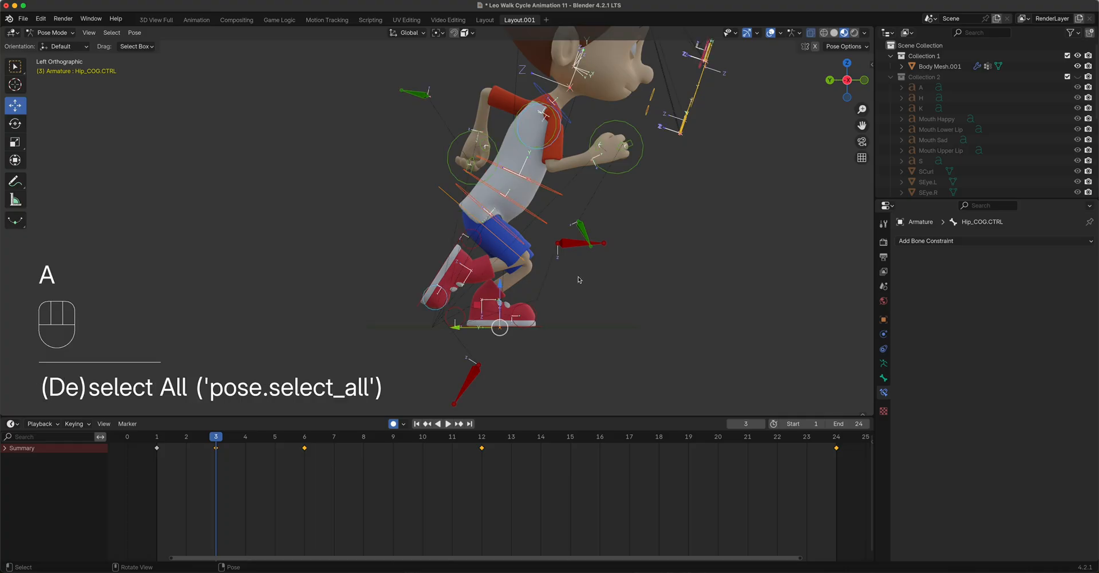
{"action": "key", "text": "k"}
{"action": "left_click", "coordinate": [578, 280]}
- Play the run cycle from frame 1 to check the motion in the side view
{"action": "left_click_drag", "start_coordinate": [214, 439], "coordinate": [160, 450]}
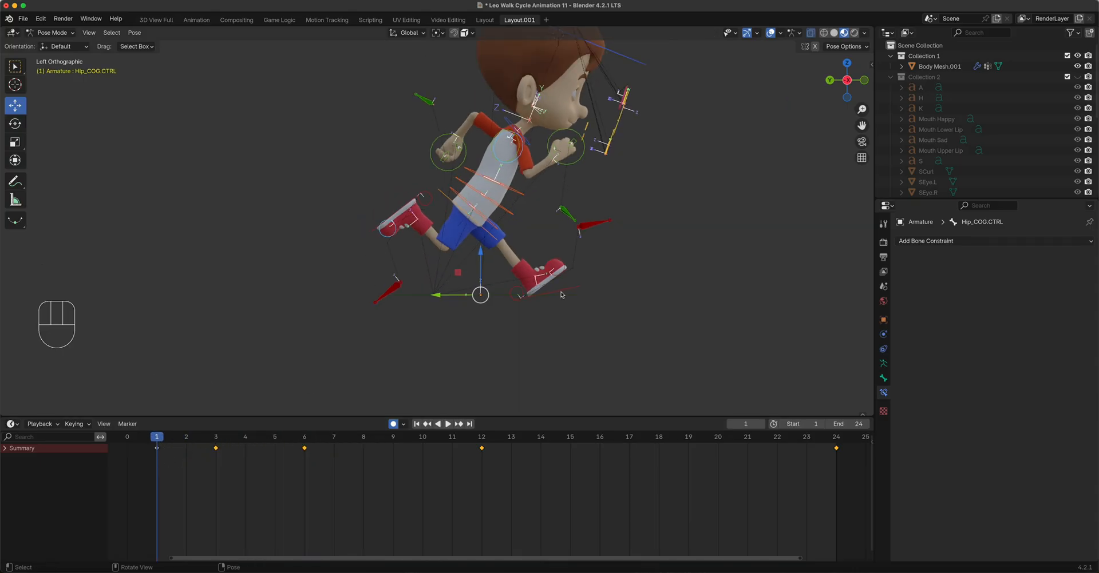
{"action": "key", "text": "space"}
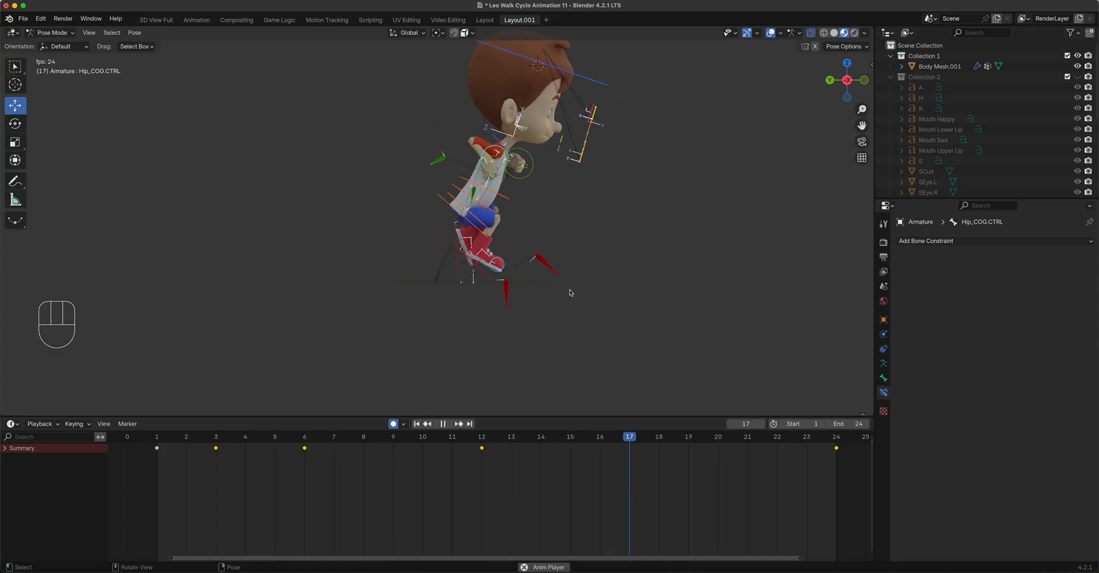
{"action": "key", "text": "space"}
- On frame 8, raise both foot controls, Hip_COG.CTRL and both hand controls together by about 0.32 along the global Z axis
{"action": "left_click", "coordinate": [307, 439]}
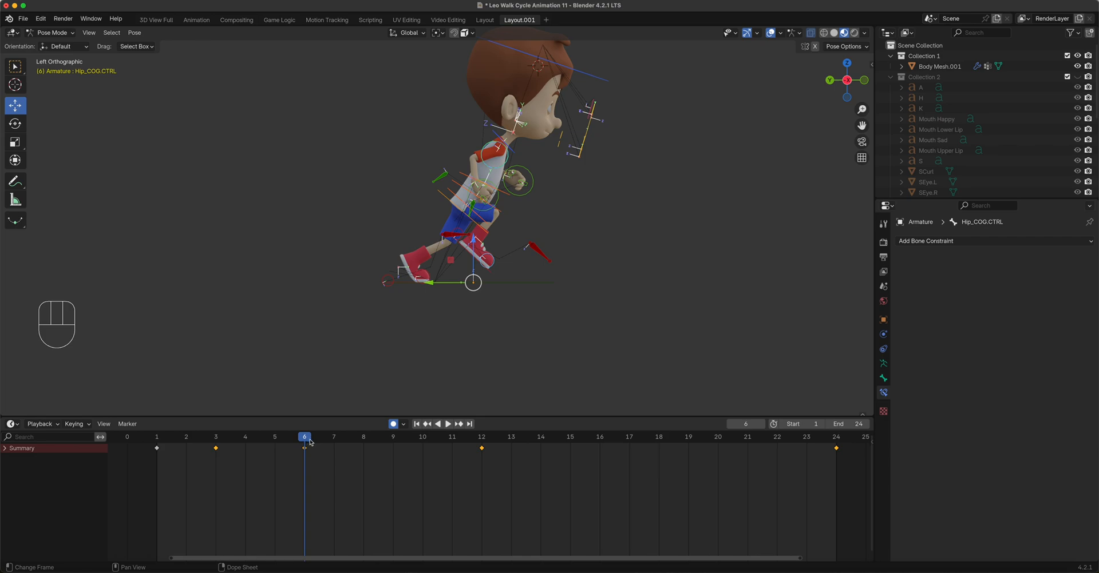
{"action": "left_click_drag", "start_coordinate": [311, 442], "coordinate": [364, 440]}
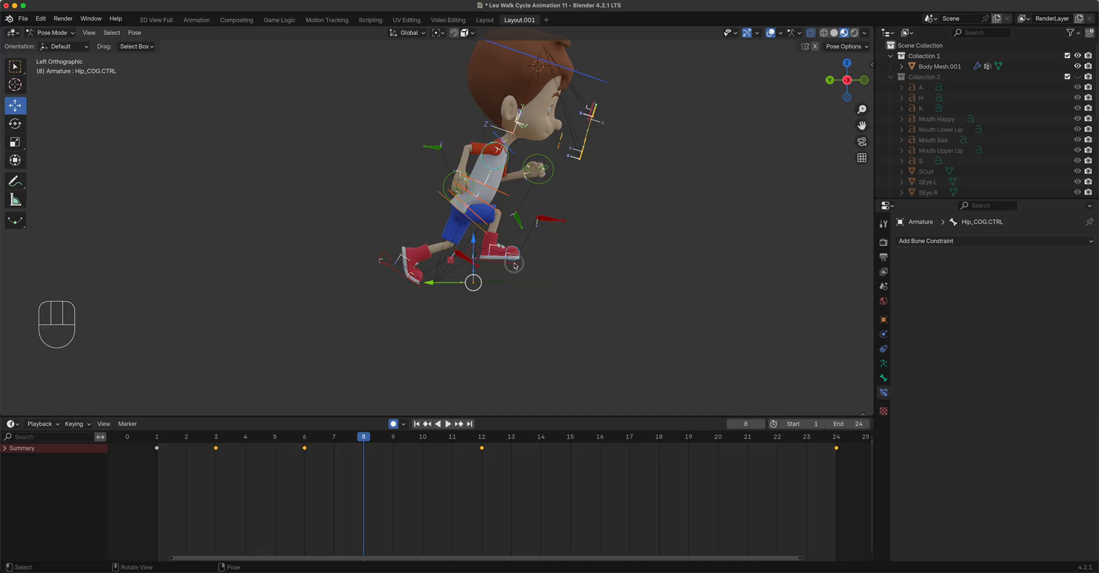
{"action": "left_click", "coordinate": [515, 265]}
{"action": "left_click", "coordinate": [399, 275], "text": "shift"}
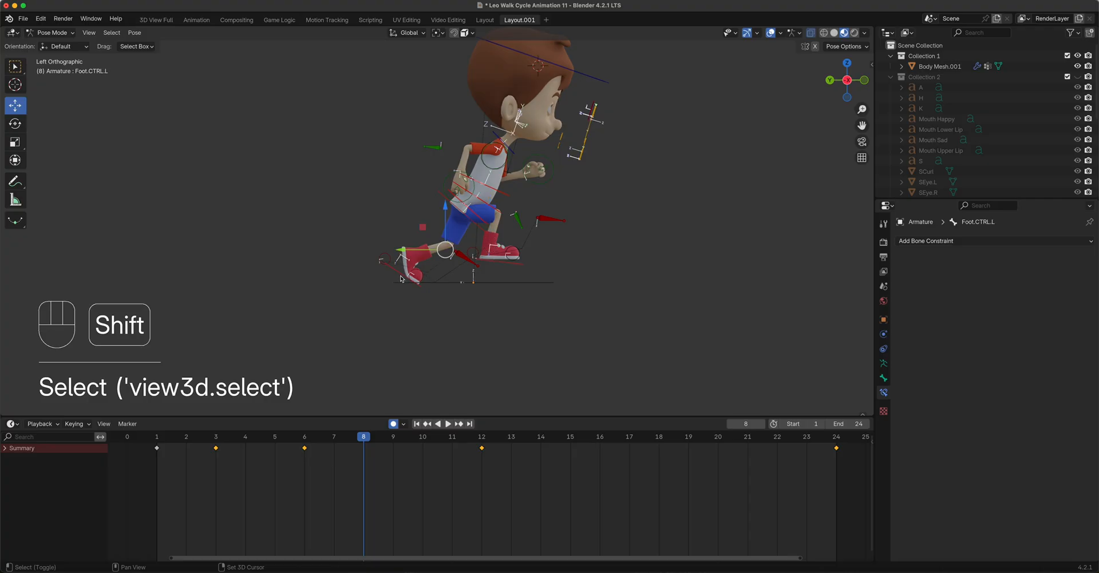
{"action": "left_click", "coordinate": [473, 222], "text": "shift"}
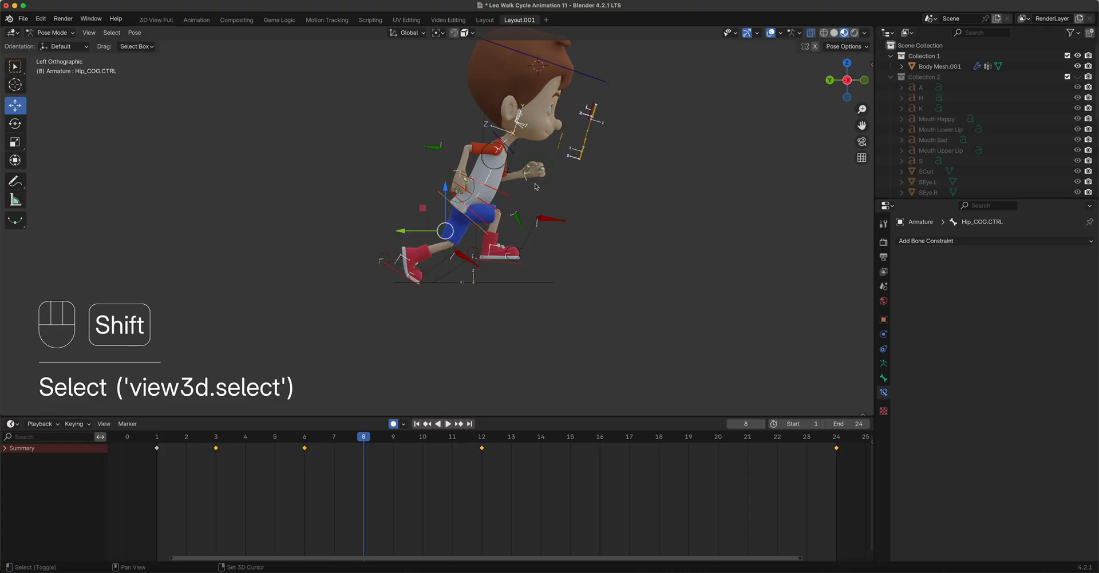
{"action": "left_click", "coordinate": [532, 185], "text": "shift"}
{"action": "left_click", "coordinate": [445, 186], "text": "shift"}
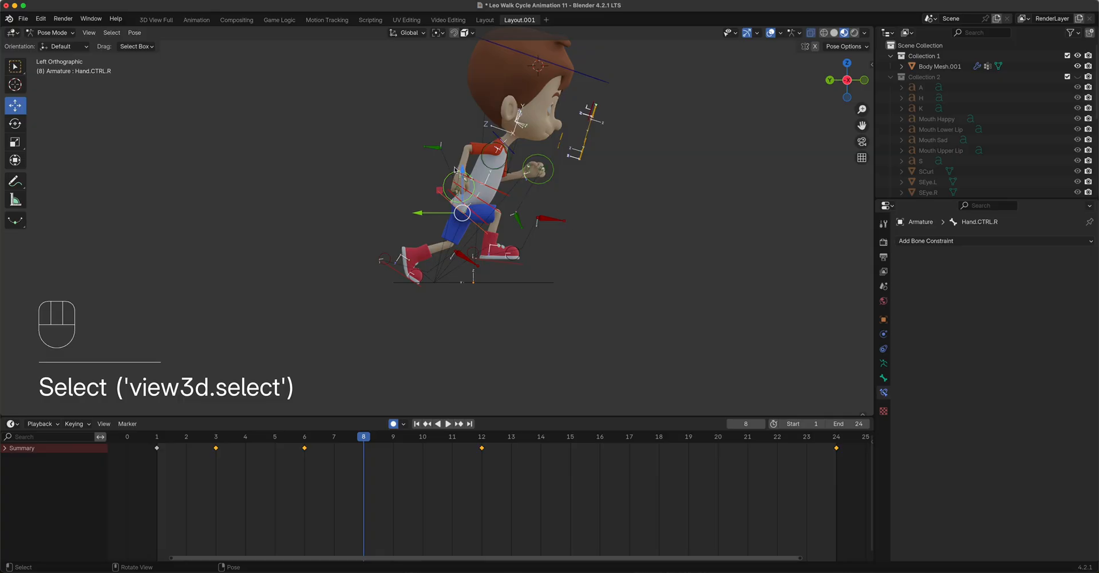
{"action": "key", "text": "g"}
{"action": "key", "text": "z"}
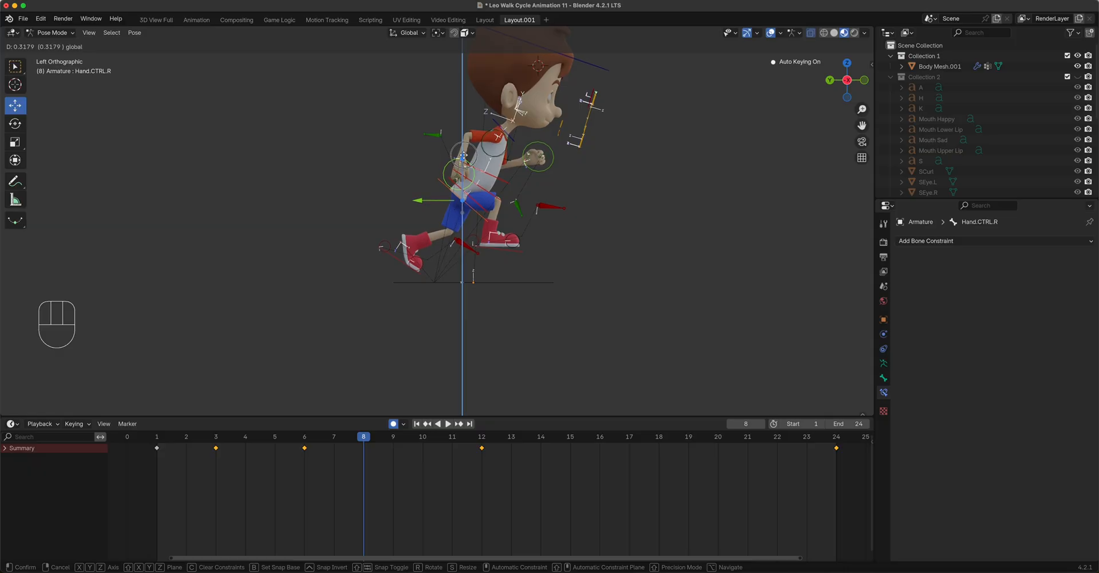
{"action": "left_click", "coordinate": [463, 155]}
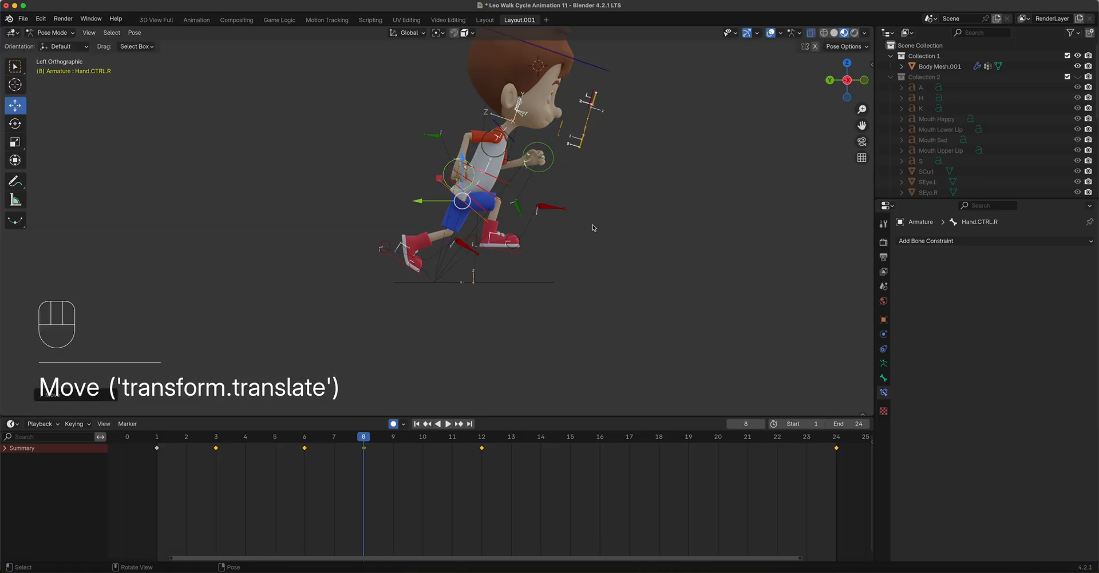
- Clear the pose rotation of Foot.CTRL.L and FootRoll.CTRL.L on frame 8
{"action": "left_click", "coordinate": [395, 255]}
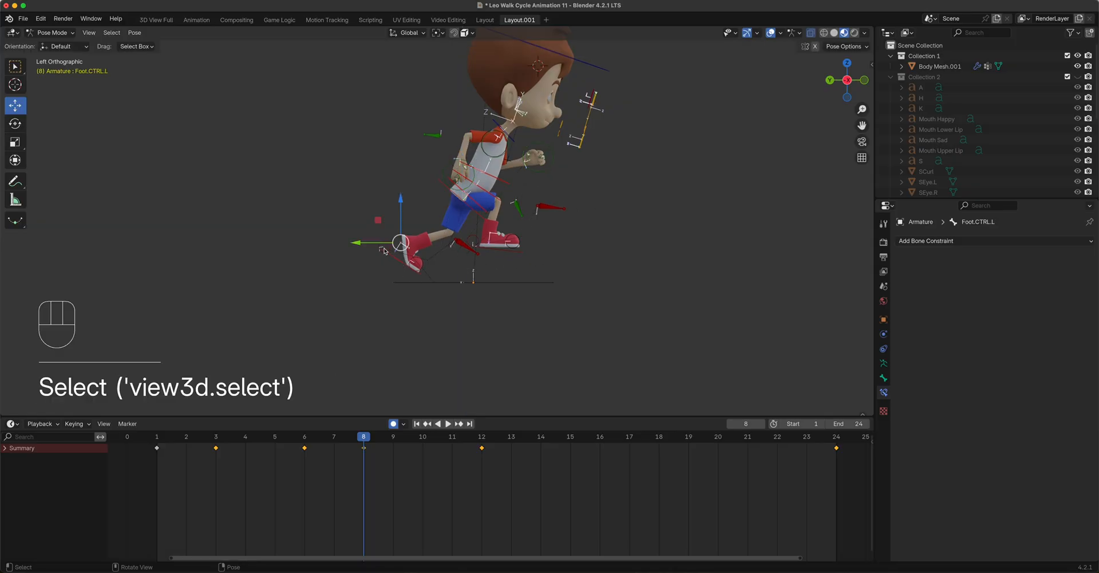
{"action": "left_click", "coordinate": [390, 250], "text": "shift"}
{"action": "key", "text": "alt+r"}
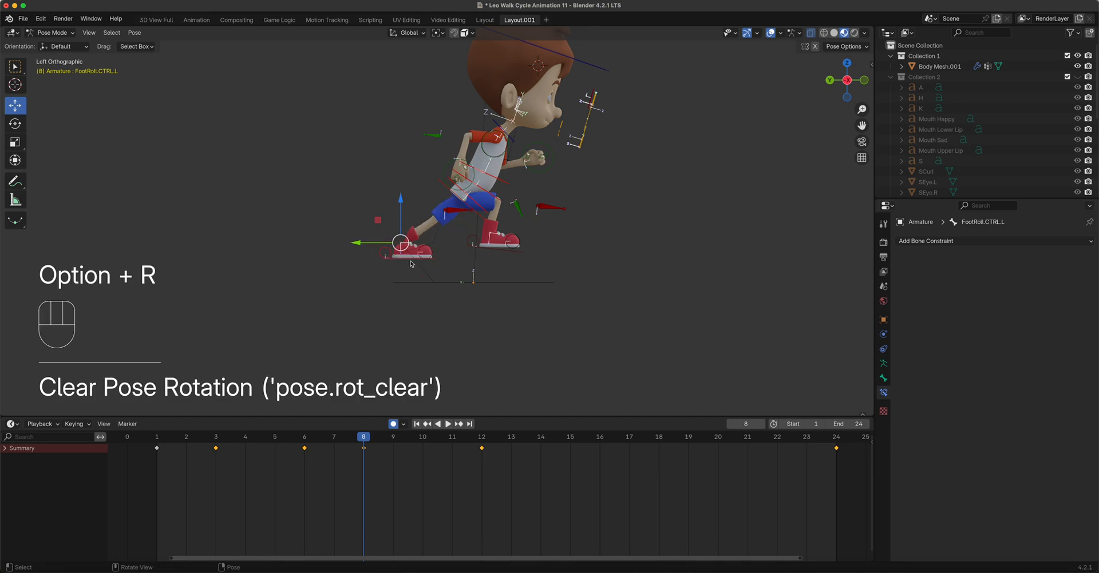
- Rotate Foot.CTRL.L on frame 8 so the trailing toe points down, and shift the foot slightly forward
{"action": "left_click", "coordinate": [421, 263]}
{"action": "key", "text": "r"}
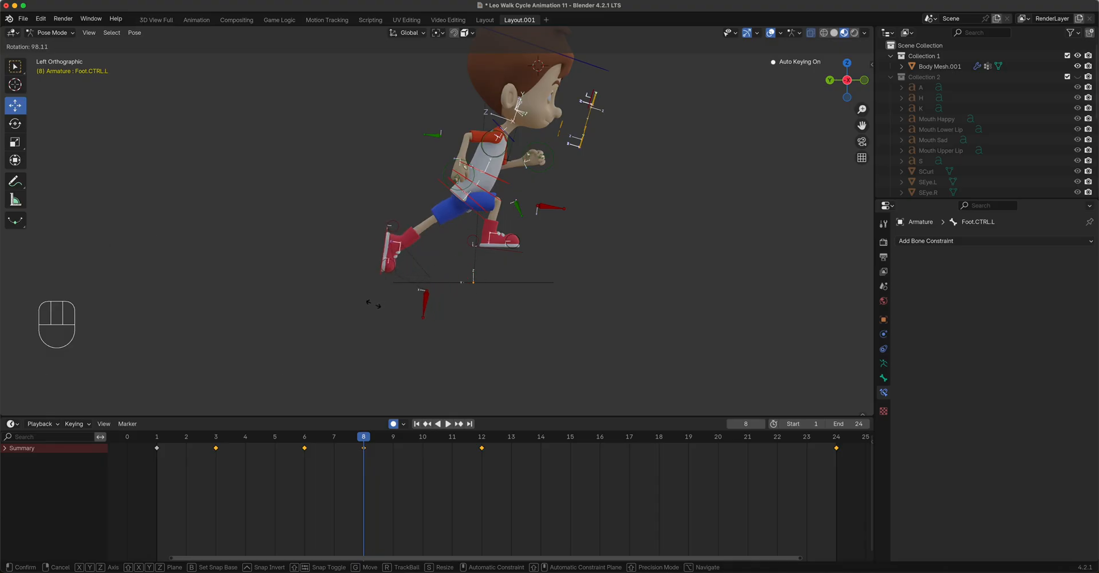
{"action": "left_click", "coordinate": [377, 302]}
{"action": "key", "text": "g"}
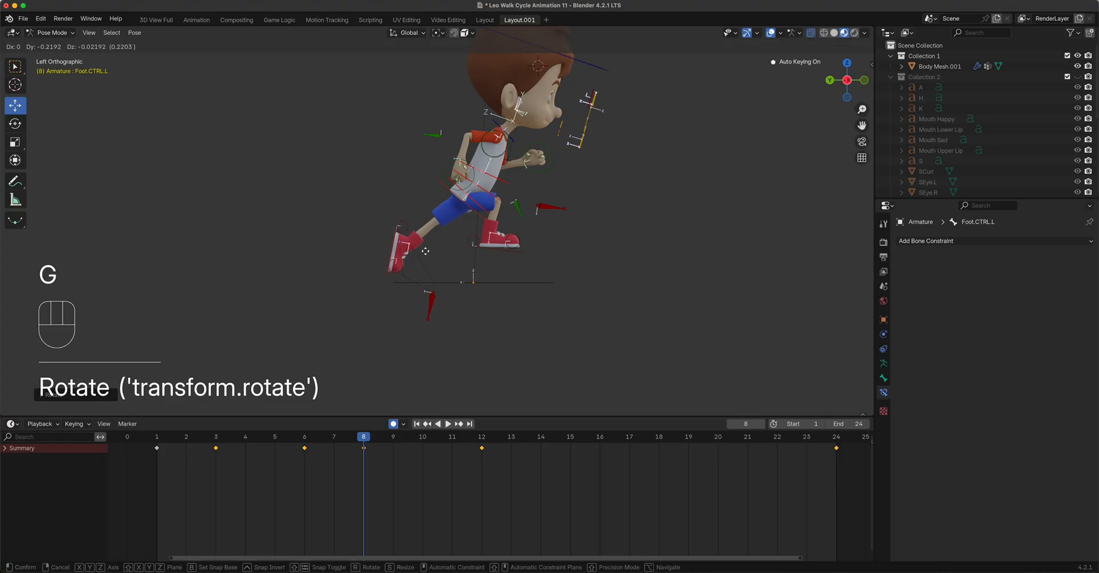
{"action": "left_click", "coordinate": [430, 252]}
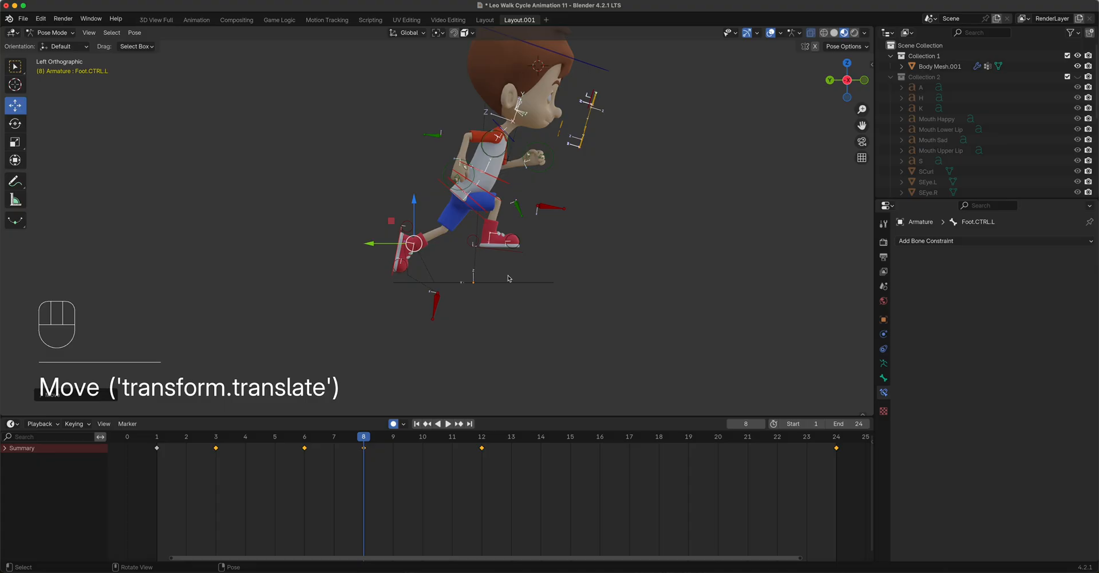
- Clear the pose rotation of Foot.CTRL.R and FootRoll.CTRL.R on frame 8
{"action": "left_click", "coordinate": [502, 251]}
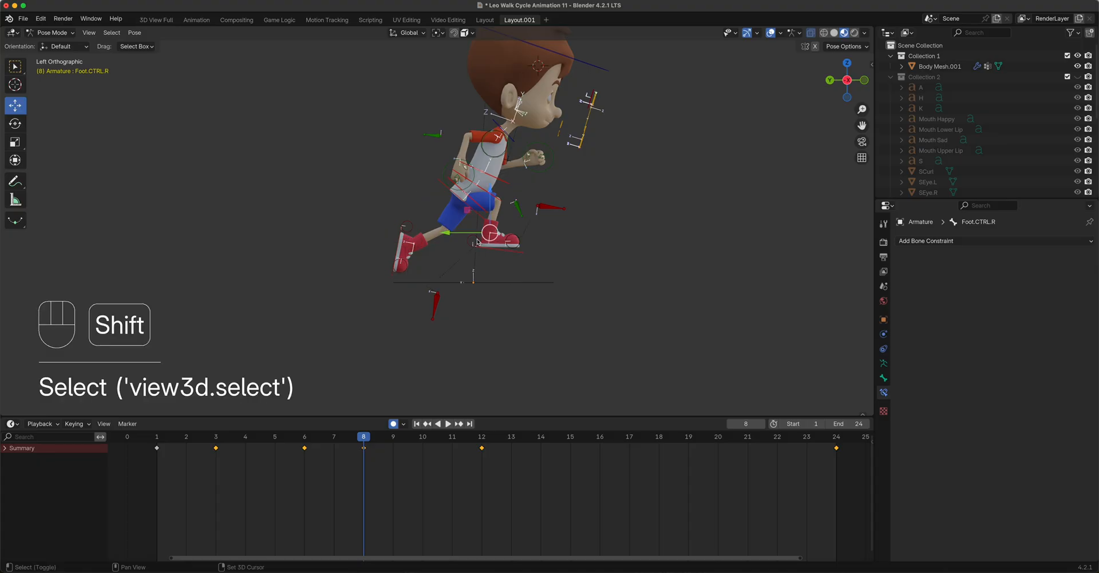
{"action": "left_click", "coordinate": [477, 242], "text": "shift"}
{"action": "key", "text": "alt+r"}
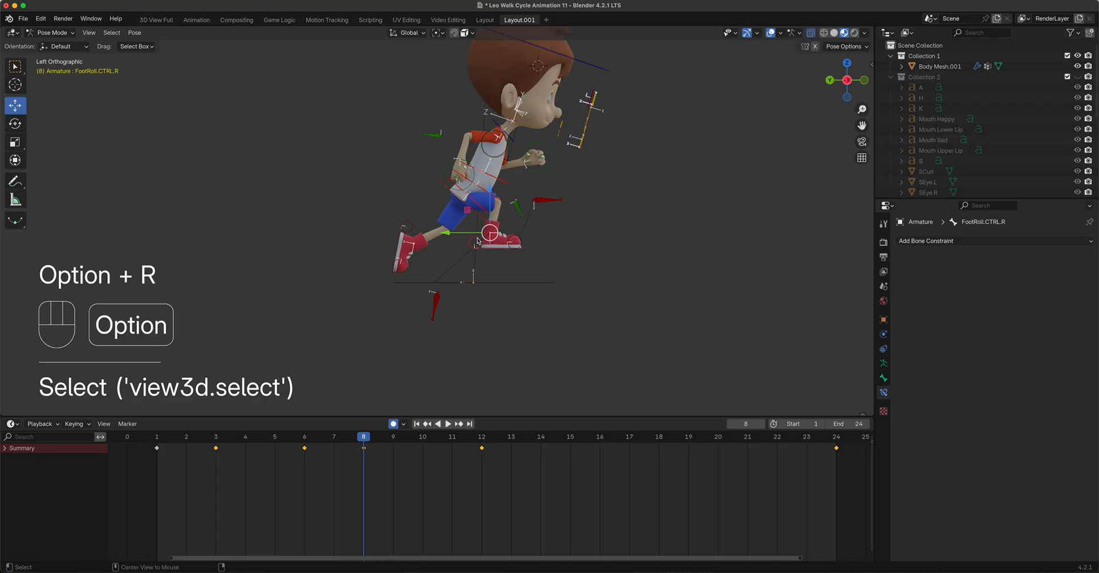
- Tilt Foot.CTRL.R toe-up by about 22 degrees on frame 8 and move it forward and up from the body
{"action": "scroll", "coordinate": [477, 242], "scroll_direction": "up", "scroll_amount": 3}
{"action": "middle_click_drag", "start_coordinate": [511, 256], "coordinate": [478, 300], "text": "shift"}
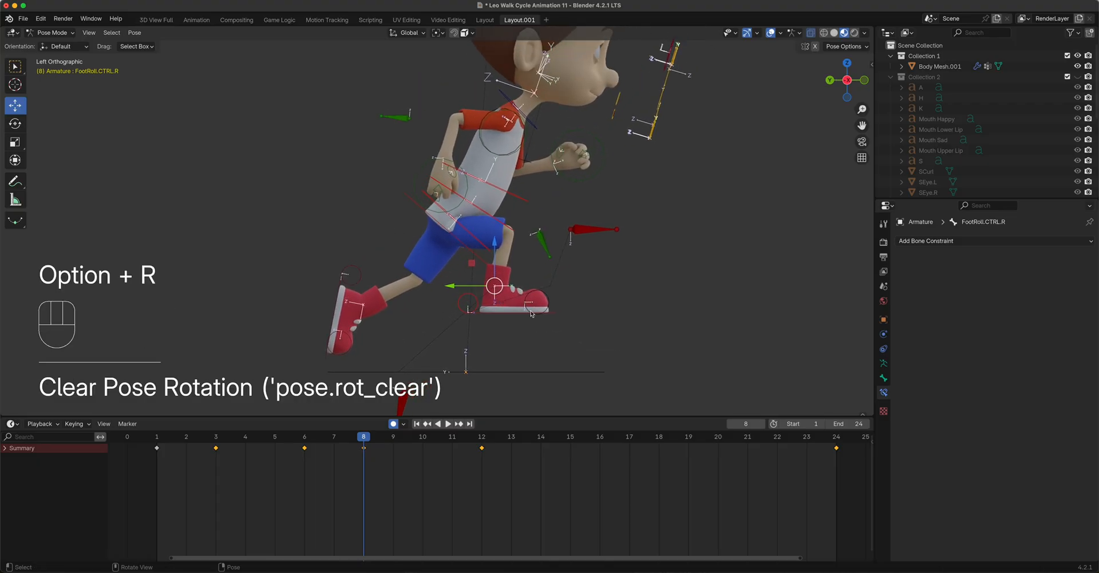
{"action": "left_click", "coordinate": [543, 317]}
{"action": "left_click", "coordinate": [554, 315]}
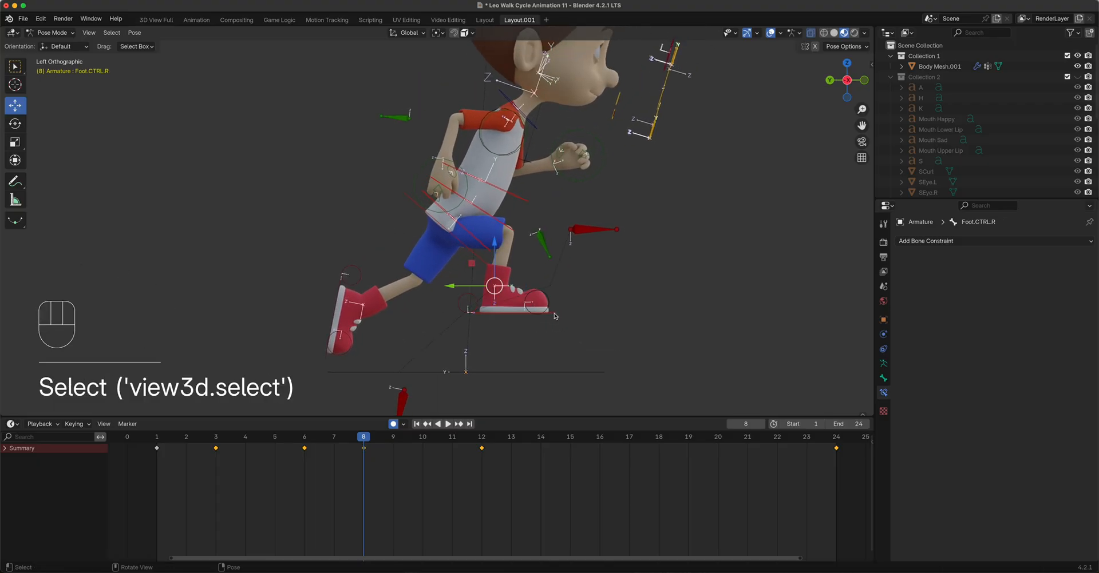
{"action": "key", "text": "r"}
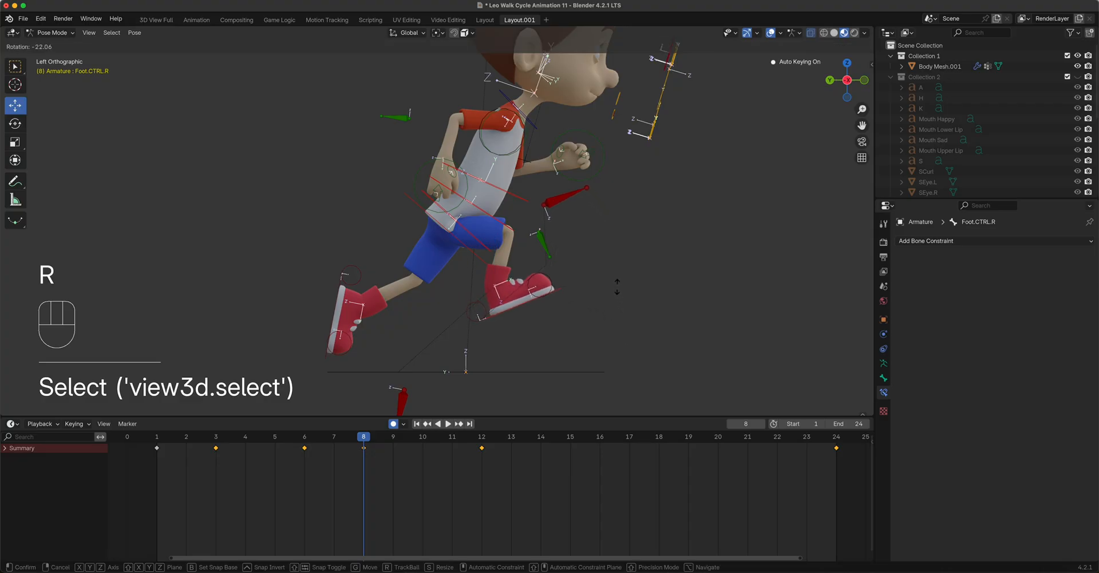
{"action": "left_click", "coordinate": [616, 286]}
{"action": "key", "text": "g"}
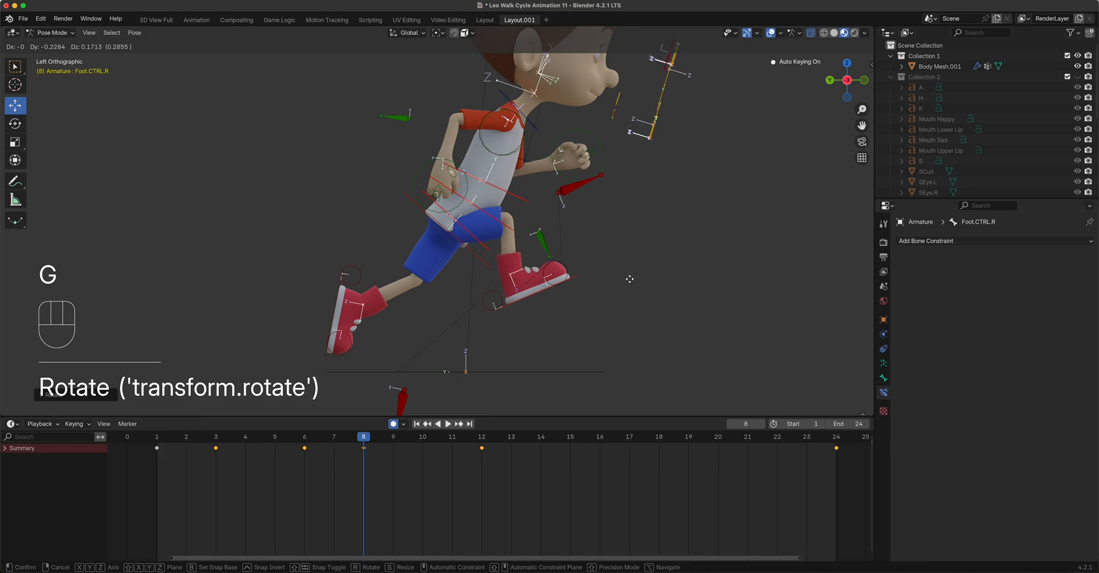
{"action": "left_click", "coordinate": [631, 280]}
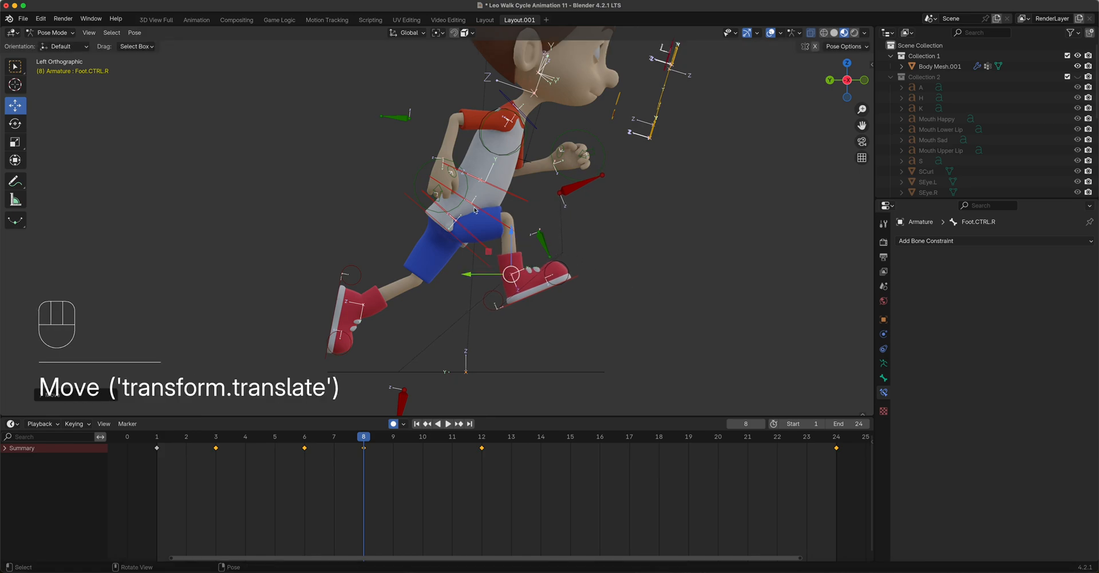
- Move Hand.CTRL.R backward behind the waist on frame 8 and rotate it to follow the arm swing
{"action": "left_click", "coordinate": [468, 197]}
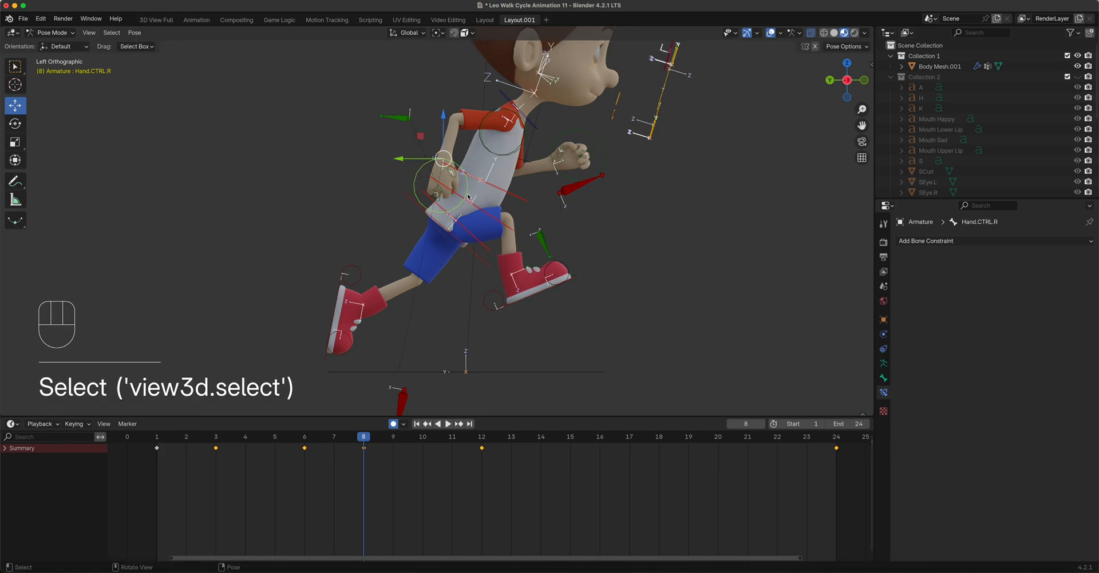
{"action": "key", "text": "g"}
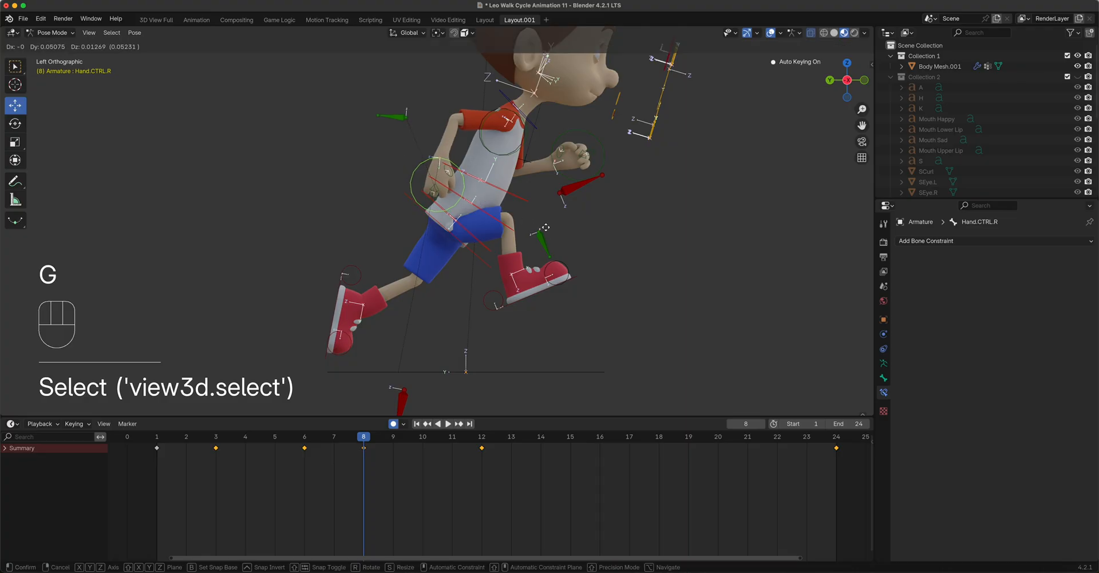
{"action": "key", "text": "r"}
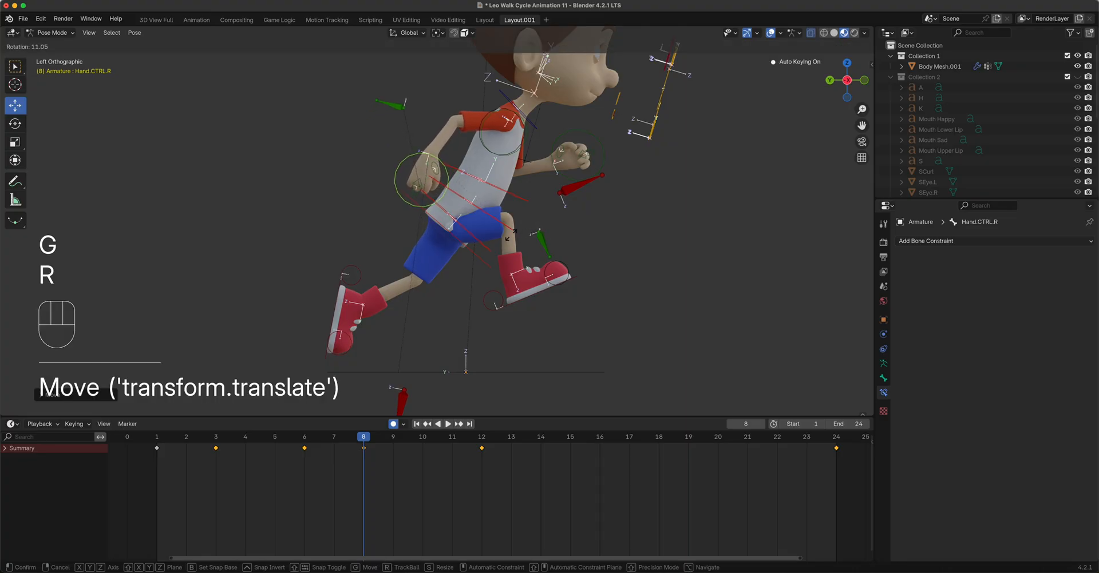
{"action": "left_click", "coordinate": [435, 183]}
- Move Hand.CTRL.L forward and slightly up on frame 8, and rotate it by a few degrees to follow the arm swing
{"action": "left_click", "coordinate": [605, 207]}
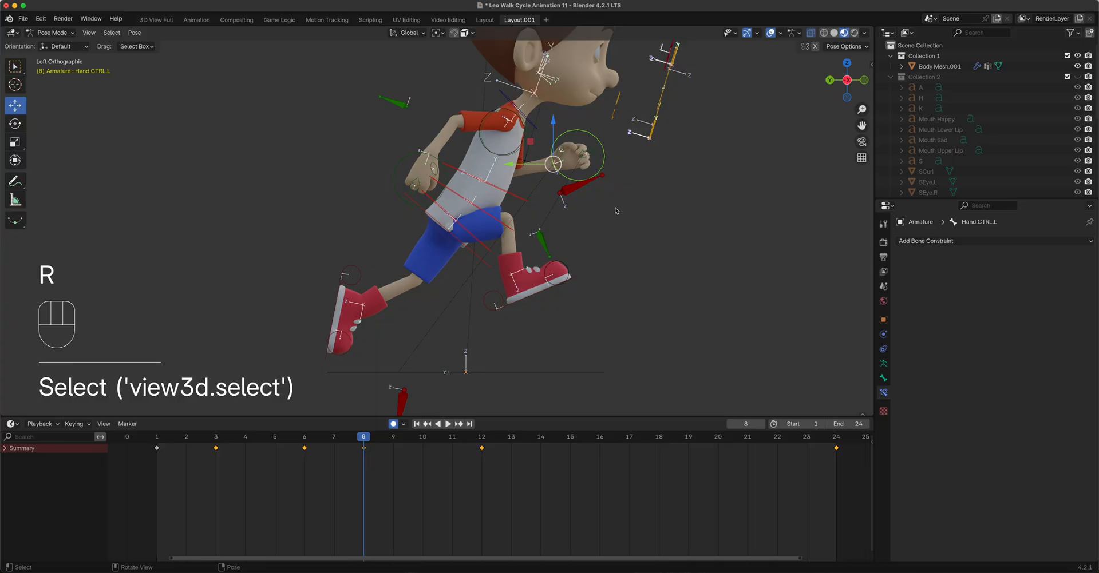
{"action": "key", "text": "g"}
{"action": "key", "text": "r"}
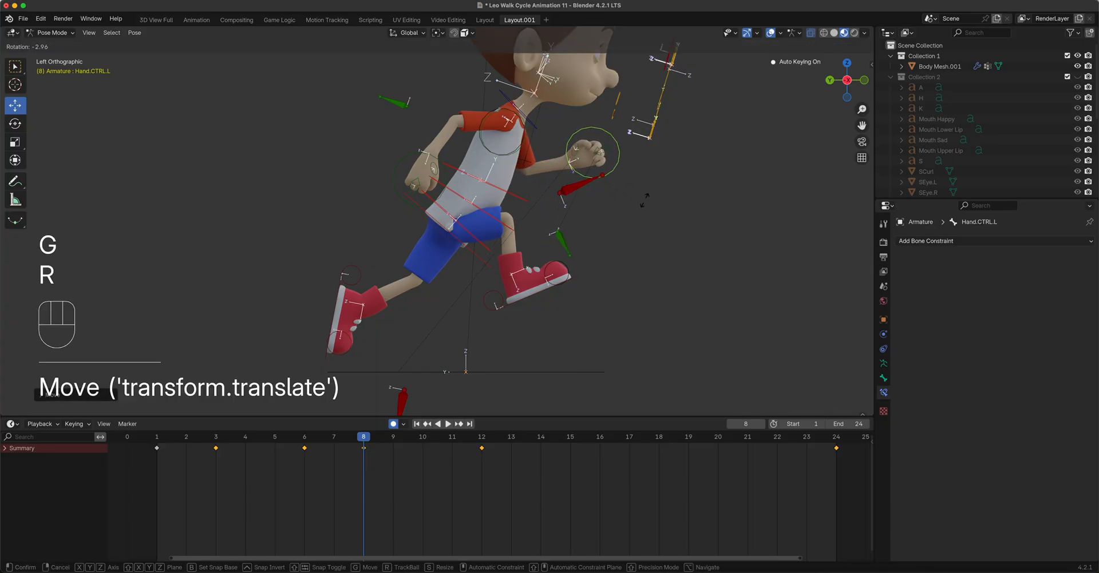
{"action": "left_click", "coordinate": [632, 206]}
{"action": "key", "text": "g"}
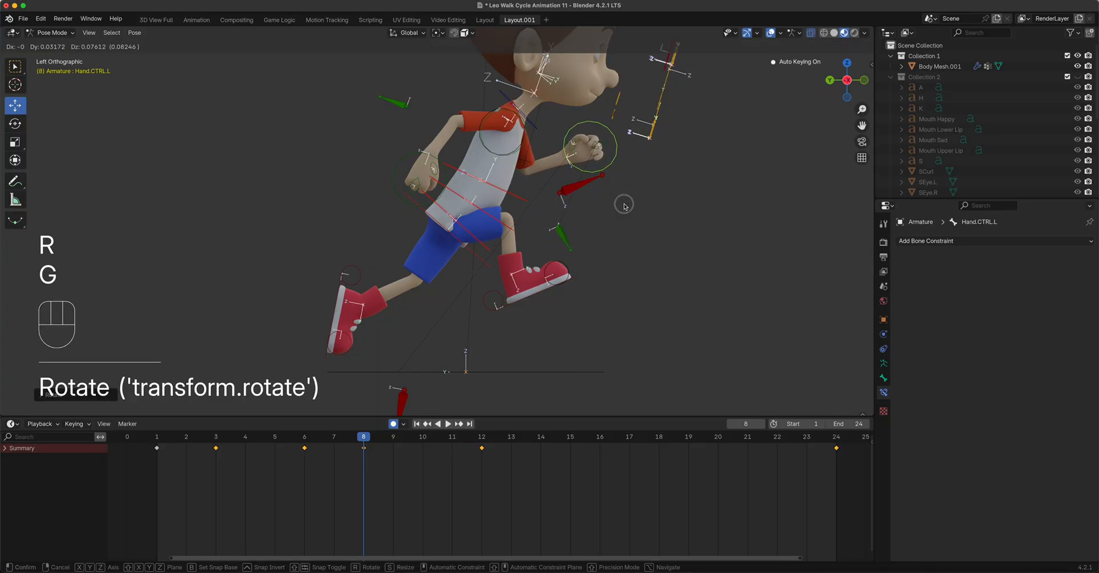
{"action": "left_click", "coordinate": [624, 208]}
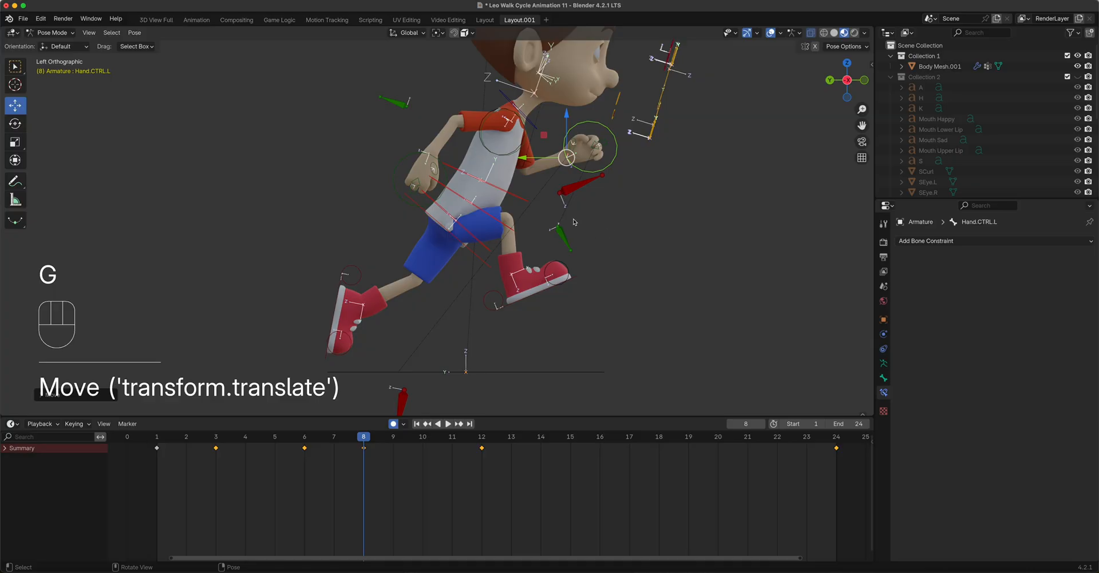
- Rotate the Torso backward by about 2.5 degrees and tilt the Neck upward by about 10 degrees on frame 8
{"action": "left_click", "coordinate": [527, 200]}
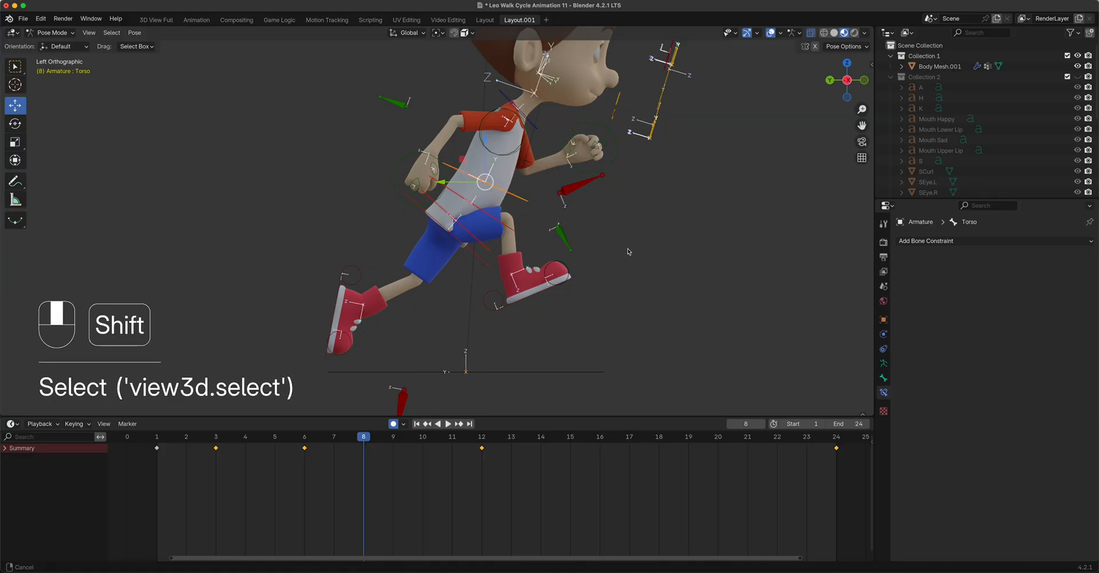
{"action": "middle_click_drag", "start_coordinate": [628, 254], "coordinate": [567, 335], "text": "shift"}
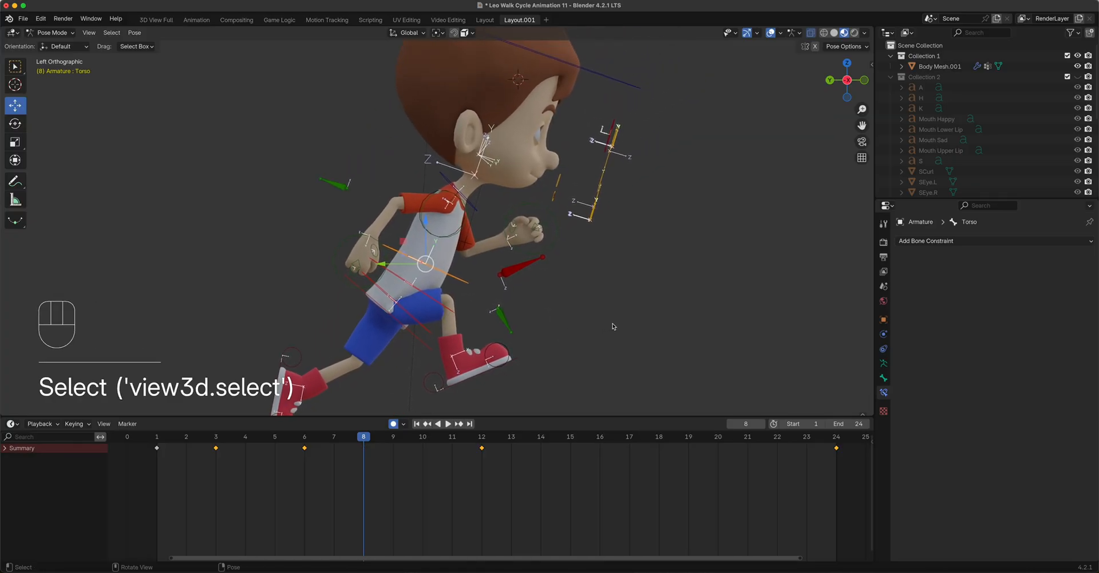
{"action": "key", "text": "r"}
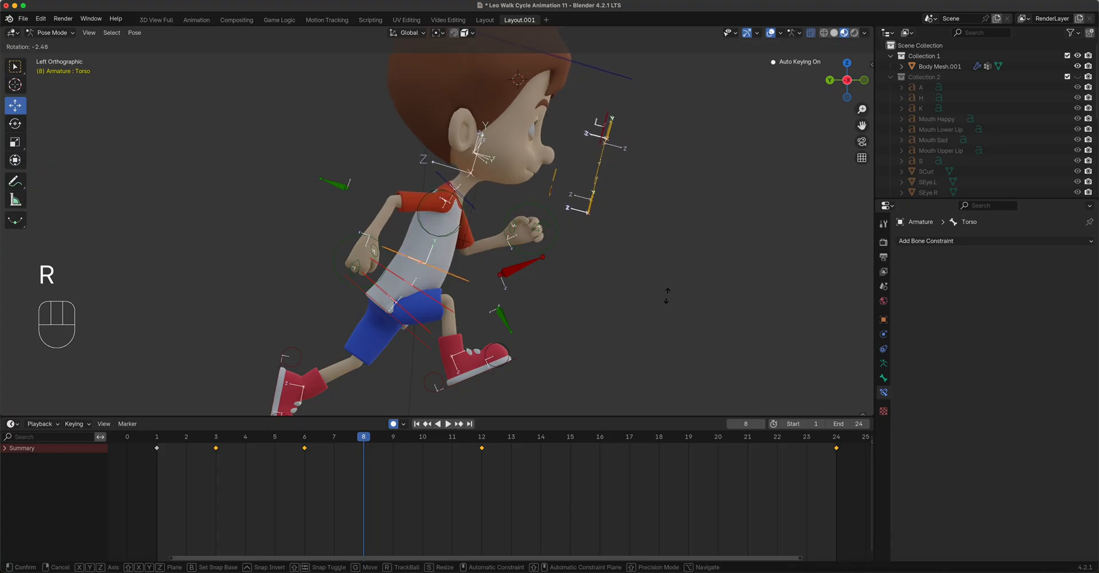
{"action": "left_click", "coordinate": [666, 297]}
{"action": "left_click", "coordinate": [479, 213]}
{"action": "key", "text": "r"}
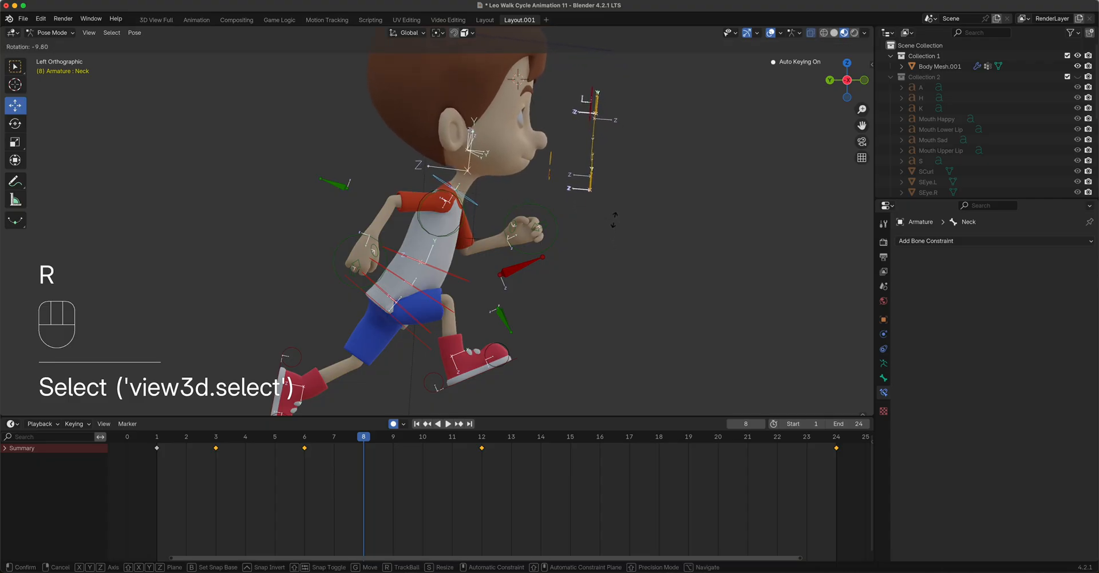
{"action": "left_click", "coordinate": [614, 220]}
- Lower Eye.CTRL in the front view on frame 8 so the character looks straight ahead
{"action": "scroll", "coordinate": [573, 295], "scroll_direction": "down", "scroll_amount": 3}
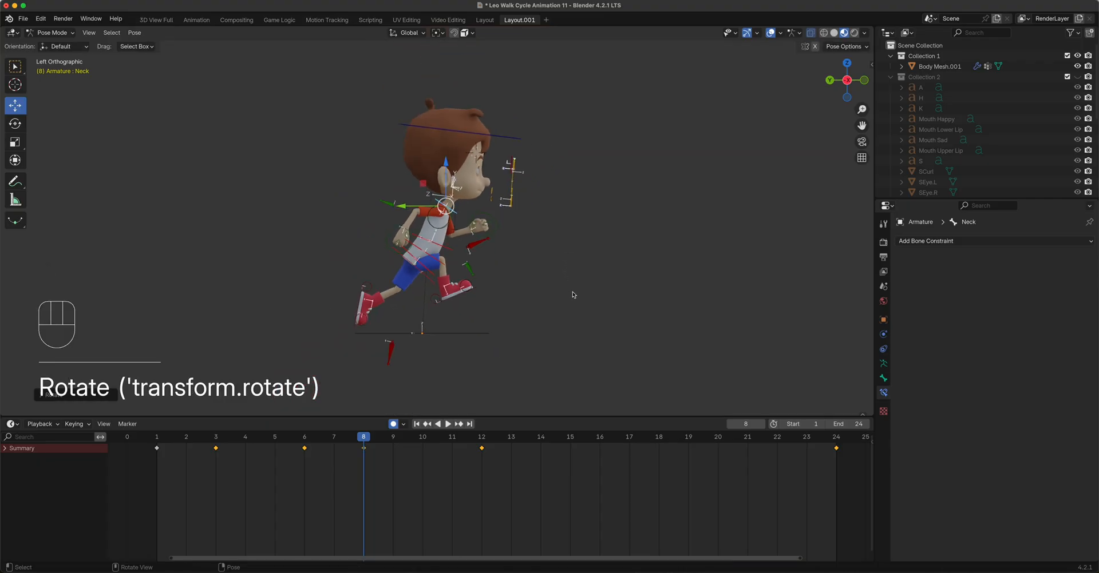
{"action": "key", "text": "KP_1"}
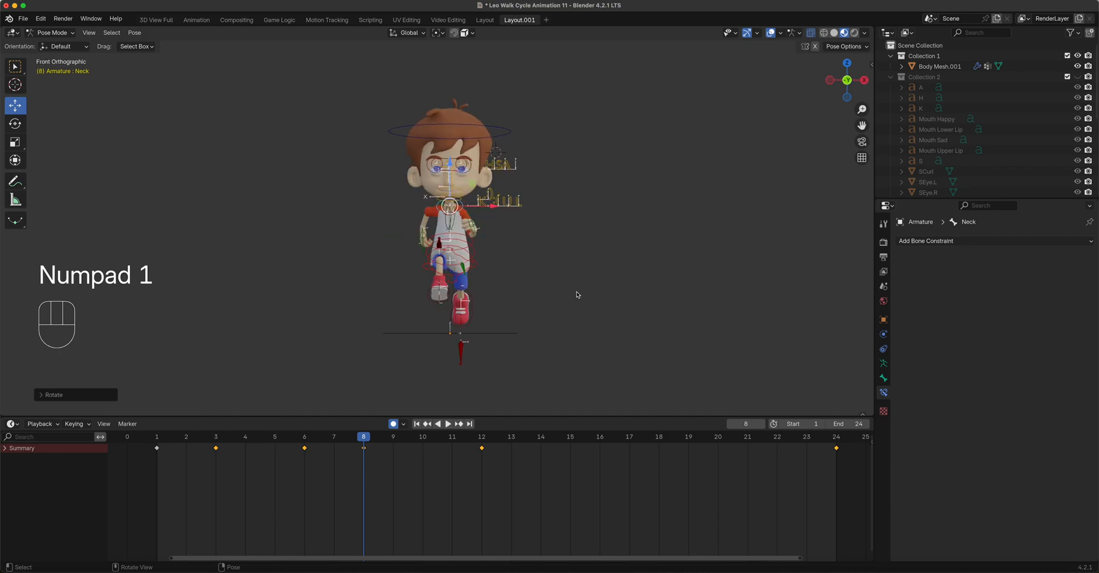
{"action": "scroll", "coordinate": [476, 197], "scroll_direction": "up", "scroll_amount": 3}
{"action": "left_click", "coordinate": [492, 138]}
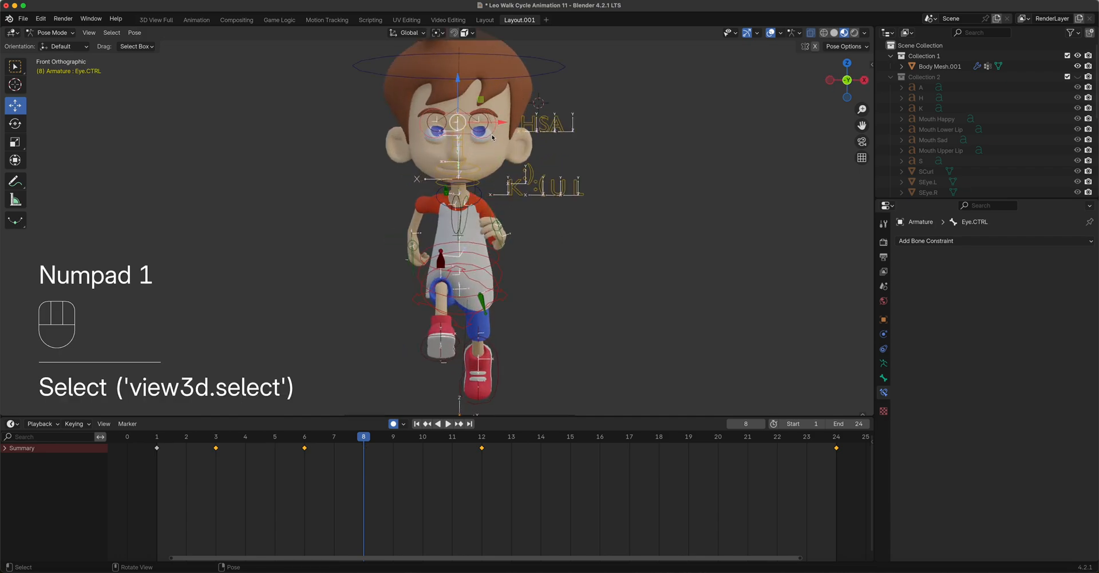
{"action": "left_click_drag", "start_coordinate": [456, 83], "coordinate": [458, 132]}
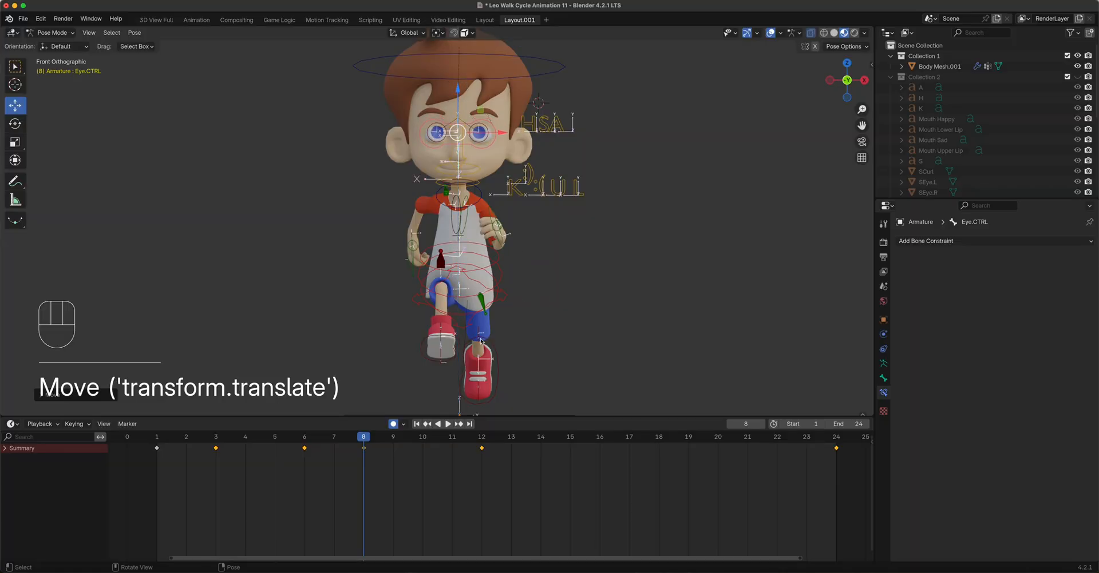
- Move Elbow.CTRL.R on frame 8 by about 0.59 along X and -0.14 along Z, inward behind the body
{"action": "left_click", "coordinate": [441, 261]}
{"action": "key", "text": "g"}
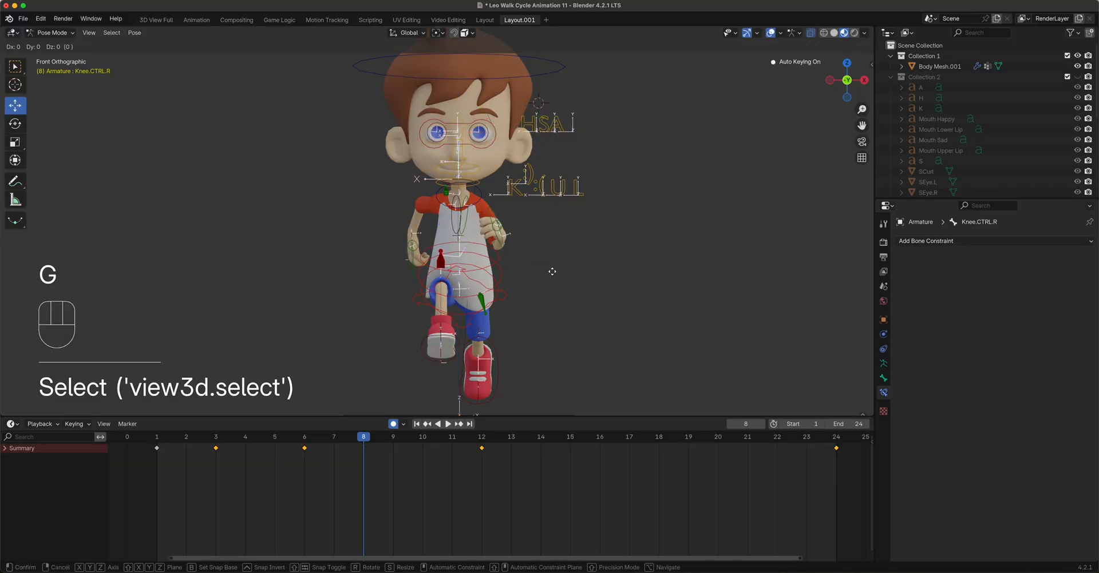
{"action": "left_click", "coordinate": [443, 203]}
{"action": "key", "text": "g"}
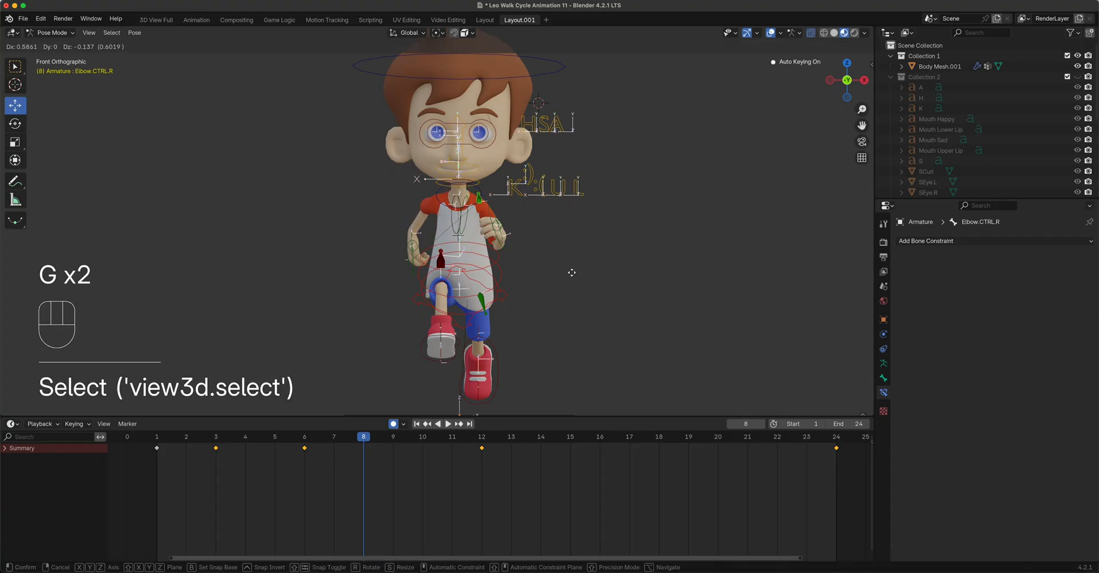
{"action": "left_click", "coordinate": [572, 273]}
- Rotate Hand.CTRL.R around the global Z axis on frame 8 and check the hand from another angle
{"action": "left_click", "coordinate": [416, 268]}
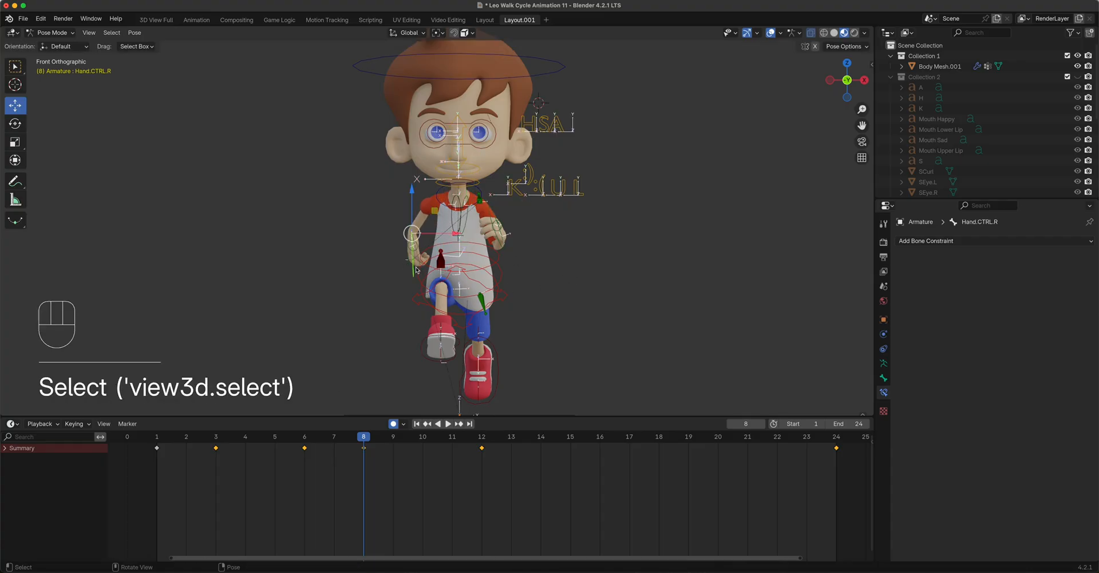
{"action": "key", "text": "r"}
{"action": "key", "text": "z"}
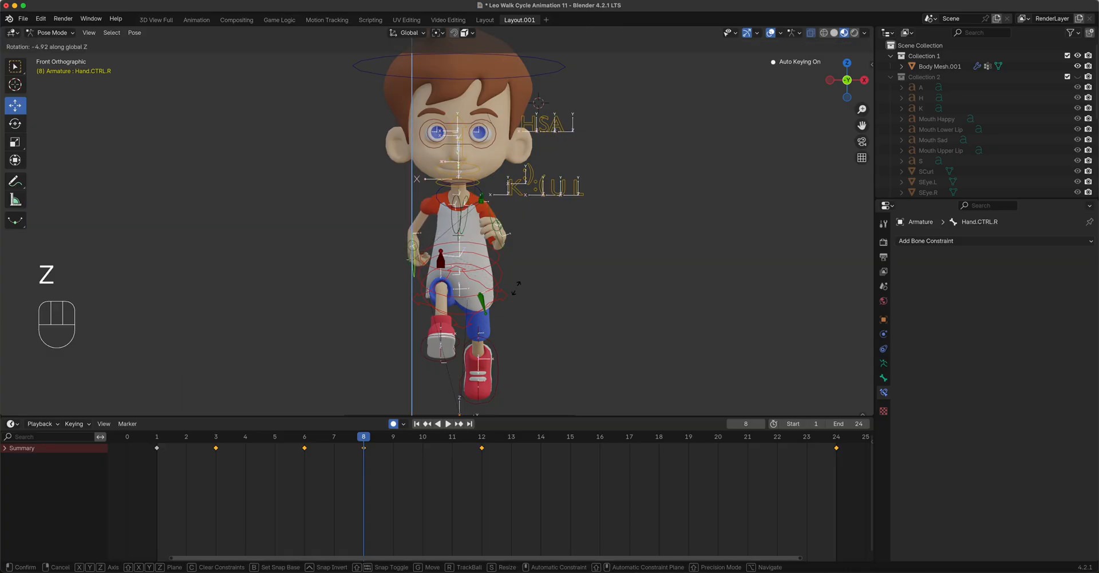
{"action": "left_click", "coordinate": [513, 304]}
{"action": "middle_click_drag", "start_coordinate": [514, 304], "coordinate": [477, 280]}
{"action": "key", "text": "KP_1"}
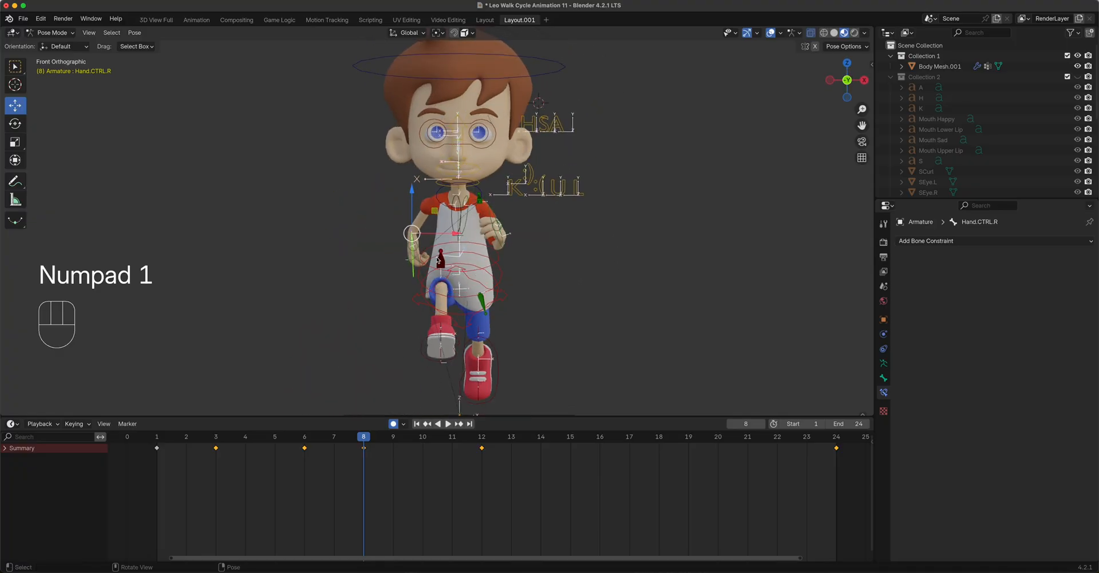
- Rotate Hand.CTRL.R around the global Y axis on frame 8 and move it about 0.15 inward toward the body
{"action": "key", "text": "r"}
{"action": "key", "text": "y"}
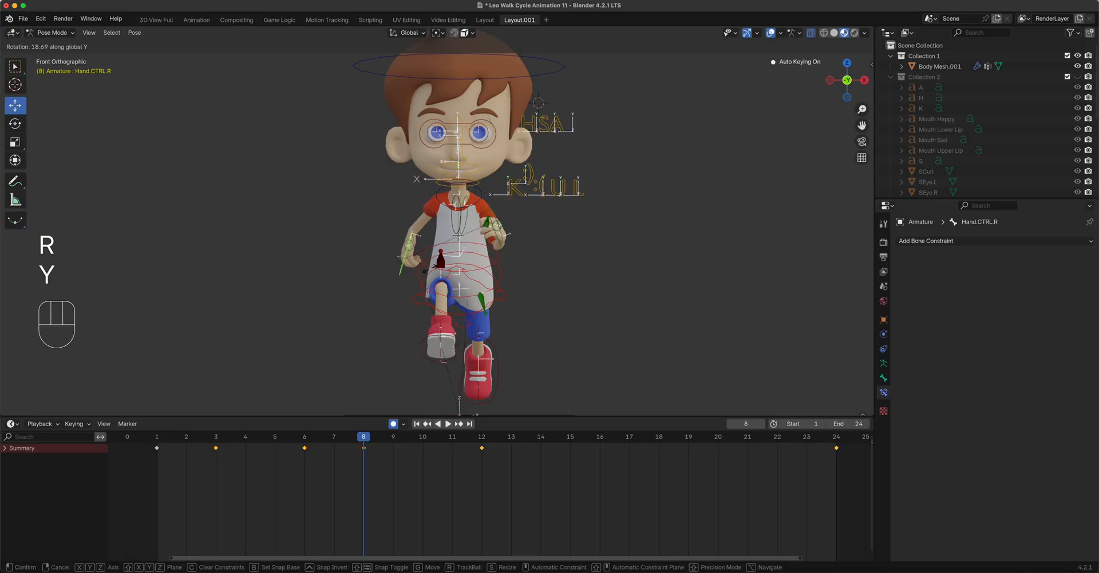
{"action": "left_click", "coordinate": [438, 275]}
{"action": "key", "text": "g"}
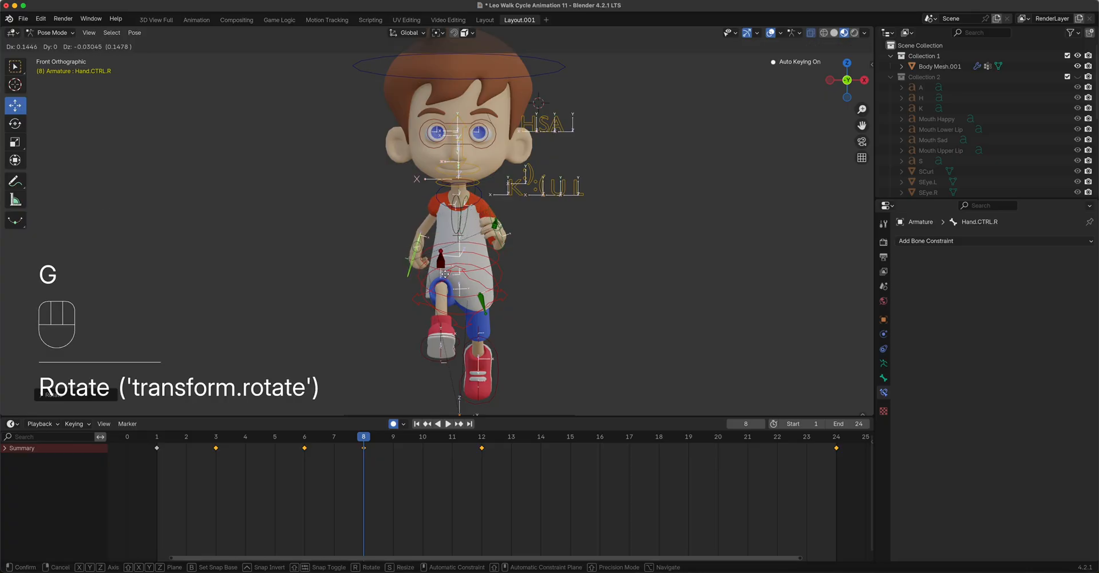
{"action": "left_click", "coordinate": [444, 274]}
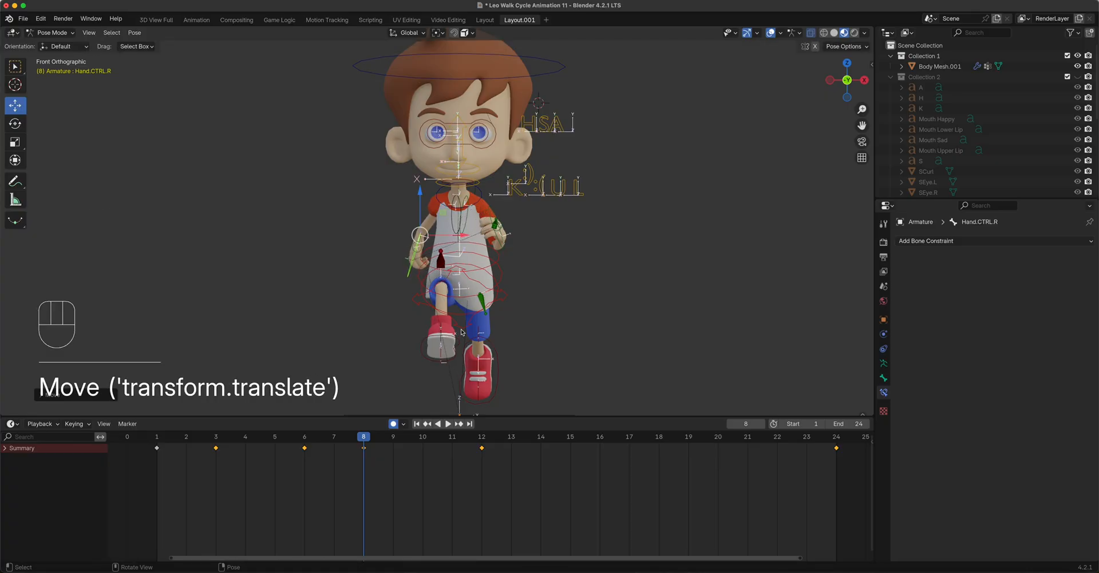
- Insert a Location & Rotation keyframe for all bones of the rig on frame 8
{"action": "middle_click_drag", "start_coordinate": [458, 320], "coordinate": [580, 306]}
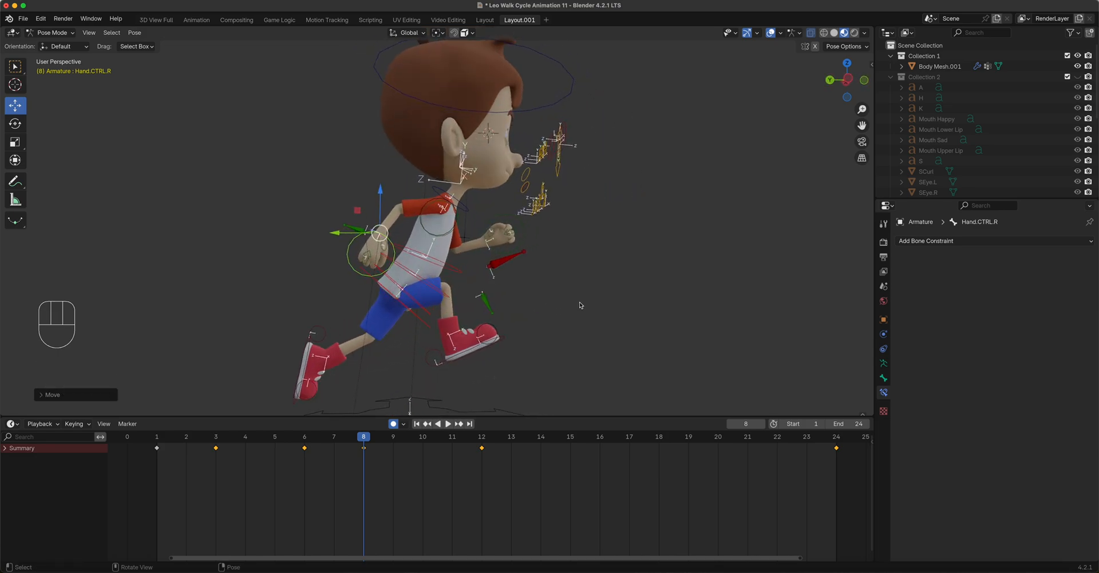
{"action": "key", "text": "ctrl+KP_3"}
{"action": "key", "text": "a"}
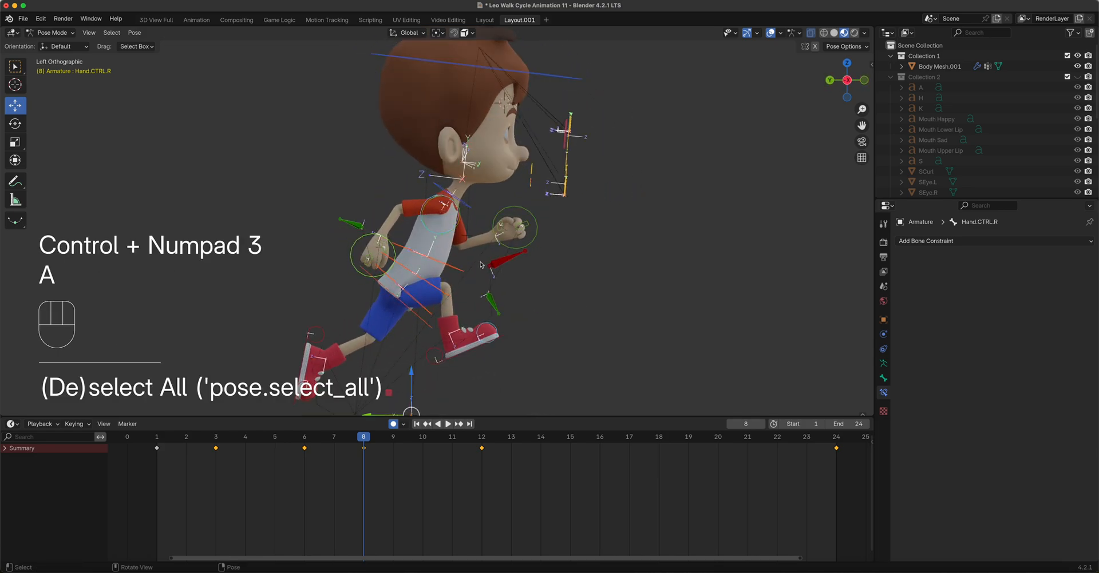
{"action": "key", "text": "k"}
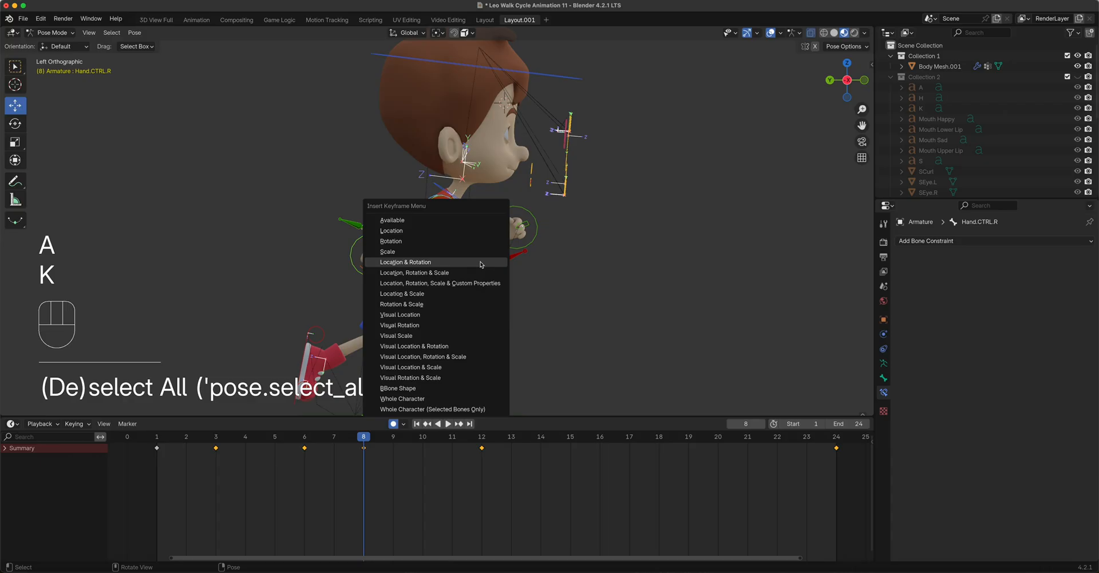
{"action": "left_click", "coordinate": [480, 264]}
- Raise Foot.CTRL.L by about 0.2 on frame 8 with a slight forward shift, and scrub the timeline around that frame
{"action": "mouse_move", "coordinate": [363, 442]}
{"action": "left_mouse_down"}
{"action": "mouse_move", "coordinate": [276, 447]}
{"action": "mouse_move", "coordinate": [357, 452]}
{"action": "mouse_move", "coordinate": [302, 452]}
{"action": "mouse_move", "coordinate": [333, 457]}
{"action": "mouse_move", "coordinate": [308, 459]}
{"action": "mouse_move", "coordinate": [331, 443]}
{"action": "mouse_move", "coordinate": [307, 444]}
{"action": "mouse_move", "coordinate": [358, 449]}
{"action": "left_mouse_up"}
{"action": "scroll", "coordinate": [435, 229], "scroll_direction": "down", "scroll_amount": 3}
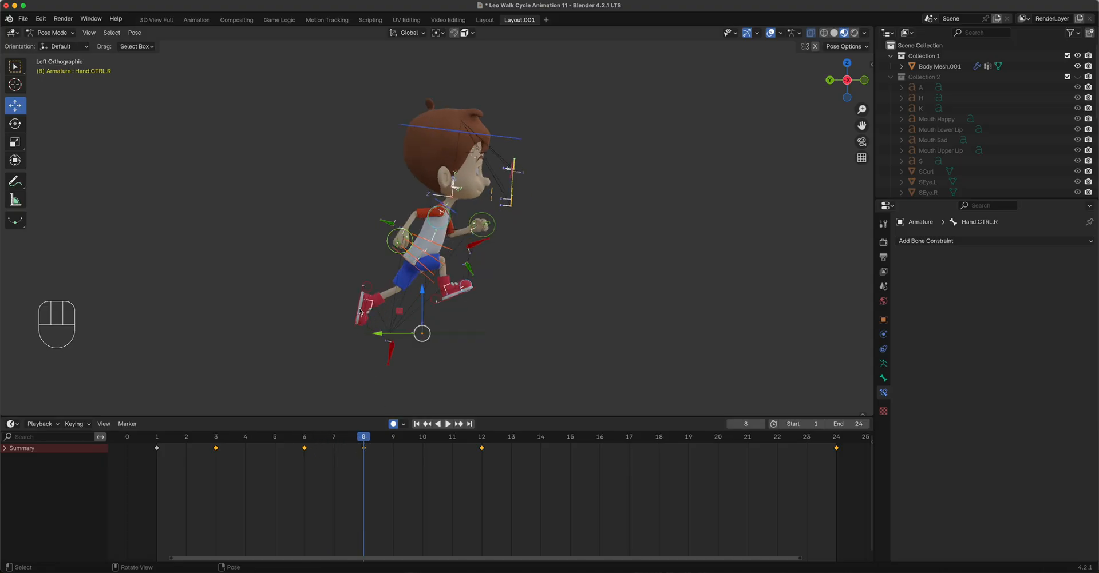
{"action": "left_click", "coordinate": [360, 312]}
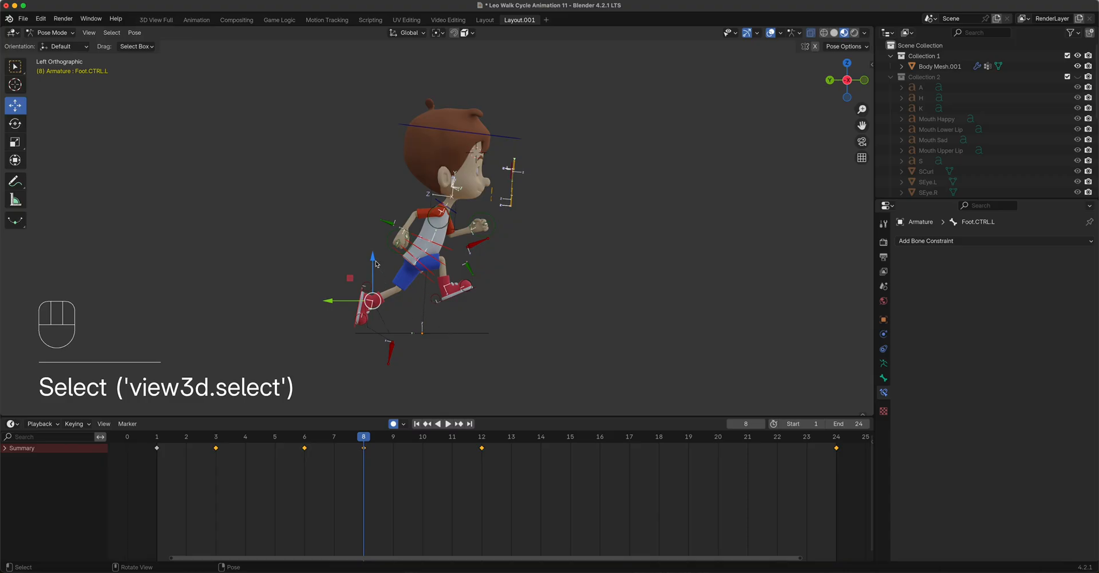
{"action": "key", "text": "g"}
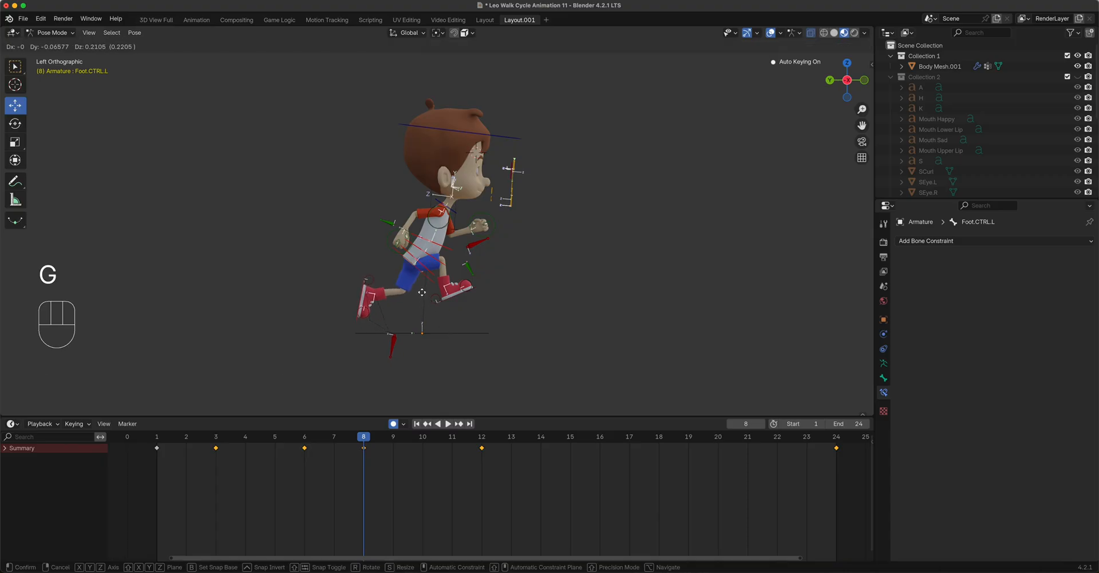
{"action": "left_click", "coordinate": [421, 290]}
{"action": "mouse_move", "coordinate": [364, 442]}
{"action": "left_mouse_down"}
{"action": "mouse_move", "coordinate": [276, 444]}
{"action": "mouse_move", "coordinate": [352, 446]}
{"action": "left_mouse_up"}
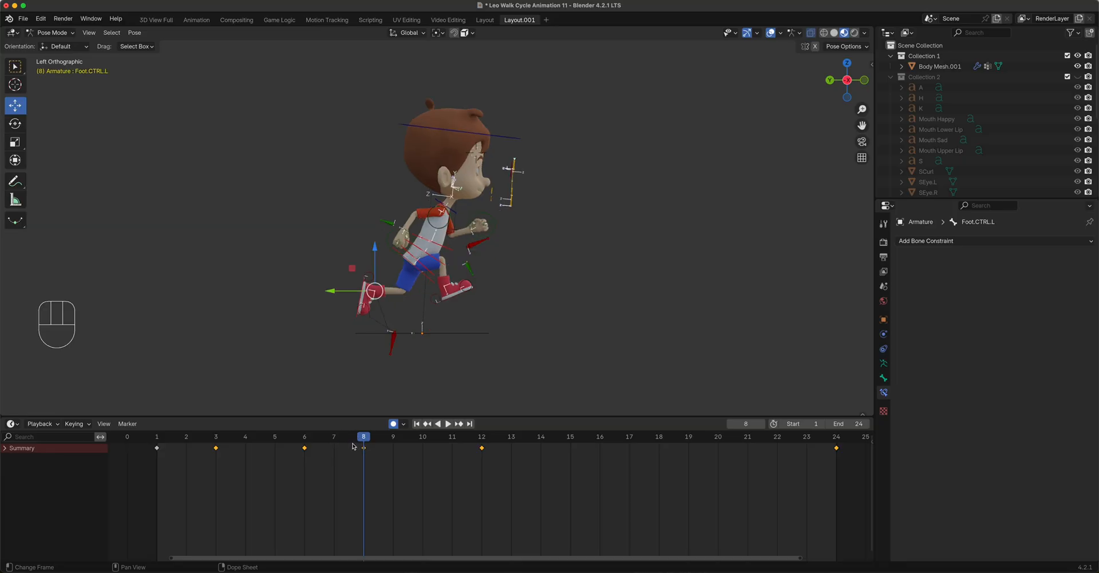
- Save the project as a new file named Leo Run Cycle Animation 11.blend
{"action": "left_click", "coordinate": [23, 19]}
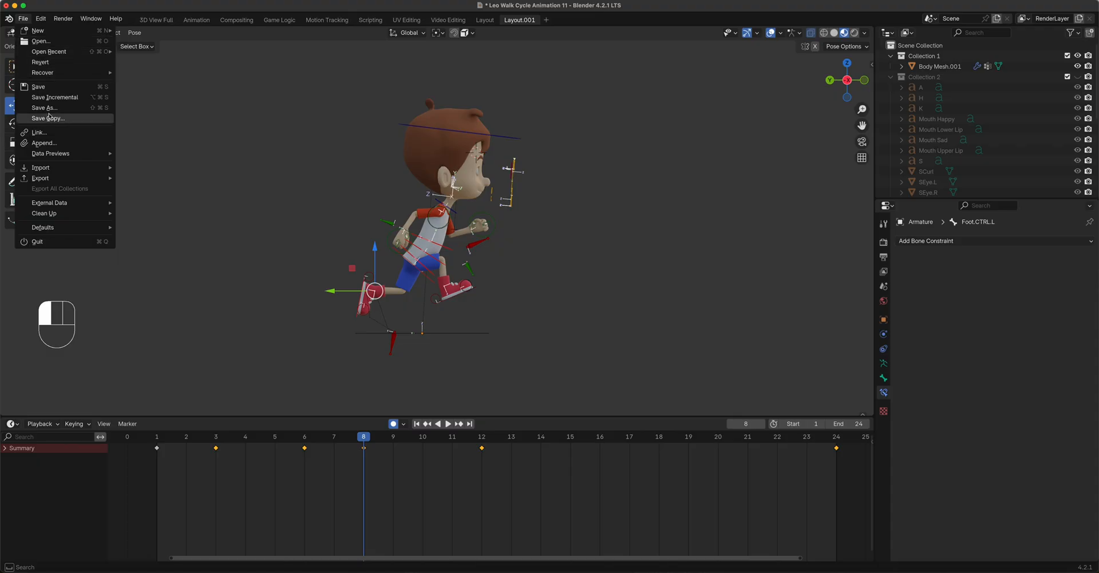
{"action": "left_click", "coordinate": [51, 112]}
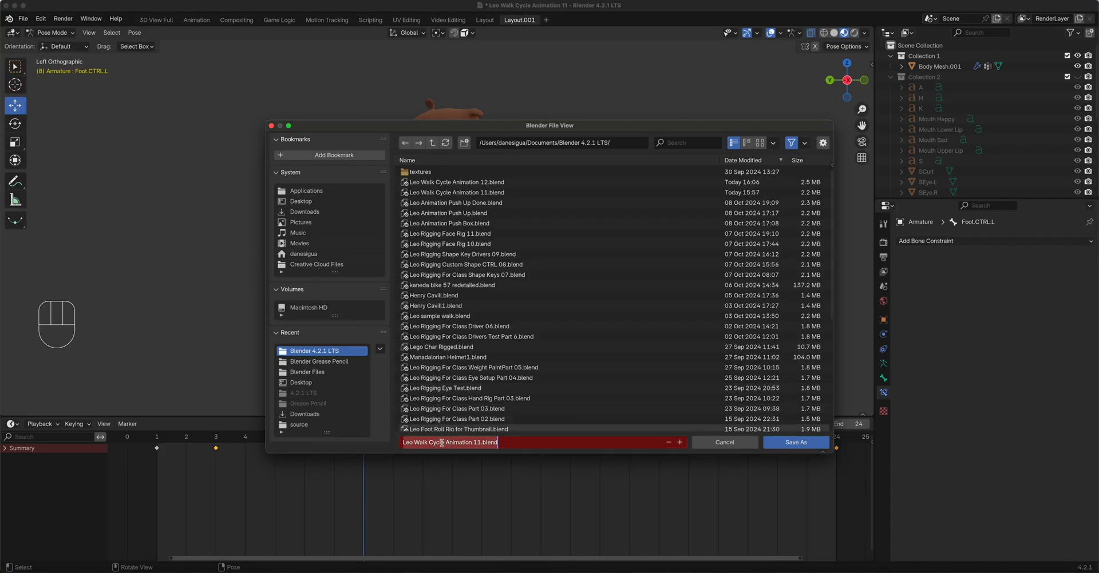
{"action": "left_click", "coordinate": [428, 443]}
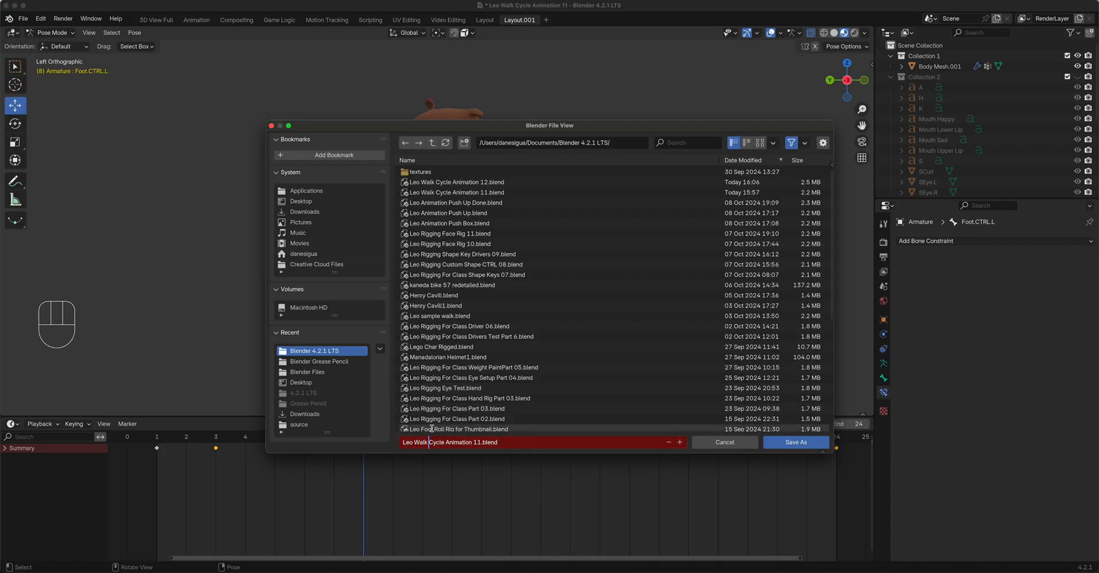
{"action": "key", "text": "BackSpace"}
{"action": "key", "text": "BackSpace"}
{"action": "key", "text": "BackSpace"}
{"action": "key", "text": "BackSpace"}
{"action": "key", "text": "BackSpace"}
{"action": "type", "text": "Run"}
{"action": "left_click", "coordinate": [801, 442]}
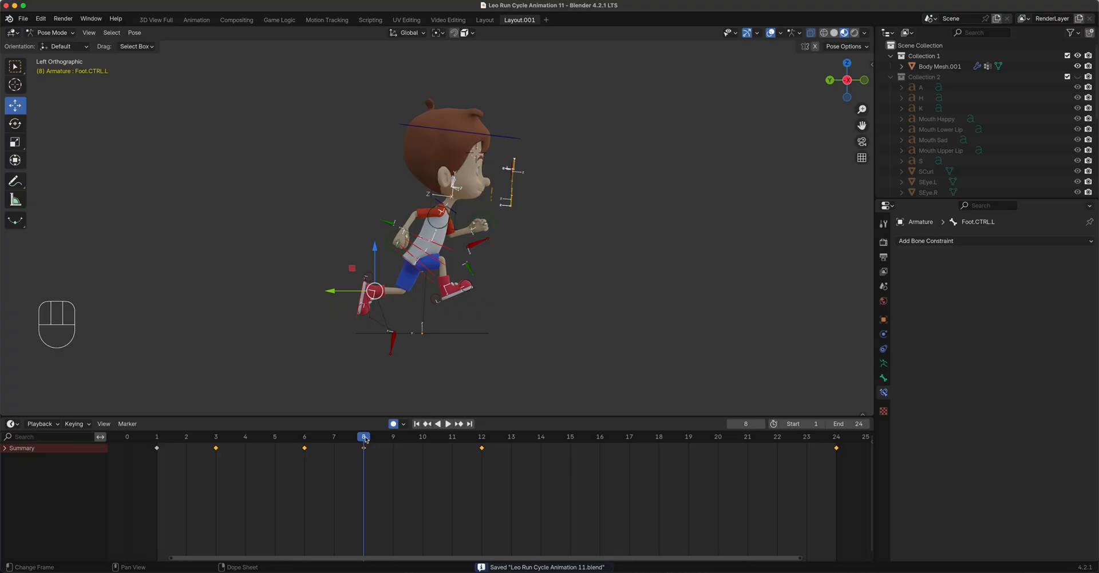
- Go to frame 10 and lower Hand.CTRL.L and Hand.CTRL.R together by about 0.07 along the global Z axis
{"action": "left_click_drag", "start_coordinate": [365, 439], "coordinate": [414, 443]}
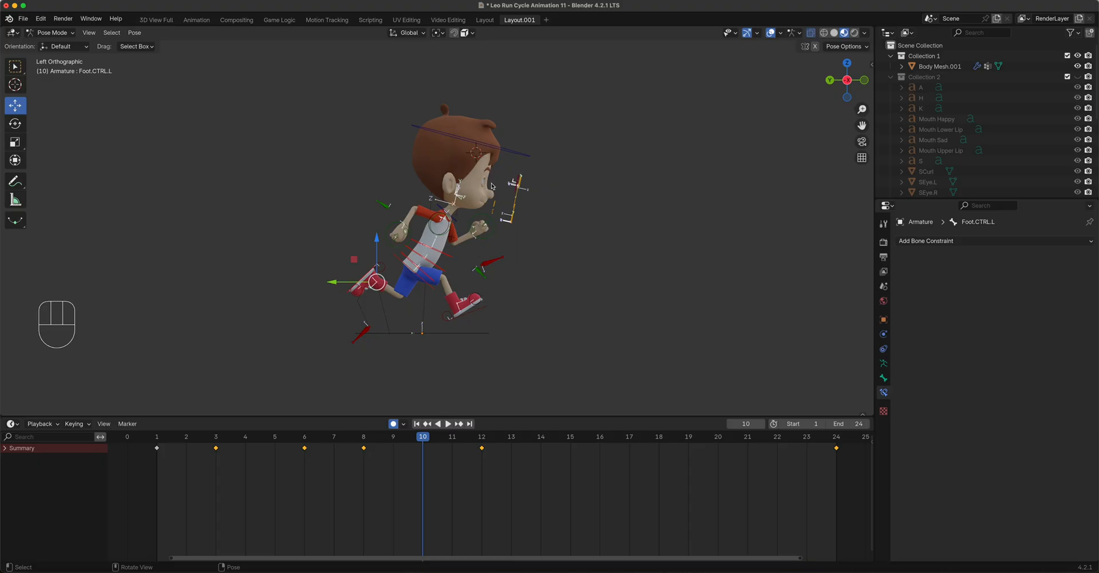
{"action": "scroll", "coordinate": [435, 277], "scroll_direction": "up", "scroll_amount": 2}
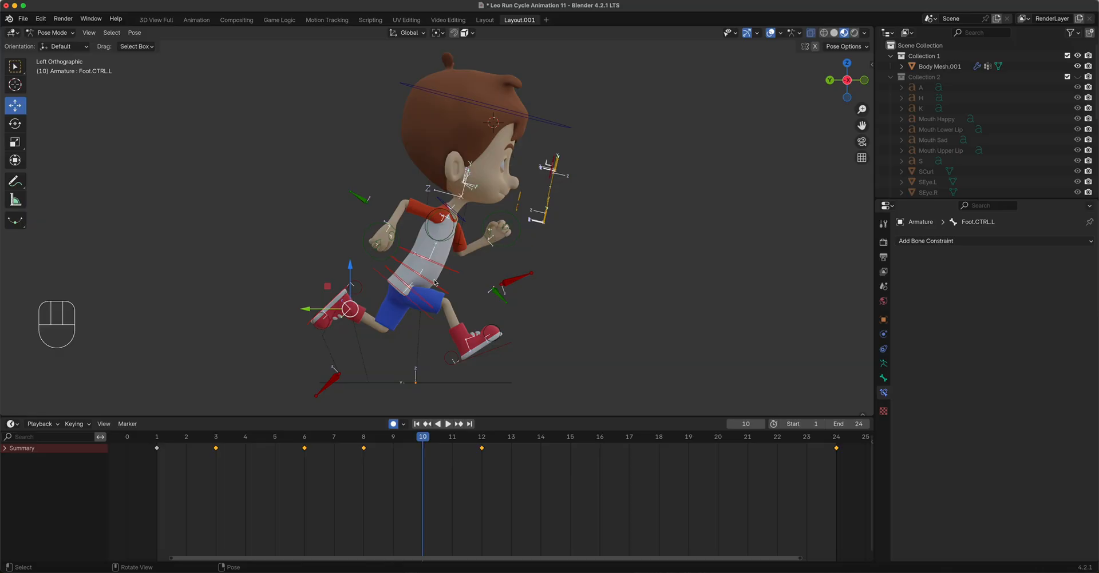
{"action": "left_click", "coordinate": [432, 316]}
{"action": "left_click", "coordinate": [502, 252], "text": "shift"}
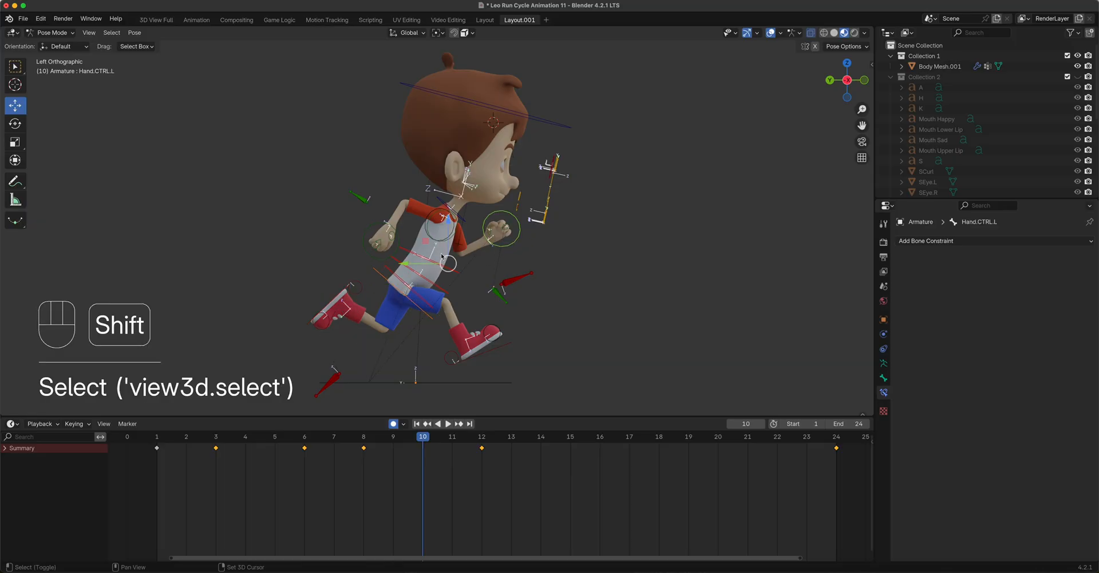
{"action": "left_click", "coordinate": [439, 221]}
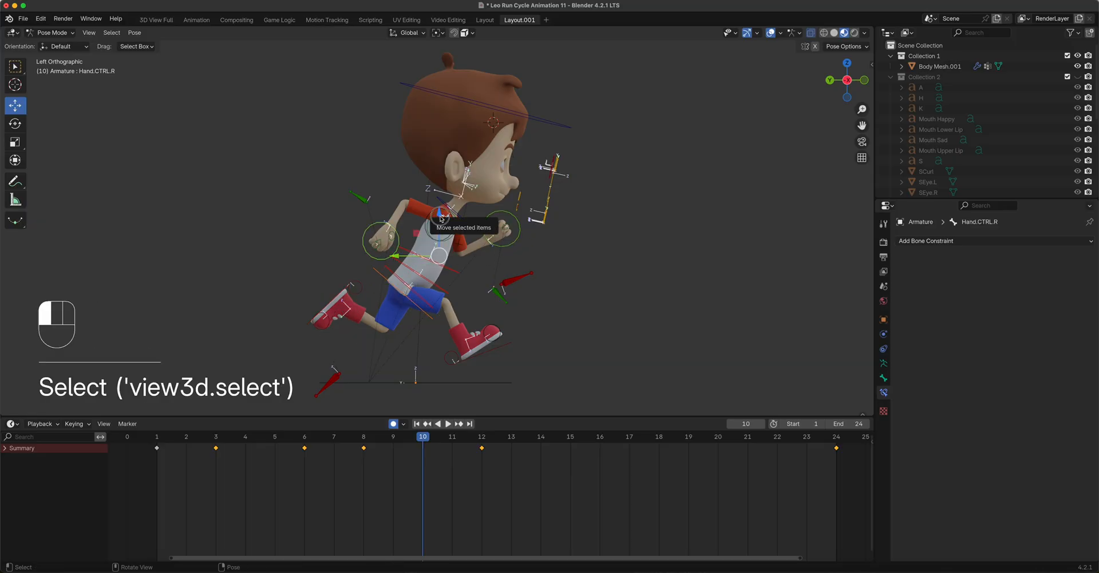
{"action": "key", "text": "g"}
{"action": "key", "text": "z"}
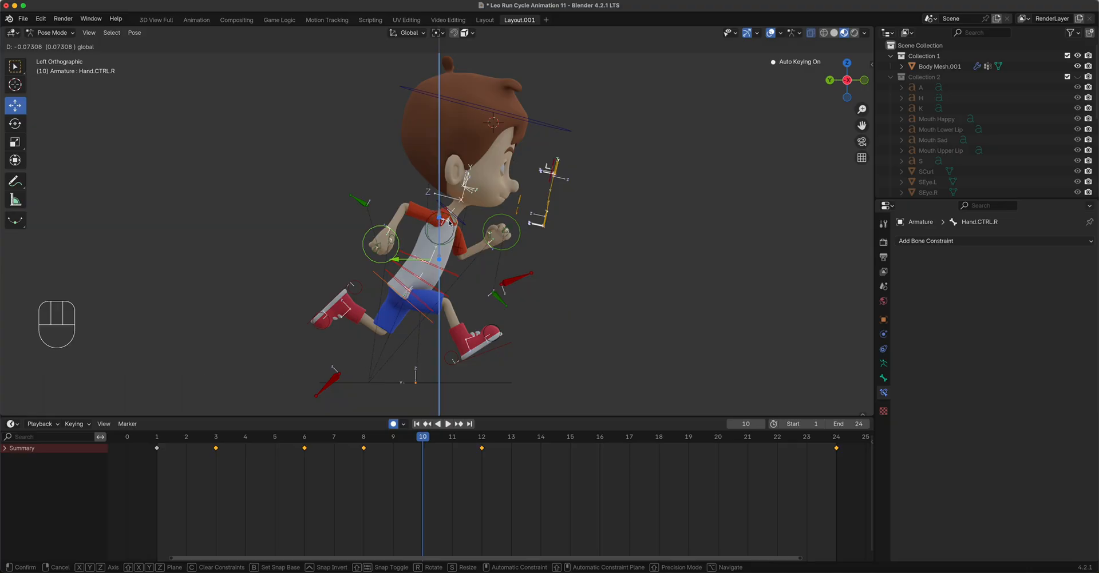
{"action": "left_click", "coordinate": [479, 239]}
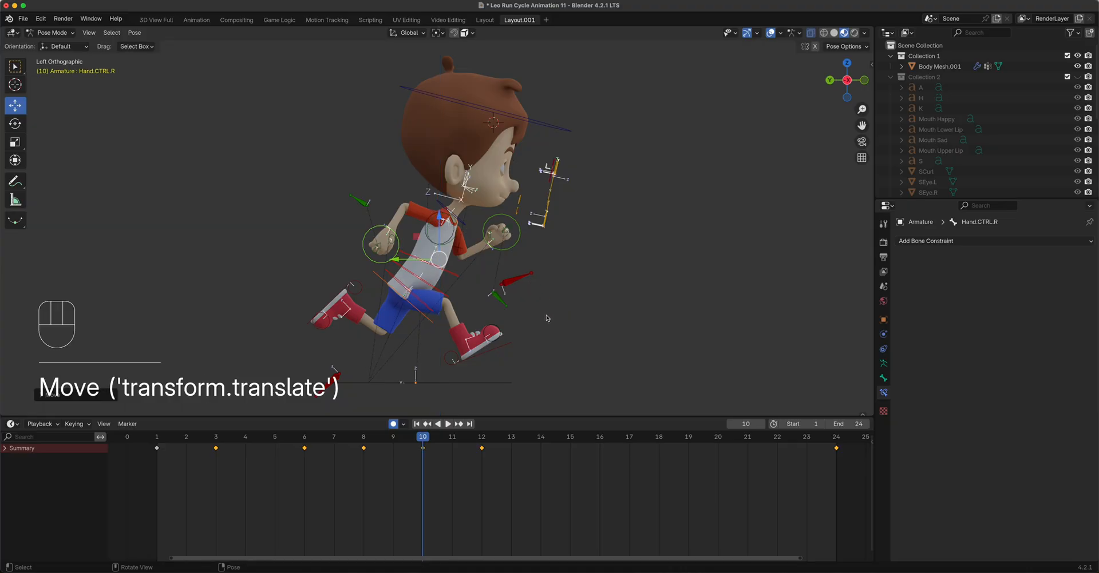
- Move Foot.CTRL.R about 0.15 forward and 0.15 down on frame 10, tilt its toe upward, and fine-tune its position
{"action": "left_click", "coordinate": [492, 357]}
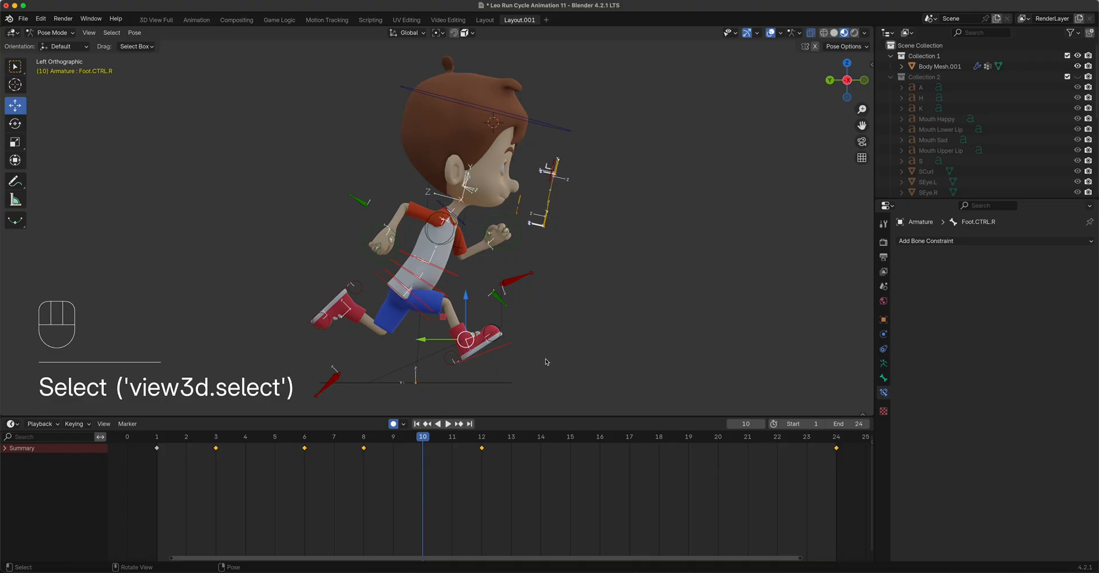
{"action": "key", "text": "r"}
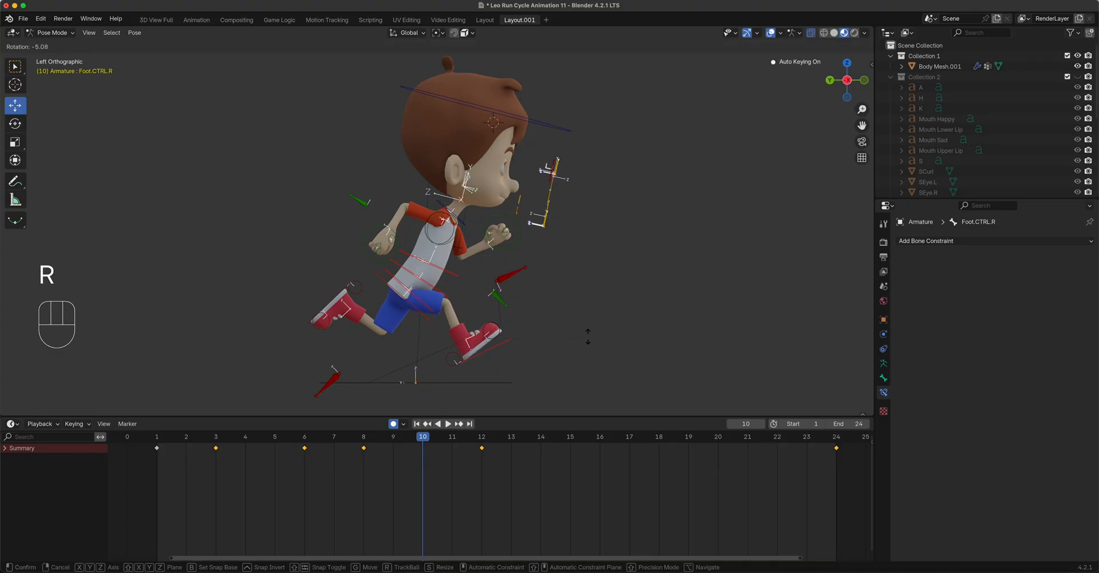
{"action": "right_click", "coordinate": [554, 348]}
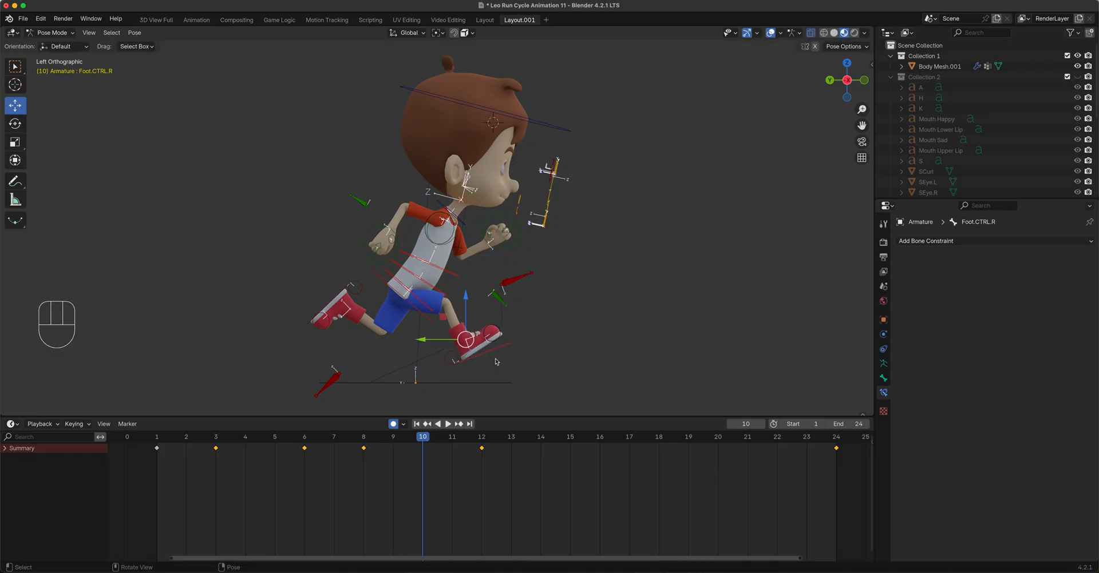
{"action": "key", "text": "g"}
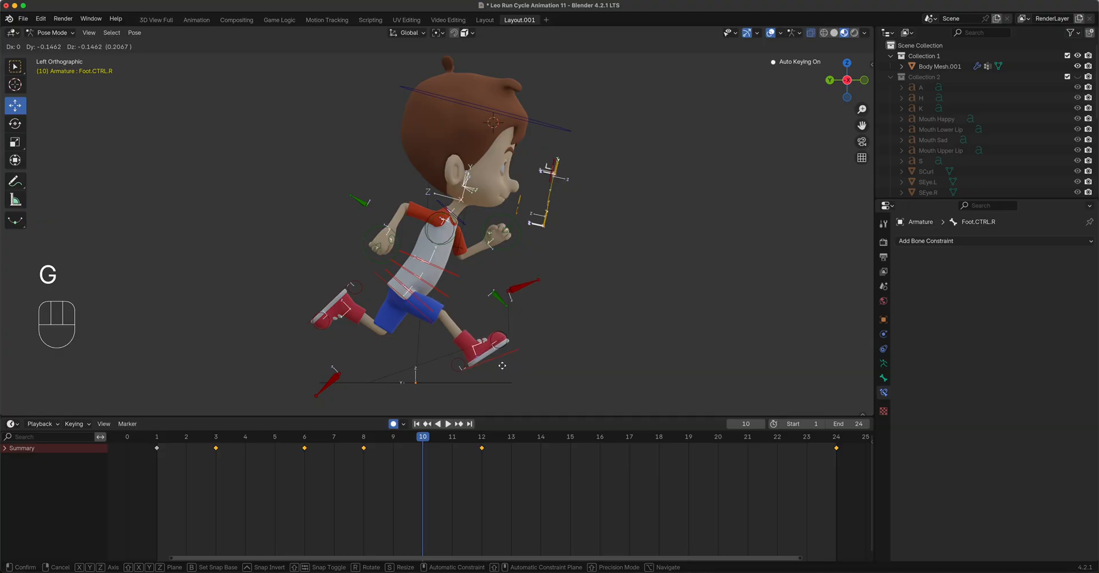
{"action": "left_click", "coordinate": [564, 375]}
{"action": "key", "text": "r"}
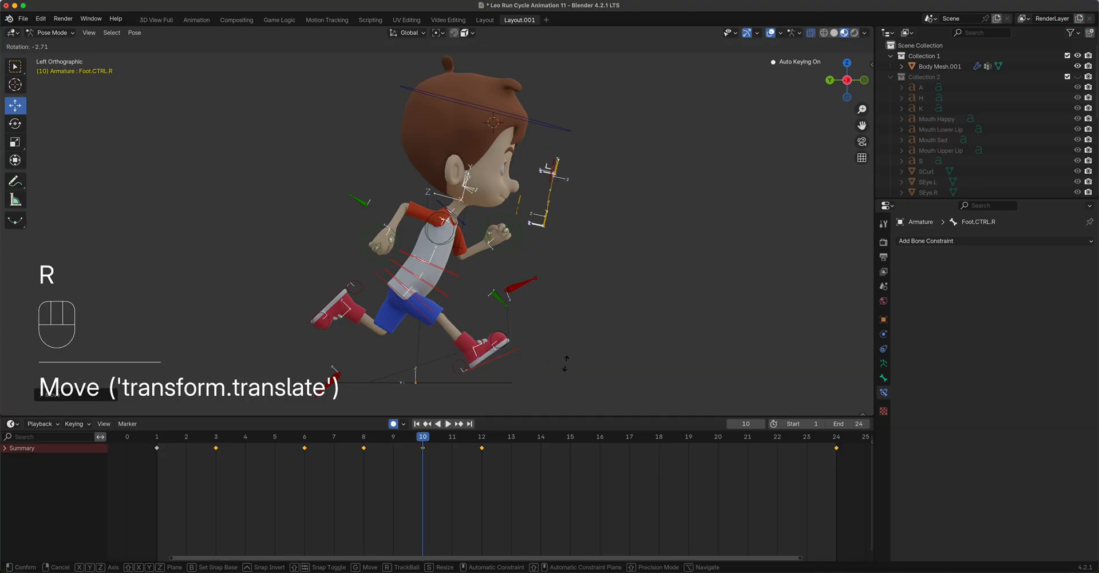
{"action": "left_click", "coordinate": [558, 348]}
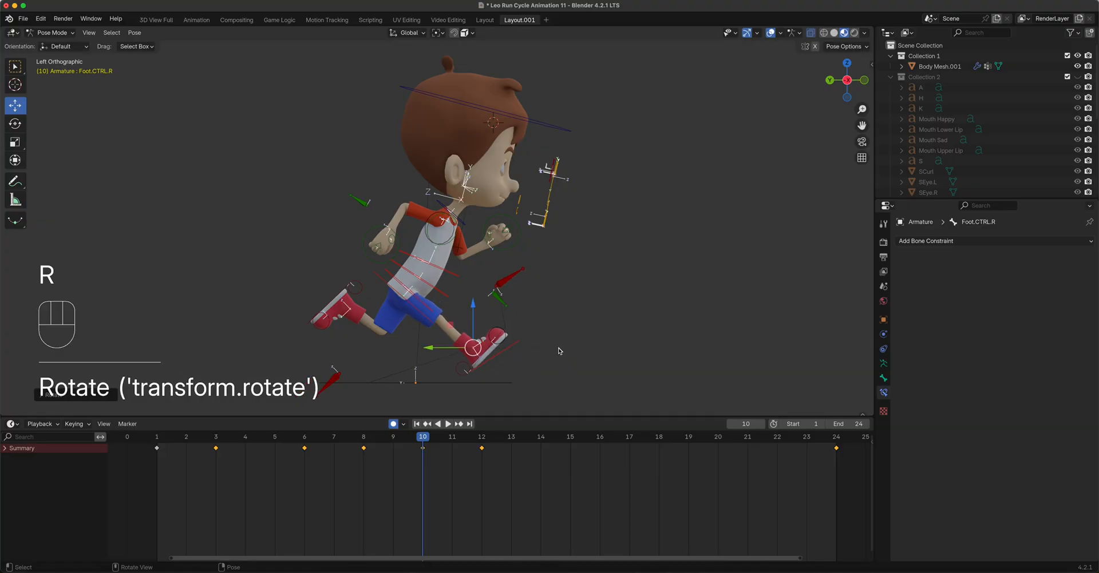
{"action": "key", "text": "g"}
{"action": "left_click", "coordinate": [555, 352]}
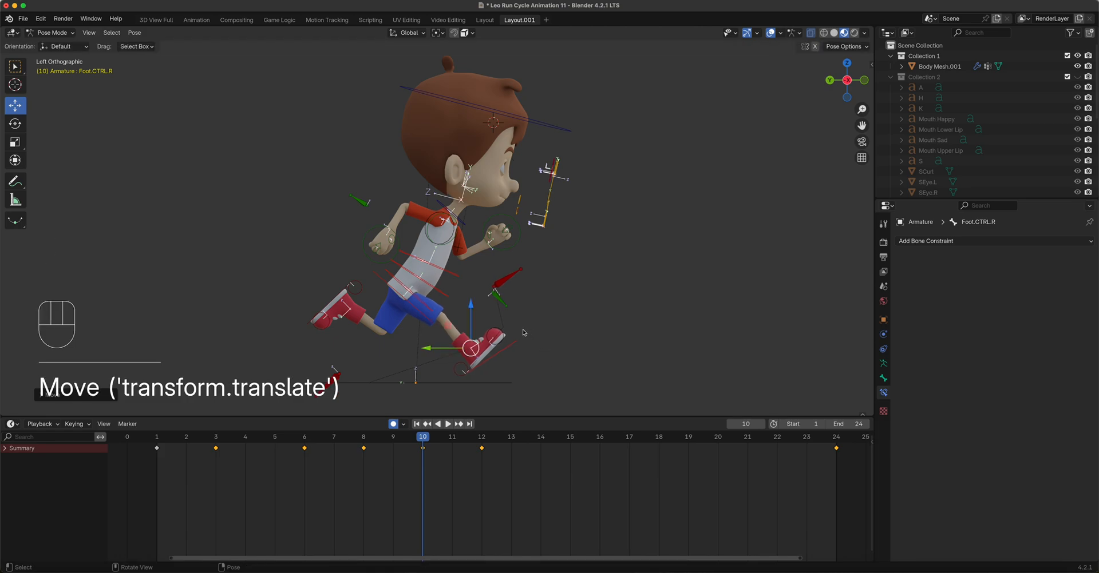
- Move Foot.CTRL.L about 0.57 forward and 0.19 up on frame 10
{"action": "left_click", "coordinate": [329, 308]}
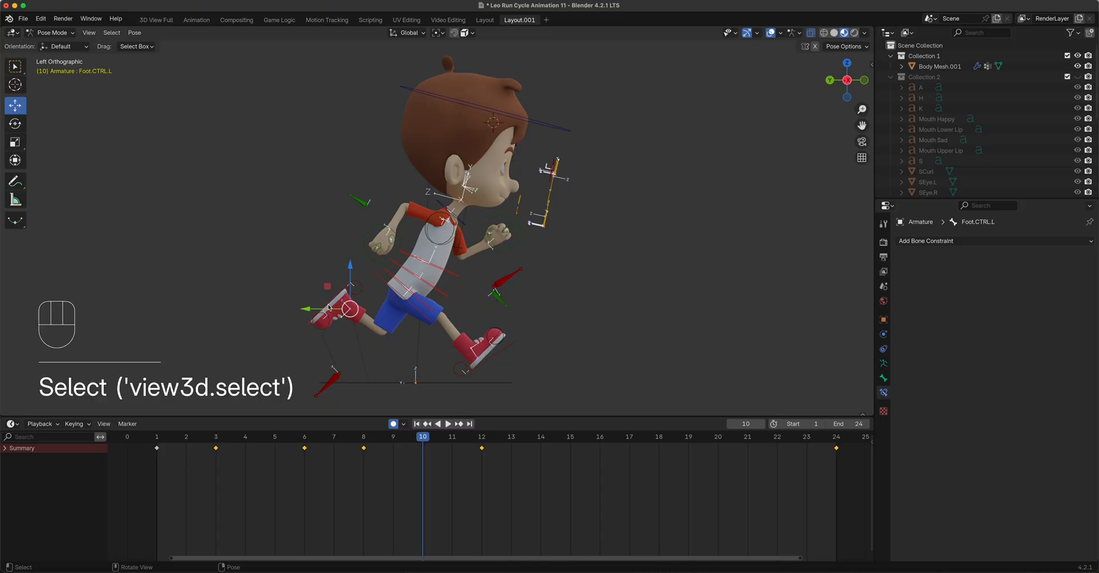
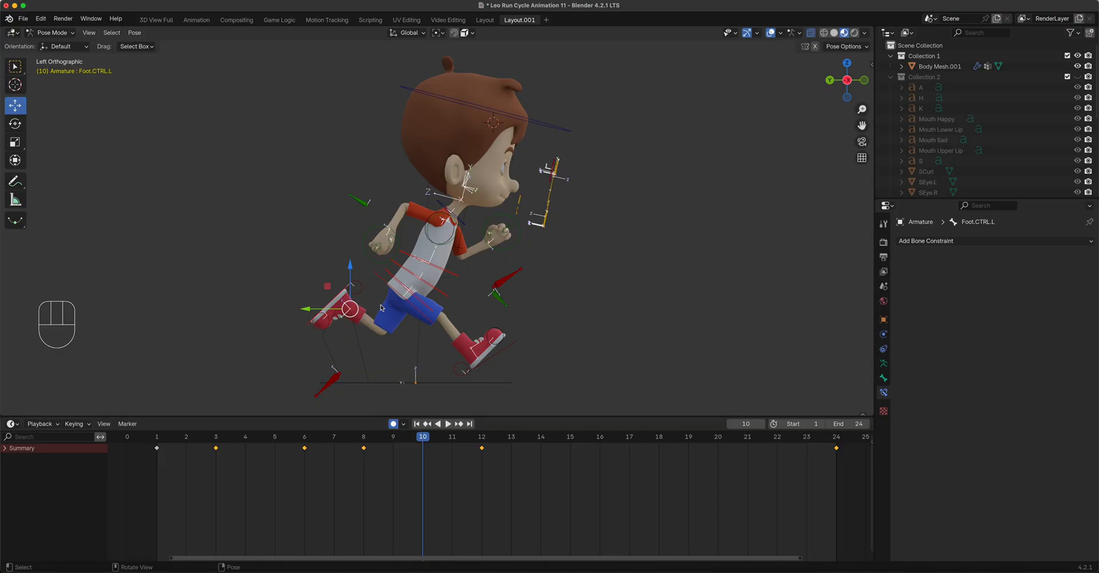
{"action": "key", "text": "g"}
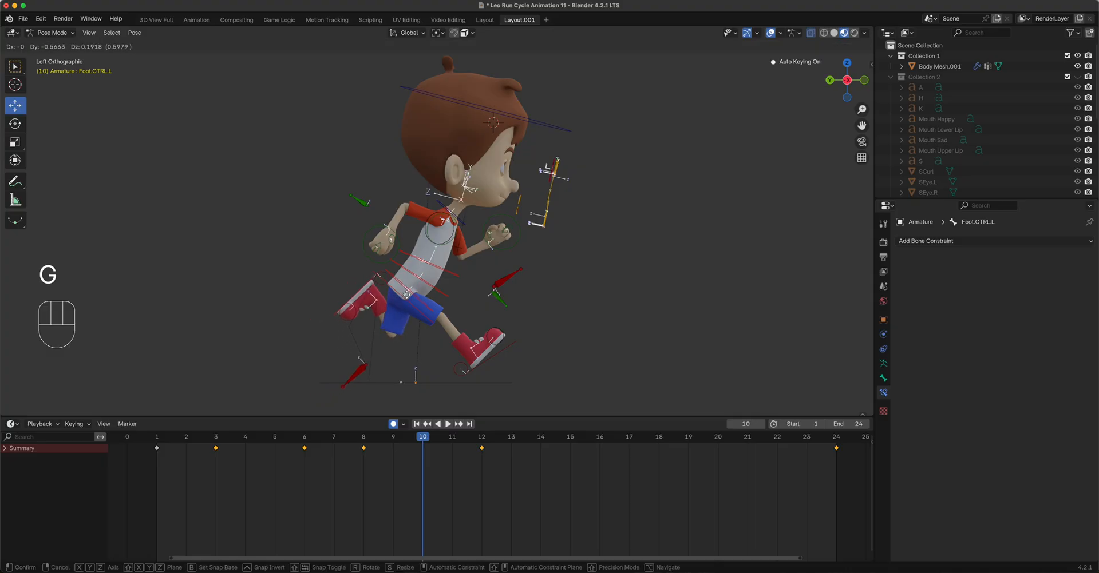
{"action": "left_click", "coordinate": [406, 294]}
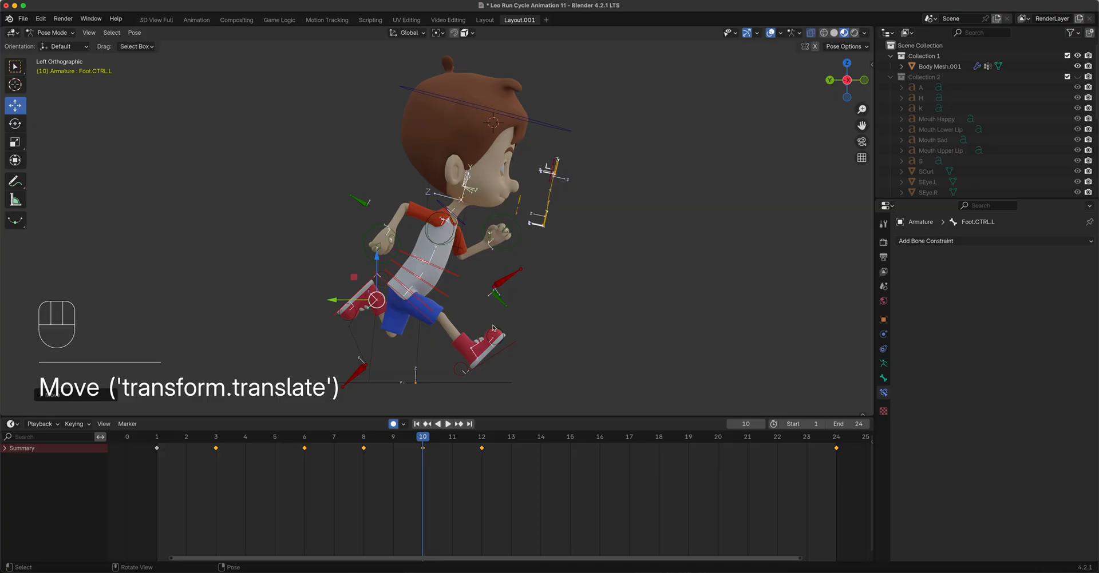
- Move Hand.CTRL.L about 0.3 forward on frame 10, then swing Hand.CTRL.R farther back and rotate it
{"action": "left_click", "coordinate": [507, 255]}
{"action": "key", "text": "g"}
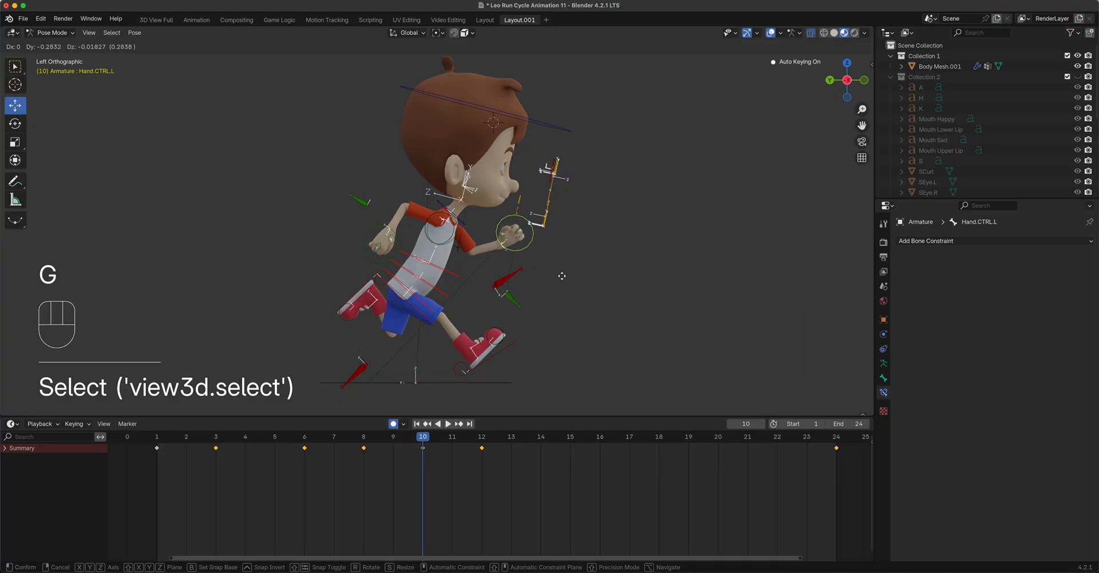
{"action": "left_click", "coordinate": [562, 275]}
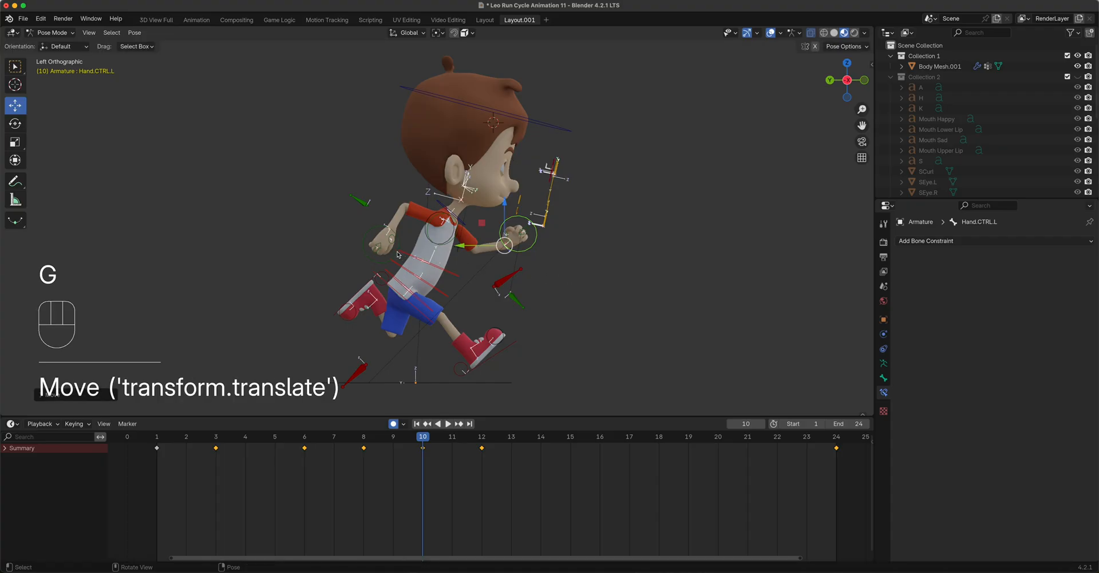
{"action": "left_click", "coordinate": [377, 247]}
{"action": "key", "text": "r"}
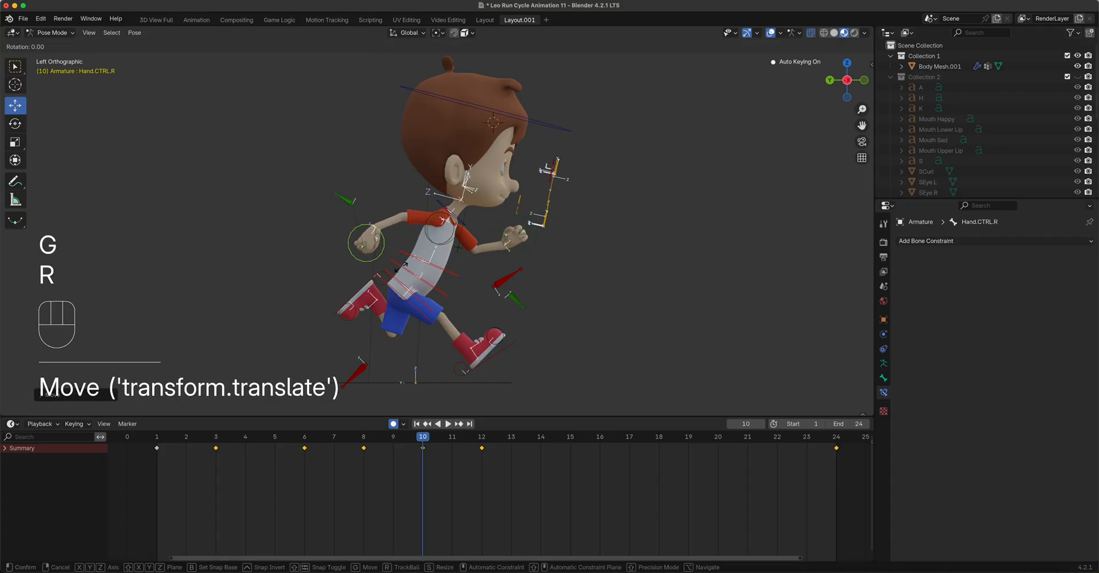
{"action": "left_click", "coordinate": [375, 281]}
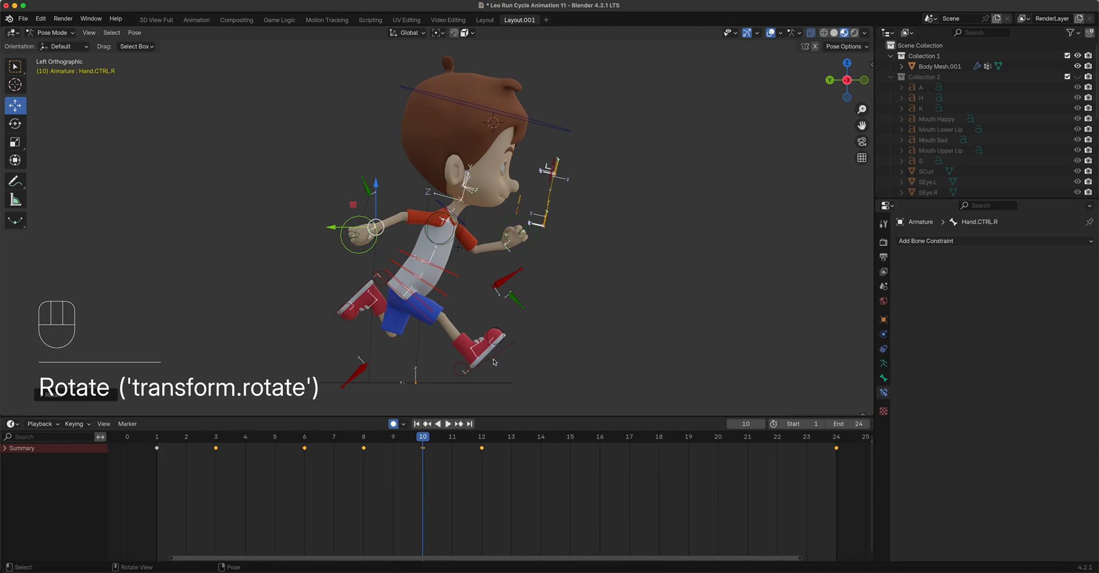
- Insert a Location & Rotation keyframe for all bones of the rig on frame 10
{"action": "key", "text": "a"}
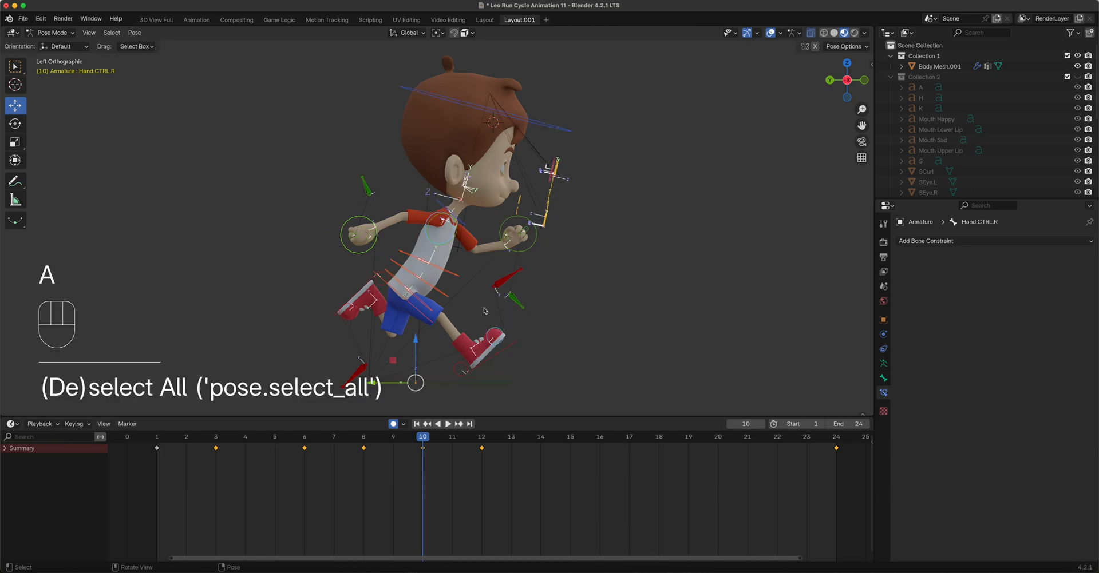
{"action": "key", "text": "k"}
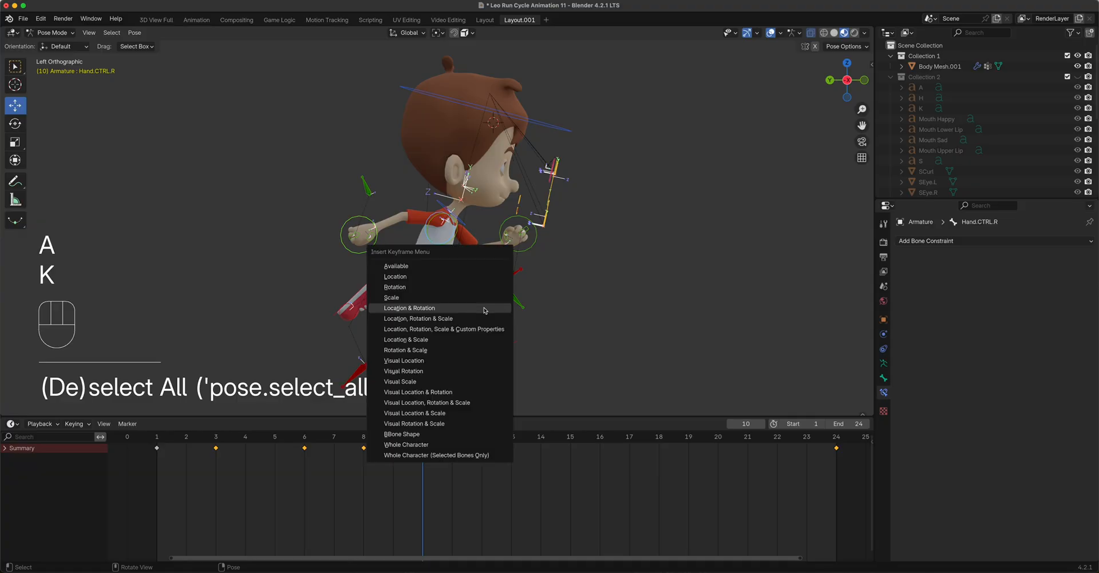
{"action": "left_click", "coordinate": [483, 309]}
- Return to frame 8, lower Hip_COG.CTRL very slightly, and raise Foot.CTRL.L a little
{"action": "left_click_drag", "start_coordinate": [424, 444], "coordinate": [356, 464]}
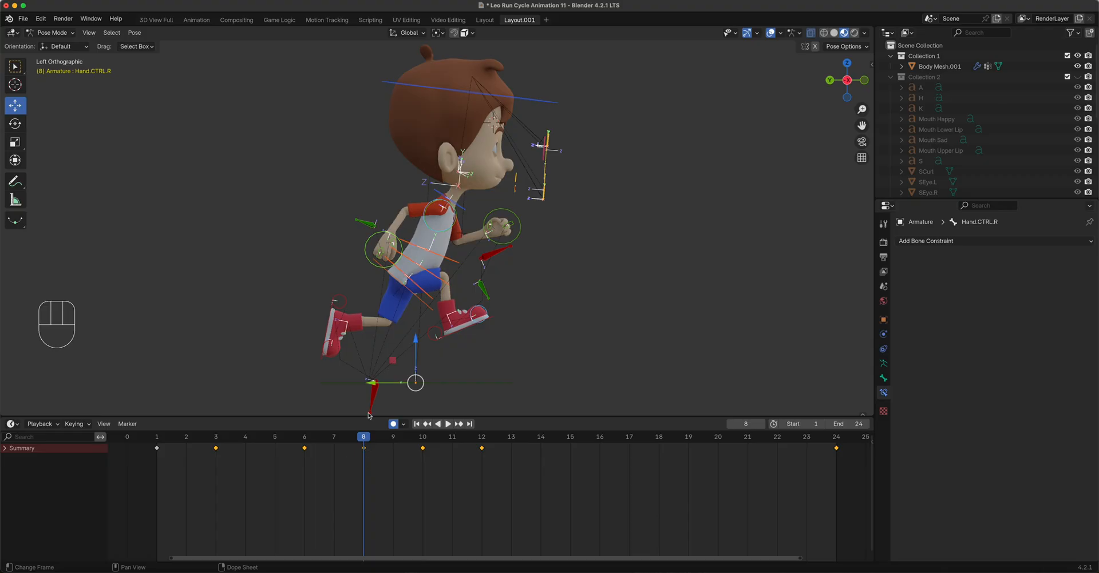
{"action": "left_click", "coordinate": [418, 303]}
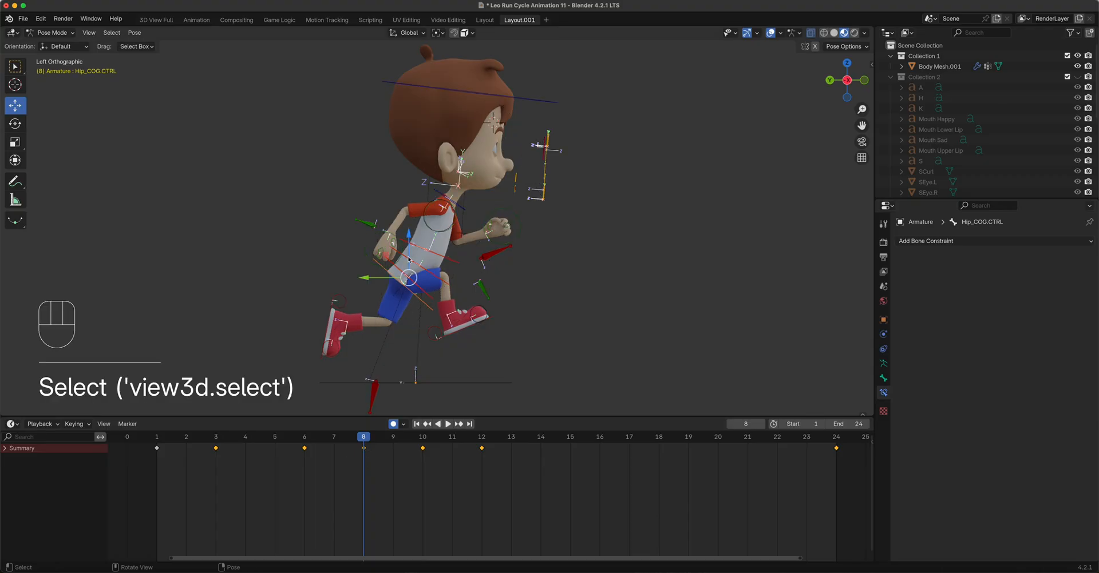
{"action": "left_click_drag", "start_coordinate": [409, 235], "coordinate": [409, 236]}
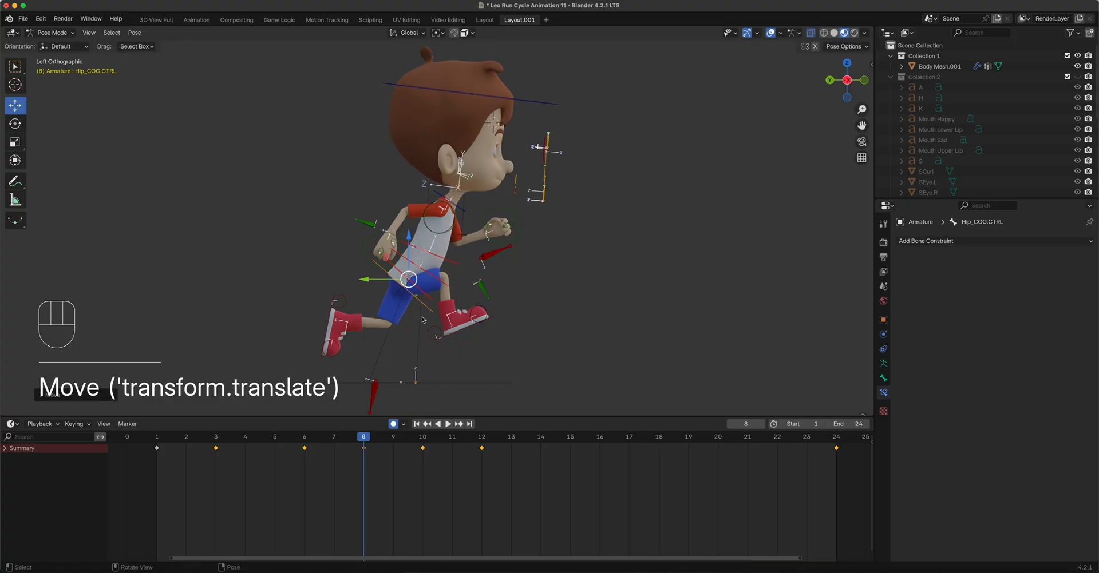
{"action": "mouse_move", "coordinate": [358, 442]}
{"action": "left_mouse_down"}
{"action": "mouse_move", "coordinate": [303, 447]}
{"action": "mouse_move", "coordinate": [363, 446]}
{"action": "left_mouse_up"}
{"action": "left_click", "coordinate": [327, 325]}
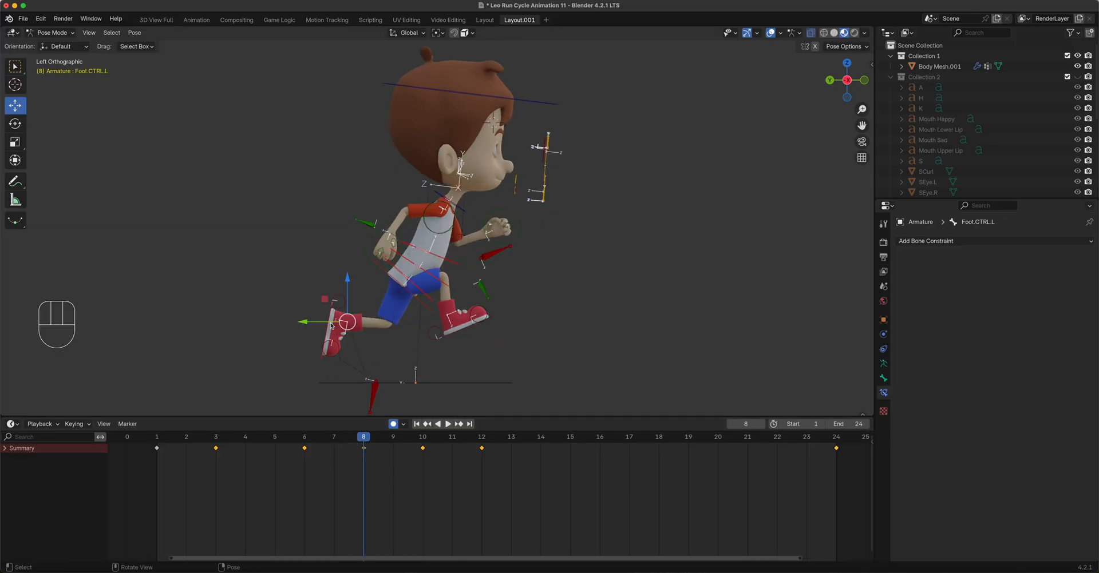
{"action": "left_click_drag", "start_coordinate": [348, 284], "coordinate": [349, 270]}
- Play the run cycle and scrub between frames 1 and 12 to review the motion of the first half
{"action": "left_click", "coordinate": [325, 440]}
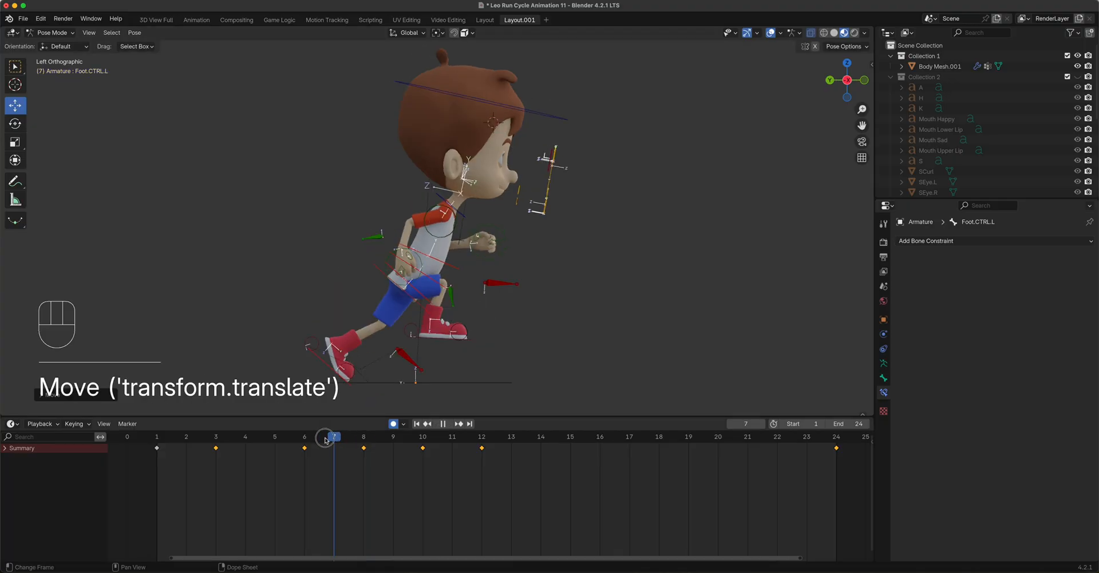
{"action": "left_click_drag", "start_coordinate": [325, 440], "coordinate": [164, 466]}
{"action": "key", "text": "space"}
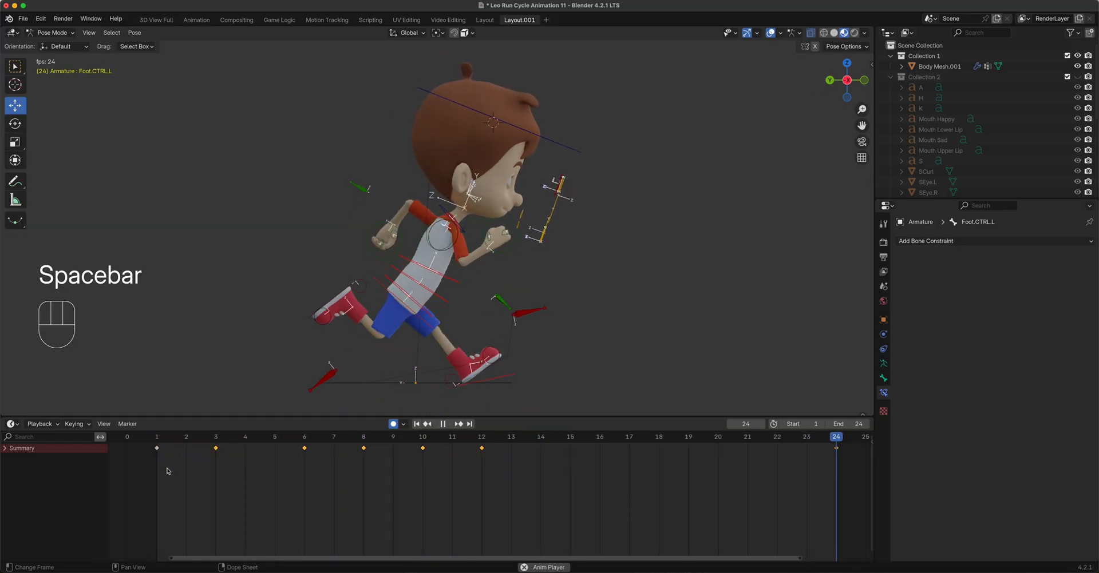
{"action": "key", "text": "space"}
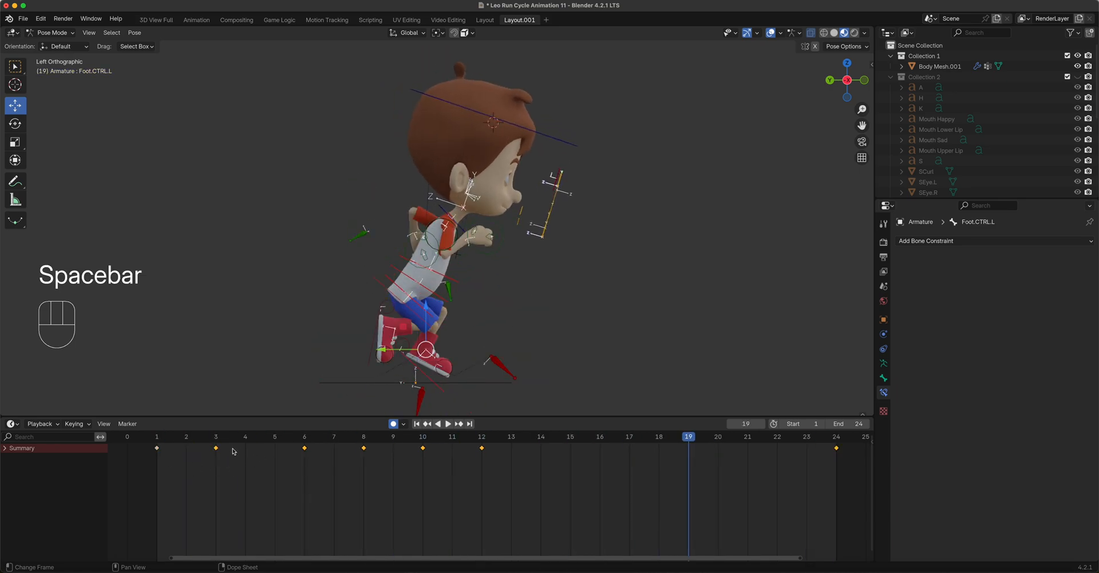
{"action": "left_click_drag", "start_coordinate": [152, 439], "coordinate": [478, 444]}
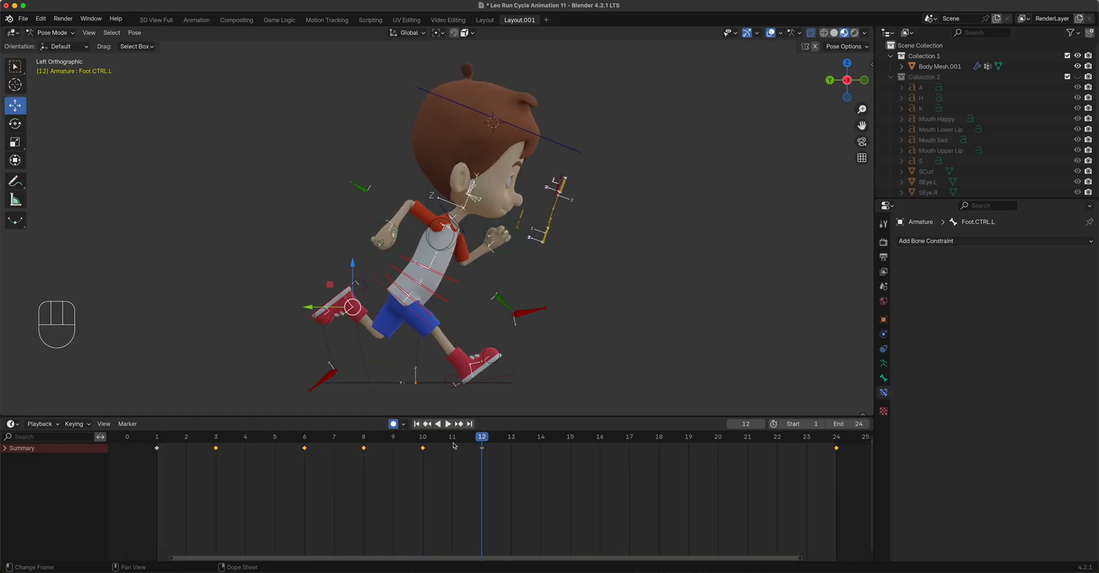
- Select only the frame 3 keyframe in the timeline and move the playhead to frame 14
{"action": "left_click", "coordinate": [275, 479]}
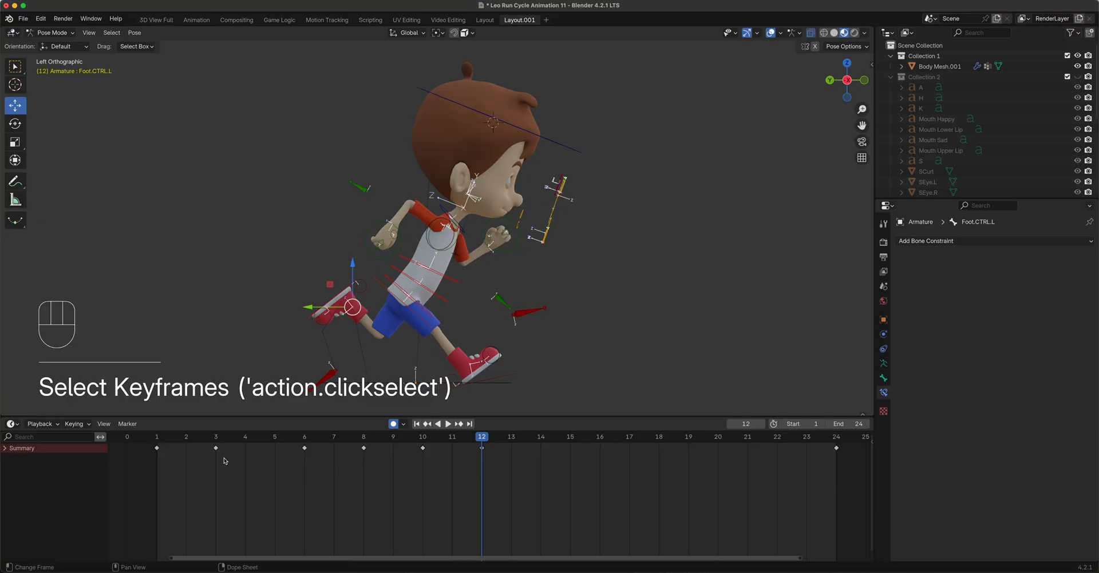
{"action": "left_click_drag", "start_coordinate": [225, 461], "coordinate": [215, 450]}
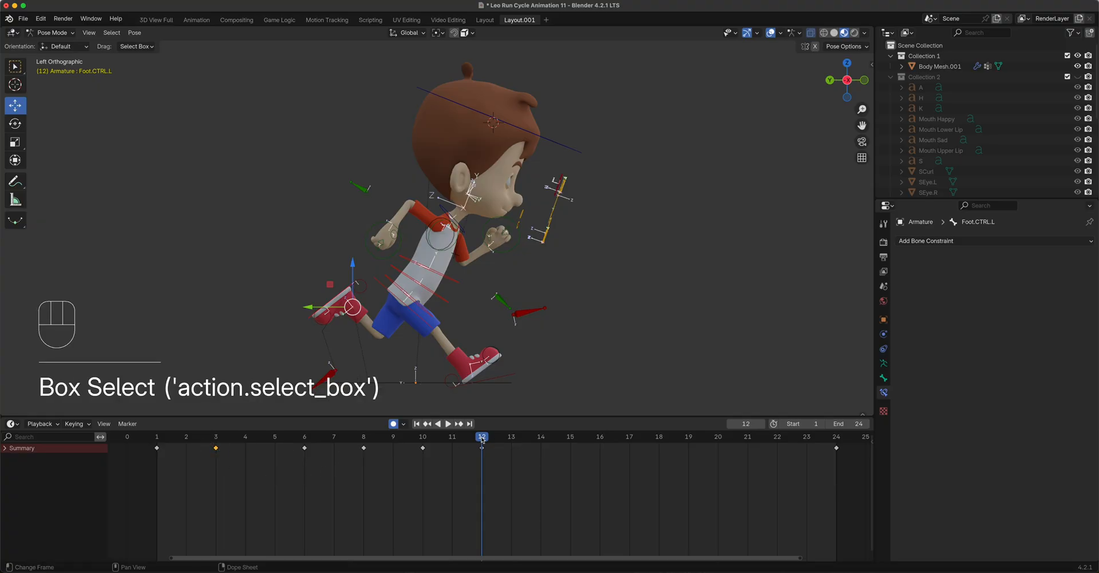
{"action": "key", "text": "space"}
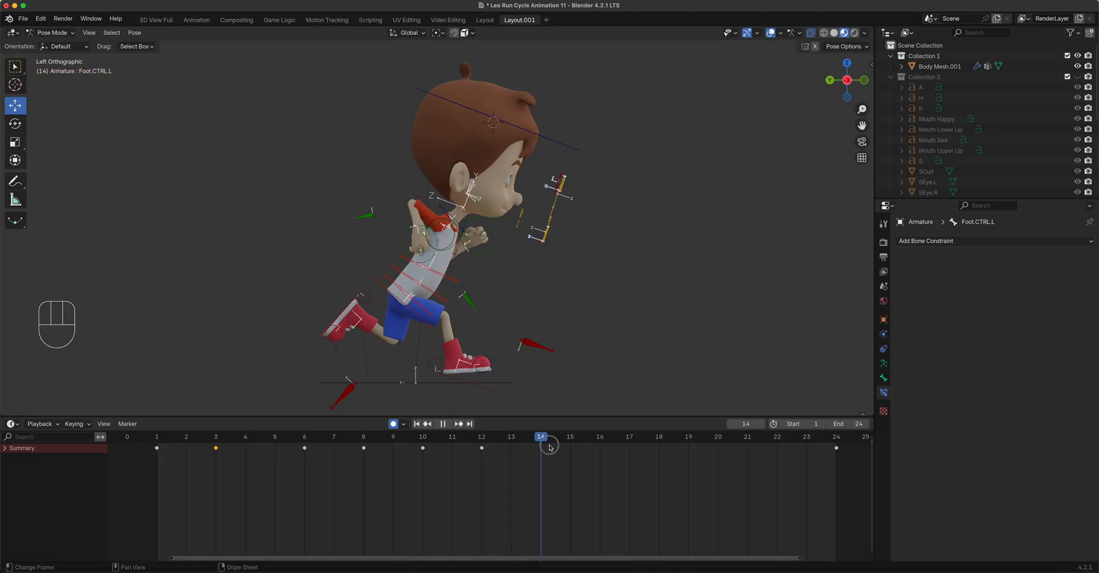
{"action": "left_click_drag", "start_coordinate": [564, 449], "coordinate": [548, 450]}
{"action": "key", "text": "space"}
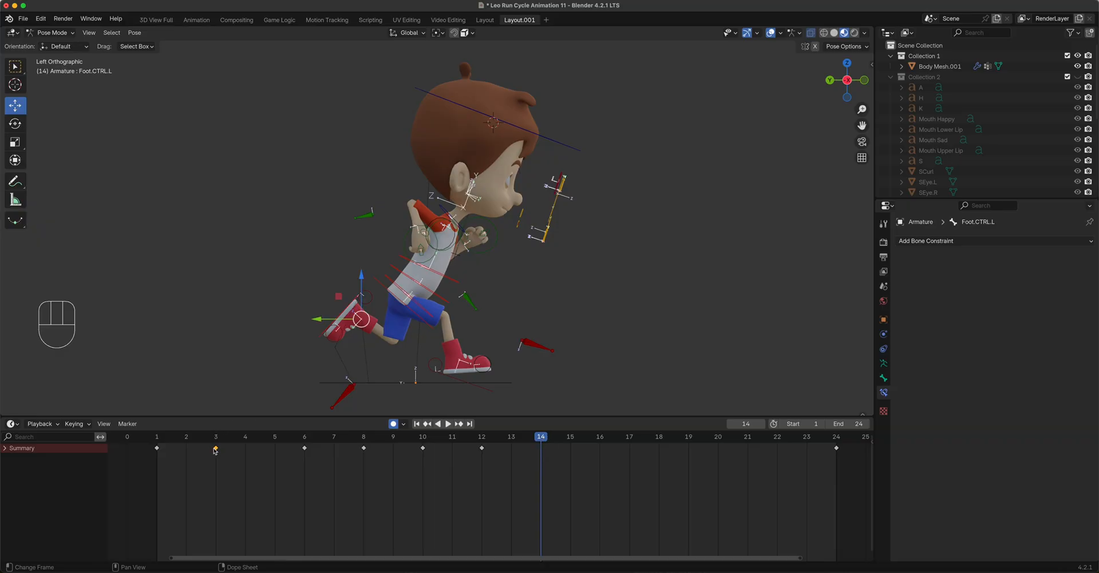
{"action": "left_click", "coordinate": [135, 33]}
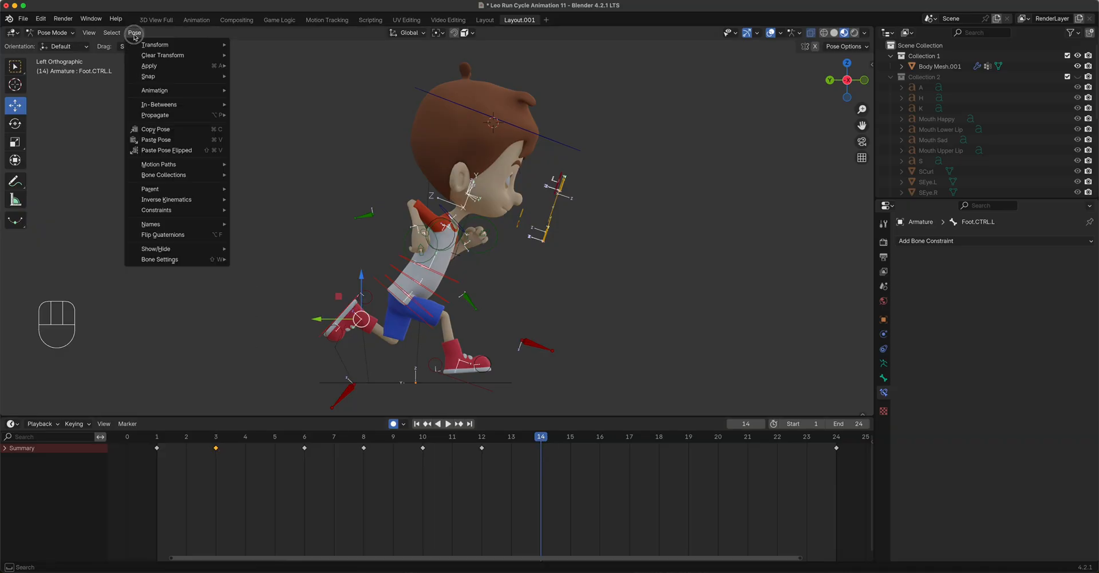
{"action": "left_click", "coordinate": [166, 129]}
{"action": "left_click", "coordinate": [135, 33]}
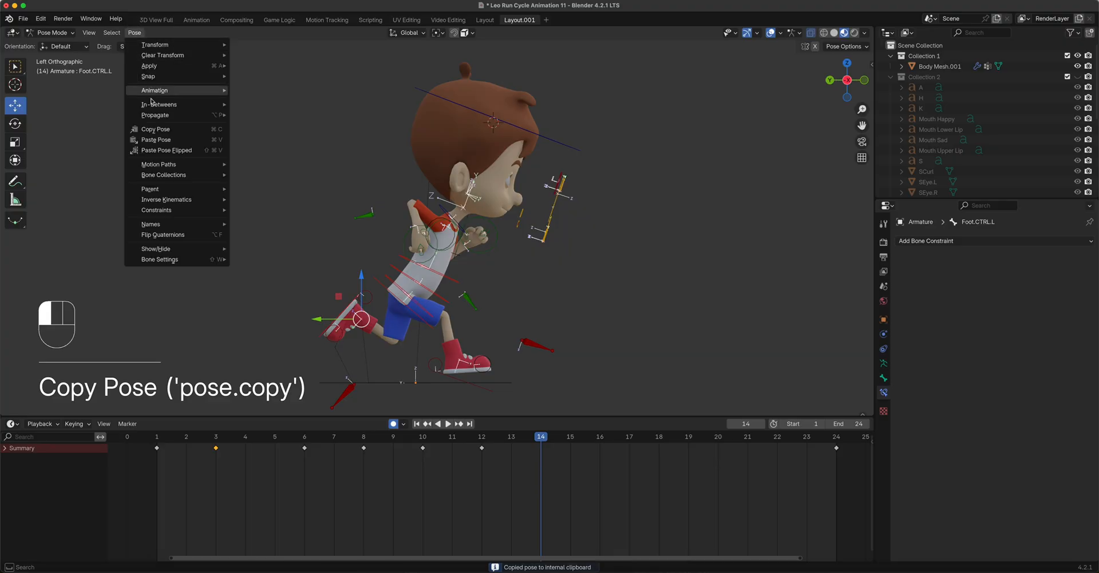
{"action": "left_click", "coordinate": [165, 151]}
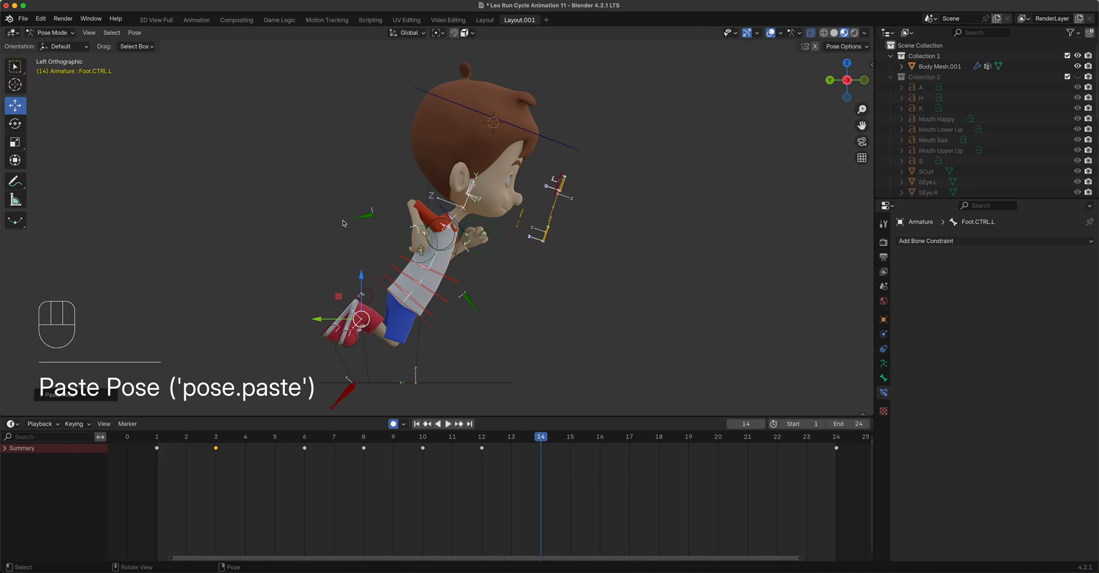
{"action": "key", "text": "super+z"}
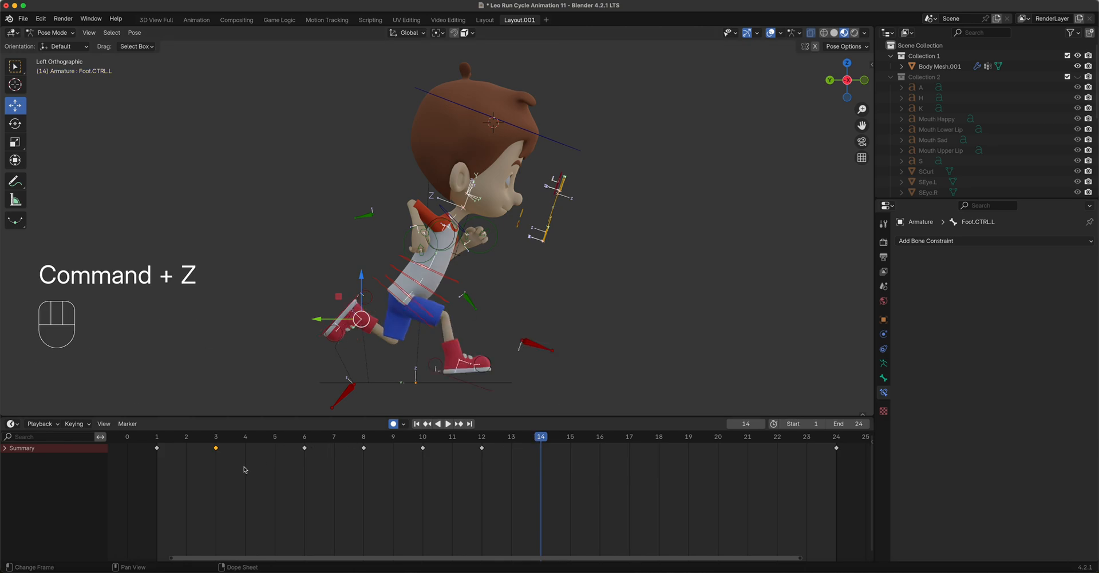
- Select all bones of the rig, show the Armature channels with ArmatureAction collapsed, and select the keyframes on frame 3
{"action": "left_click_drag", "start_coordinate": [244, 470], "coordinate": [184, 434]}
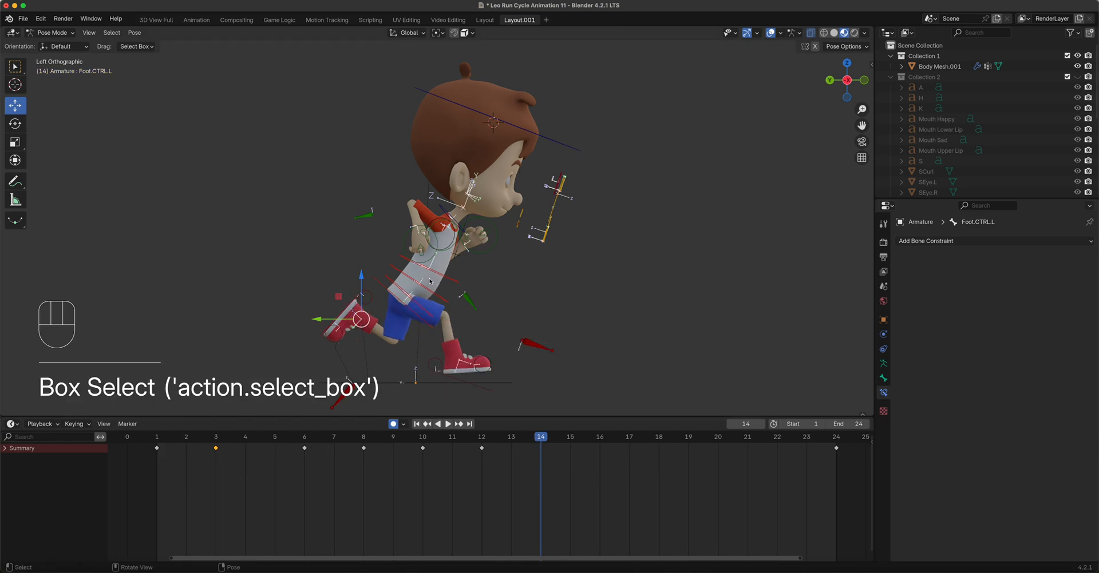
{"action": "key", "text": "a"}
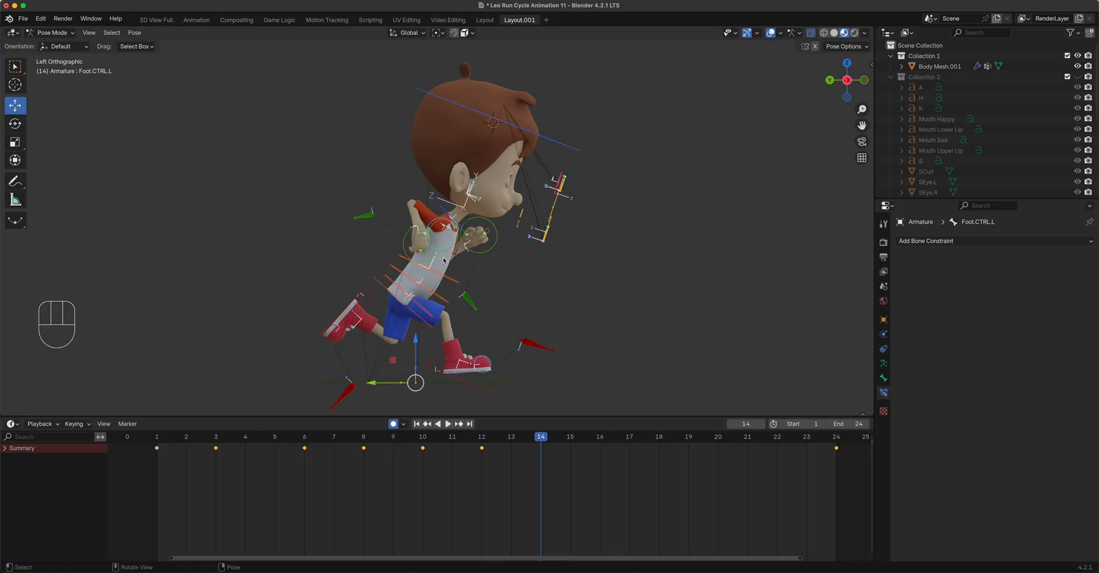
{"action": "left_click", "coordinate": [7, 450]}
{"action": "key", "text": "Home"}
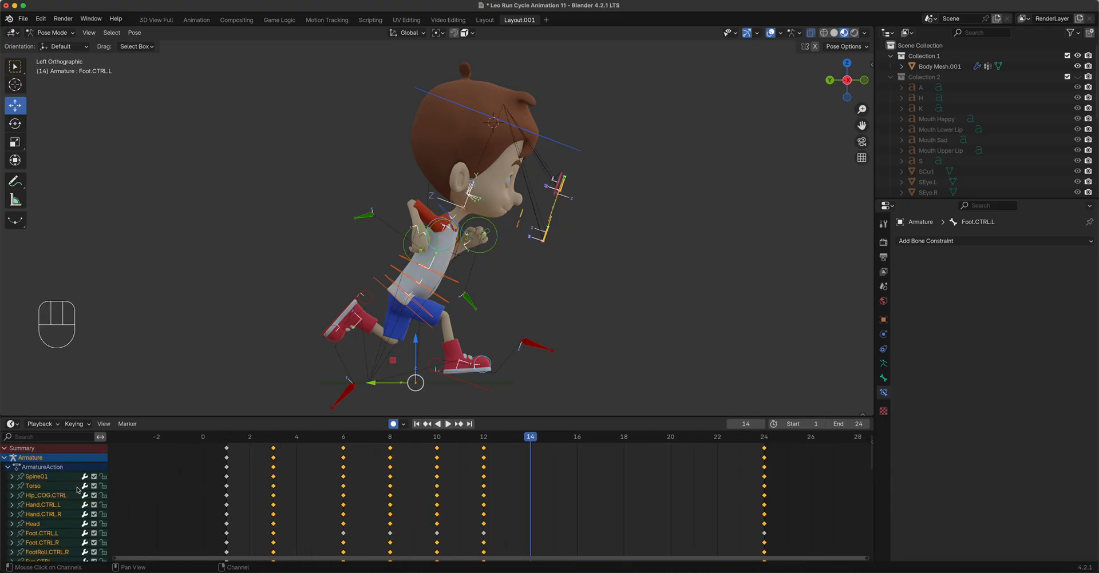
{"action": "left_click", "coordinate": [7, 468]}
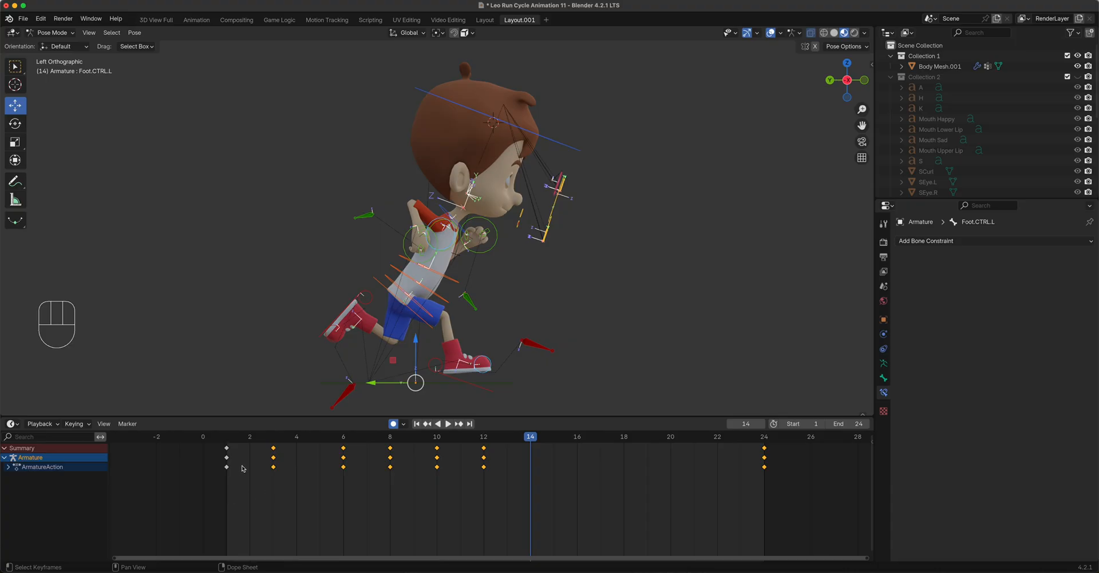
{"action": "left_click_drag", "start_coordinate": [288, 486], "coordinate": [246, 426]}
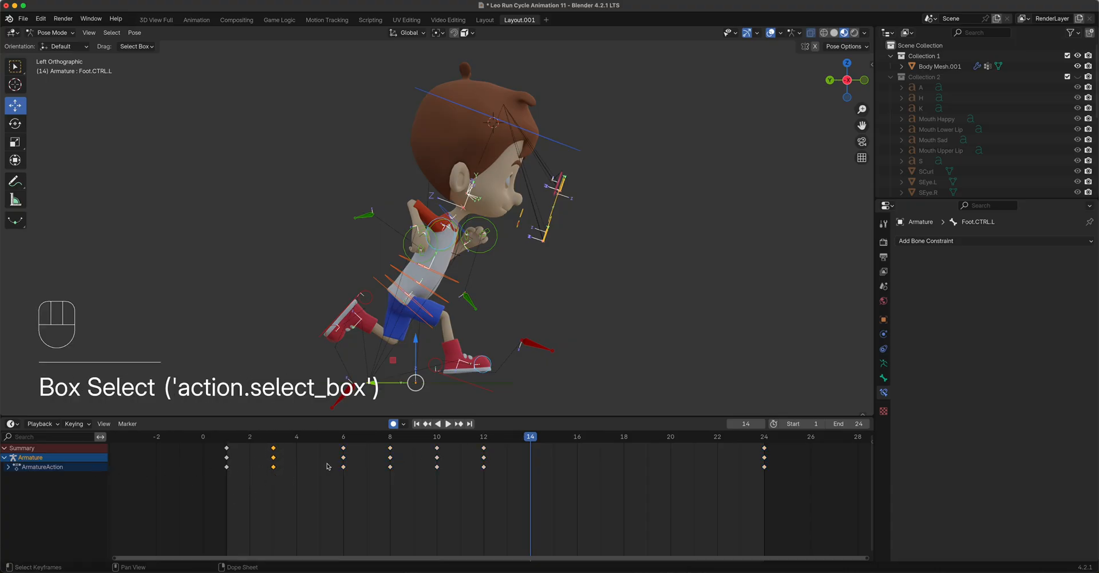
- Copy the current pose of all bones, paste it flipped on frame 14, and compare it with frames 12 and 3
{"action": "left_click", "coordinate": [142, 35]}
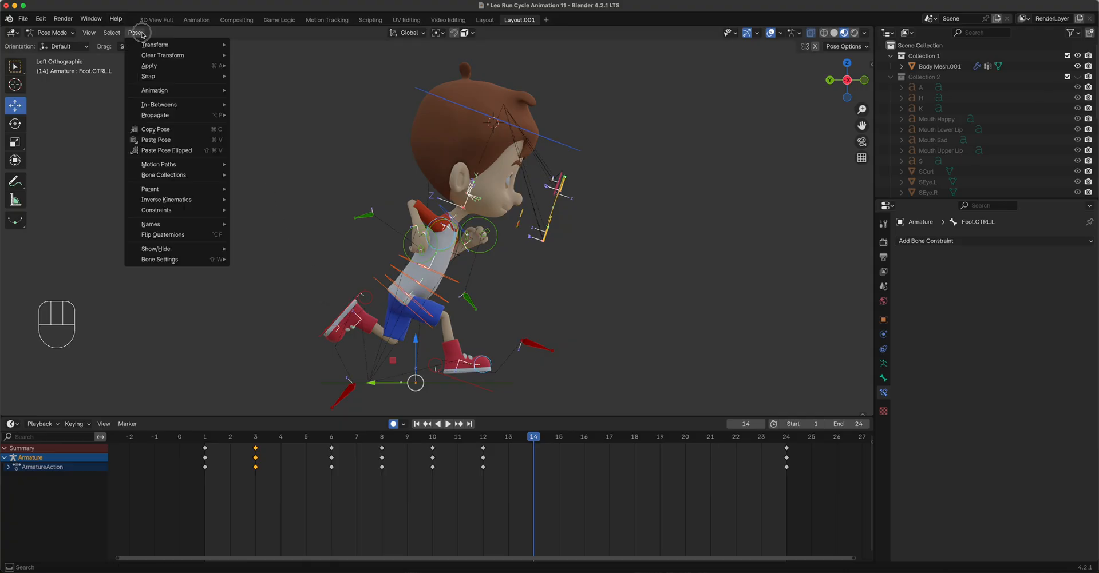
{"action": "left_click", "coordinate": [156, 129]}
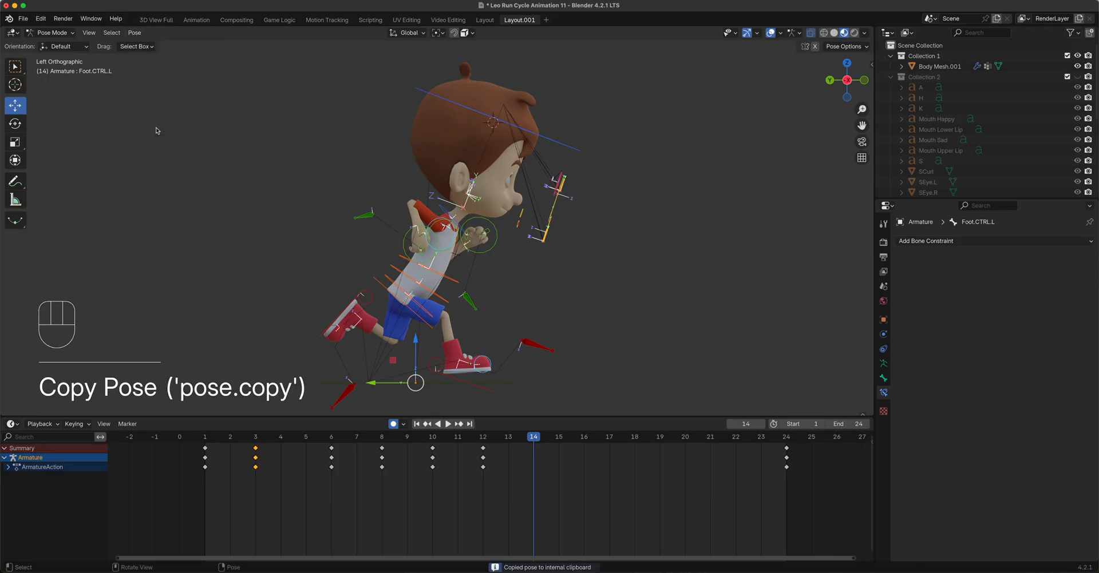
{"action": "mouse_move", "coordinate": [532, 444]}
{"action": "left_mouse_down"}
{"action": "mouse_move", "coordinate": [484, 444]}
{"action": "mouse_move", "coordinate": [530, 445]}
{"action": "left_mouse_up"}
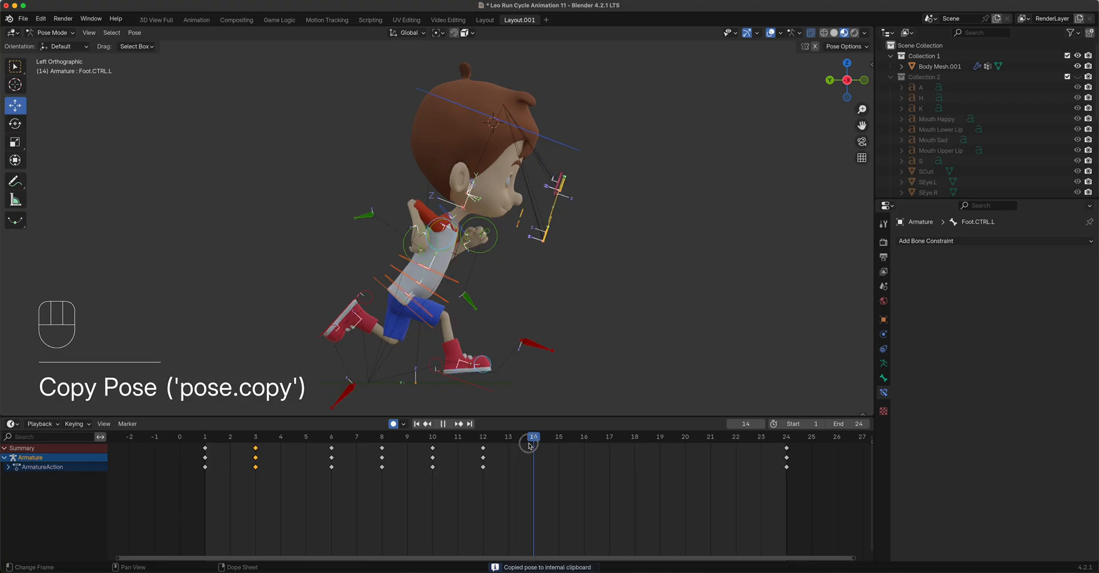
{"action": "left_click", "coordinate": [135, 32]}
{"action": "left_click", "coordinate": [169, 140]}
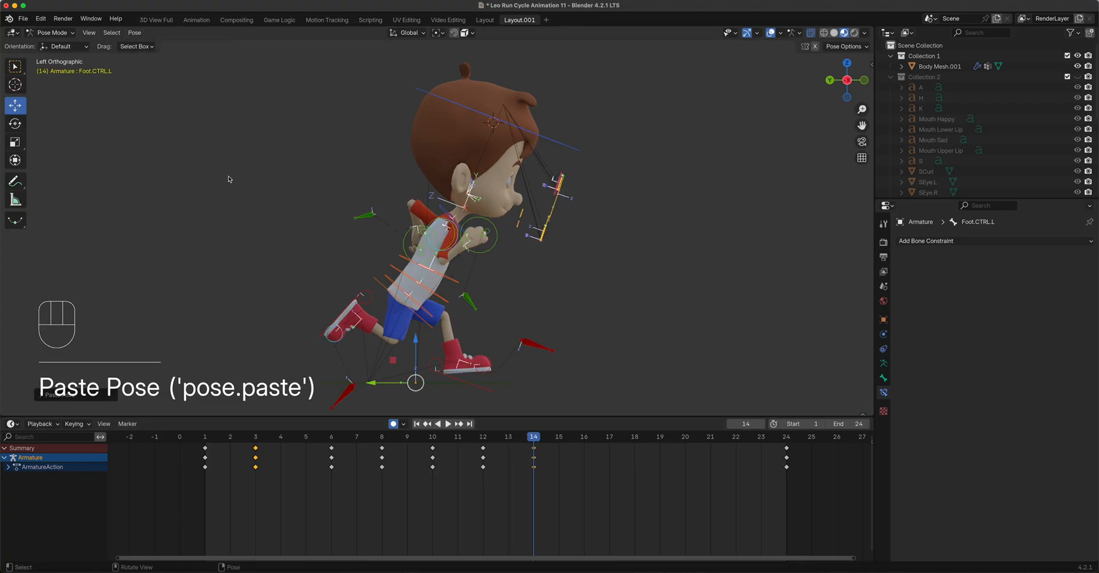
{"action": "left_click_drag", "start_coordinate": [537, 441], "coordinate": [498, 452]}
{"action": "left_click_drag", "start_coordinate": [489, 454], "coordinate": [487, 452]}
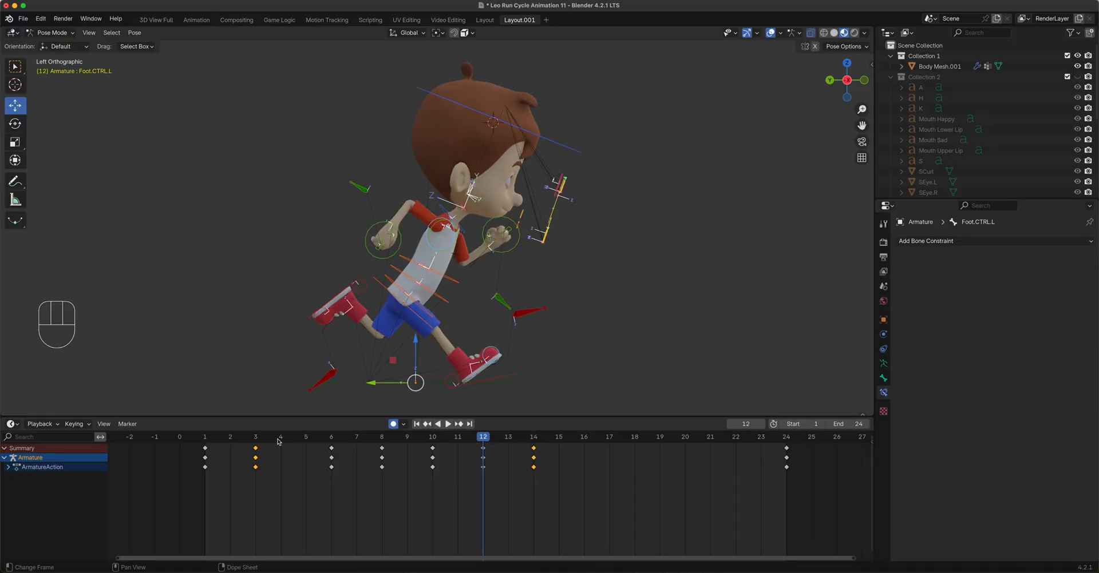
{"action": "left_click_drag", "start_coordinate": [206, 441], "coordinate": [264, 443]}
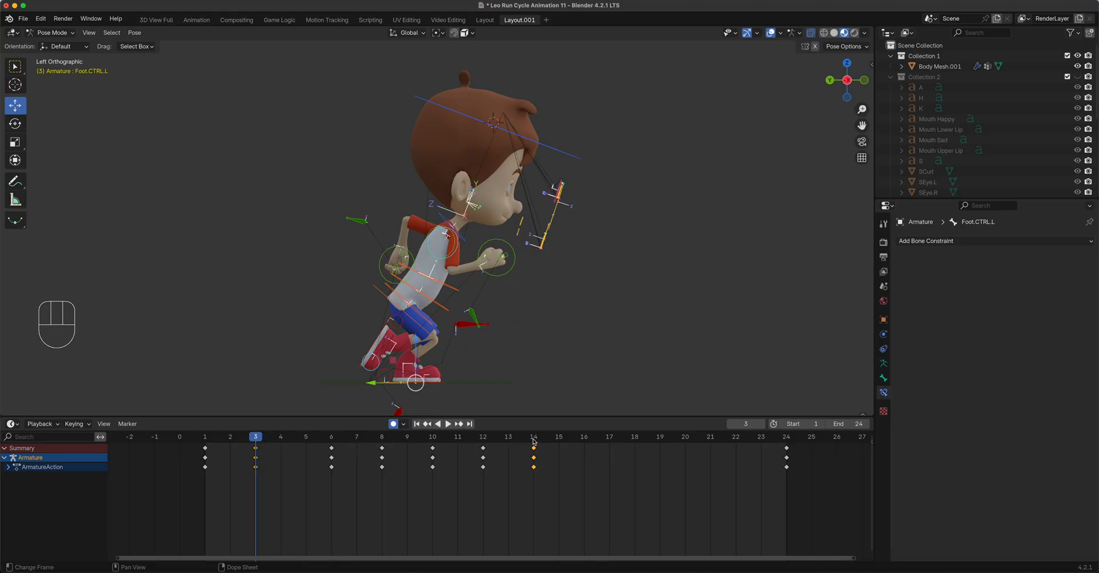
{"action": "left_click_drag", "start_coordinate": [533, 442], "coordinate": [536, 442]}
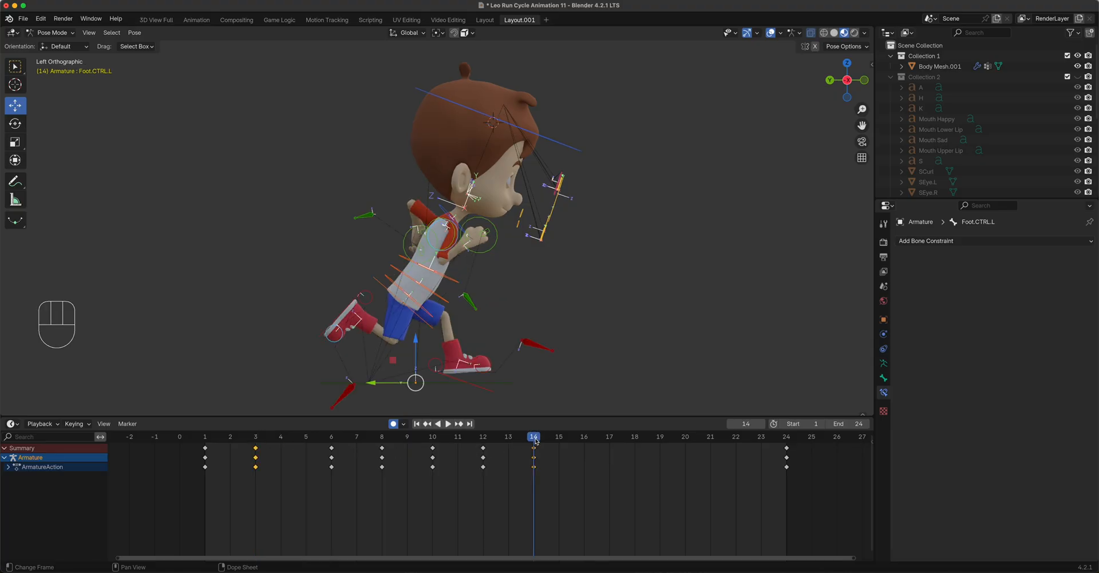
- Reselect the frame 3 keyframes and copy the rig's pose again while on frame 14
{"action": "left_click", "coordinate": [255, 458]}
{"action": "left_click_drag", "start_coordinate": [269, 474], "coordinate": [232, 436]}
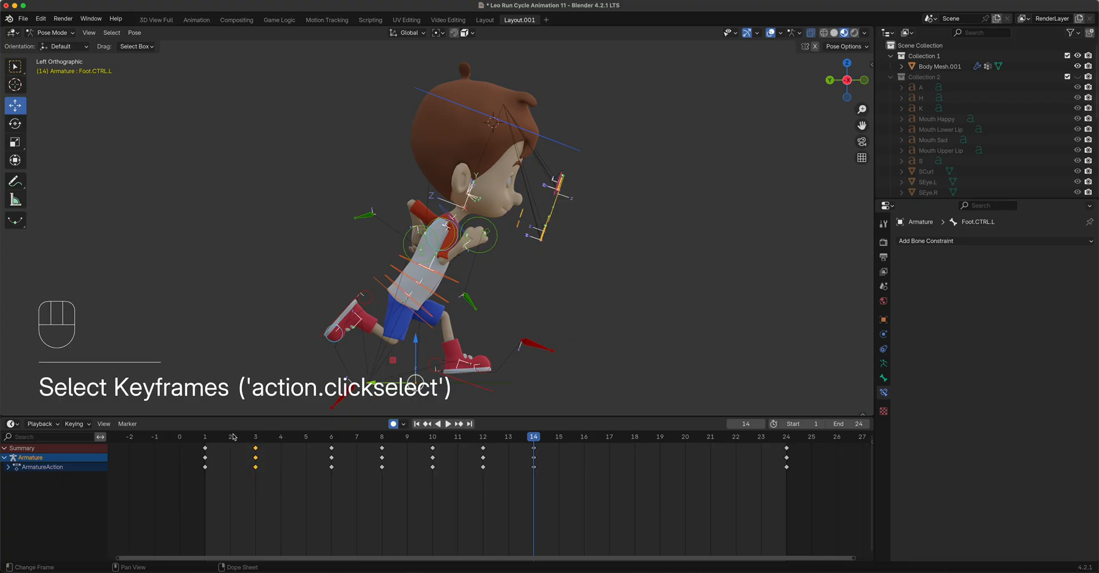
{"action": "left_click", "coordinate": [133, 34]}
{"action": "left_click", "coordinate": [168, 129]}
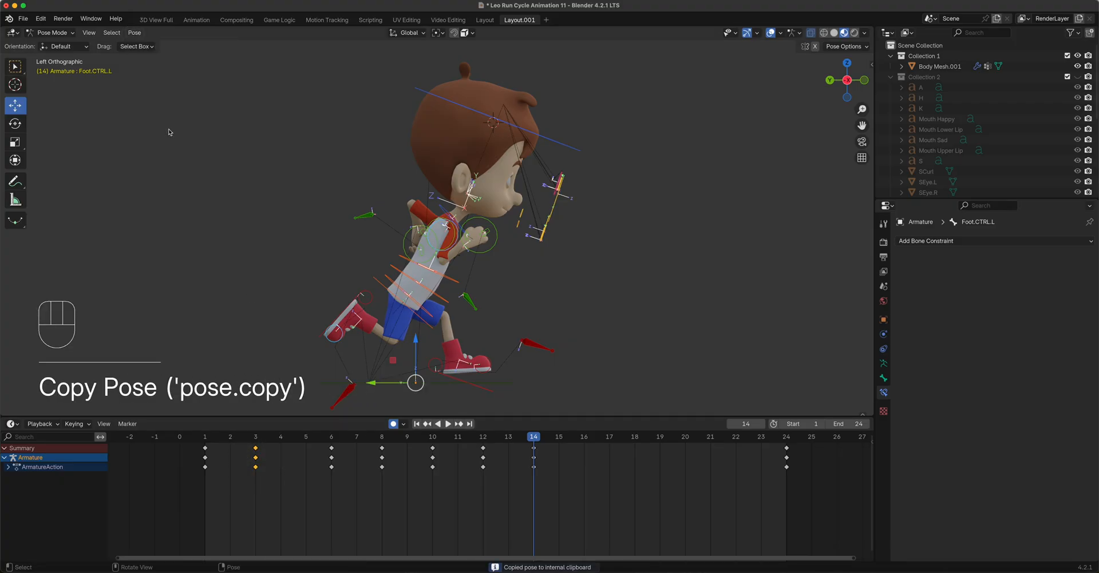
- Copy the pose of all bones from frame 3, paste it flipped on frame 14, and compare both frames
{"action": "left_click", "coordinate": [264, 438]}
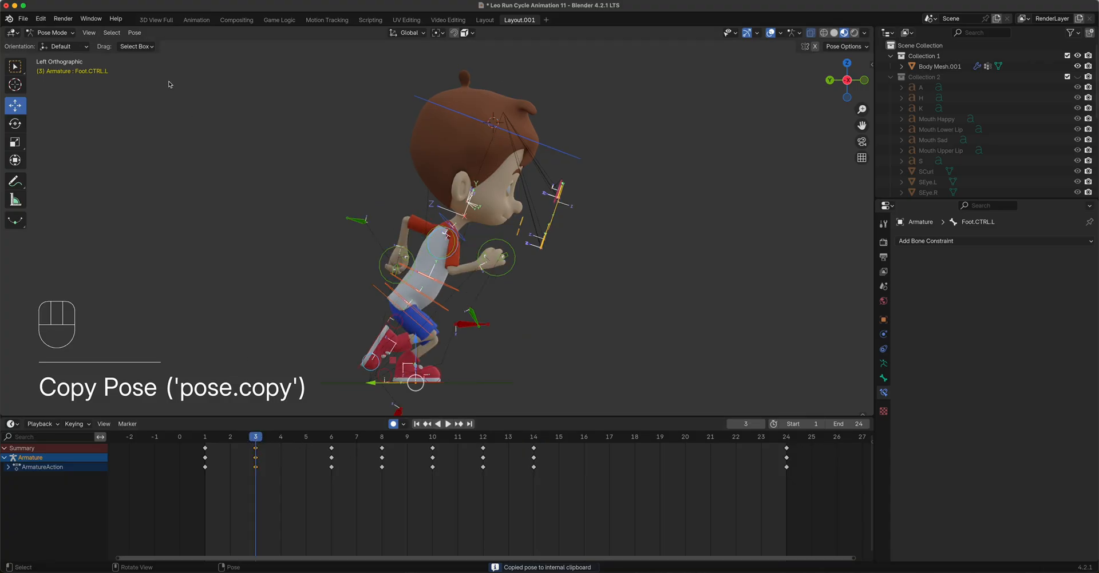
{"action": "left_click", "coordinate": [135, 32]}
{"action": "left_click", "coordinate": [156, 129]}
{"action": "left_click_drag", "start_coordinate": [256, 440], "coordinate": [533, 439]}
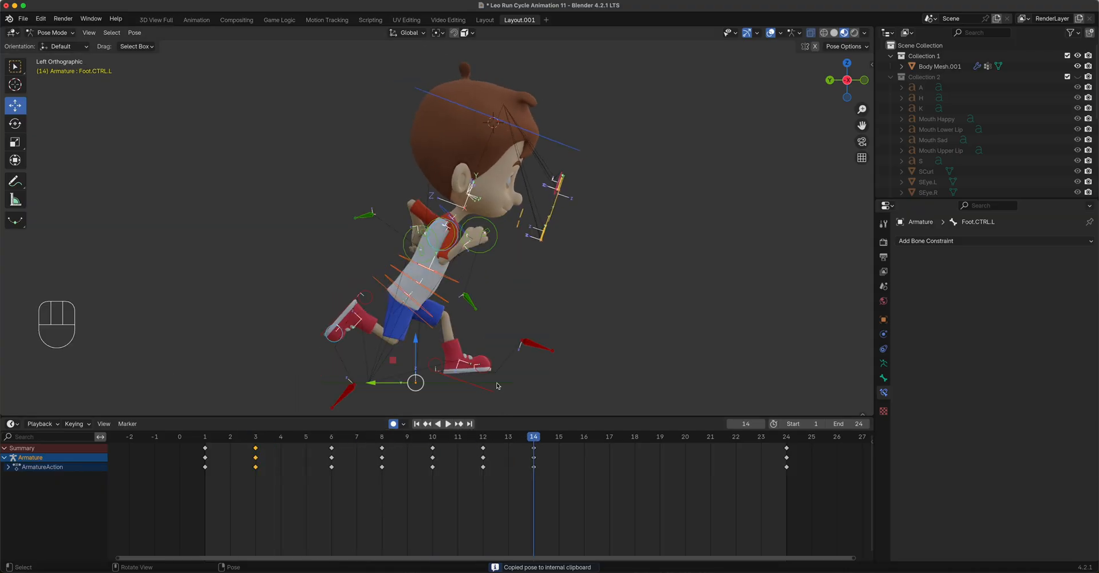
{"action": "left_click", "coordinate": [134, 33]}
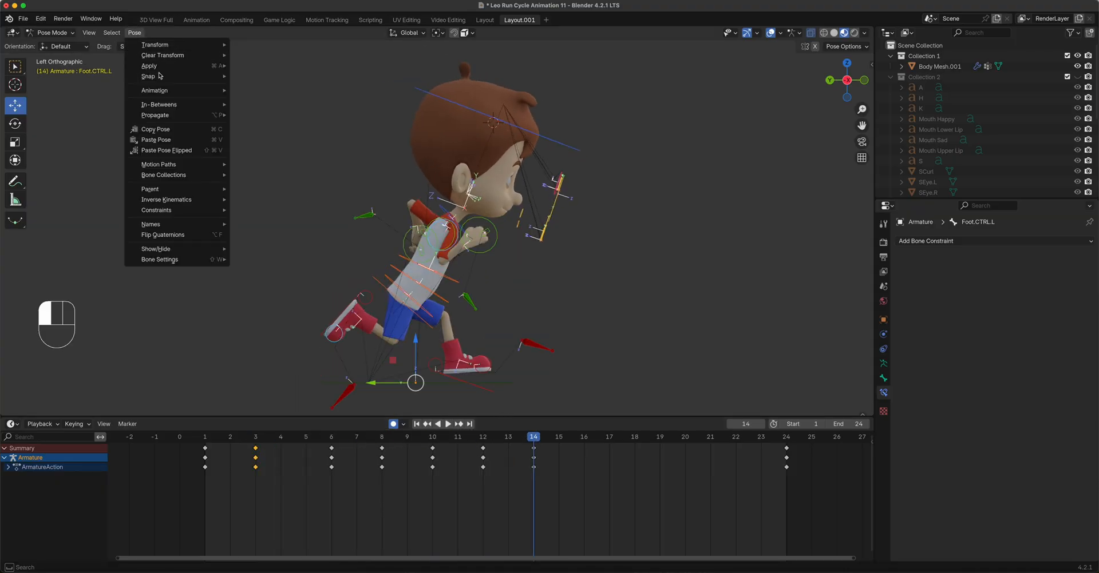
{"action": "left_click", "coordinate": [185, 150]}
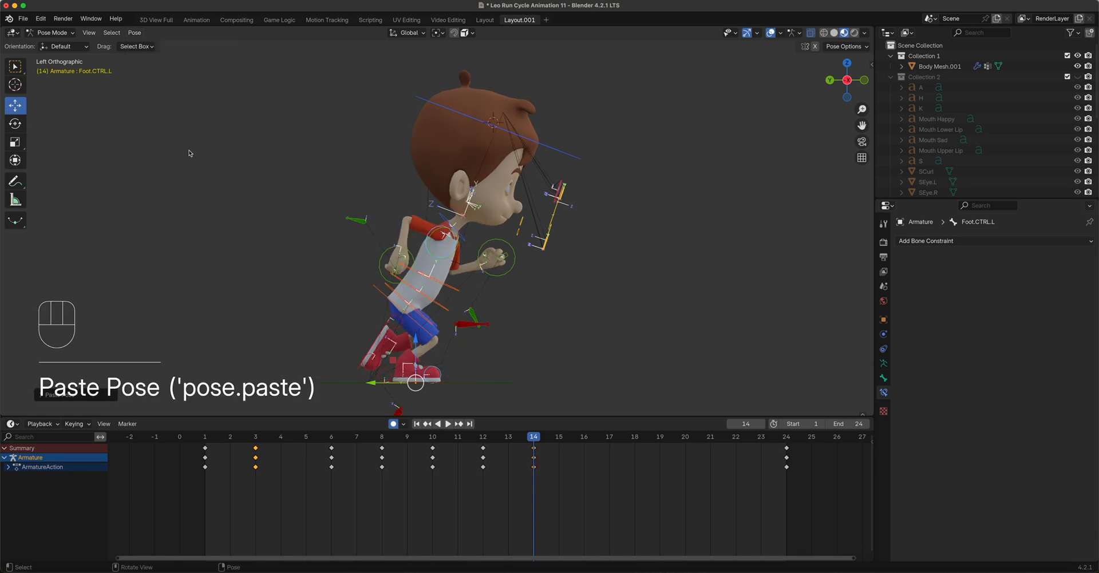
{"action": "left_click", "coordinate": [255, 438]}
{"action": "left_click", "coordinate": [534, 438]}
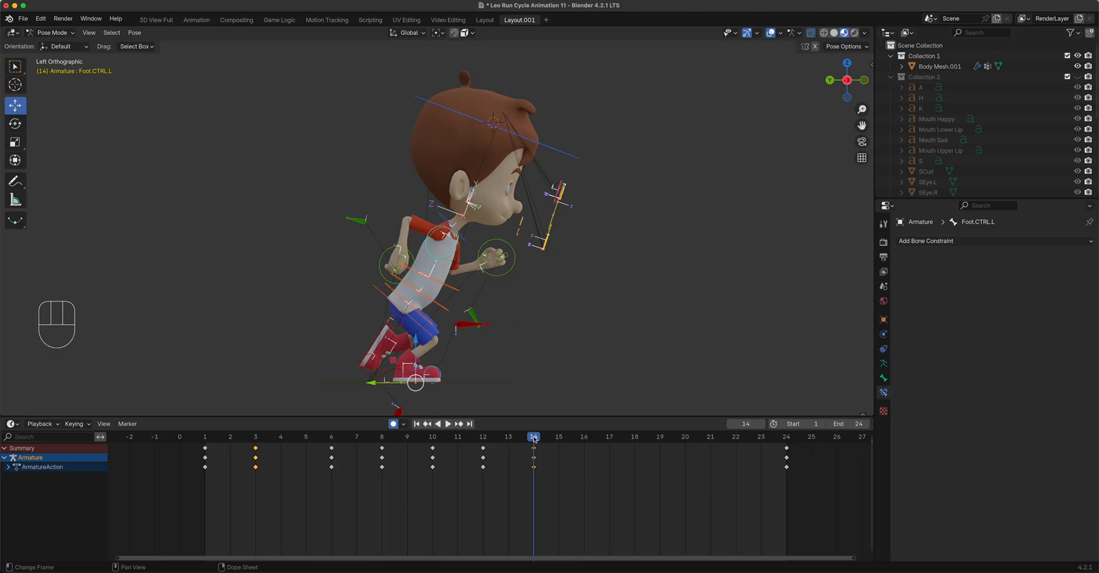
{"action": "left_click", "coordinate": [255, 439]}
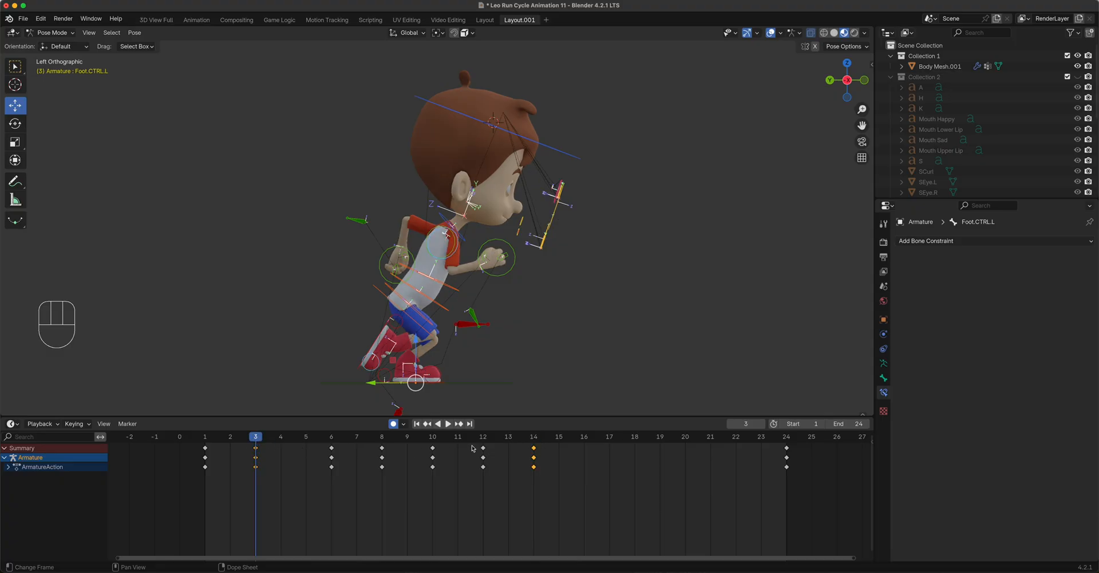
{"action": "left_click", "coordinate": [535, 439]}
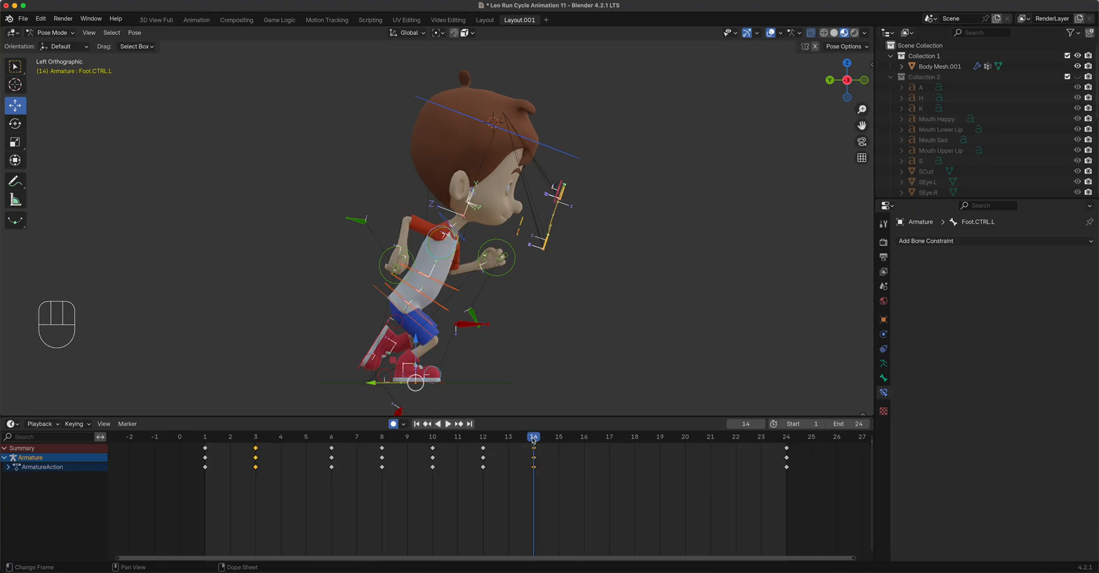
- Copy the pose of all bones from frame 6 and paste it flipped on frame 17
{"action": "left_click", "coordinate": [333, 440]}
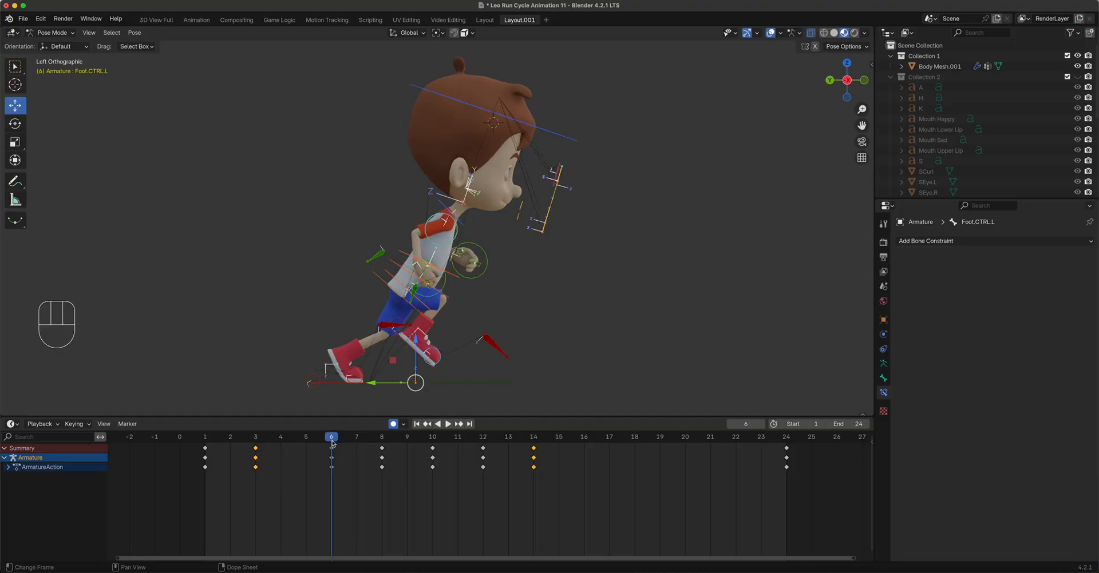
{"action": "left_click_drag", "start_coordinate": [349, 493], "coordinate": [307, 434]}
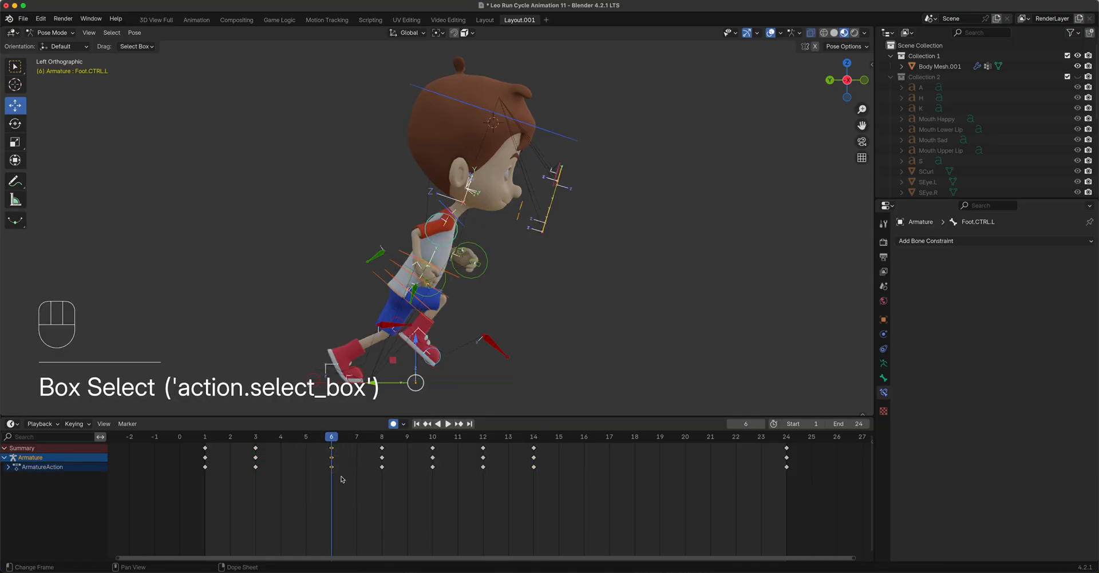
{"action": "left_click", "coordinate": [132, 32]}
{"action": "left_click", "coordinate": [183, 136]}
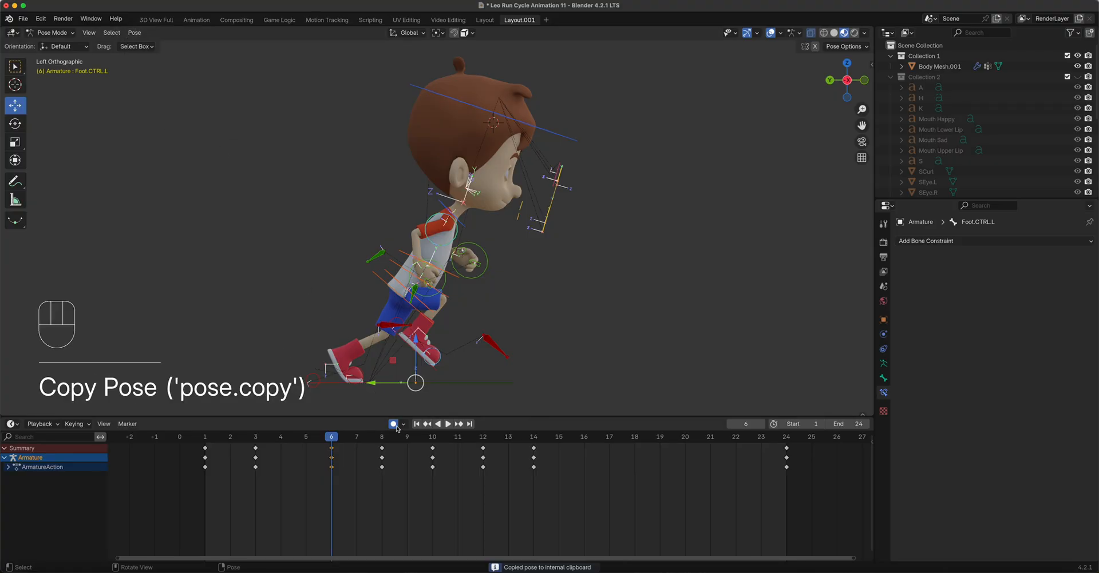
{"action": "left_click", "coordinate": [610, 438]}
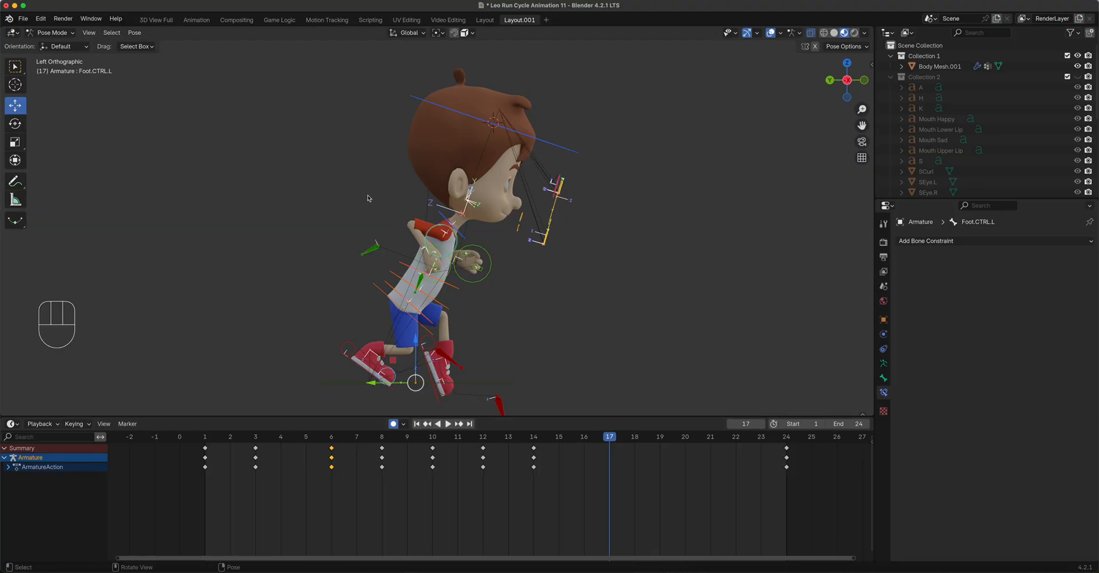
{"action": "left_click", "coordinate": [136, 35]}
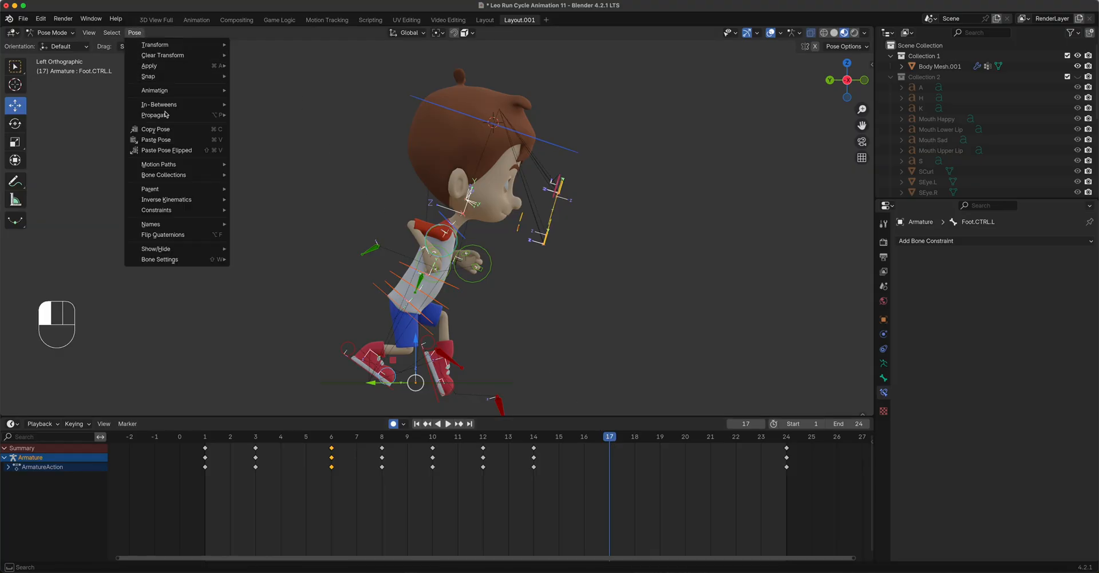
{"action": "left_click", "coordinate": [170, 154]}
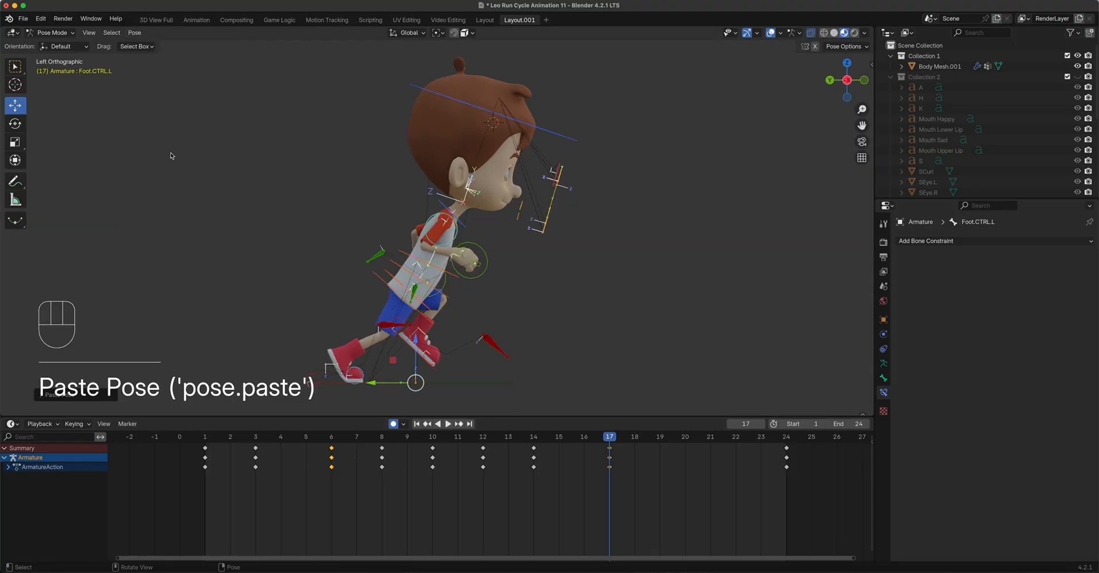
- Compare the character's pose on frame 6 with the flipped pose on frame 17
{"action": "left_click", "coordinate": [331, 444]}
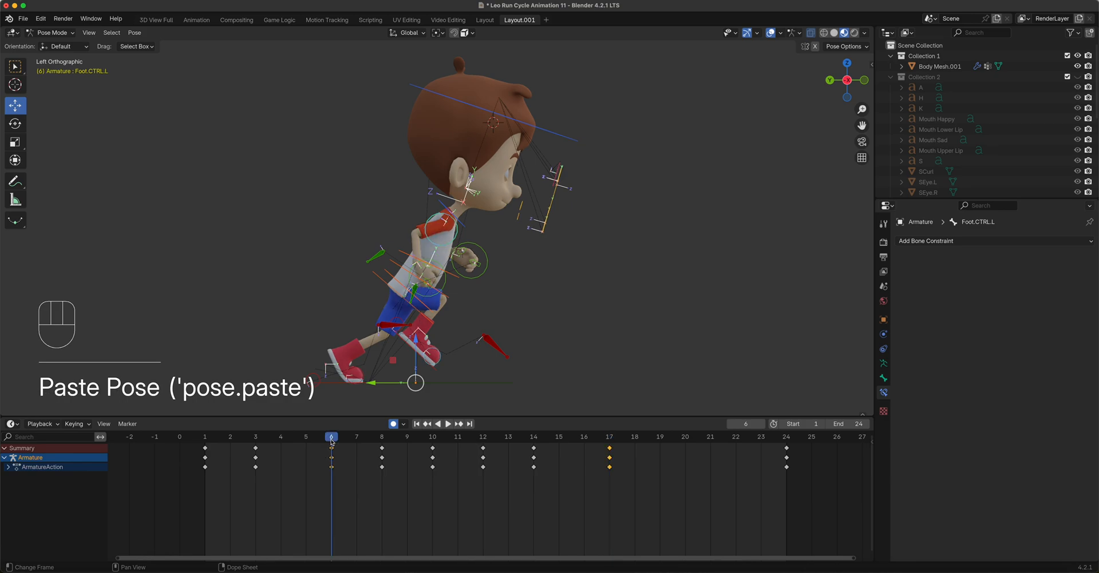
{"action": "left_click", "coordinate": [611, 438]}
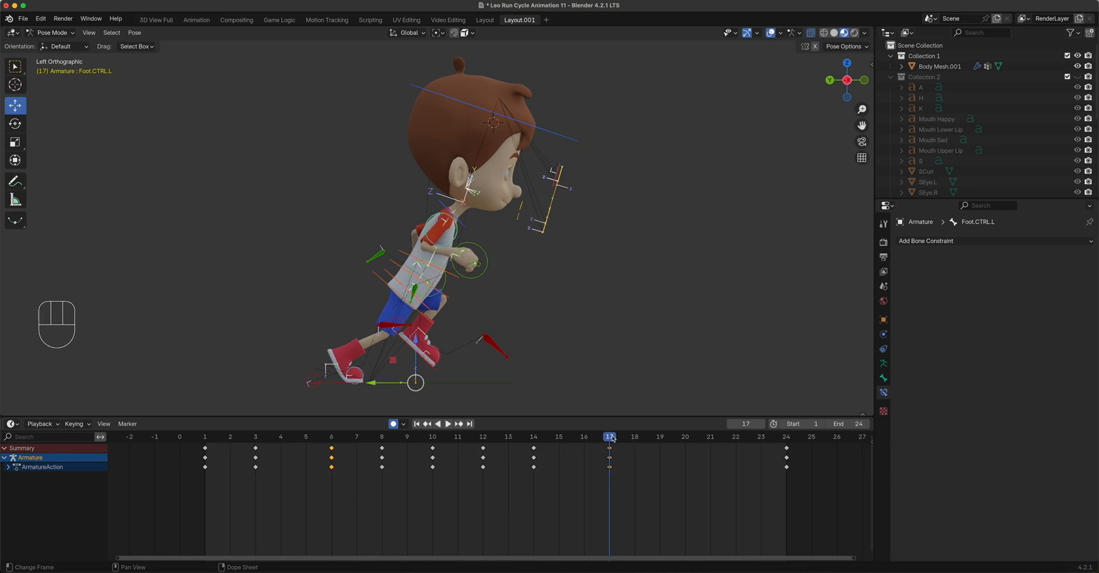
- Copy the pose of all bones from frame 8, paste it flipped on frame 19, and compare both frames
{"action": "left_click", "coordinate": [384, 442]}
{"action": "left_click_drag", "start_coordinate": [399, 493], "coordinate": [363, 432]}
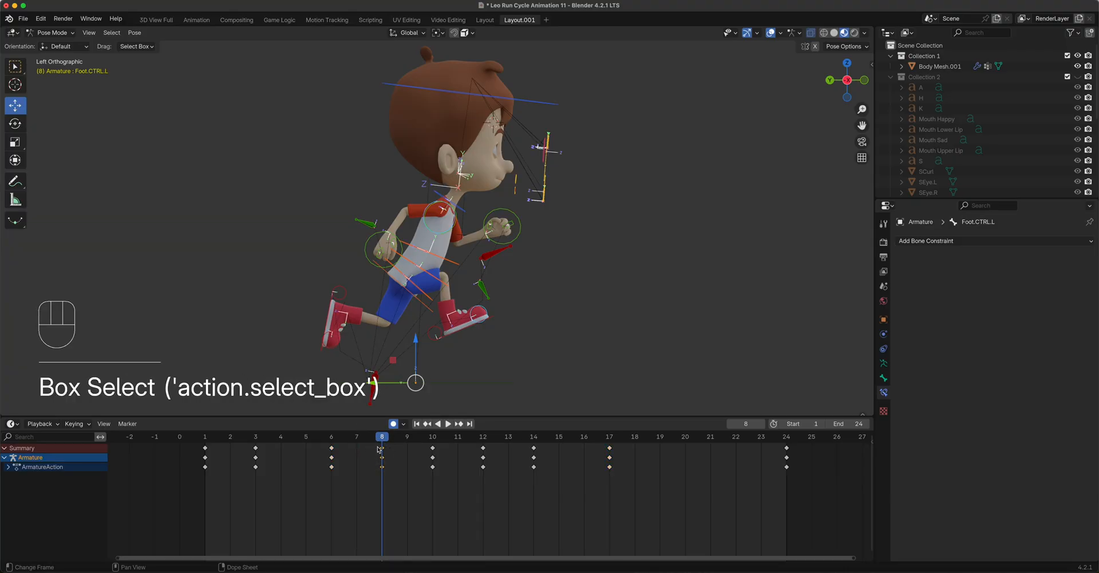
{"action": "left_click", "coordinate": [135, 33]}
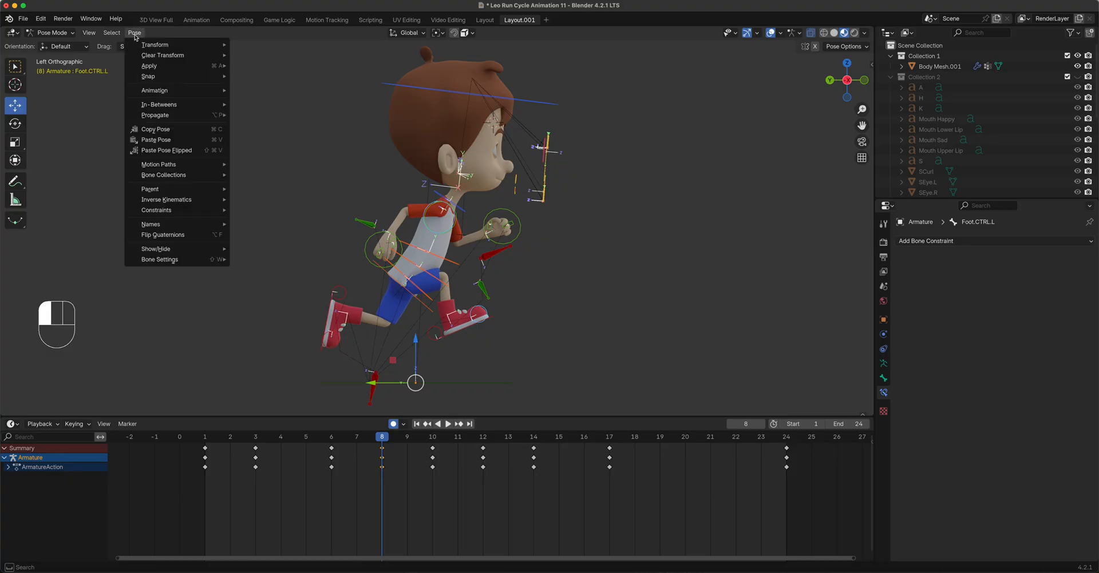
{"action": "left_click", "coordinate": [169, 130]}
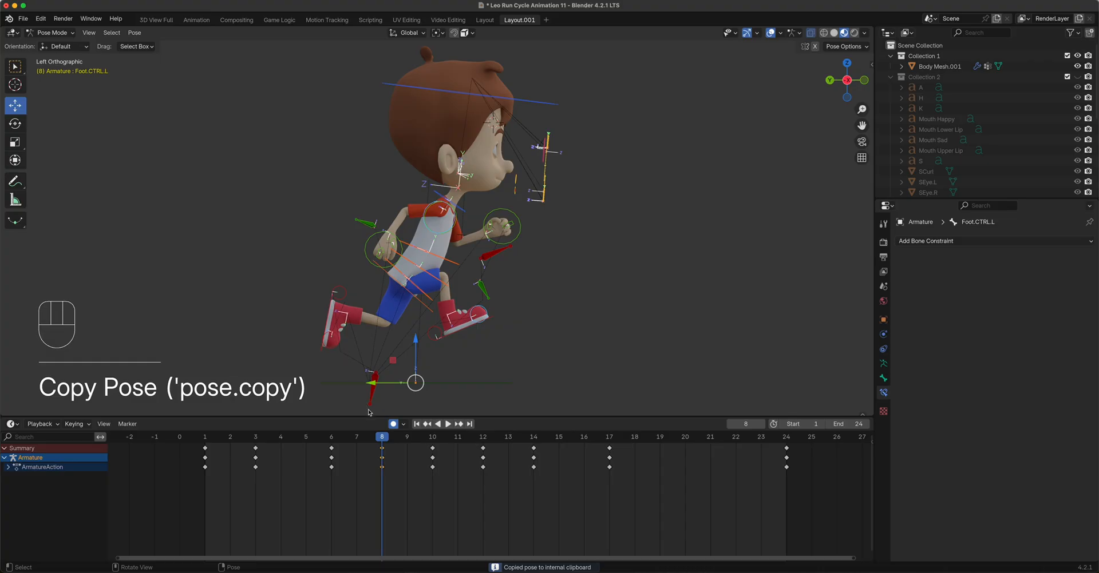
{"action": "left_click", "coordinate": [661, 441]}
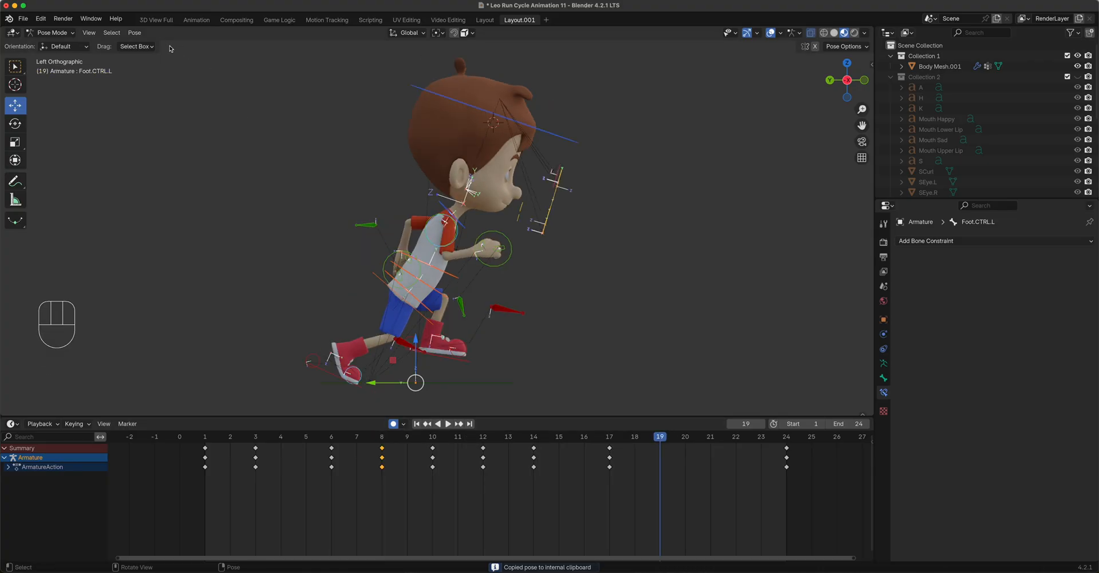
{"action": "left_click", "coordinate": [135, 32]}
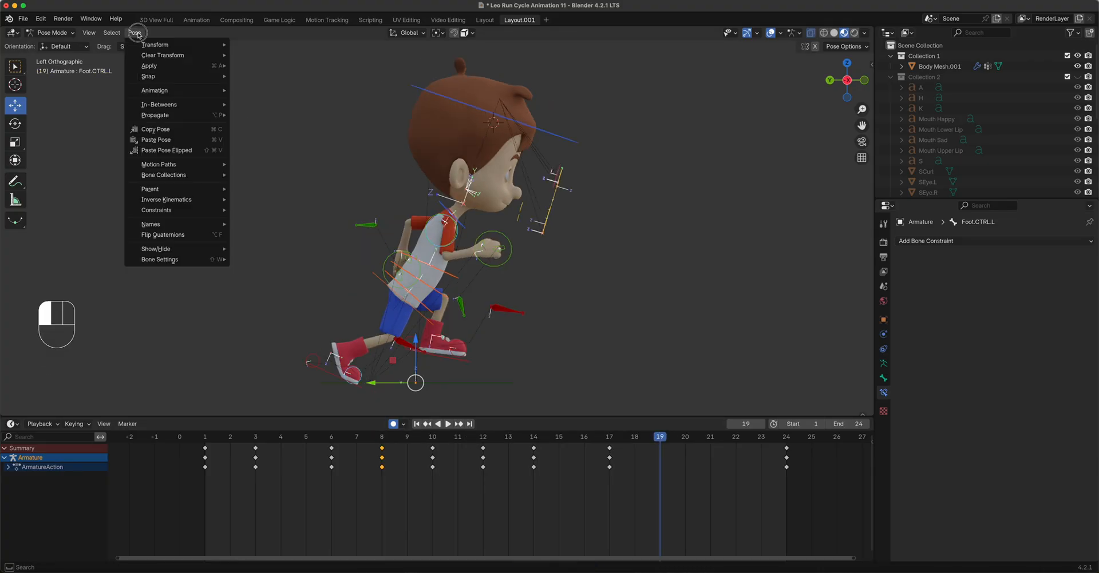
{"action": "left_click", "coordinate": [170, 151]}
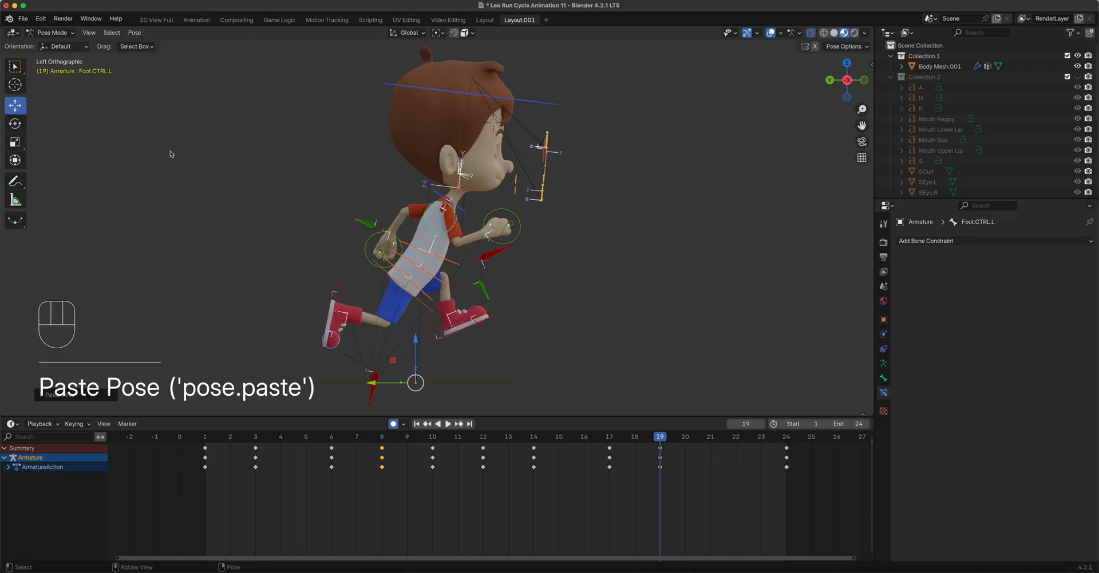
{"action": "left_click", "coordinate": [383, 441]}
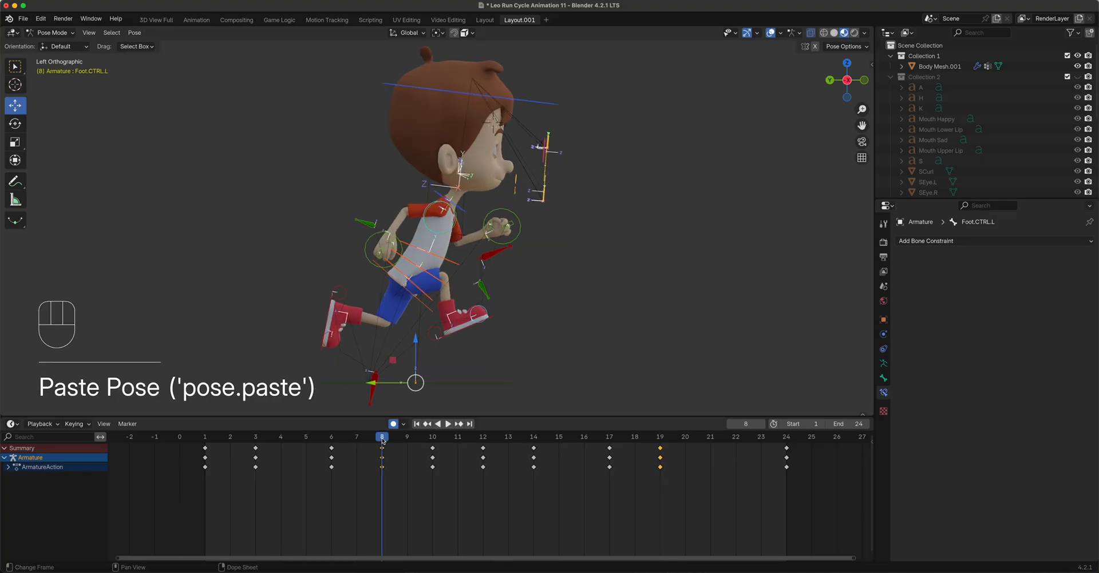
{"action": "left_click", "coordinate": [662, 439]}
- Copy the pose of all bones from frame 10, paste it flipped on frame 22, and compare both frames
{"action": "left_click", "coordinate": [435, 439]}
{"action": "left_click_drag", "start_coordinate": [458, 493], "coordinate": [405, 433]}
{"action": "left_click", "coordinate": [132, 34]}
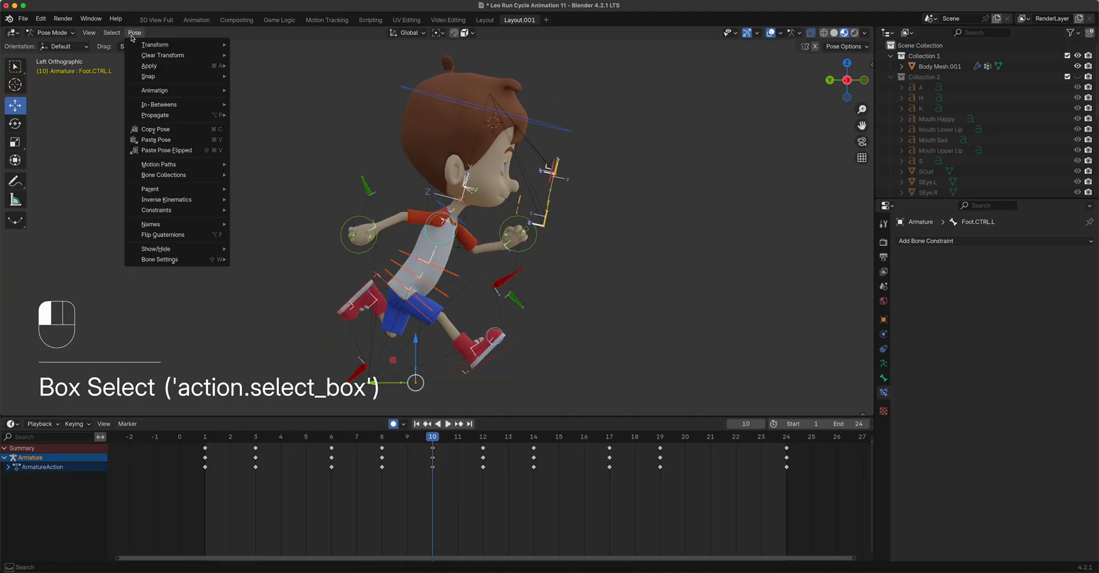
{"action": "left_click", "coordinate": [159, 129]}
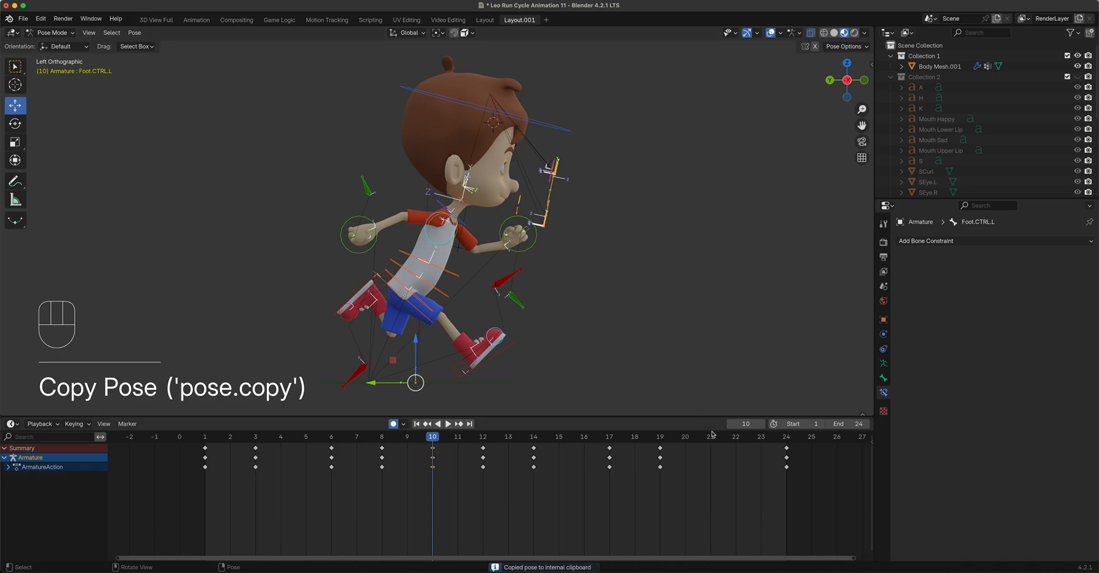
{"action": "left_click", "coordinate": [736, 439]}
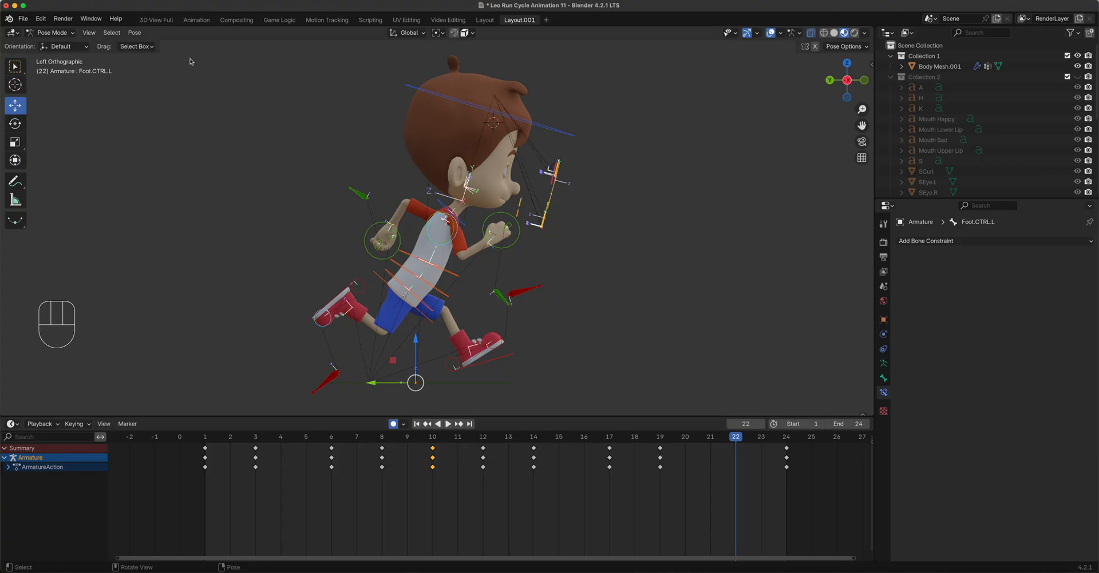
{"action": "left_click", "coordinate": [134, 34]}
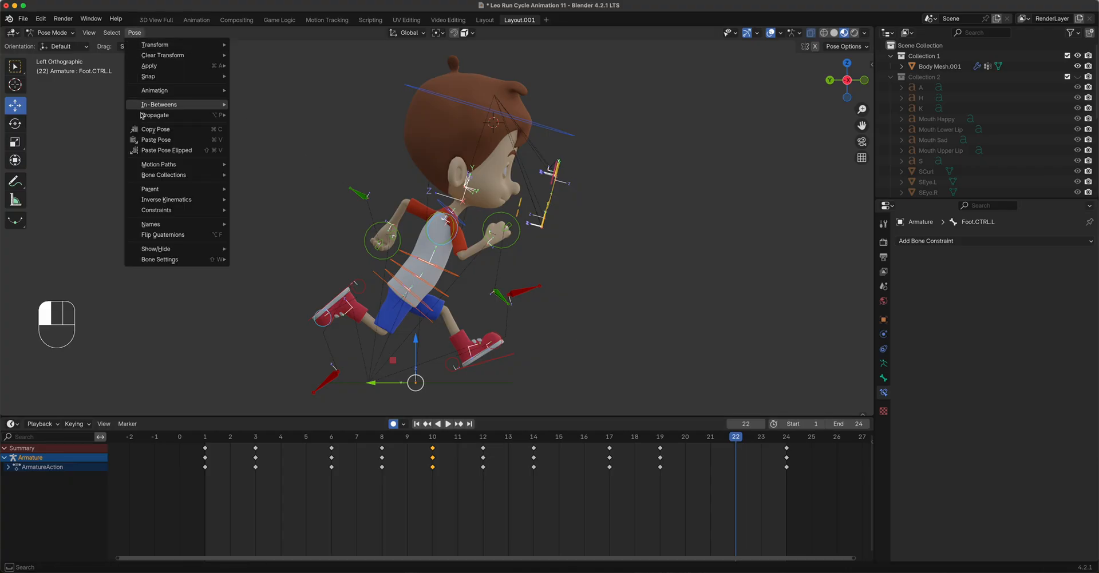
{"action": "left_click", "coordinate": [153, 151]}
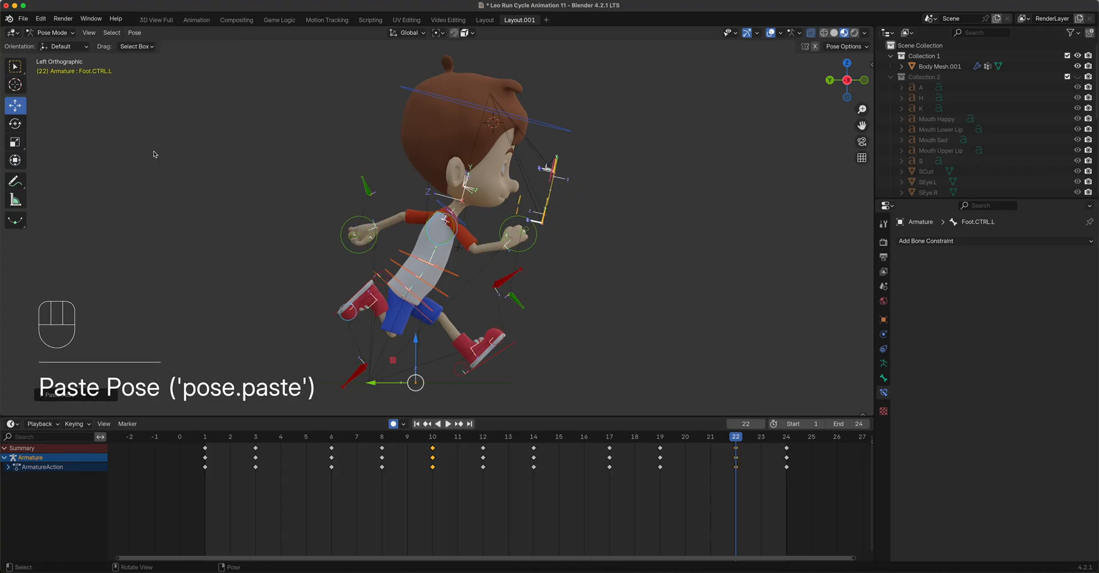
{"action": "left_click", "coordinate": [436, 441]}
{"action": "left_click", "coordinate": [735, 438]}
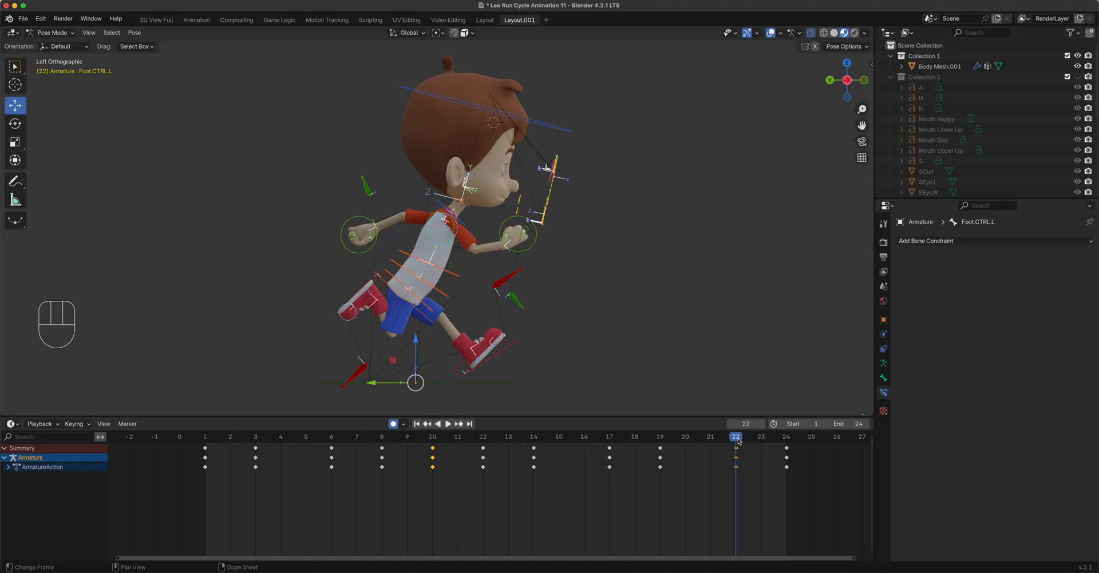
- Set the animation's end frame to 23 and play the run cycle from an angled view with the viewport overlays hidden
{"action": "left_click", "coordinate": [853, 425]}
{"action": "key", "text": "Return"}
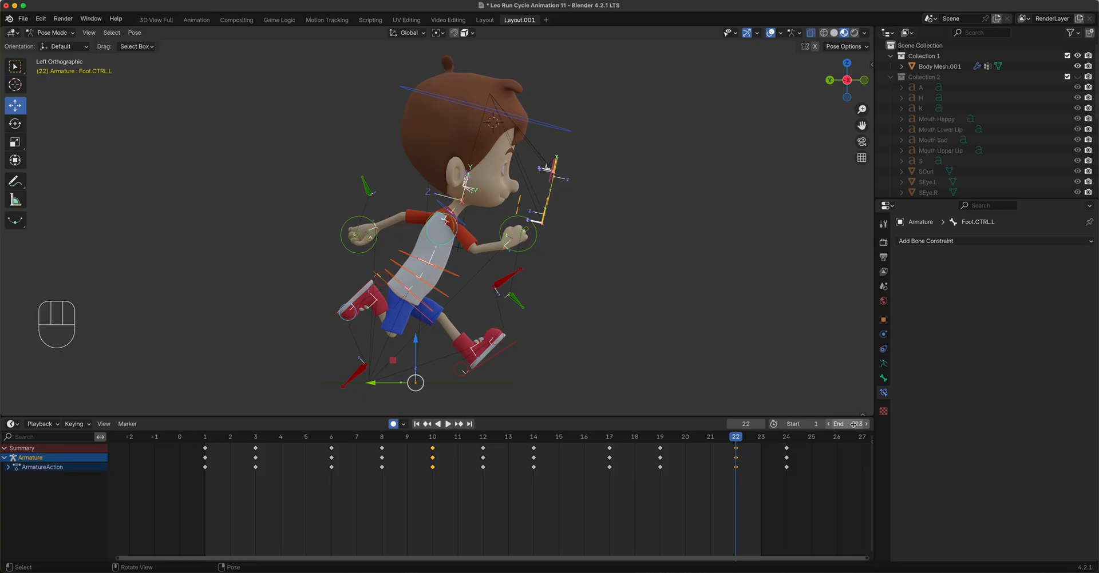
{"action": "middle_click_drag", "start_coordinate": [551, 236], "coordinate": [392, 216]}
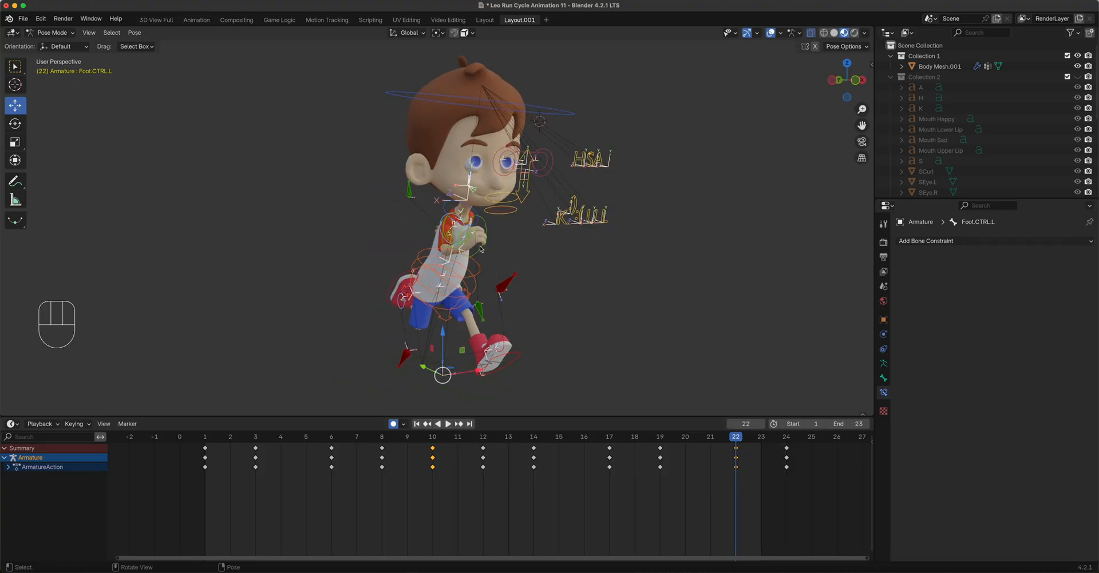
{"action": "key", "text": "space"}
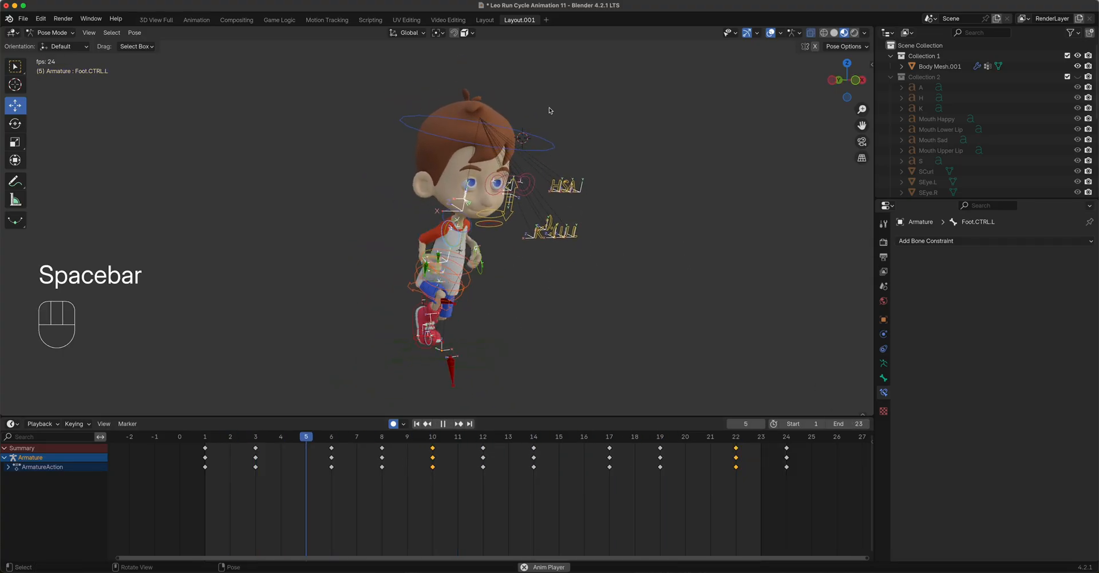
{"action": "left_click", "coordinate": [770, 32]}
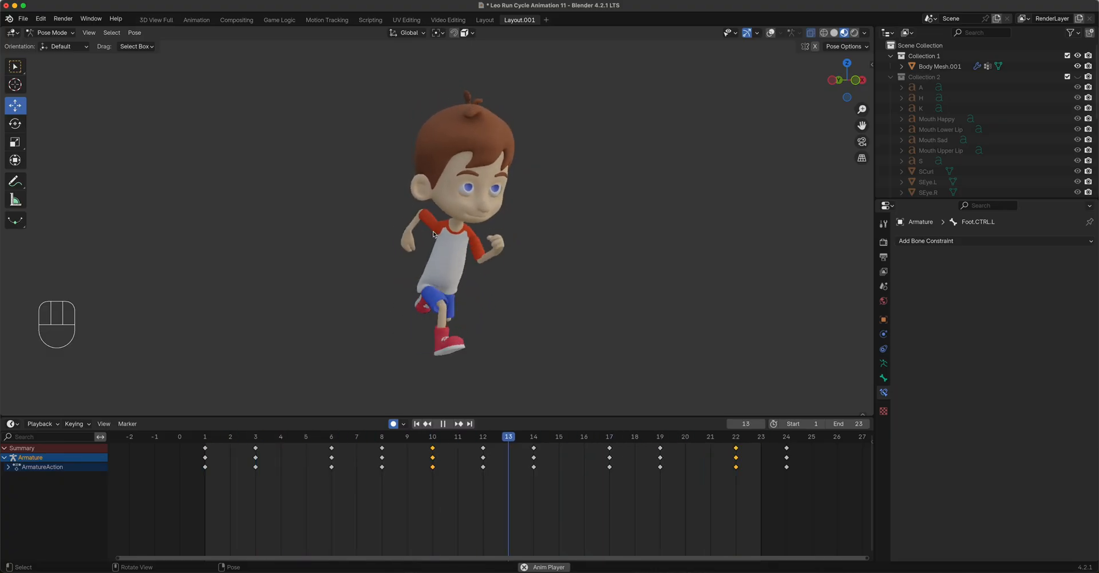
{"action": "key", "text": "space"}
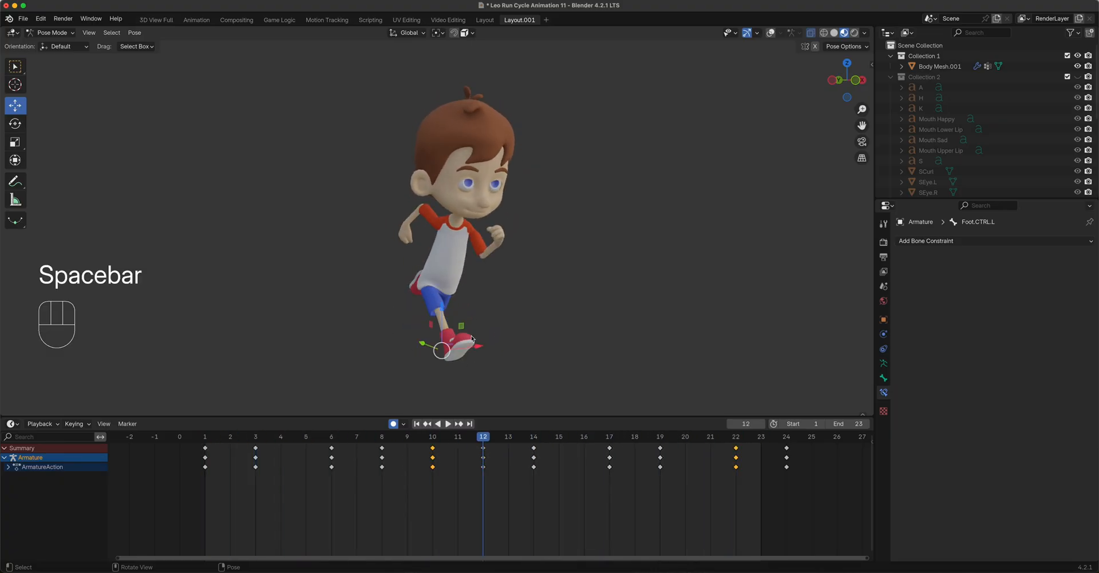
- Save the file and show the viewport overlays again with the timeline on frame 12
{"action": "key", "text": "super+s"}
{"action": "left_click_drag", "start_coordinate": [404, 438], "coordinate": [483, 440]}
{"action": "left_click", "coordinate": [461, 348]}
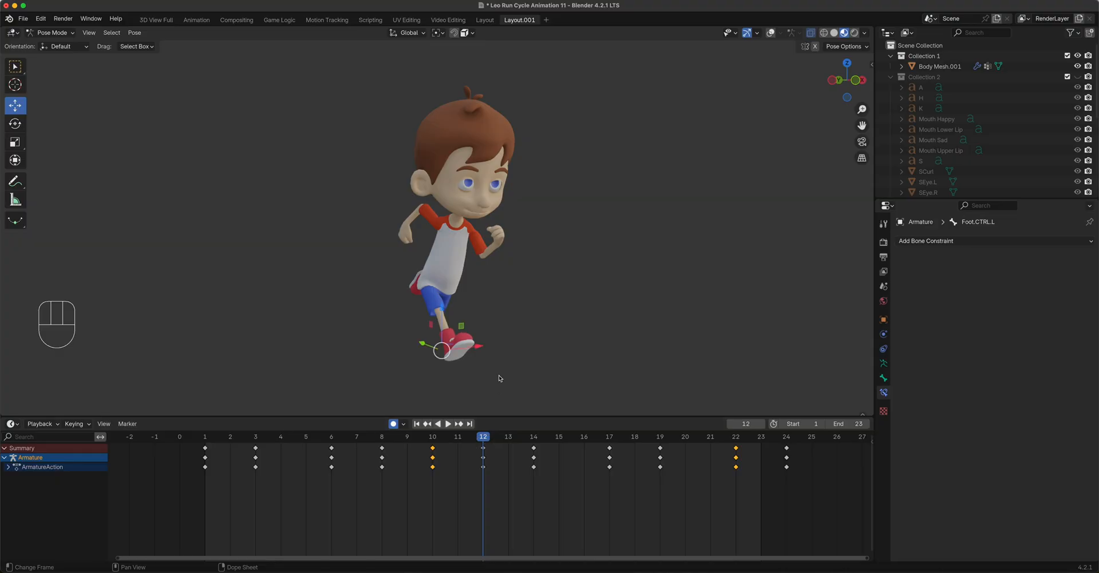
{"action": "left_click", "coordinate": [772, 33]}
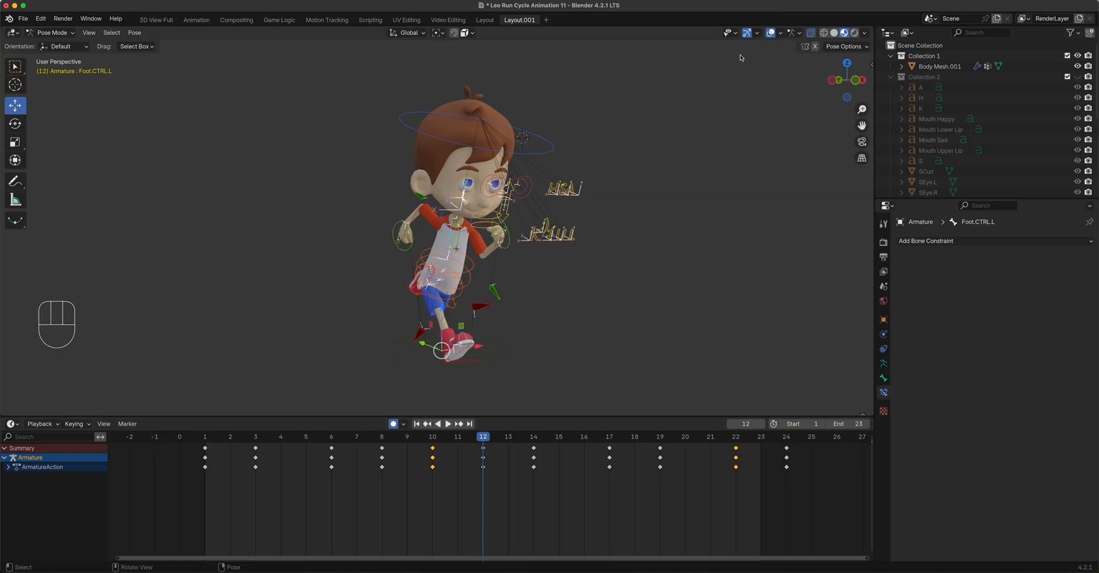
- At frame 10, move the right hand control down and toward the torso, and rotate it by about -30 degrees
{"action": "key", "text": "ctrl+KP_3"}
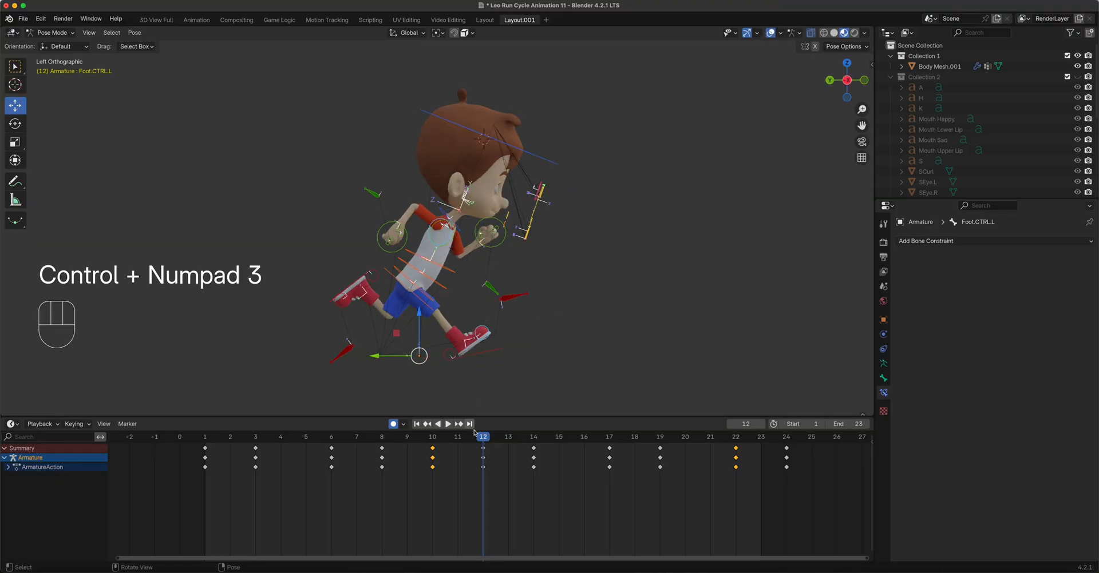
{"action": "left_click_drag", "start_coordinate": [483, 442], "coordinate": [432, 452]}
{"action": "left_click", "coordinate": [381, 246]}
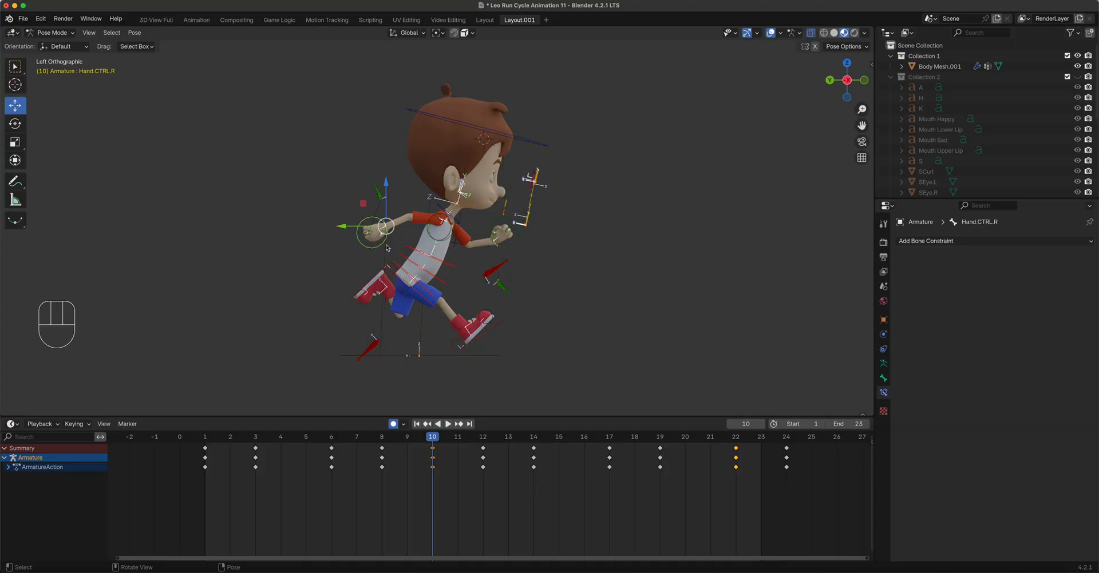
{"action": "key", "text": "g"}
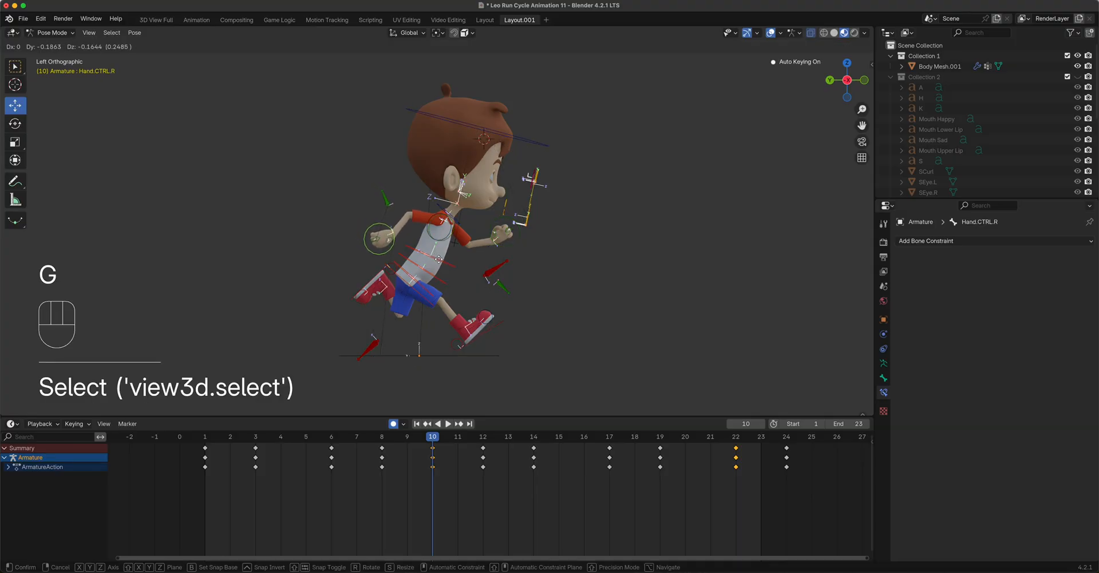
{"action": "key", "text": "r"}
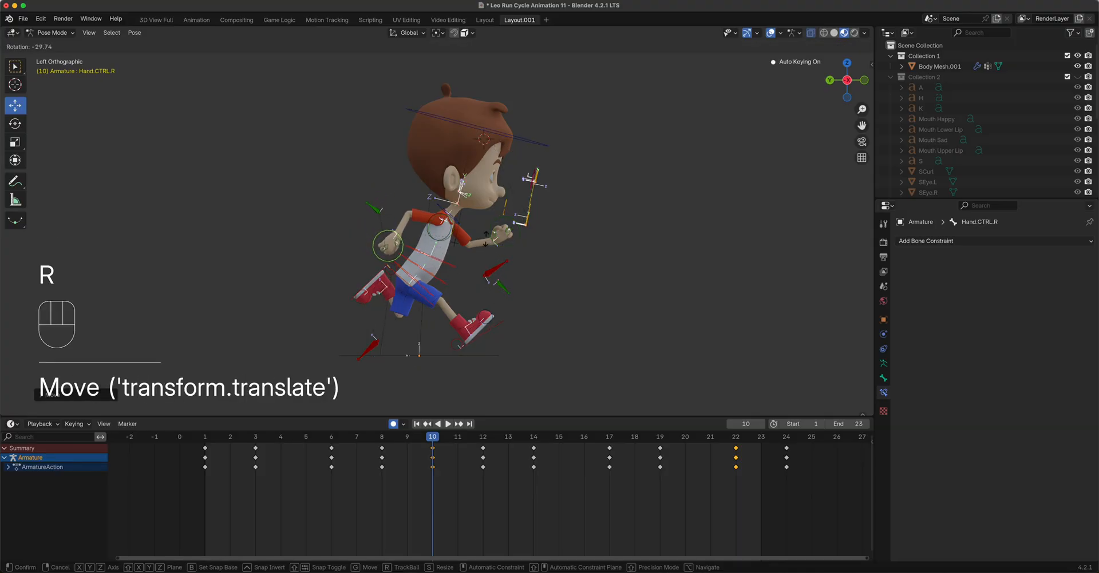
{"action": "left_click", "coordinate": [481, 236]}
- Play back the run cycle from a three-quarter view and examine the right arm swing around frame 12
{"action": "left_click_drag", "start_coordinate": [432, 436], "coordinate": [484, 442]}
{"action": "middle_click_drag", "start_coordinate": [516, 289], "coordinate": [461, 305]}
{"action": "key", "text": "space"}
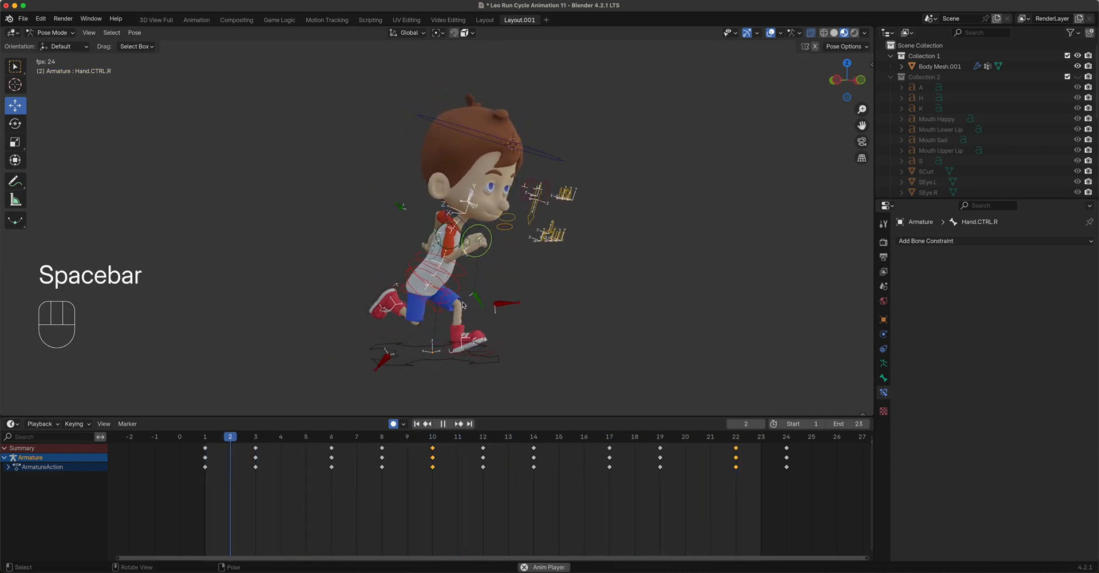
{"action": "key", "text": "space"}
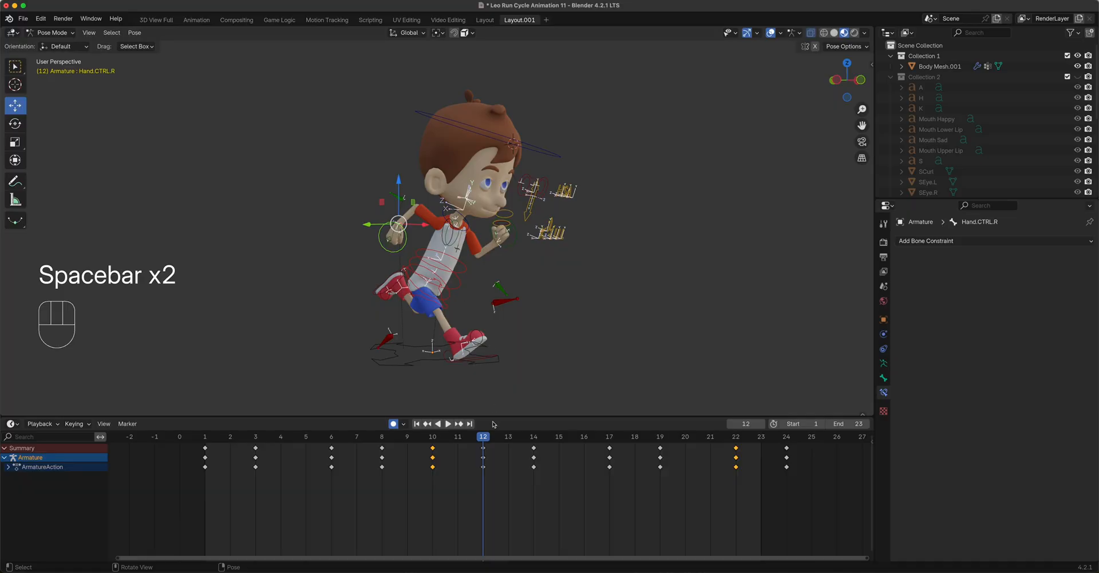
{"action": "mouse_move", "coordinate": [481, 446]}
{"action": "left_mouse_down"}
{"action": "mouse_move", "coordinate": [426, 448]}
{"action": "mouse_move", "coordinate": [503, 450]}
{"action": "mouse_move", "coordinate": [483, 450]}
{"action": "left_mouse_up"}
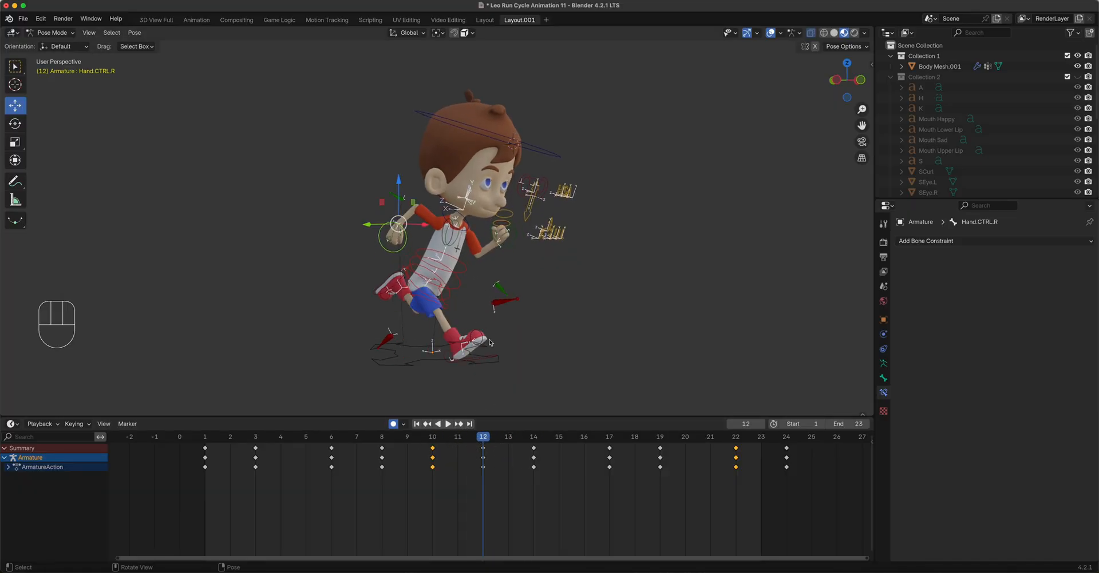
- In the left side view at frame 12, lower the right hand control slightly and rotate it
{"action": "key", "text": "ctrl+KP_3"}
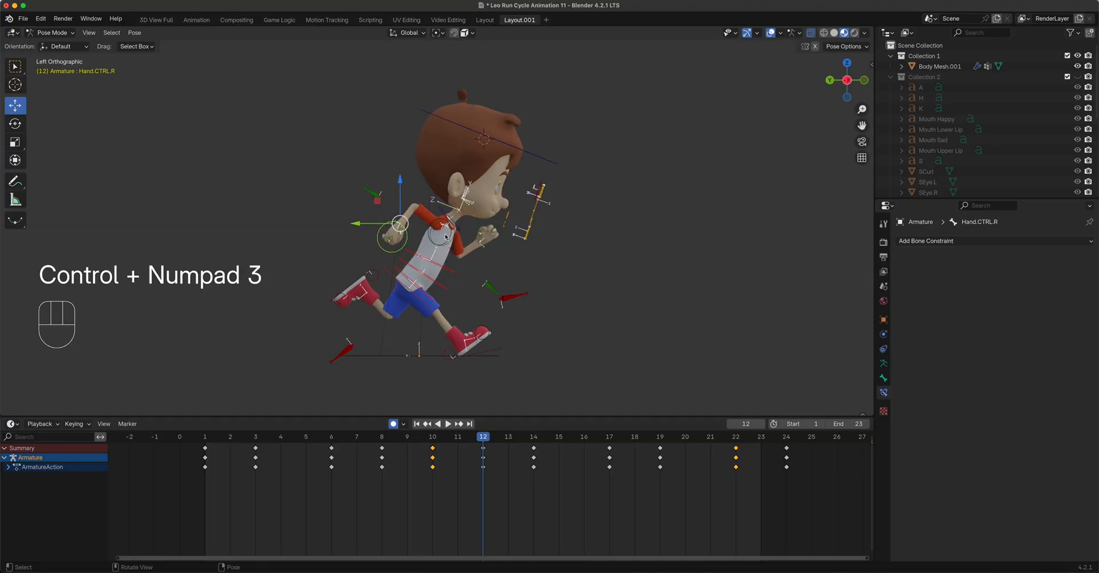
{"action": "left_click_drag", "start_coordinate": [395, 179], "coordinate": [398, 189]}
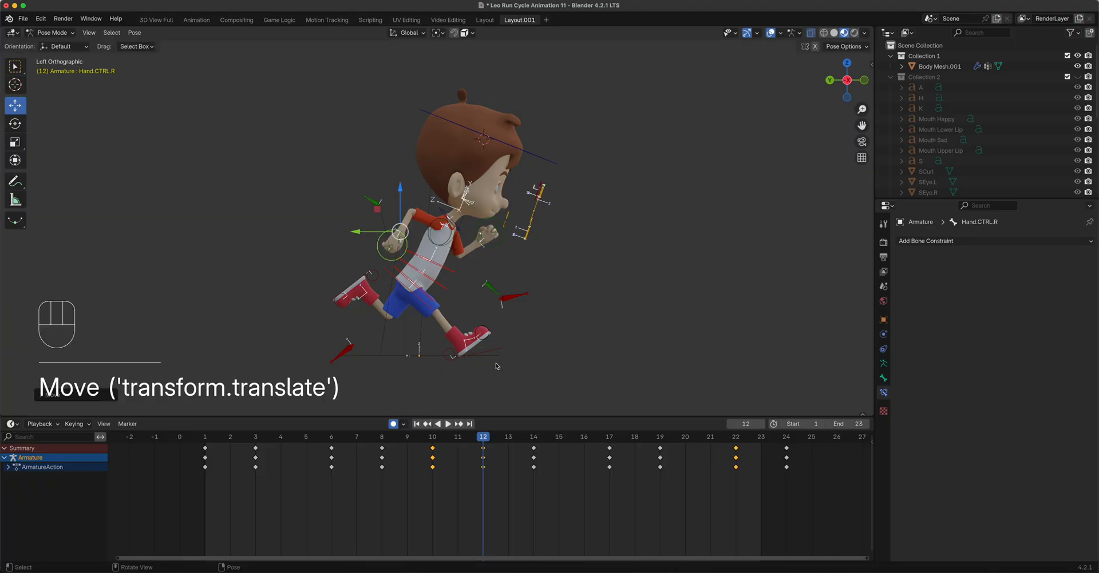
{"action": "key", "text": "r"}
{"action": "left_click", "coordinate": [503, 412]}
- At frame 6, rotate the right hand control by about 22 degrees
{"action": "left_click", "coordinate": [478, 439]}
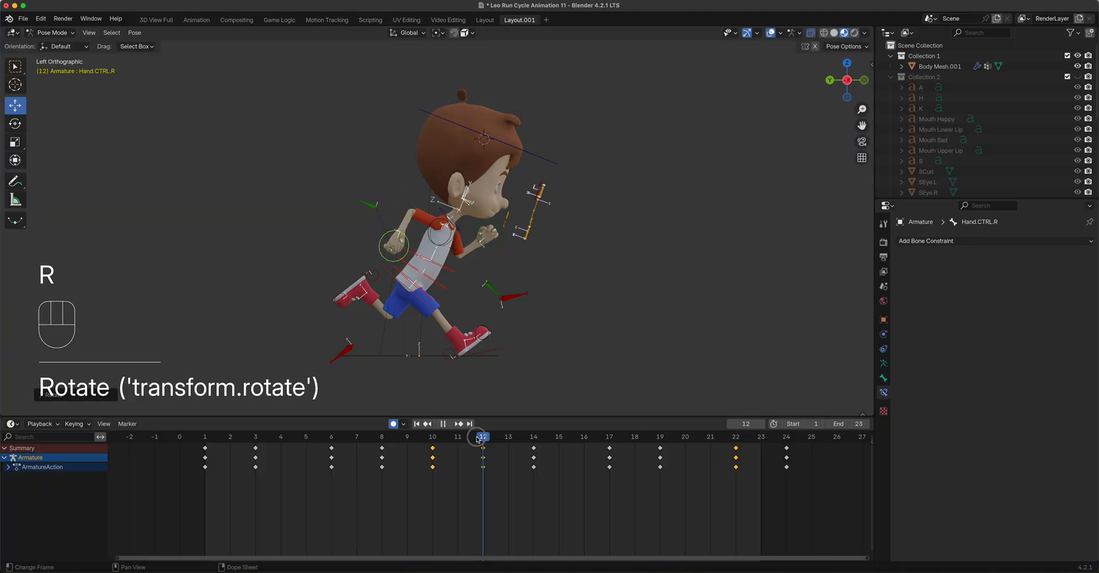
{"action": "left_click_drag", "start_coordinate": [479, 440], "coordinate": [338, 456]}
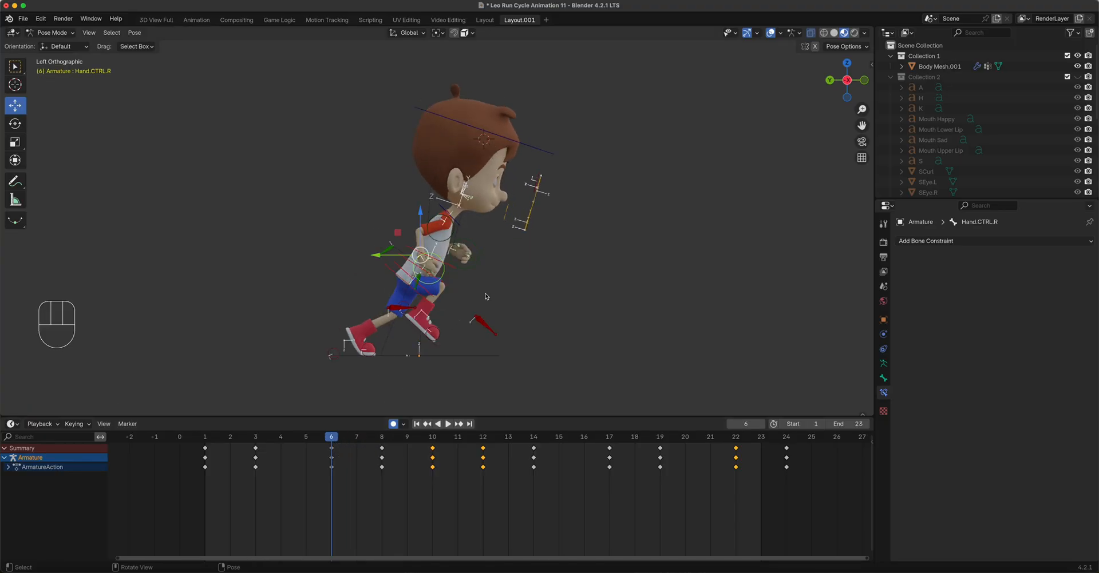
{"action": "key", "text": "r"}
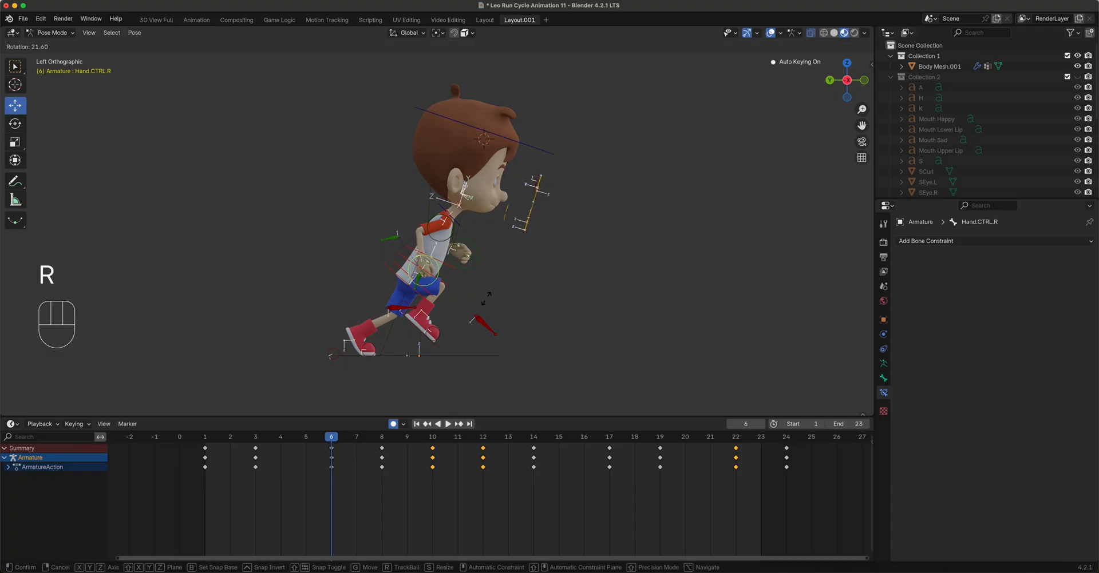
{"action": "left_click", "coordinate": [485, 298]}
- At frame 22, rotate the forward-swinging right hand control by about 7 degrees
{"action": "left_click", "coordinate": [347, 439]}
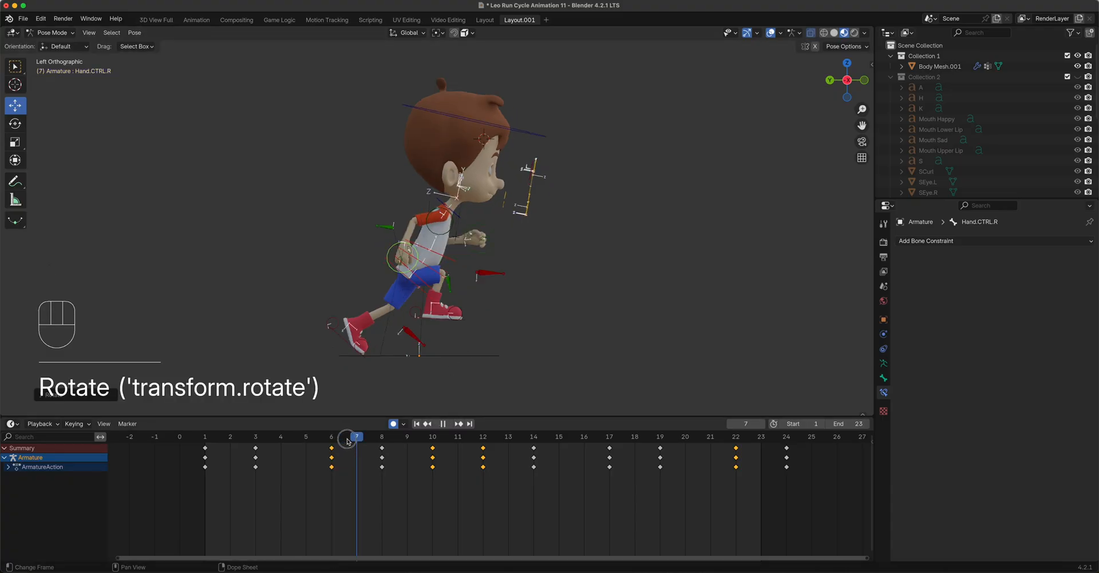
{"action": "left_click_drag", "start_coordinate": [348, 441], "coordinate": [732, 450]}
{"action": "key", "text": "r"}
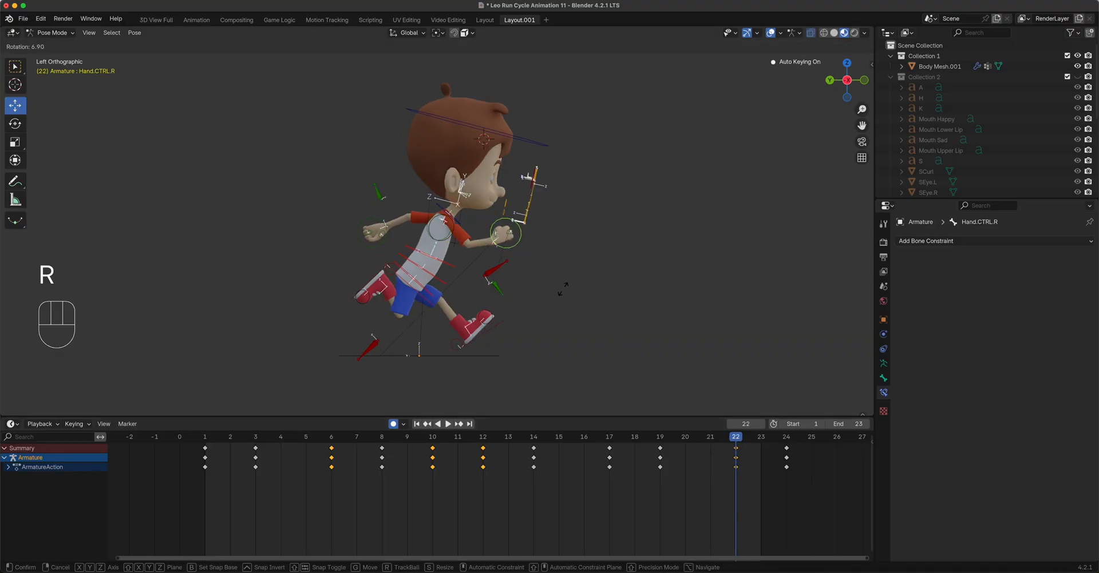
{"action": "left_click", "coordinate": [555, 299]}
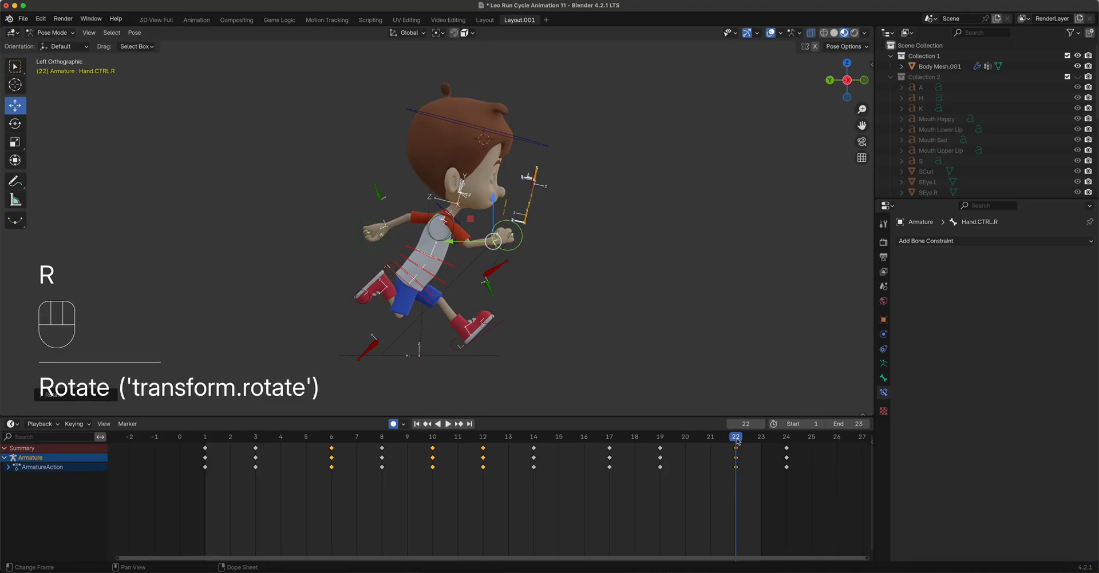
- Scrub back to the start of the cycle and play the animation in the side view to check the hand motion
{"action": "left_click_drag", "start_coordinate": [737, 442], "coordinate": [206, 435]}
{"action": "key", "text": "space"}
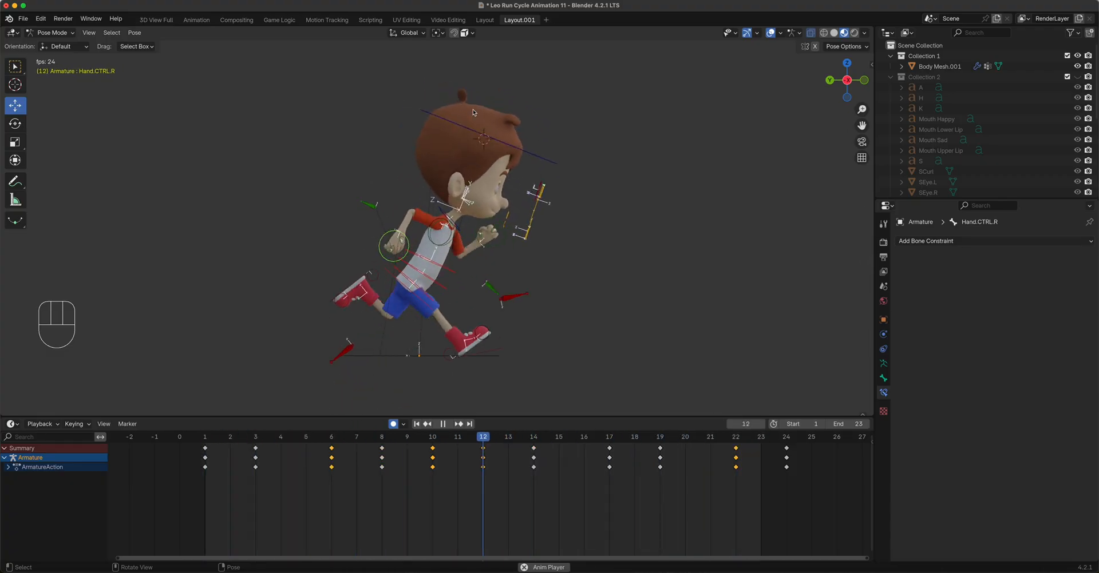
{"action": "key", "text": "space"}
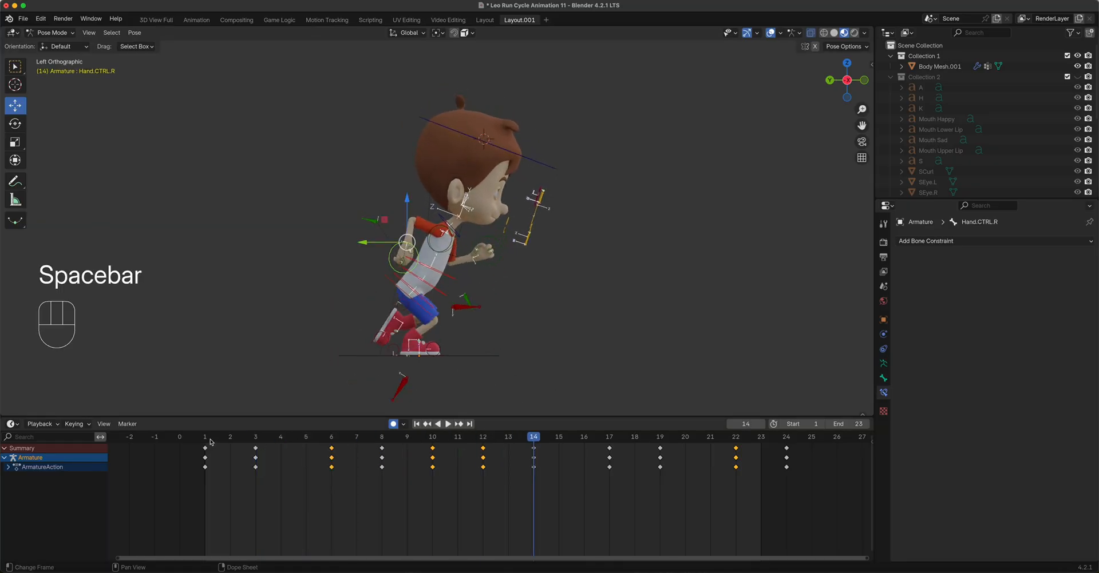
- At frame 8, rotate the Head bone forward by about 10 degrees
{"action": "left_click_drag", "start_coordinate": [210, 442], "coordinate": [383, 451]}
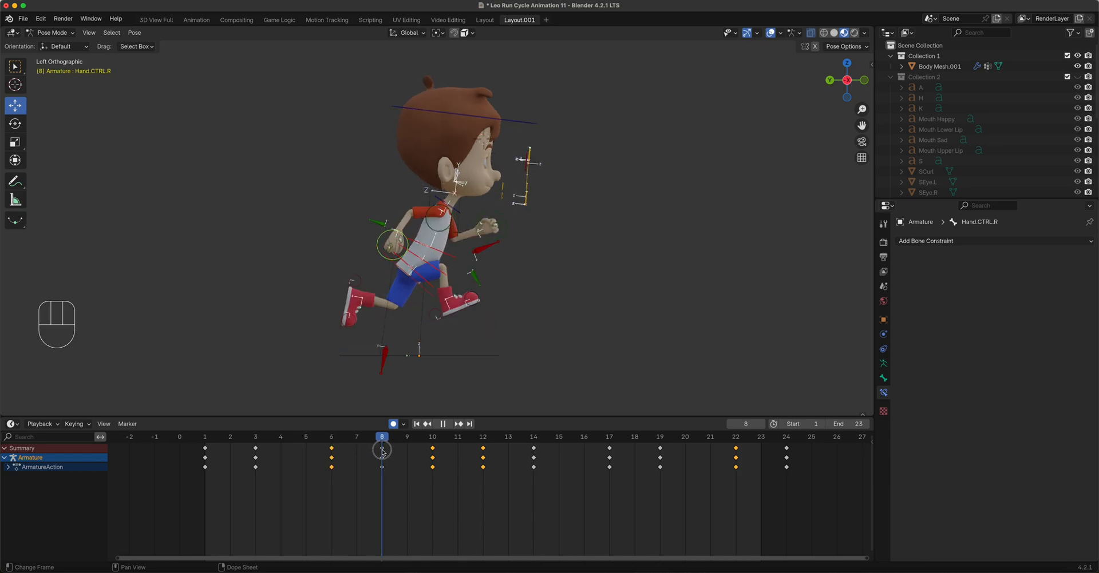
{"action": "left_click", "coordinate": [517, 123]}
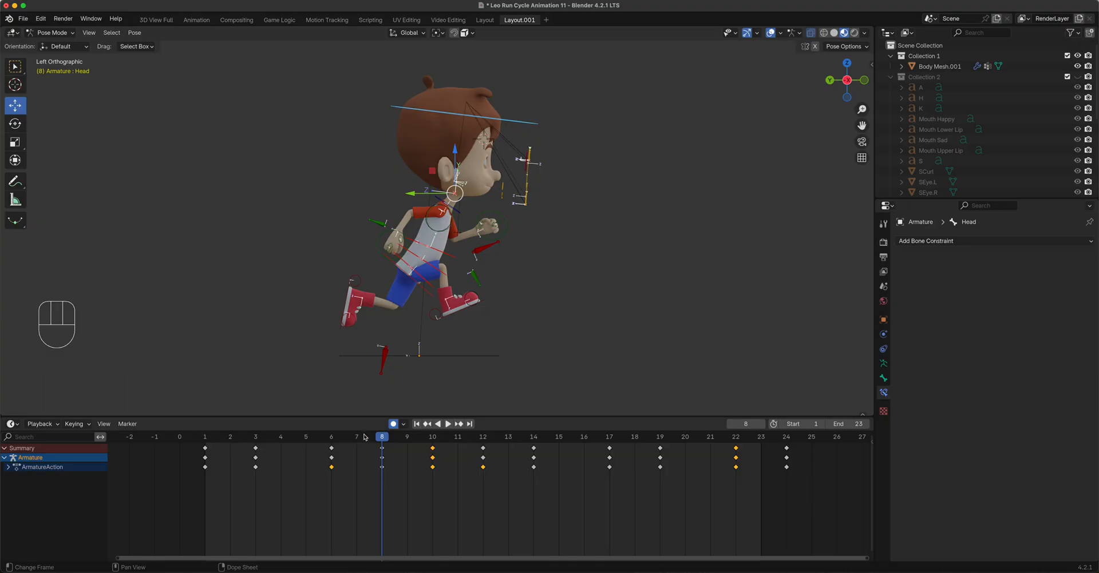
{"action": "key", "text": "r"}
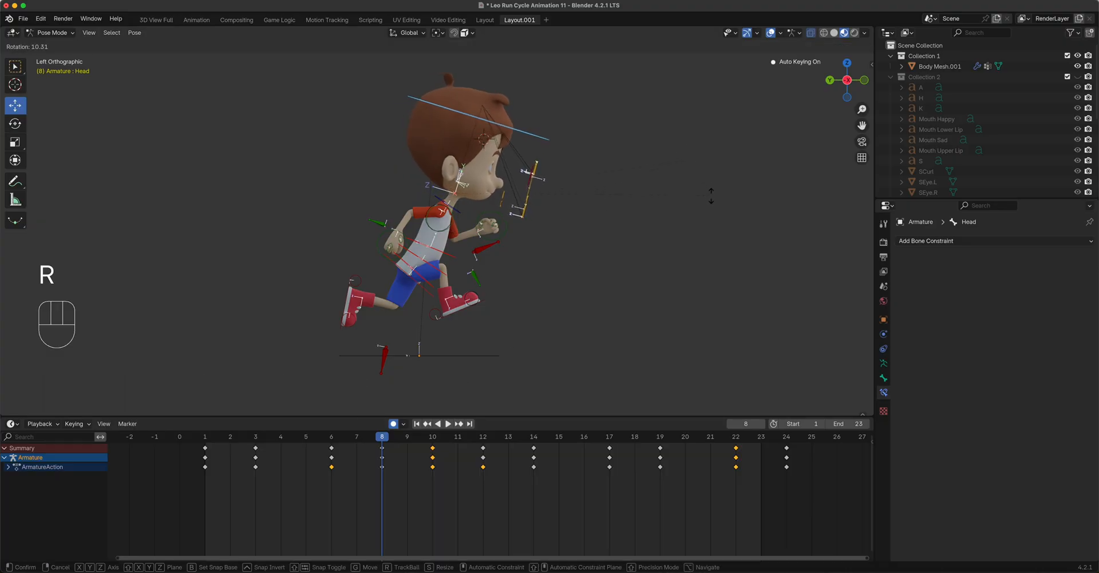
{"action": "left_click", "coordinate": [712, 196]}
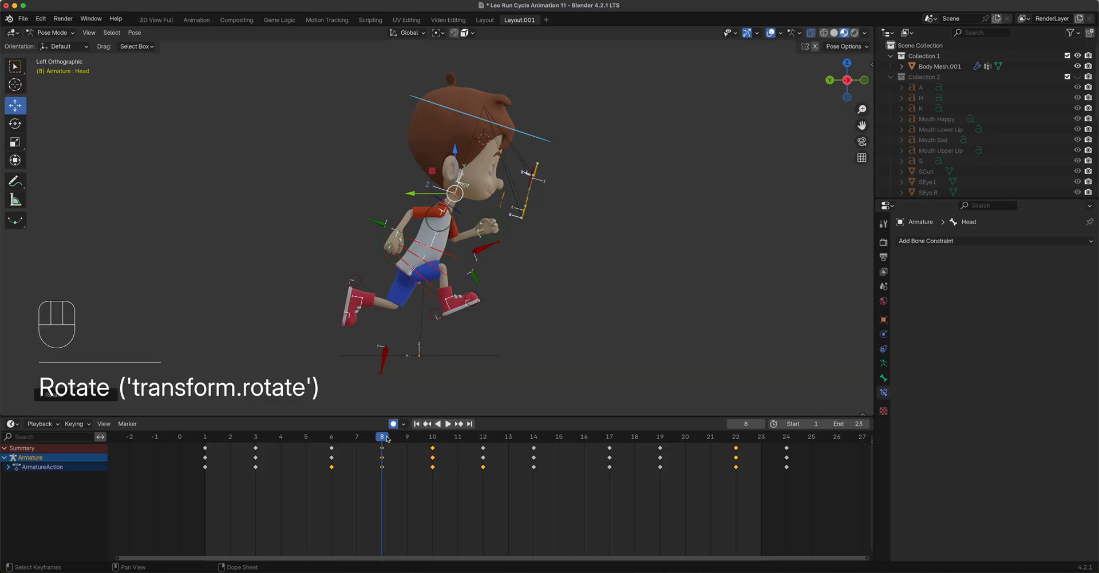
- At frame 19, rotate the Head bone forward to match its tilt at frame 8
{"action": "left_click_drag", "start_coordinate": [387, 439], "coordinate": [660, 469]}
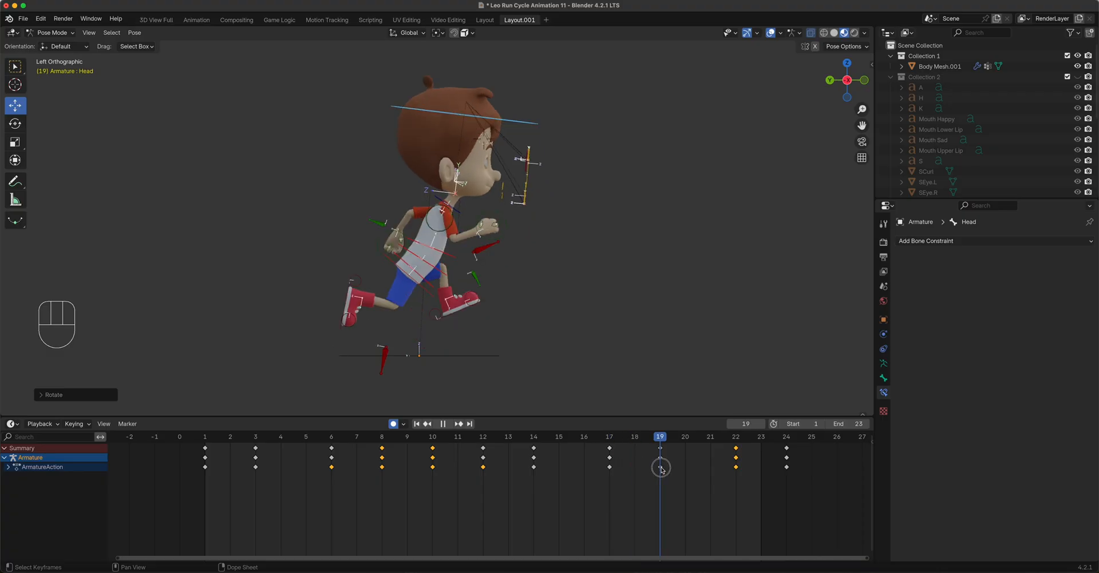
{"action": "key", "text": "r"}
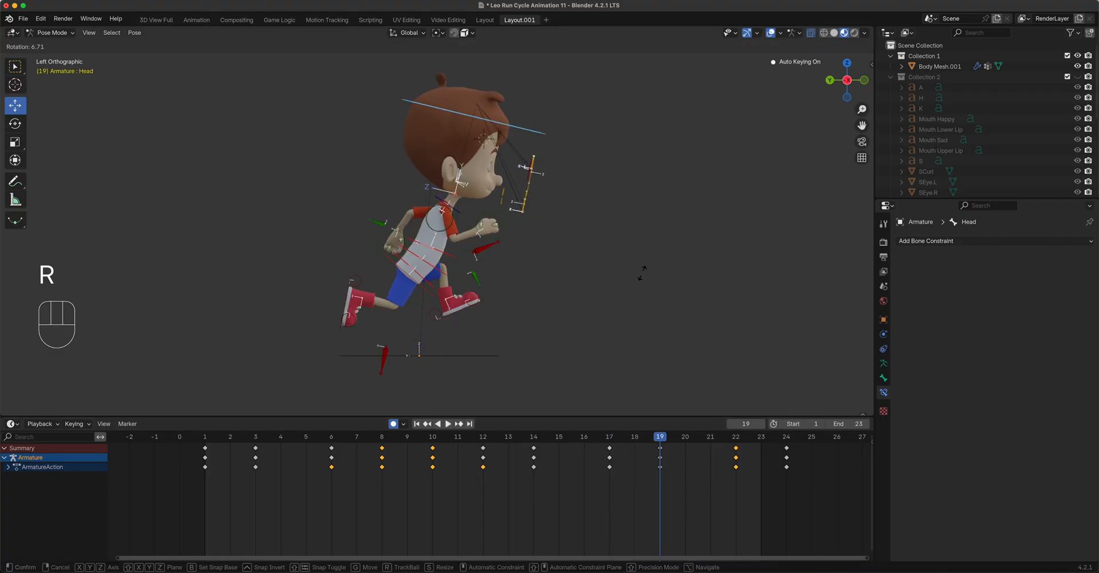
{"action": "left_click", "coordinate": [636, 286]}
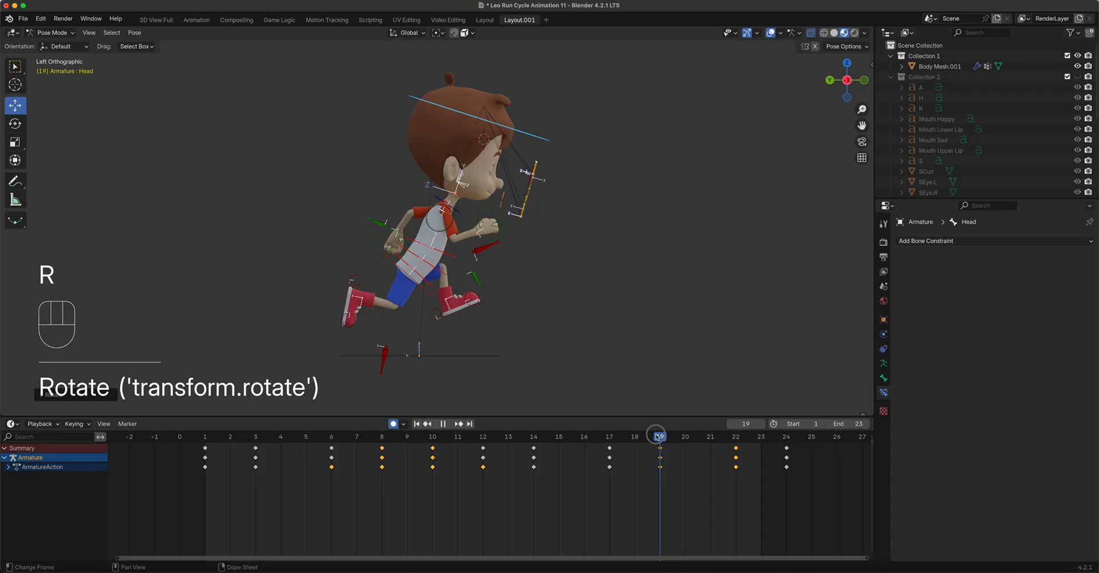
- Play back the run cycle from the side and front views to check the head motion
{"action": "left_click_drag", "start_coordinate": [659, 452], "coordinate": [526, 453]}
{"action": "key", "text": "space"}
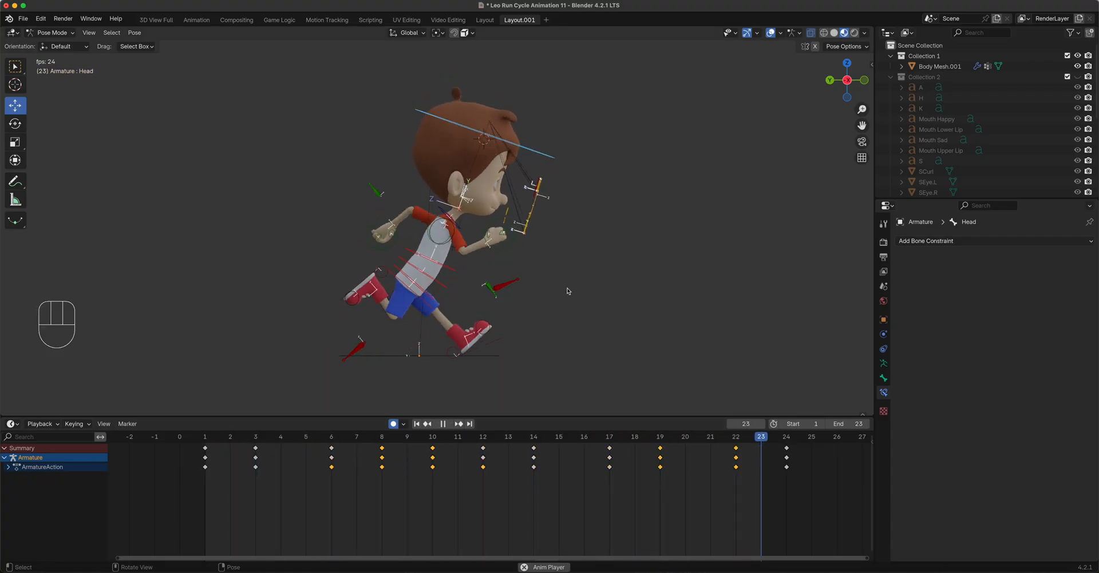
{"action": "middle_click_drag", "start_coordinate": [569, 292], "coordinate": [481, 189]}
{"action": "key", "text": "KP_1"}
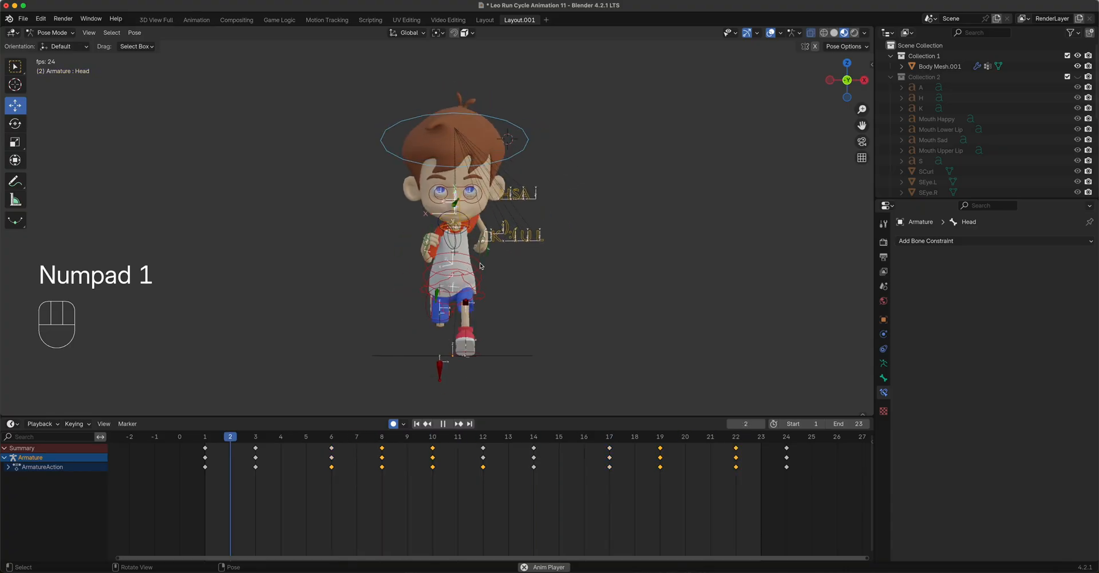
{"action": "key", "text": "space"}
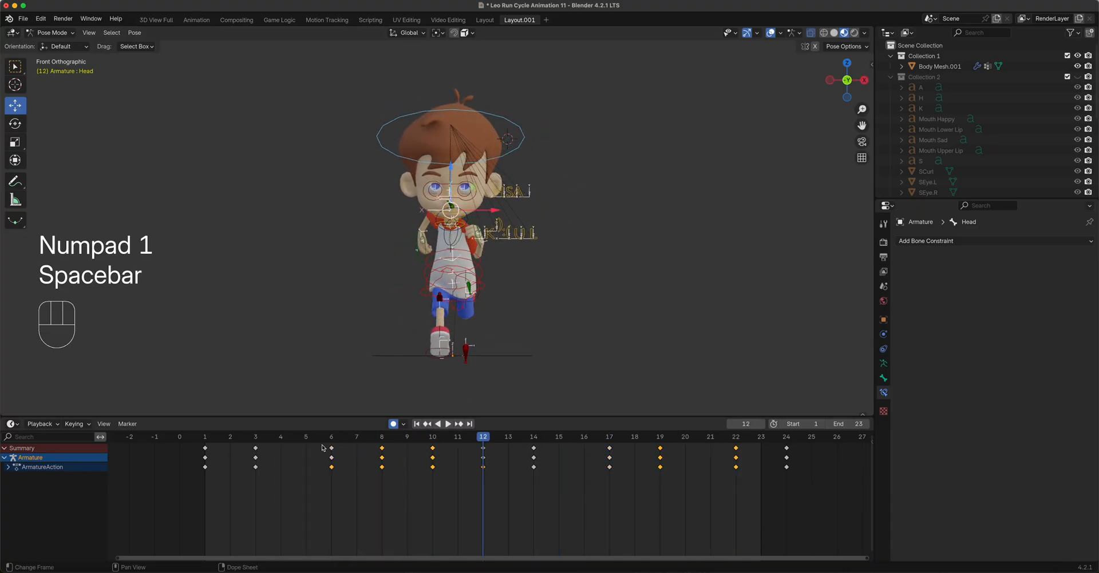
- At frame 10, key the lower eyelid control with the eyes open
{"action": "left_click_drag", "start_coordinate": [215, 440], "coordinate": [435, 459]}
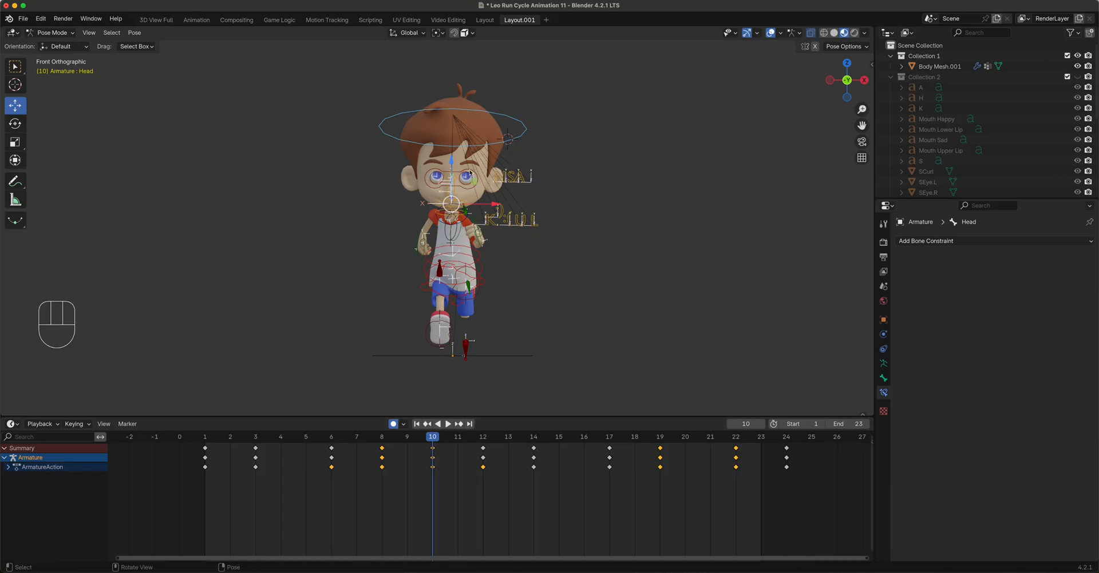
{"action": "scroll", "coordinate": [514, 150], "scroll_direction": "up", "scroll_amount": 4}
{"action": "middle_click_drag", "start_coordinate": [514, 150], "coordinate": [524, 186], "text": "shift"}
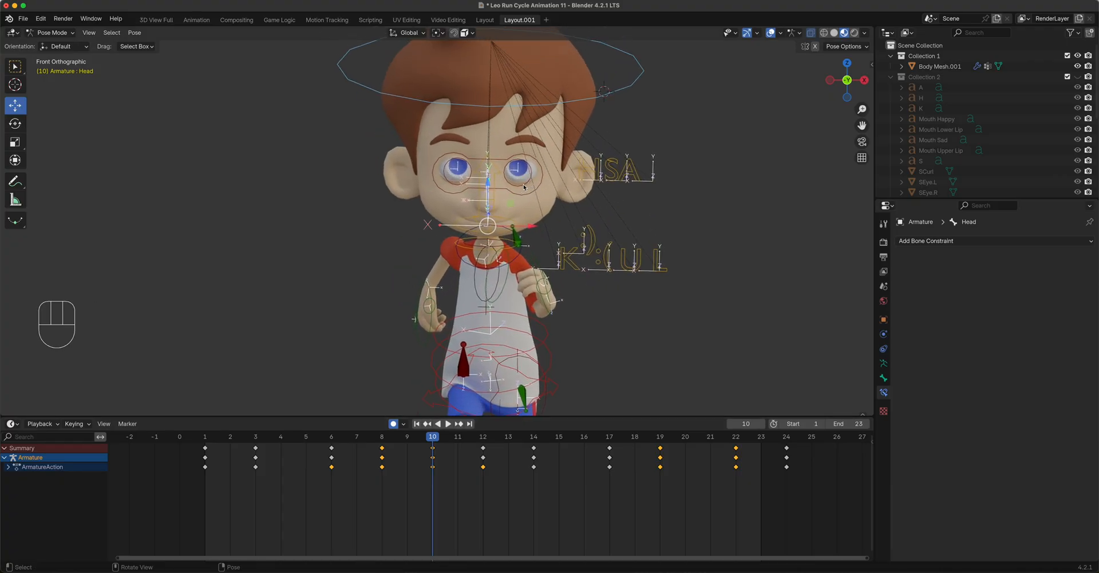
{"action": "left_click", "coordinate": [493, 211]}
{"action": "mouse_move", "coordinate": [487, 143]}
{"action": "left_mouse_down"}
{"action": "mouse_move", "coordinate": [487, 129]}
{"action": "mouse_move", "coordinate": [490, 170]}
{"action": "mouse_move", "coordinate": [489, 144]}
{"action": "mouse_move", "coordinate": [496, 157]}
{"action": "left_mouse_up"}
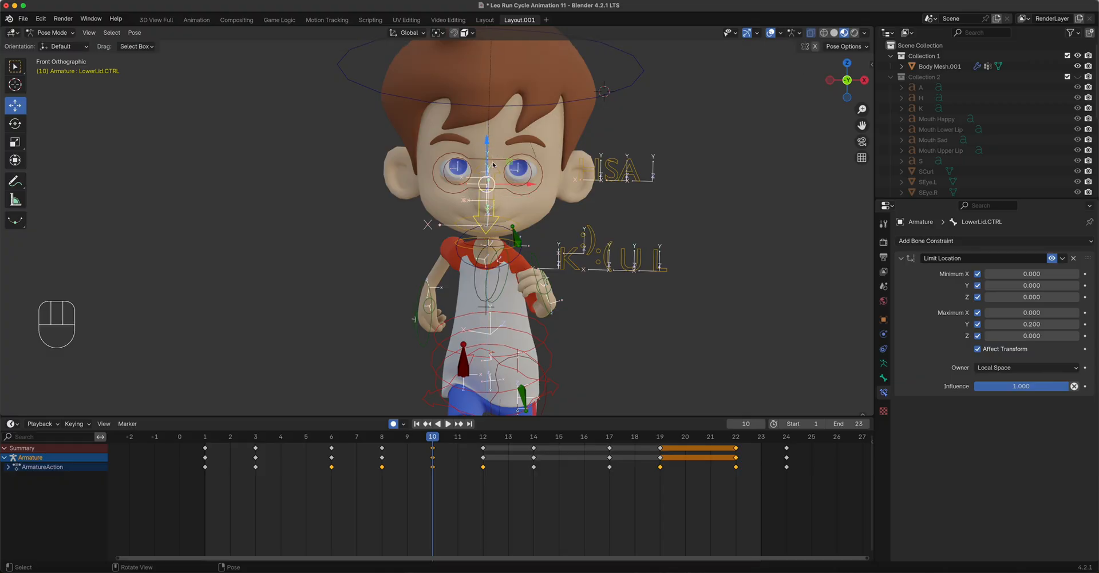
{"action": "left_click", "coordinate": [433, 449]}
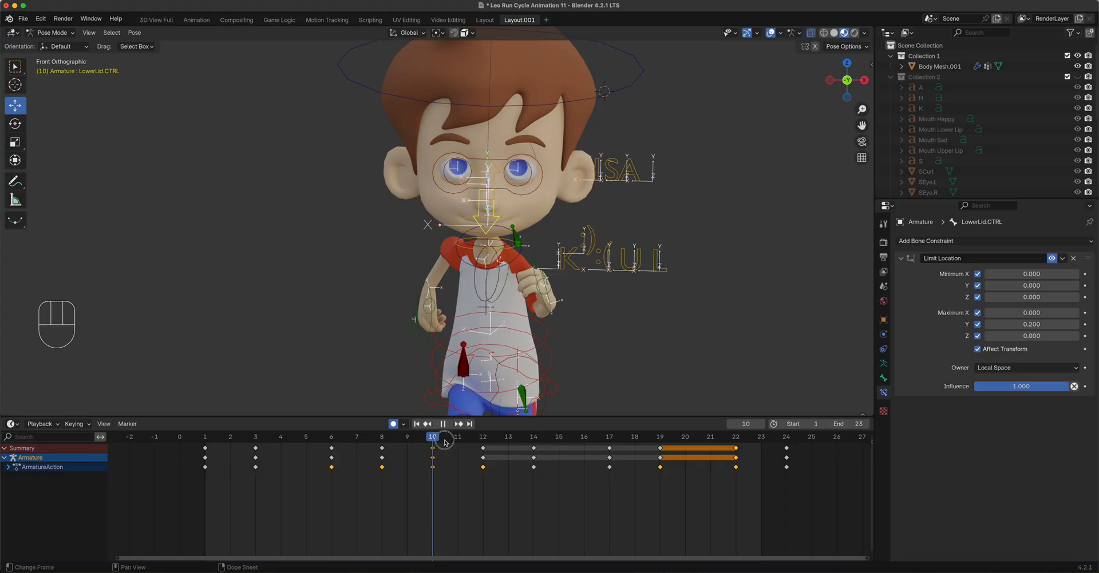
- At frame 11, move the lower and upper eyelid controls to close the eyes, and preview the blink
{"action": "key", "text": "space"}
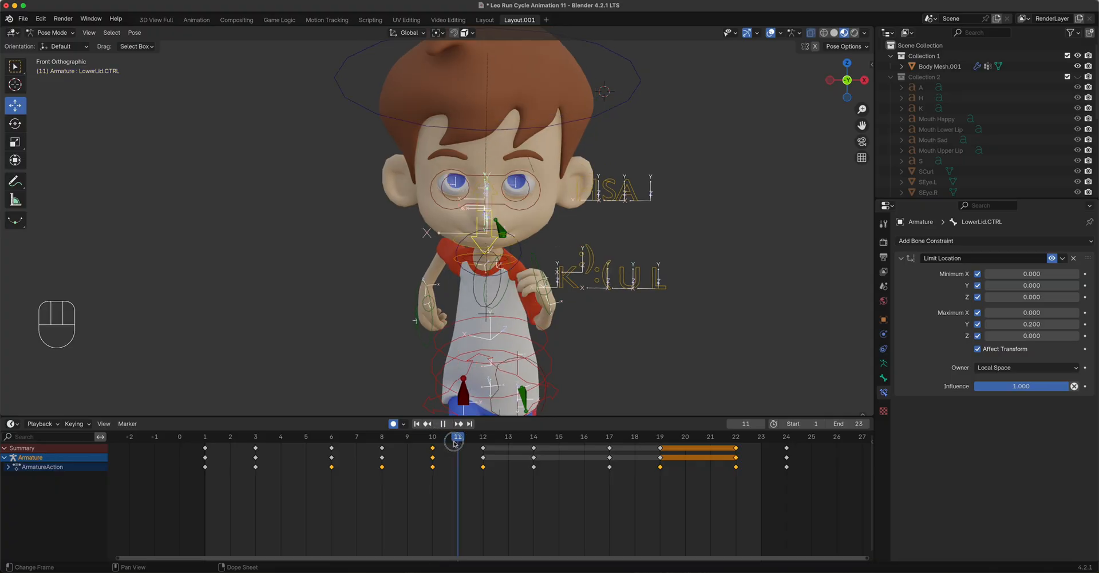
{"action": "key", "text": "space"}
{"action": "left_click_drag", "start_coordinate": [484, 165], "coordinate": [487, 216]}
{"action": "left_click", "coordinate": [493, 193]}
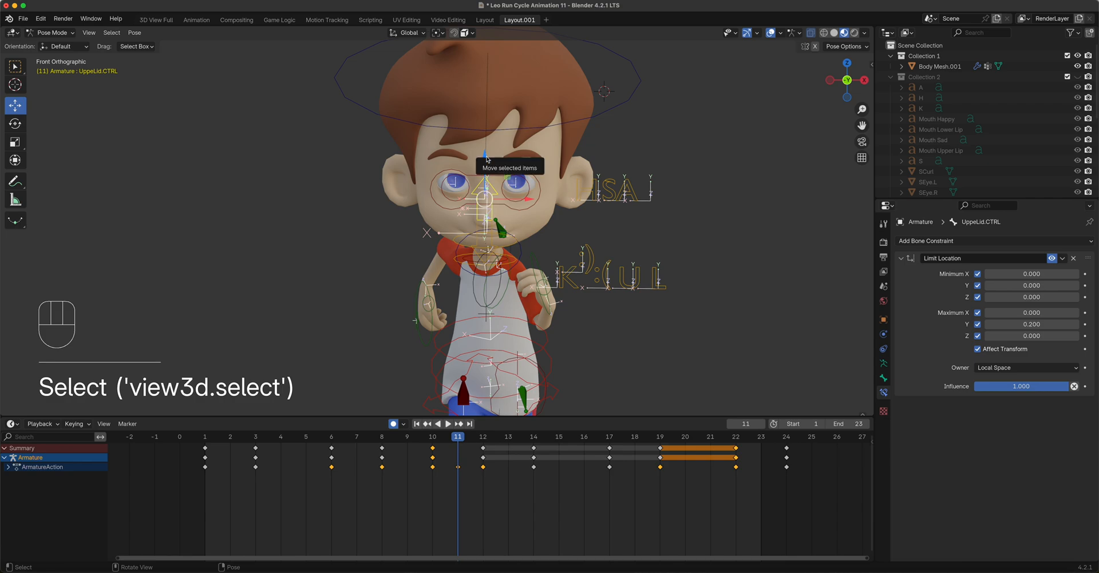
{"action": "left_click_drag", "start_coordinate": [484, 152], "coordinate": [483, 119]}
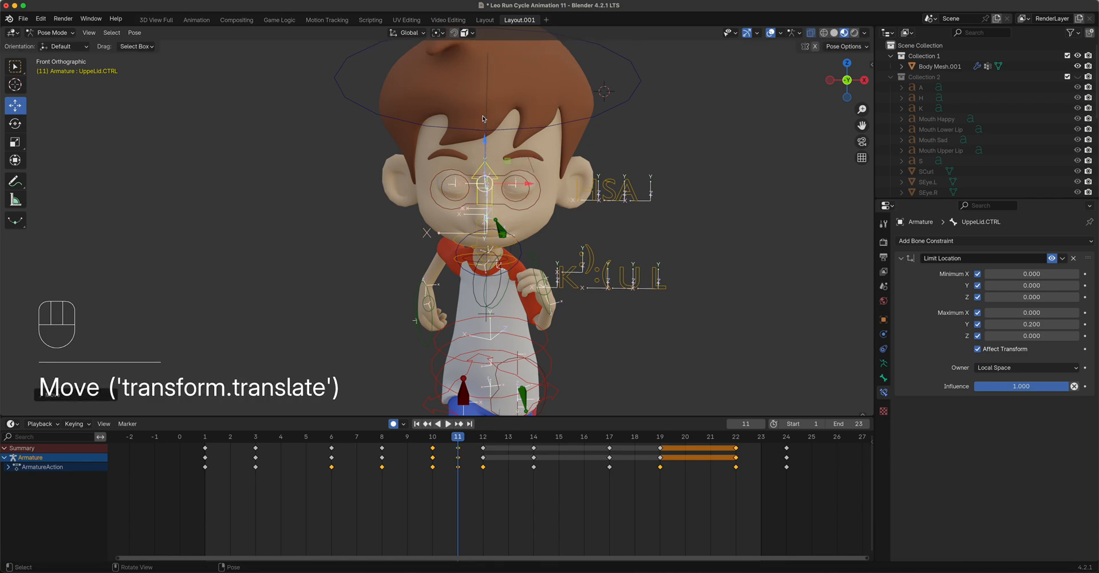
{"action": "left_click_drag", "start_coordinate": [462, 439], "coordinate": [483, 441]}
{"action": "key", "text": "space"}
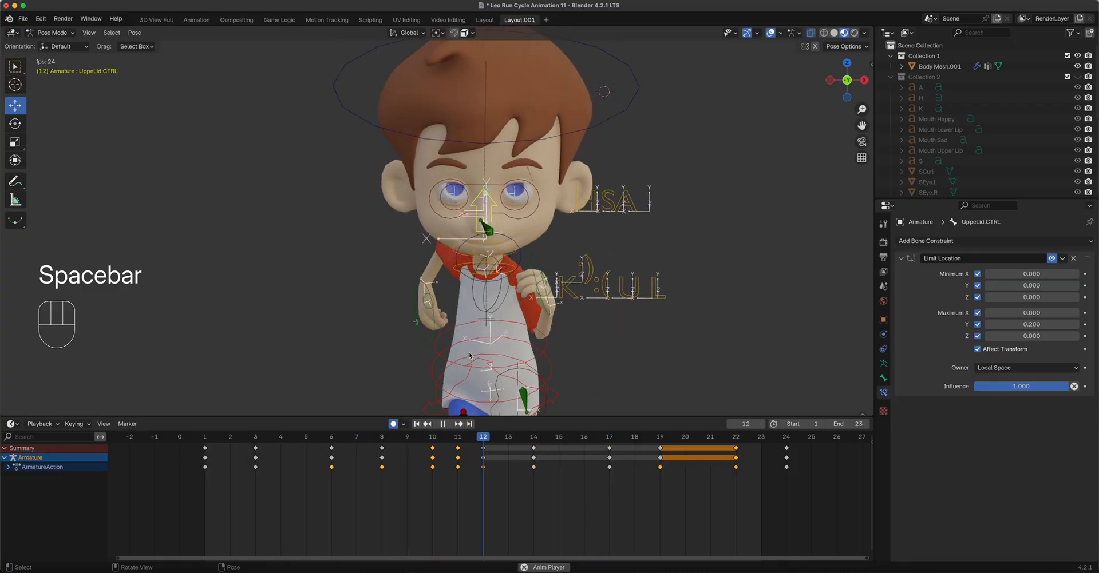
- At frame 12, move the upper and lower eyelid controls to hold the eyes closed
{"action": "key", "text": "space"}
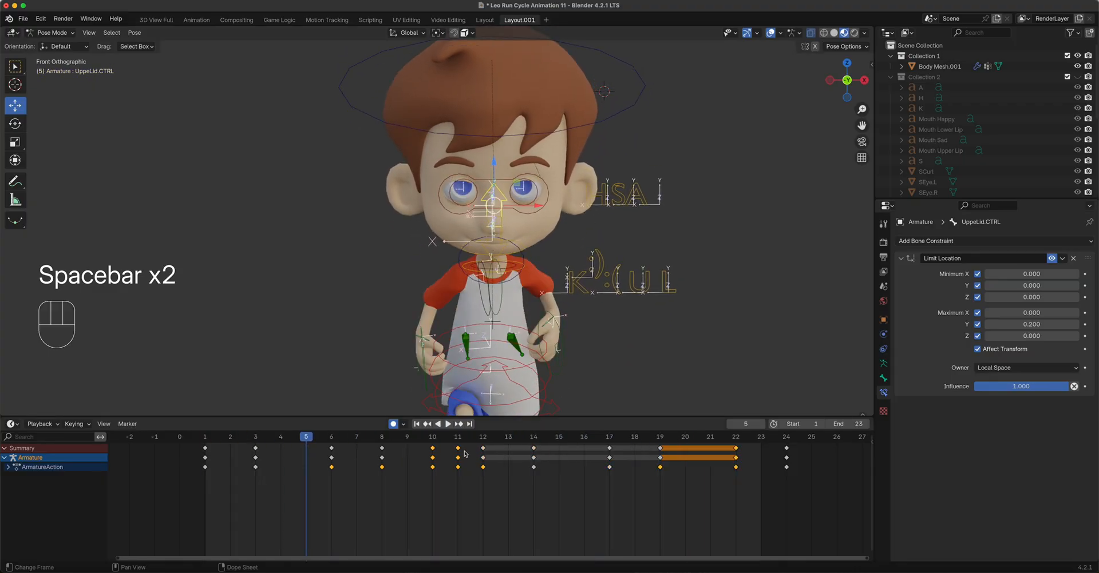
{"action": "left_click_drag", "start_coordinate": [314, 442], "coordinate": [484, 448]}
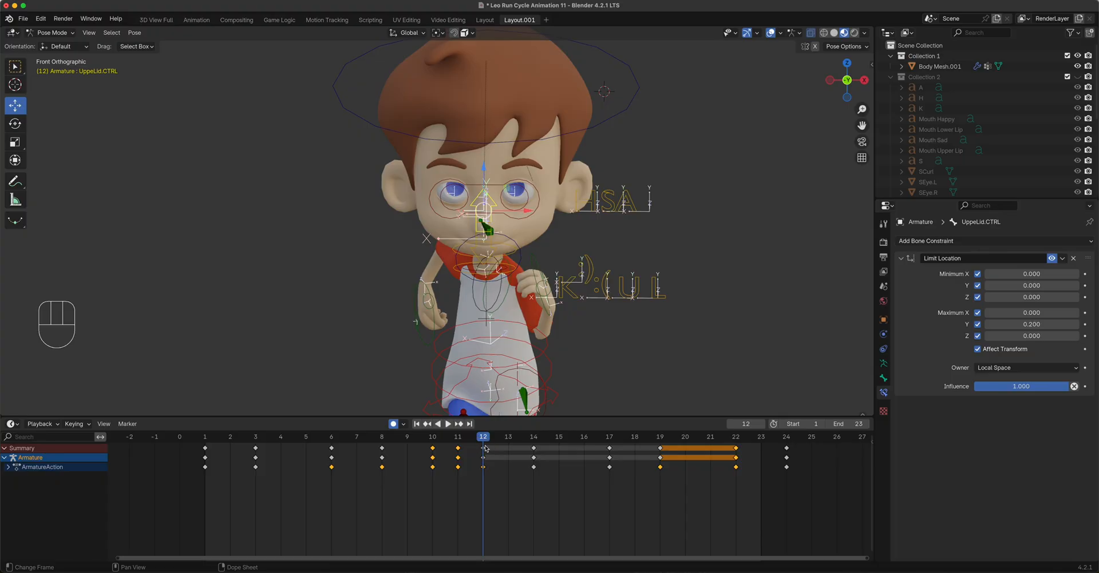
{"action": "left_click_drag", "start_coordinate": [487, 167], "coordinate": [487, 227]}
{"action": "left_click", "coordinate": [488, 191]}
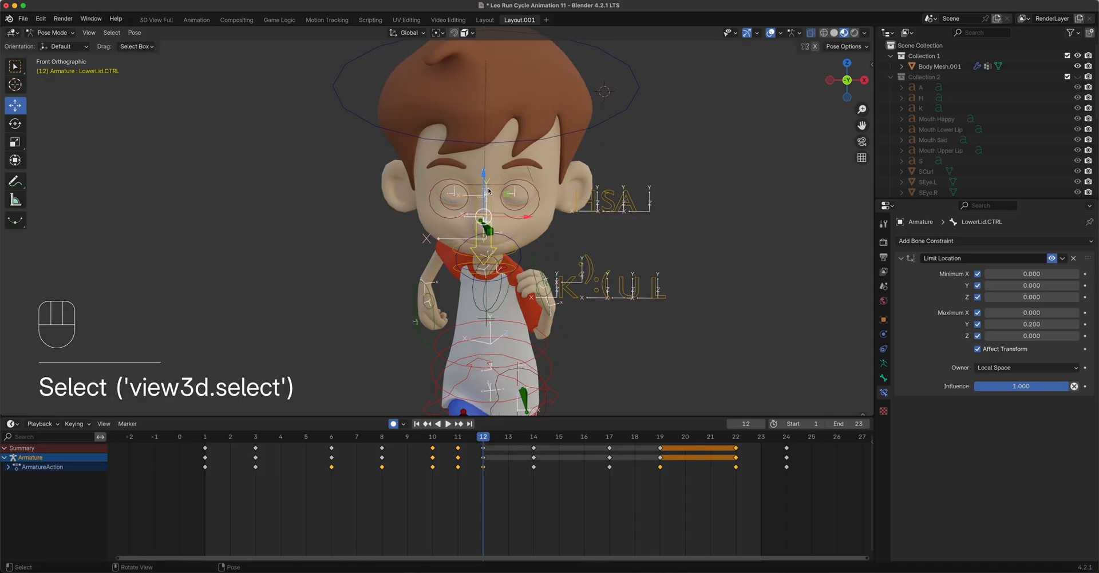
{"action": "left_click_drag", "start_coordinate": [486, 179], "coordinate": [486, 163]}
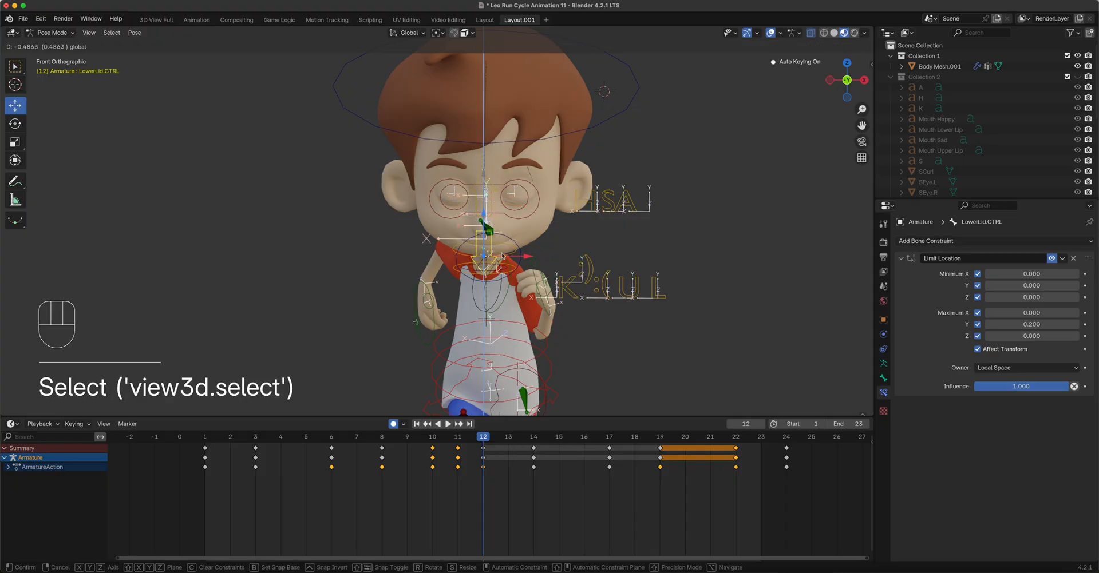
{"action": "left_click_drag", "start_coordinate": [502, 256], "coordinate": [502, 255]}
- Play back the run cycle with the blink from the front and an angled side view, and save the file
{"action": "key", "text": "space"}
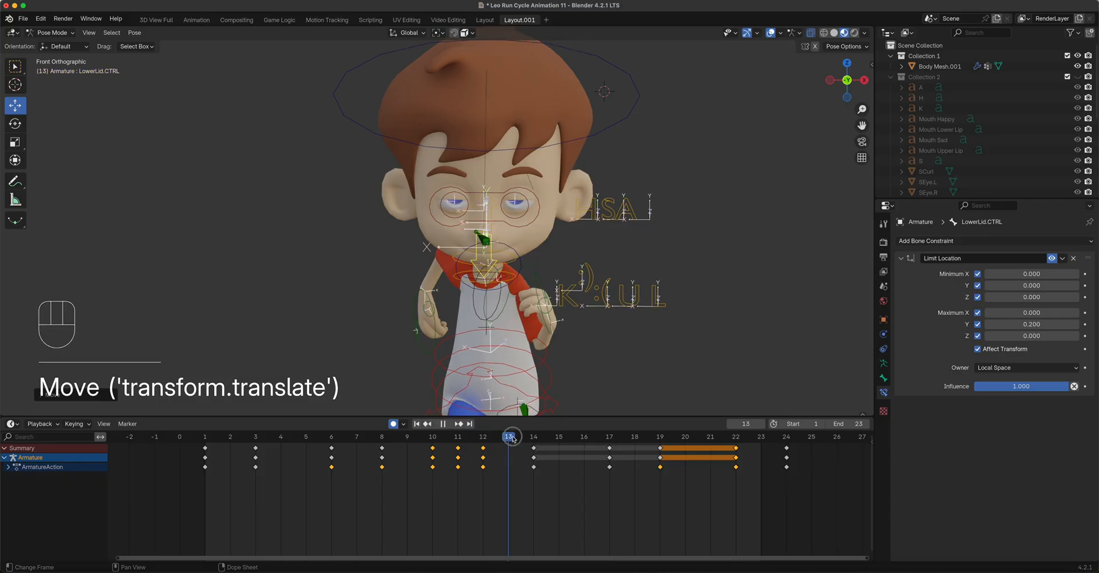
{"action": "left_click_drag", "start_coordinate": [512, 438], "coordinate": [438, 443]}
{"action": "key", "text": "space"}
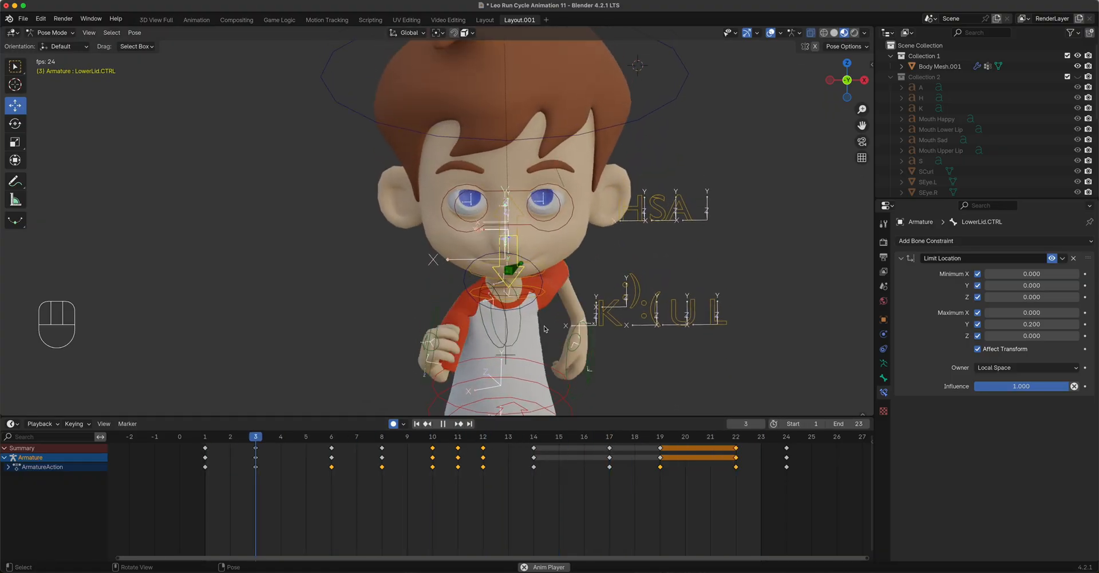
{"action": "scroll", "coordinate": [550, 329], "scroll_direction": "down", "scroll_amount": 3}
{"action": "middle_click_drag", "start_coordinate": [550, 329], "coordinate": [584, 338]}
{"action": "left_click", "coordinate": [603, 339]}
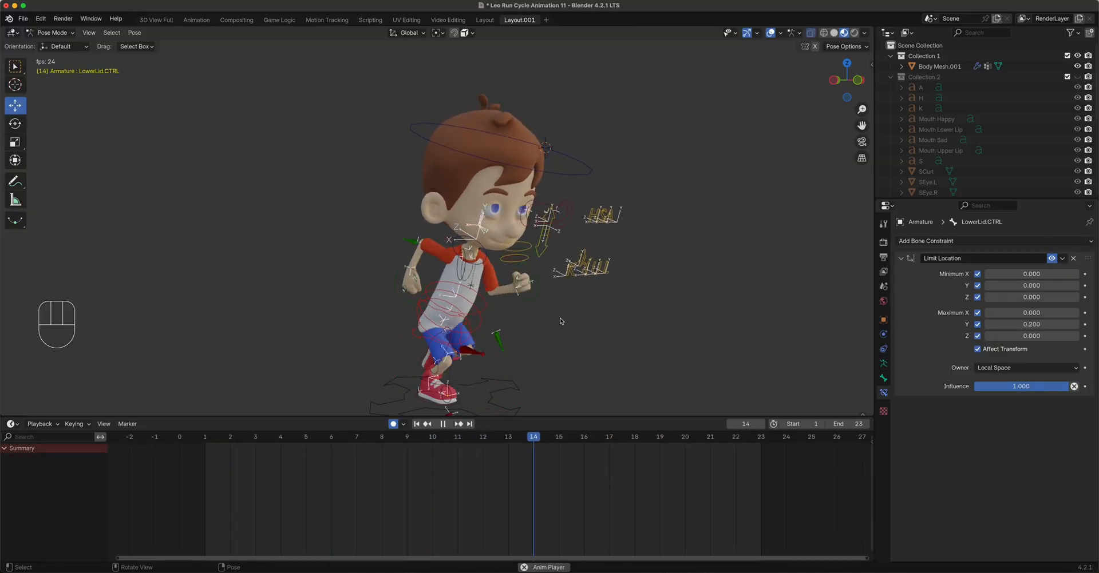
{"action": "key", "text": "space"}
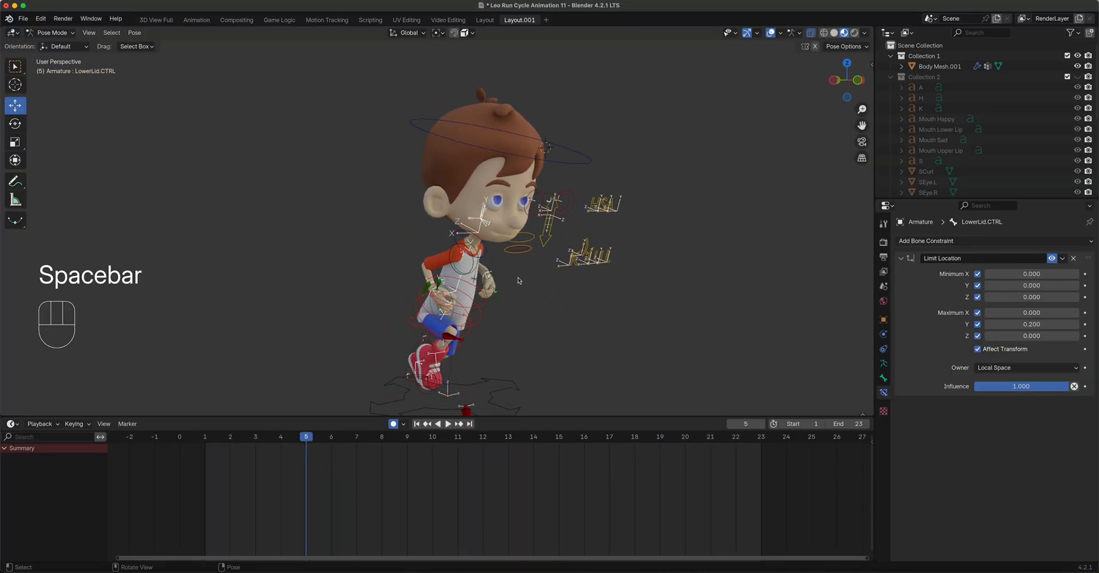
{"action": "left_click", "coordinate": [23, 18]}
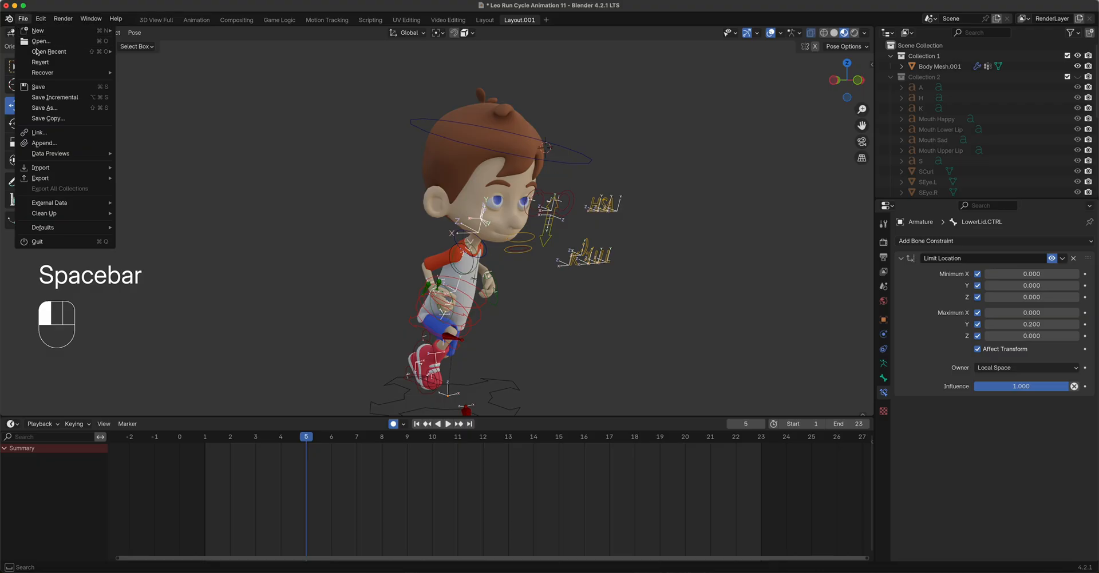
{"action": "left_click", "coordinate": [51, 87]}
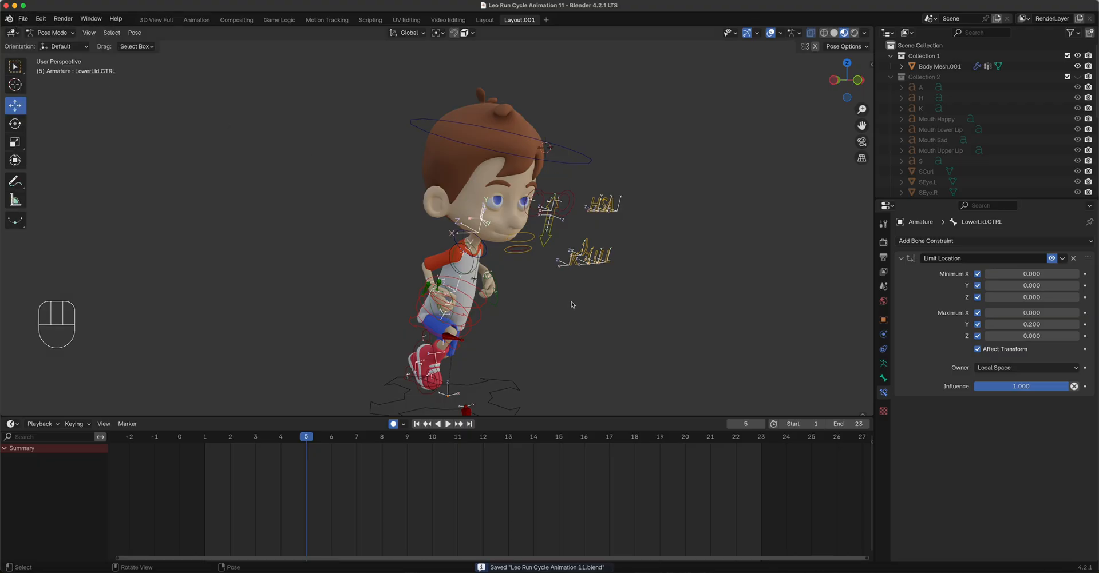
- Select all of the armature's bones and set the animation's end frame to 250
{"action": "key", "text": "a"}
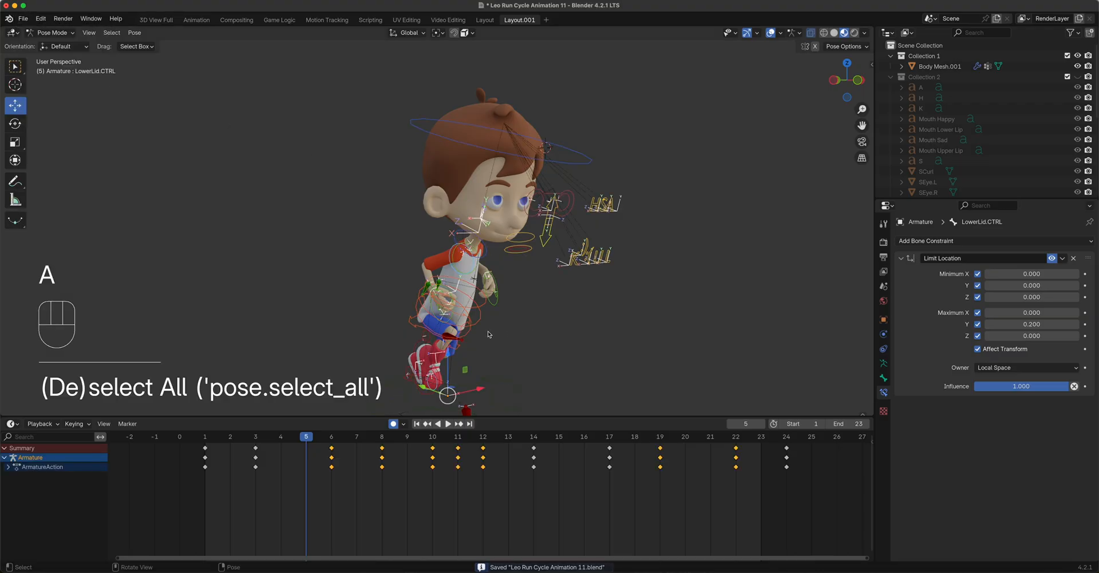
{"action": "scroll", "coordinate": [488, 334], "scroll_direction": "down", "scroll_amount": 1}
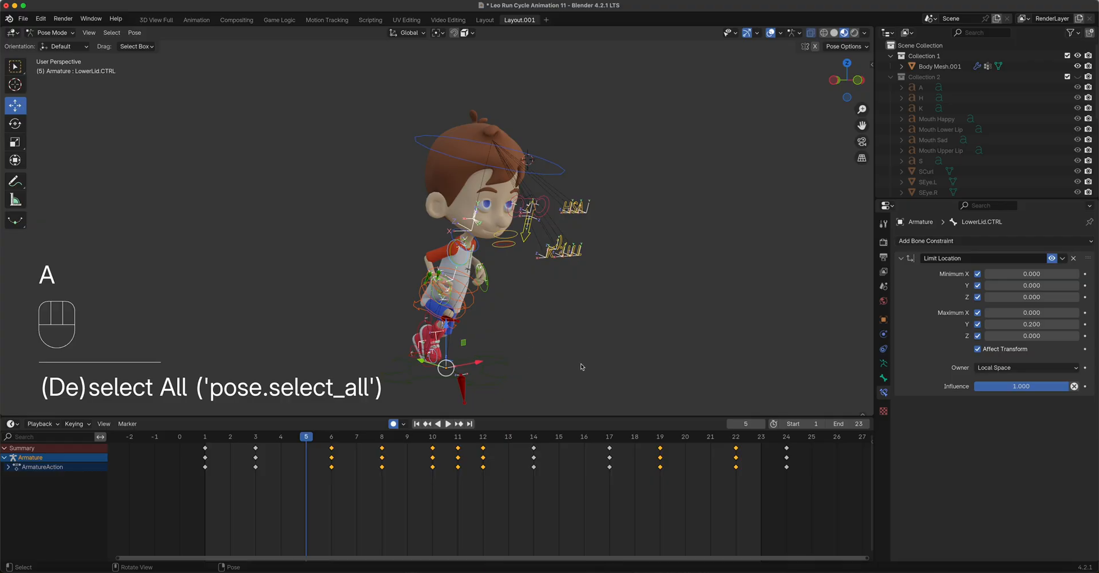
{"action": "left_click", "coordinate": [853, 424]}
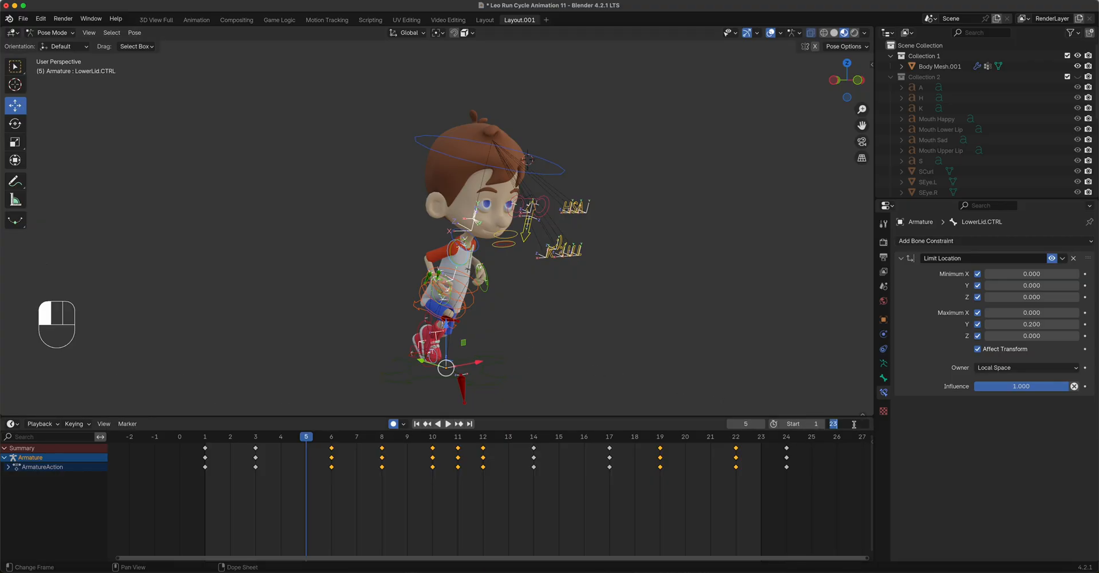
{"action": "key", "text": "Return"}
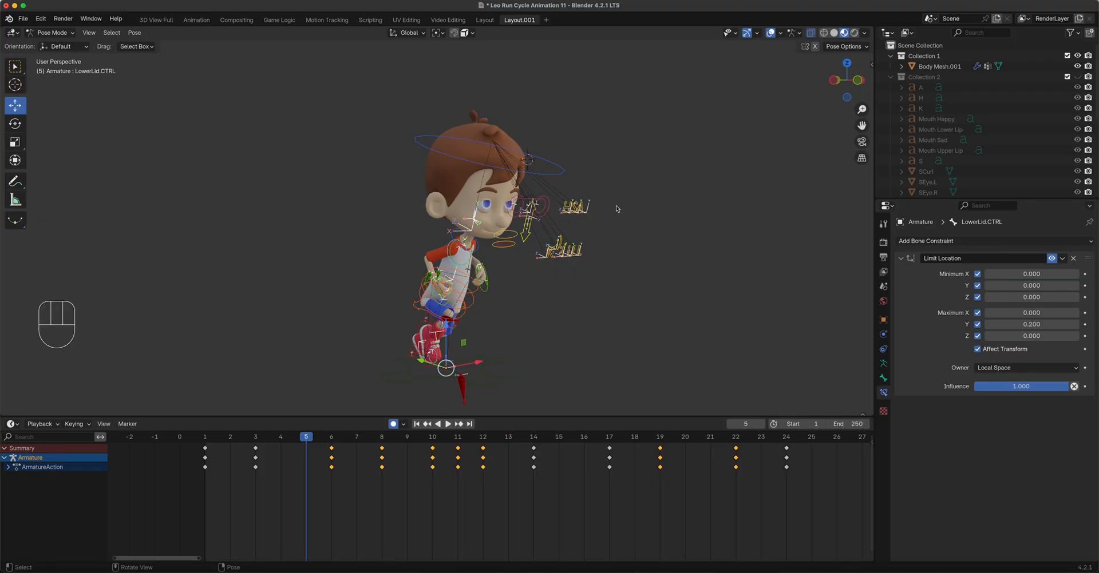
- Select all keyframes and set their F-curve extrapolation to Make Cyclic
{"action": "middle_click_drag", "start_coordinate": [488, 278], "coordinate": [452, 247], "text": "shift"}
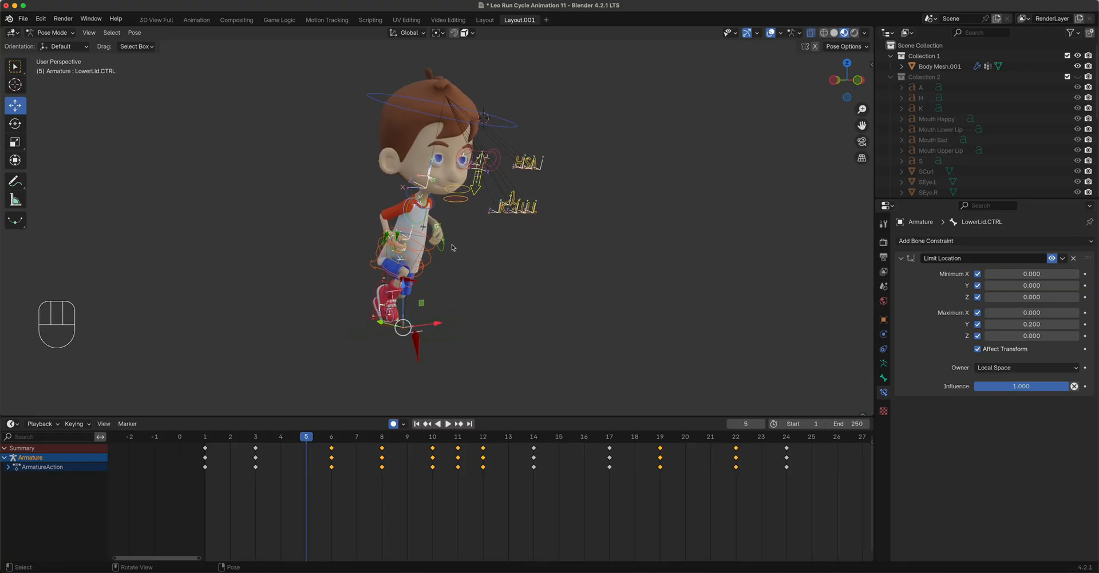
{"action": "key", "text": "a"}
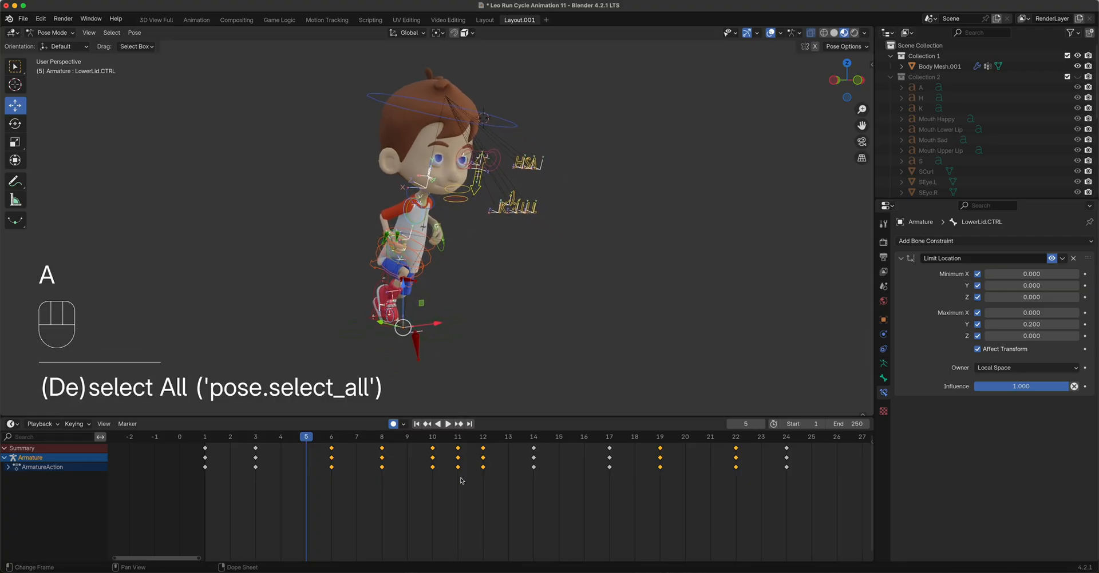
{"action": "key", "text": "a"}
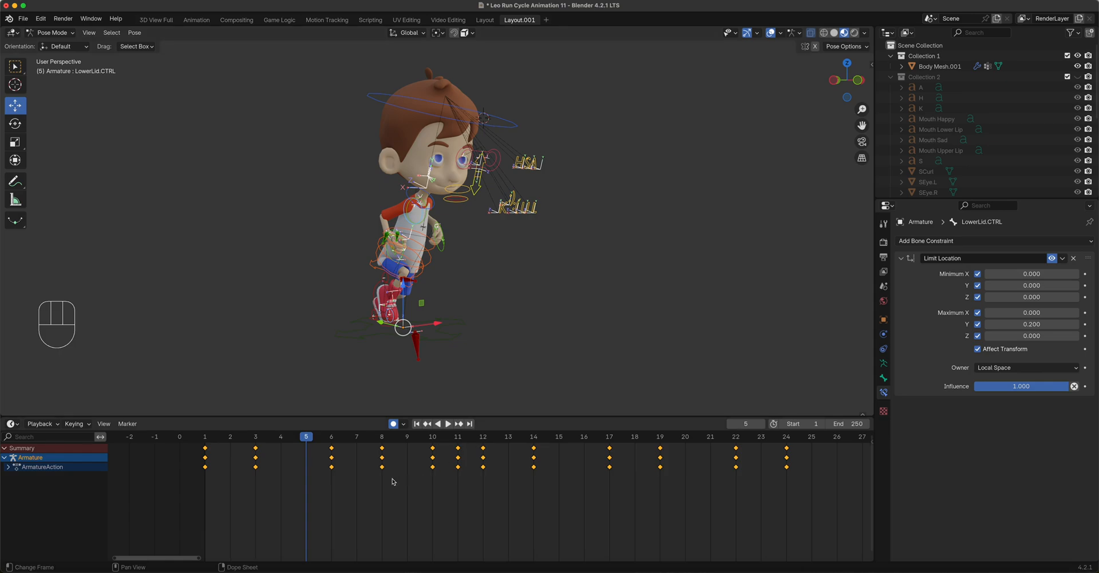
{"action": "key", "text": "shift+e"}
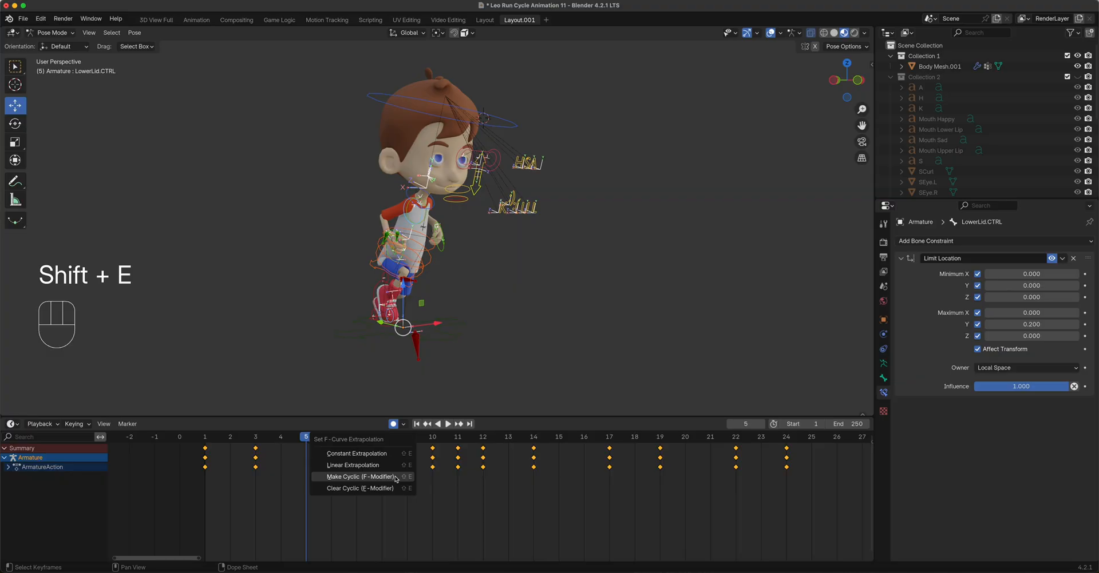
{"action": "left_click", "coordinate": [355, 476]}
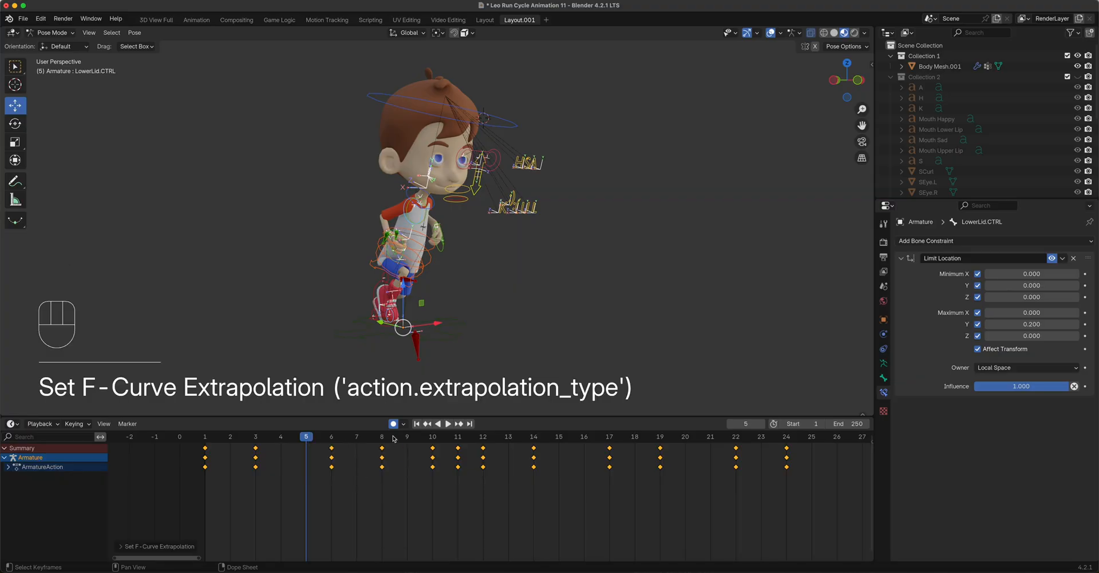
- Play back the looping run cycle from frame 1
{"action": "left_click", "coordinate": [211, 441]}
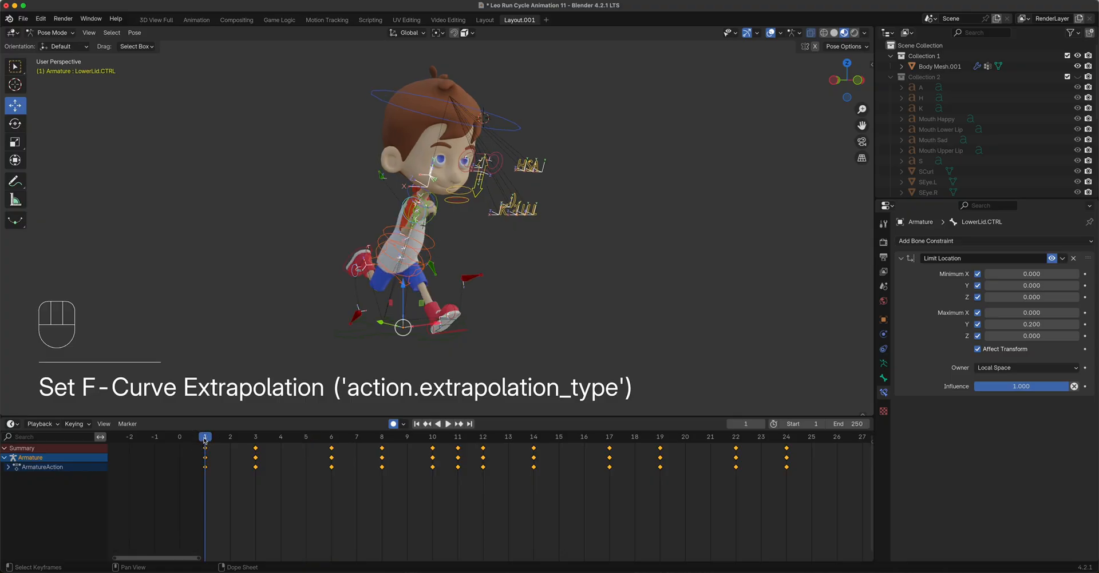
{"action": "key", "text": "space"}
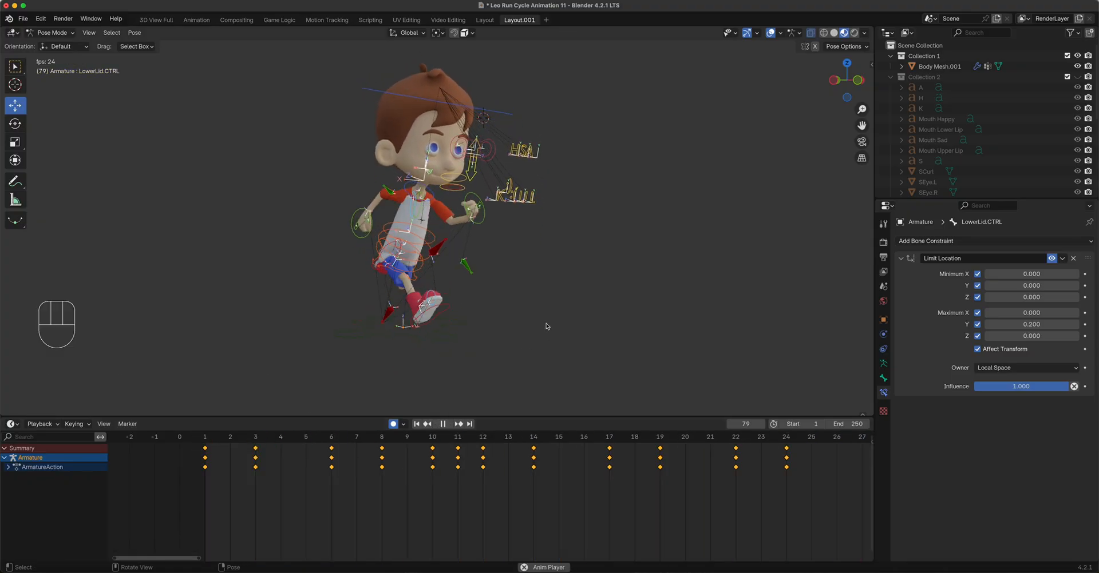
{"action": "key", "text": "space"}
- Select the Hand.CTRL.L bone and expand its individual location and rotation keyframe channels
{"action": "left_click", "coordinate": [444, 250]}
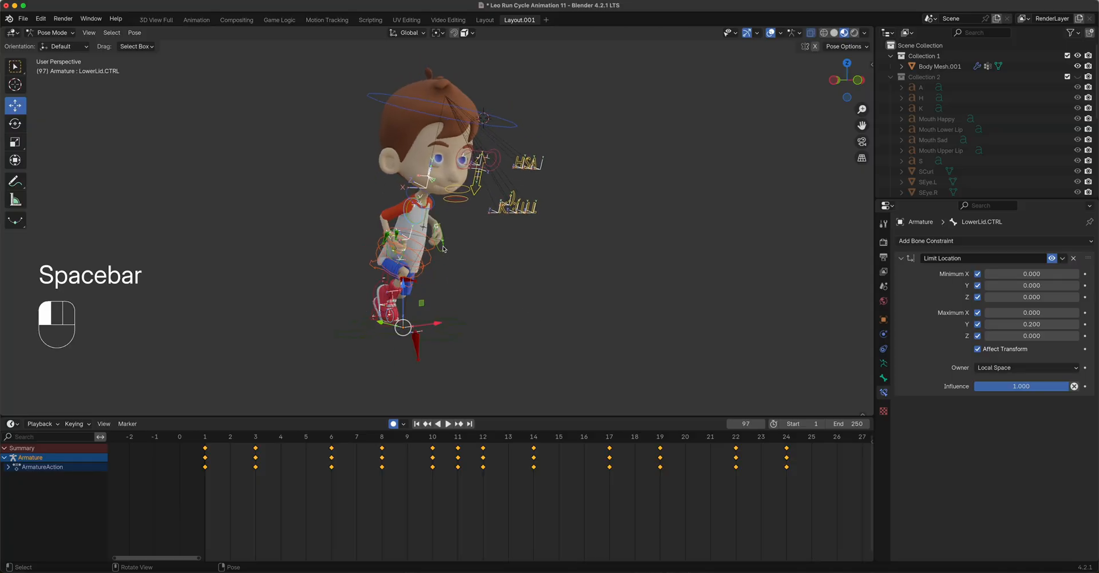
{"action": "left_click", "coordinate": [9, 468]}
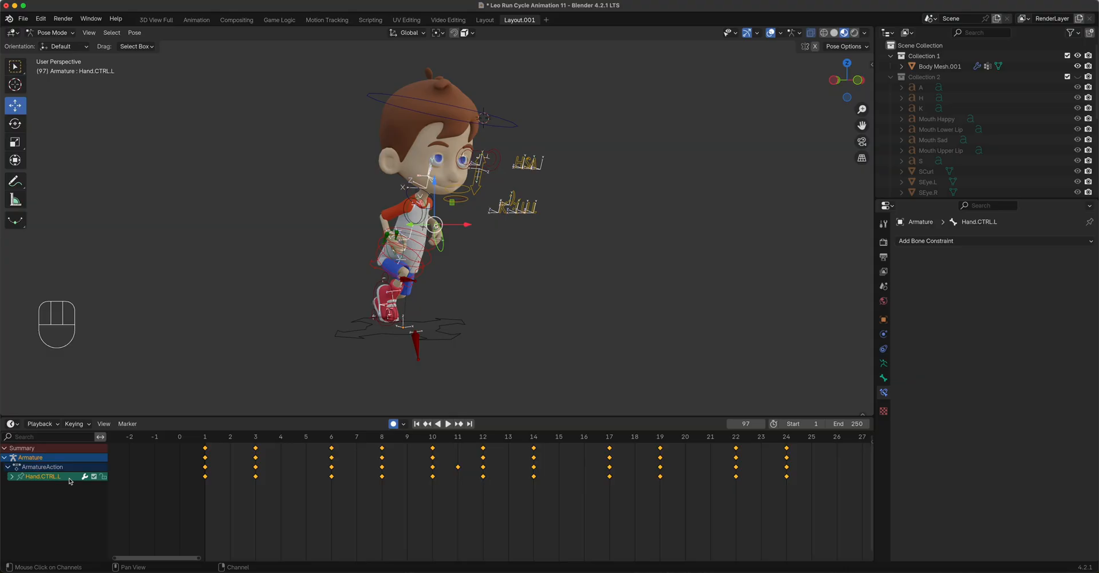
{"action": "left_click", "coordinate": [12, 477]}
{"action": "left_click", "coordinate": [50, 487]}
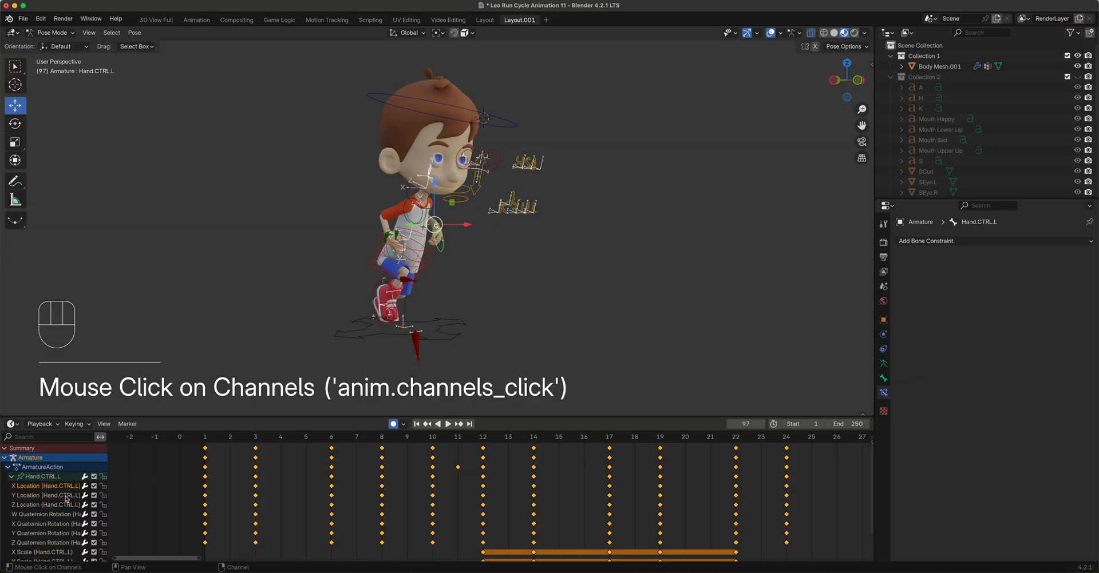
{"action": "left_click", "coordinate": [194, 502]}
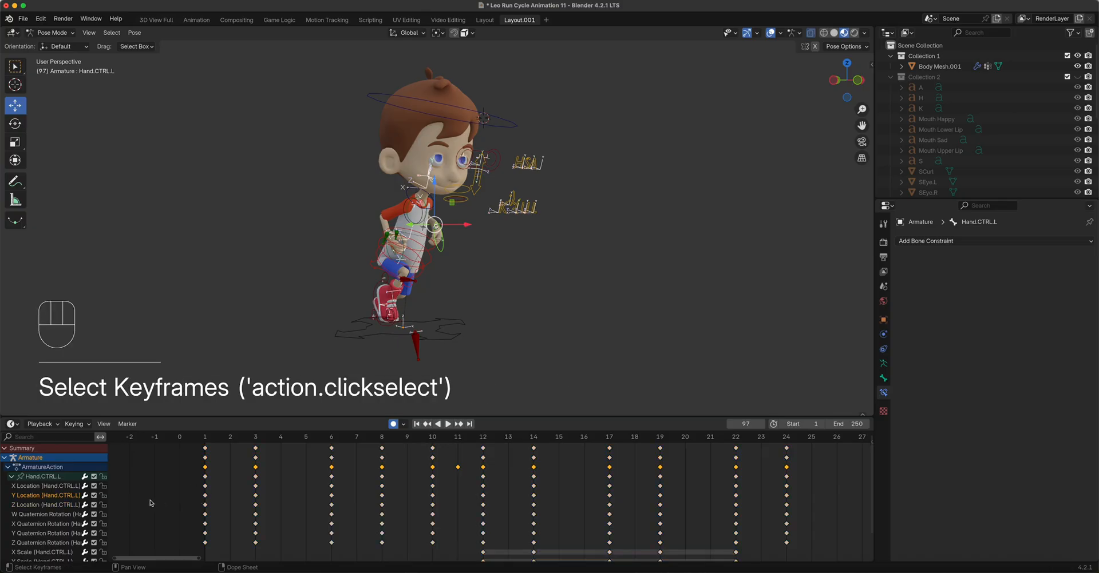
- Select all Y Location keyframes of Hand.CTRL.L, view the F-curve extrapolation options without applying one, and deselect the bone
{"action": "left_click", "coordinate": [51, 497]}
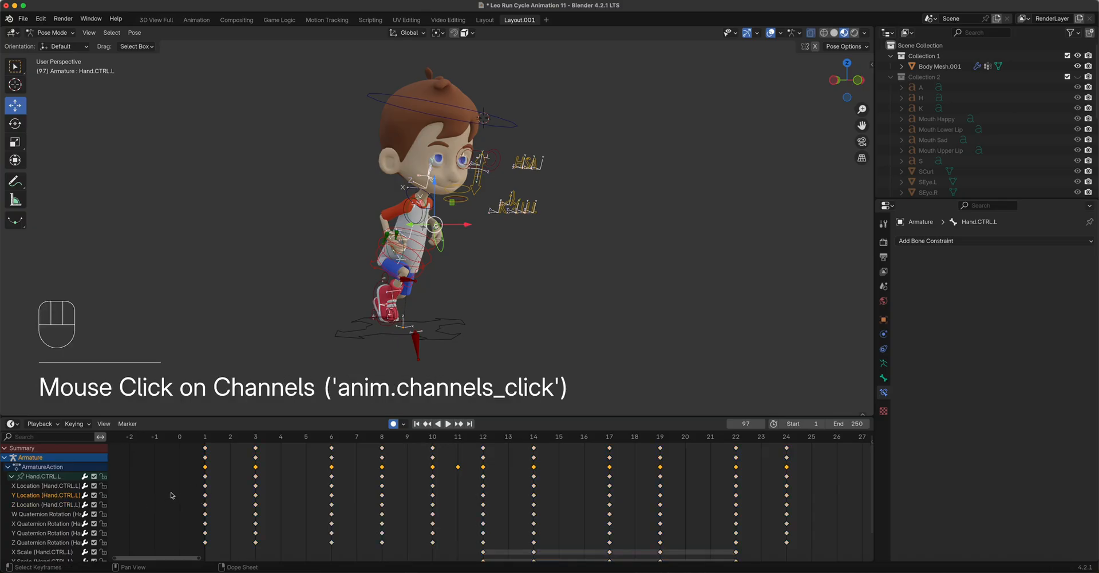
{"action": "left_click_drag", "start_coordinate": [171, 496], "coordinate": [820, 503]}
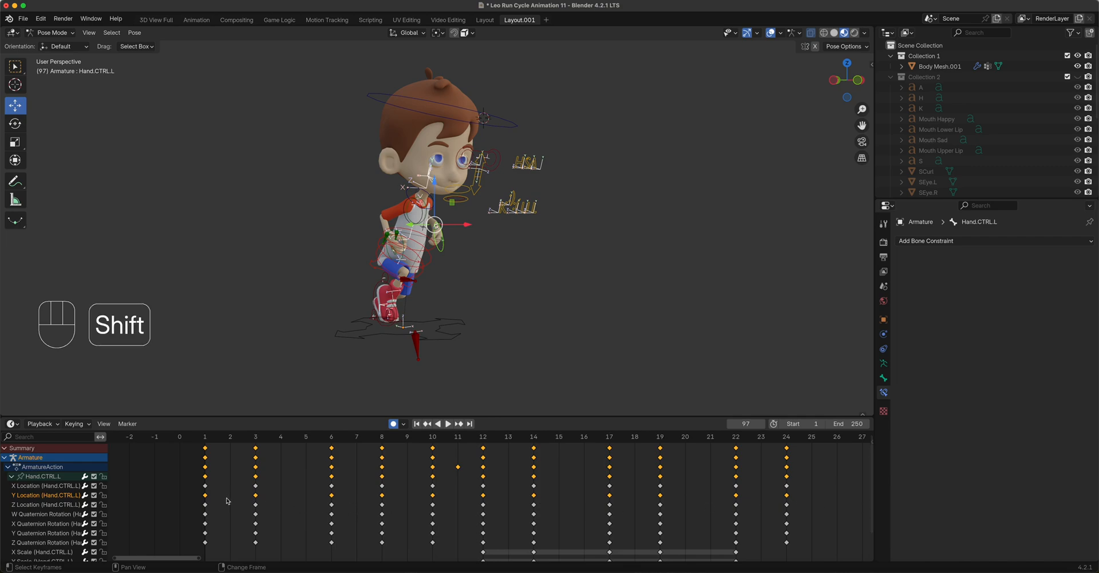
{"action": "key", "text": "shift+e"}
{"action": "left_click", "coordinate": [208, 500]}
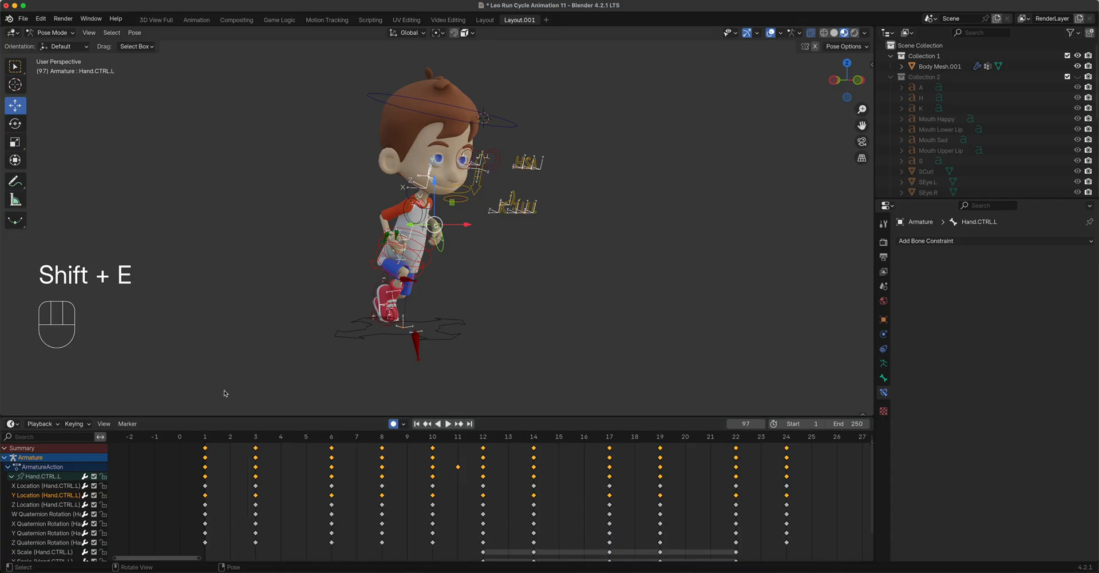
{"action": "left_click", "coordinate": [371, 301]}
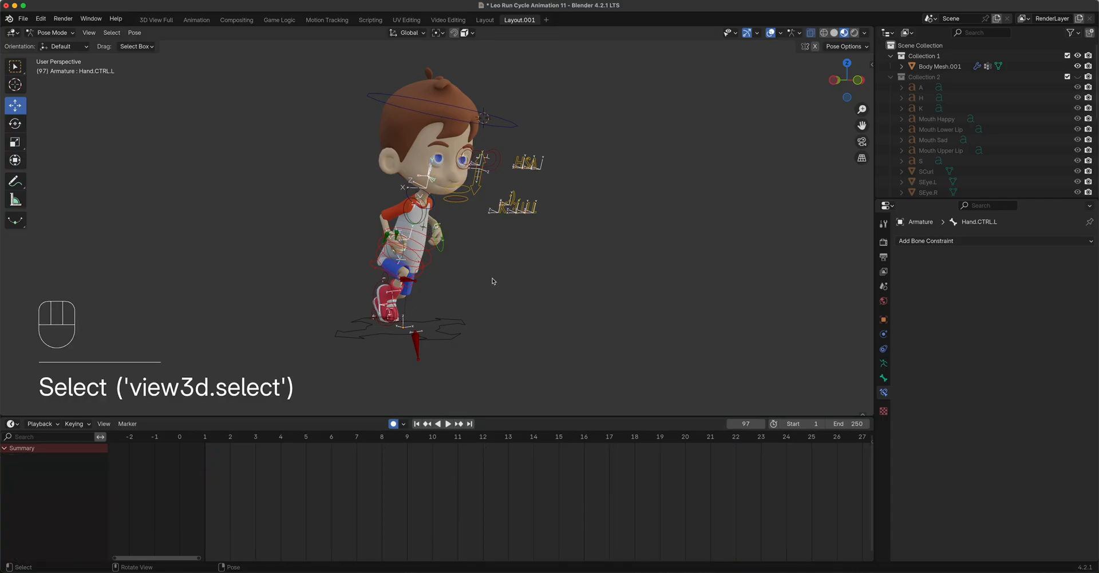
- Play back the looping run with the viewport overlays hidden, and save the file
{"action": "key", "text": "space"}
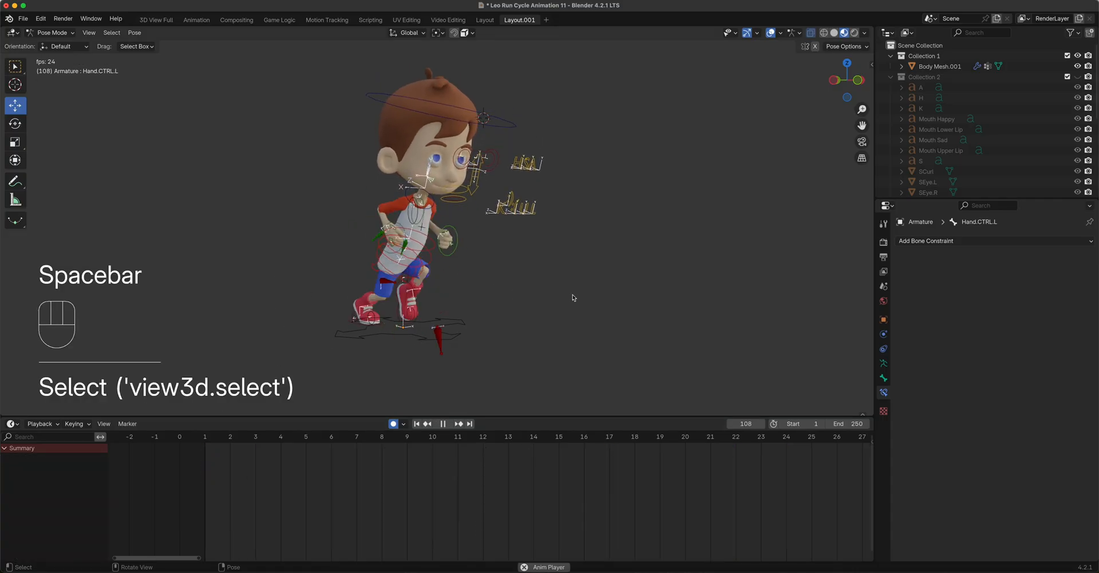
{"action": "left_click", "coordinate": [770, 33]}
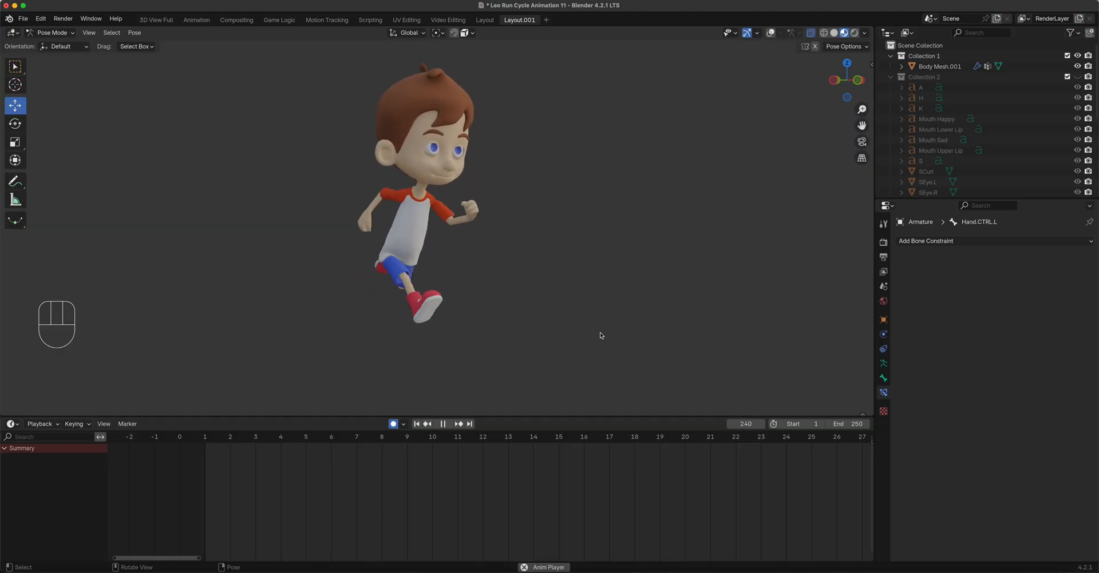
{"action": "key", "text": "space"}
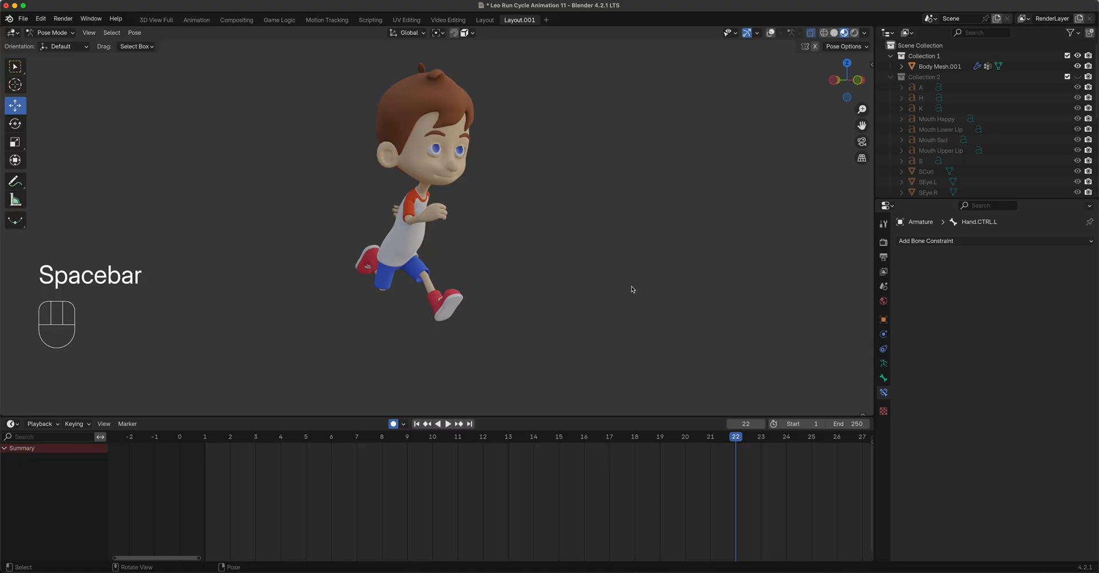
{"action": "key", "text": "super+s"}
{"action": "left_click", "coordinate": [771, 33]}
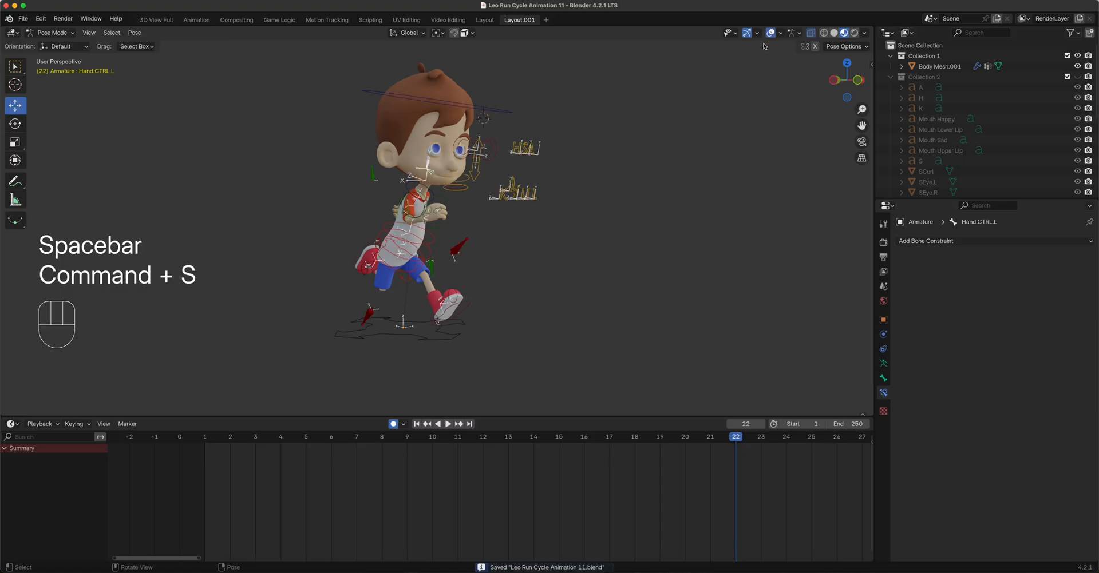
- Scrub the run back to frame 16 and select the armature's Main.CTRL bone beneath the character
{"action": "scroll", "coordinate": [655, 250], "scroll_direction": "down", "scroll_amount": 4}
{"action": "left_click_drag", "start_coordinate": [736, 440], "coordinate": [584, 493]}
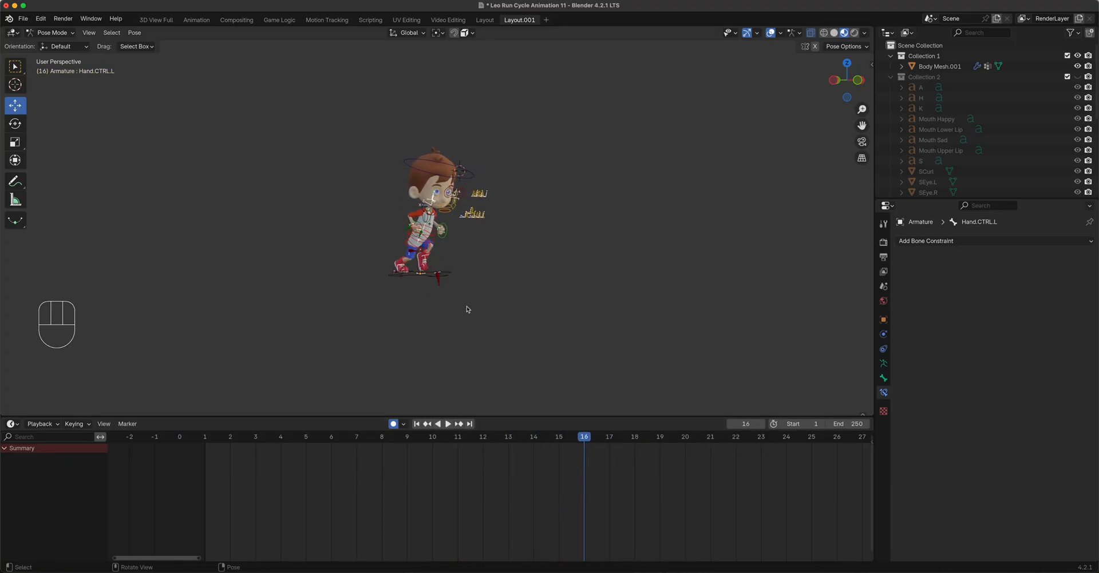
{"action": "left_click", "coordinate": [447, 280]}
{"action": "middle_click_drag", "start_coordinate": [481, 297], "coordinate": [508, 324]}
{"action": "key", "text": "Tab"}
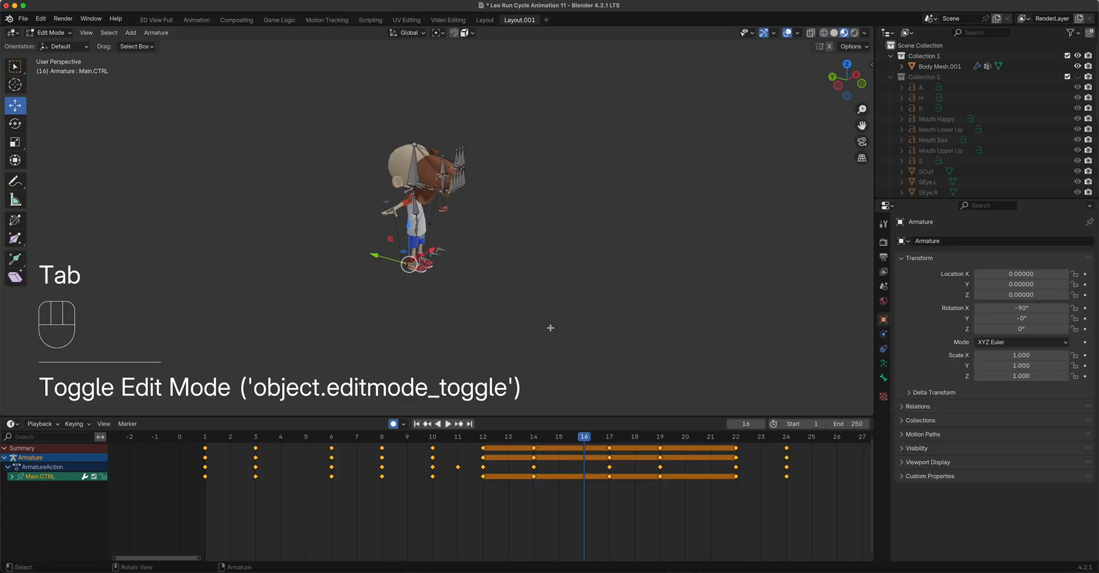
{"action": "key", "text": "Tab"}
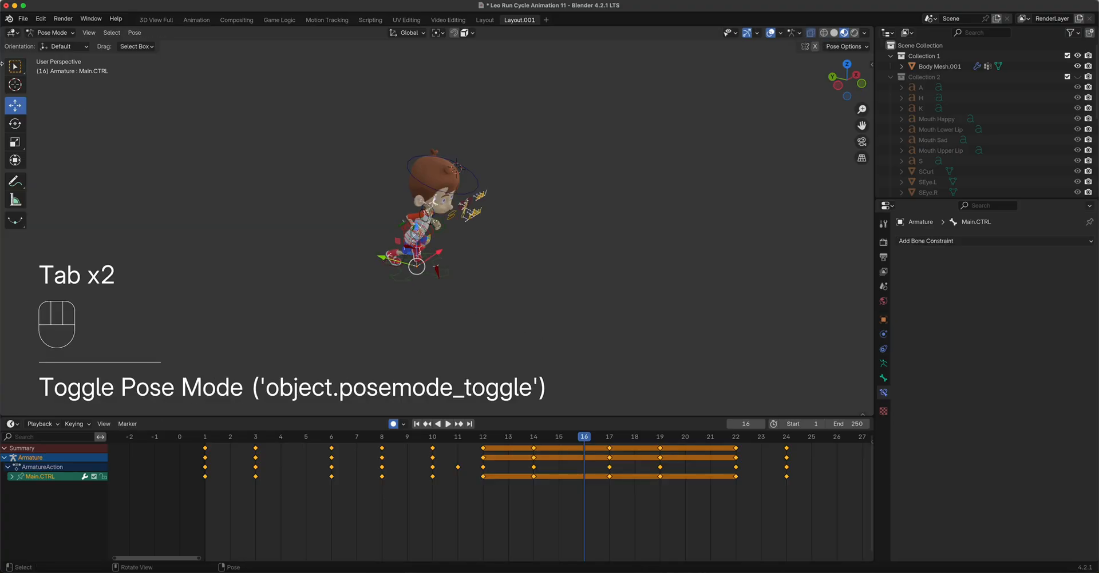
- Switch to Object Mode, go to frame 1 and add a mesh plane to the scene
{"action": "left_click", "coordinate": [52, 33]}
{"action": "left_click", "coordinate": [54, 44]}
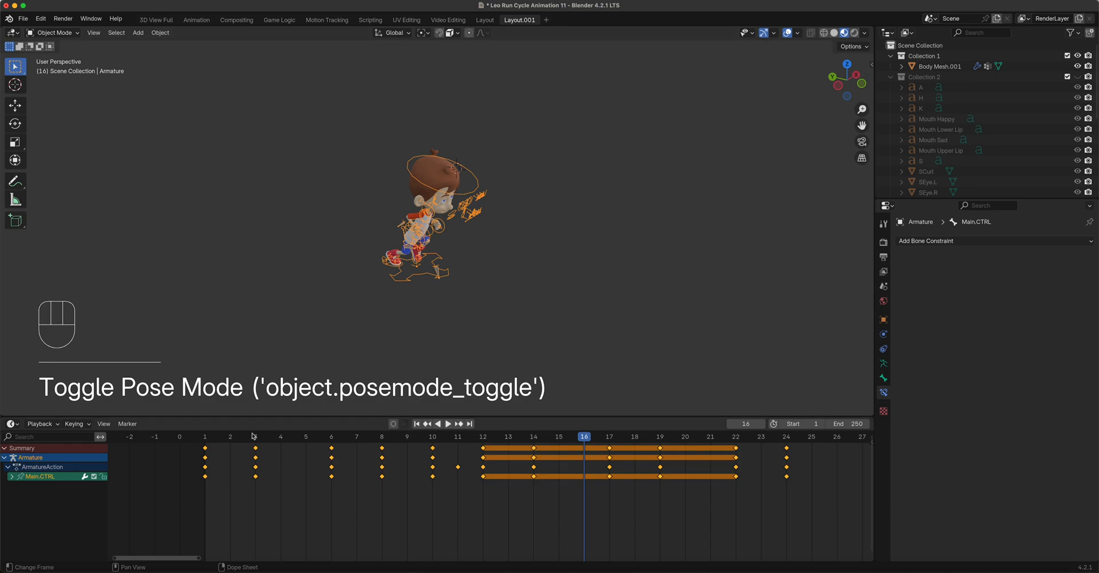
{"action": "left_click", "coordinate": [205, 438]}
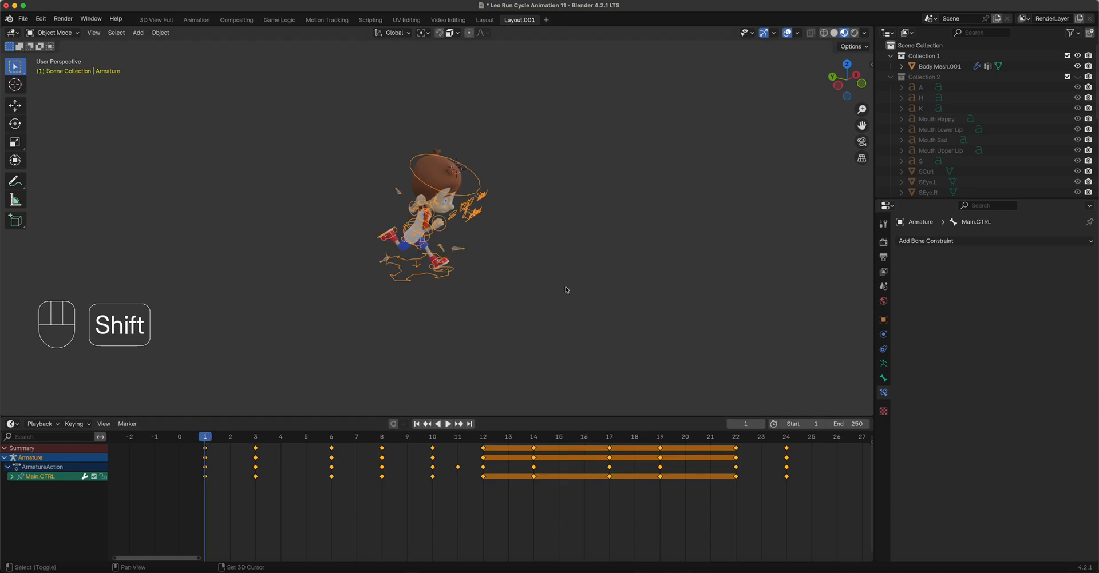
{"action": "key", "text": "shift+a"}
{"action": "mouse_move", "coordinate": [566, 289]}
{"action": "left_click", "coordinate": [607, 288]}
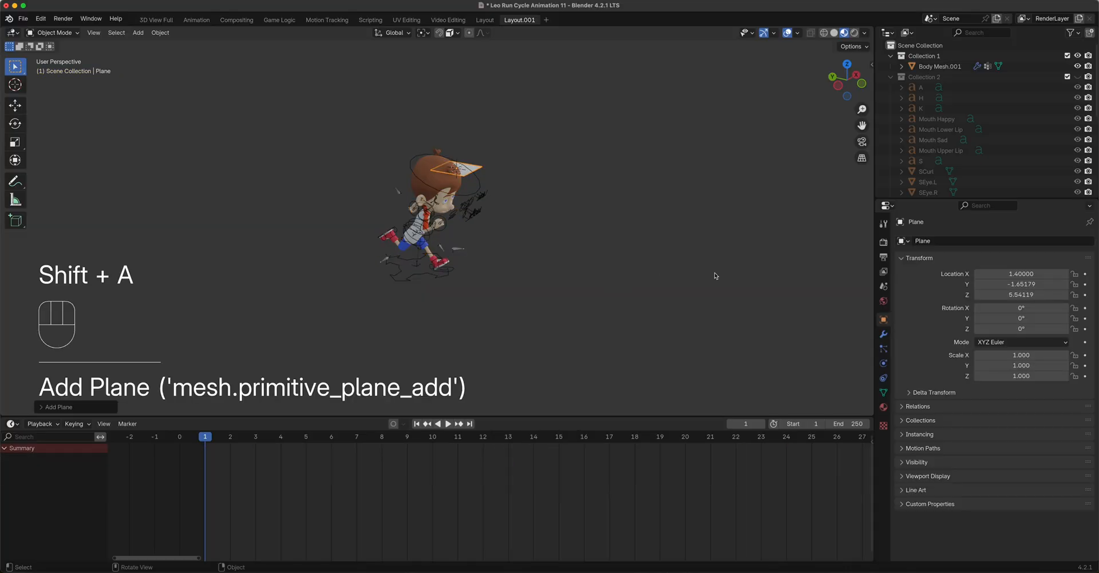
- Set the plane's location to 0 and its scale to 5 on all three axes
{"action": "key", "text": "n"}
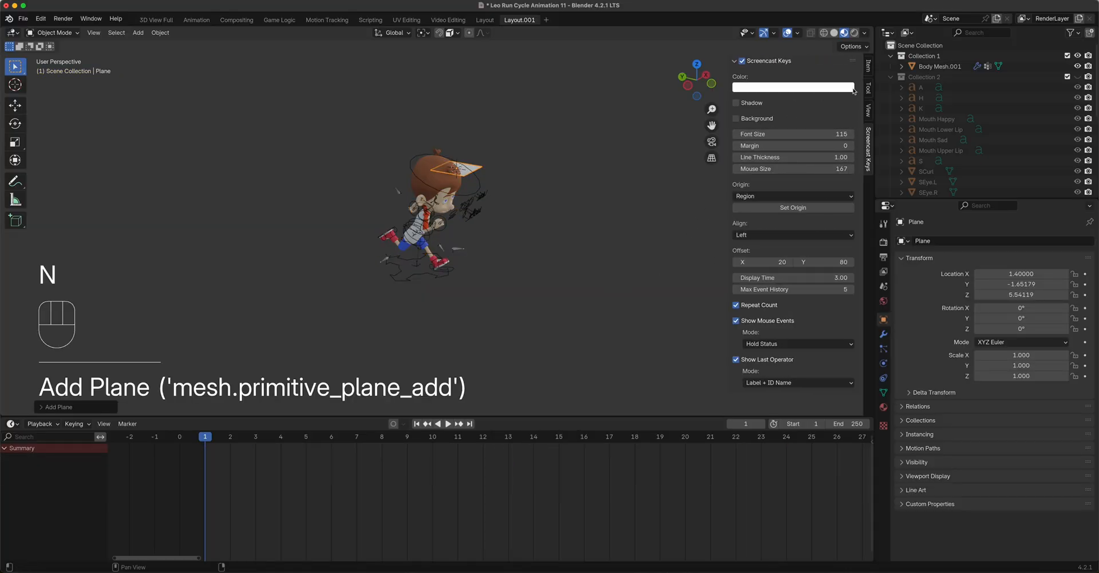
{"action": "left_click_drag", "start_coordinate": [780, 87], "coordinate": [780, 108]}
{"action": "type", "text": "0"}
{"action": "key", "text": "Return"}
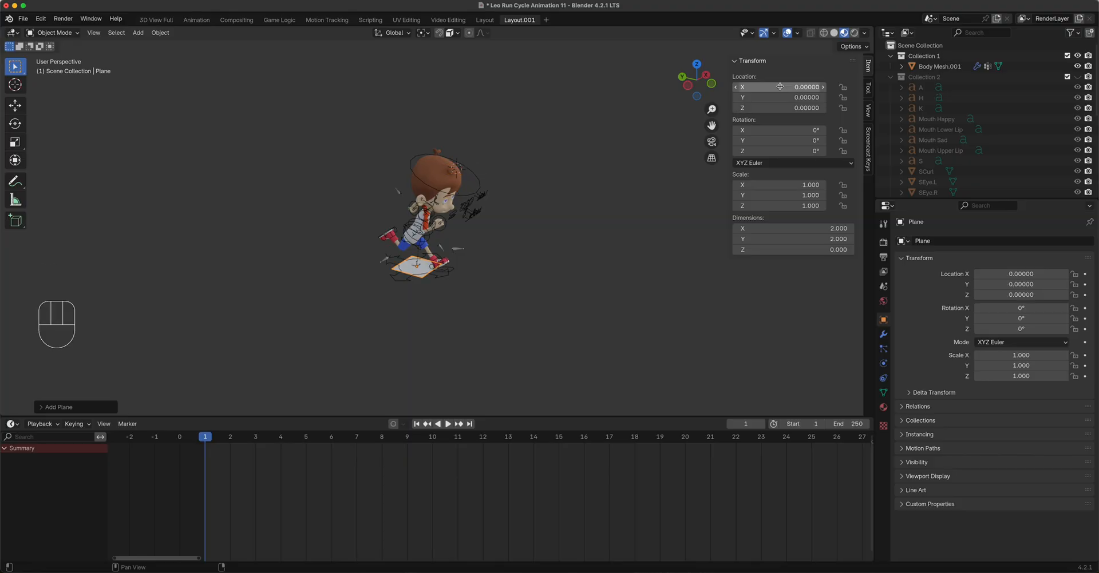
{"action": "left_click_drag", "start_coordinate": [780, 185], "coordinate": [780, 205]}
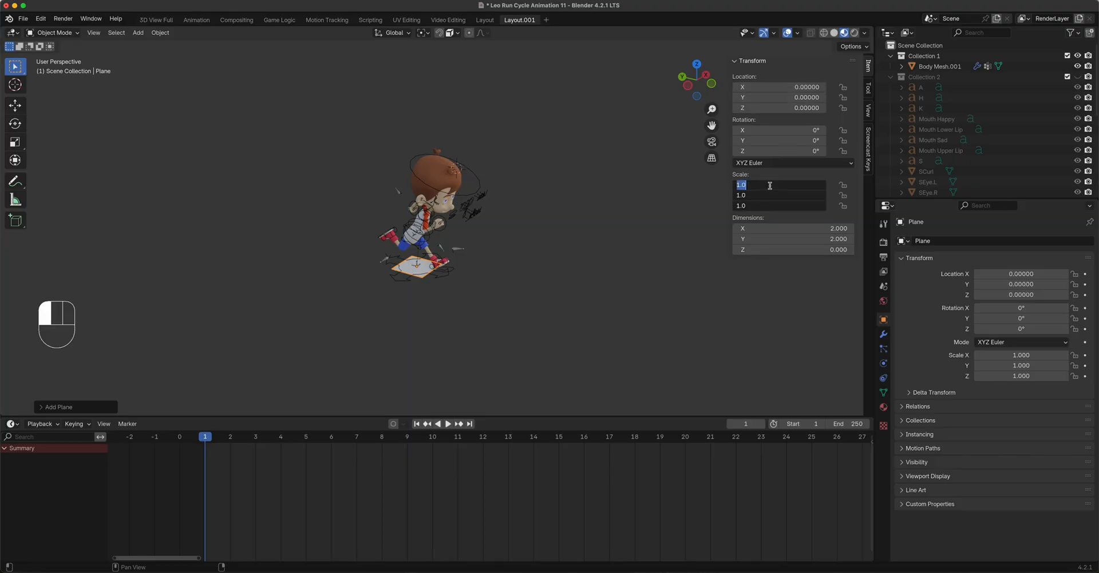
{"action": "type", "text": "5"}
{"action": "key", "text": "Return"}
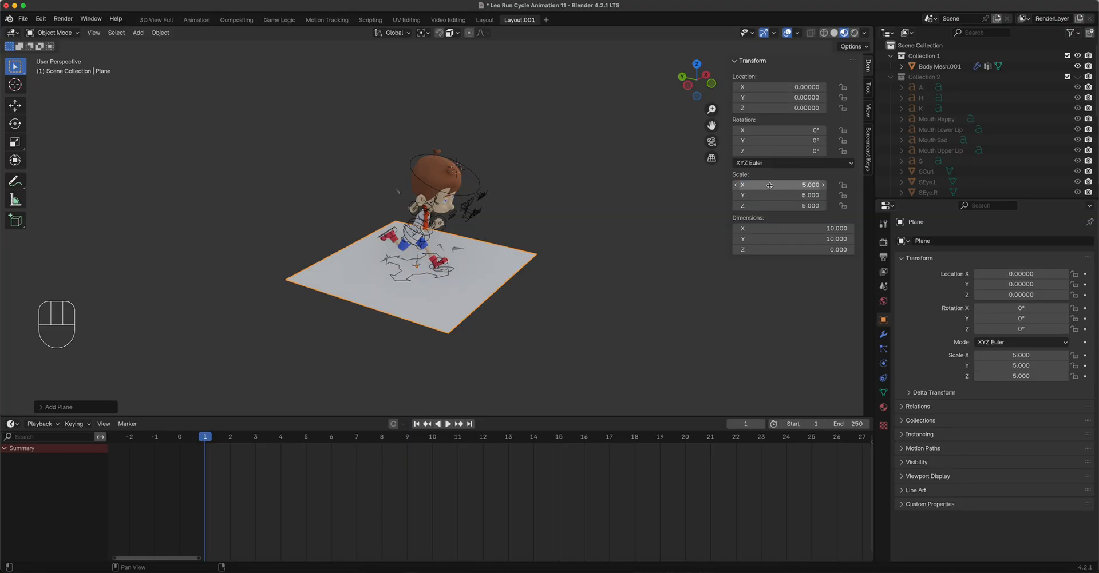
- Give the plane a new material with a dark grey base color of value 0.064
{"action": "left_click", "coordinate": [883, 407]}
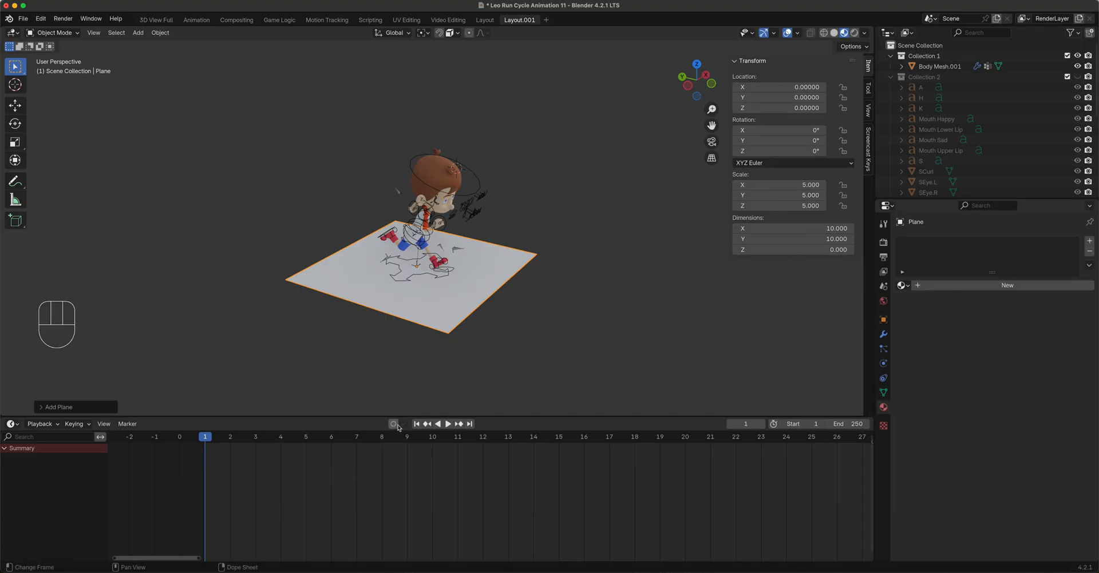
{"action": "left_click", "coordinate": [974, 285]}
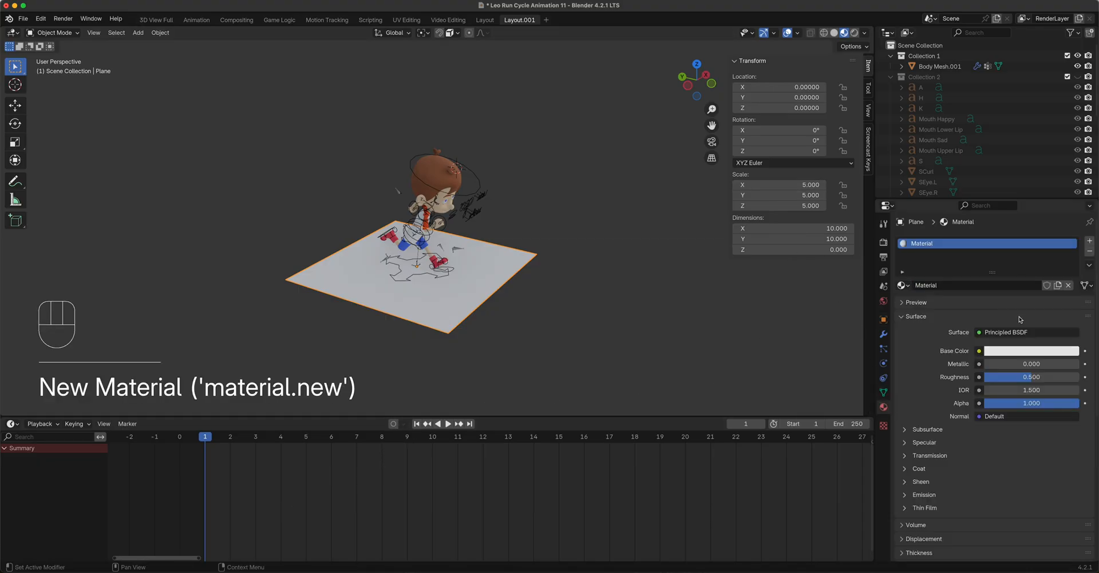
{"action": "left_click", "coordinate": [1050, 352]}
{"action": "left_click", "coordinate": [1073, 254]}
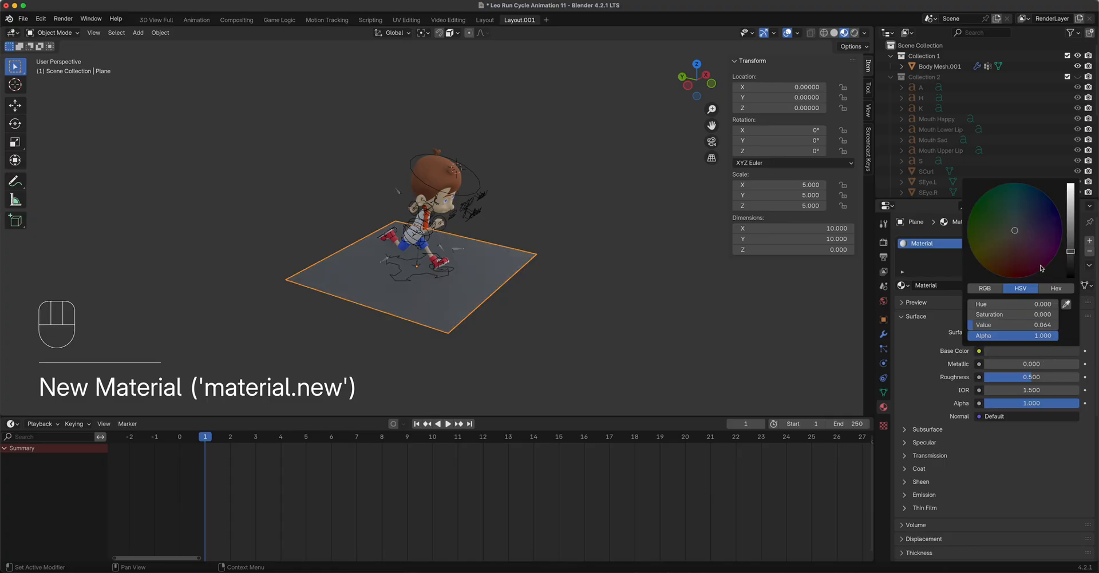
{"action": "left_click", "coordinate": [658, 186]}
- Play back the run on the ground plane with overlays hidden, view it from the front, and restore the overlays
{"action": "left_click", "coordinate": [788, 33]}
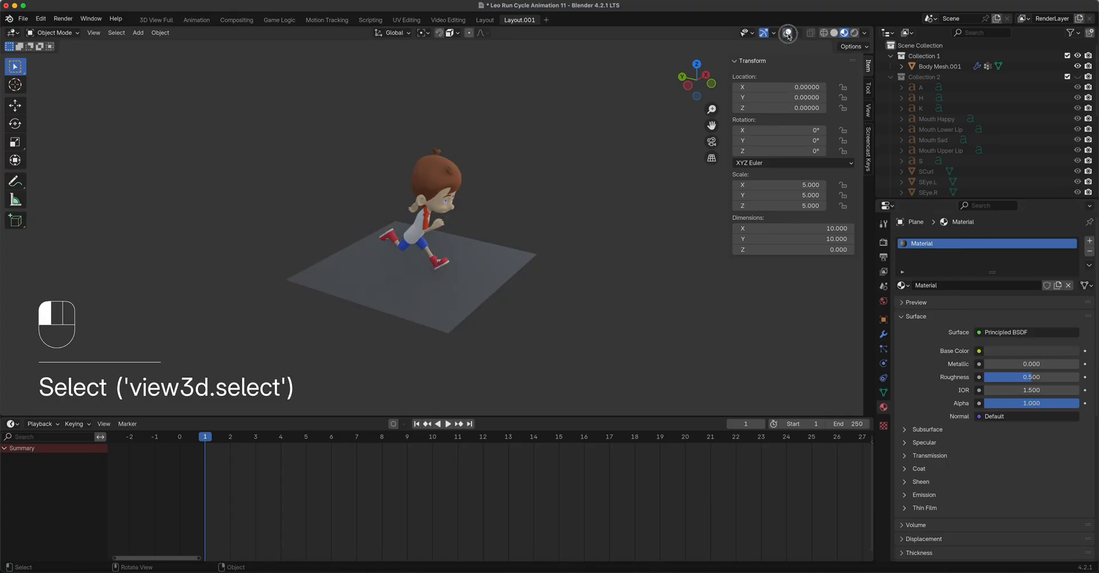
{"action": "key", "text": "space"}
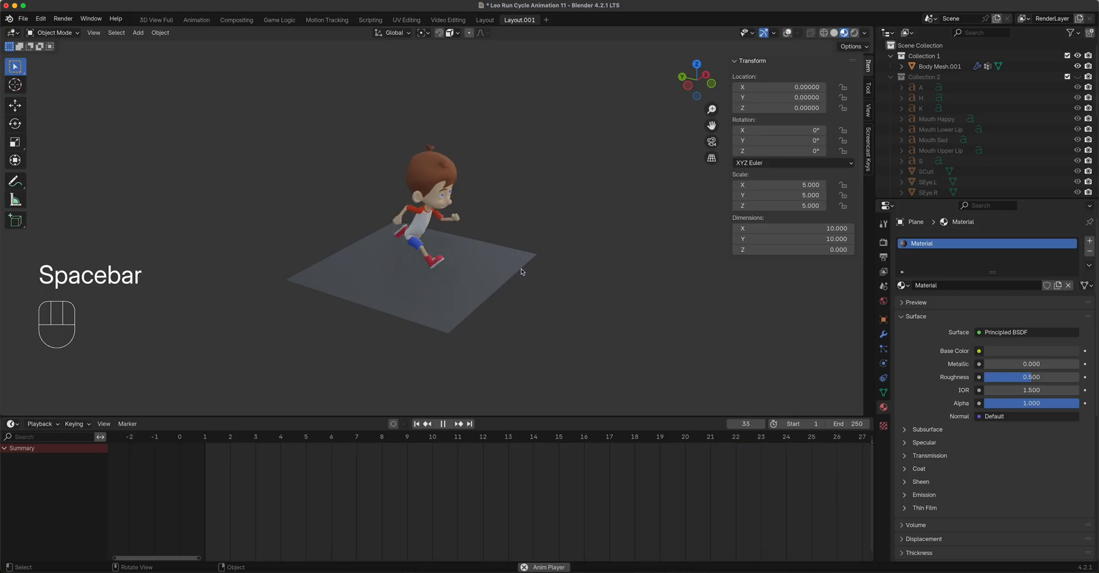
{"action": "middle_click_drag", "start_coordinate": [561, 315], "coordinate": [527, 308]}
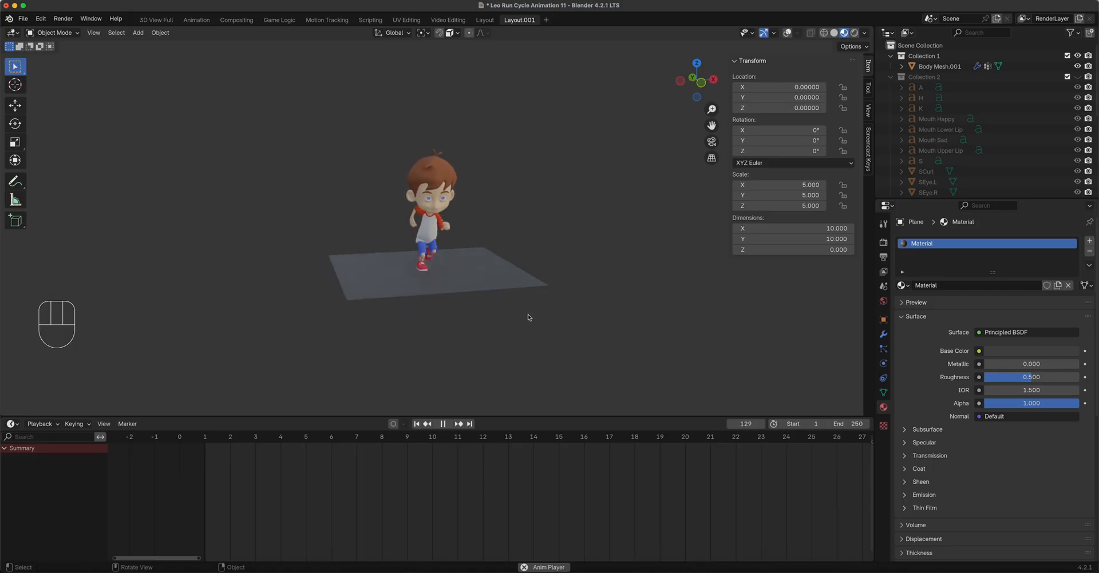
{"action": "key", "text": "space"}
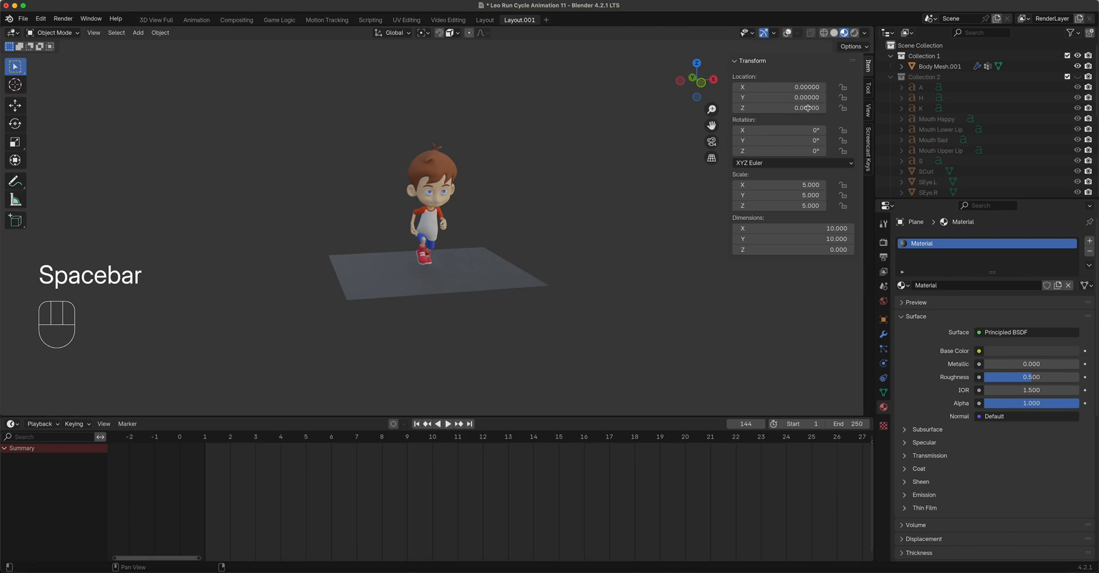
{"action": "left_click", "coordinate": [788, 33]}
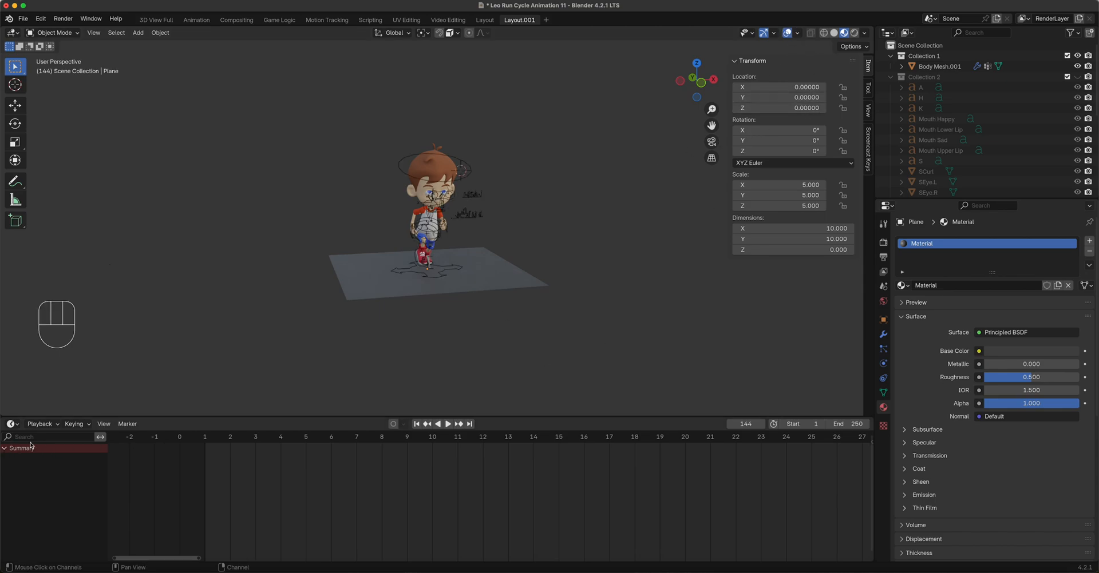
- Select the character's armature and switch it back to Pose Mode
{"action": "left_click", "coordinate": [475, 176]}
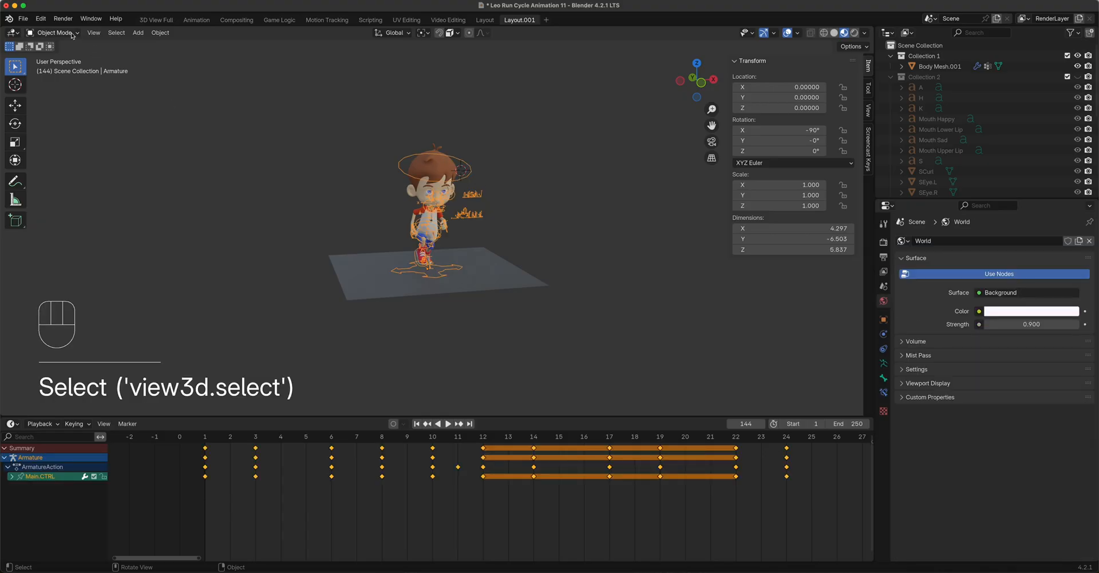
{"action": "left_click", "coordinate": [53, 32]}
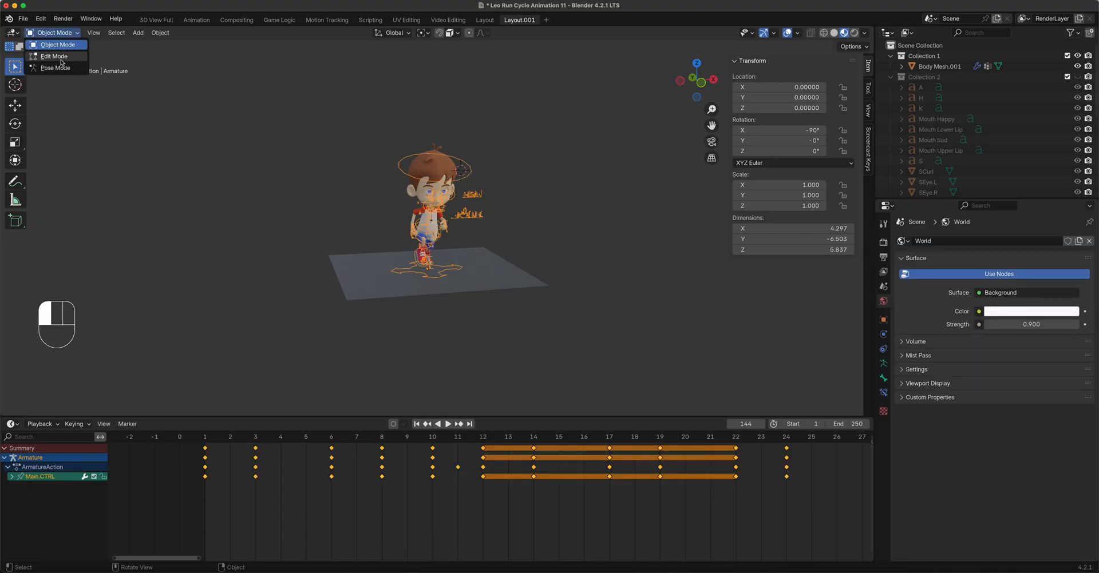
{"action": "left_click", "coordinate": [55, 68]}
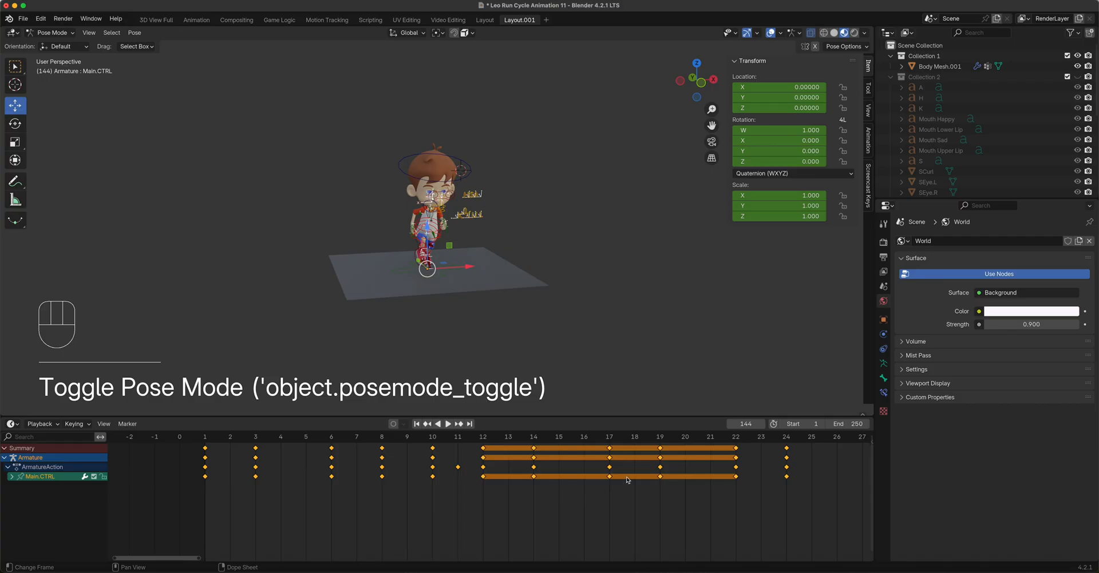
- Select all of Main.CTRL's keyframes and scale them down in time from frame 1 so the last one falls on frame 20
{"action": "scroll", "coordinate": [627, 480], "scroll_direction": "down", "scroll_amount": 2}
{"action": "key", "text": "a"}
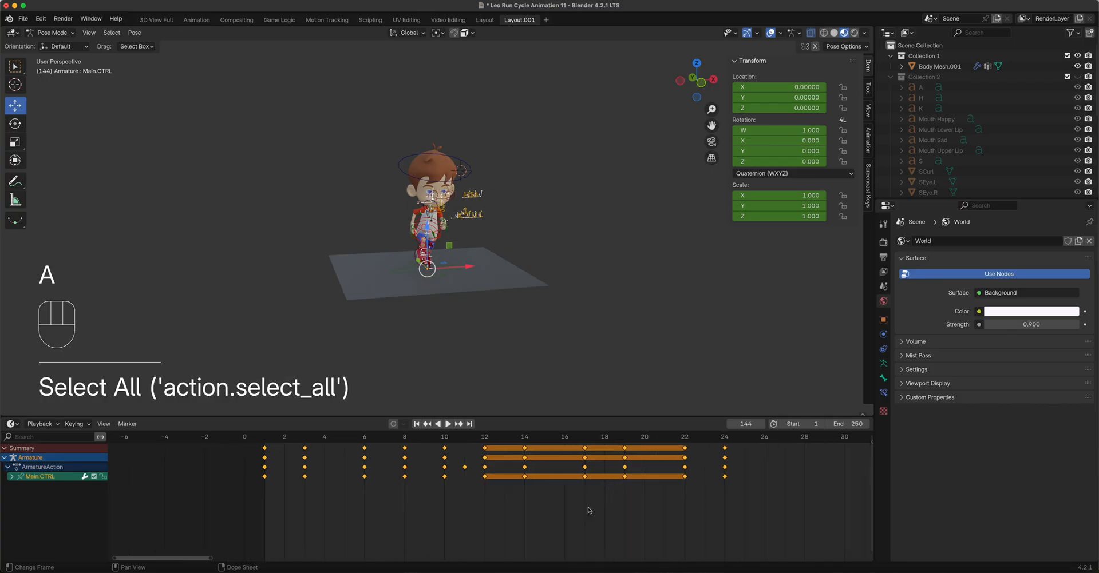
{"action": "left_click_drag", "start_coordinate": [280, 437], "coordinate": [265, 437]}
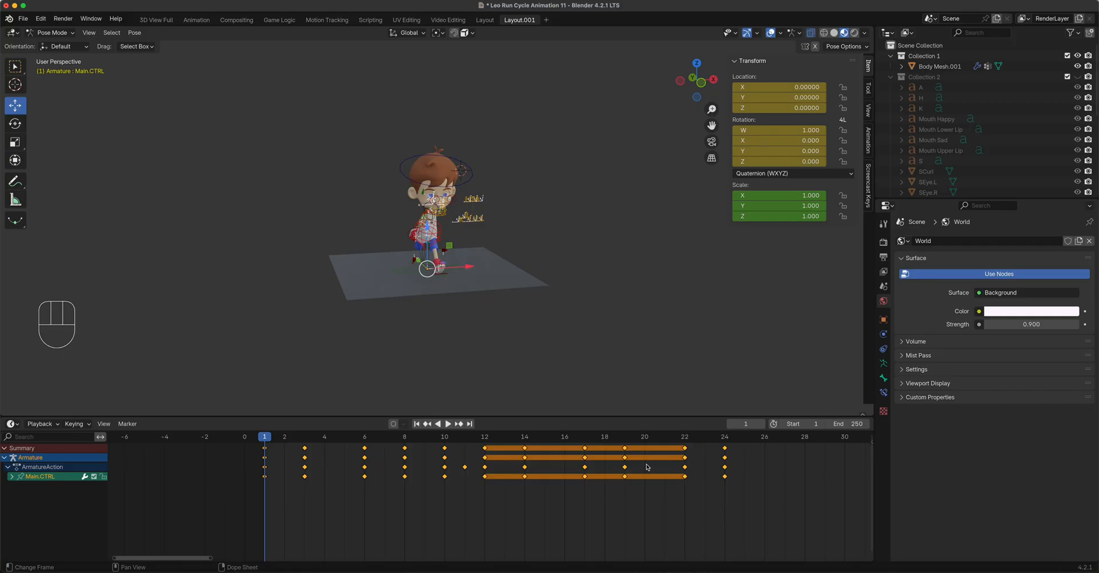
{"action": "key", "text": "s"}
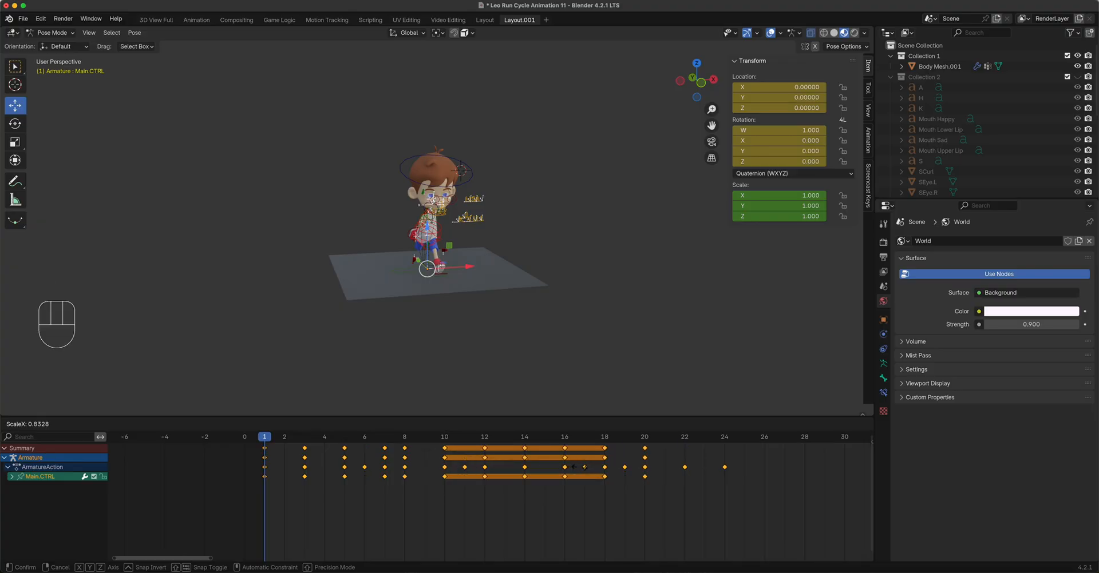
{"action": "left_click", "coordinate": [585, 471]}
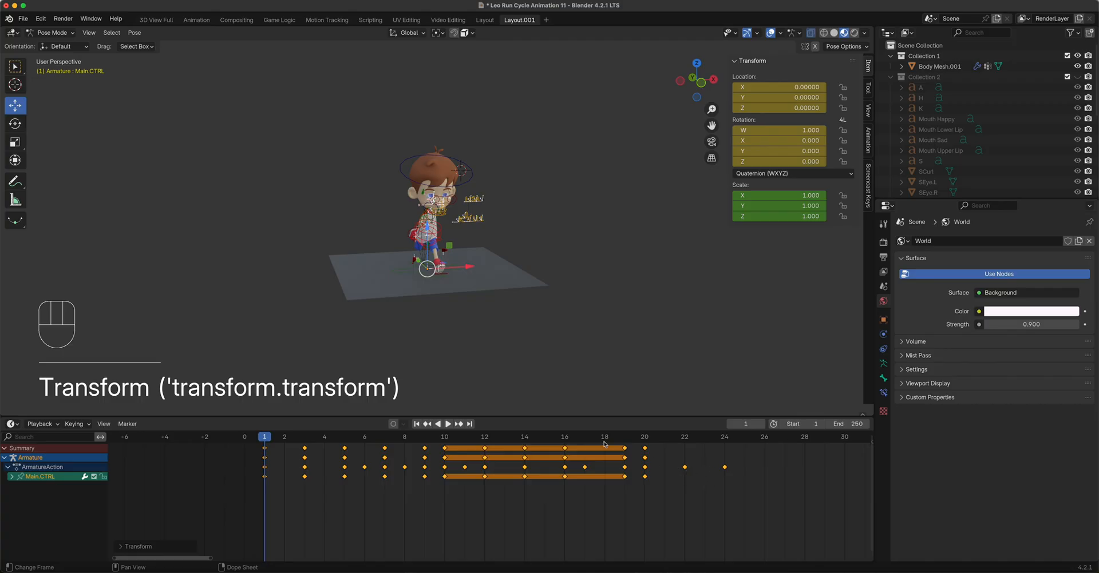
- Play back the faster run with the bone deselected and overlays hidden, and show the overlays again
{"action": "key", "text": "space"}
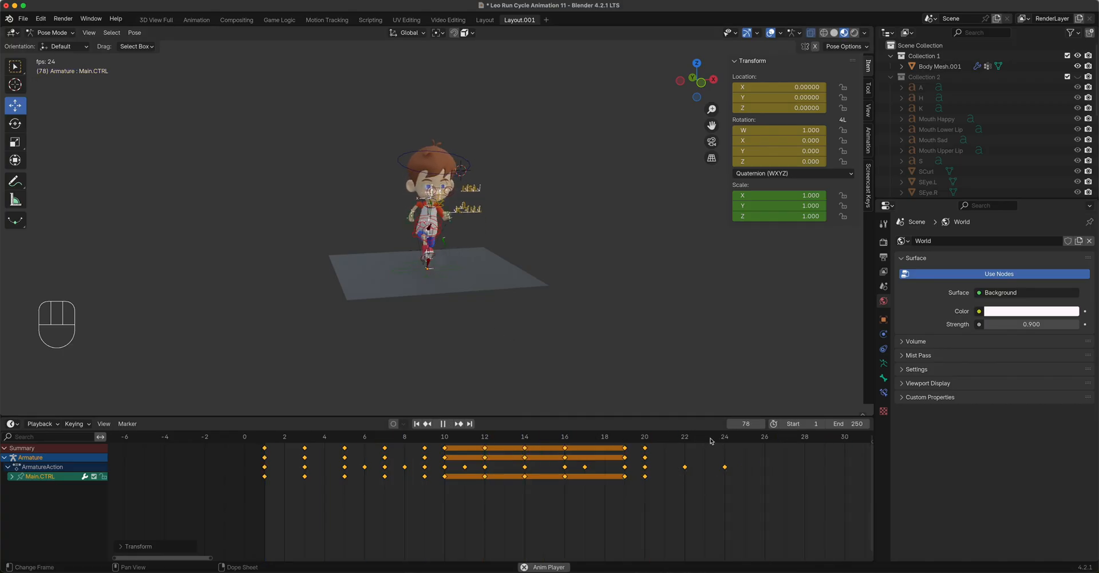
{"action": "left_click", "coordinate": [601, 303]}
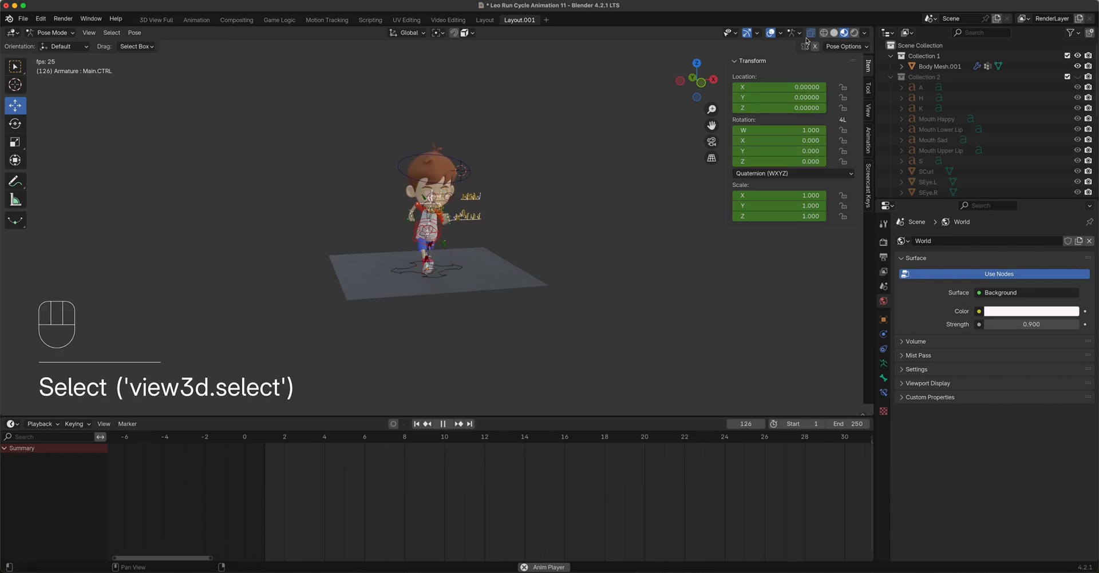
{"action": "left_click", "coordinate": [770, 32]}
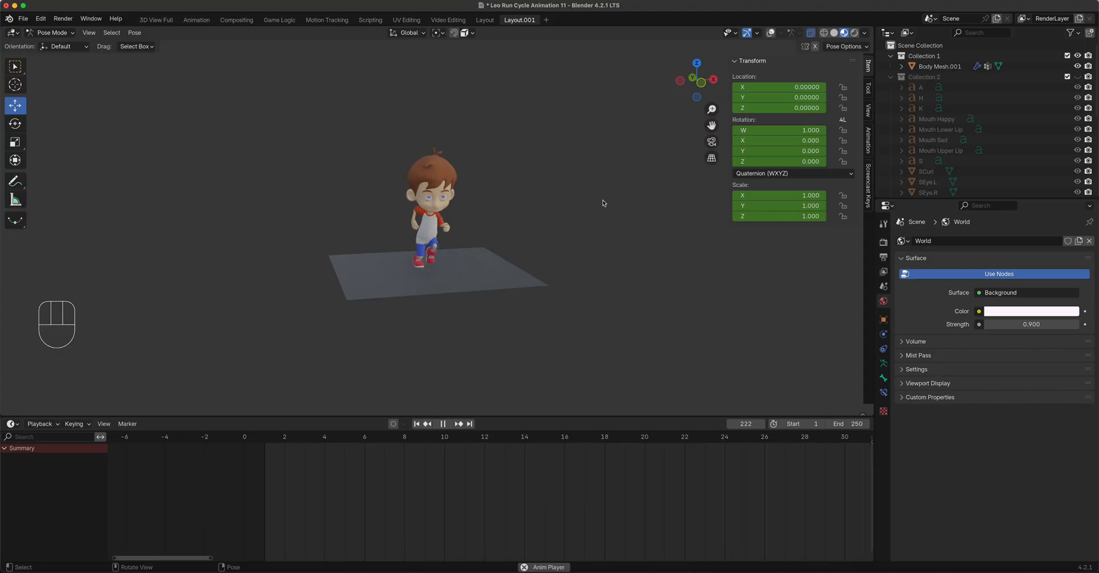
{"action": "key", "text": "space"}
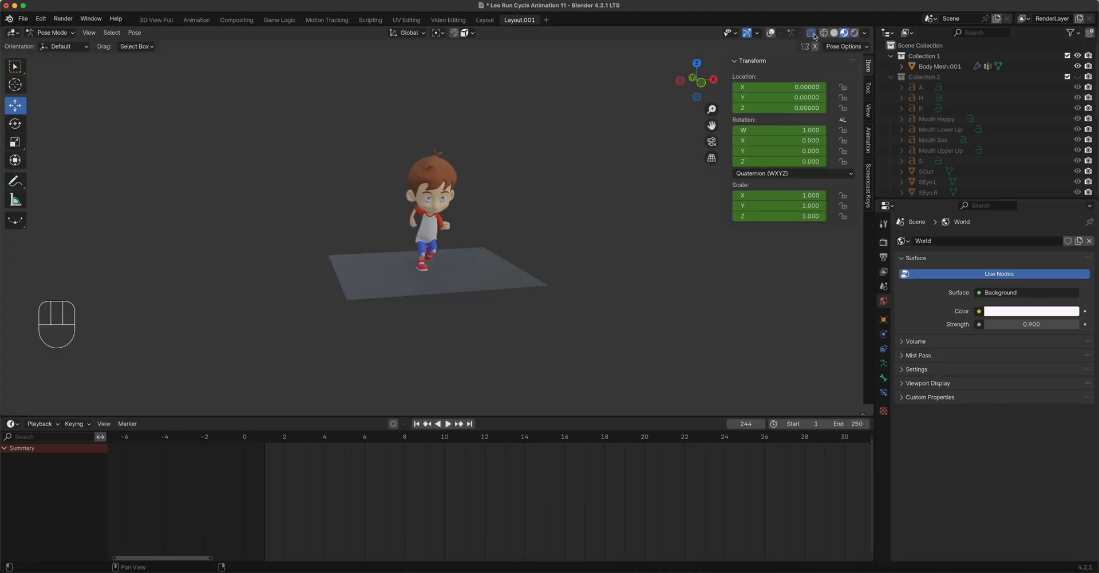
{"action": "left_click", "coordinate": [771, 33]}
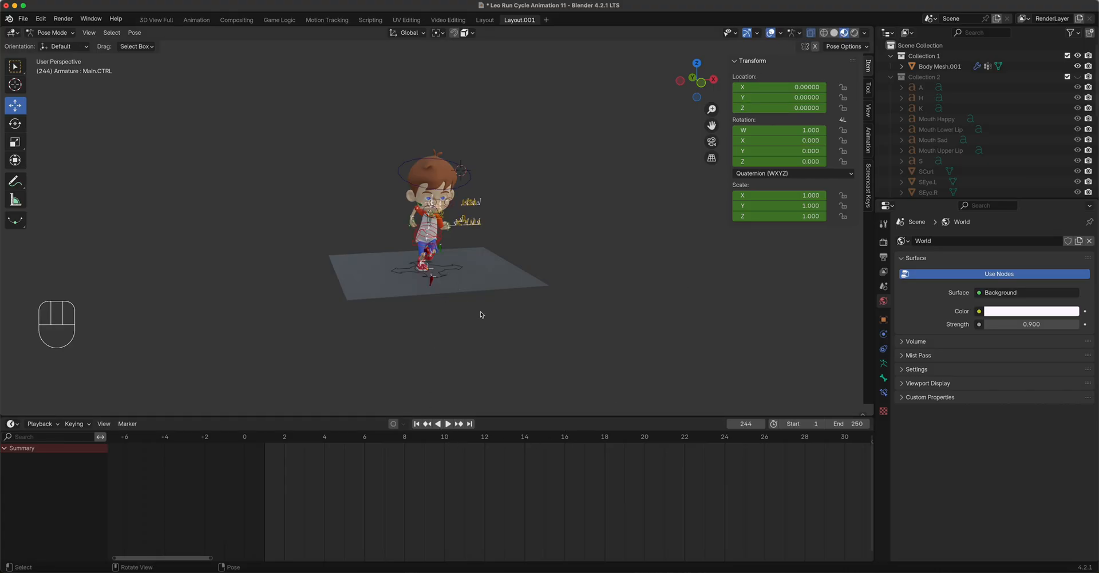
- Undo the keyframe scaling of Main.CTRL and play back the run at its original timing
{"action": "key", "text": "super+z"}
{"action": "key", "text": "super+z"}
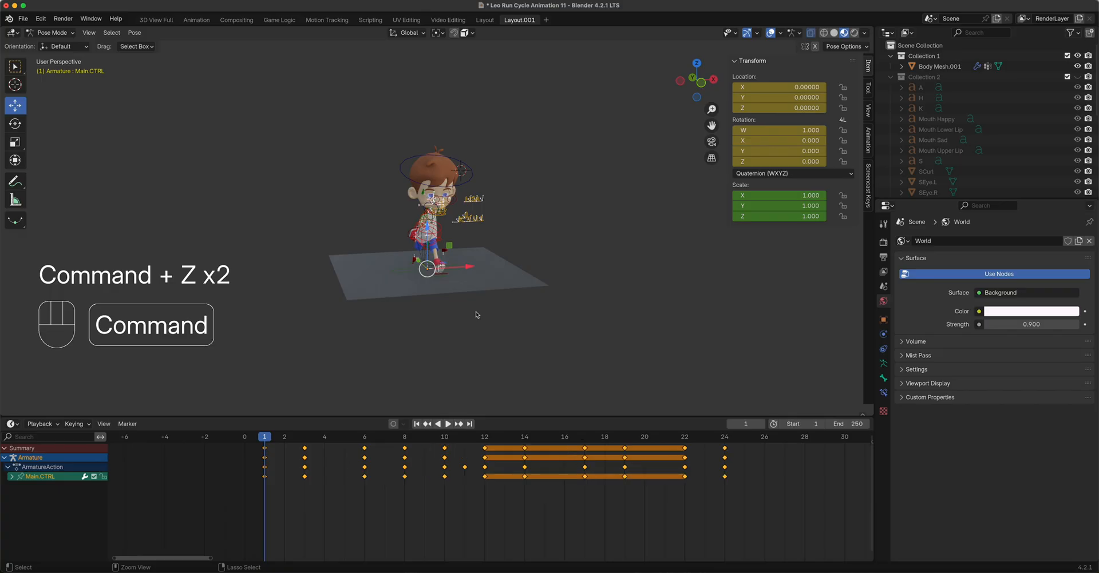
{"action": "key", "text": "super+z"}
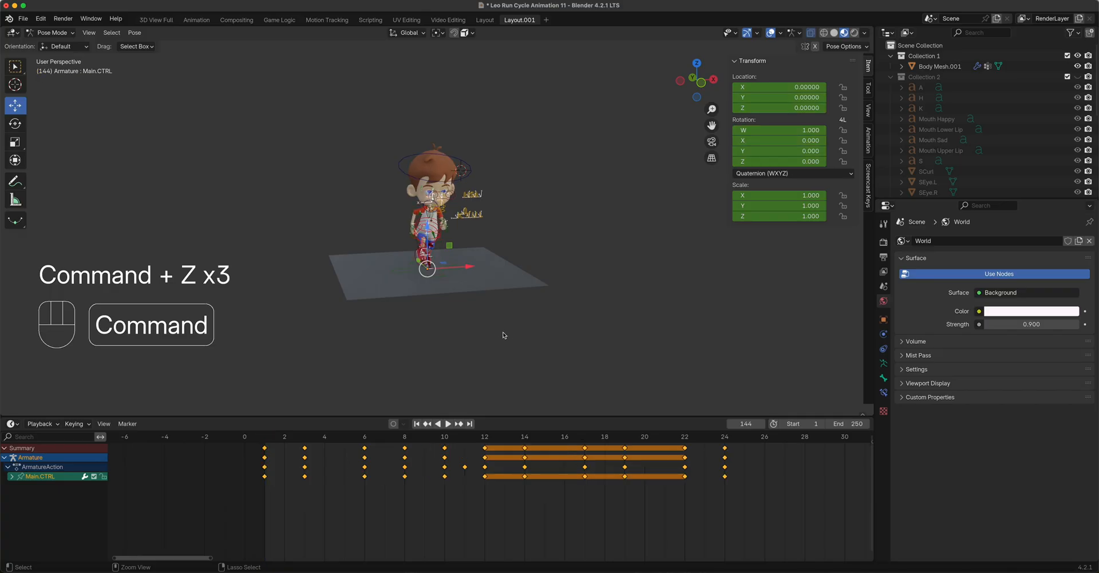
{"action": "key", "text": "super+z"}
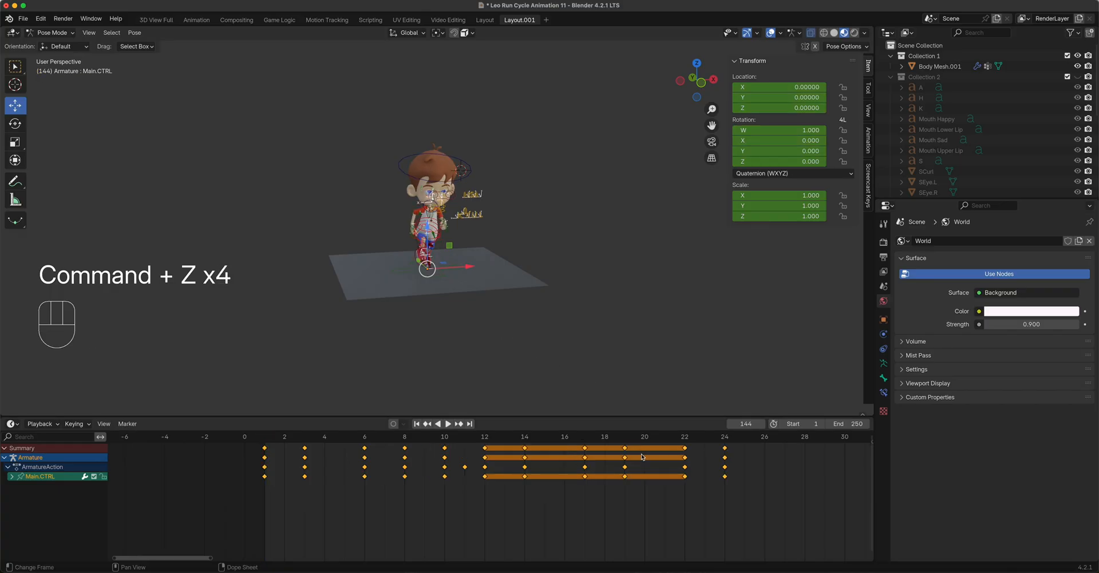
{"action": "key", "text": "space"}
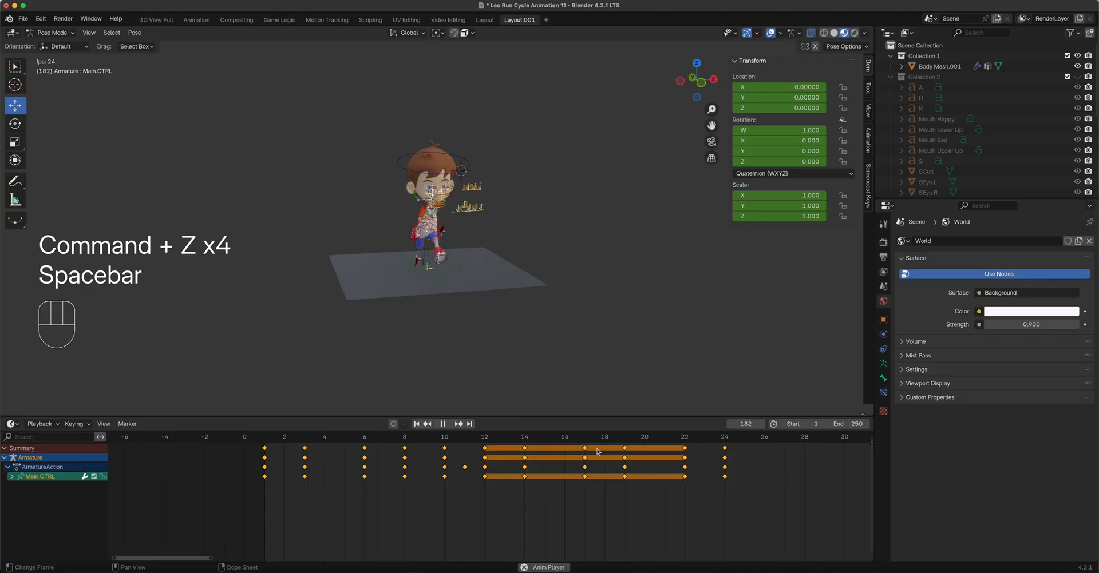
{"action": "key", "text": "space"}
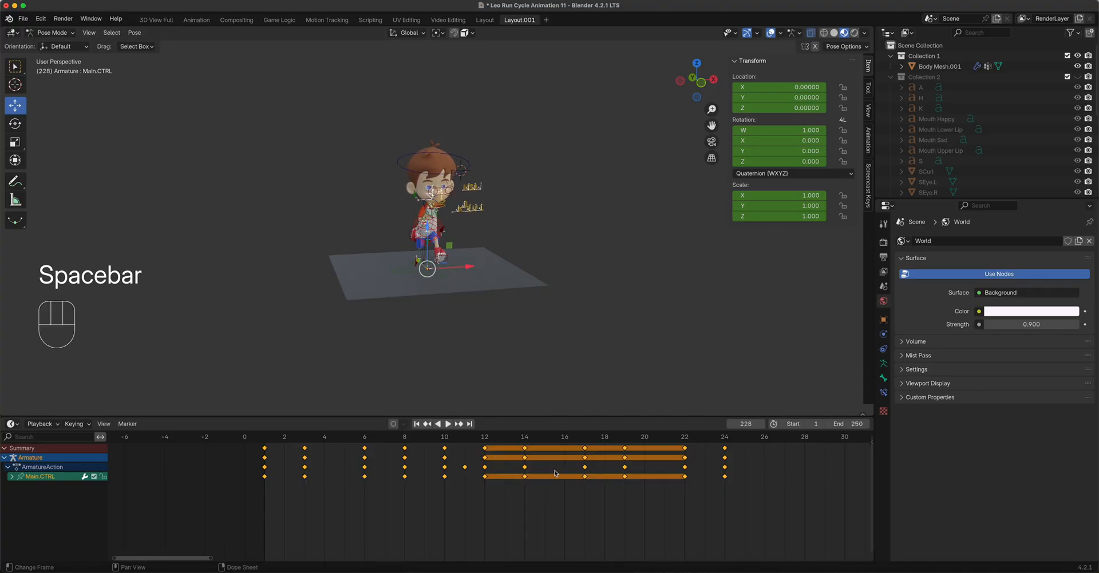
- Clear the cyclic modifier from Main.CTRL's animation curves and play back the run
{"action": "key", "text": "shift+e"}
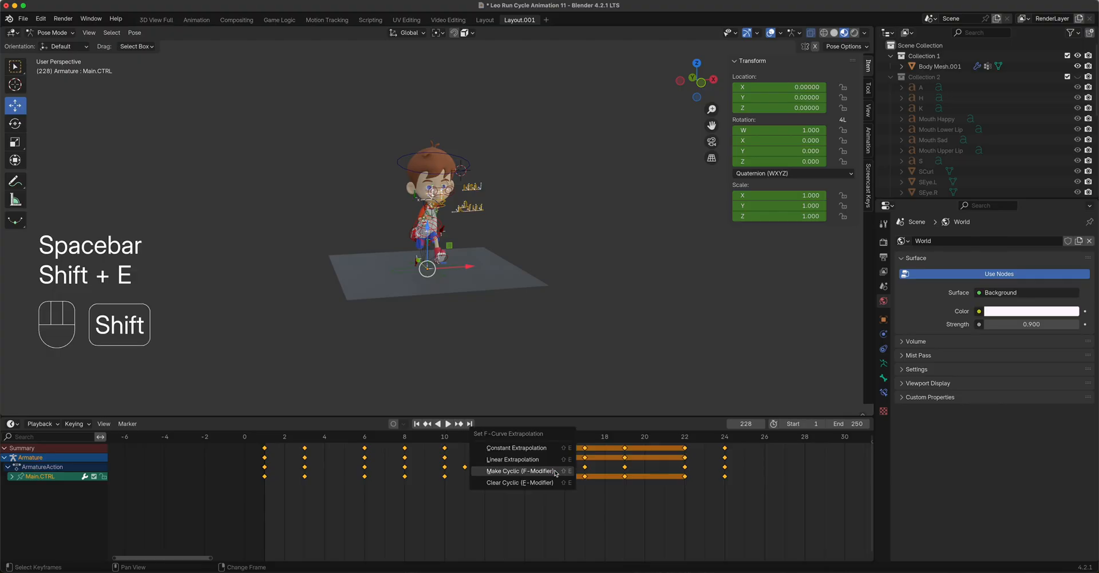
{"action": "left_click", "coordinate": [511, 484]}
{"action": "key", "text": "space"}
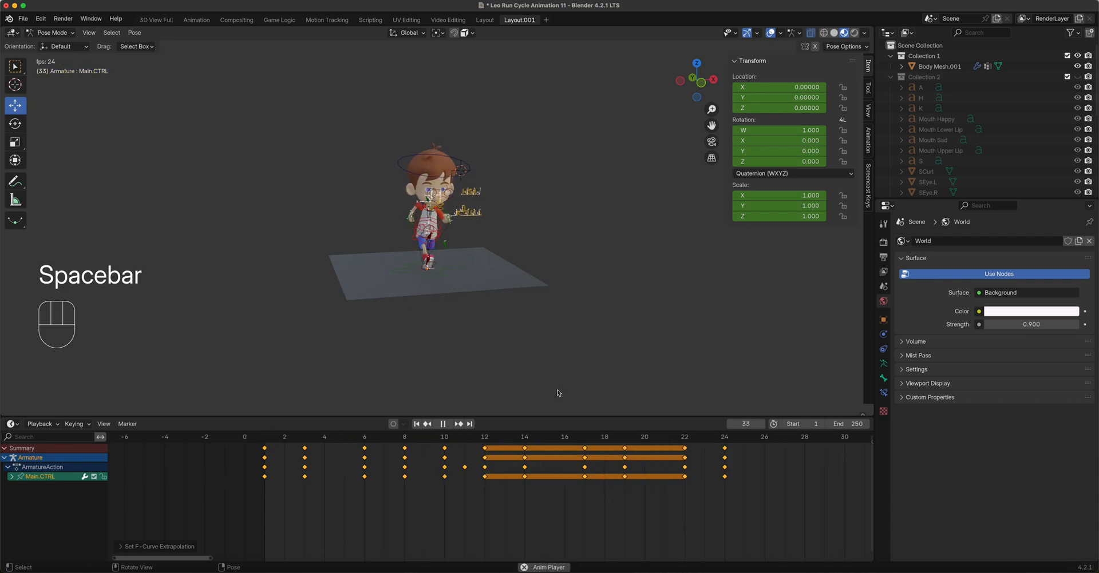
{"action": "key", "text": "space"}
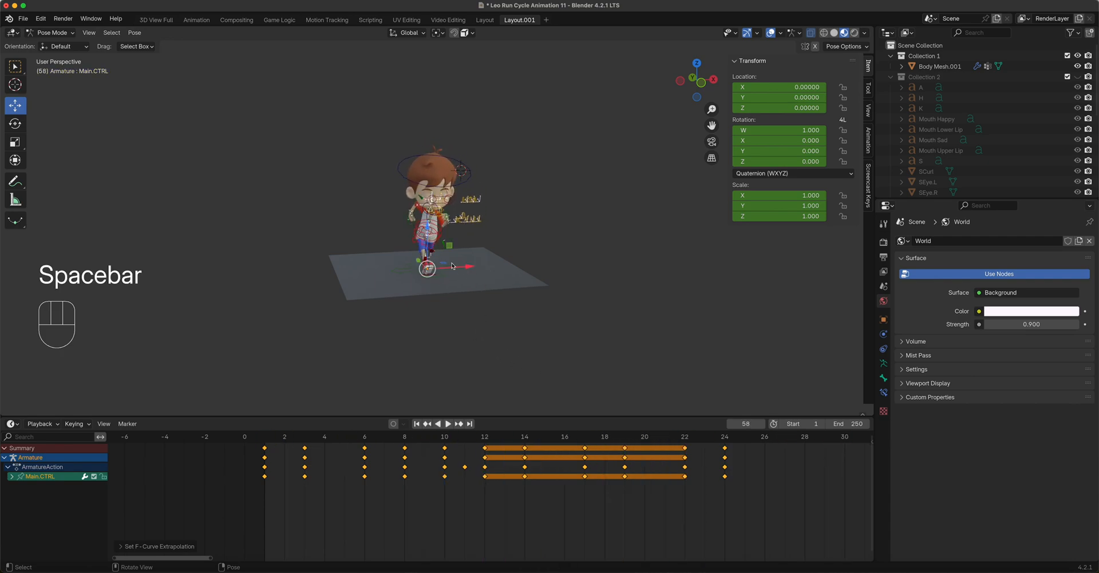
- Select all of the character's bones and all their keyframes, and clear the cyclic modifiers from their curves
{"action": "key", "text": "a"}
{"action": "scroll", "coordinate": [544, 486], "scroll_direction": "down", "scroll_amount": 2}
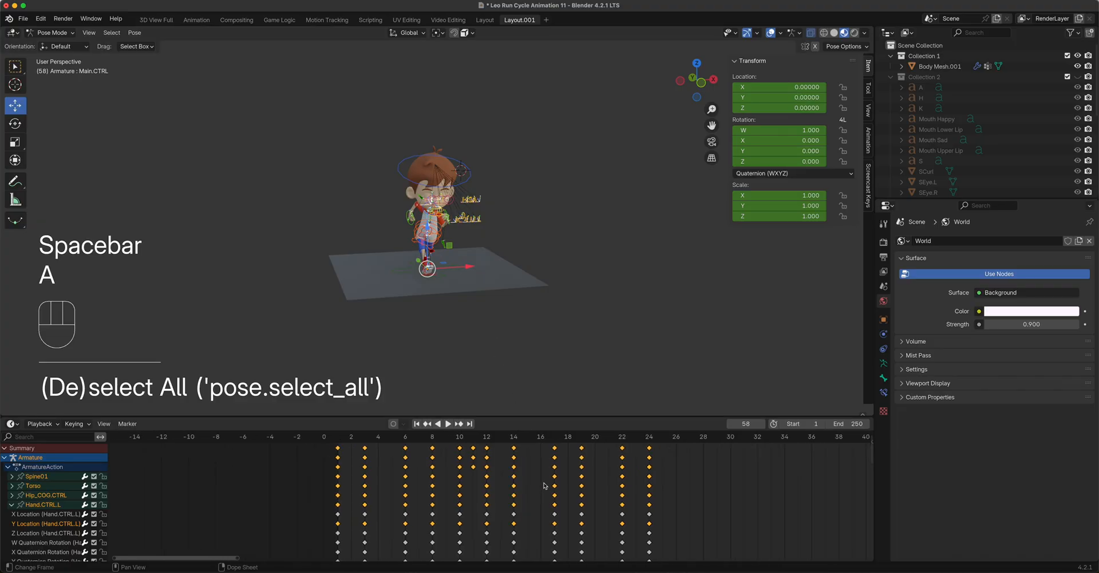
{"action": "left_click_drag", "start_coordinate": [548, 416], "coordinate": [548, 126]}
{"action": "scroll", "coordinate": [547, 269], "scroll_direction": "down", "scroll_amount": 2}
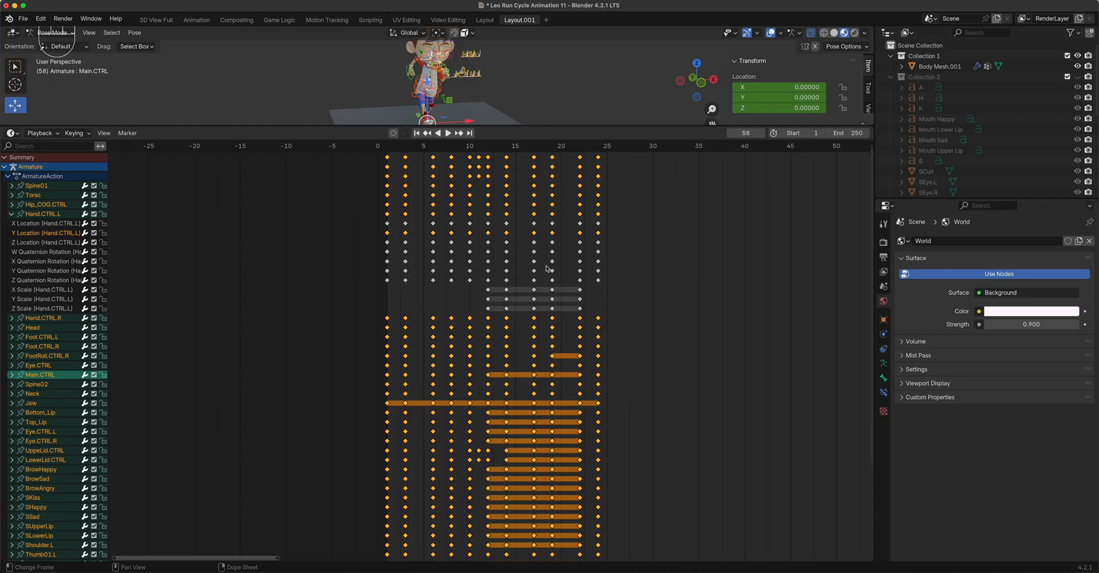
{"action": "left_click", "coordinate": [388, 147]}
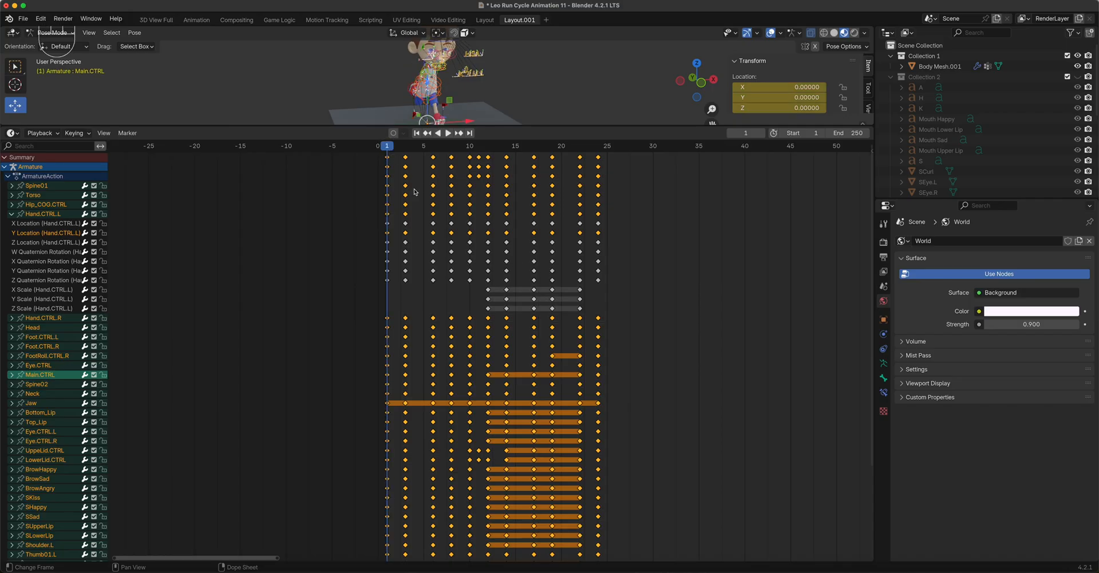
{"action": "key", "text": "a"}
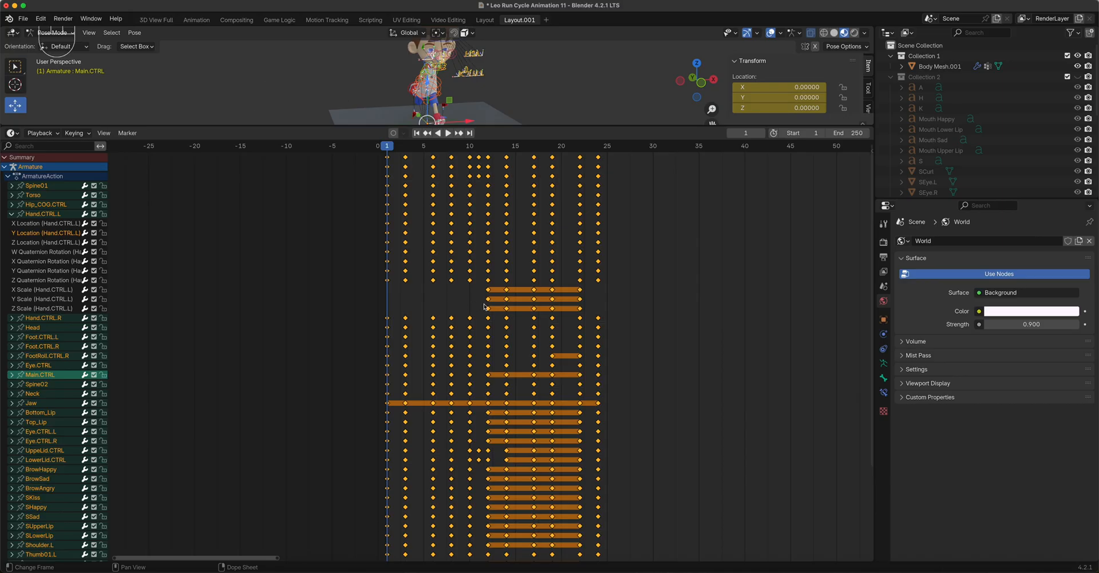
{"action": "key", "text": "shift+e"}
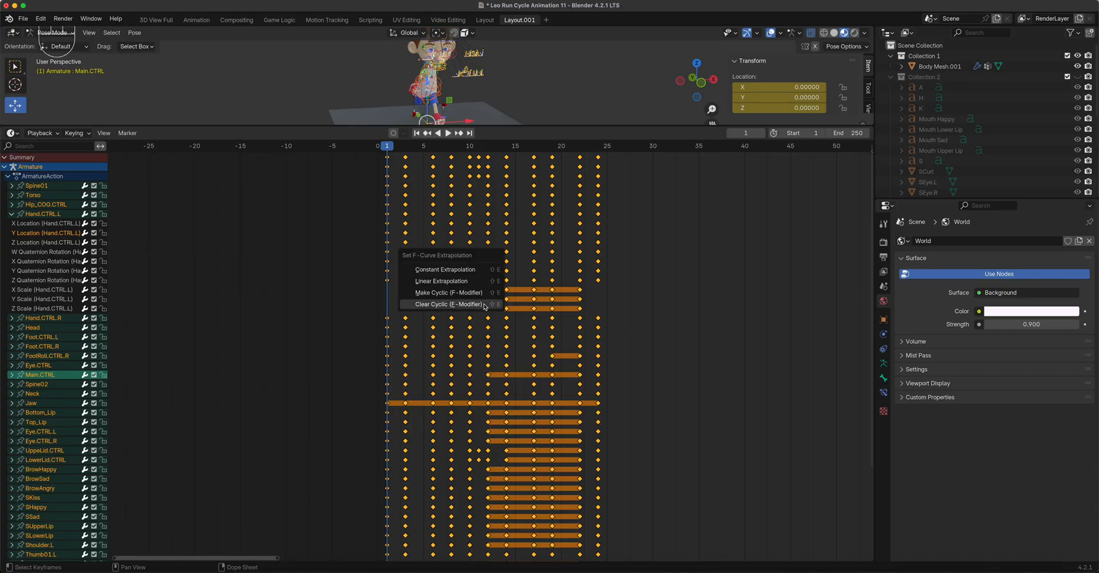
{"action": "left_click", "coordinate": [485, 306]}
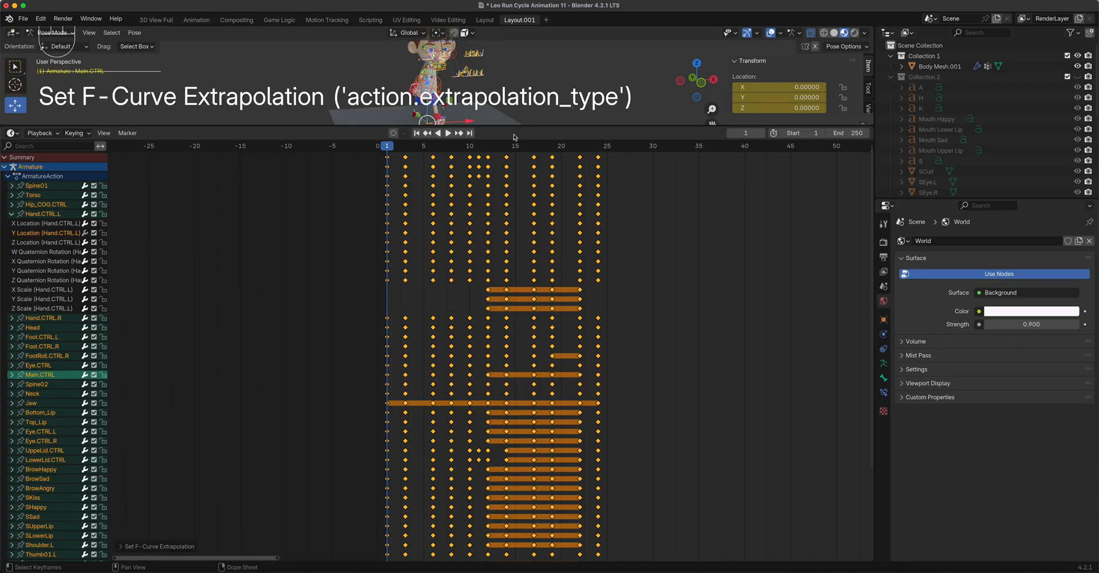
- Enlarge the 3D view again and play back the animation to examine which controls still loop
{"action": "left_click_drag", "start_coordinate": [514, 127], "coordinate": [514, 352]}
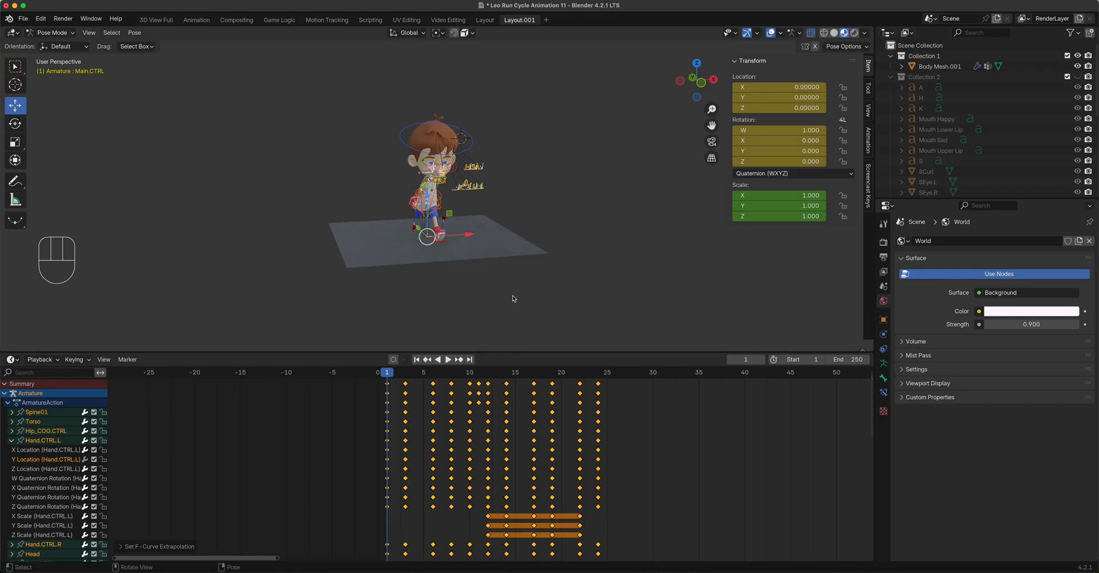
{"action": "key", "text": "space"}
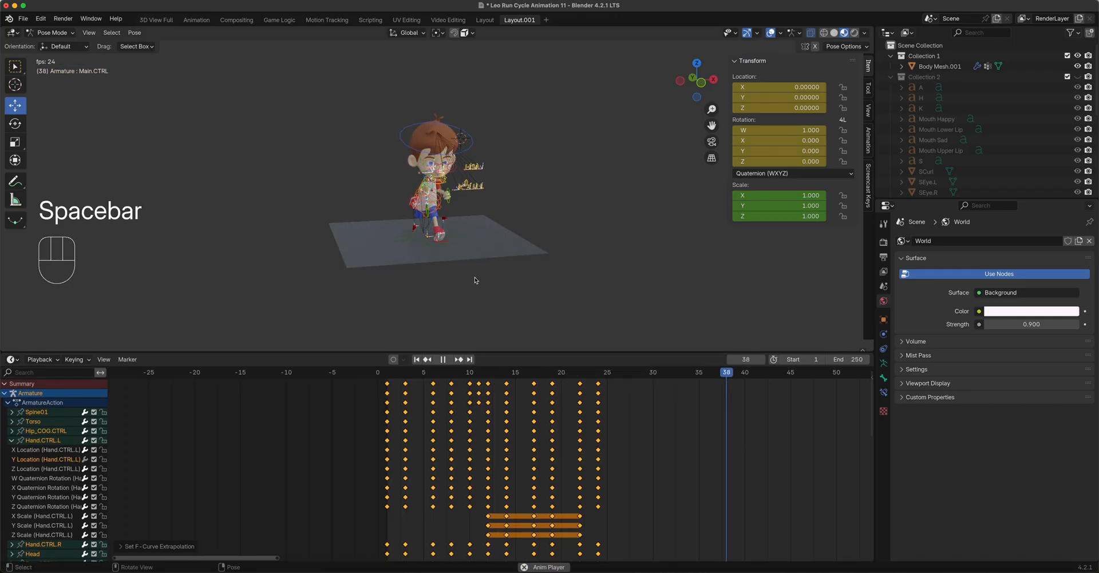
{"action": "left_click", "coordinate": [449, 194]}
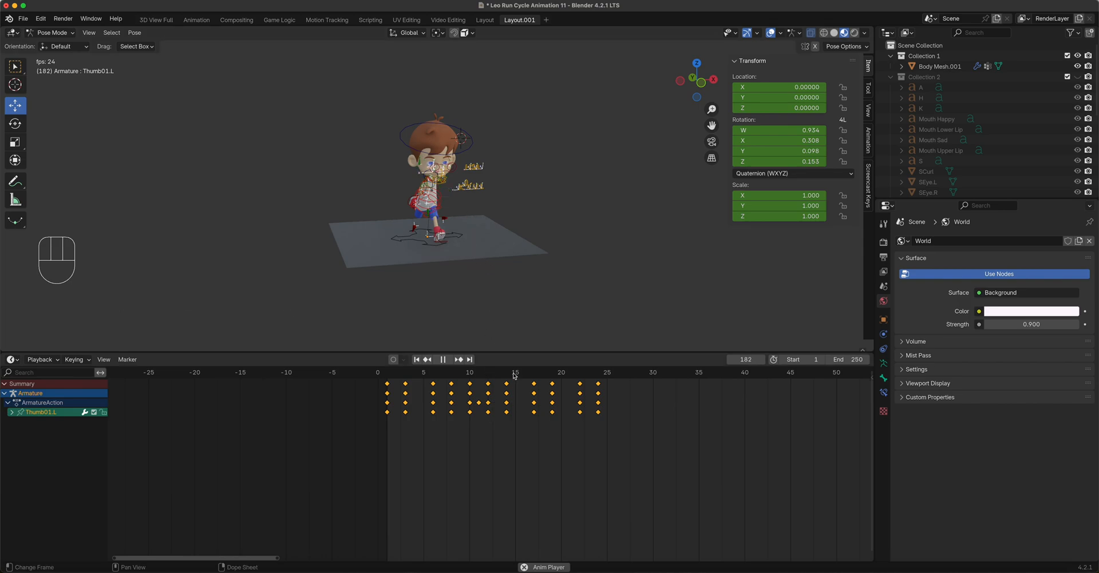
{"action": "key", "text": "space"}
{"action": "scroll", "coordinate": [475, 245], "scroll_direction": "up", "scroll_amount": 6}
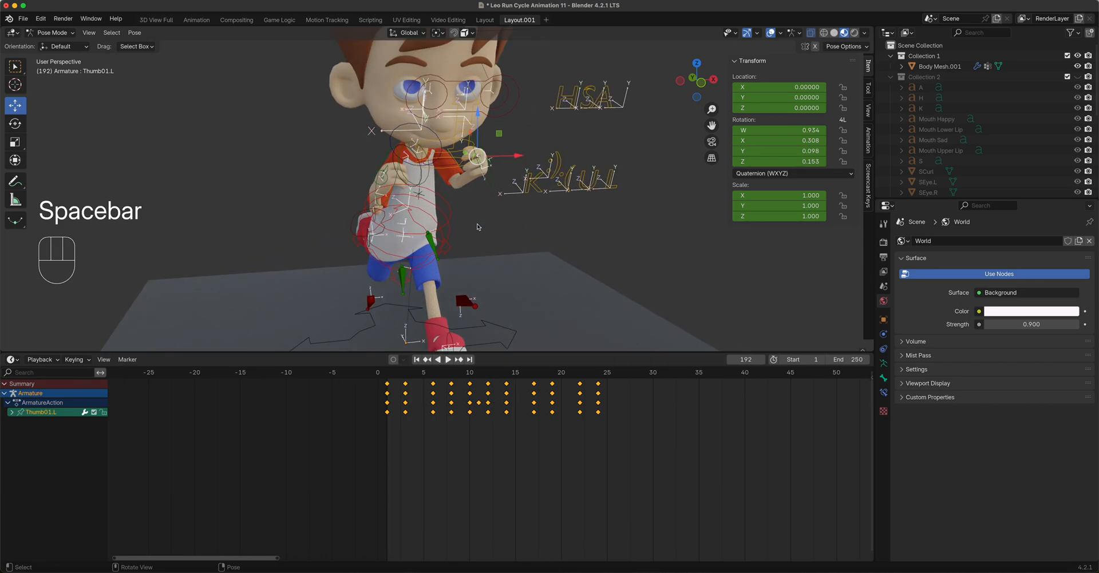
- Select the left hand control, clear the cyclic modifier from its curves and scrub to frame 29
{"action": "left_click", "coordinate": [491, 169]}
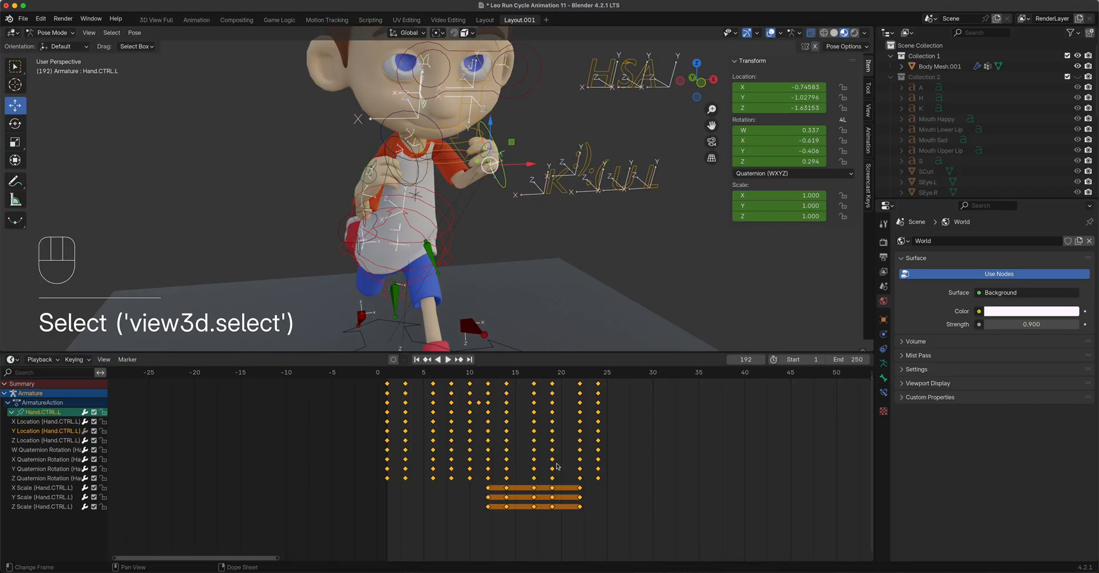
{"action": "key", "text": "shift+e"}
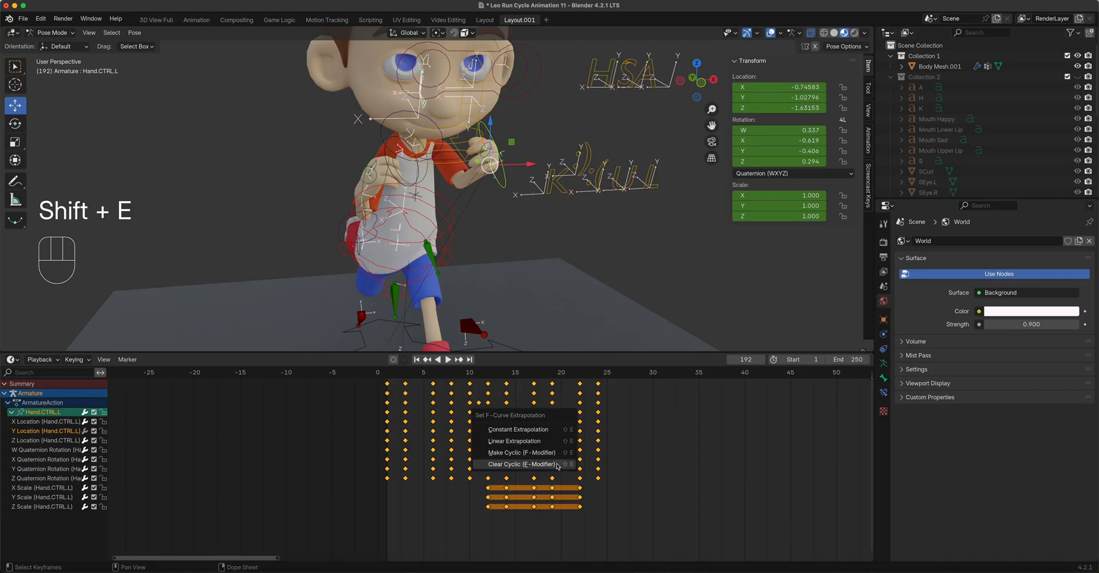
{"action": "left_click", "coordinate": [558, 467]}
{"action": "left_click_drag", "start_coordinate": [390, 372], "coordinate": [644, 399]}
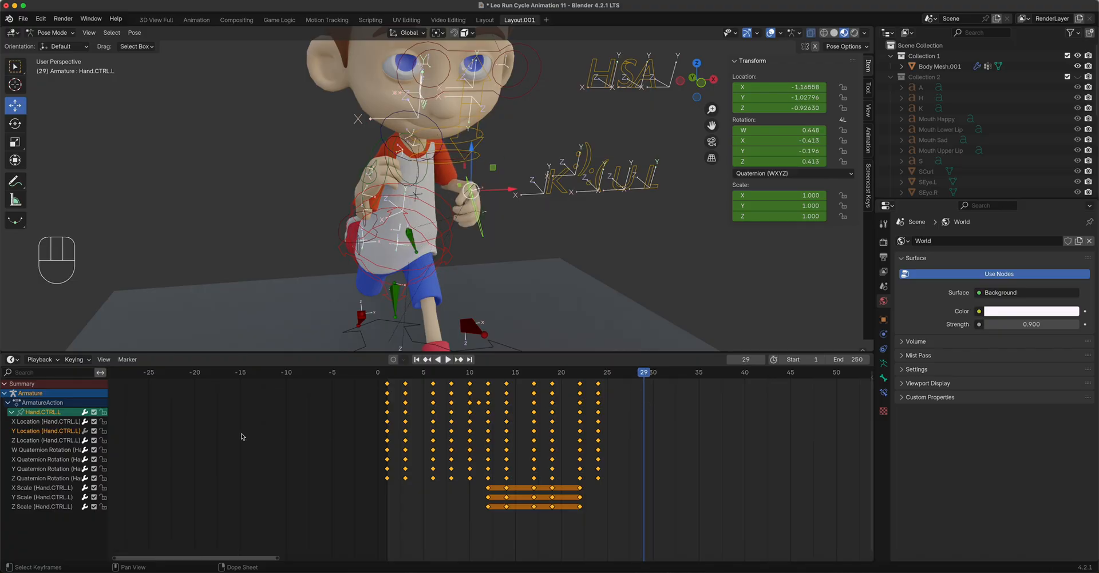
- Clear the cyclic modifier on the Y Location channel of Hand.CTRL.L and check the motion past the last keyframe
{"action": "left_click", "coordinate": [42, 434]}
{"action": "right_click", "coordinate": [41, 435]}
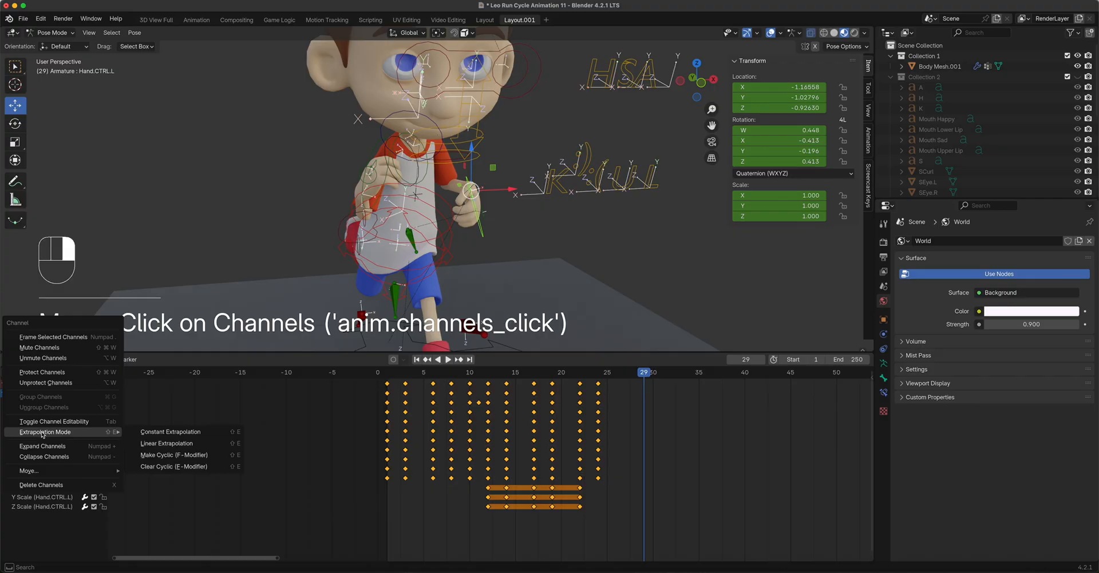
{"action": "left_click", "coordinate": [169, 467]}
{"action": "key", "text": "shift+Left"}
{"action": "key", "text": "space"}
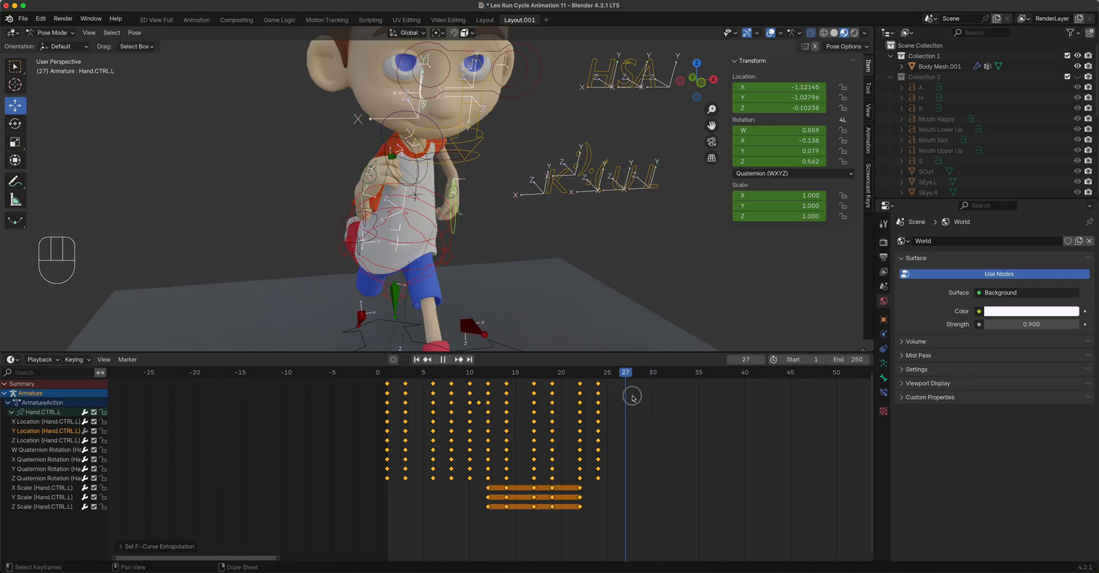
{"action": "key", "text": "space"}
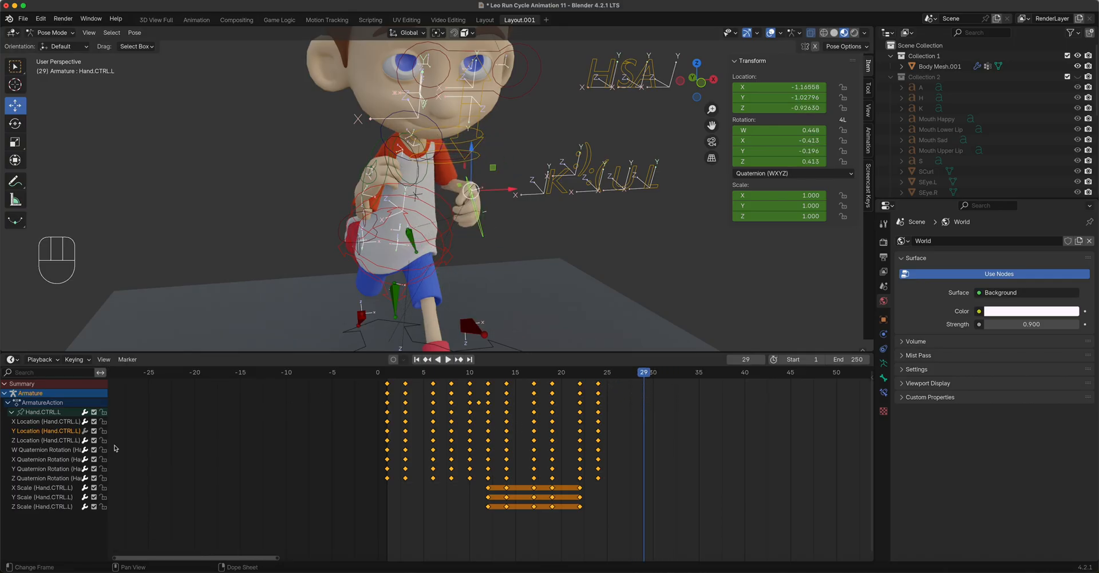
- Clear the cyclic modifiers from all of Hand.CTRL.L's channels together and return to frame 1
{"action": "left_click_drag", "start_coordinate": [87, 526], "coordinate": [60, 420]}
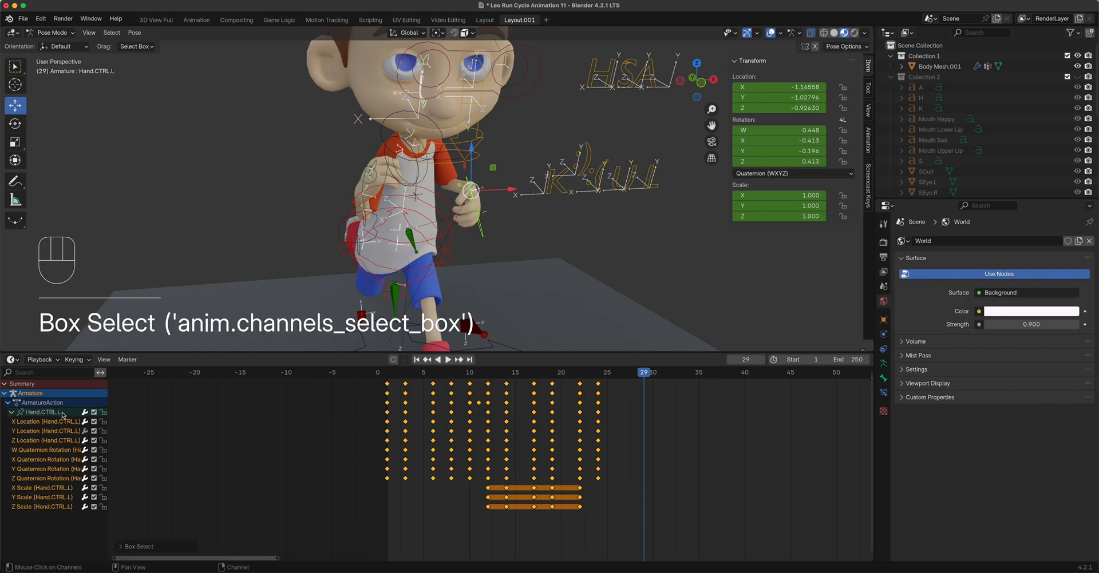
{"action": "right_click", "coordinate": [63, 415]}
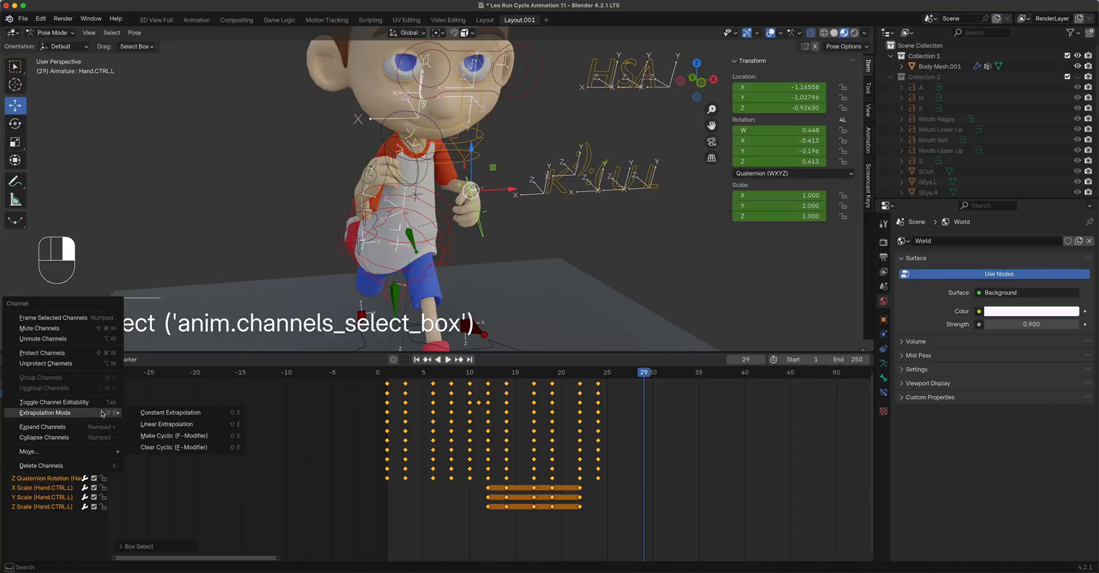
{"action": "left_click", "coordinate": [172, 435]}
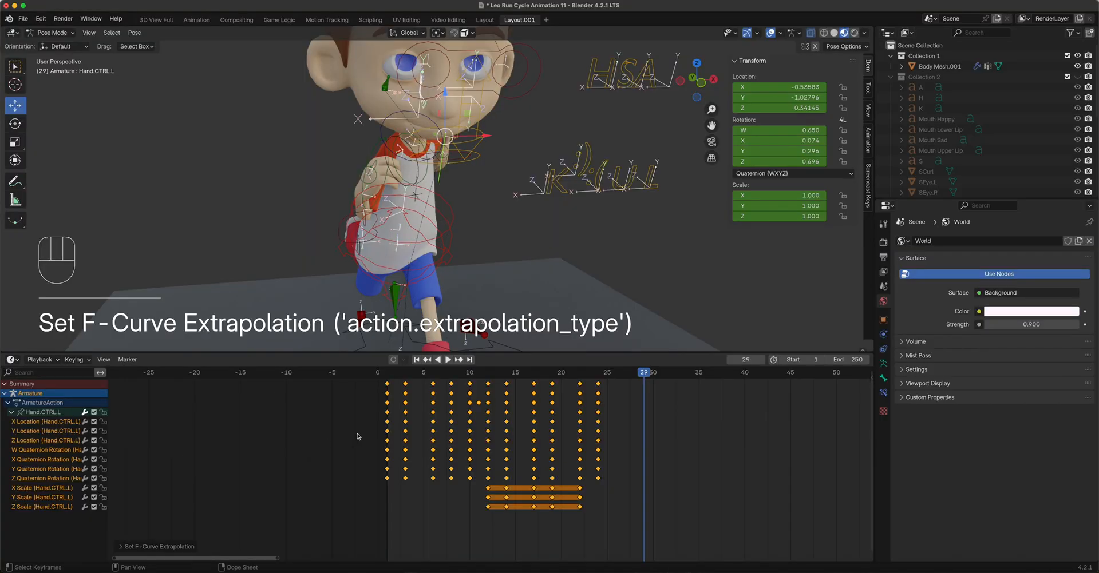
{"action": "left_click_drag", "start_coordinate": [469, 376], "coordinate": [388, 405]}
{"action": "scroll", "coordinate": [530, 319], "scroll_direction": "down", "scroll_amount": 5}
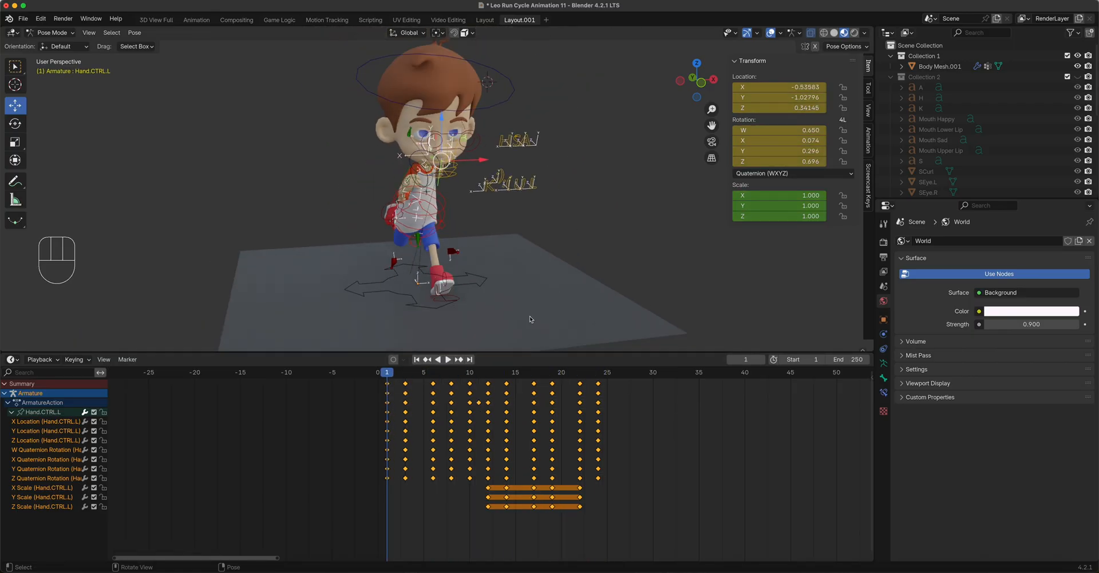
- Select all bones and scale all their keyframes from frame 1 so the last falls on frame 20, and play the result
{"action": "left_click_drag", "start_coordinate": [506, 351], "coordinate": [503, 372]}
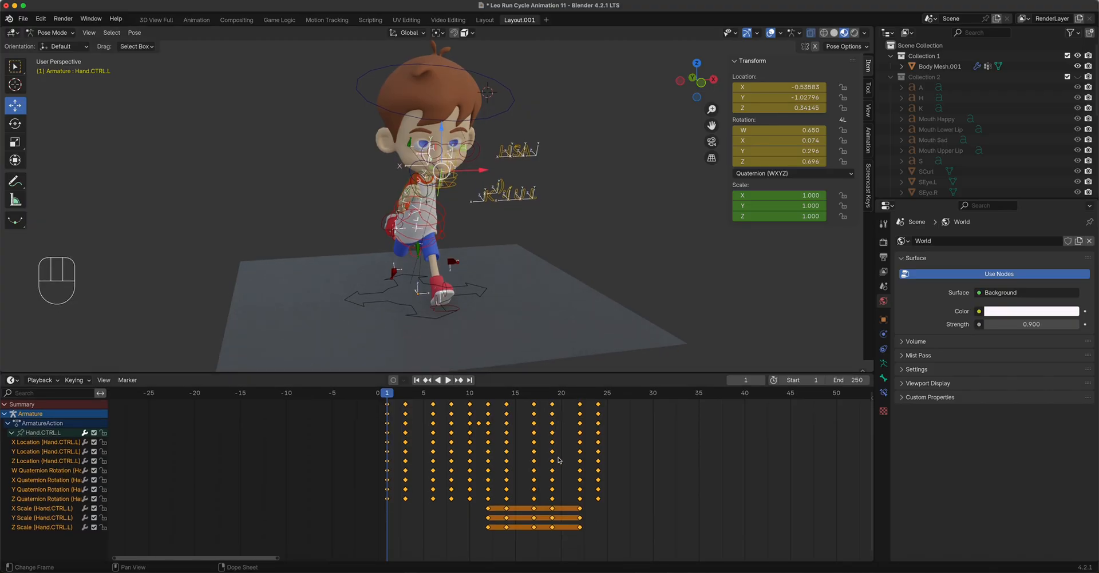
{"action": "key", "text": "a"}
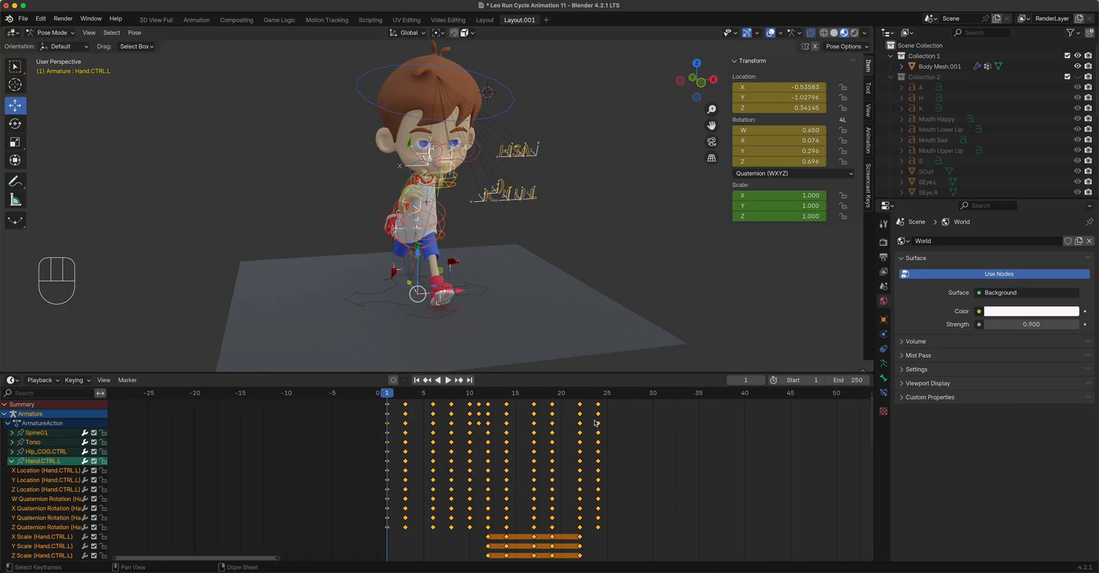
{"action": "mouse_move", "coordinate": [390, 395]}
{"action": "left_mouse_down"}
{"action": "mouse_move", "coordinate": [481, 394]}
{"action": "mouse_move", "coordinate": [387, 395]}
{"action": "left_mouse_up"}
{"action": "key", "text": "a"}
{"action": "key", "text": "s"}
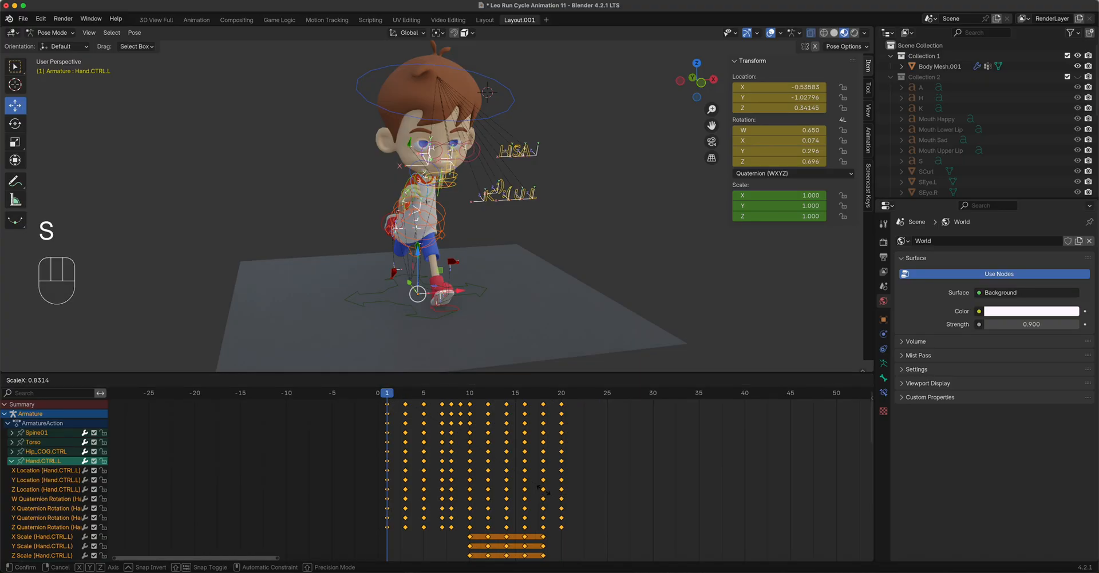
{"action": "left_click", "coordinate": [544, 491]}
{"action": "key", "text": "space"}
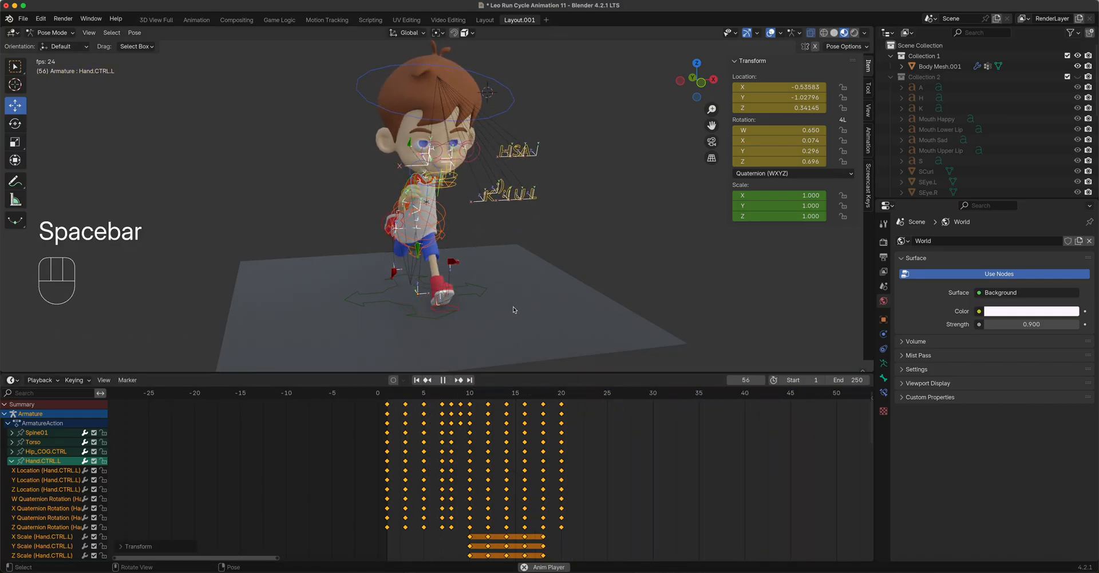
{"action": "key", "text": "space"}
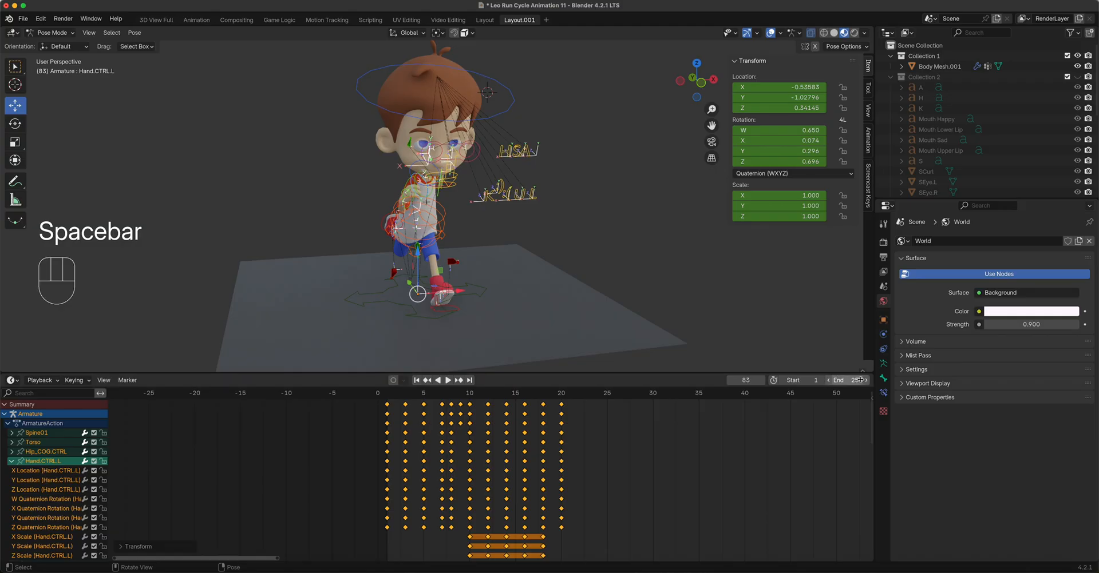
- Set the animation's end frame to 19 and play back the loop with overlays hidden
{"action": "left_click", "coordinate": [860, 380]}
{"action": "type", "text": "19"}
{"action": "key", "text": "Return"}
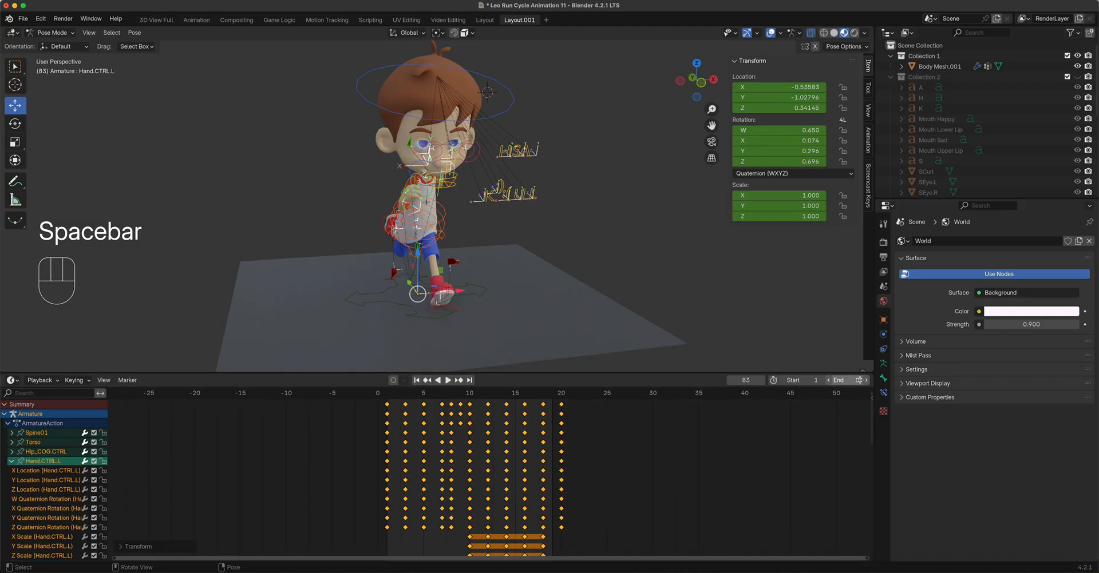
{"action": "key", "text": "space"}
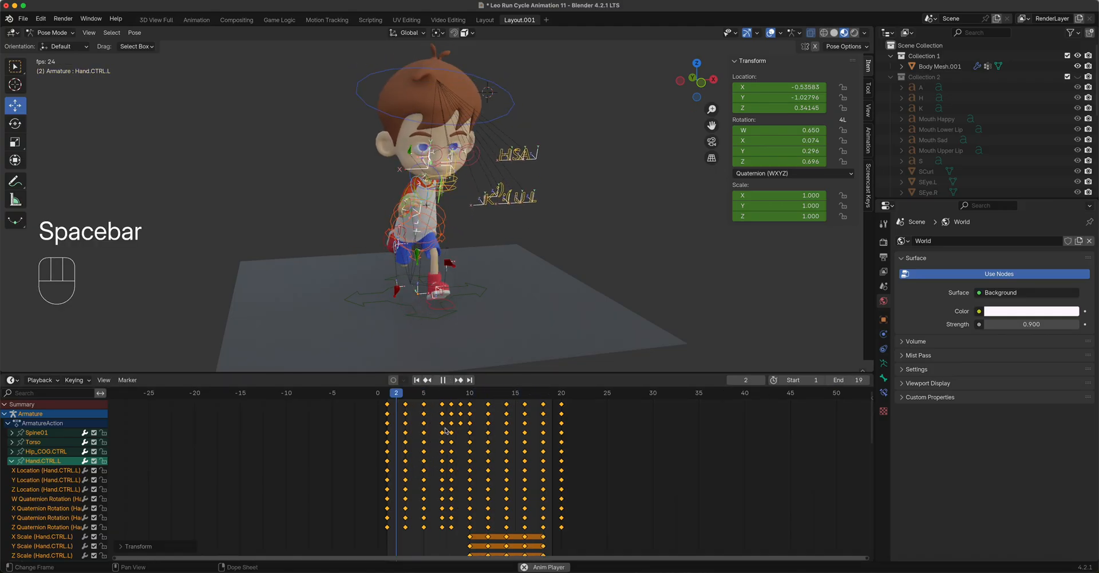
{"action": "left_click", "coordinate": [771, 33]}
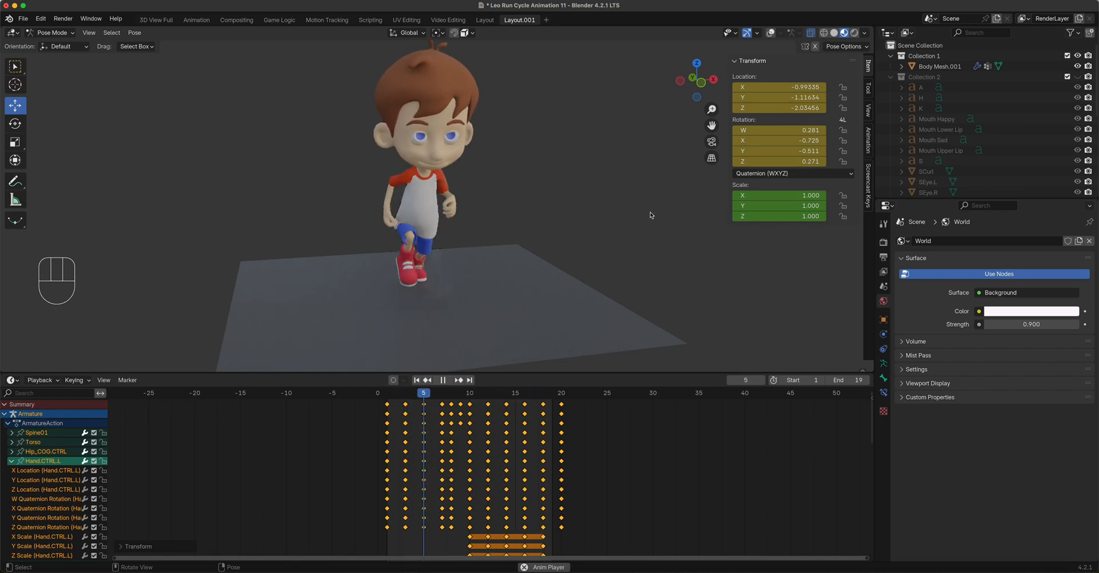
{"action": "key", "text": "space"}
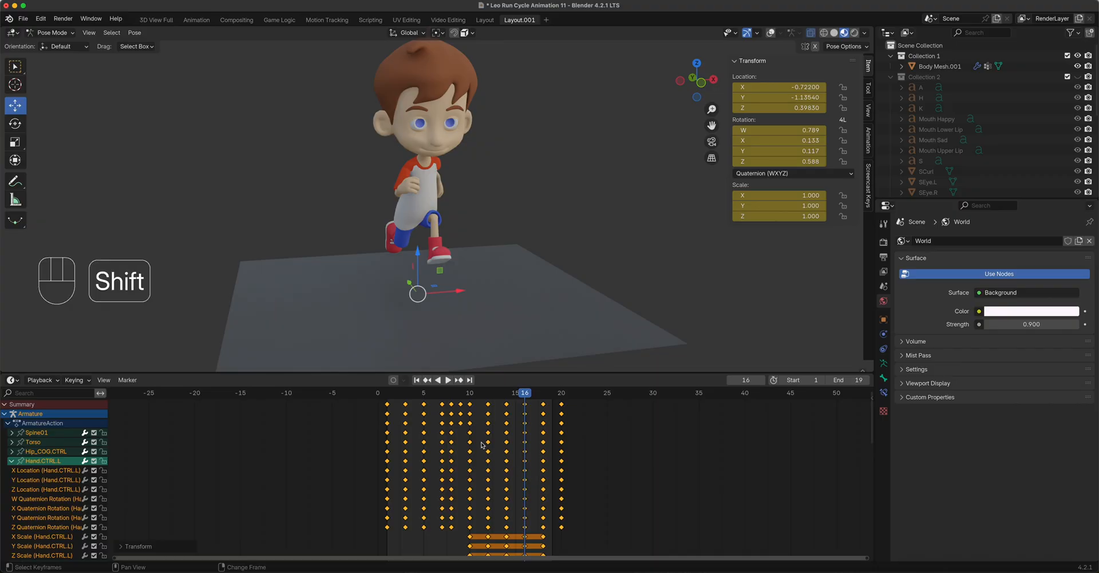
- Make the curves of all the selected keyframes cyclic and play back the run
{"action": "key", "text": "shift+e"}
{"action": "left_click", "coordinate": [463, 431]}
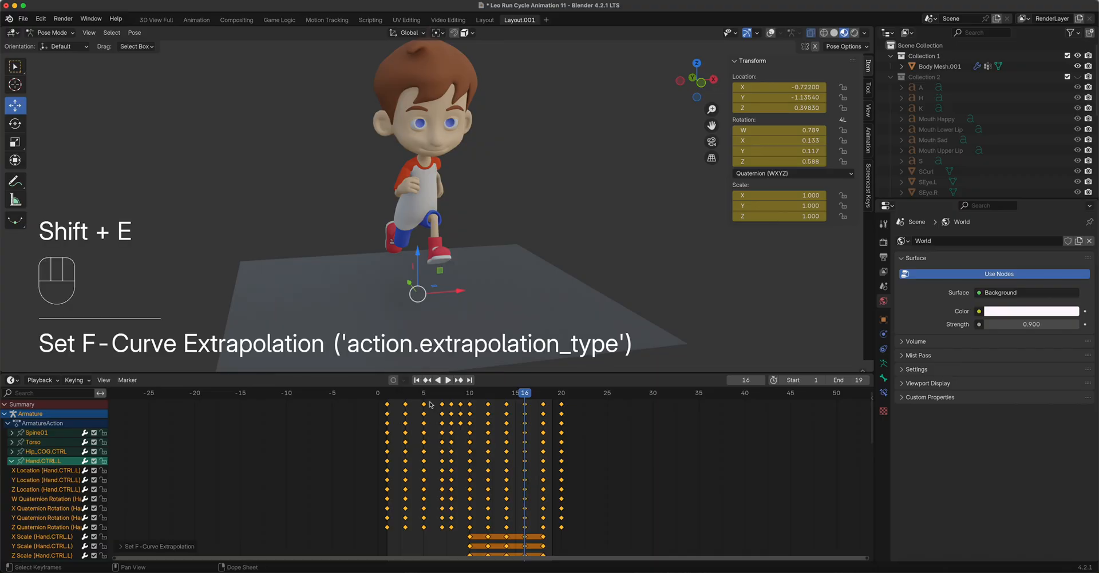
{"action": "key", "text": "space"}
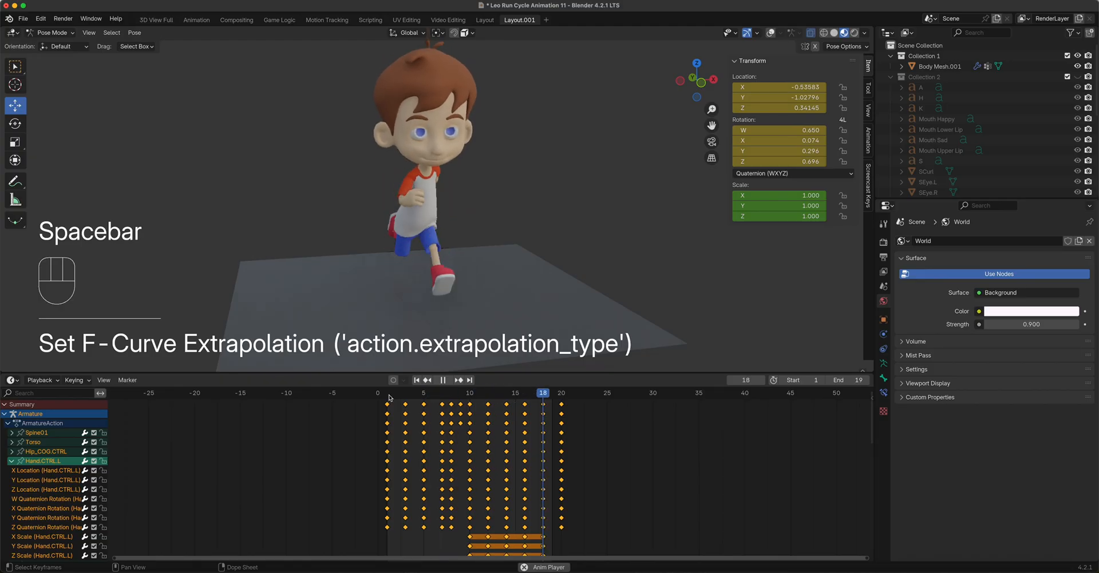
{"action": "key", "text": "space"}
- Set the animation's end frame to 250 and play back the looping run
{"action": "left_click", "coordinate": [855, 381]}
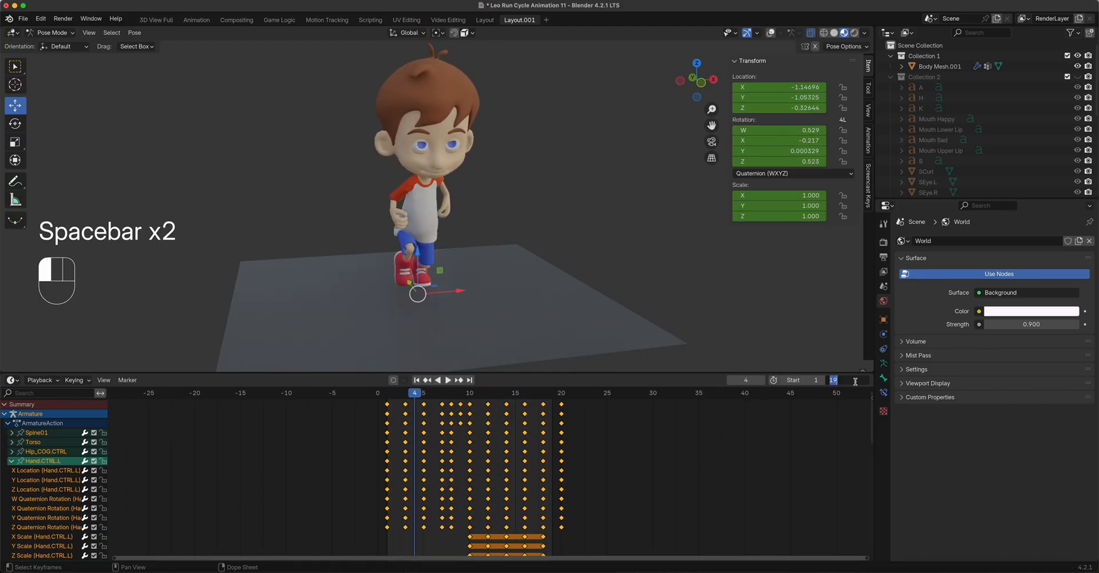
{"action": "type", "text": "250"}
{"action": "key", "text": "Return"}
{"action": "key", "text": "space"}
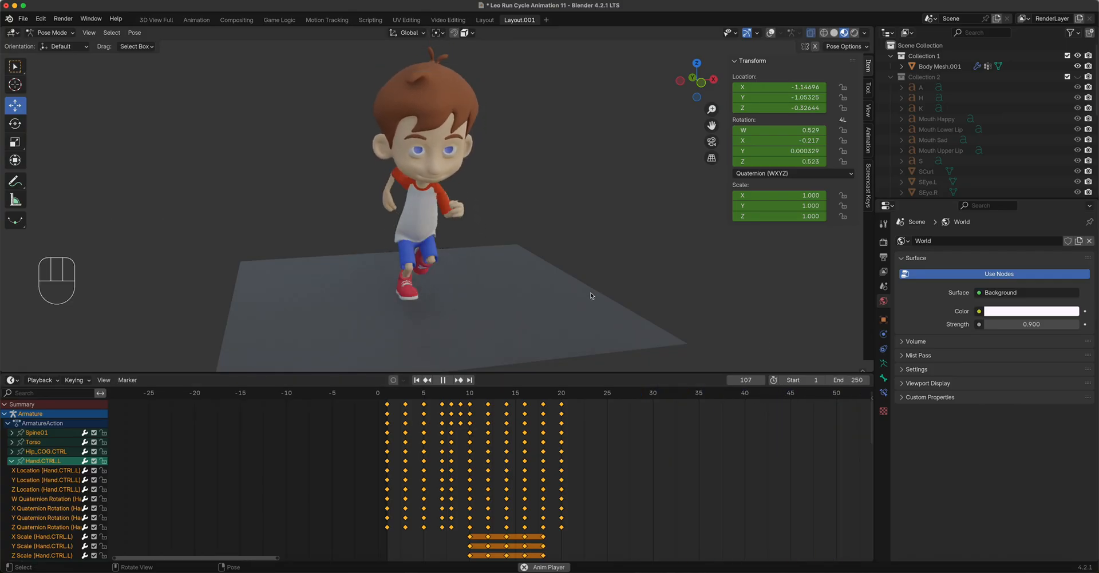
{"action": "key", "text": "space"}
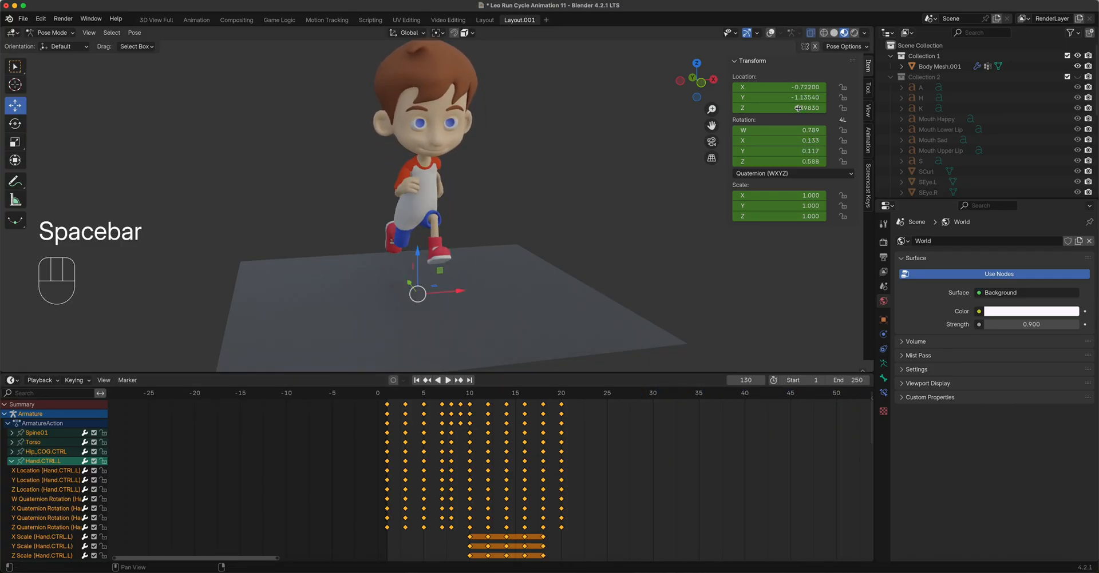
- Show the viewport overlays again to select the Main.CTRL bone, and save the file
{"action": "left_click", "coordinate": [771, 33]}
{"action": "left_click", "coordinate": [457, 321]}
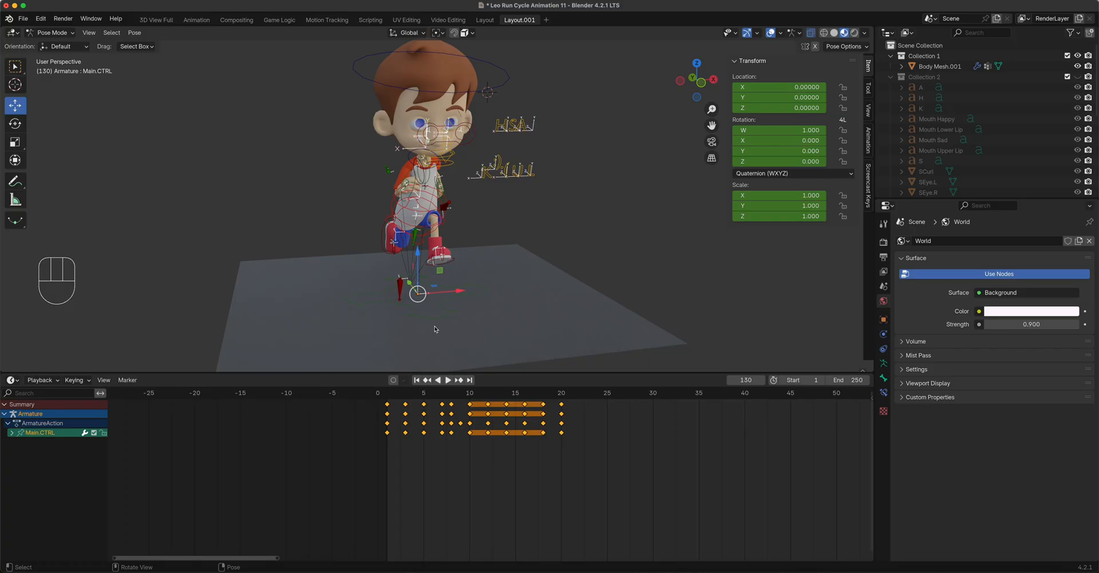
{"action": "key", "text": "super+s"}
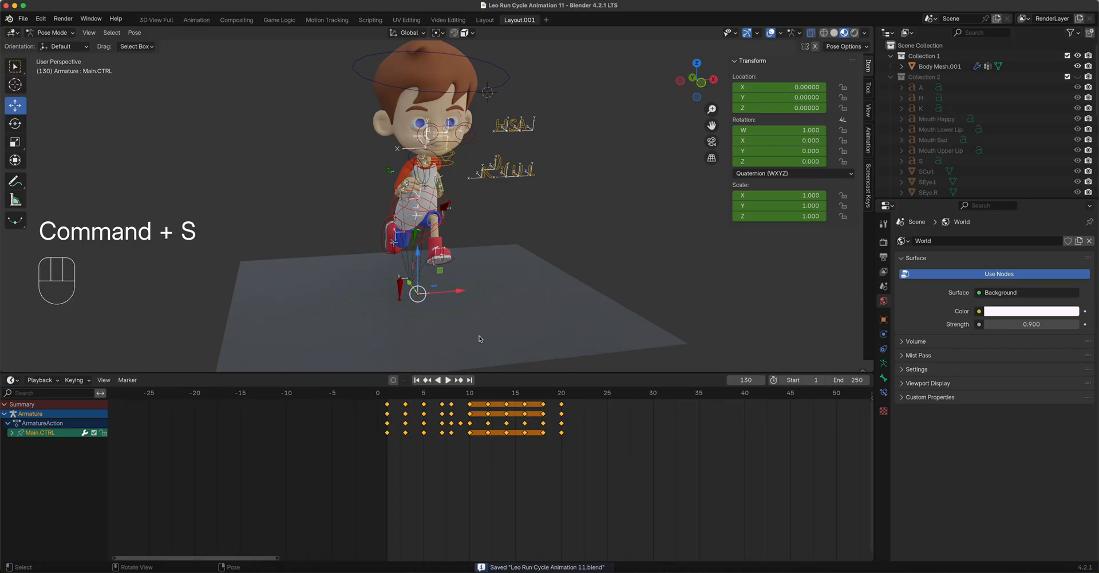
- Try moving the Main.CTRL bone freely across the floor while the run plays
{"action": "mouse_move", "coordinate": [480, 339]}
{"action": "middle_mouse_down"}
{"action": "mouse_move", "coordinate": [535, 322]}
{"action": "mouse_move", "coordinate": [473, 324]}
{"action": "middle_mouse_up"}
{"action": "key", "text": "space"}
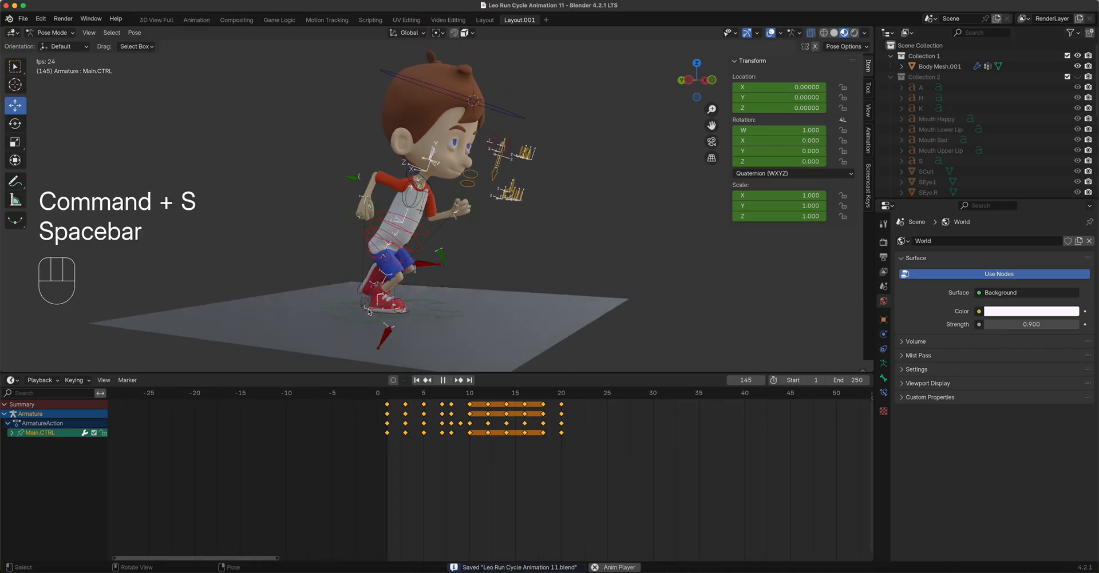
{"action": "key", "text": "g"}
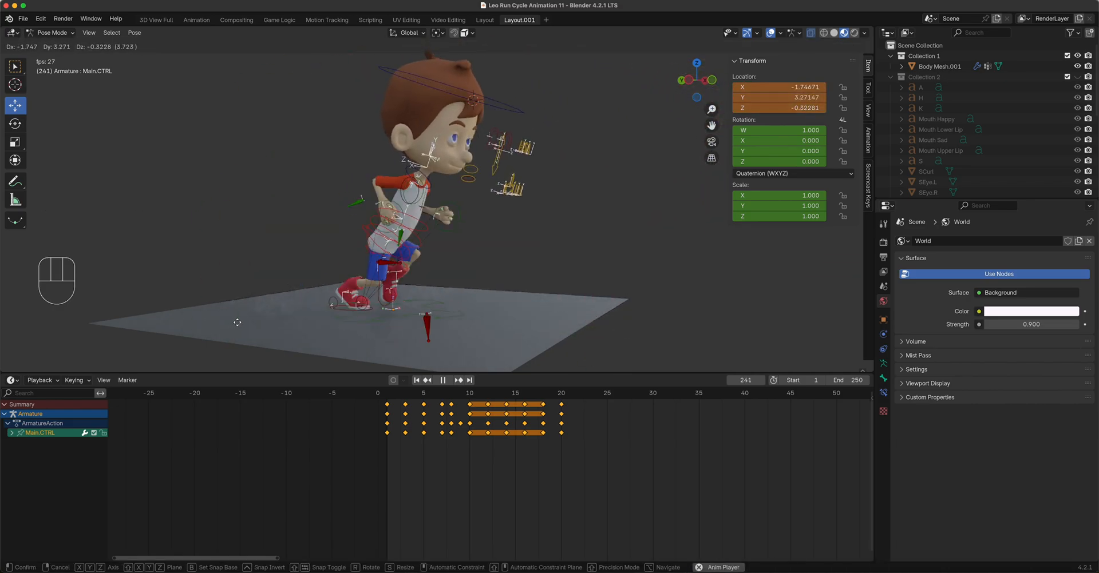
{"action": "right_click", "coordinate": [548, 321]}
{"action": "key", "text": "space"}
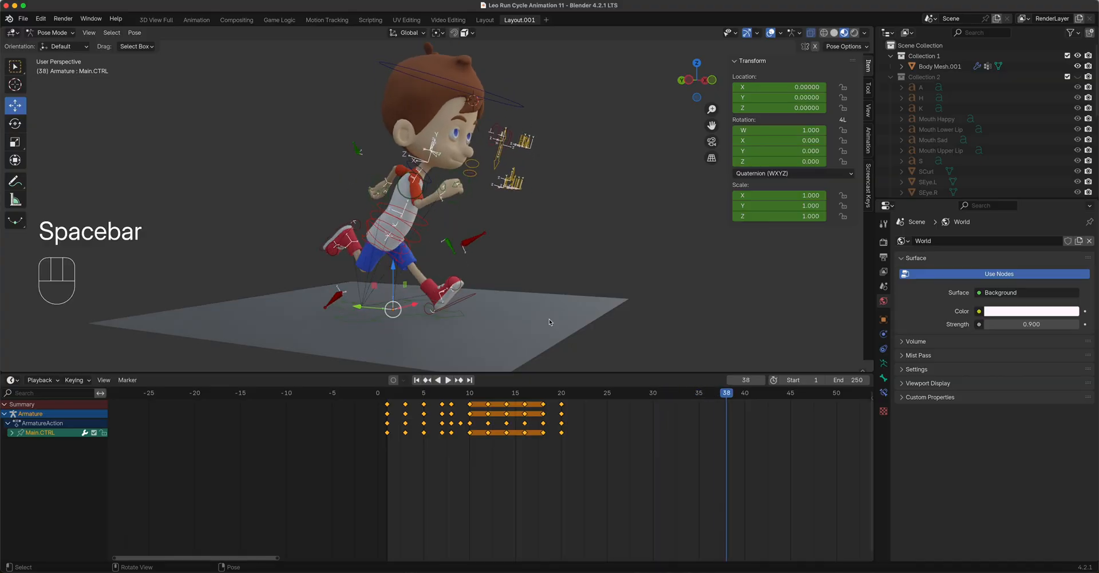
- Return to frame 1 and turn on automatic keyframing
{"action": "scroll", "coordinate": [547, 321], "scroll_direction": "down", "scroll_amount": 5}
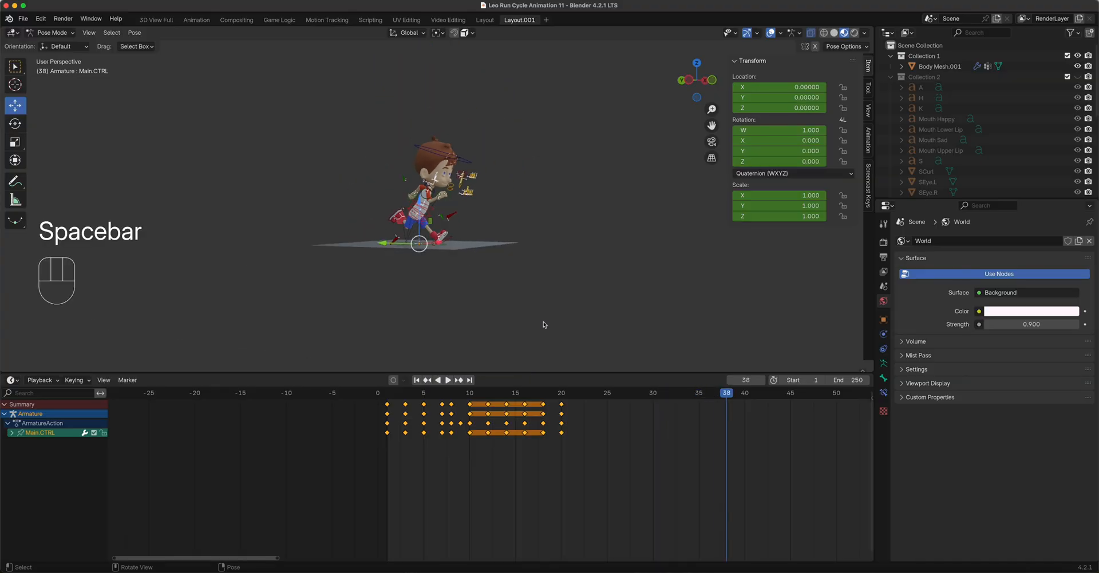
{"action": "left_click_drag", "start_coordinate": [727, 397], "coordinate": [393, 398]}
{"action": "left_click", "coordinate": [417, 380]}
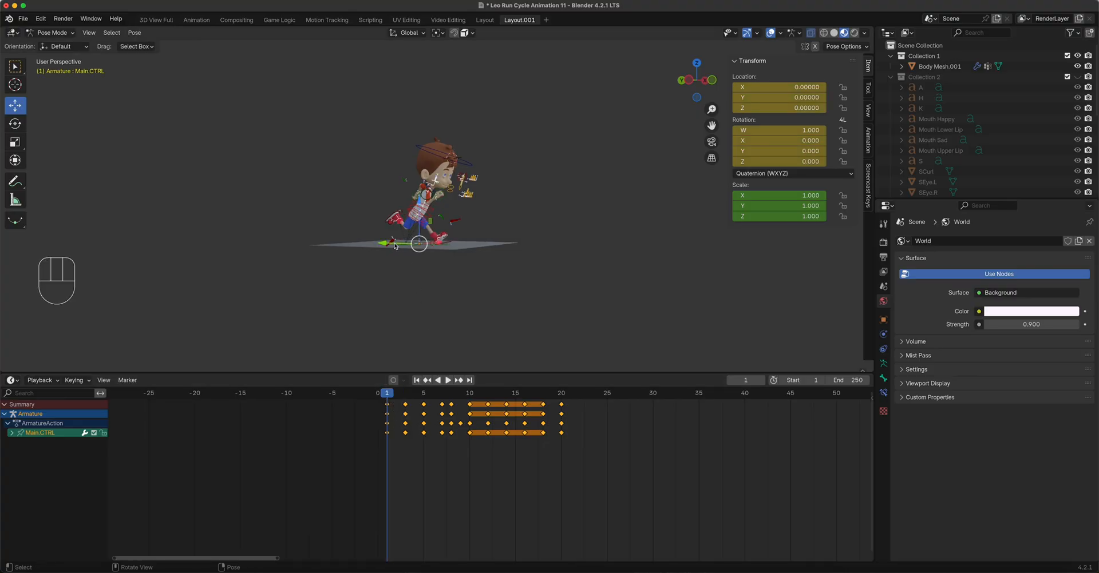
{"action": "mouse_move", "coordinate": [439, 278]}
{"action": "middle_mouse_down"}
{"action": "mouse_move", "coordinate": [468, 309]}
{"action": "mouse_move", "coordinate": [458, 281]}
{"action": "middle_mouse_up"}
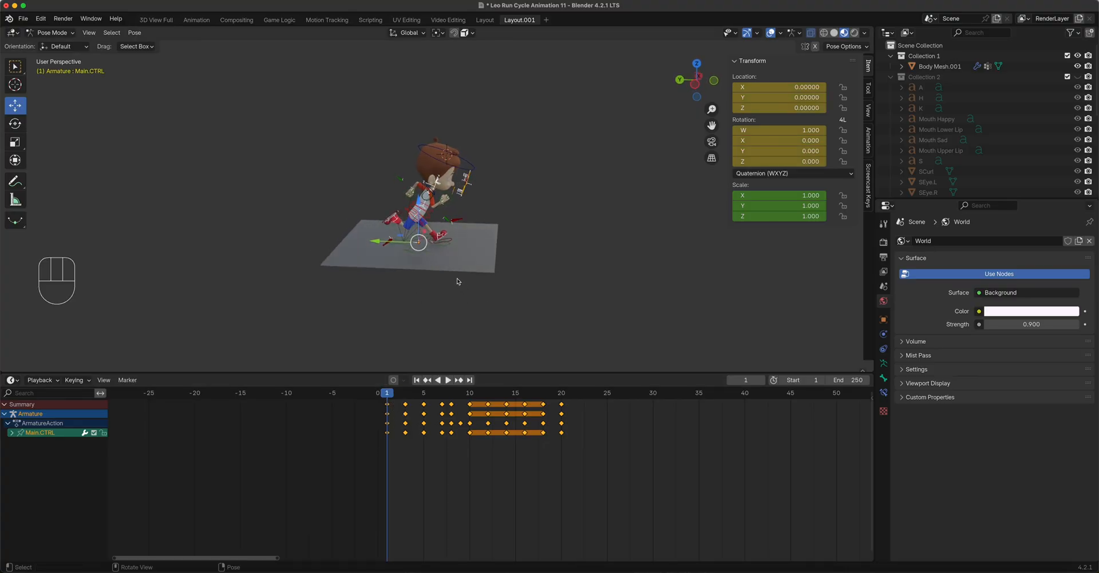
{"action": "left_click", "coordinate": [422, 253]}
{"action": "middle_click_drag", "start_coordinate": [542, 311], "coordinate": [265, 276], "text": "shift"}
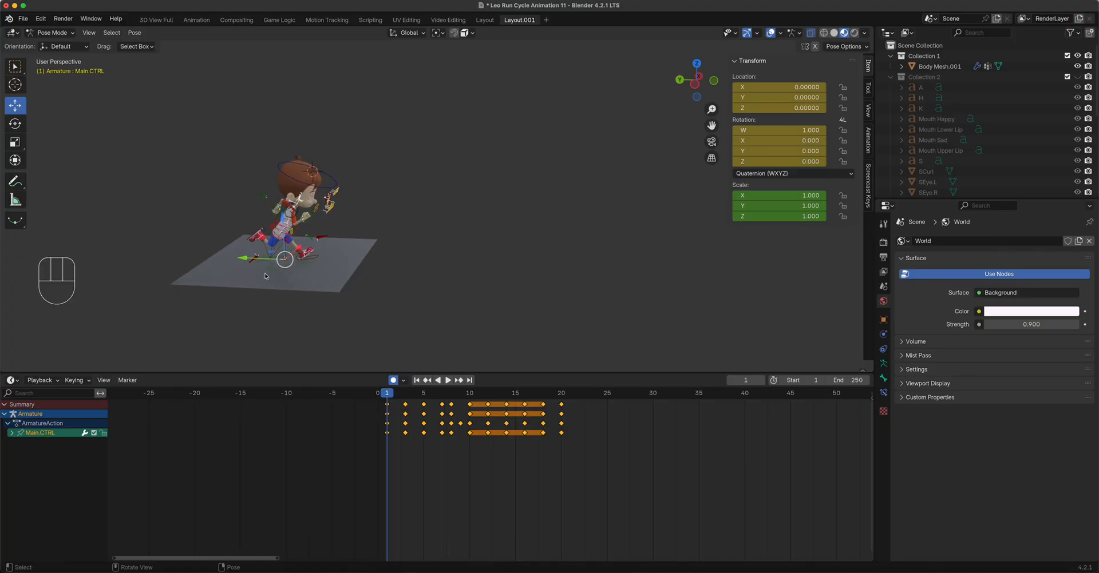
- In left view, move Main.CTRL along Y to about -21.71 and insert a Location & Rotation keyframe at frame 1
{"action": "key", "text": "KP_1"}
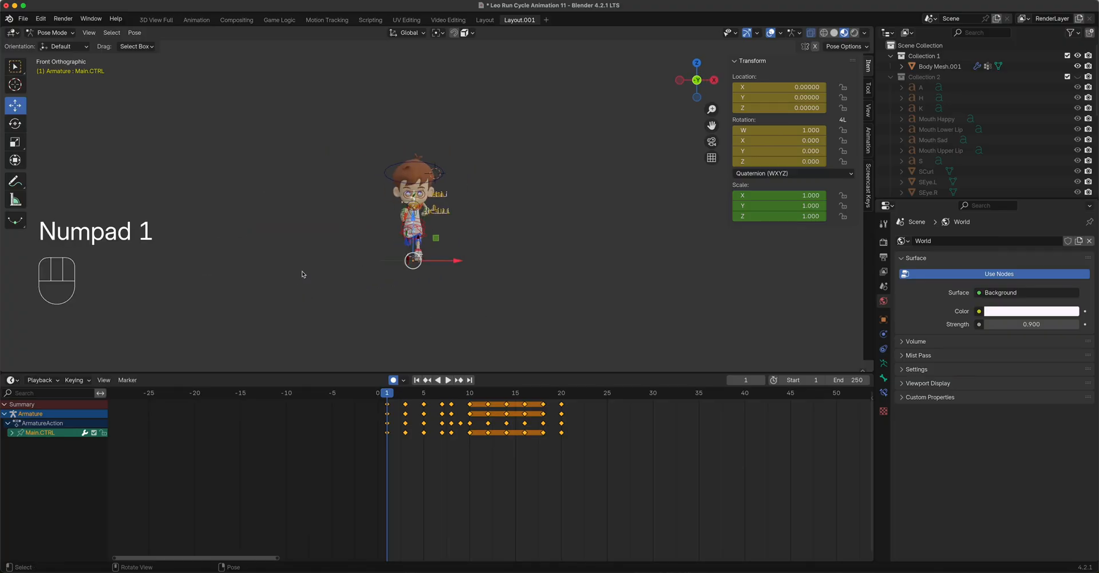
{"action": "key", "text": "KP_3"}
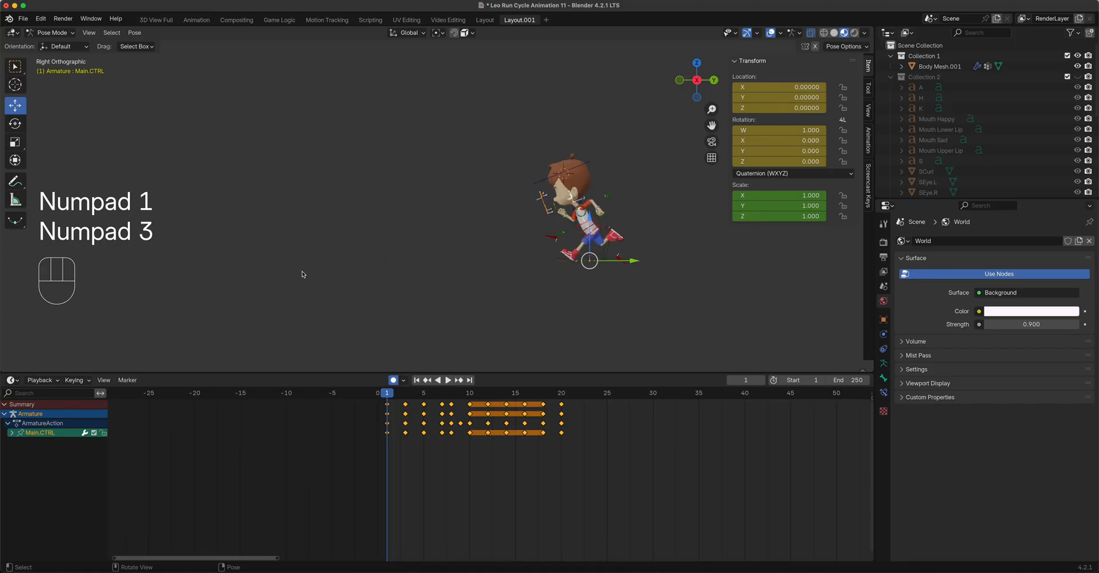
{"action": "key", "text": "ctrl+KP_3"}
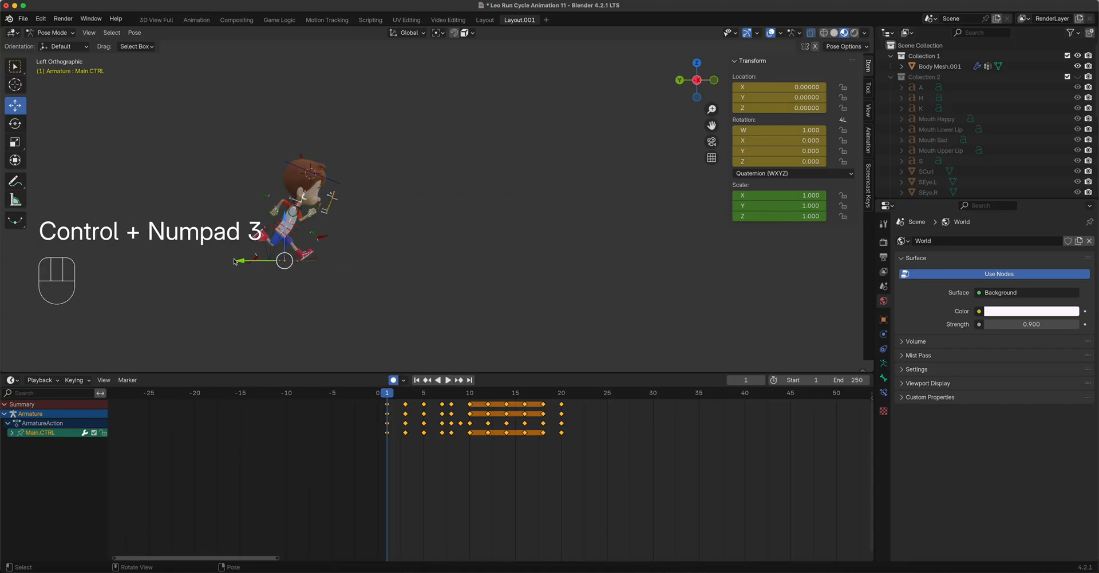
{"action": "left_click_drag", "start_coordinate": [241, 261], "coordinate": [623, 307]}
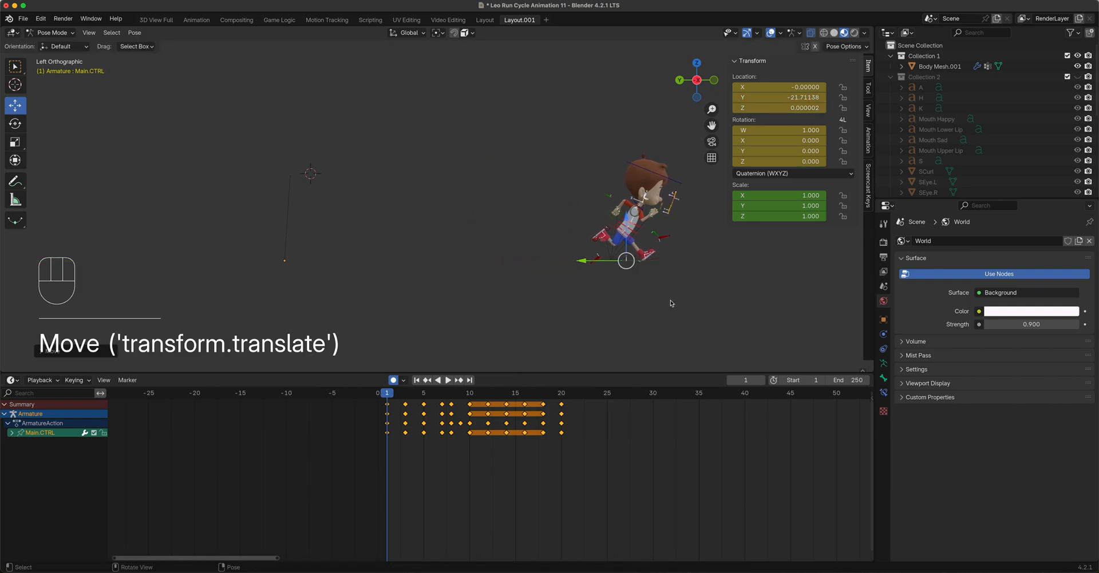
{"action": "key", "text": "k"}
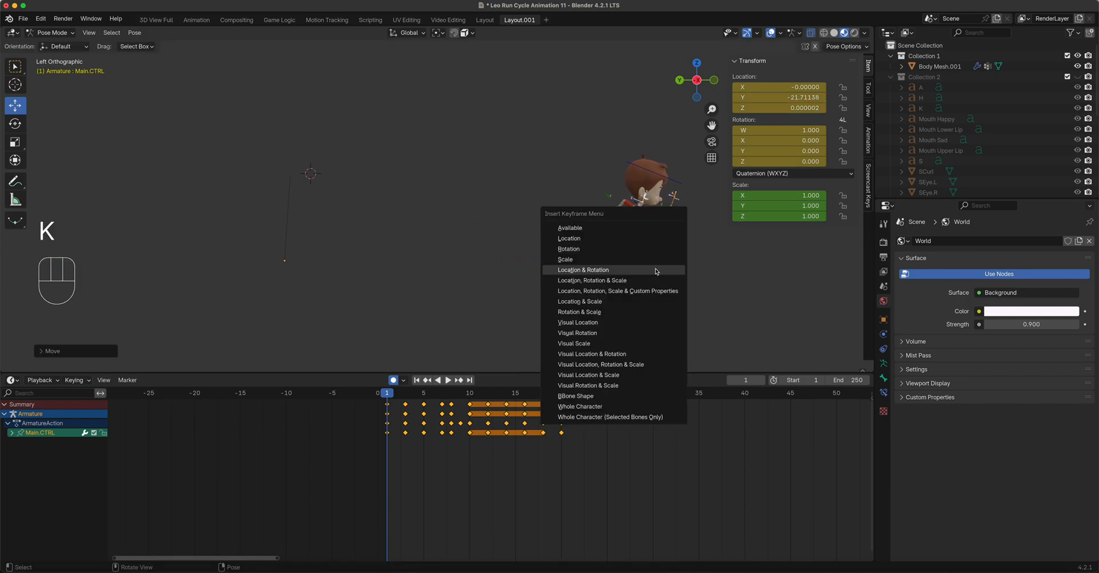
{"action": "left_click", "coordinate": [658, 272]}
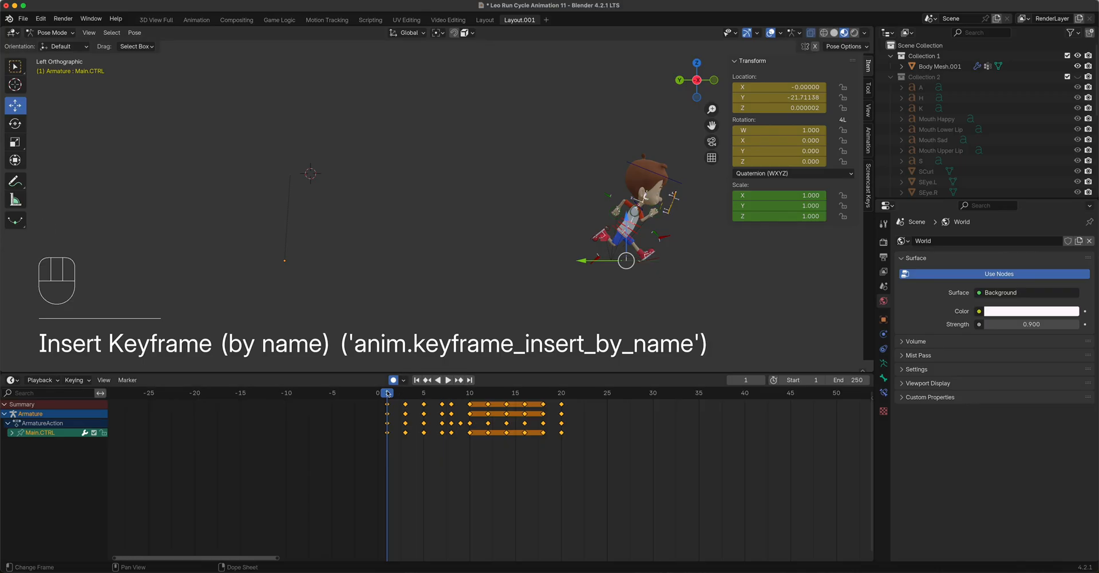
- Play back the animation and compare the character's position at frames 0 and 1
{"action": "key", "text": "space"}
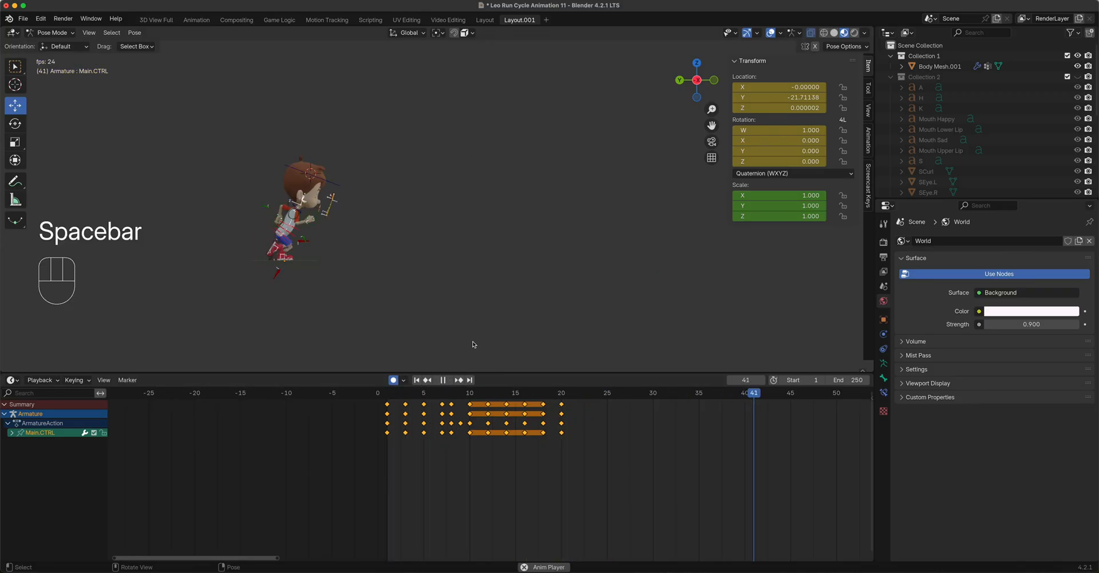
{"action": "key", "text": "space"}
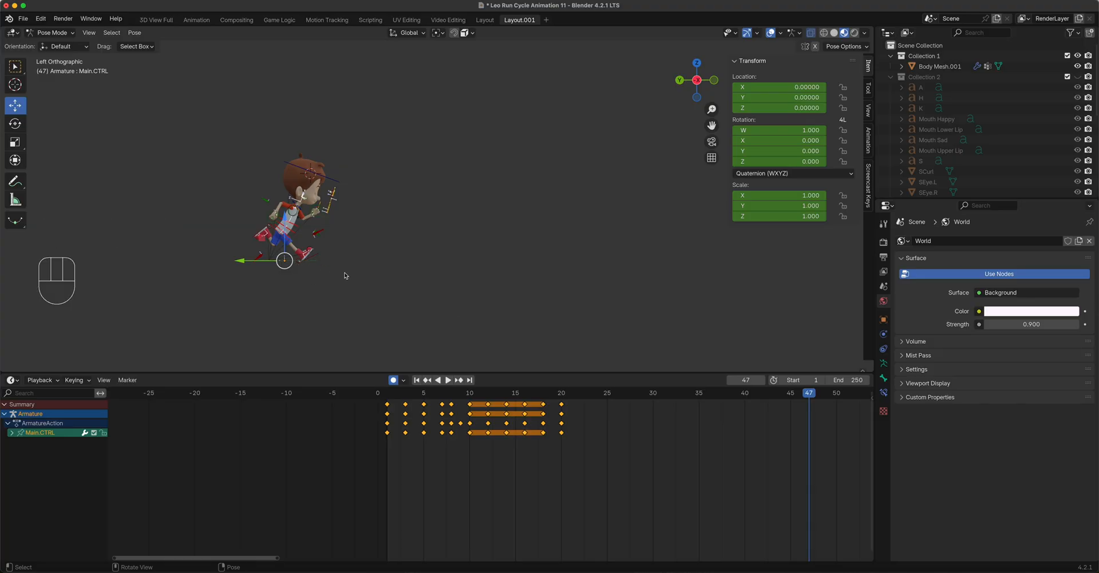
{"action": "middle_click_drag", "start_coordinate": [345, 276], "coordinate": [324, 263]}
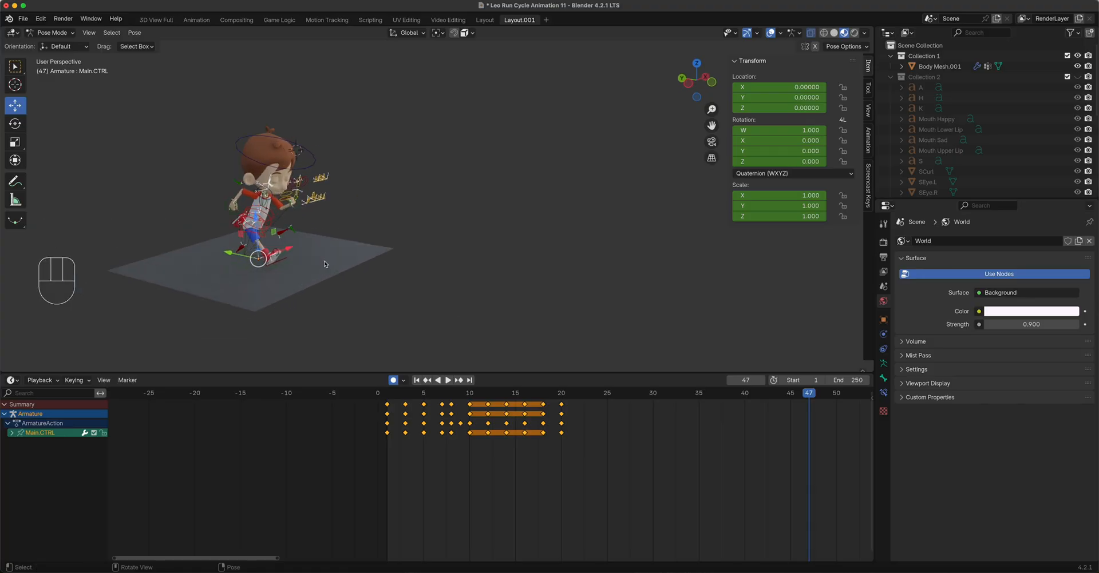
{"action": "scroll", "coordinate": [326, 252], "scroll_direction": "up", "scroll_amount": 4}
{"action": "middle_click_drag", "start_coordinate": [344, 306], "coordinate": [538, 338], "text": "shift"}
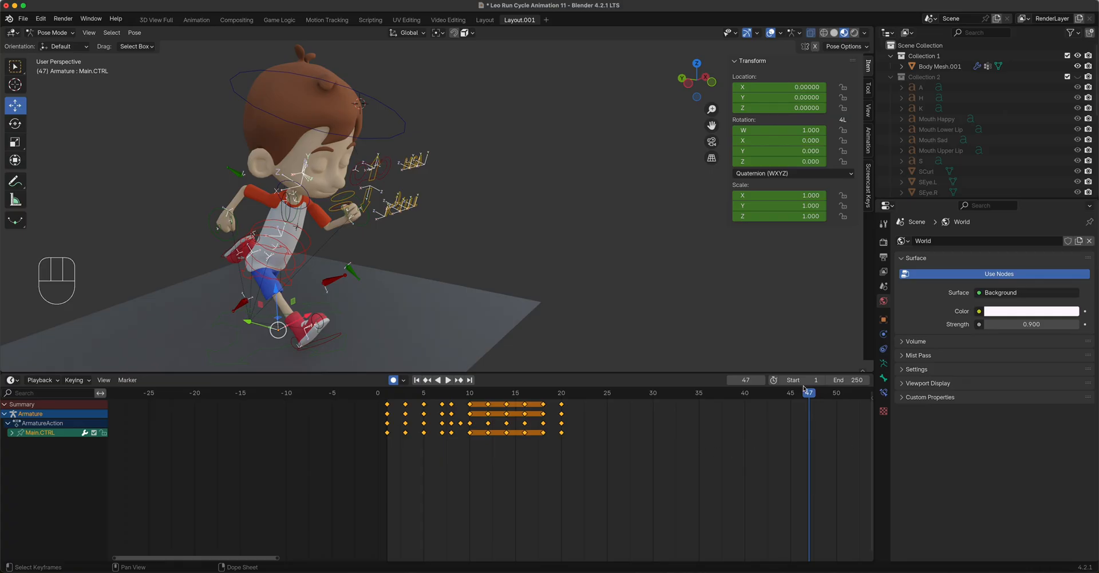
{"action": "left_click_drag", "start_coordinate": [812, 395], "coordinate": [388, 422]}
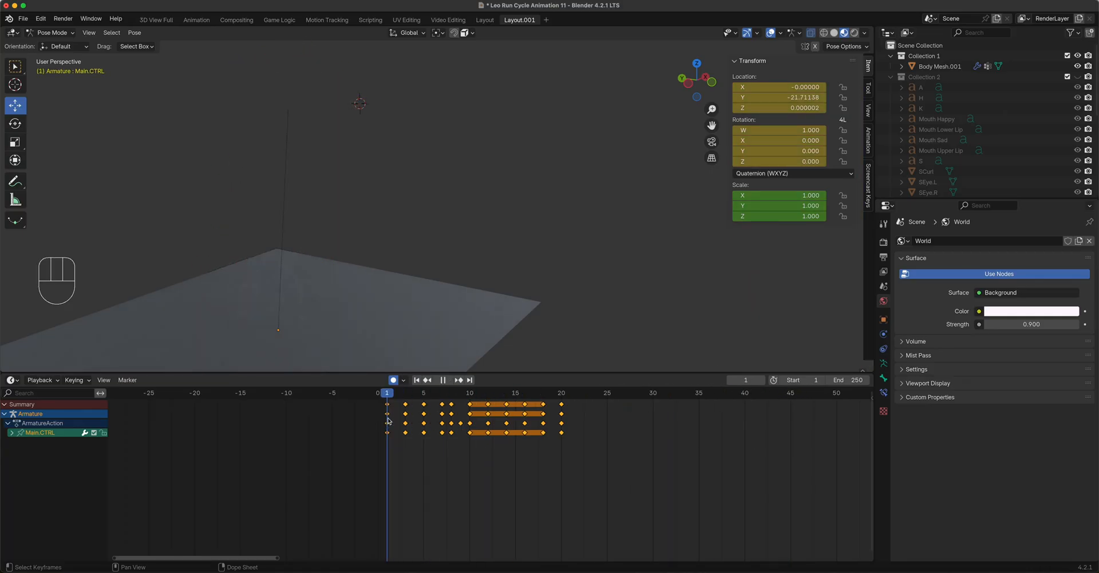
{"action": "scroll", "coordinate": [541, 326], "scroll_direction": "down", "scroll_amount": 5}
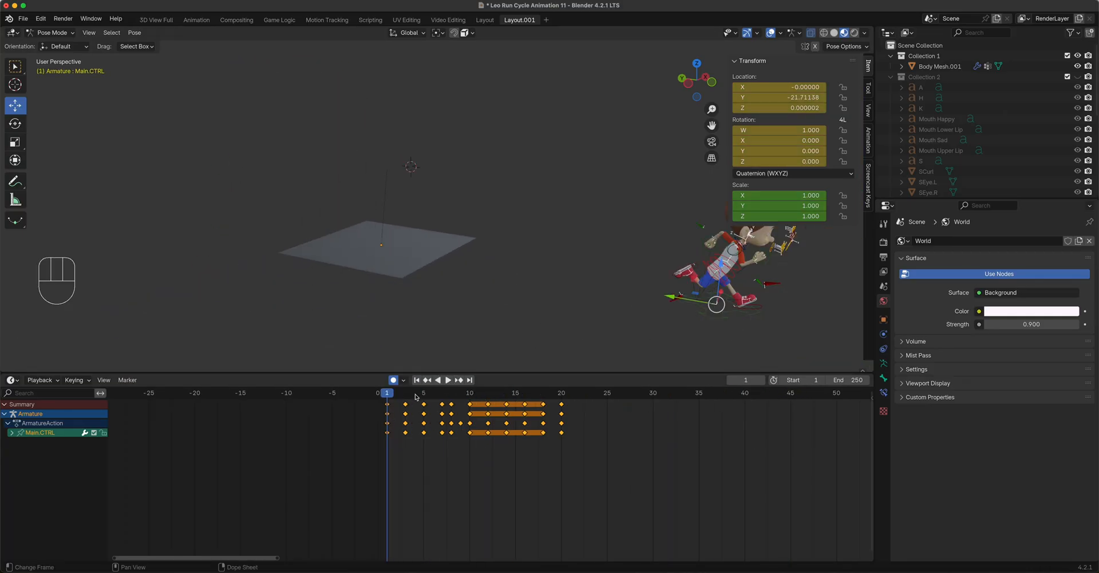
{"action": "key", "text": "space"}
{"action": "left_click", "coordinate": [382, 404]}
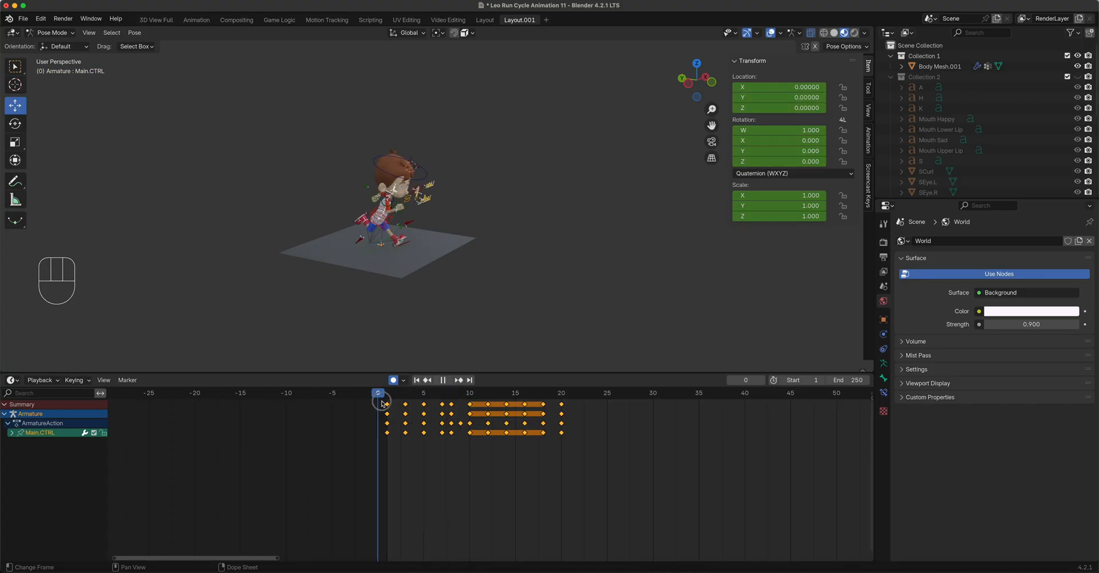
{"action": "left_click_drag", "start_coordinate": [382, 404], "coordinate": [390, 404]}
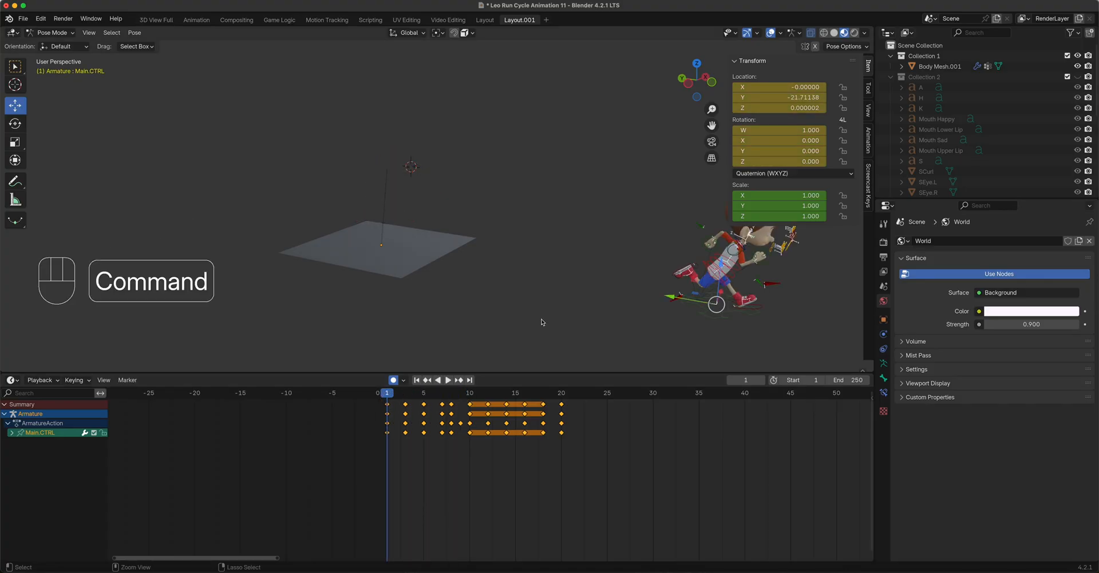
- Undo the frame 1 keyframe and the move of Main.CTRL, and play back the run
{"action": "key", "text": "super+z"}
{"action": "key", "text": "super+z"}
{"action": "key", "text": "super+z"}
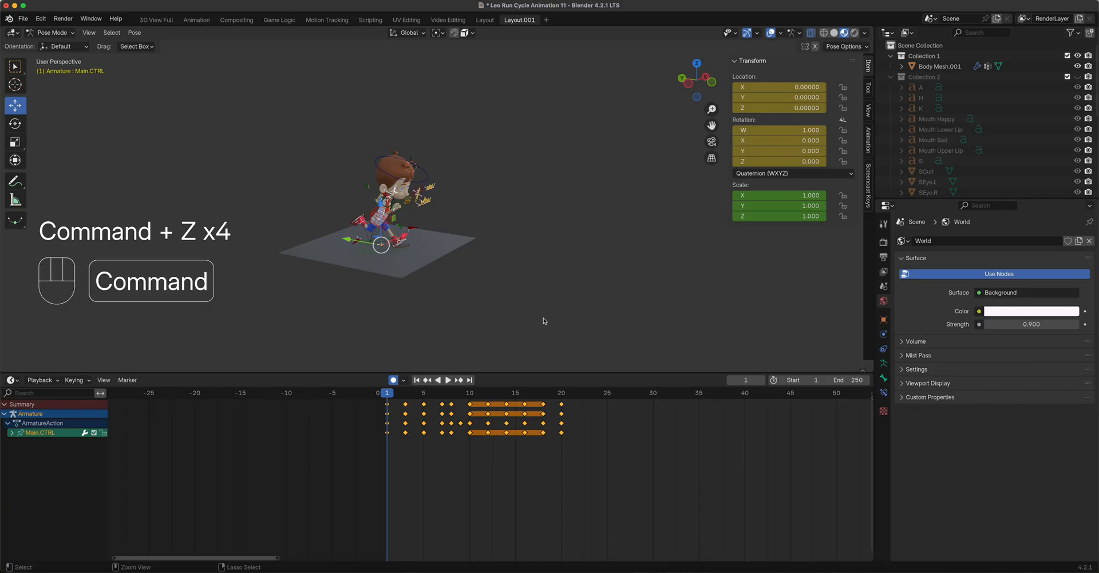
{"action": "key", "text": "space"}
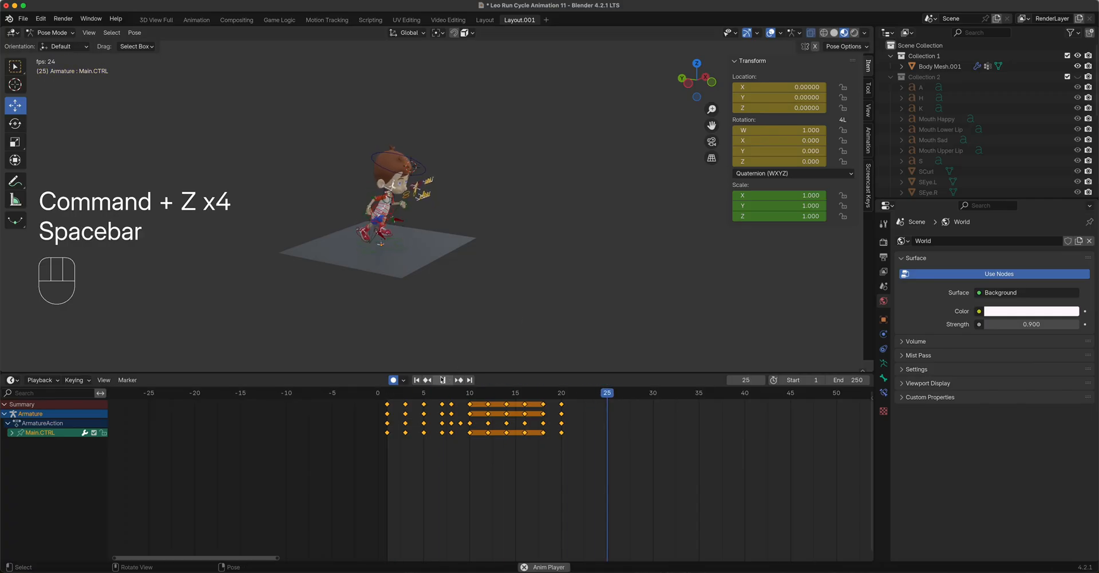
{"action": "key", "text": "space"}
- Clear the cyclic modifiers from Main.CTRL's collapsed channel group and play back the run
{"action": "left_click", "coordinate": [395, 254]}
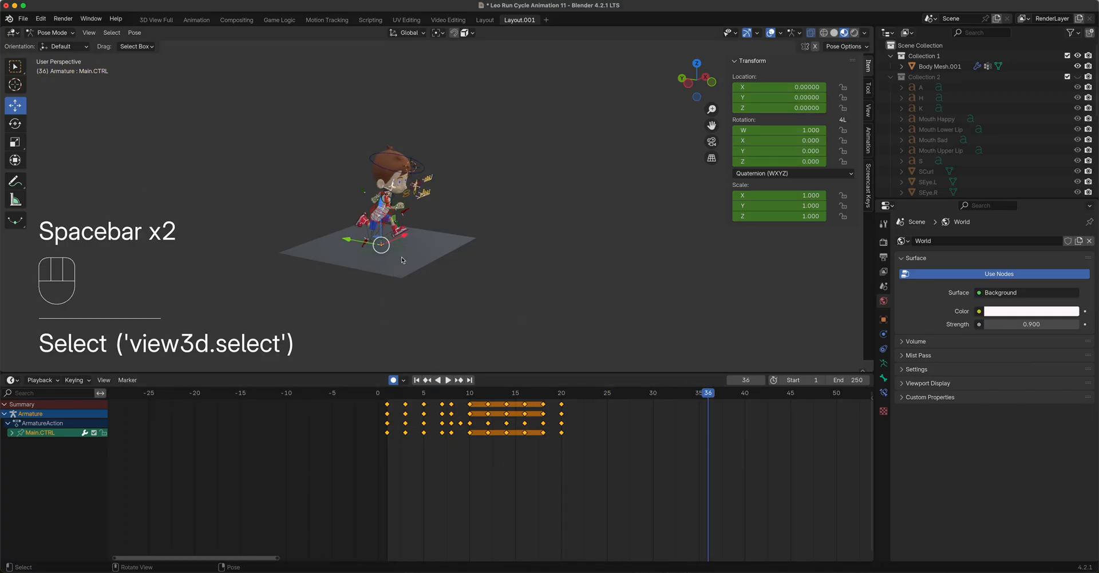
{"action": "scroll", "coordinate": [403, 272], "scroll_direction": "up", "scroll_amount": 5}
{"action": "middle_click_drag", "start_coordinate": [448, 303], "coordinate": [610, 270], "text": "shift"}
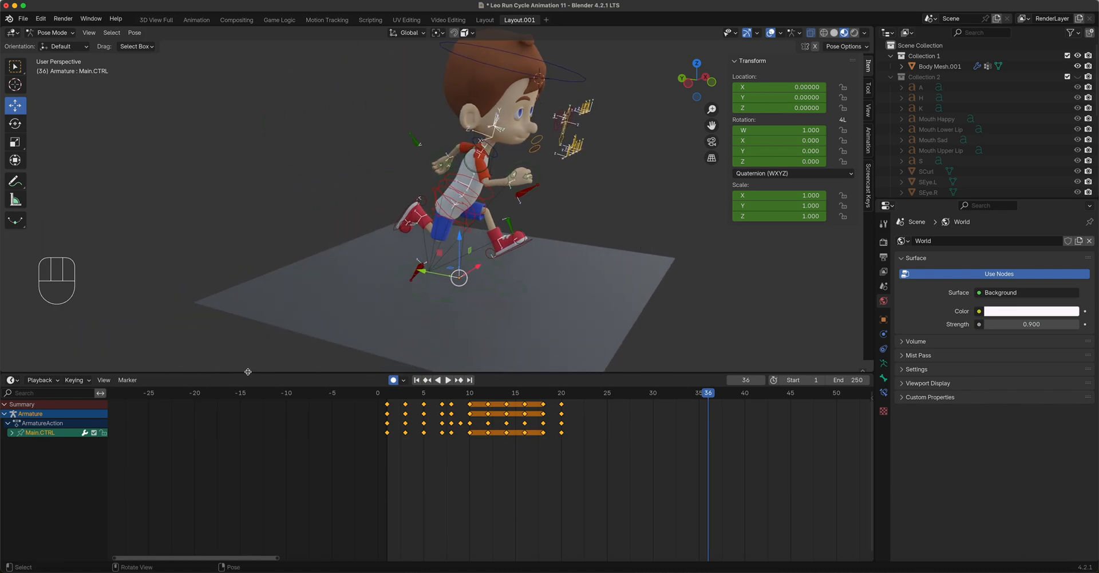
{"action": "right_click", "coordinate": [59, 436]}
{"action": "mouse_move", "coordinate": [59, 434]}
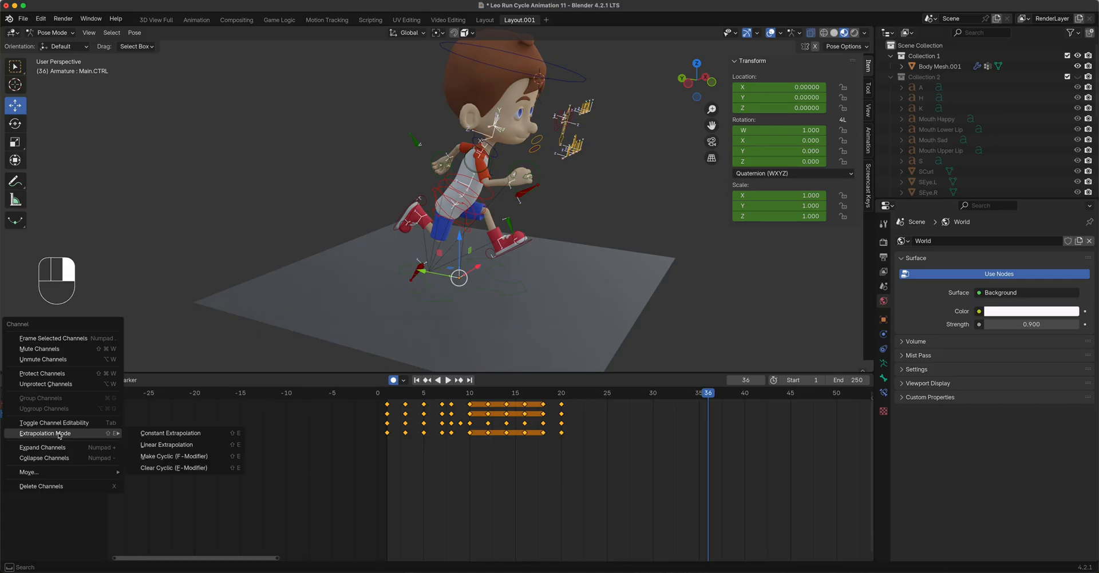
{"action": "left_click", "coordinate": [163, 470]}
{"action": "key", "text": "space"}
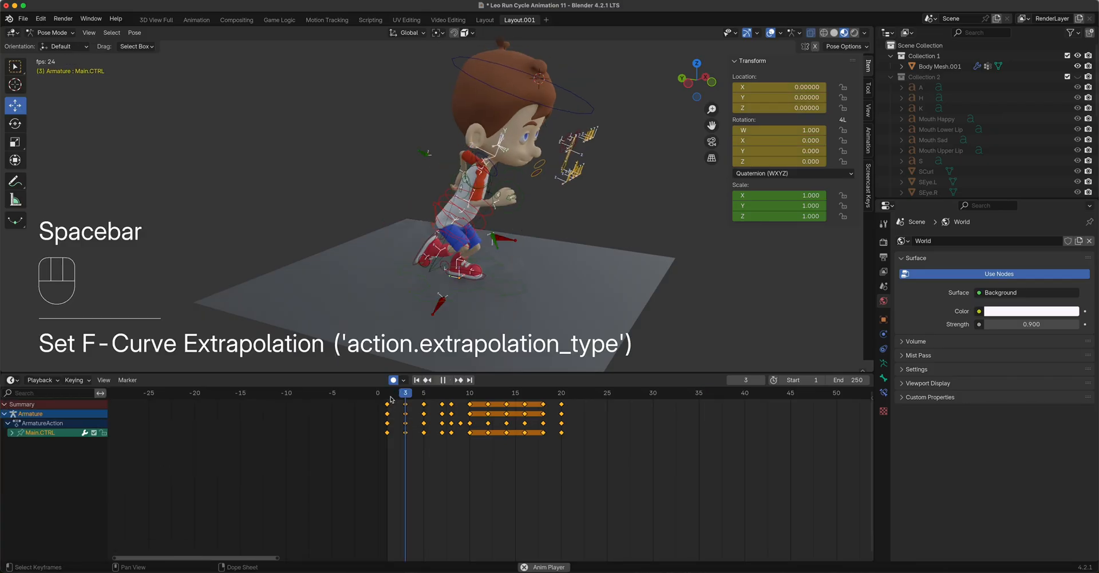
- Stop the playback, return to frame 1 and inspect the individual channels of Main.CTRL
{"action": "left_click", "coordinate": [463, 320]}
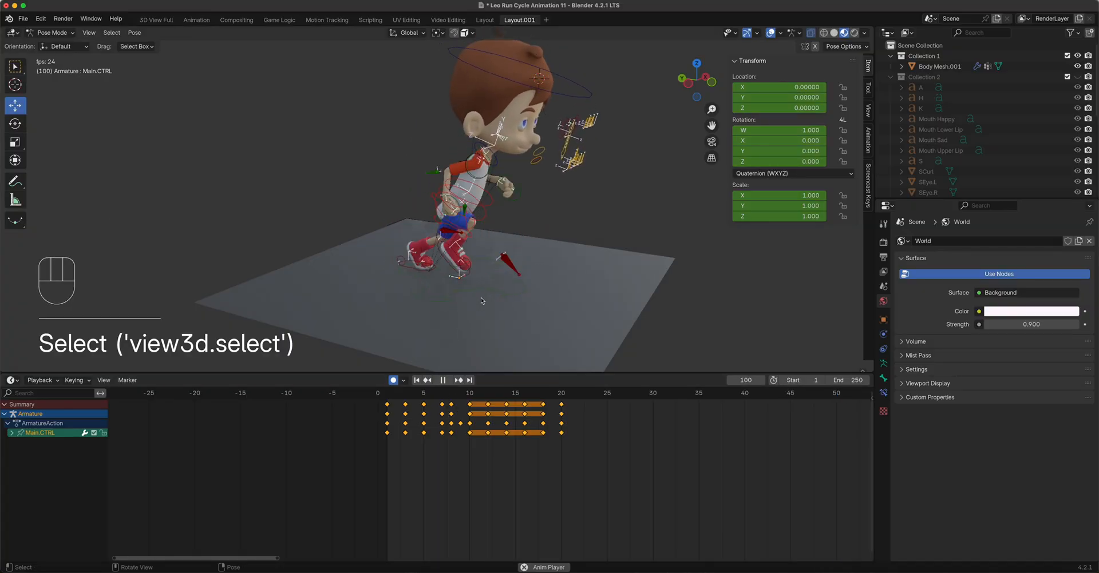
{"action": "key", "text": "space"}
{"action": "left_click", "coordinate": [388, 397]}
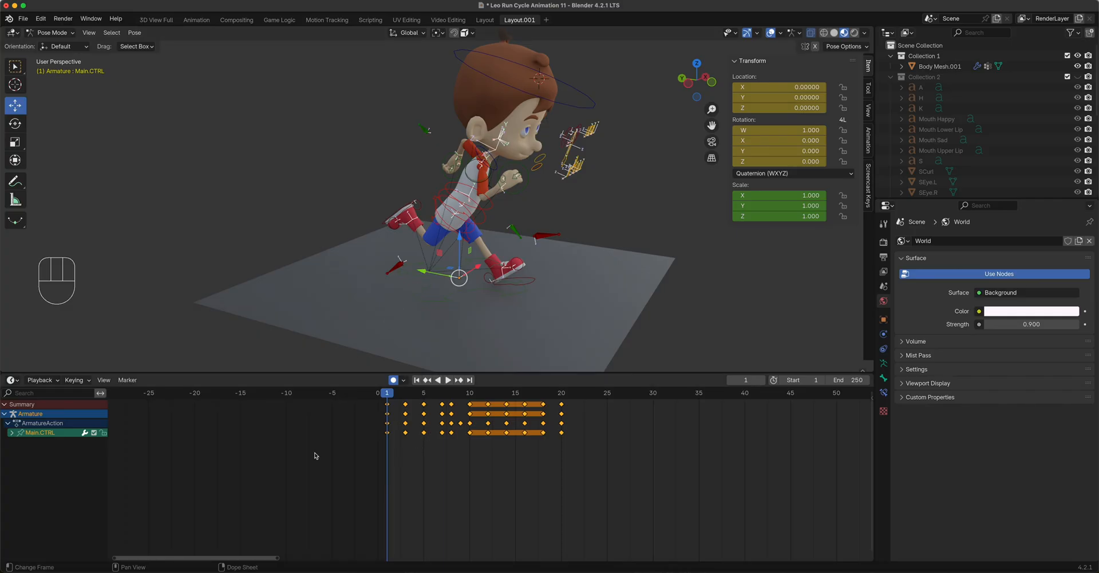
{"action": "left_click", "coordinate": [10, 433]}
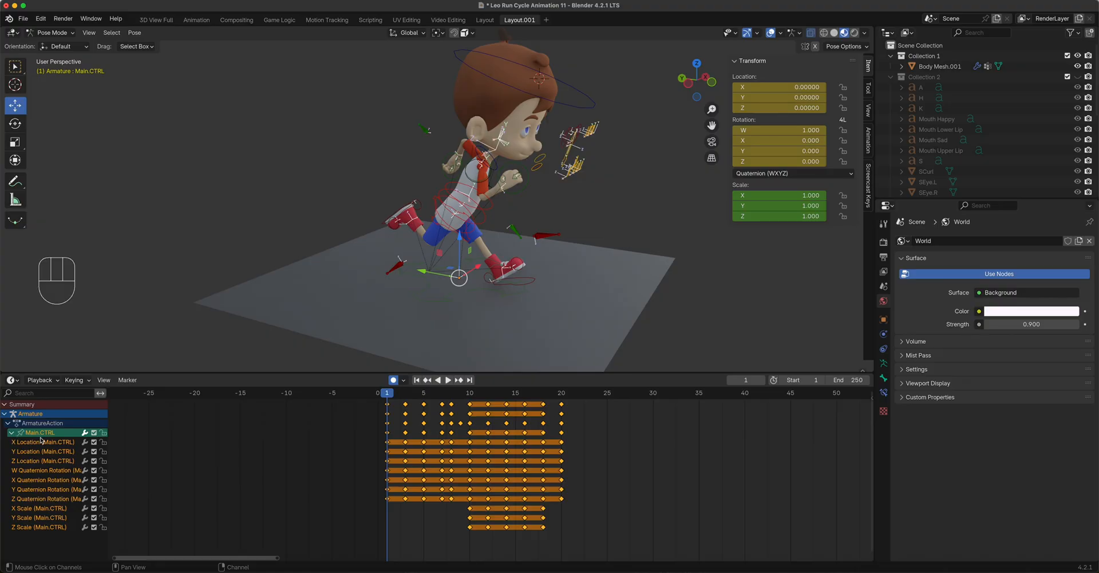
{"action": "left_click", "coordinate": [10, 433]}
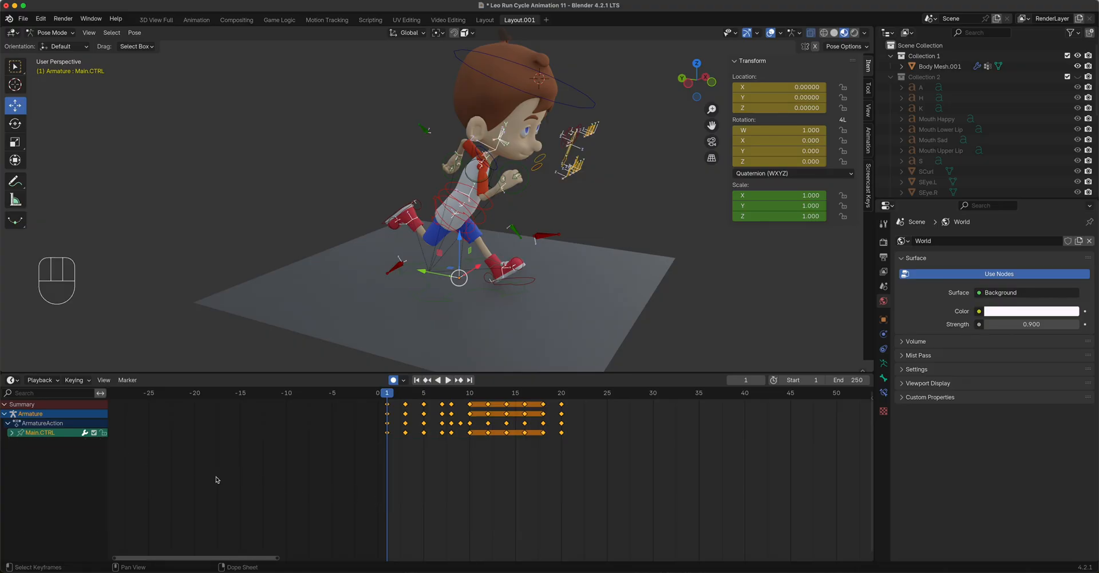
- Delete all Main.CTRL keyframes after frame 1 and play back the run in place
{"action": "left_click_drag", "start_coordinate": [594, 461], "coordinate": [401, 434]}
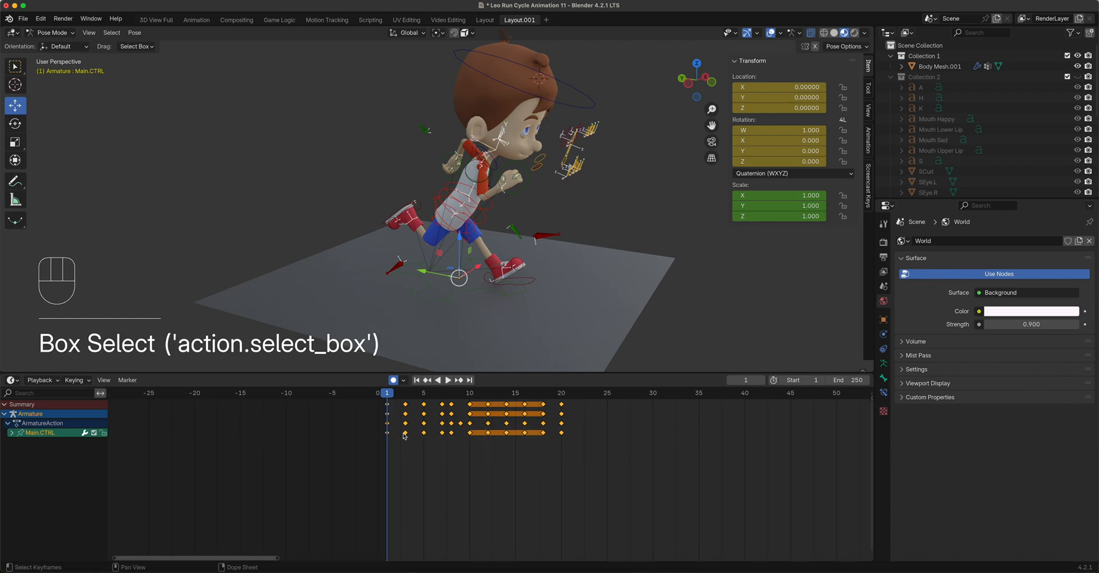
{"action": "key", "text": "x"}
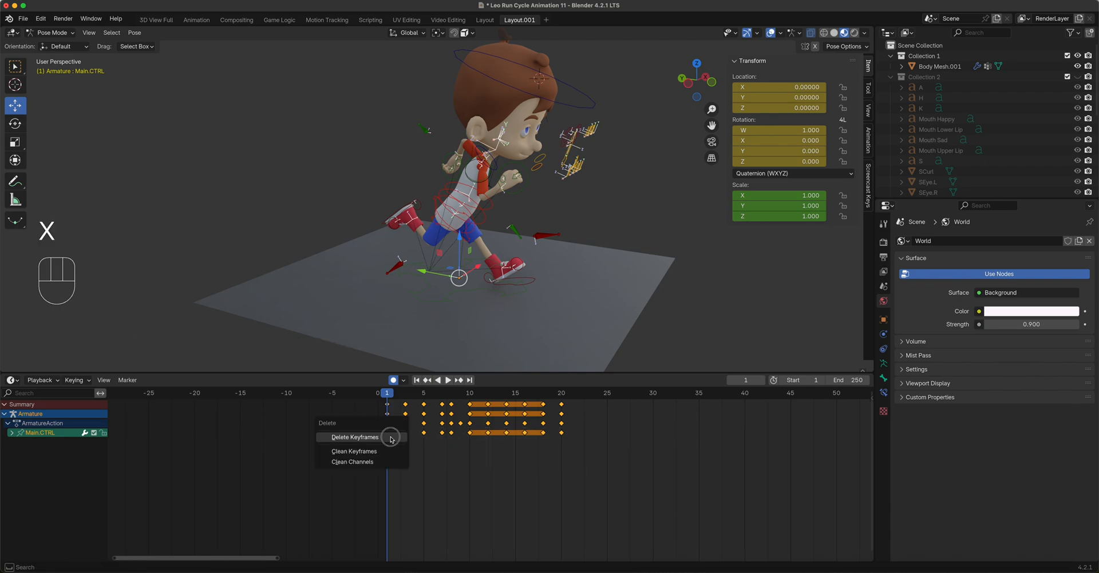
{"action": "left_click", "coordinate": [392, 439]}
{"action": "key", "text": "space"}
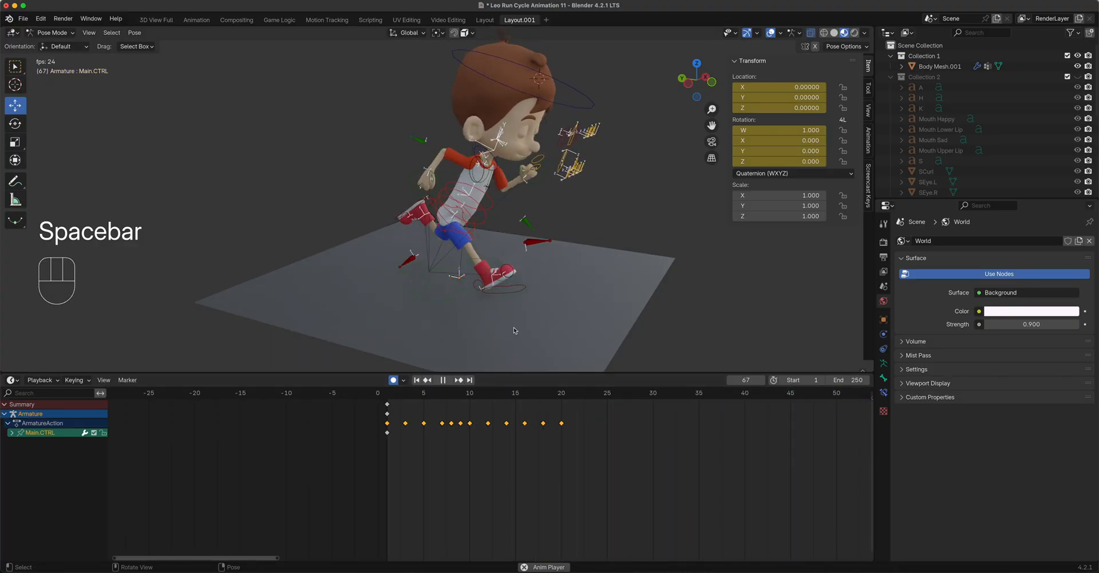
{"action": "left_click", "coordinate": [520, 299]}
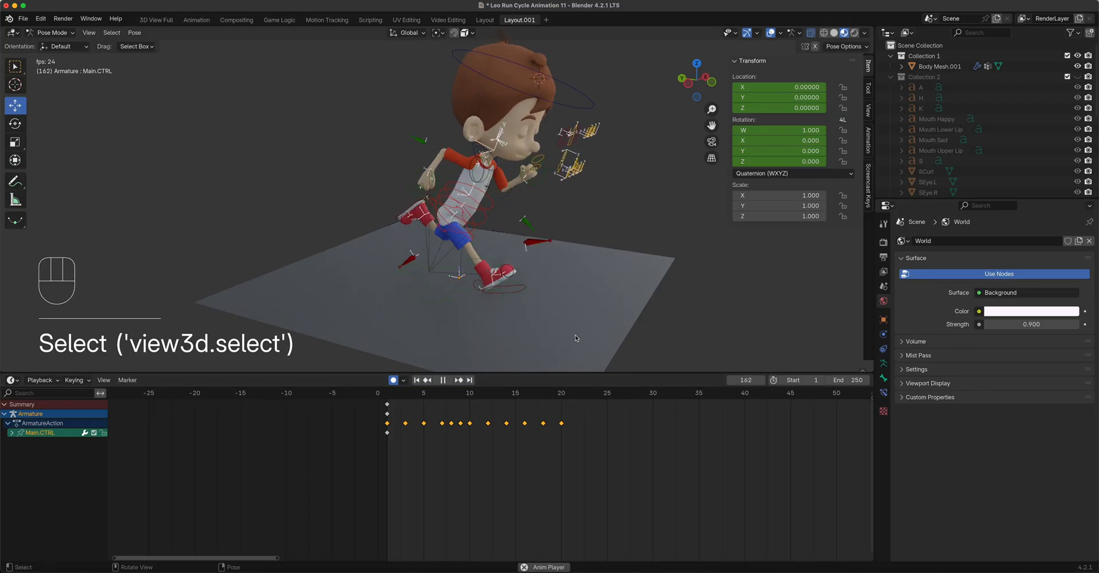
{"action": "scroll", "coordinate": [497, 307], "scroll_direction": "down", "scroll_amount": 2}
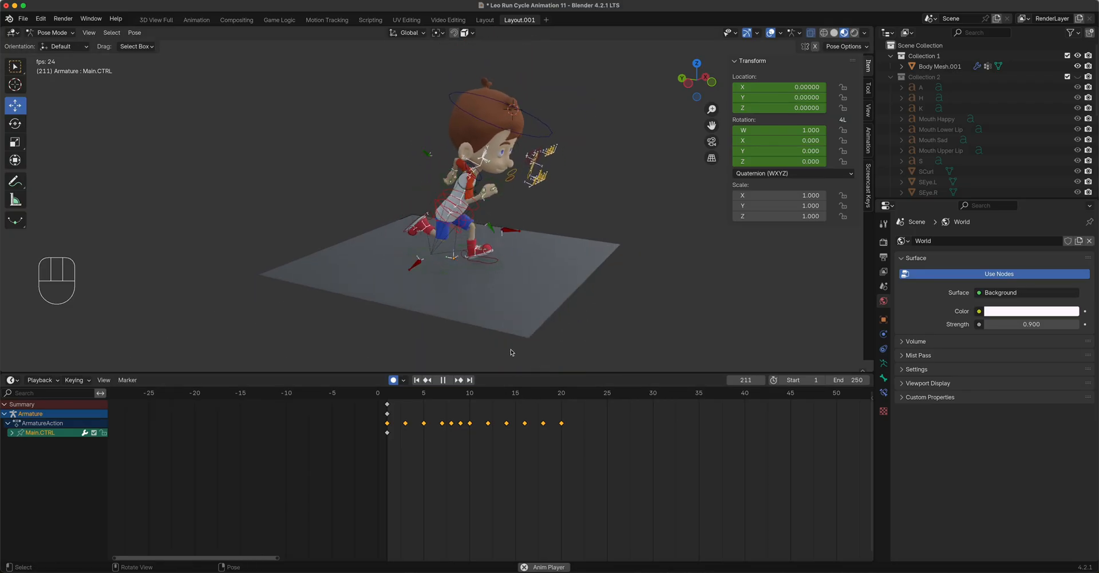
{"action": "key", "text": "space"}
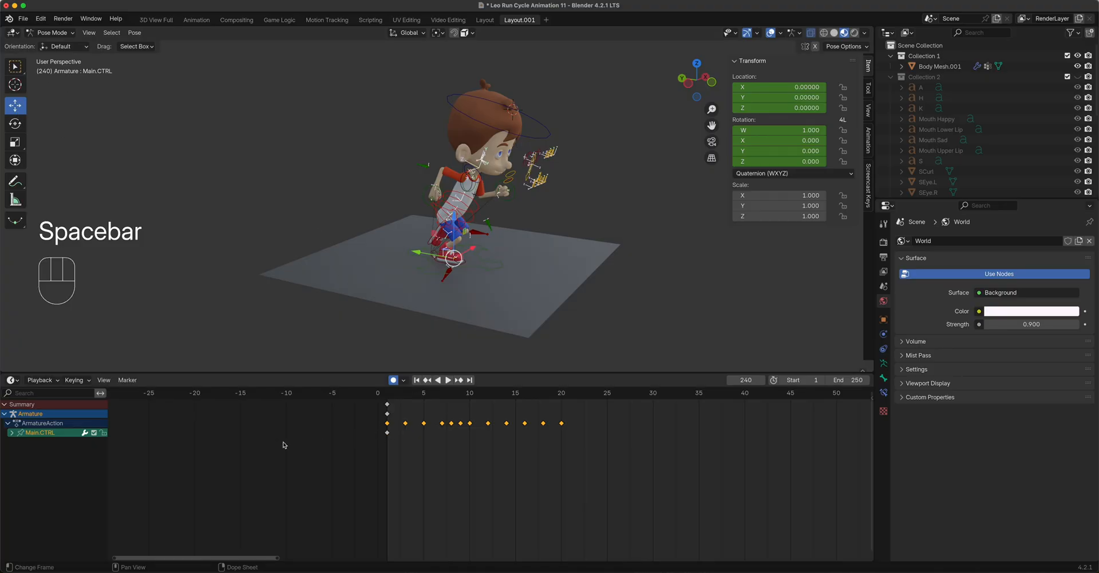
- At frame 186, move Main.CTRL forward along Y to about -14.19 with auto keying
{"action": "left_click_drag", "start_coordinate": [394, 406], "coordinate": [836, 406]}
{"action": "scroll", "coordinate": [744, 435], "scroll_direction": "down", "scroll_amount": 6}
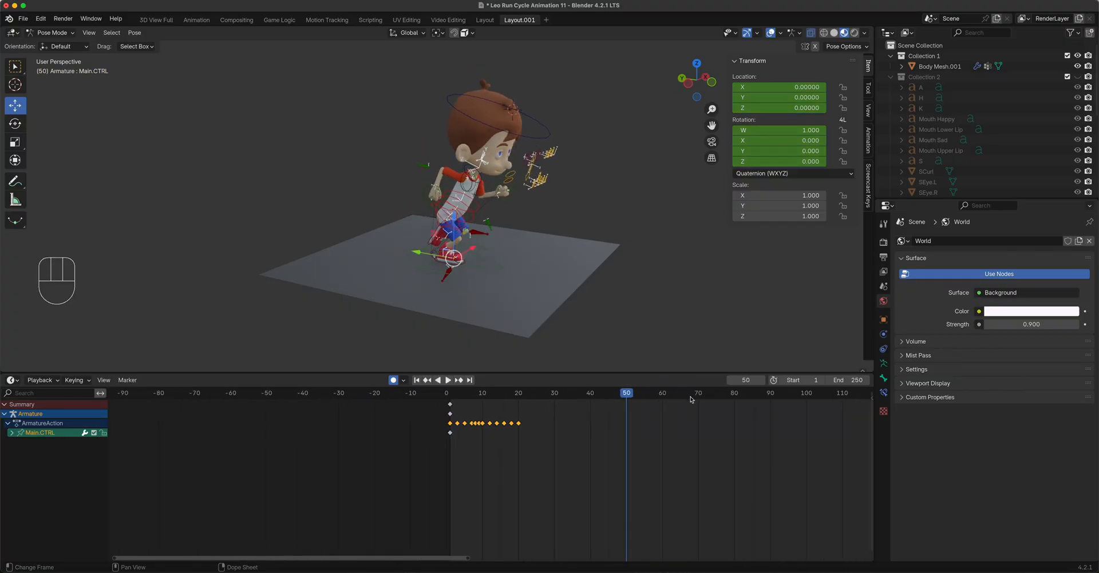
{"action": "scroll", "coordinate": [554, 476], "scroll_direction": "right", "scroll_amount": 8, "text": "shift"}
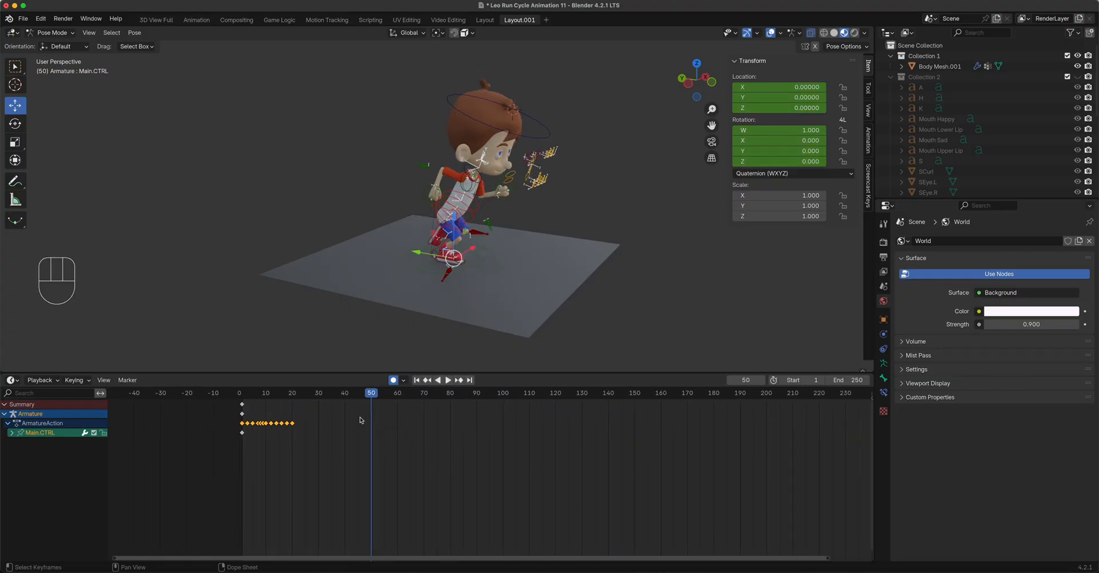
{"action": "left_click_drag", "start_coordinate": [376, 394], "coordinate": [729, 421]}
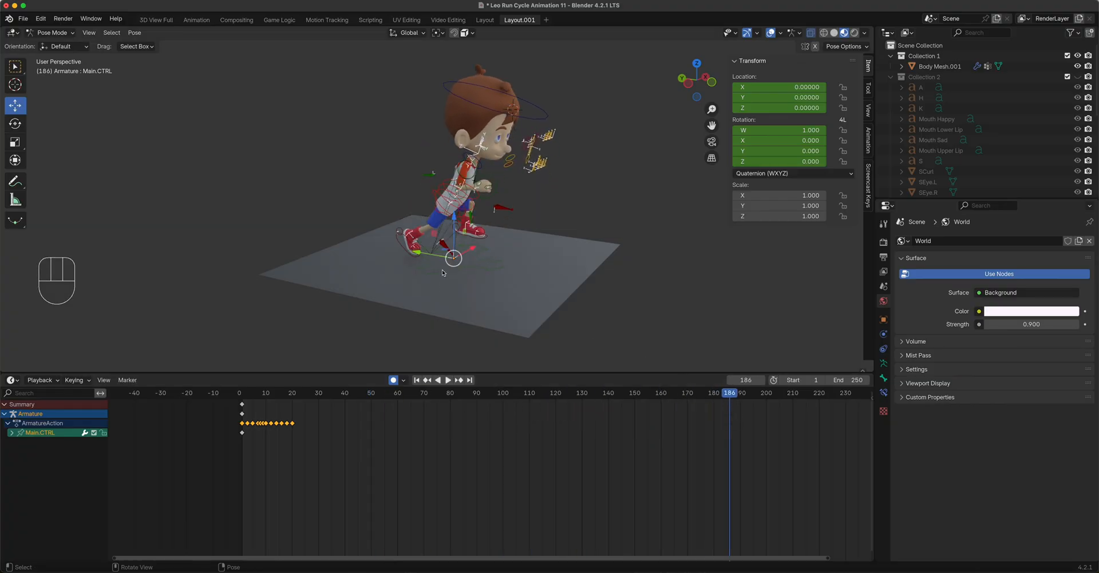
{"action": "left_click_drag", "start_coordinate": [420, 255], "coordinate": [179, 266]}
{"action": "scroll", "coordinate": [454, 287], "scroll_direction": "down", "scroll_amount": 4}
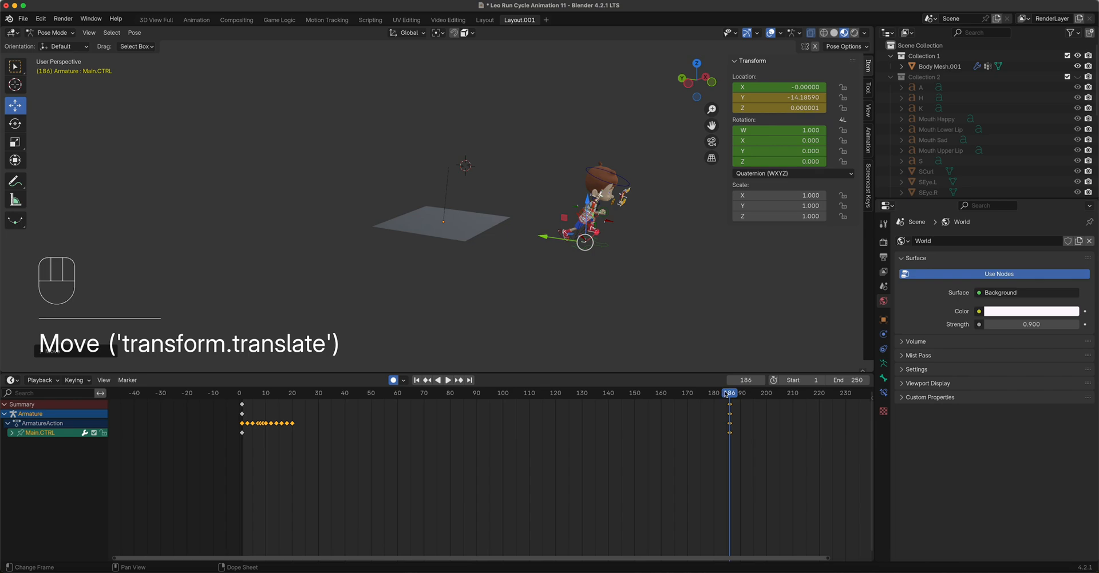
- Play back the forward run from frame 1
{"action": "left_click_drag", "start_coordinate": [726, 394], "coordinate": [242, 441]}
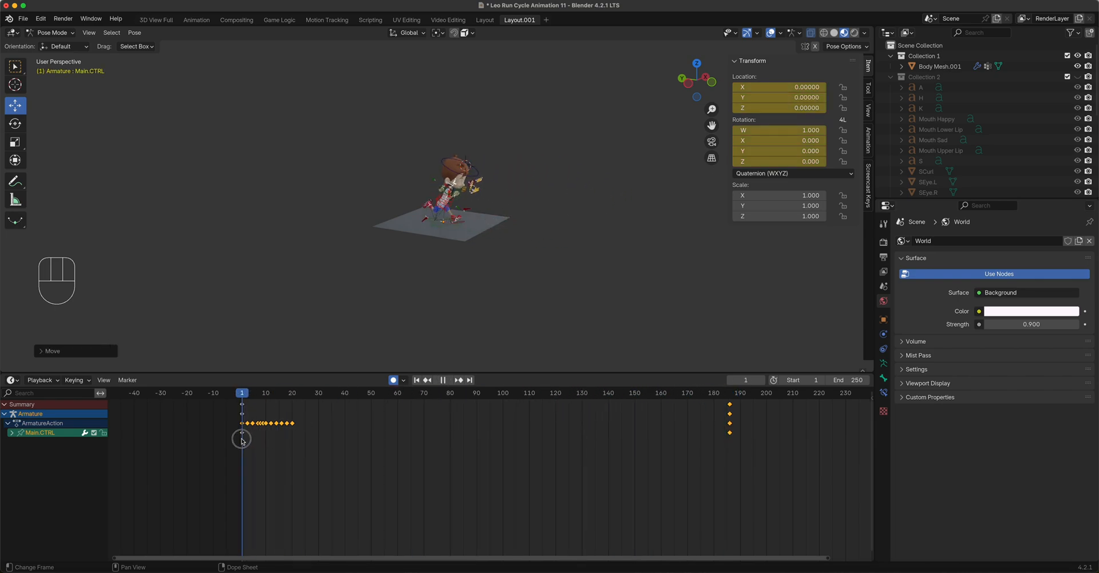
{"action": "scroll", "coordinate": [506, 207], "scroll_direction": "up", "scroll_amount": 7}
{"action": "key", "text": "space"}
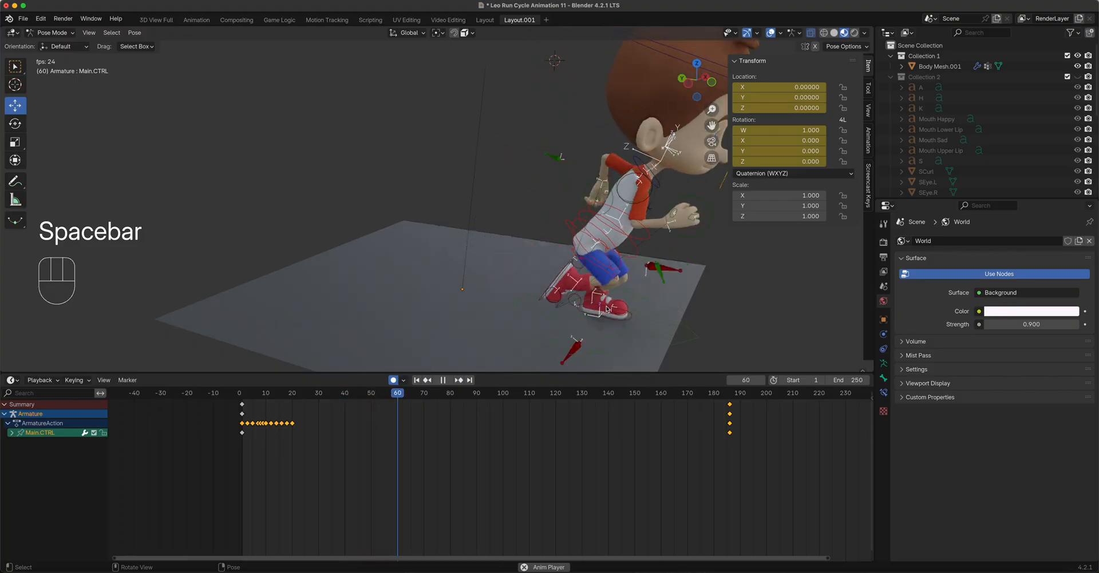
{"action": "scroll", "coordinate": [523, 297], "scroll_direction": "down", "scroll_amount": 8}
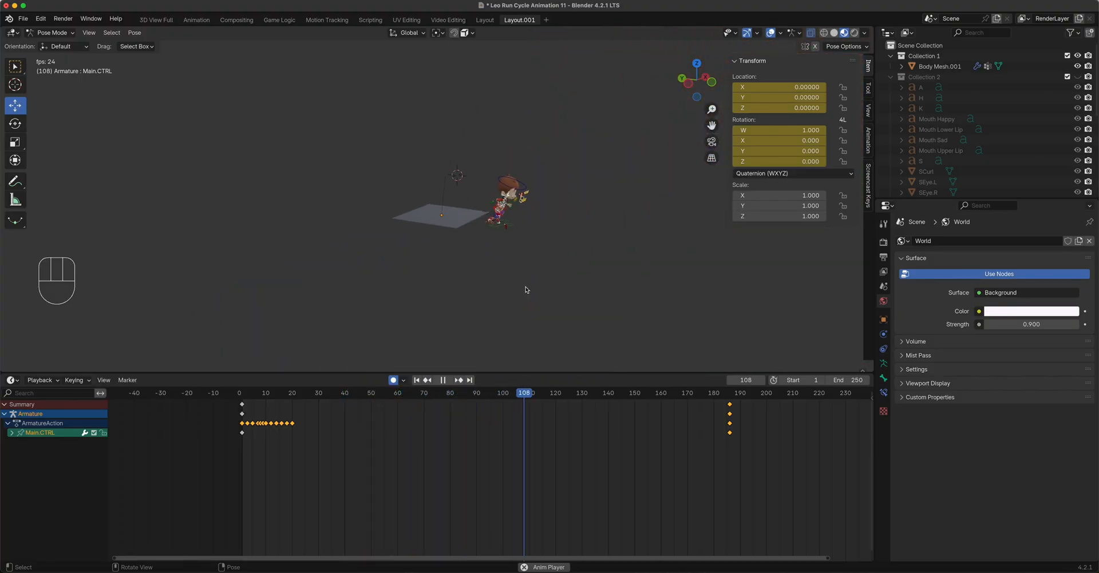
{"action": "scroll", "coordinate": [526, 290], "scroll_direction": "down", "scroll_amount": 4}
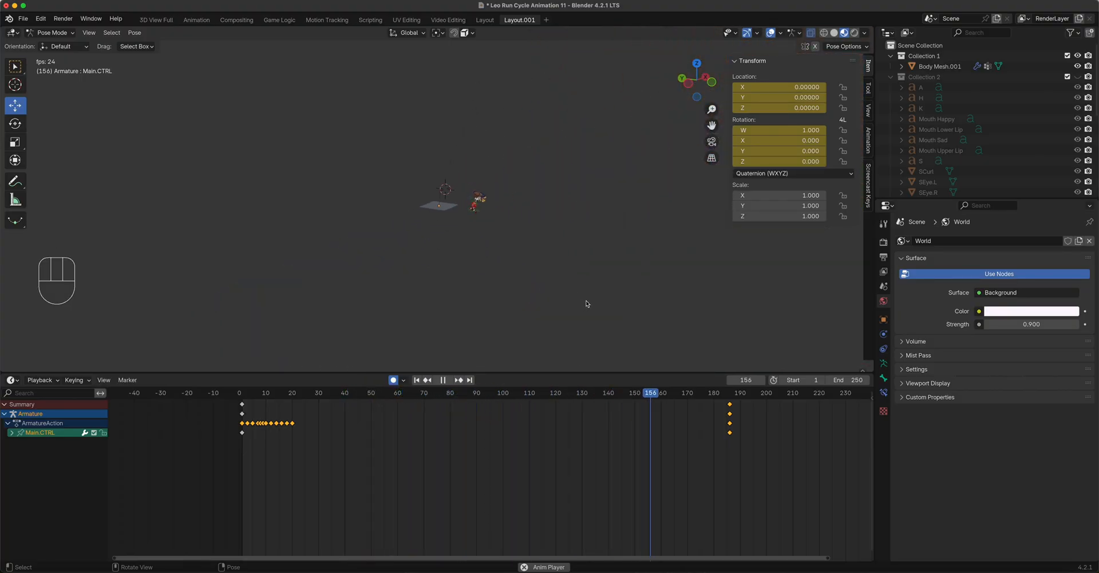
{"action": "key", "text": "space"}
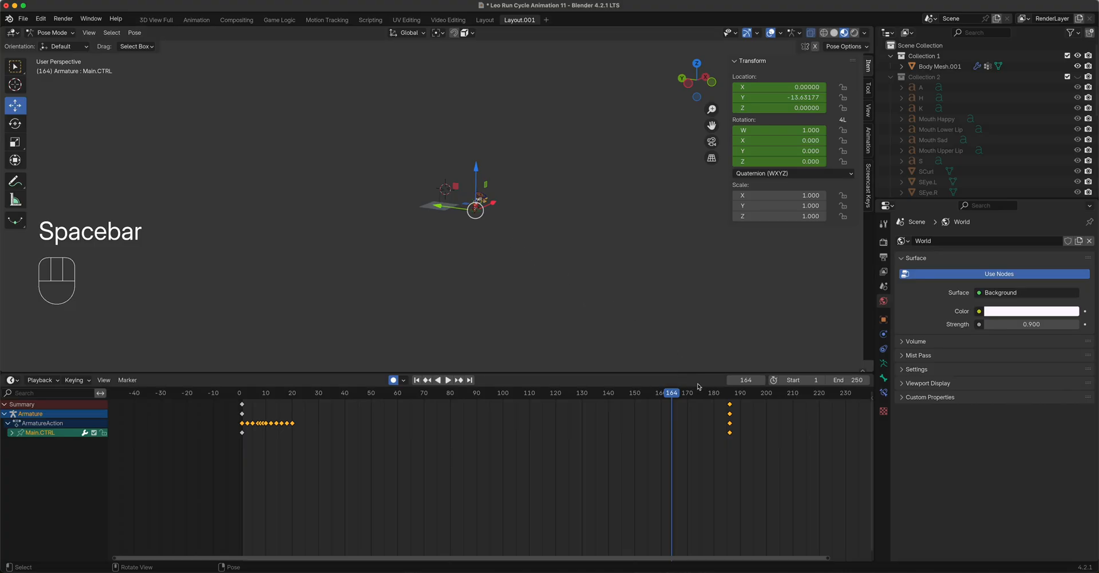
- Move Main.CTRL's frame 186 keyframe to about frame 249, near the end of the scene range
{"action": "left_click_drag", "start_coordinate": [726, 393], "coordinate": [729, 395]}
{"action": "scroll", "coordinate": [750, 441], "scroll_direction": "down", "scroll_amount": 2}
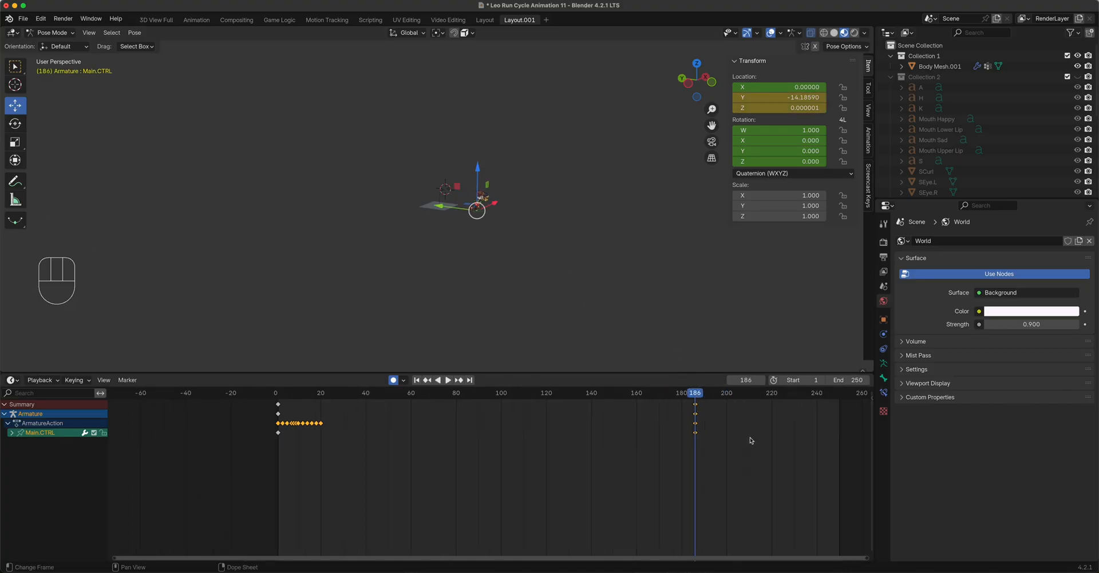
{"action": "scroll", "coordinate": [751, 441], "scroll_direction": "down", "scroll_amount": 1}
{"action": "left_click_drag", "start_coordinate": [707, 454], "coordinate": [657, 392]}
{"action": "key", "text": "g"}
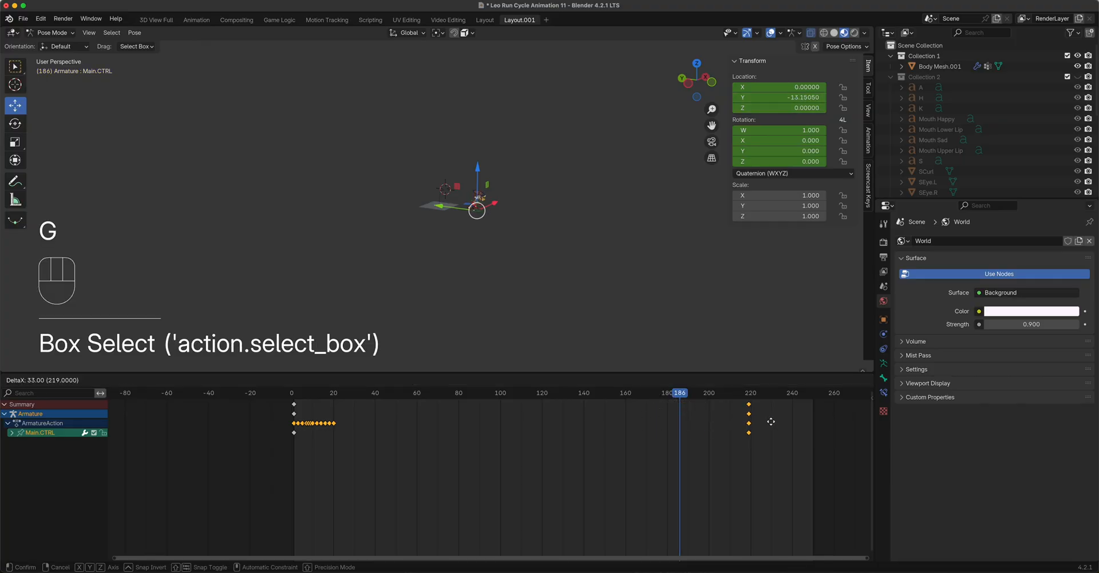
{"action": "left_click", "coordinate": [819, 423]}
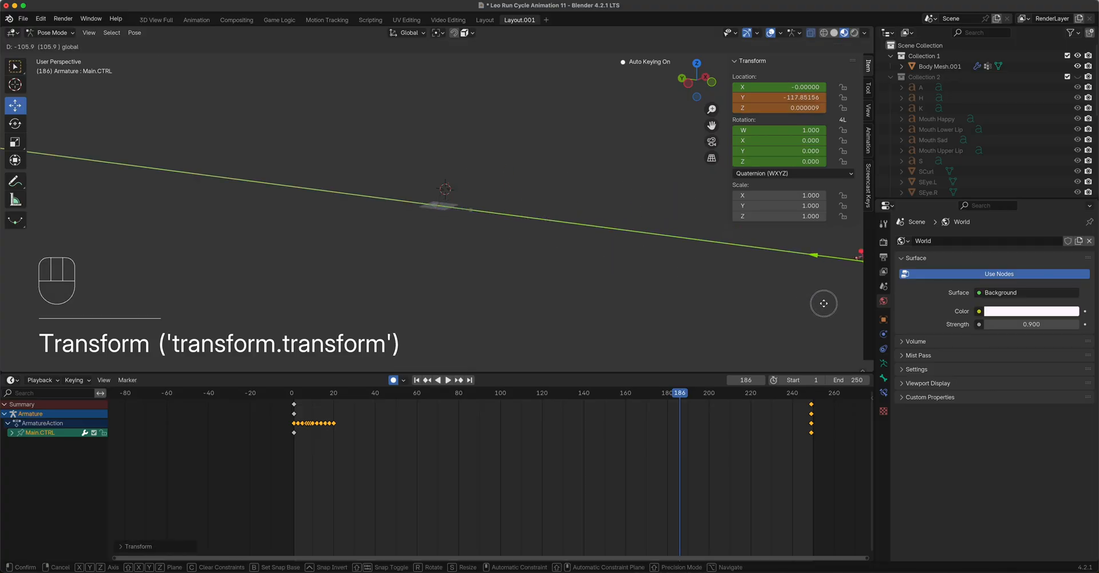
- At frame 186, move Main.CTRL farther forward along Y to about -117.85
{"action": "left_click", "coordinate": [823, 302]}
{"action": "scroll", "coordinate": [513, 225], "scroll_direction": "up", "scroll_amount": 5}
{"action": "scroll", "coordinate": [510, 232], "scroll_direction": "up", "scroll_amount": 2}
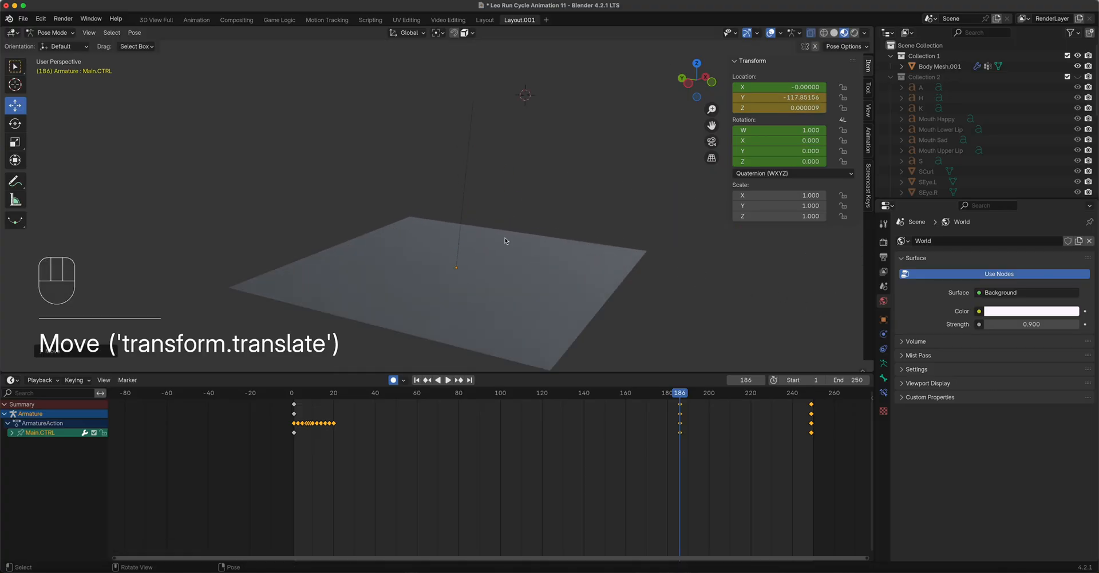
- Play back the run from frame 1 to check the longer travel distance
{"action": "left_click", "coordinate": [294, 393]}
{"action": "key", "text": "space"}
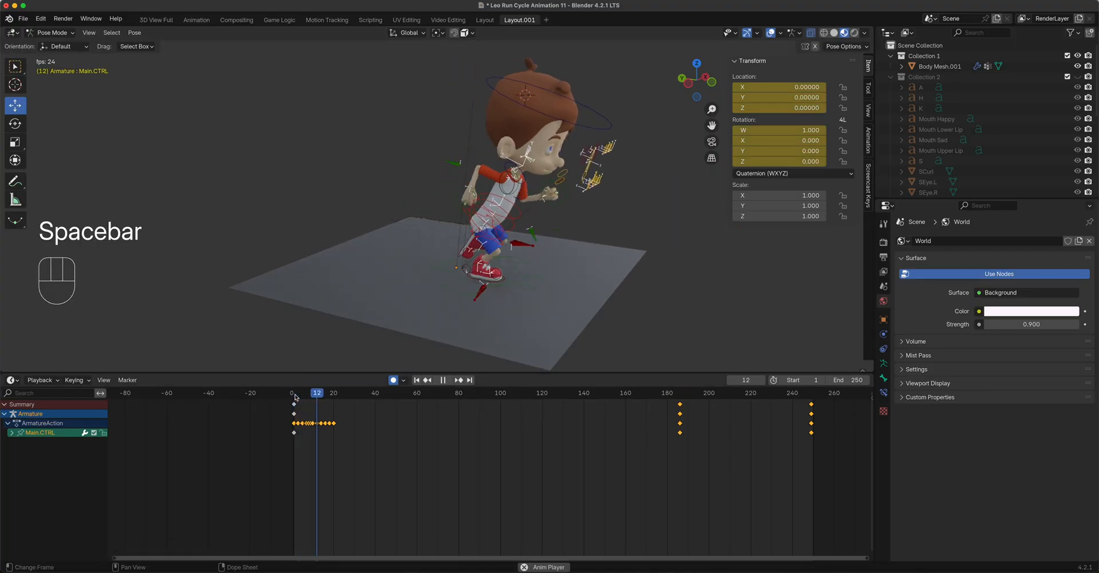
{"action": "scroll", "coordinate": [602, 307], "scroll_direction": "down", "scroll_amount": 10}
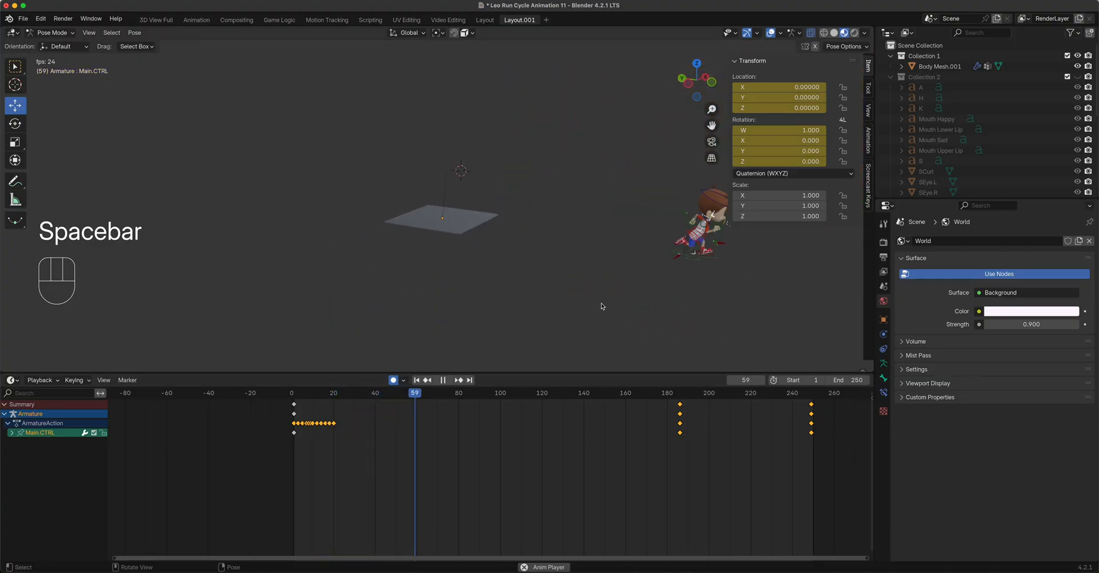
{"action": "key", "text": "space"}
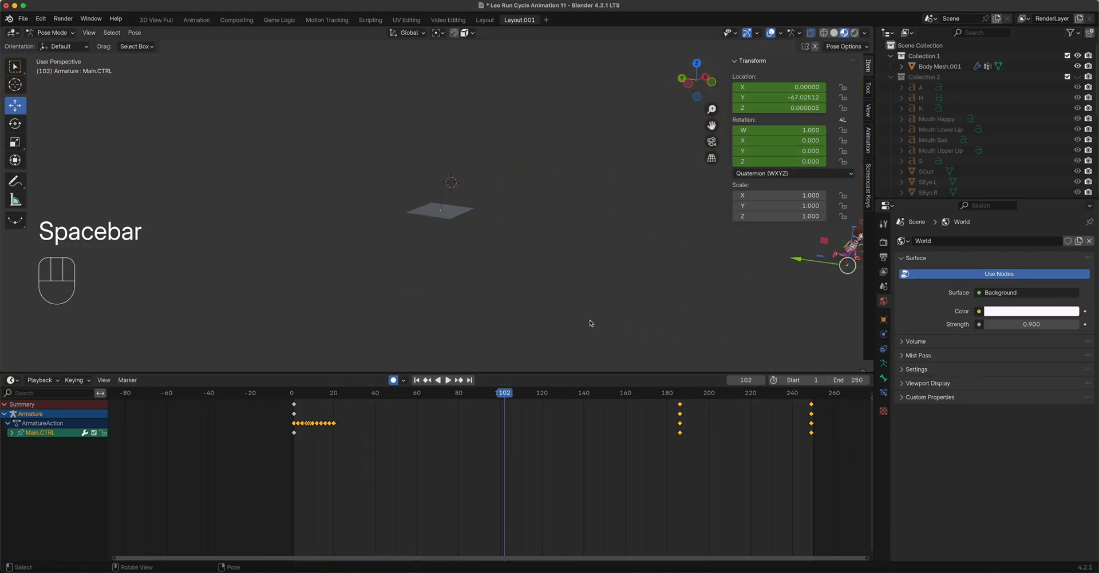
- Switch the timeline area to the Graph Editor and frame Main.CTRL's selected keyframes
{"action": "left_click", "coordinate": [41, 381]}
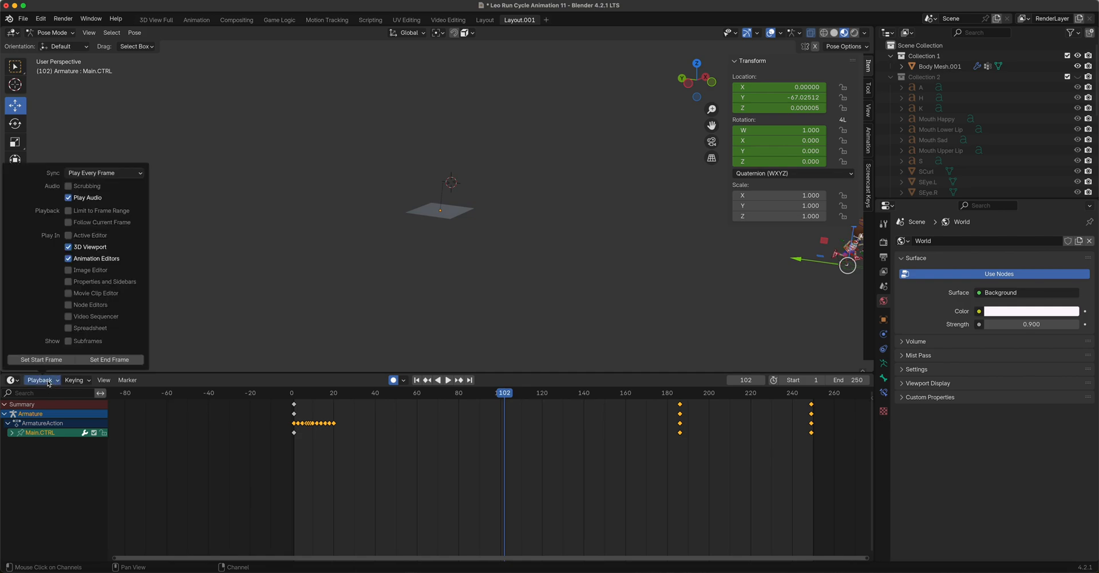
{"action": "left_click", "coordinate": [11, 380]}
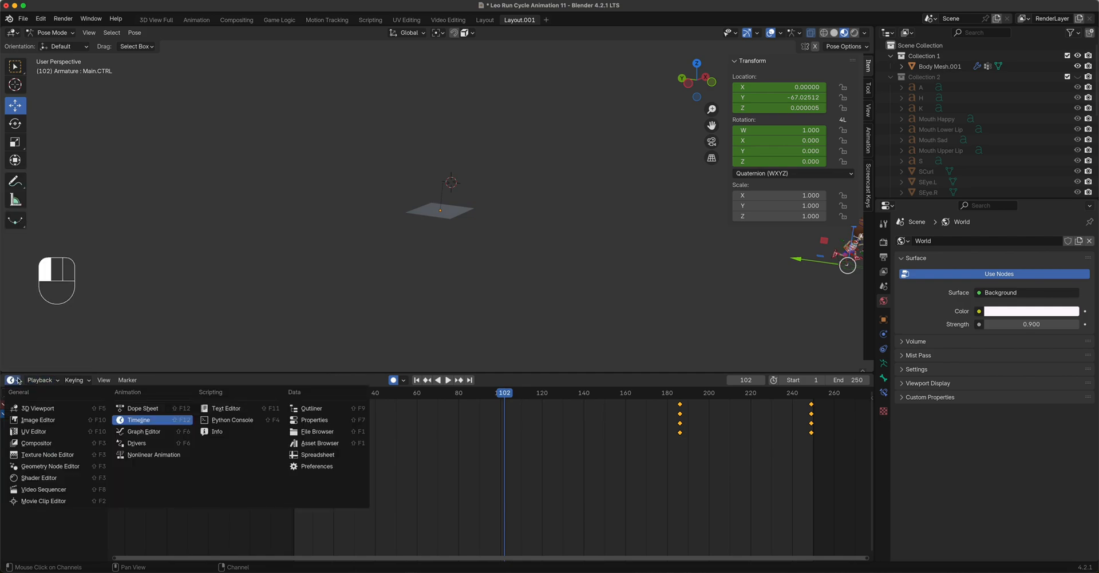
{"action": "left_click", "coordinate": [143, 439]}
{"action": "scroll", "coordinate": [407, 487], "scroll_direction": "down", "scroll_amount": 6}
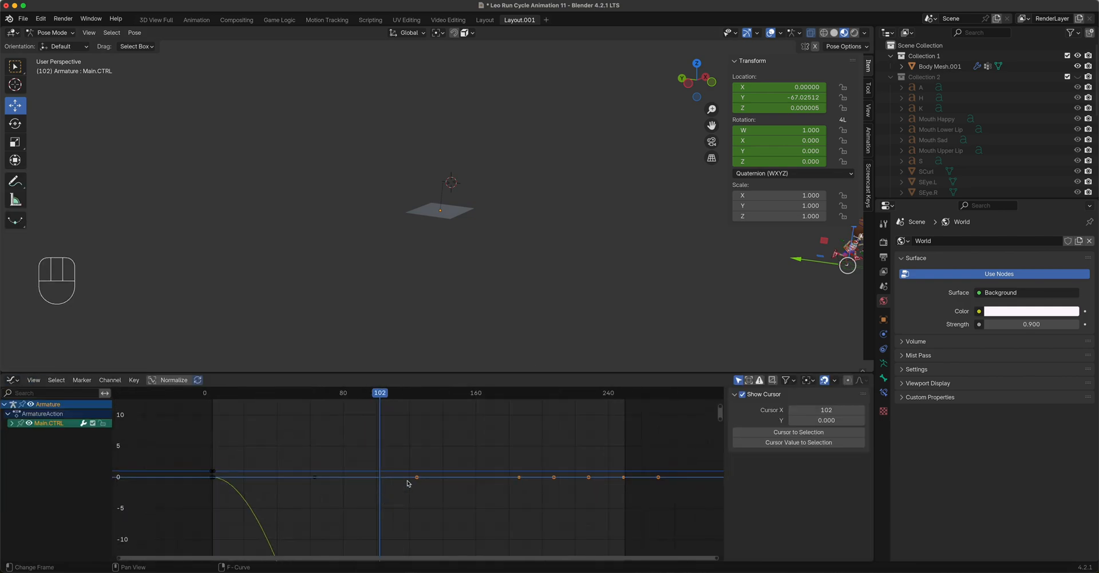
{"action": "scroll", "coordinate": [461, 481], "scroll_direction": "down", "scroll_amount": 5, "text": "shift"}
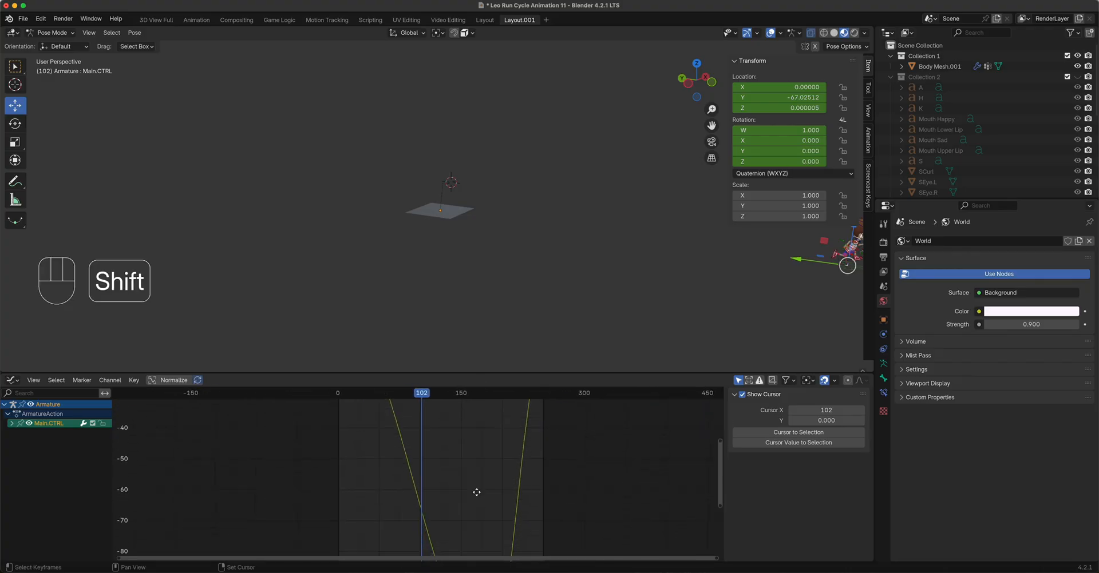
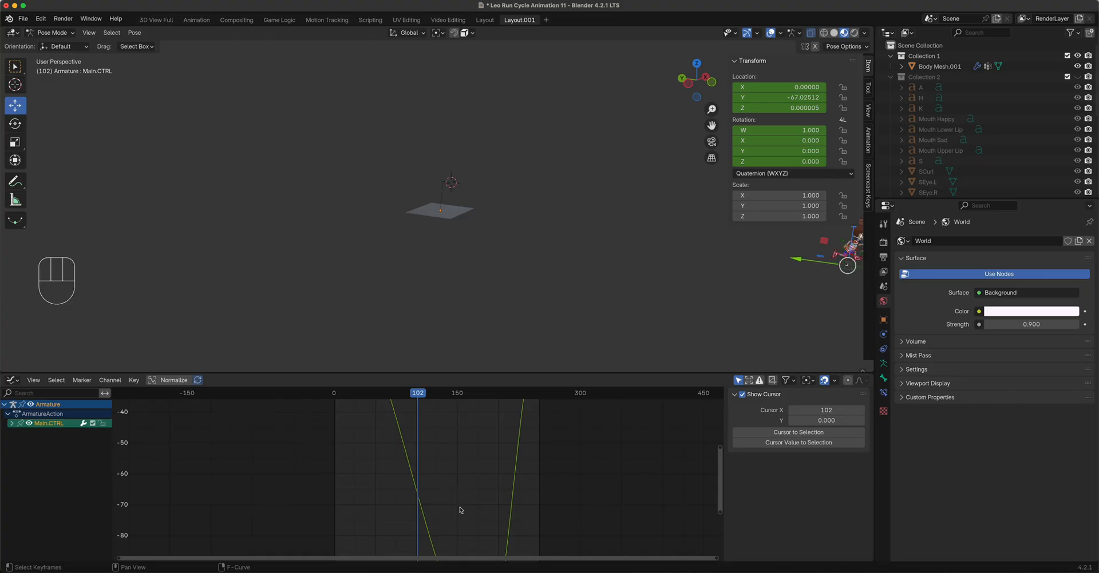
{"action": "key", "text": "grave"}
{"action": "key", "text": "grave"}
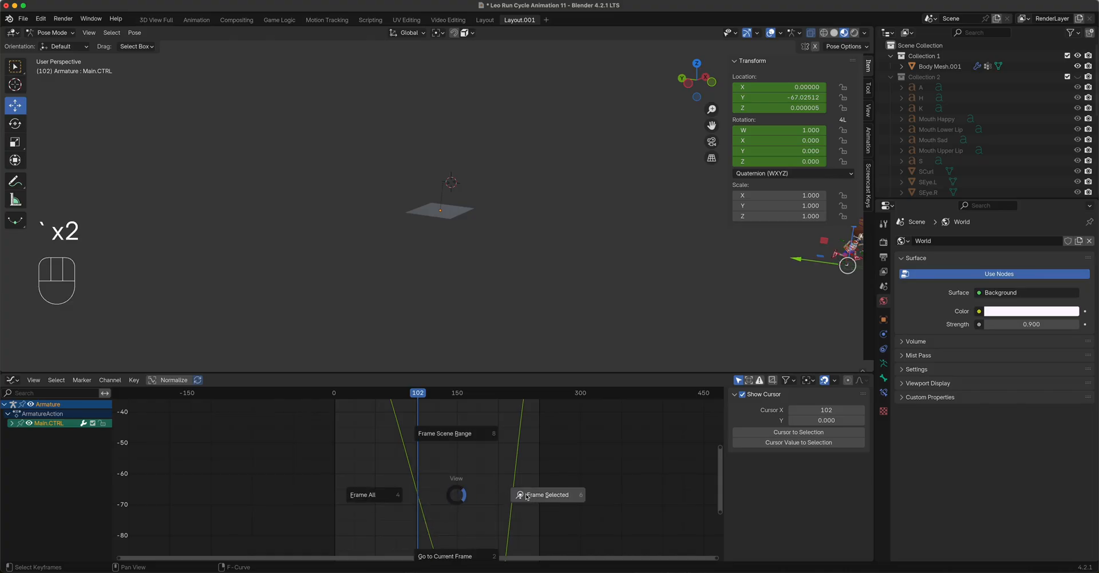
{"action": "left_click", "coordinate": [546, 495]}
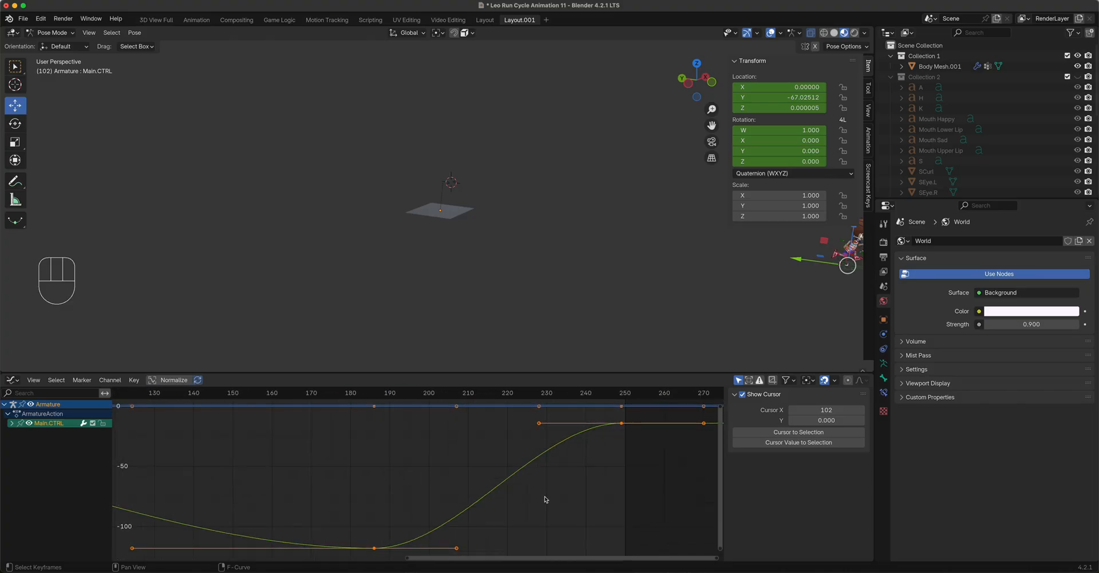
{"action": "scroll", "coordinate": [543, 498], "scroll_direction": "down", "scroll_amount": 4}
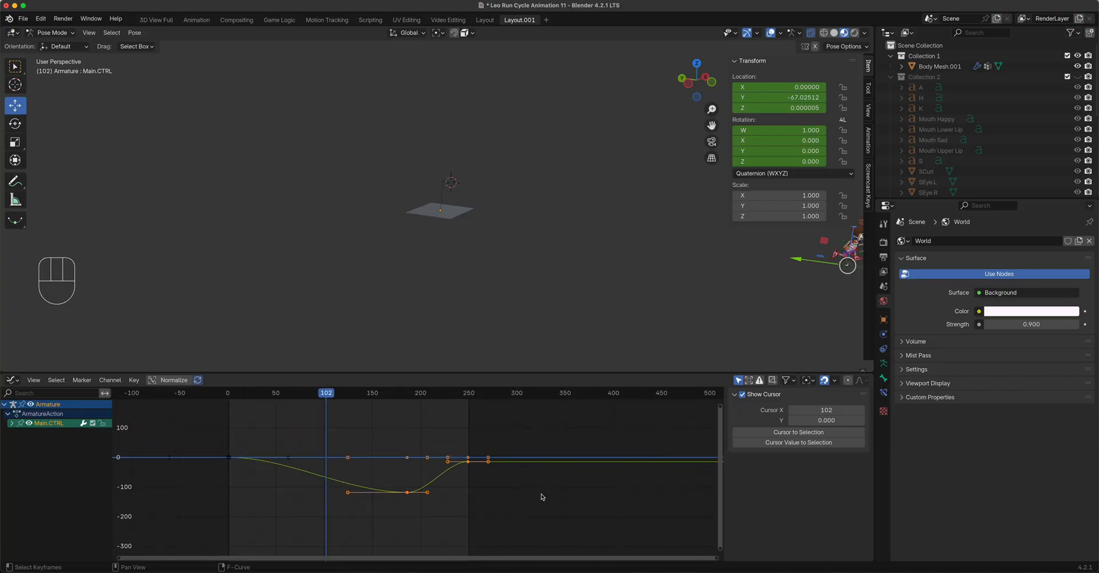
- Delete Main.CTRL's Y Location keyframe at frame 186 from its curve in the Graph Editor
{"action": "left_click", "coordinate": [417, 495]}
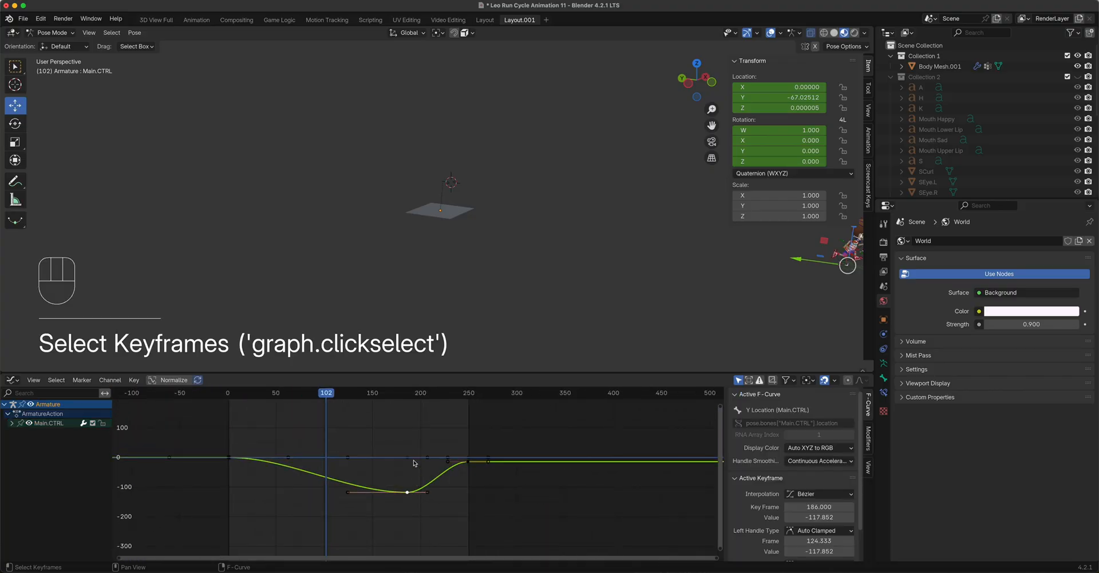
{"action": "left_click_drag", "start_coordinate": [348, 396], "coordinate": [409, 399]}
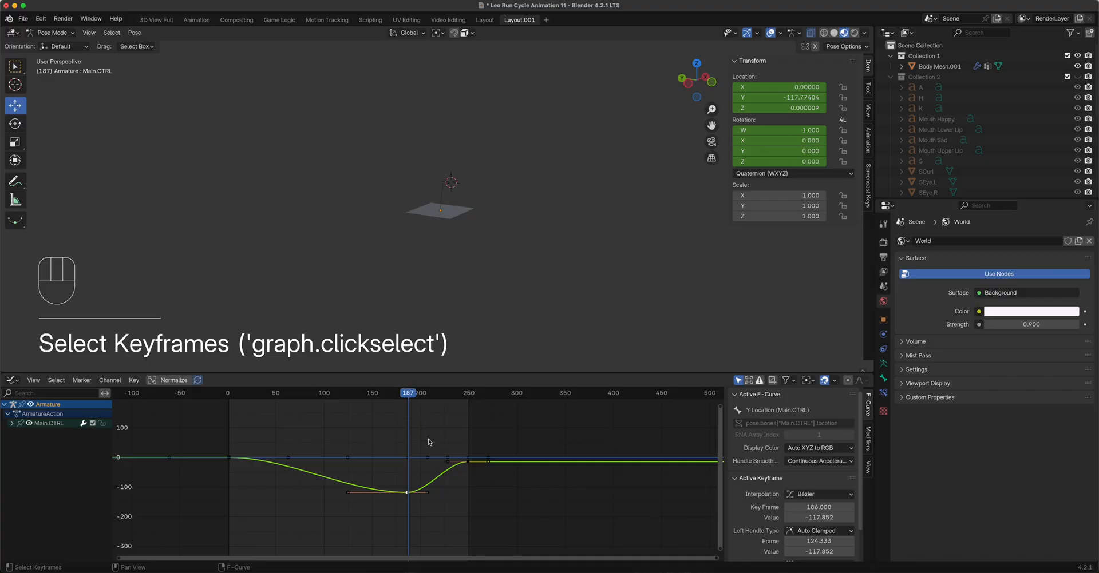
{"action": "scroll", "coordinate": [432, 445], "scroll_direction": "up", "scroll_amount": 3}
{"action": "left_click", "coordinate": [379, 491]}
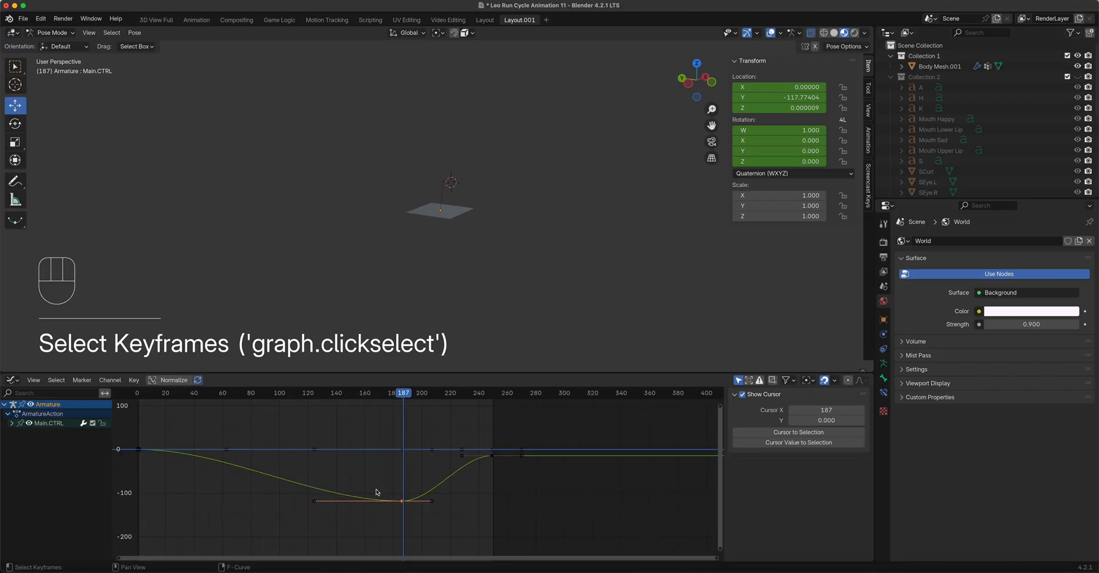
{"action": "left_click_drag", "start_coordinate": [376, 492], "coordinate": [385, 496]}
{"action": "key", "text": "x"}
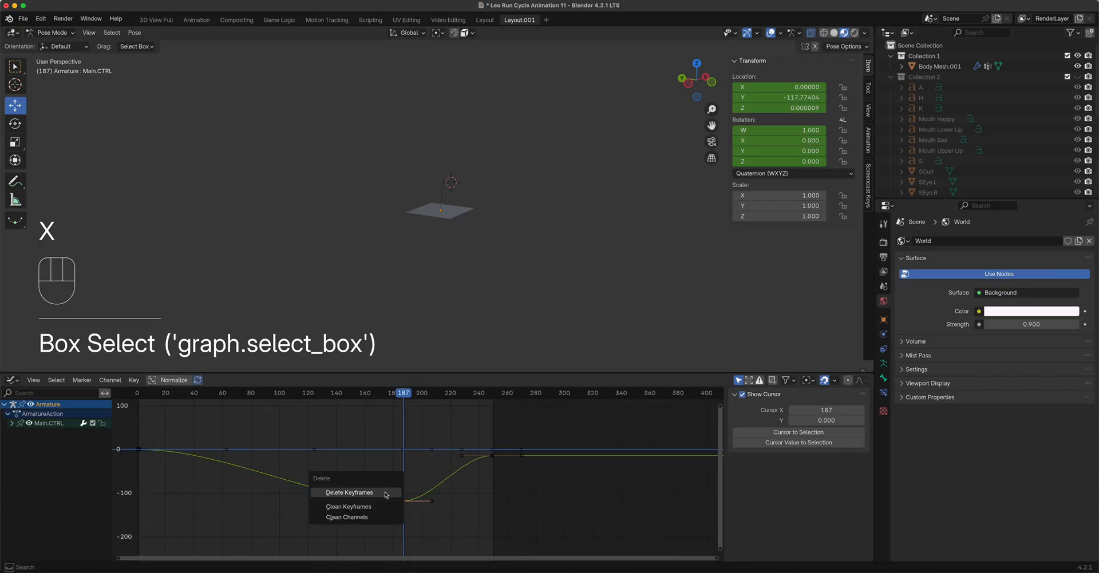
{"action": "left_click", "coordinate": [386, 494]}
- Play back the run from frame 1 to check the forward travel without the middle Y keyframe
{"action": "left_click_drag", "start_coordinate": [407, 399], "coordinate": [150, 401]}
{"action": "key", "text": "space"}
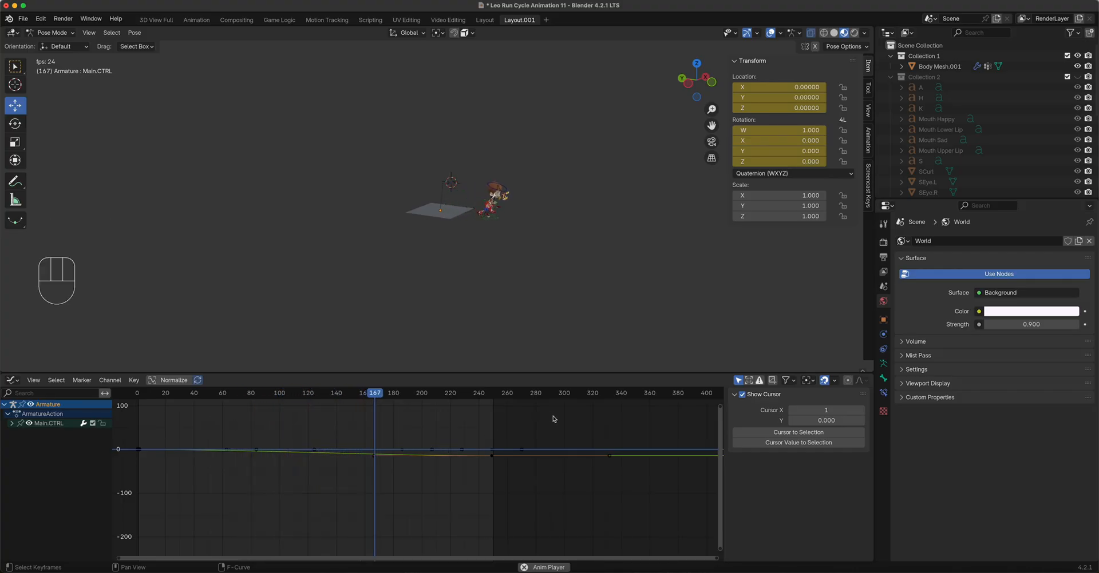
{"action": "key", "text": "space"}
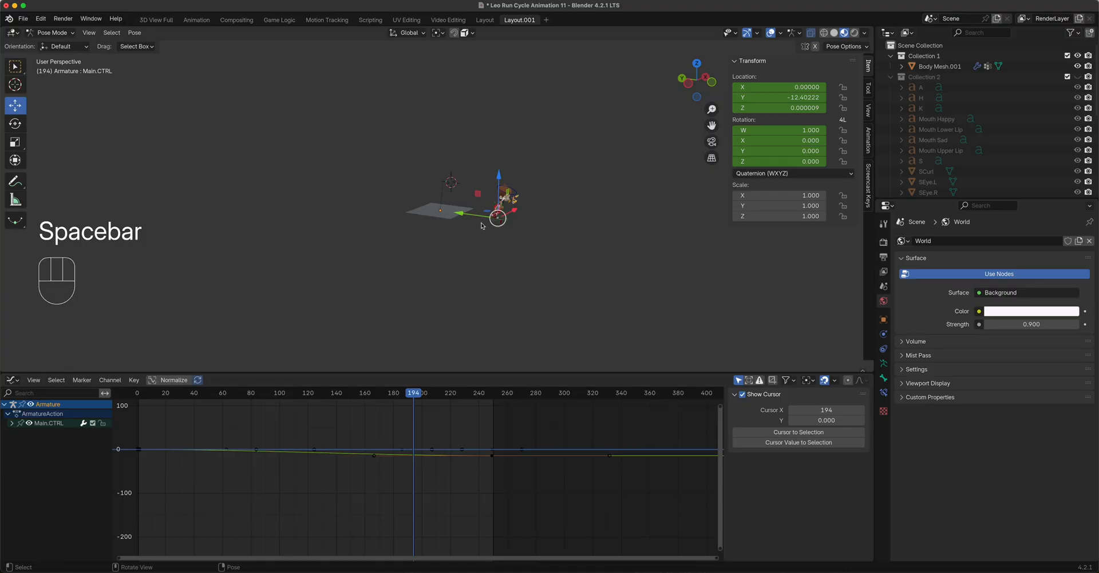
- Switch the lower editor to the Dope Sheet and delete Main.CTRL's remaining keyframes at frame 186
{"action": "left_click_drag", "start_coordinate": [418, 399], "coordinate": [491, 399]}
{"action": "key", "text": "KP_Decimal"}
{"action": "scroll", "coordinate": [496, 474], "scroll_direction": "up", "scroll_amount": 2}
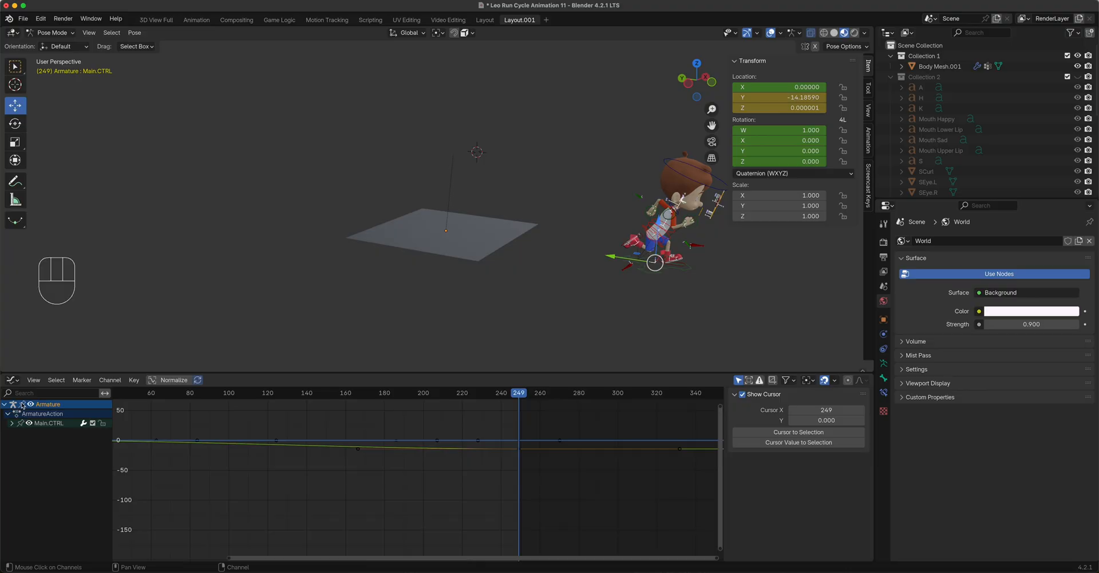
{"action": "left_click", "coordinate": [7, 381]}
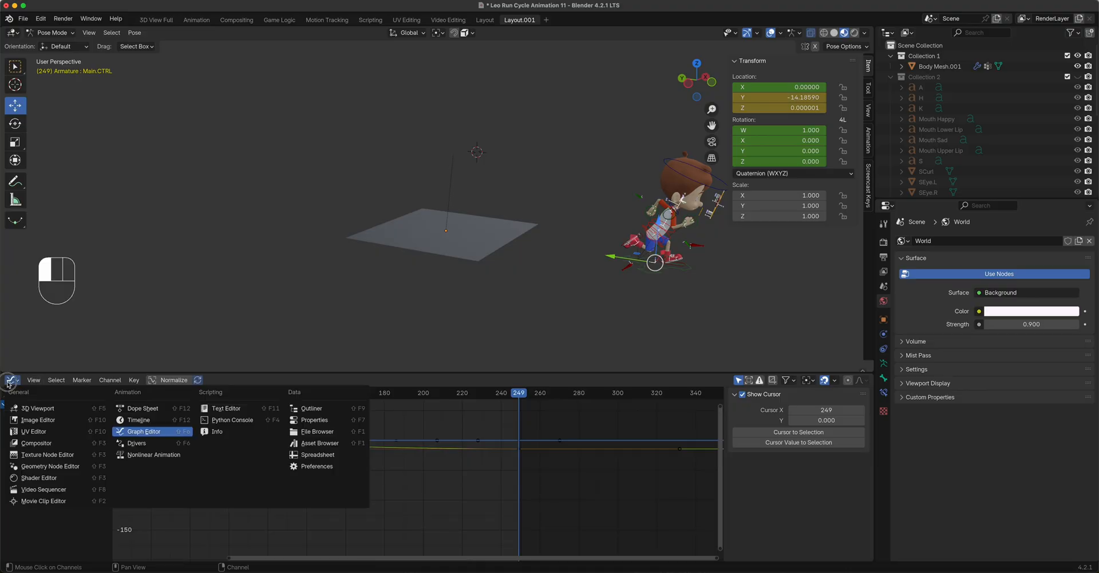
{"action": "left_click", "coordinate": [135, 407]}
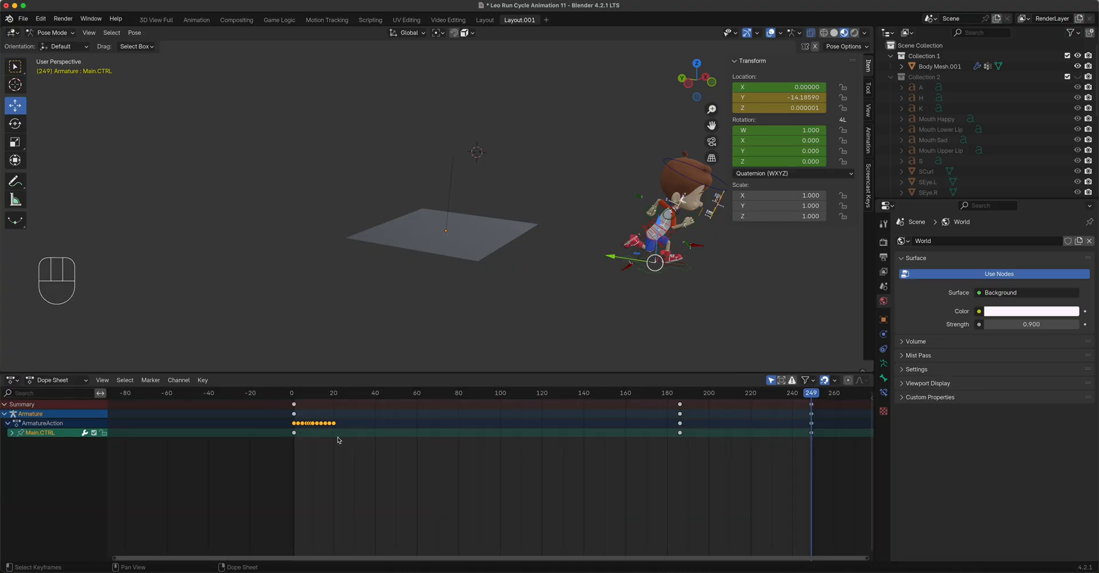
{"action": "left_click", "coordinate": [680, 433]}
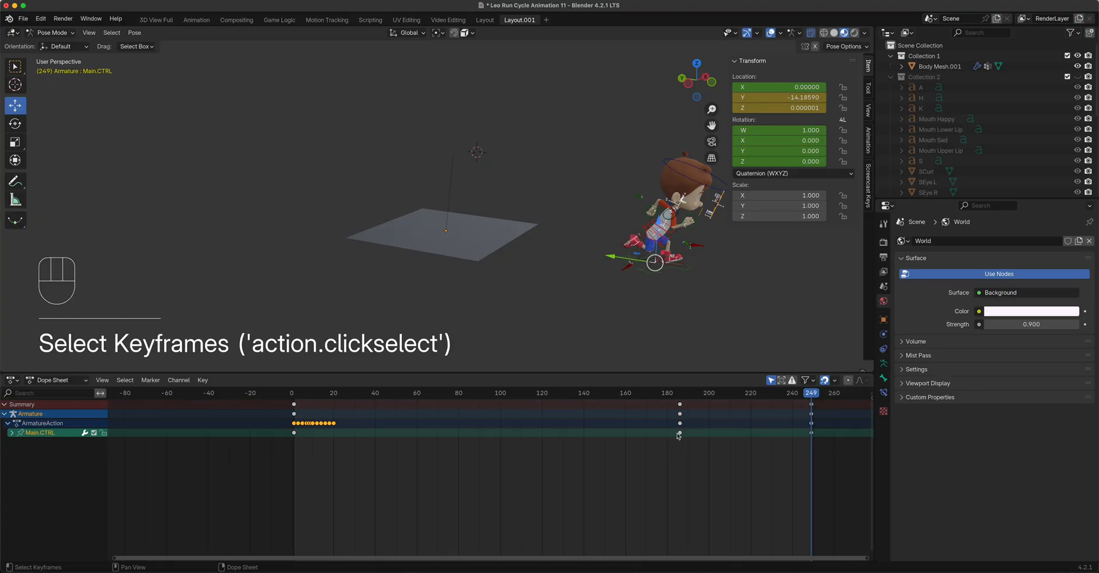
{"action": "left_click_drag", "start_coordinate": [699, 455], "coordinate": [665, 434]}
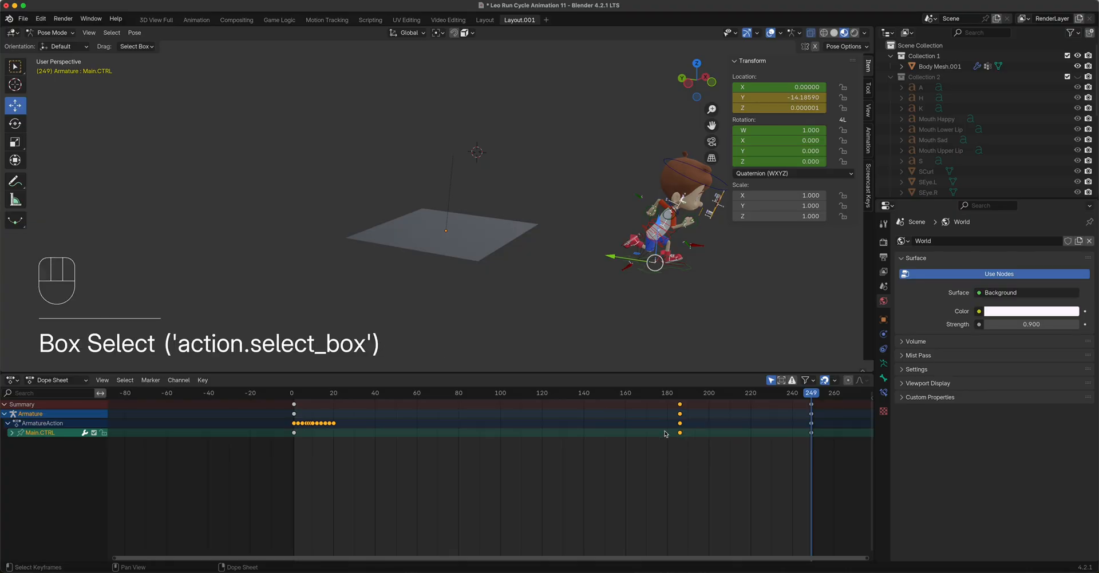
{"action": "key", "text": "x"}
{"action": "left_click", "coordinate": [666, 432]}
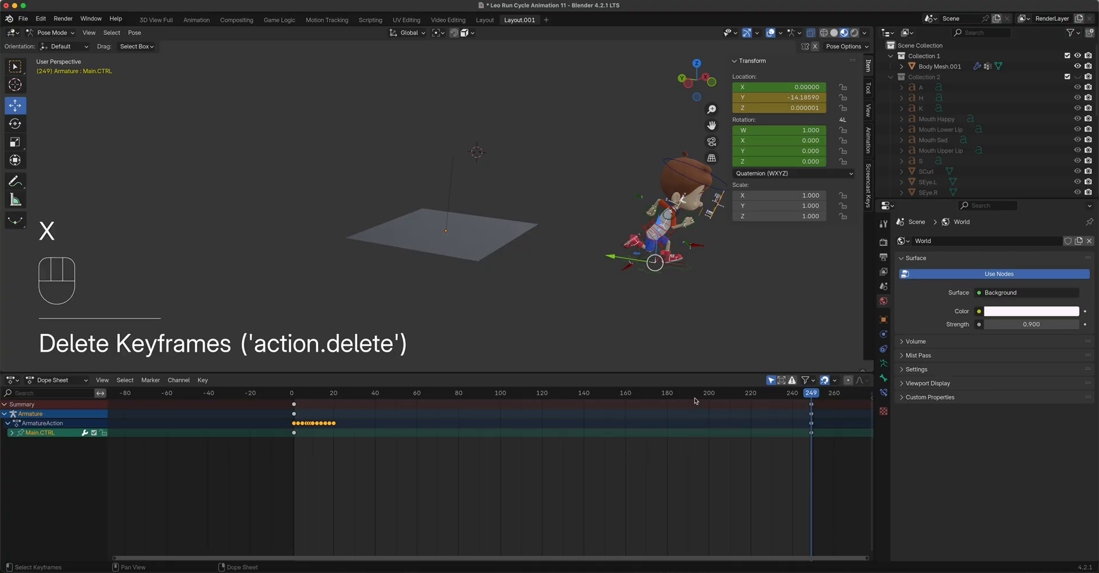
- At frame 249, move Main.CTRL farther forward along Y to about -40.88
{"action": "left_click_drag", "start_coordinate": [693, 395], "coordinate": [813, 410]}
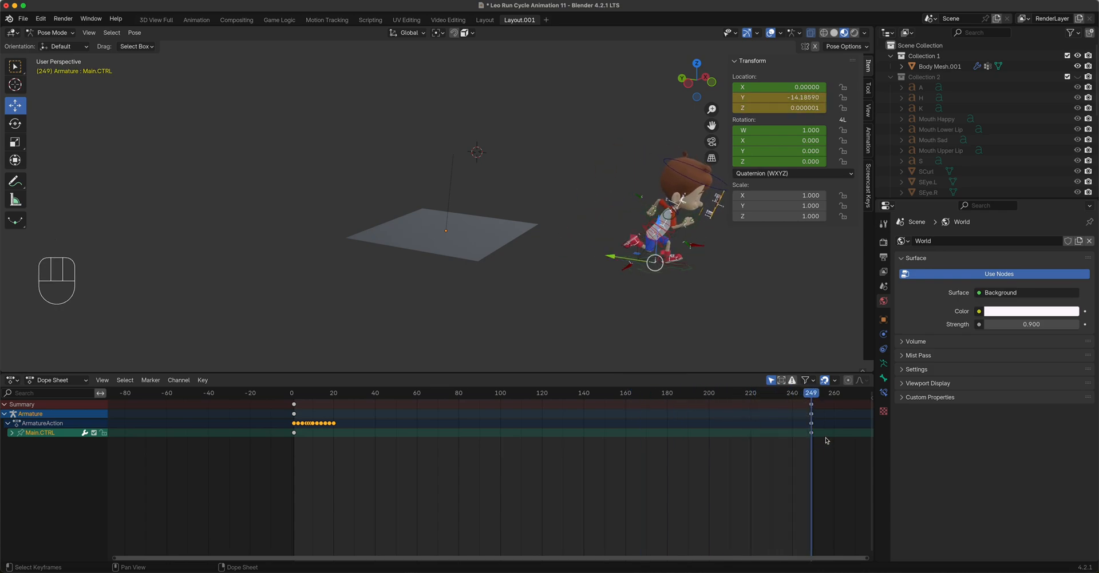
{"action": "key", "text": "Home"}
{"action": "left_click_drag", "start_coordinate": [615, 258], "coordinate": [487, 359]}
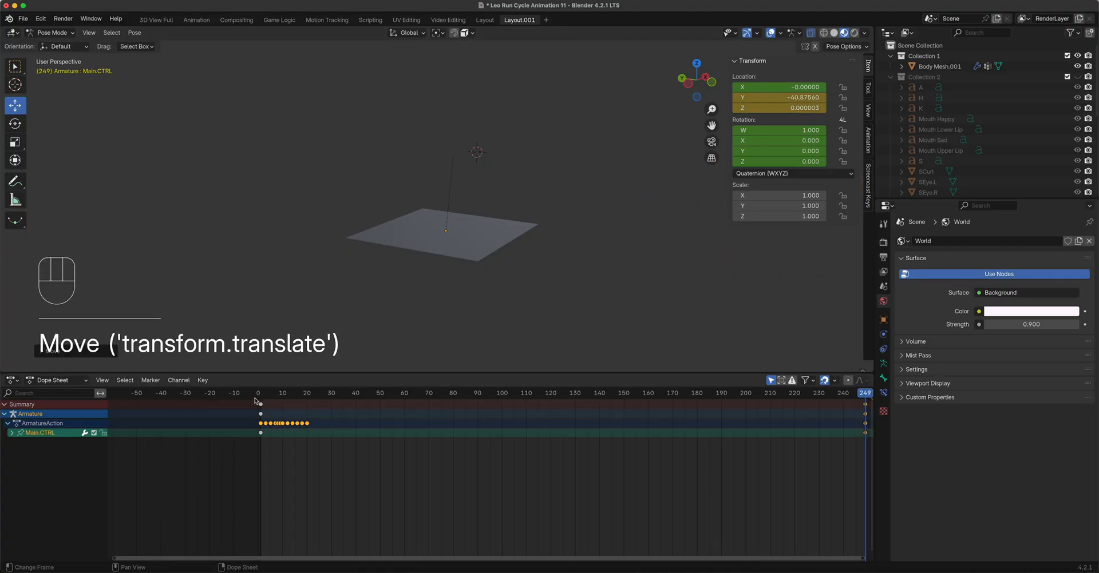
- Return to frame 2, switch the lower editor back to the Graph Editor and frame Main.CTRL's selected keyframes
{"action": "left_click_drag", "start_coordinate": [258, 401], "coordinate": [263, 428]}
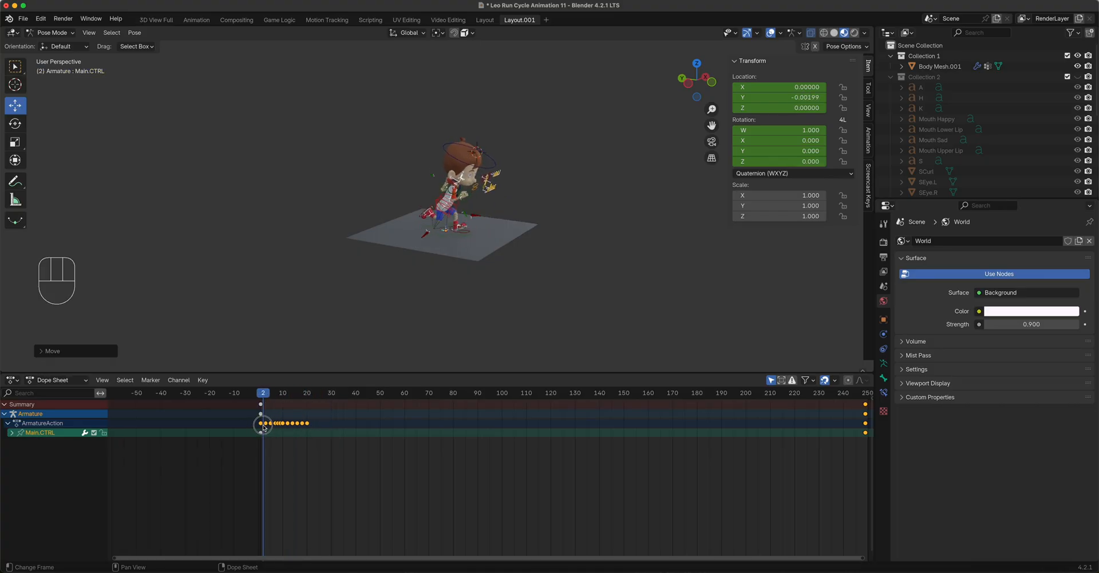
{"action": "left_click", "coordinate": [48, 380]}
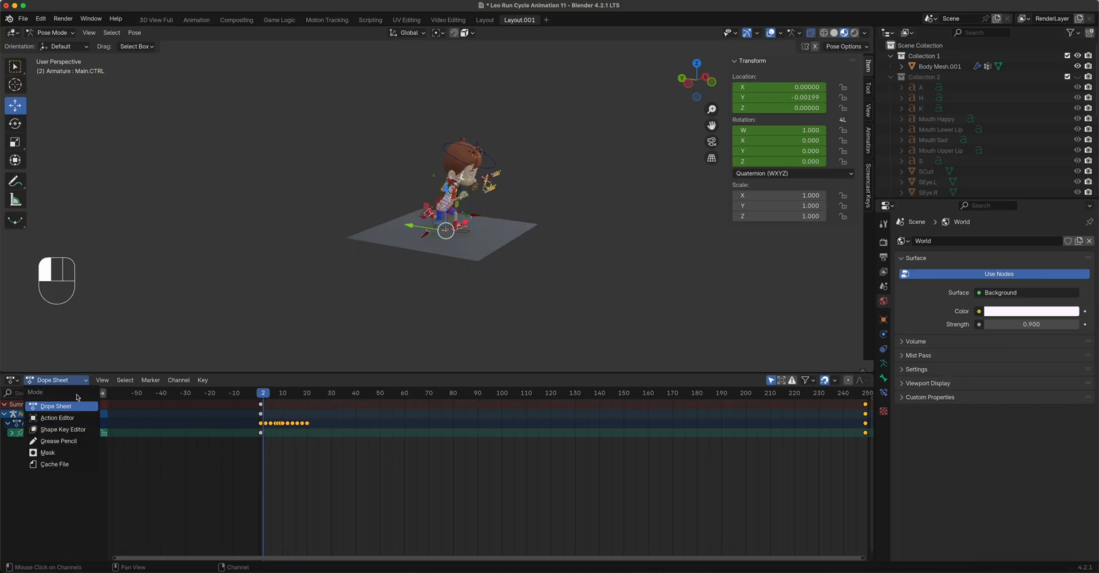
{"action": "left_click", "coordinate": [12, 381]}
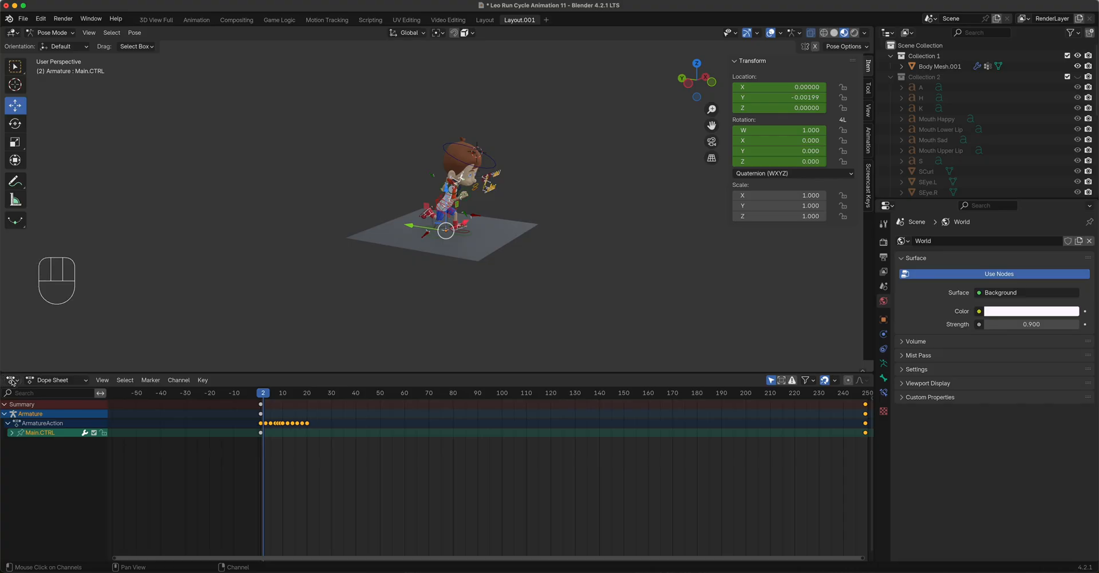
{"action": "left_click", "coordinate": [11, 380]}
{"action": "left_click", "coordinate": [156, 432]}
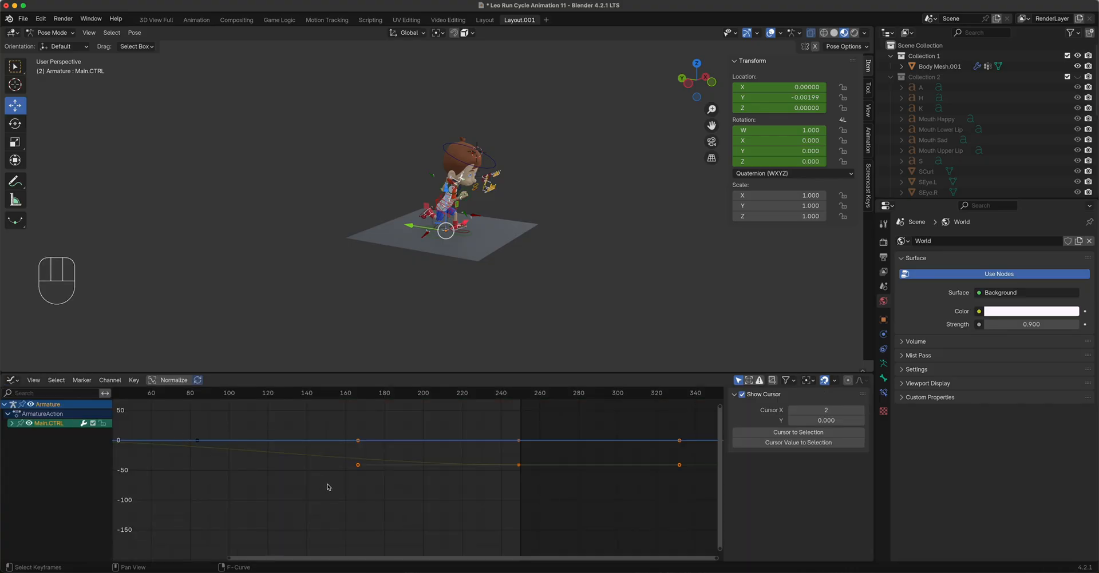
{"action": "key", "text": "Home"}
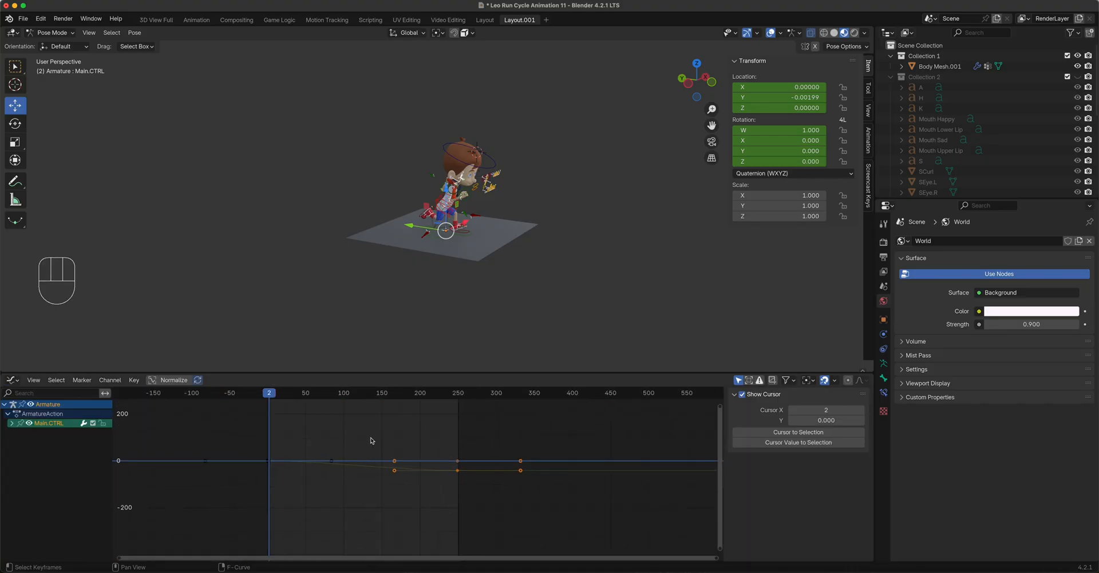
{"action": "key", "text": "grave"}
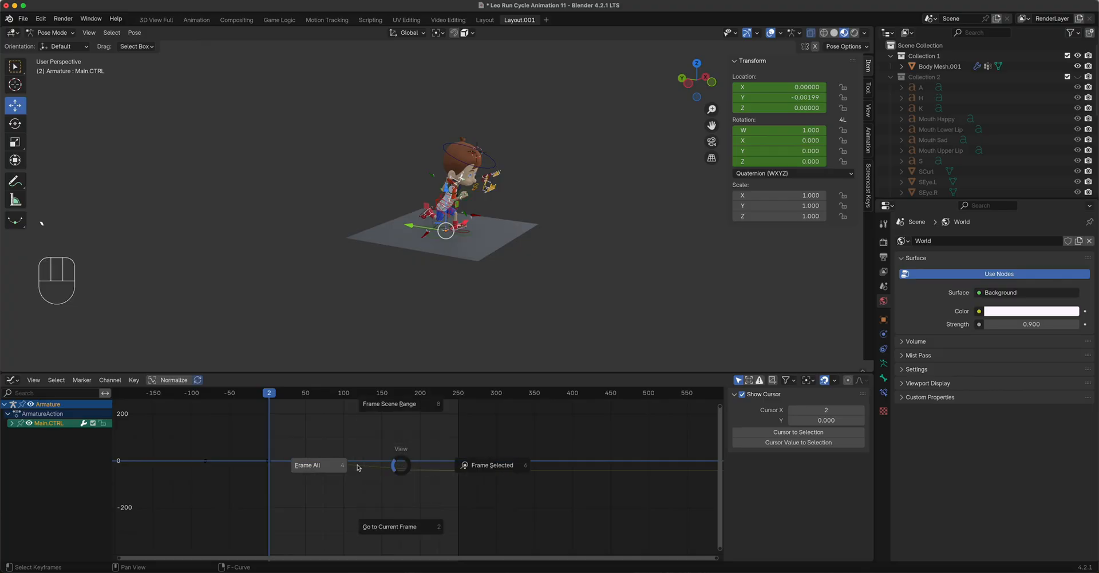
{"action": "left_click", "coordinate": [486, 469]}
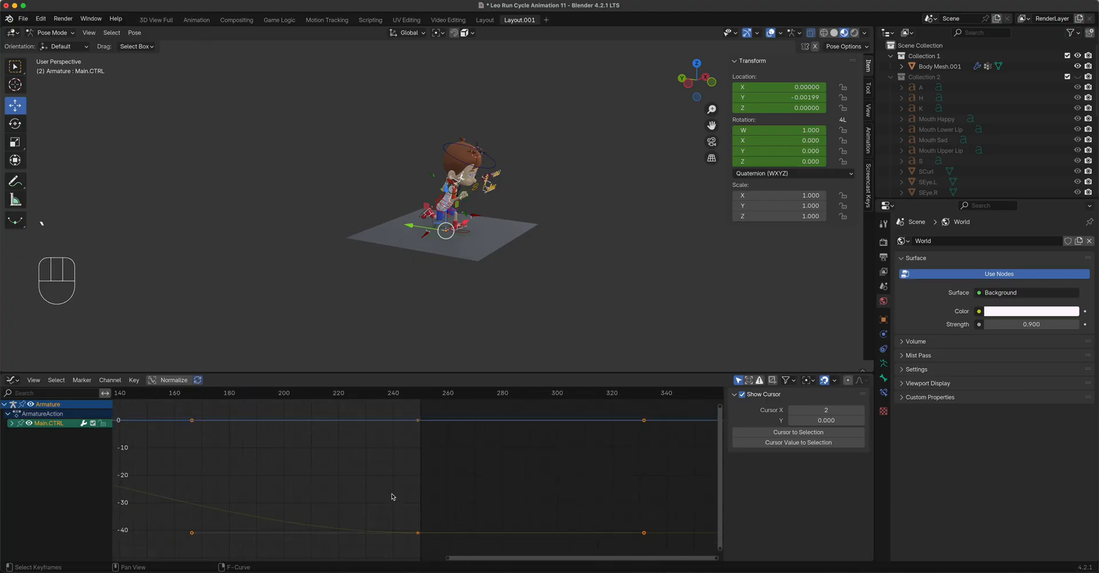
- Expand Main.CTRL's channels, select all its keyframes at the start of the curves and go to frame 1
{"action": "left_click", "coordinate": [10, 424]}
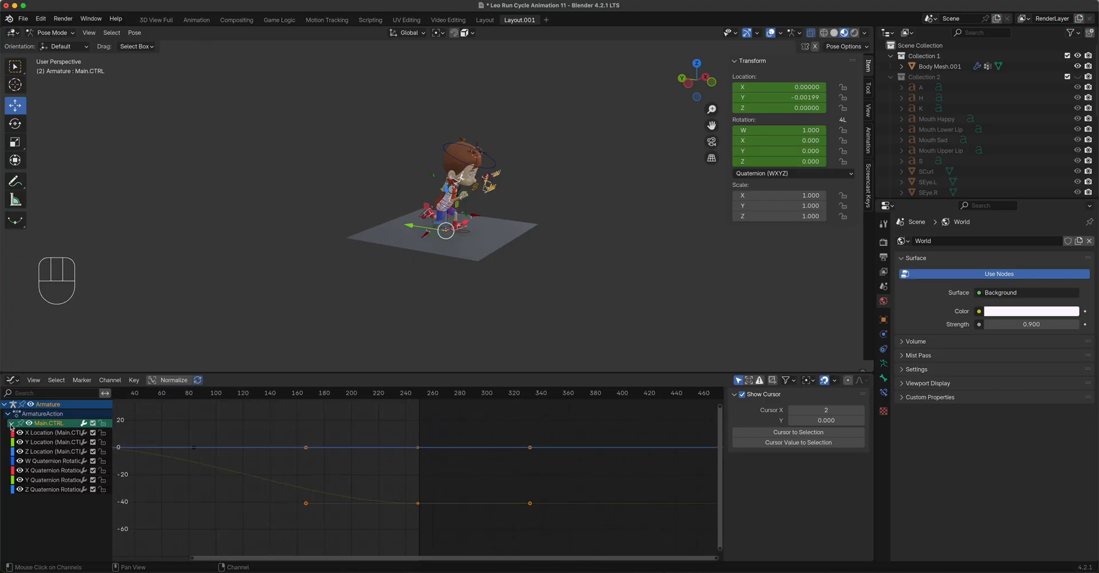
{"action": "left_click", "coordinate": [45, 445]}
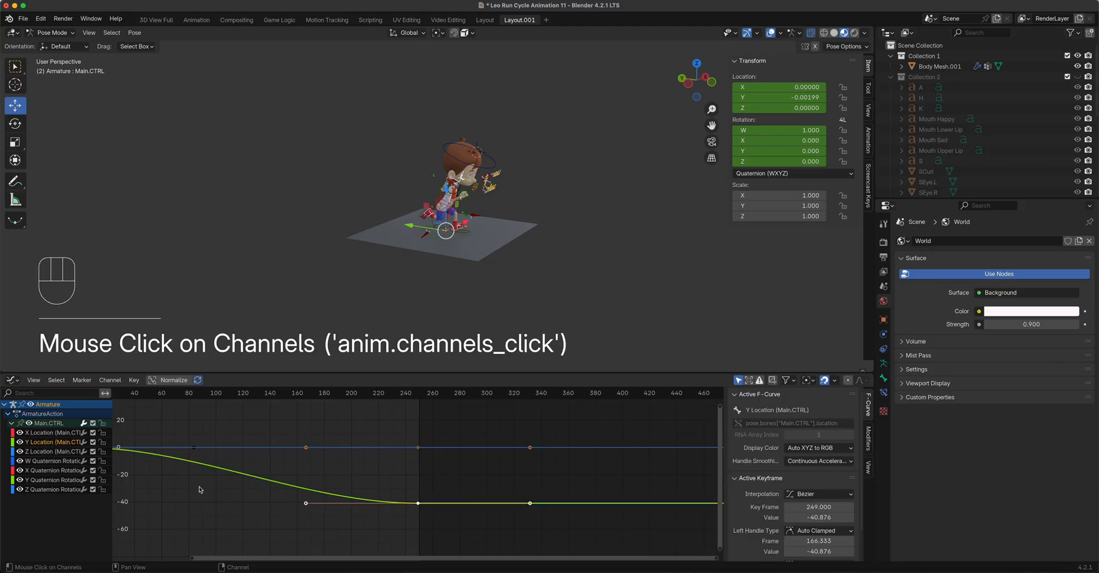
{"action": "scroll", "coordinate": [373, 519], "scroll_direction": "down", "scroll_amount": 3}
{"action": "middle_click_drag", "start_coordinate": [319, 499], "coordinate": [438, 473], "text": "shift"}
{"action": "left_click", "coordinate": [276, 458]}
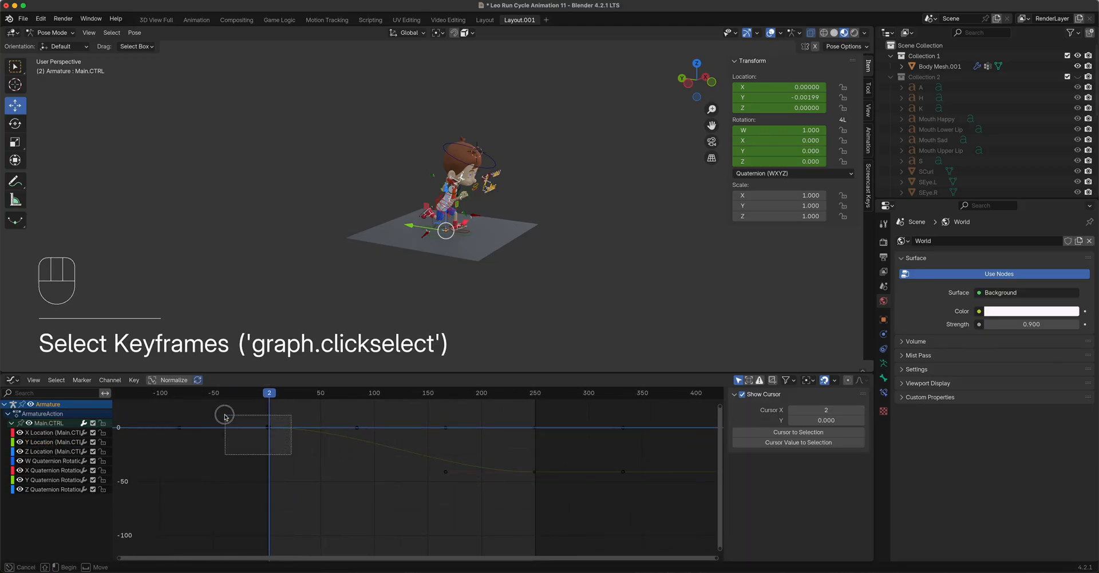
{"action": "left_click_drag", "start_coordinate": [240, 420], "coordinate": [310, 442]}
{"action": "scroll", "coordinate": [312, 443], "scroll_direction": "up", "scroll_amount": 3}
{"action": "middle_click_drag", "start_coordinate": [307, 443], "coordinate": [375, 476], "text": "shift"}
{"action": "scroll", "coordinate": [376, 477], "scroll_direction": "up", "scroll_amount": 10}
{"action": "scroll", "coordinate": [375, 476], "scroll_direction": "up", "scroll_amount": 3}
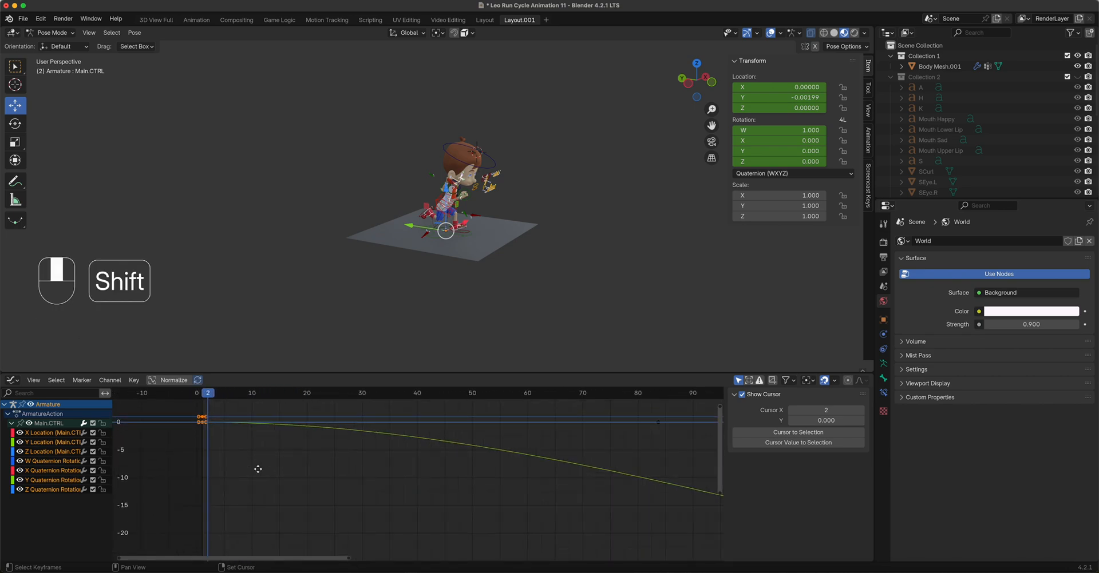
{"action": "middle_click_drag", "start_coordinate": [257, 466], "coordinate": [473, 509], "text": "shift"}
{"action": "key", "text": "Left"}
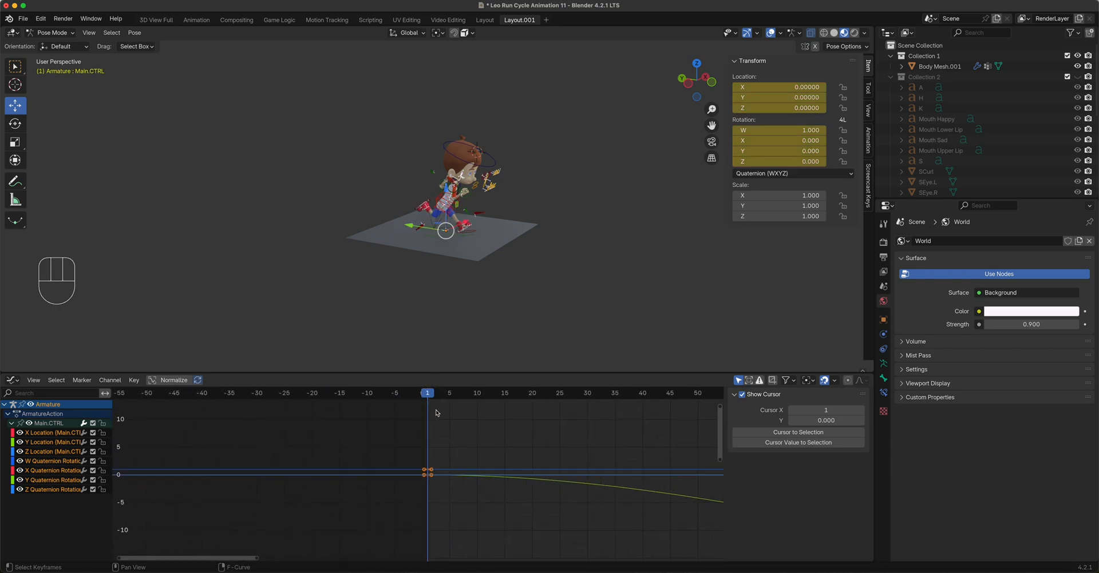
{"action": "left_click", "coordinate": [428, 476]}
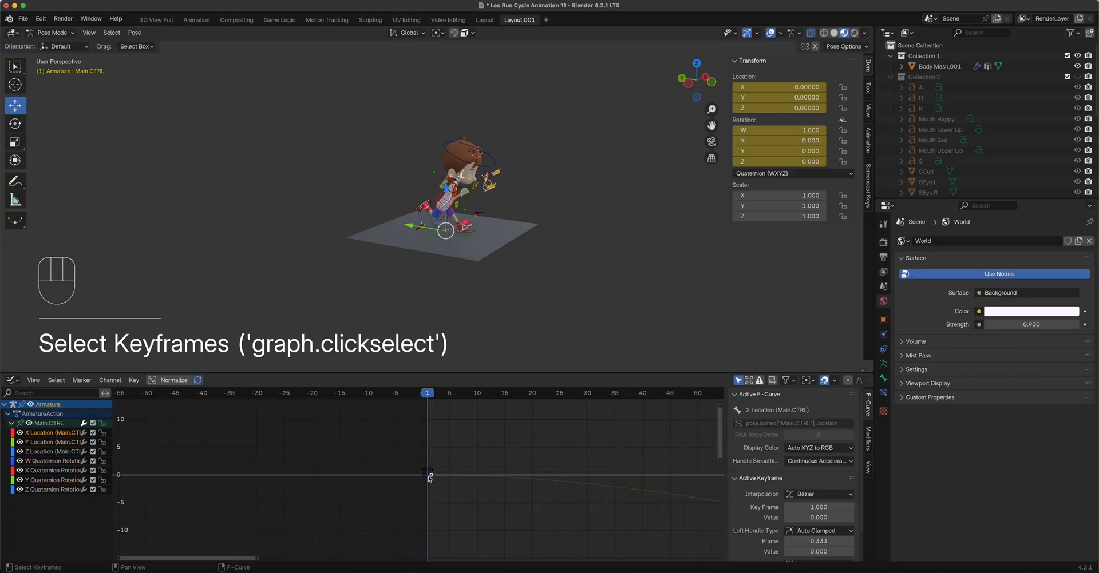
{"action": "key", "text": "g"}
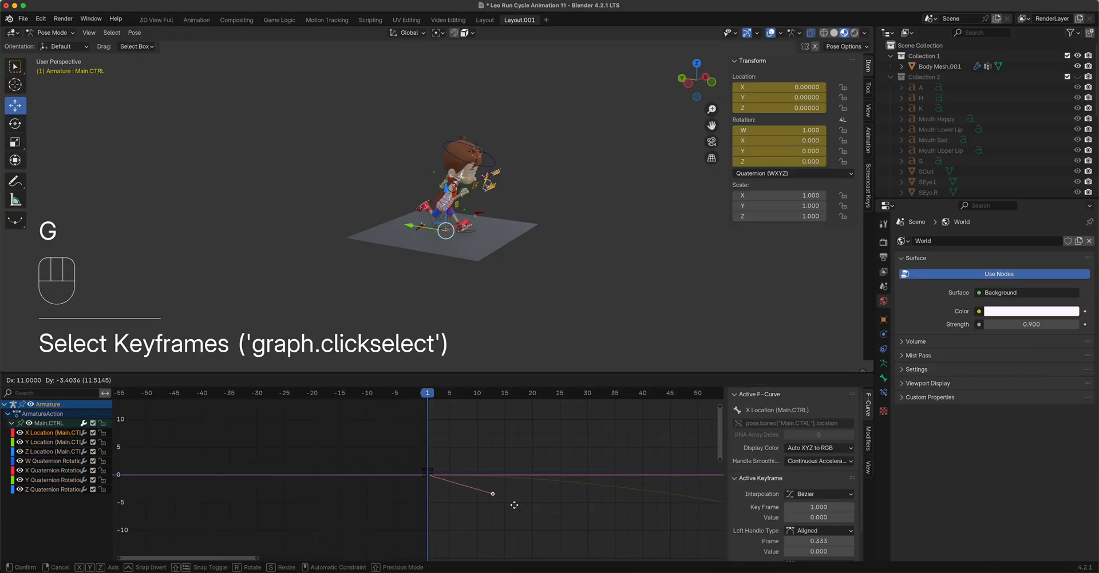
{"action": "right_click", "coordinate": [655, 503]}
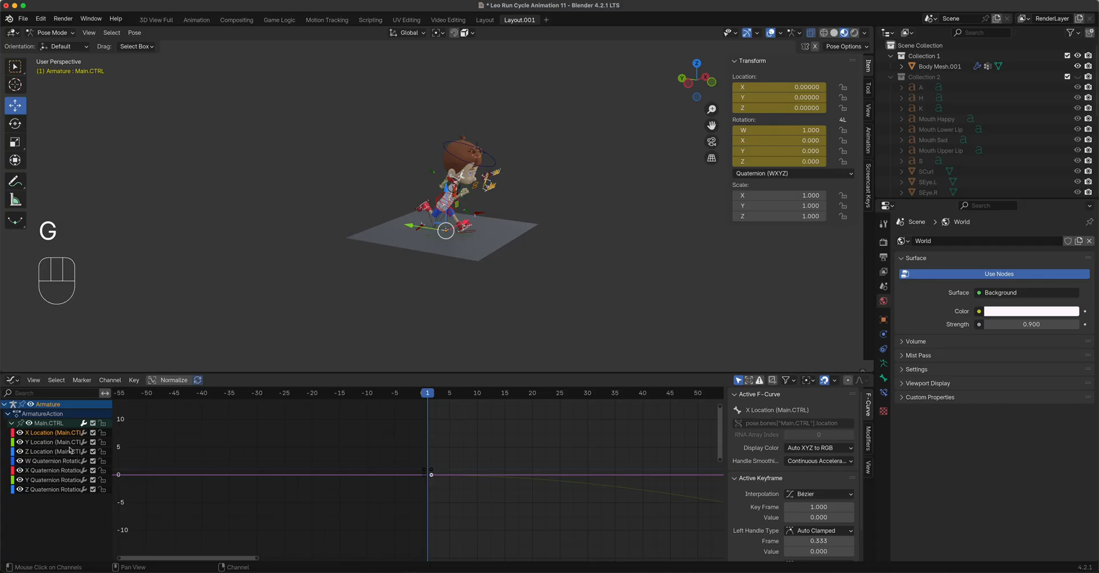
- Select Main.CTRL's keyframes at frame 1 and set their handle type to Automatic
{"action": "left_click", "coordinate": [52, 443]}
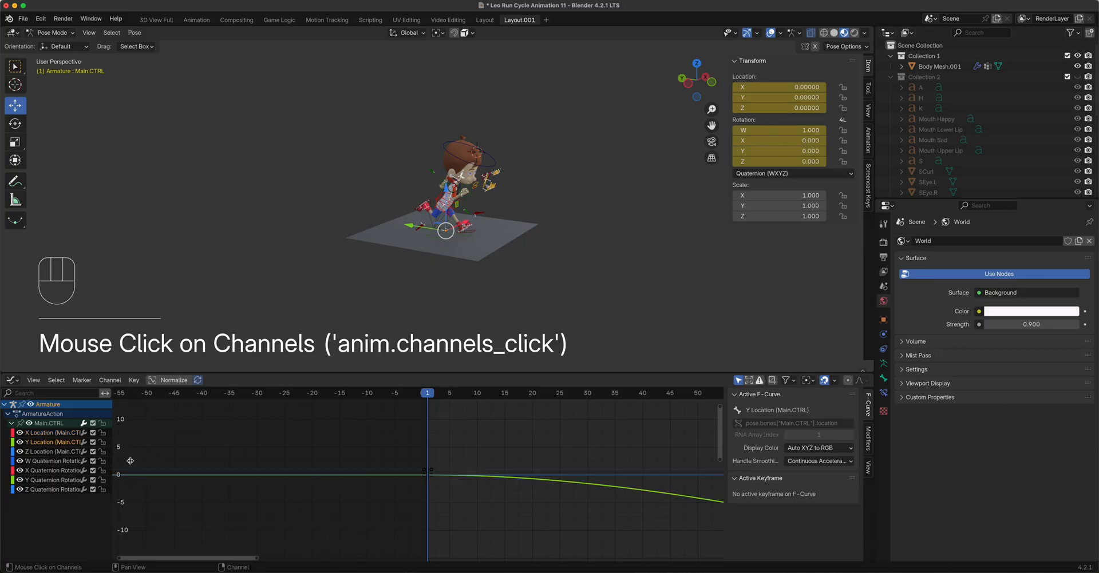
{"action": "scroll", "coordinate": [489, 496], "scroll_direction": "down", "scroll_amount": 4}
{"action": "left_click_drag", "start_coordinate": [466, 504], "coordinate": [378, 453]}
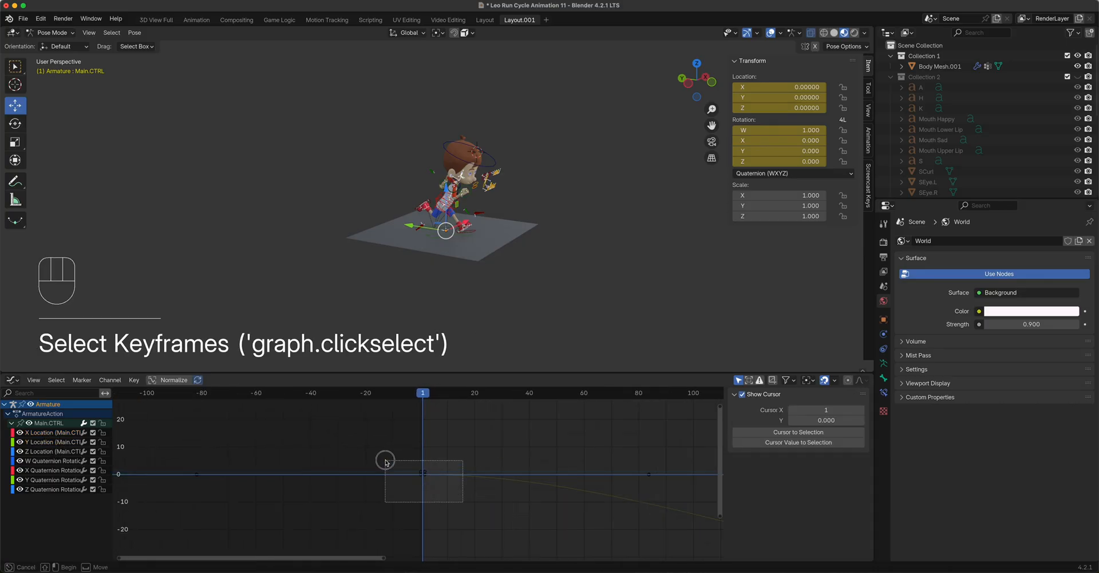
{"action": "scroll", "coordinate": [461, 538], "scroll_direction": "down", "scroll_amount": 5}
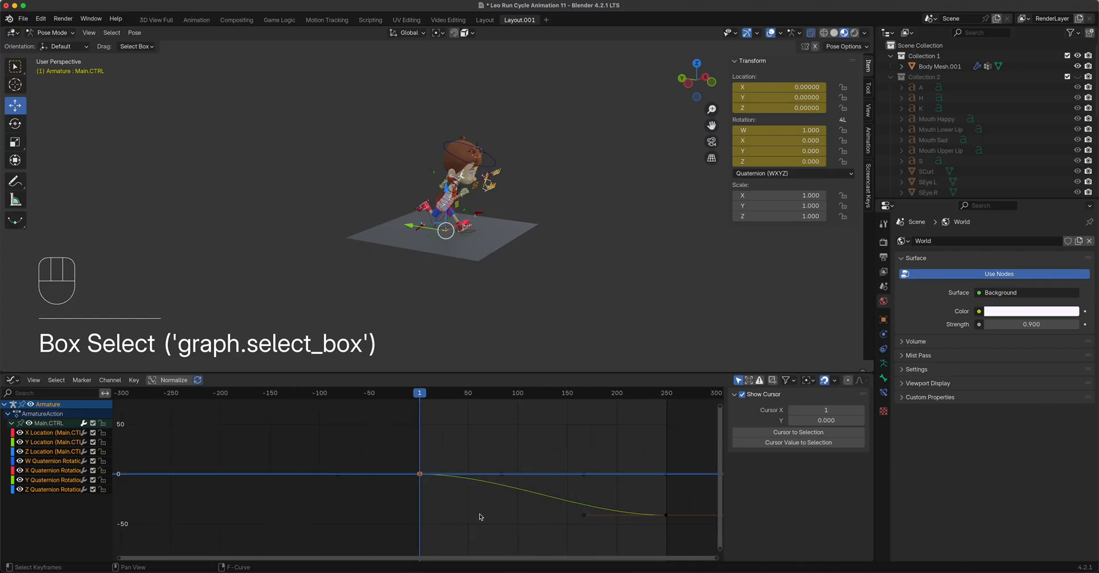
{"action": "scroll", "coordinate": [418, 480], "scroll_direction": "up", "scroll_amount": 6}
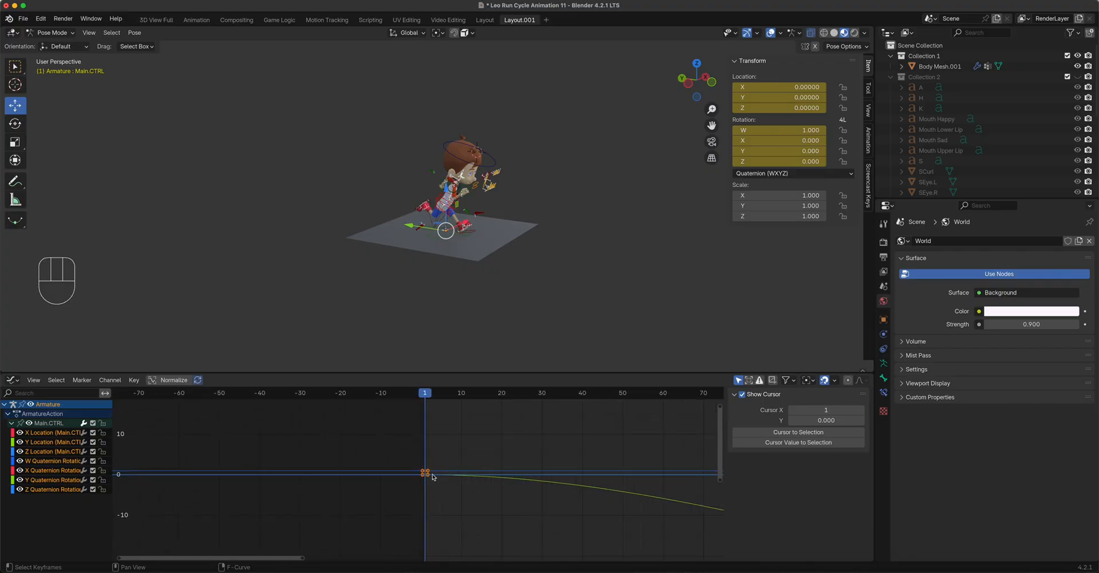
{"action": "key", "text": "v"}
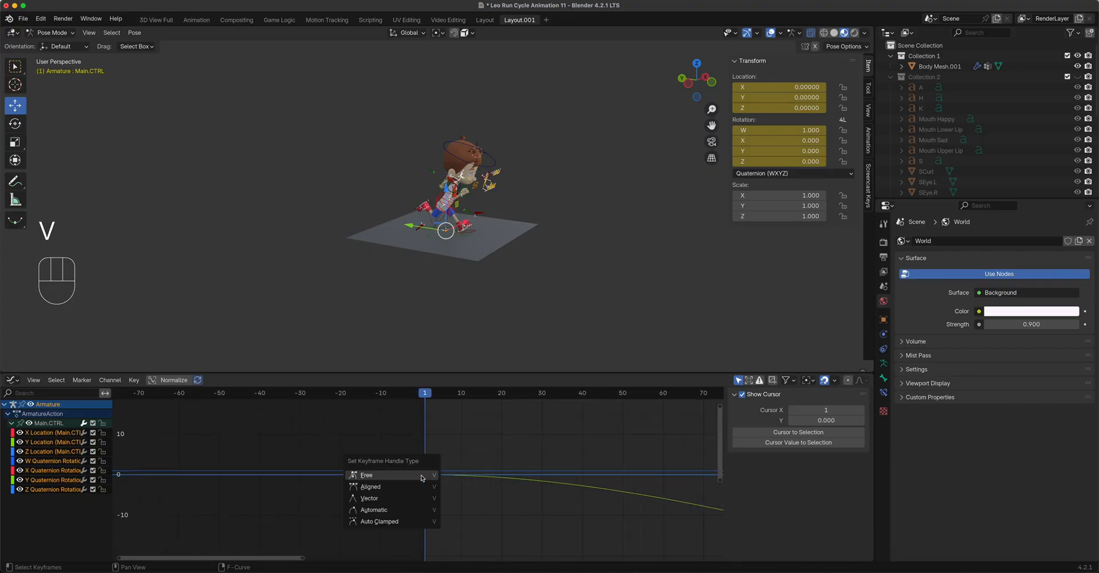
{"action": "left_click", "coordinate": [392, 510]}
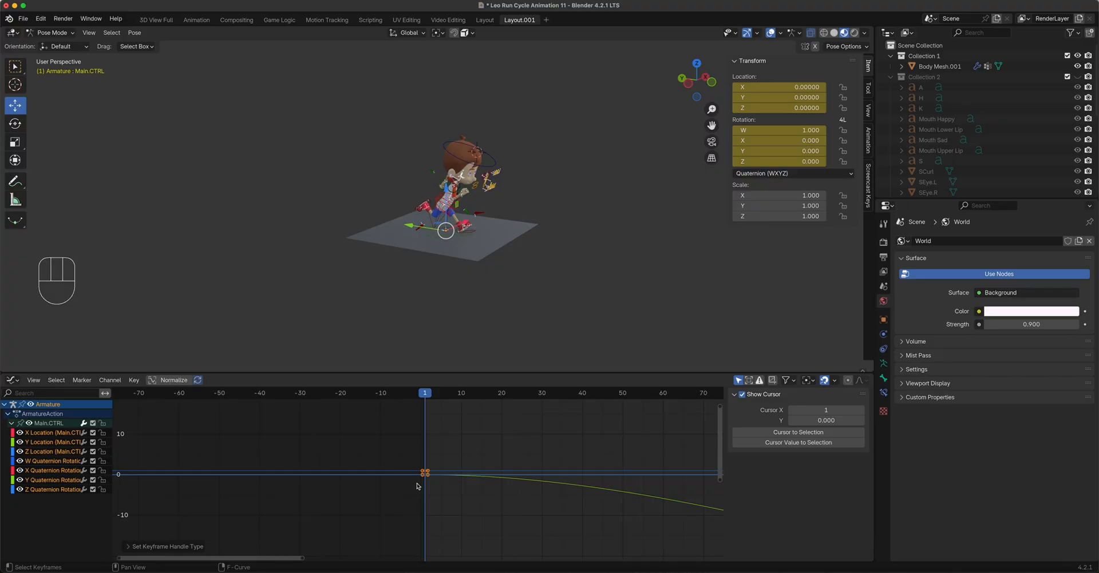
- Set the handle type of Main.CTRL's selected keyframes at frame 1 to Vector and play the animation
{"action": "key", "text": "v"}
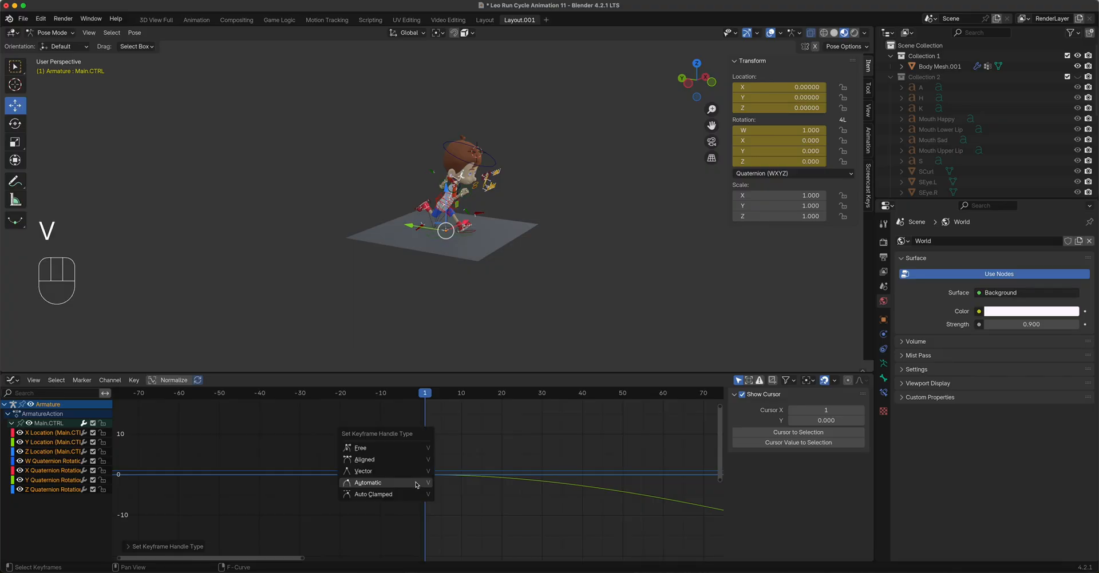
{"action": "left_click", "coordinate": [384, 472]}
{"action": "scroll", "coordinate": [435, 464], "scroll_direction": "down", "scroll_amount": 2}
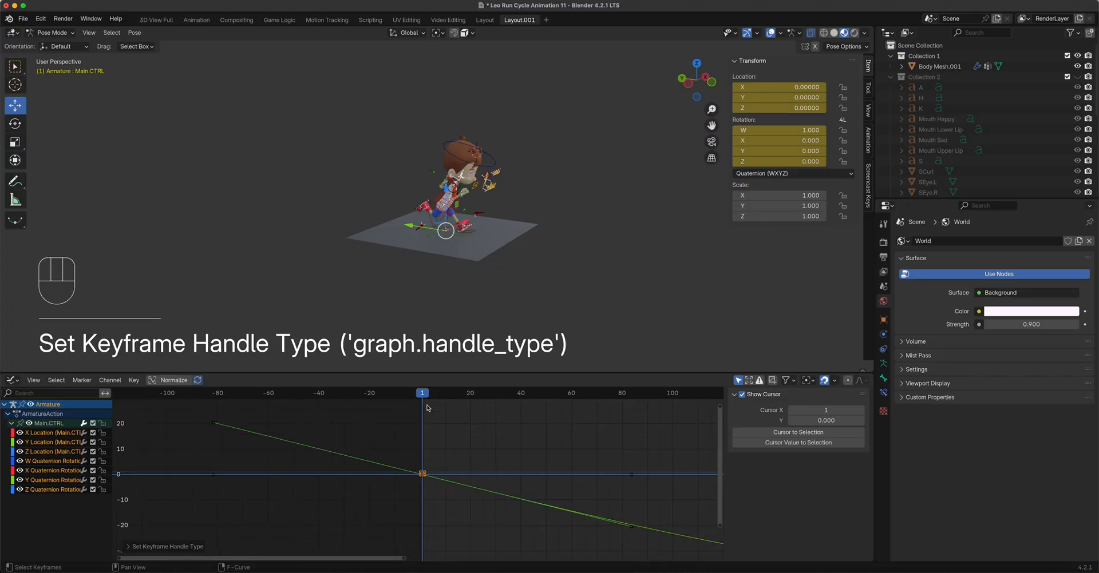
{"action": "key", "text": "space"}
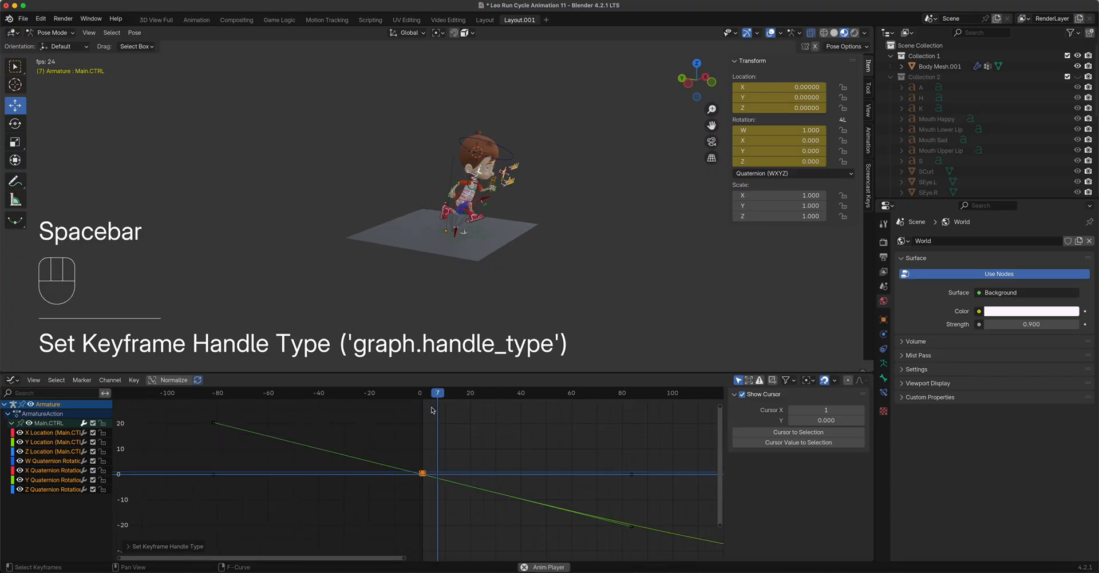
{"action": "left_click", "coordinate": [425, 476]}
{"action": "left_click_drag", "start_coordinate": [432, 486], "coordinate": [416, 465]}
{"action": "key", "text": "space"}
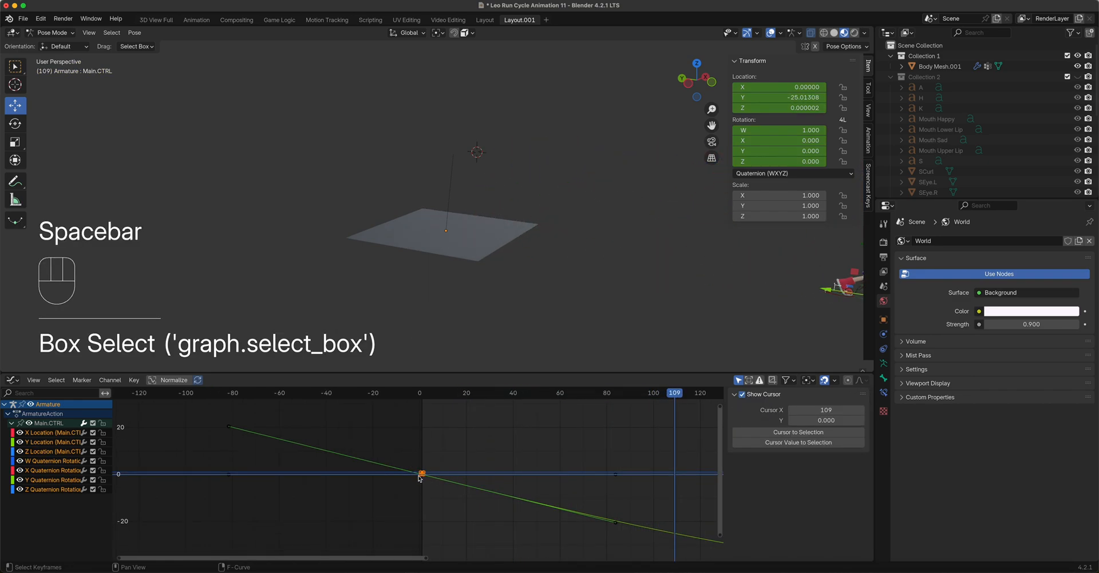
{"action": "key", "text": "grave"}
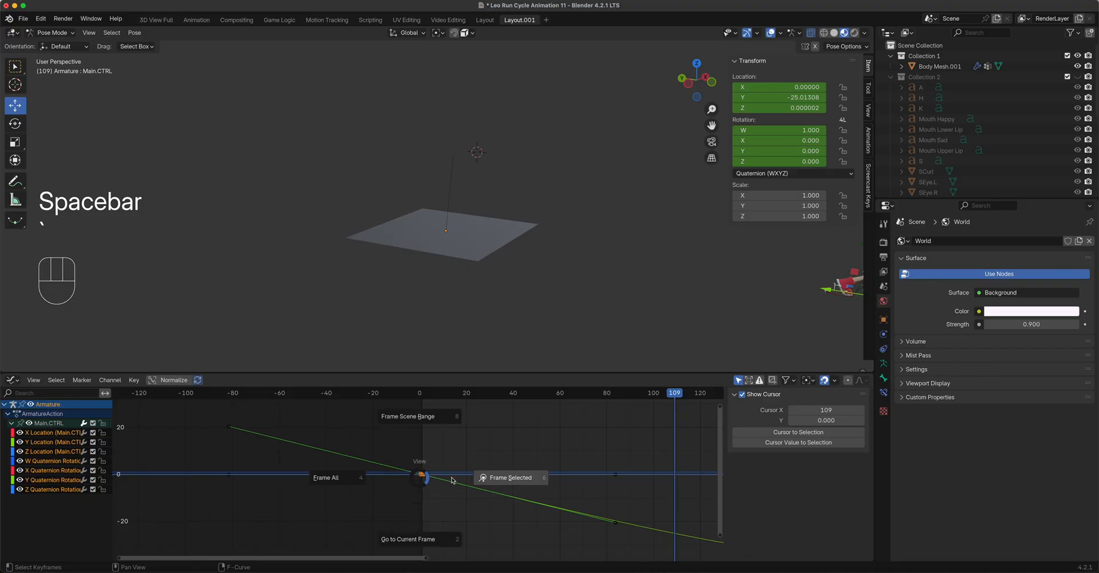
{"action": "left_click", "coordinate": [501, 484]}
{"action": "left_click", "coordinate": [424, 480]}
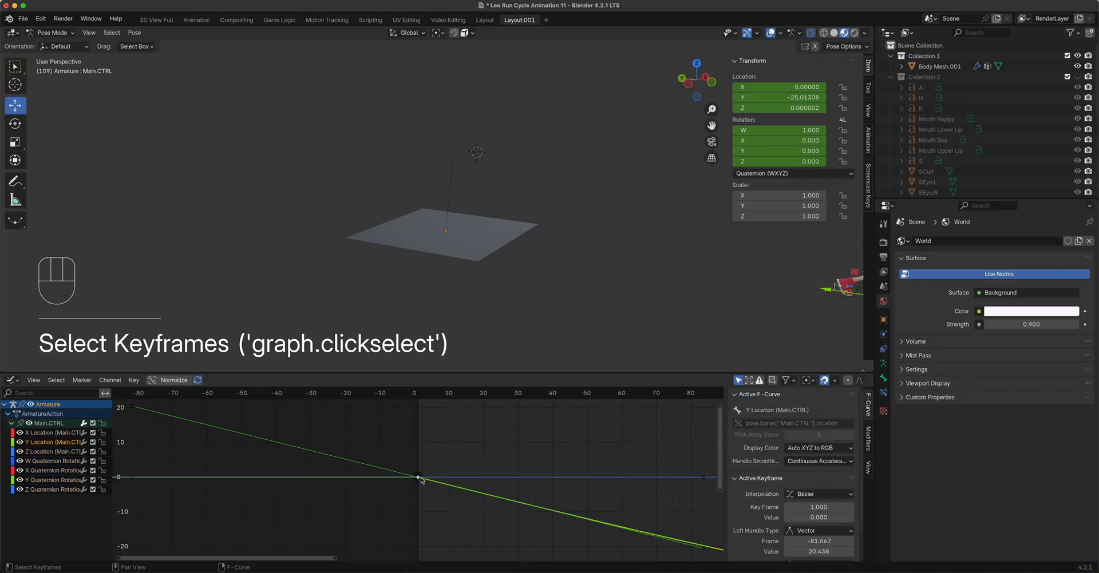
{"action": "left_click", "coordinate": [427, 480]}
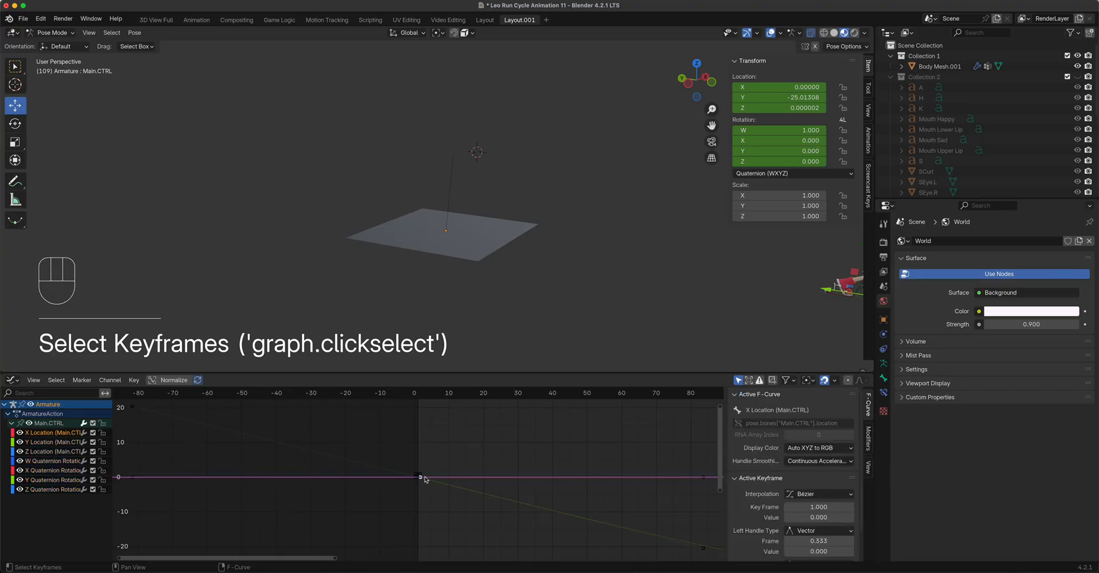
{"action": "key", "text": "g"}
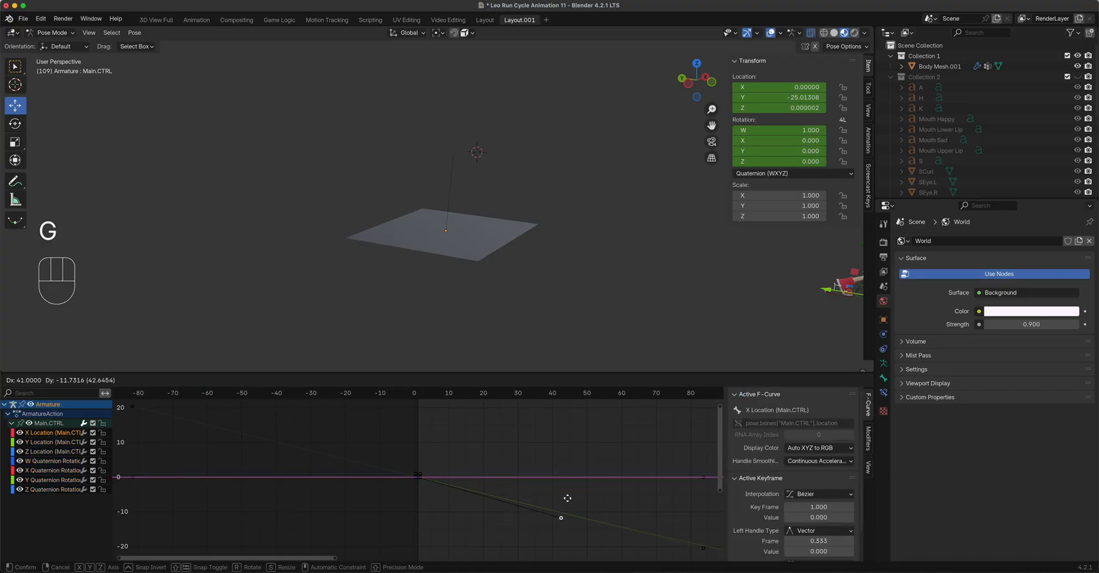
{"action": "right_click", "coordinate": [555, 526]}
- Select all of Main.CTRL's keyframes from frame 1 to frame 249 and set their handle type to Automatic
{"action": "left_click", "coordinate": [50, 443]}
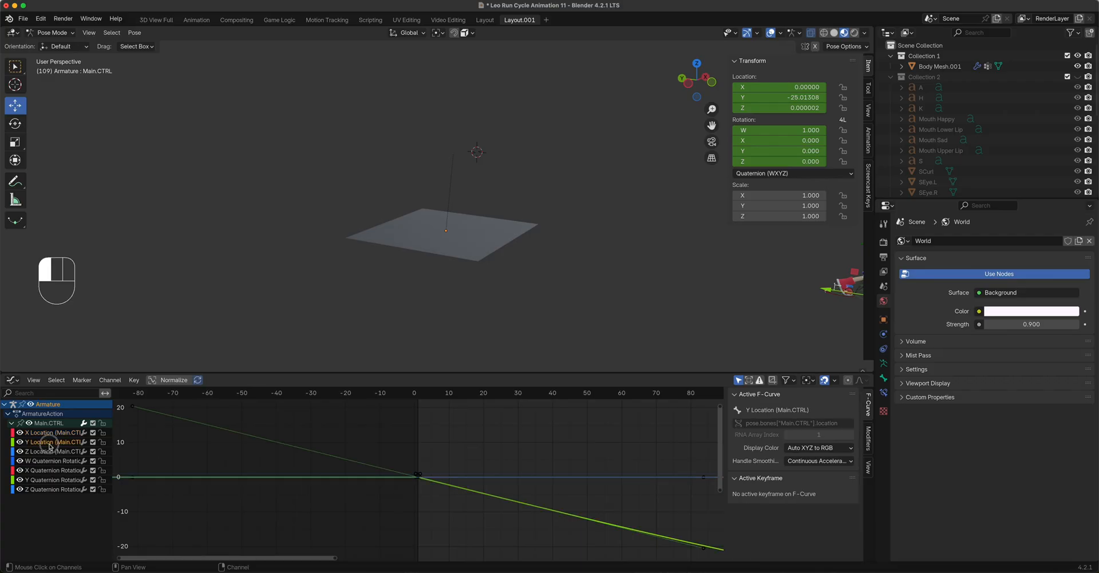
{"action": "scroll", "coordinate": [670, 532], "scroll_direction": "down", "scroll_amount": 8}
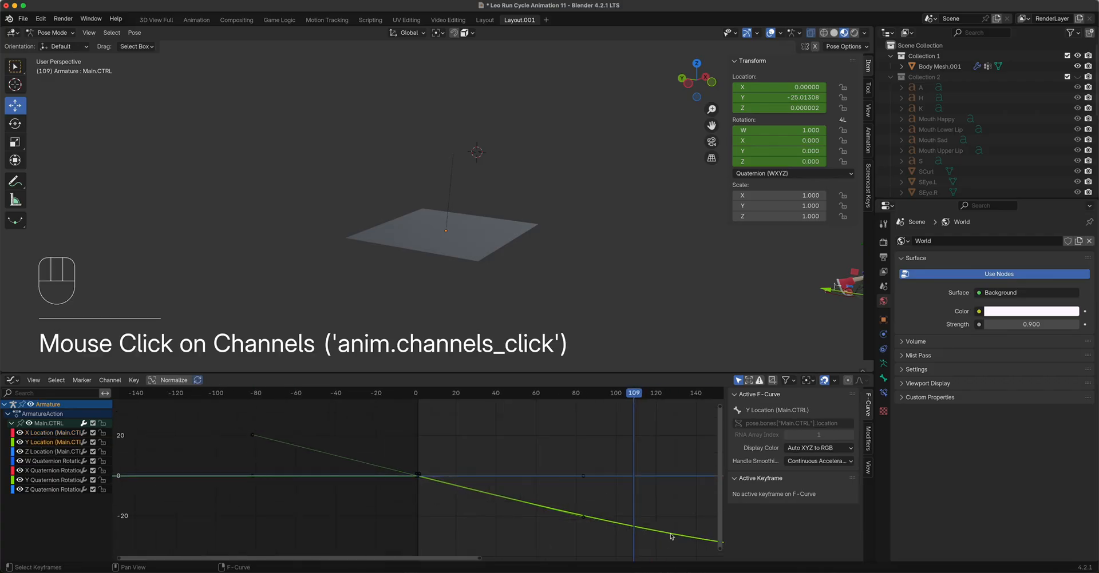
{"action": "left_click_drag", "start_coordinate": [654, 532], "coordinate": [328, 462]}
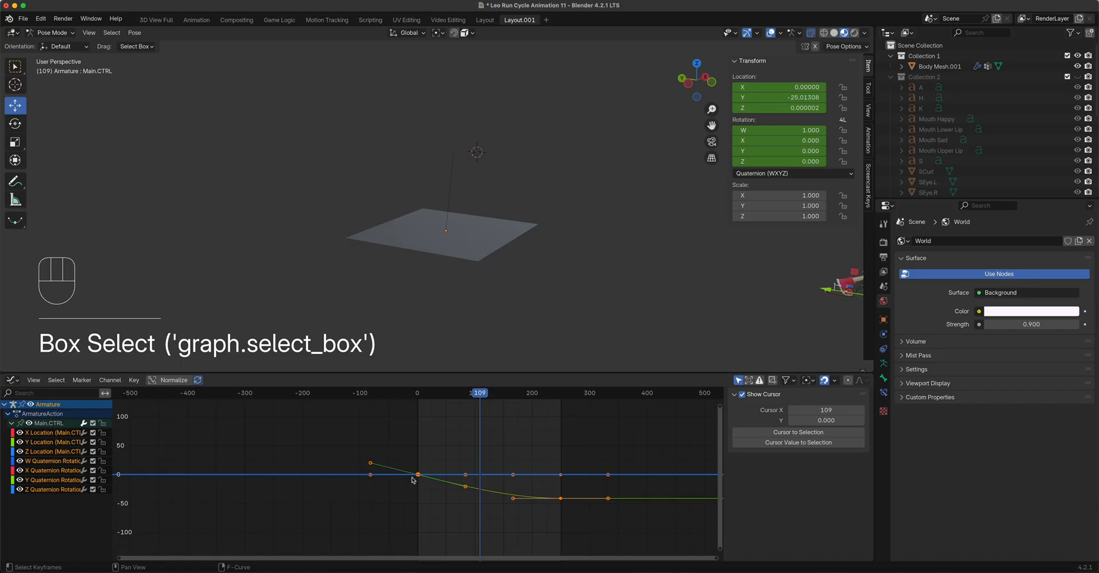
{"action": "key", "text": "v"}
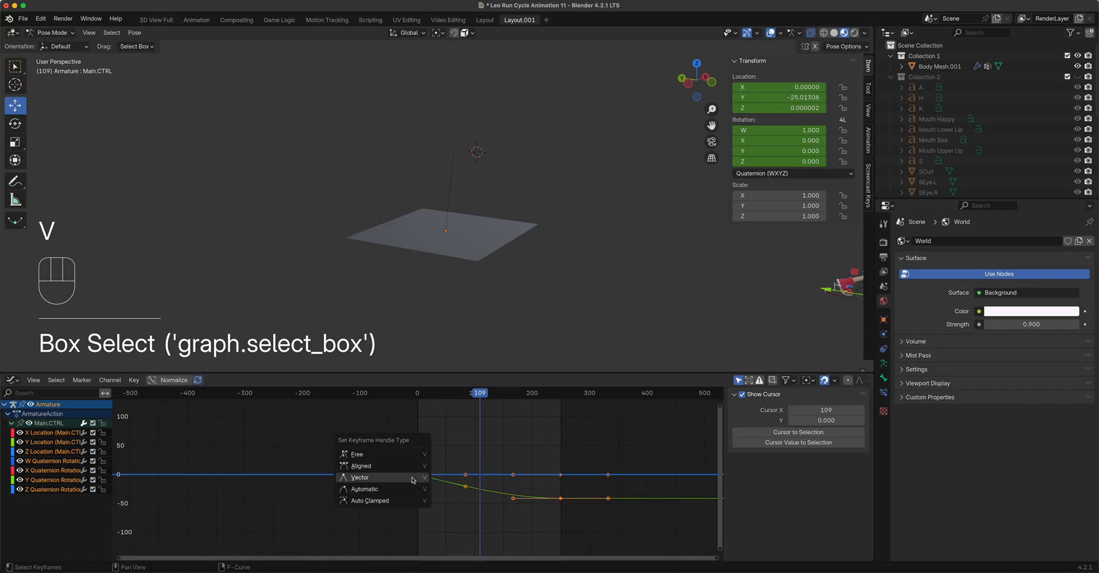
{"action": "left_click", "coordinate": [398, 489]}
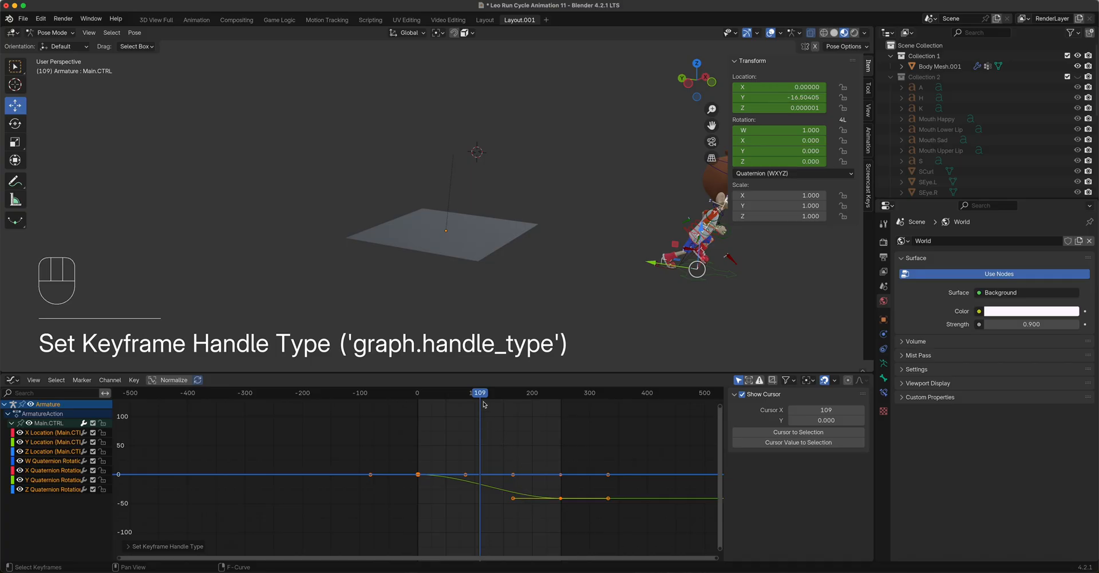
- Set the handle type of only Main.CTRL's keyframes at frame 1 to Vector and play the run
{"action": "left_click_drag", "start_coordinate": [443, 490], "coordinate": [409, 471]}
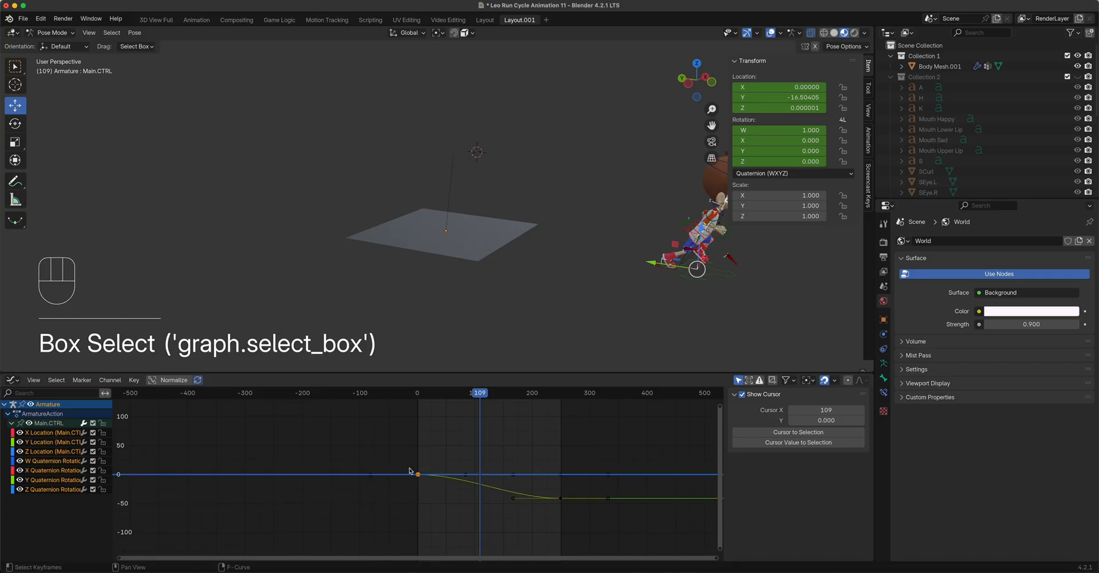
{"action": "key", "text": "v"}
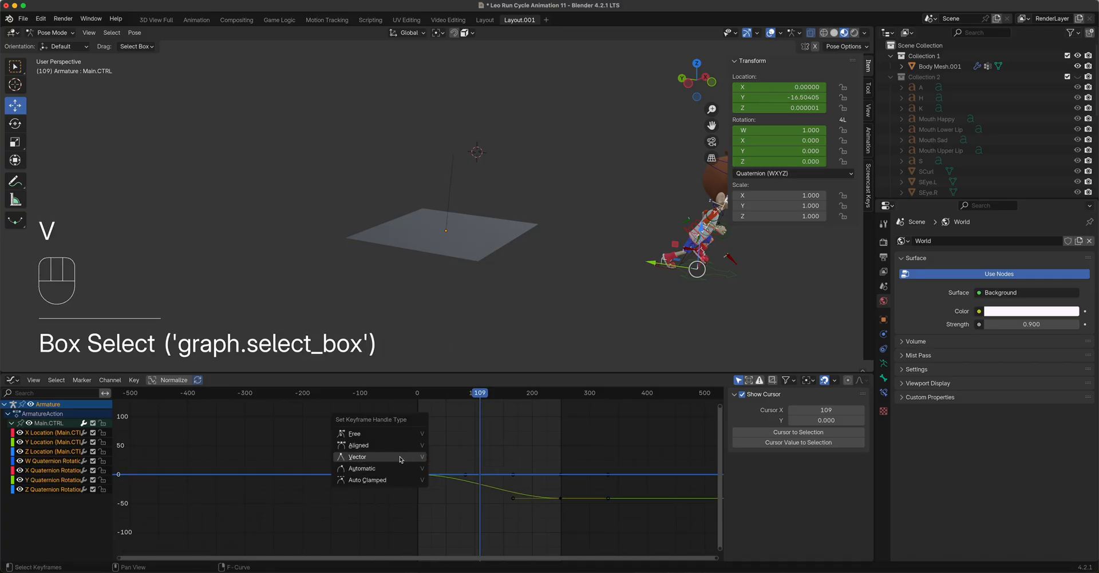
{"action": "left_click", "coordinate": [400, 458]}
{"action": "key", "text": "space"}
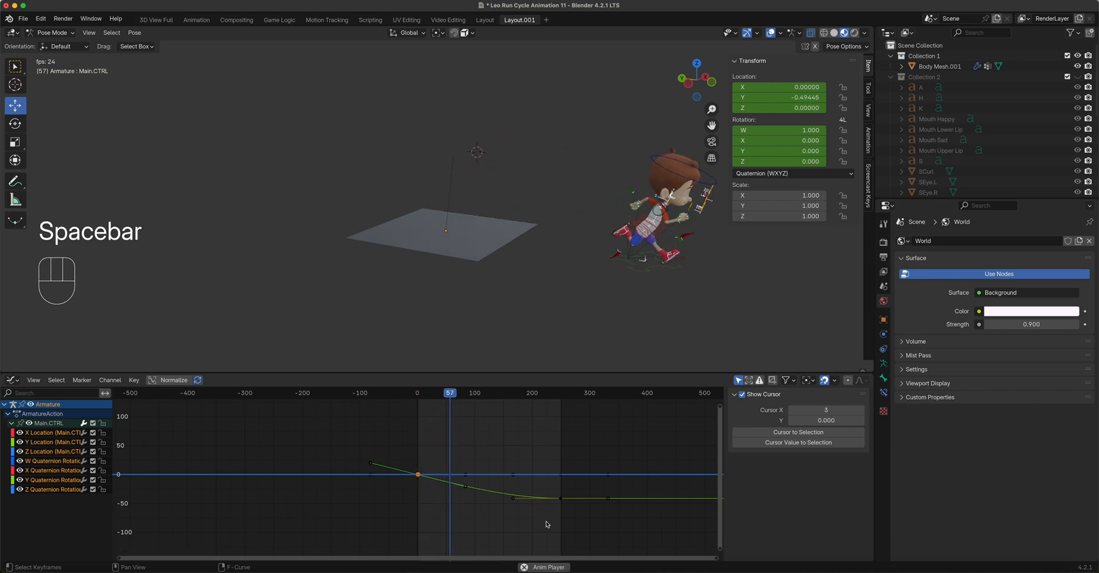
{"action": "scroll", "coordinate": [558, 315], "scroll_direction": "down", "scroll_amount": 8}
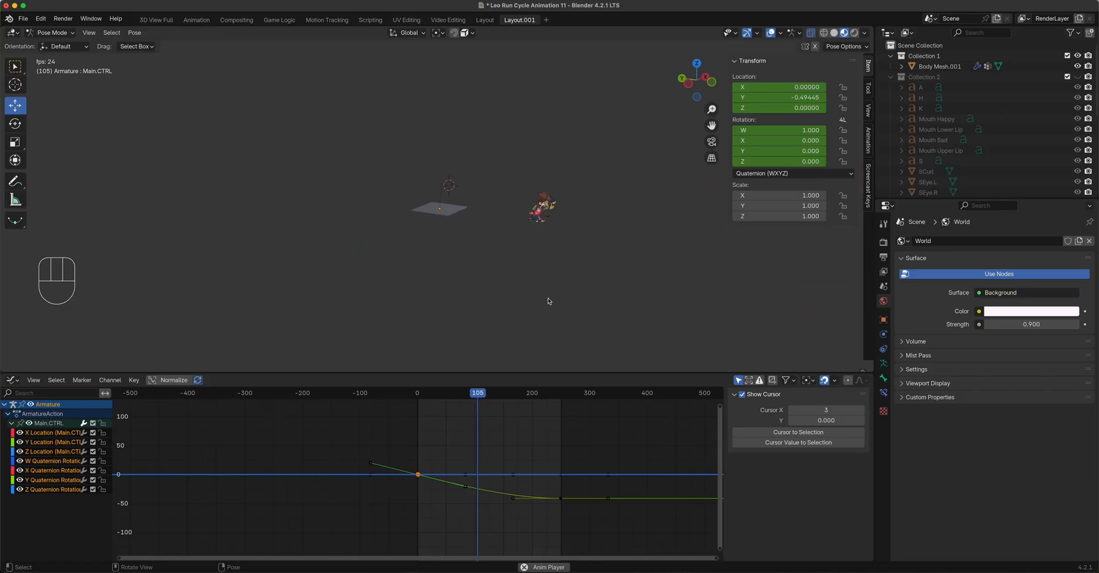
{"action": "key", "text": "space"}
{"action": "scroll", "coordinate": [541, 245], "scroll_direction": "up", "scroll_amount": 2}
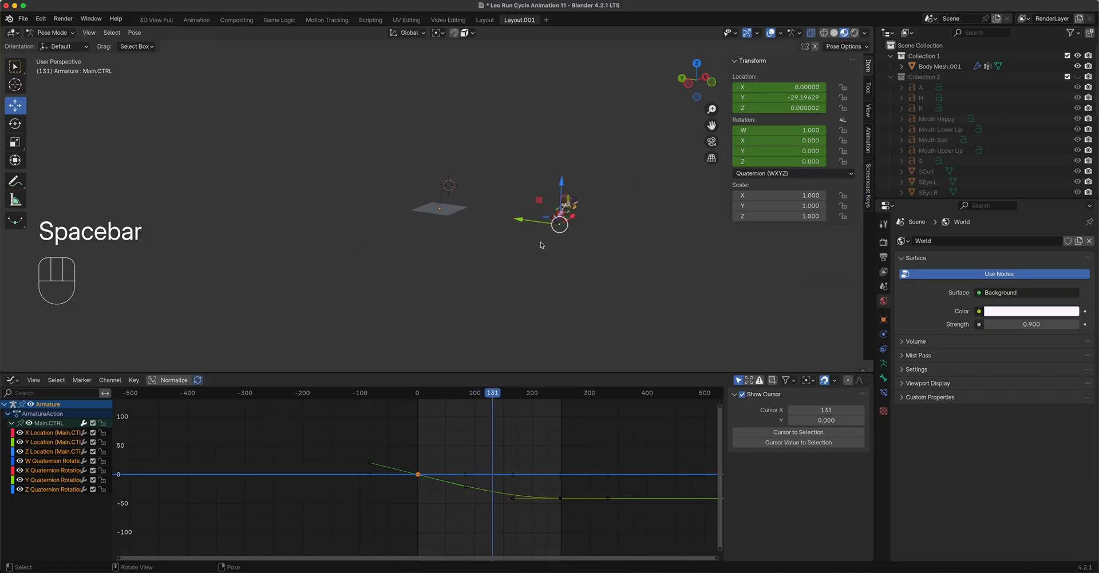
- Scrub to frame 247, select Main.CTRL's keyframes at both ends of the curves and set their handle type to Vector
{"action": "left_click_drag", "start_coordinate": [494, 400], "coordinate": [560, 406]}
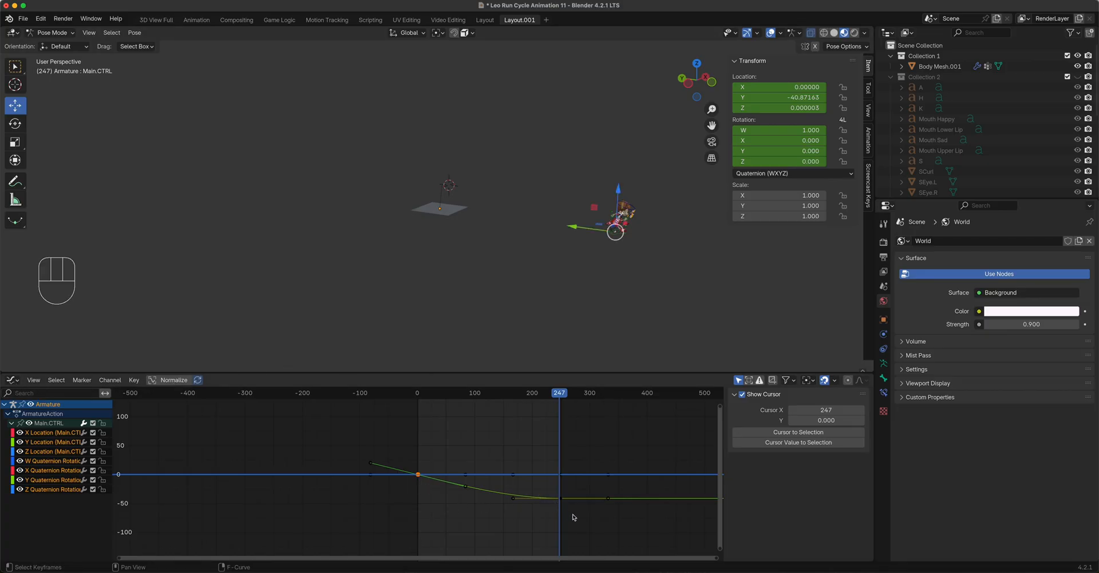
{"action": "left_click_drag", "start_coordinate": [573, 517], "coordinate": [350, 449]}
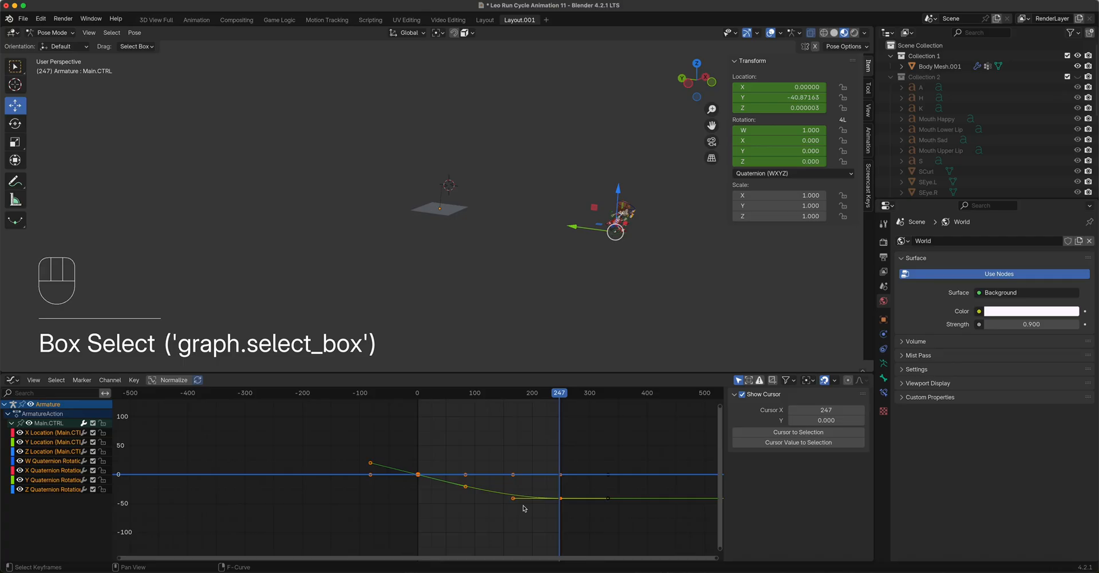
{"action": "key", "text": "v"}
{"action": "left_click", "coordinate": [523, 507]}
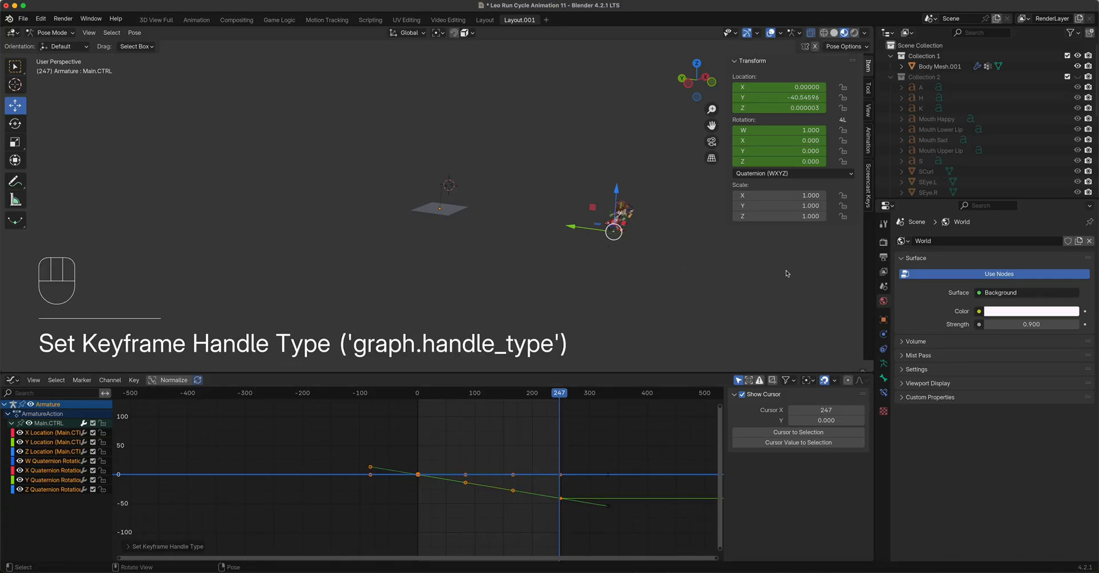
- Switch the lower editor to the Dope Sheet and, at frame 249, move Main.CTRL forward along Y to about -84.69
{"action": "left_click", "coordinate": [14, 383]}
{"action": "left_click", "coordinate": [141, 410]}
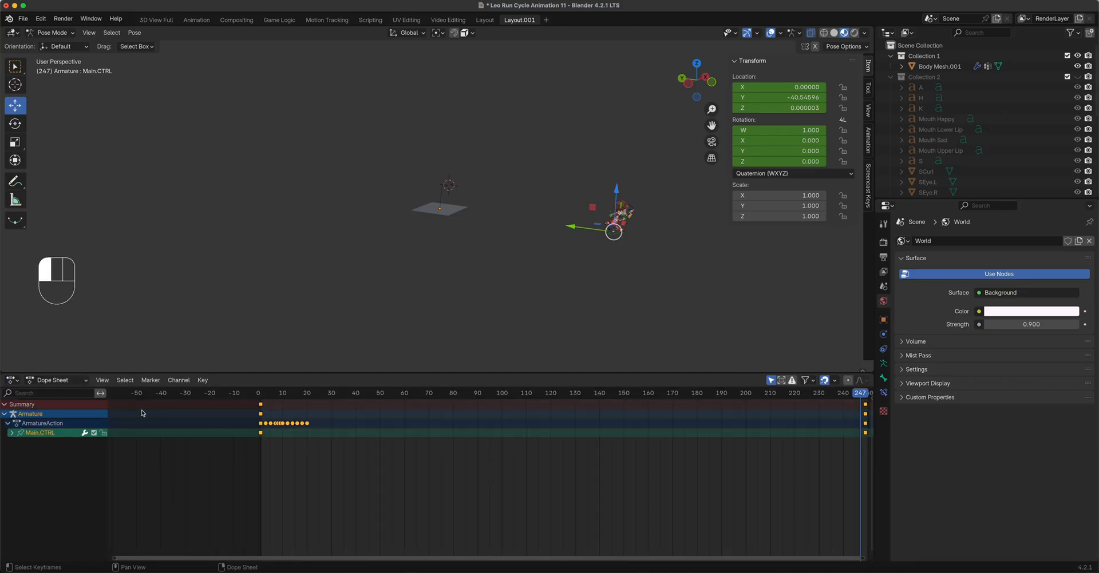
{"action": "scroll", "coordinate": [734, 452], "scroll_direction": "down", "scroll_amount": 3}
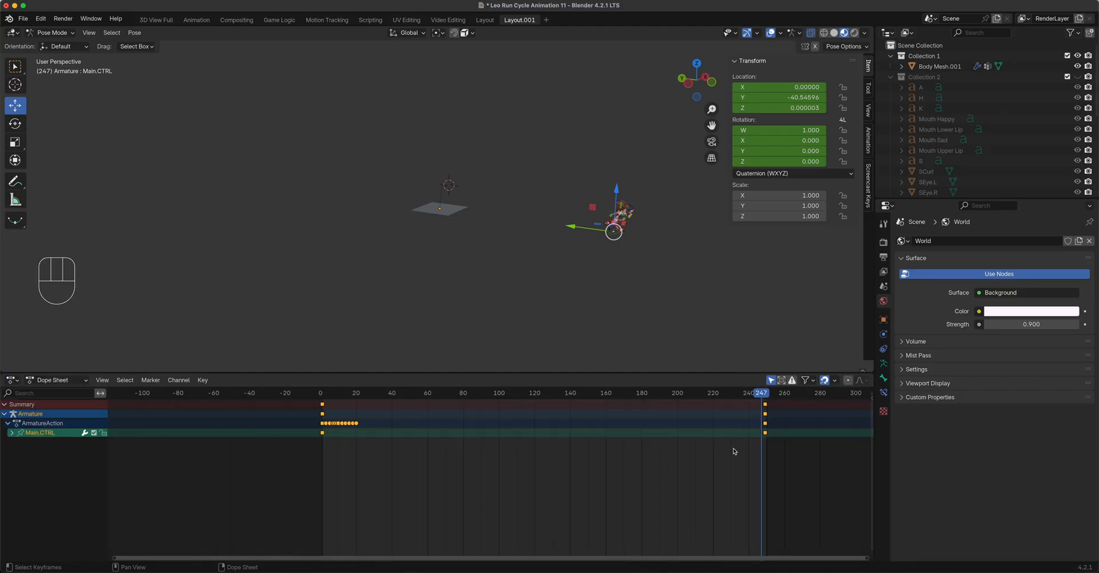
{"action": "left_click", "coordinate": [766, 395]}
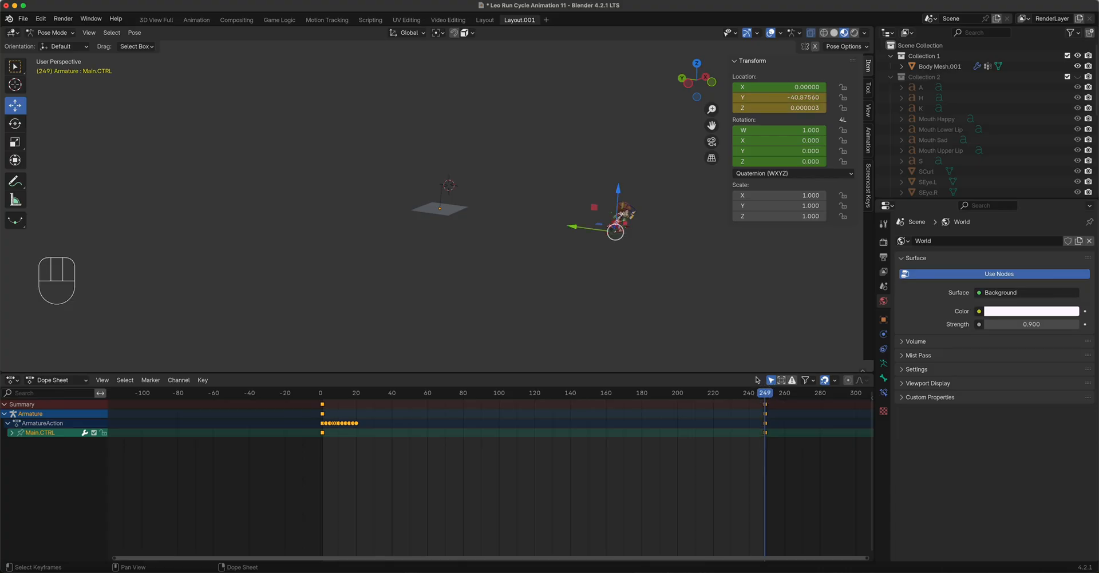
{"action": "left_click_drag", "start_coordinate": [578, 229], "coordinate": [824, 261]}
- Play the run from the start of the timeline to check its forward speed
{"action": "key", "text": "space"}
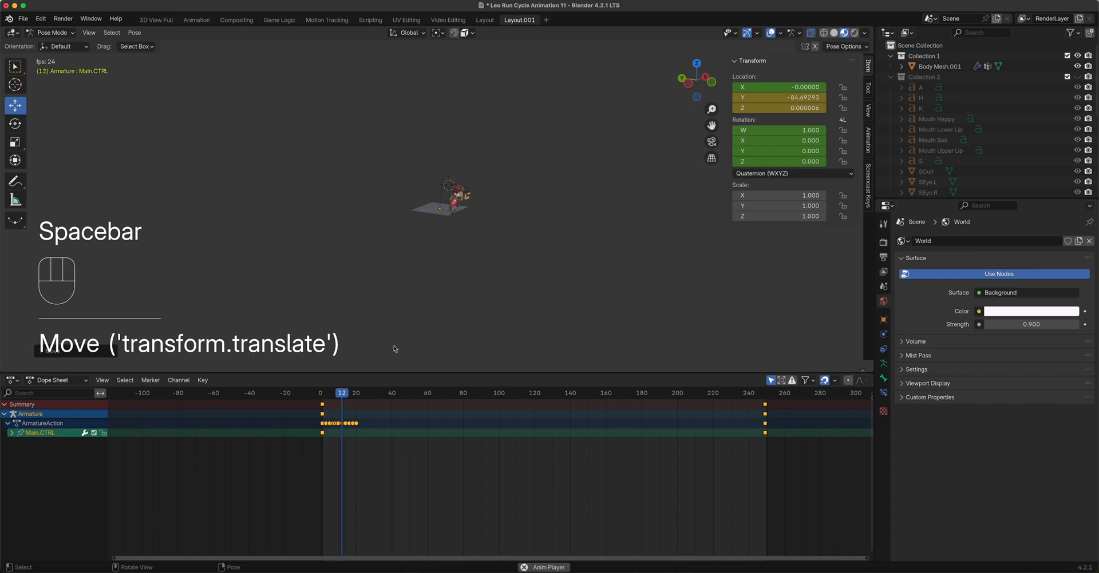
{"action": "middle_click_drag", "start_coordinate": [574, 276], "coordinate": [398, 347], "text": "shift"}
{"action": "left_click", "coordinate": [322, 395]}
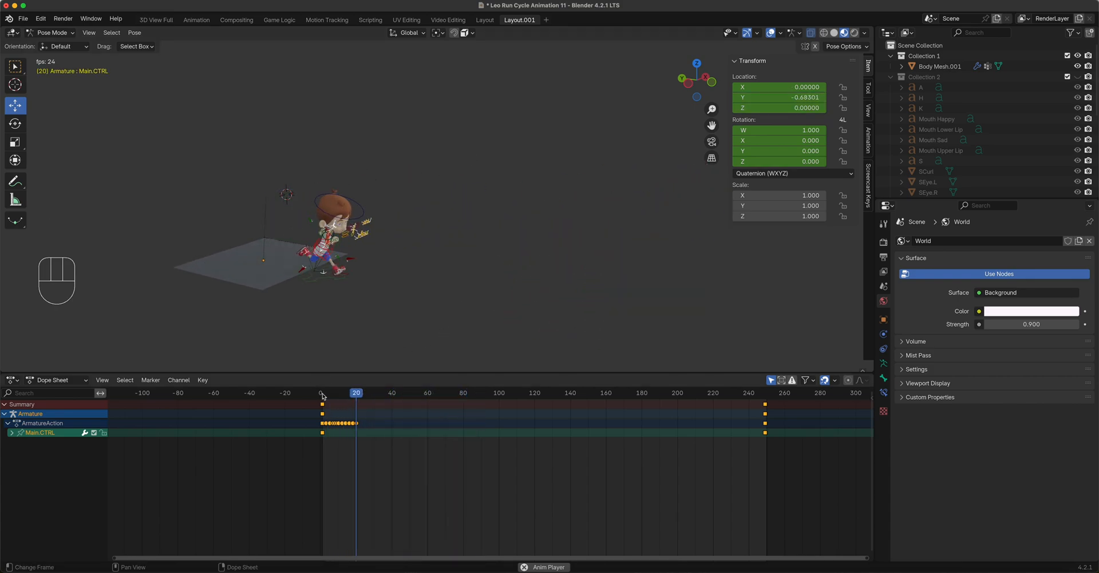
{"action": "key", "text": "space"}
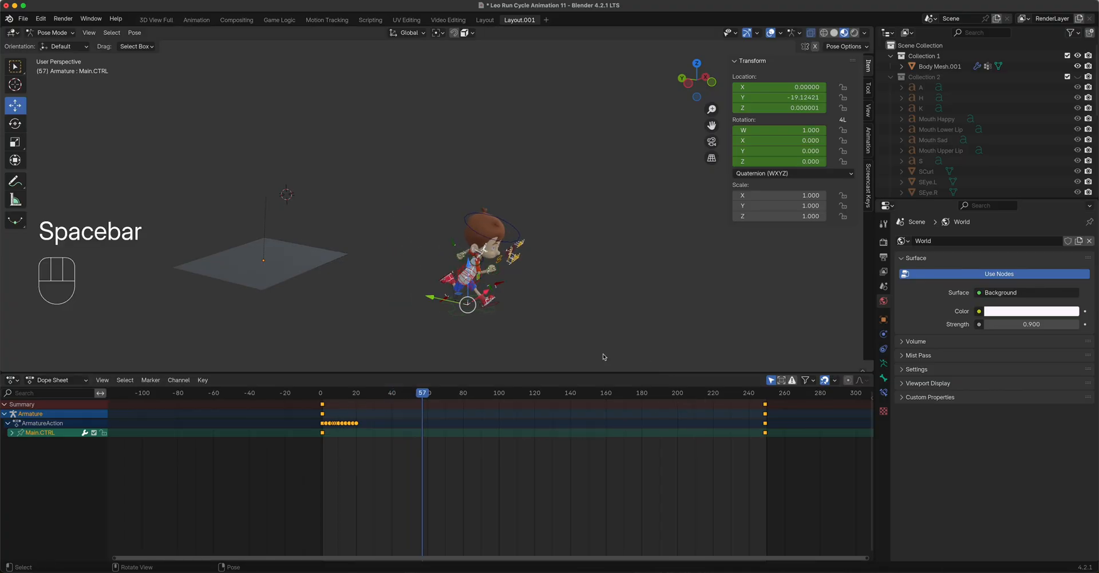
- Return to frame 249 and move Main.CTRL still farther forward along Y
{"action": "left_click_drag", "start_coordinate": [425, 398], "coordinate": [766, 417]}
{"action": "scroll", "coordinate": [705, 297], "scroll_direction": "down", "scroll_amount": 8}
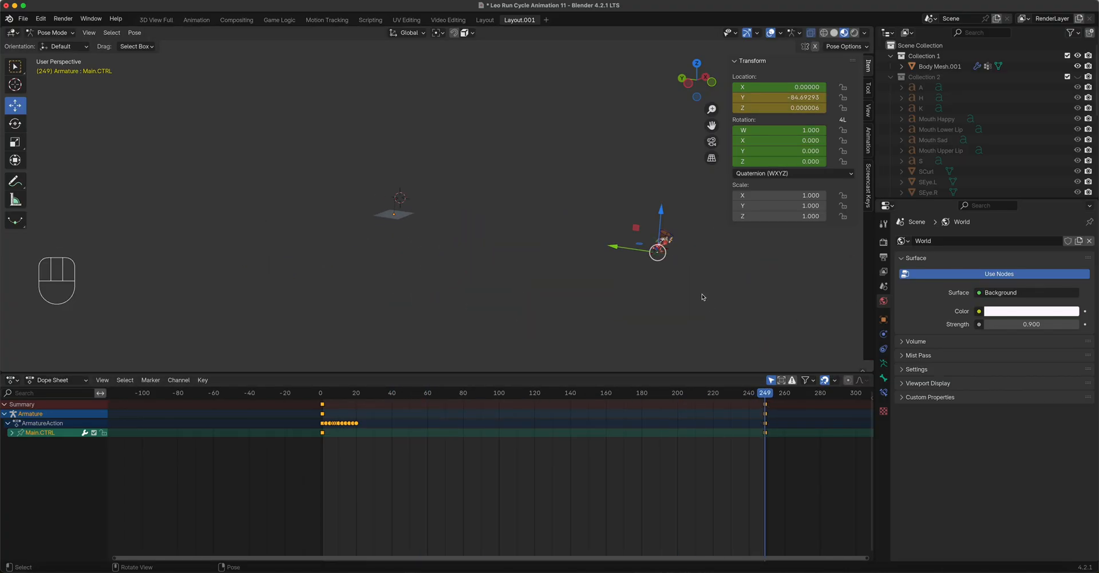
{"action": "scroll", "coordinate": [506, 219], "scroll_direction": "down", "scroll_amount": 3}
{"action": "left_click_drag", "start_coordinate": [542, 231], "coordinate": [593, 245]}
- Play the run from frame 2 and examine the character's forward travel from the side and the front
{"action": "left_click", "coordinate": [323, 399]}
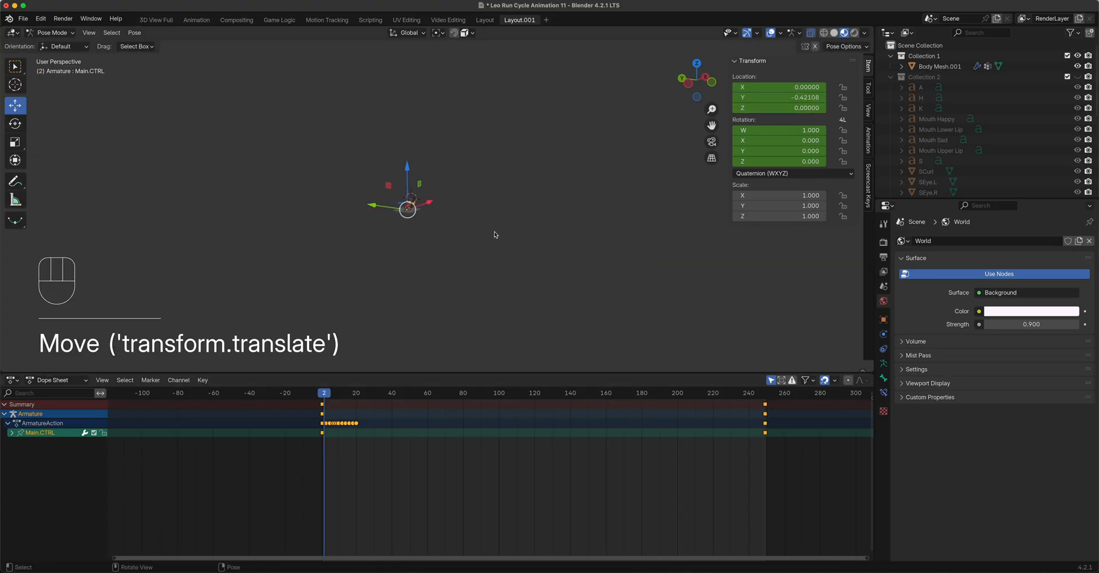
{"action": "scroll", "coordinate": [475, 223], "scroll_direction": "up", "scroll_amount": 6}
{"action": "middle_click_drag", "start_coordinate": [473, 228], "coordinate": [681, 201], "text": "shift"}
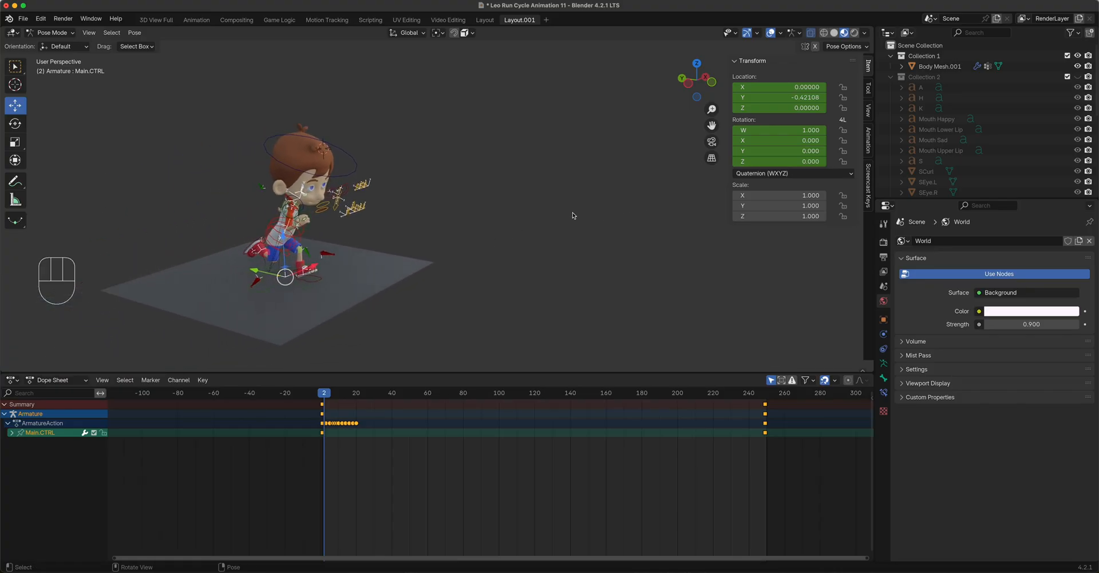
{"action": "key", "text": "space"}
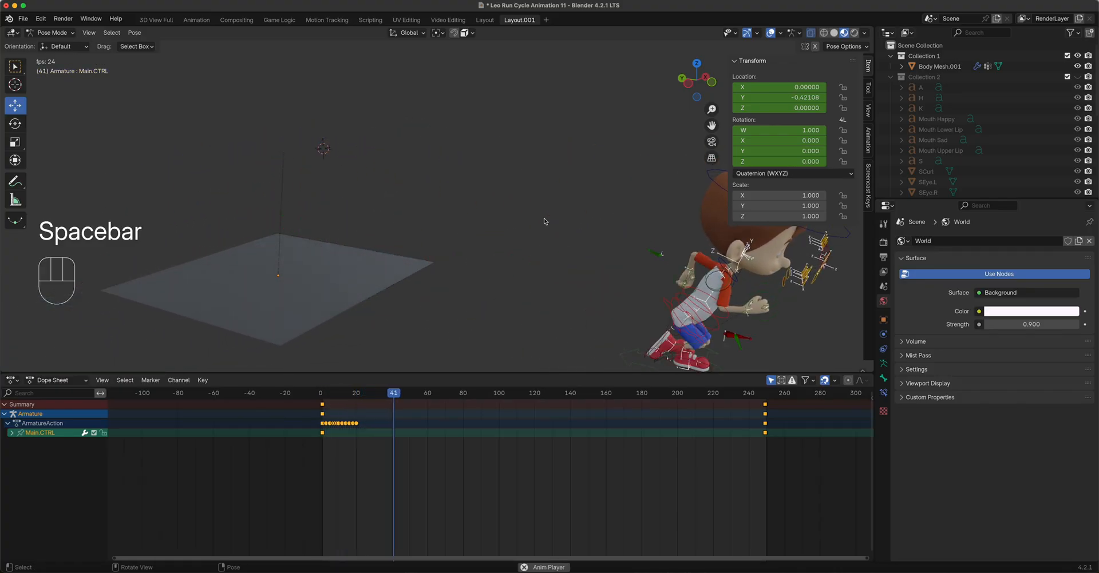
{"action": "middle_click_drag", "start_coordinate": [692, 140], "coordinate": [423, 261]}
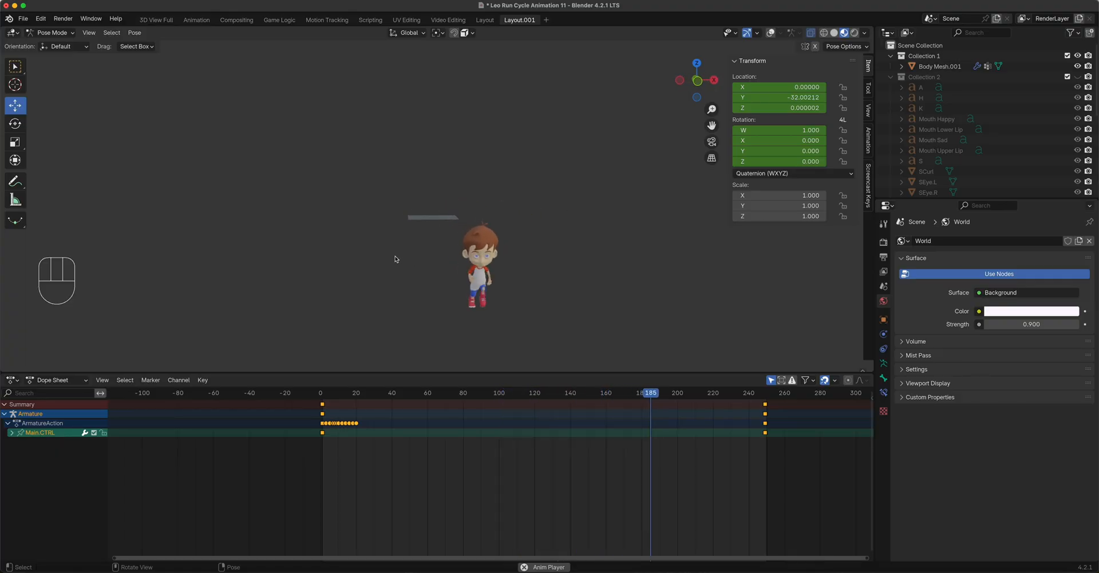
{"action": "scroll", "coordinate": [476, 299], "scroll_direction": "down", "scroll_amount": 8}
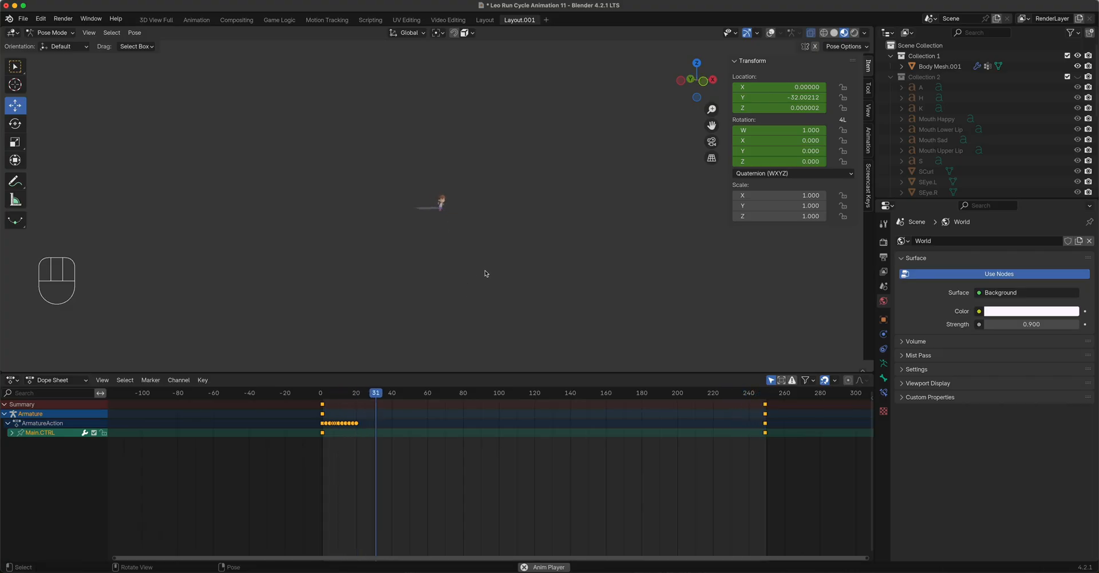
{"action": "scroll", "coordinate": [439, 203], "scroll_direction": "up", "scroll_amount": 8}
{"action": "scroll", "coordinate": [465, 260], "scroll_direction": "down", "scroll_amount": 5}
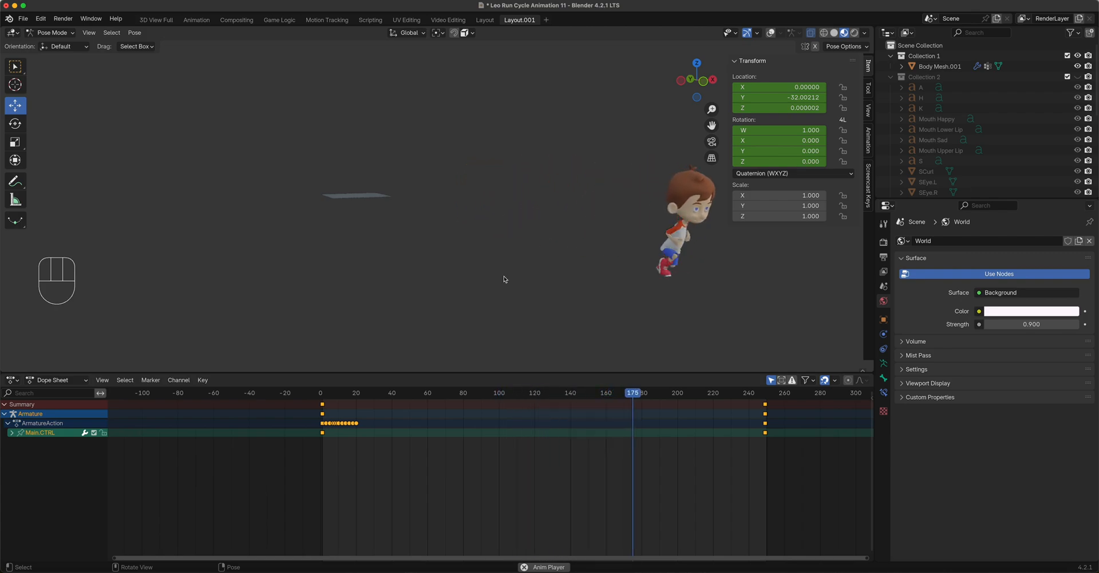
{"action": "key", "text": "space"}
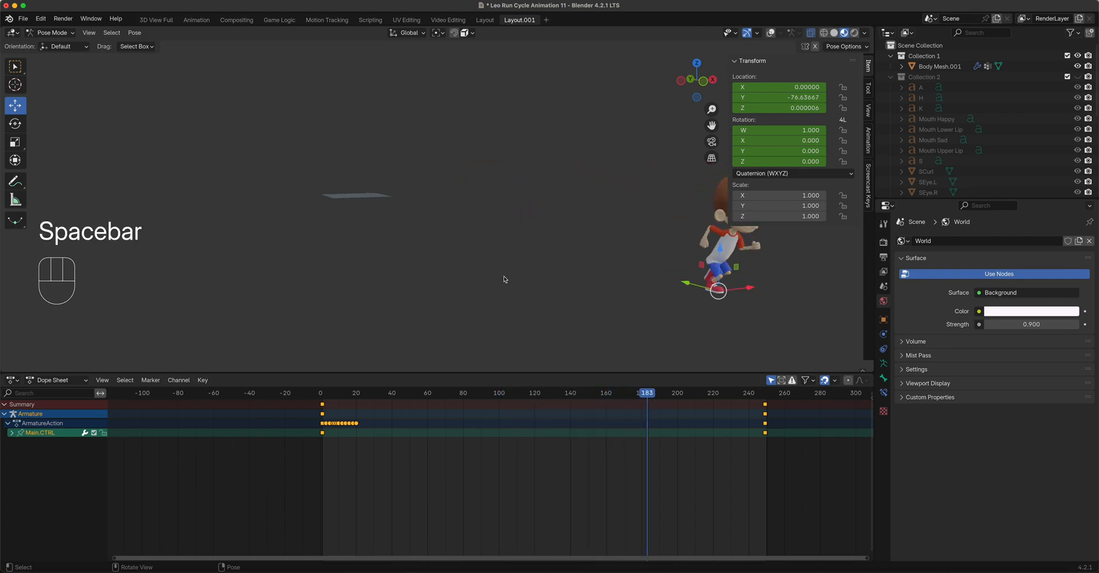
- Return near the start of the animation, switch the lower editor to the Timeline and set the end frame to 19
{"action": "left_click", "coordinate": [324, 399]}
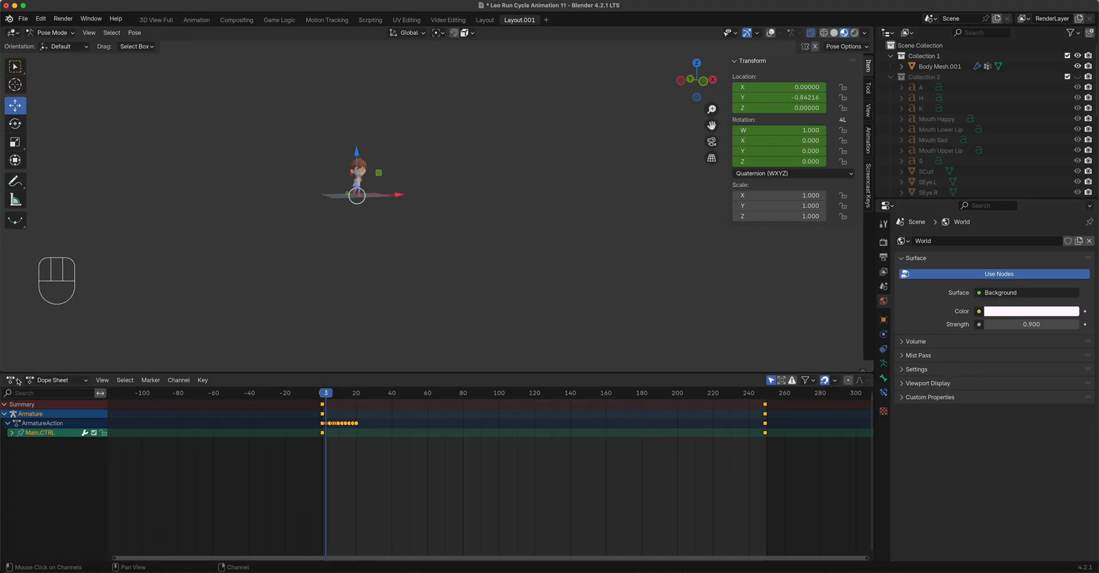
{"action": "left_click", "coordinate": [18, 381]}
{"action": "left_click", "coordinate": [13, 380]}
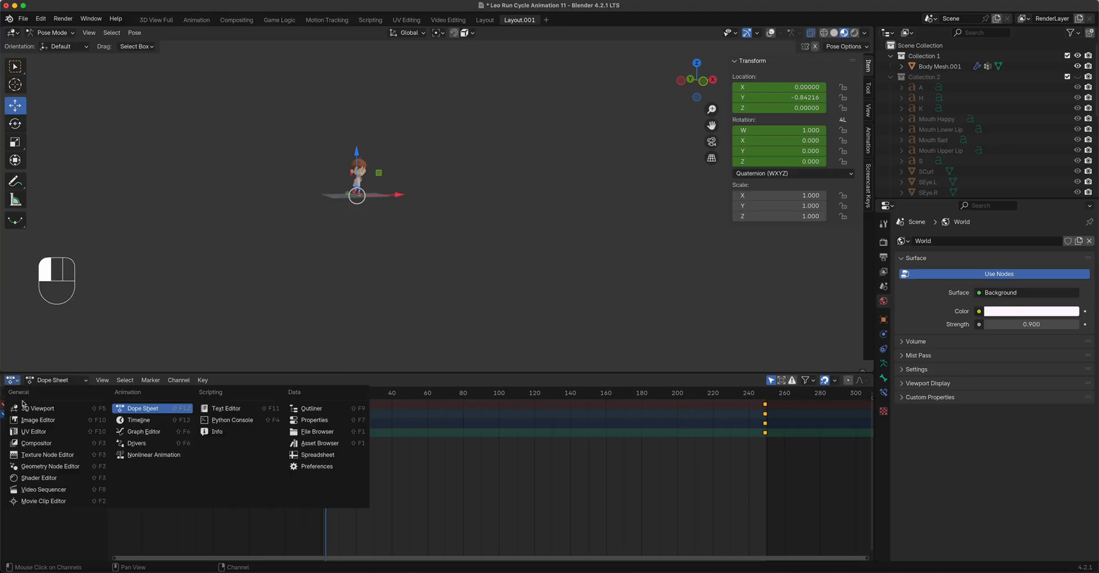
{"action": "left_click", "coordinate": [131, 422]}
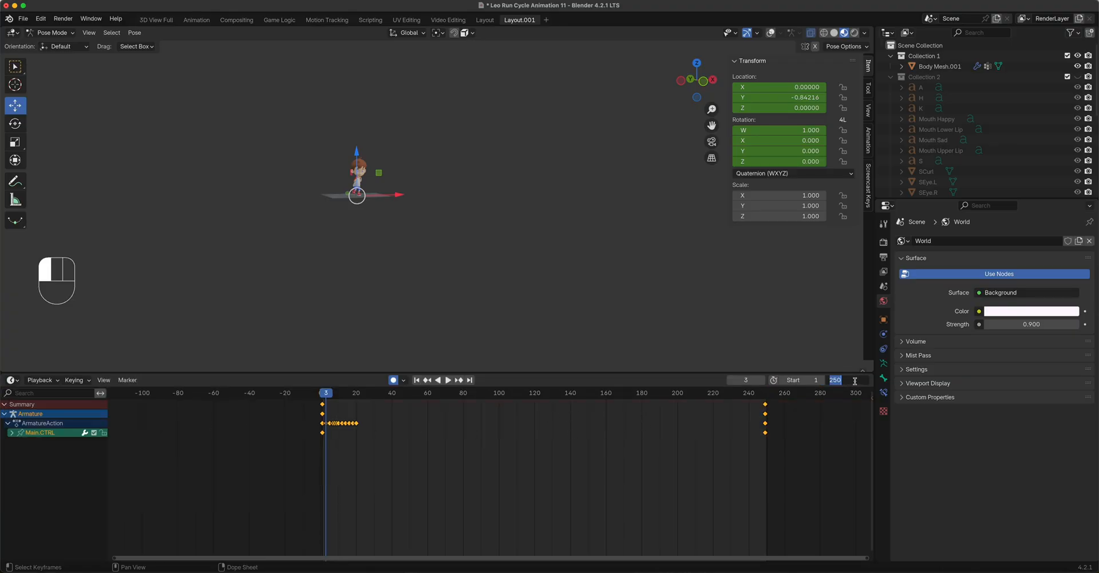
{"action": "key", "text": "BackSpace"}
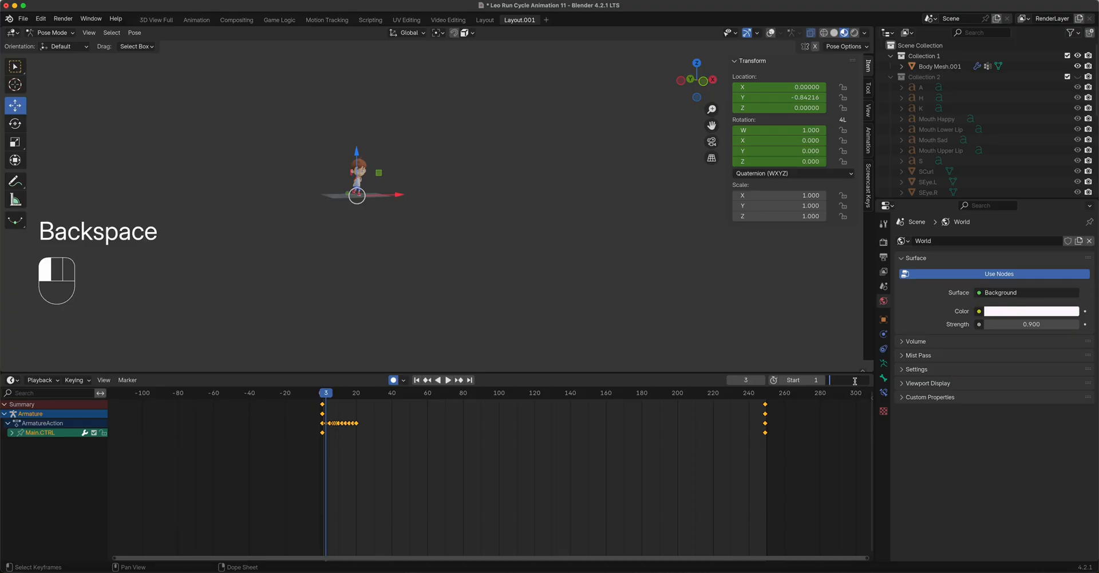
{"action": "type", "text": "19"}
{"action": "key", "text": "Return"}
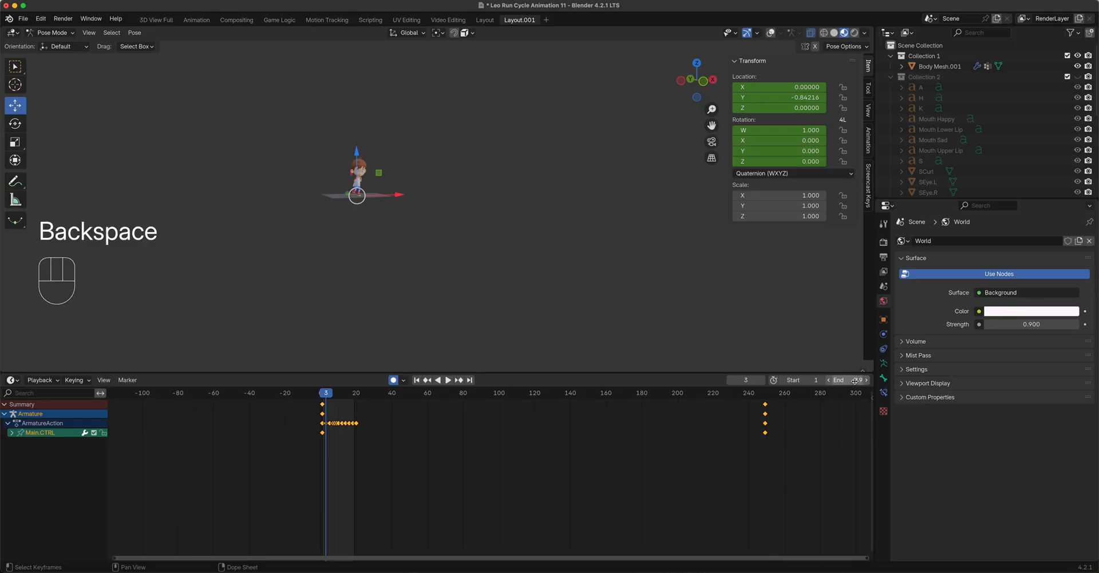
- Play the shortened frame range from its start and examine the looping run close up from a three-quarter view
{"action": "scroll", "coordinate": [332, 427], "scroll_direction": "up", "scroll_amount": 9}
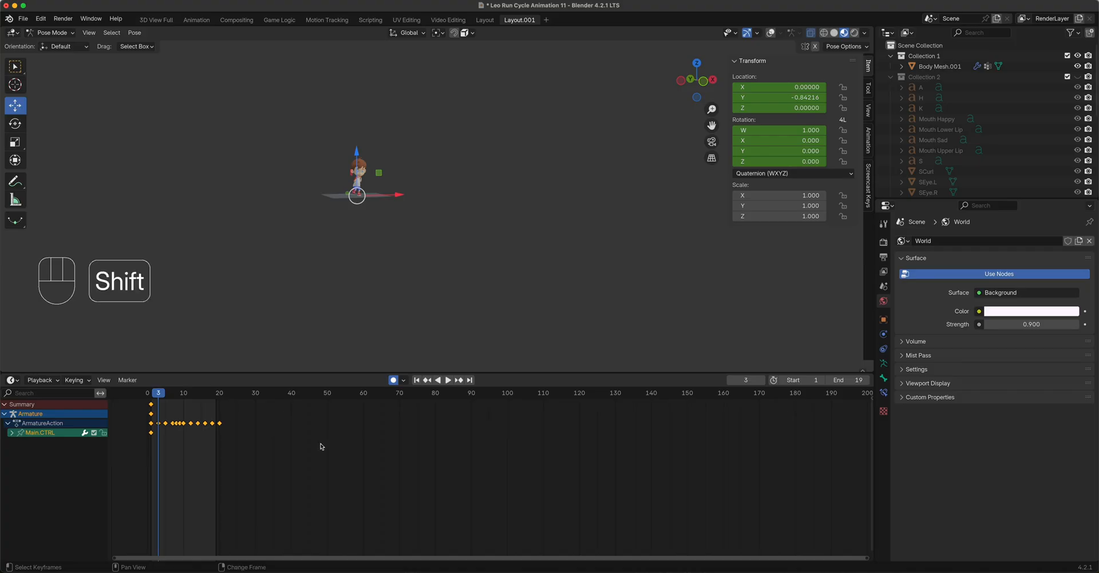
{"action": "middle_click_drag", "start_coordinate": [321, 446], "coordinate": [706, 507], "text": "shift"}
{"action": "scroll", "coordinate": [588, 444], "scroll_direction": "up", "scroll_amount": 5}
{"action": "scroll", "coordinate": [587, 443], "scroll_direction": "up", "scroll_amount": 2}
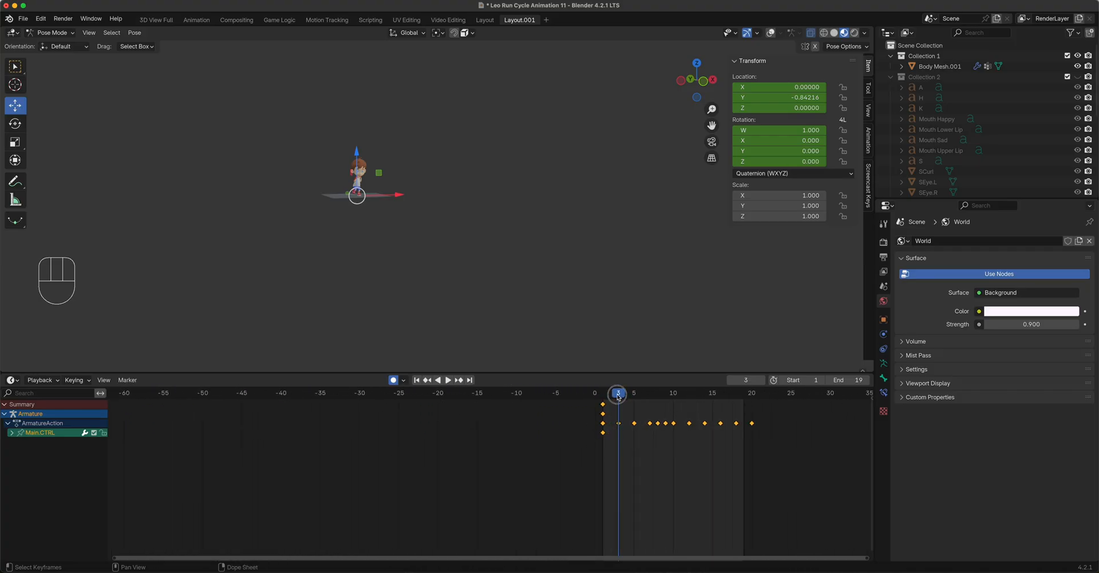
{"action": "left_click_drag", "start_coordinate": [618, 396], "coordinate": [598, 403]}
{"action": "key", "text": "space"}
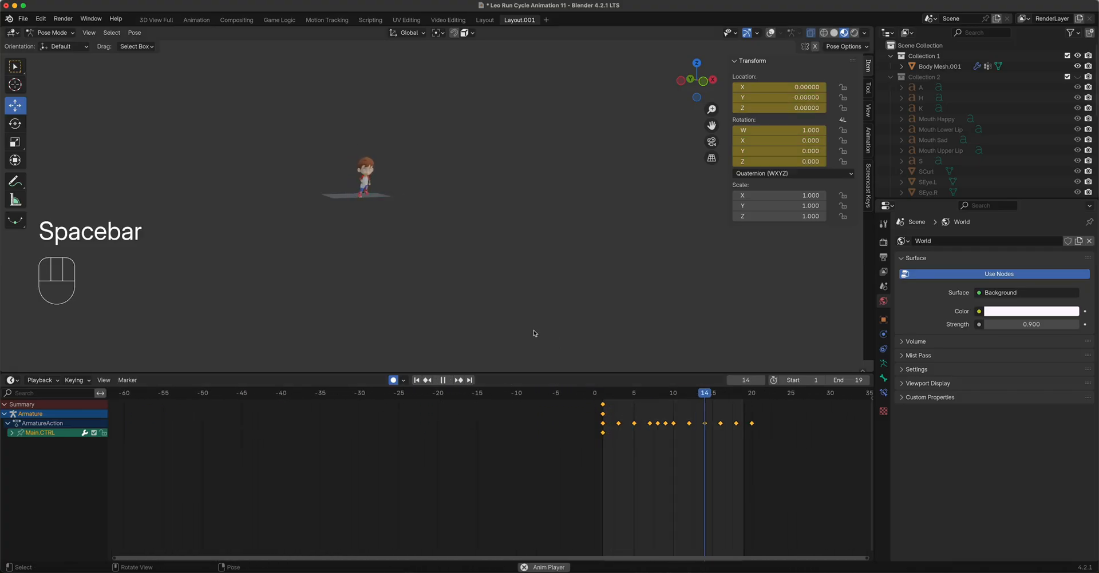
{"action": "middle_click_drag", "start_coordinate": [386, 223], "coordinate": [449, 225]}
{"action": "scroll", "coordinate": [433, 228], "scroll_direction": "up", "scroll_amount": 12}
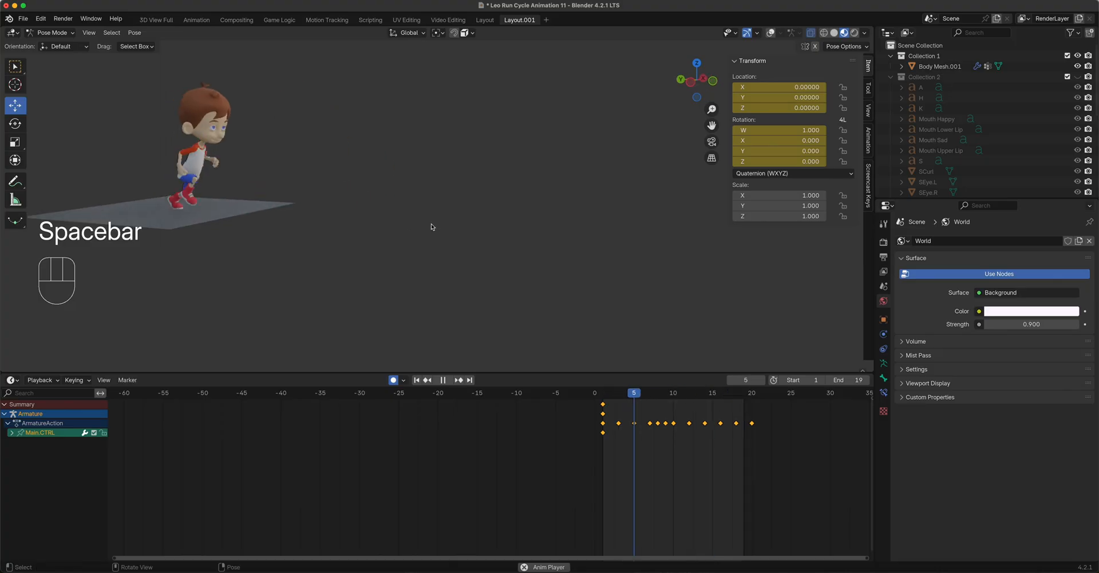
{"action": "middle_click_drag", "start_coordinate": [350, 240], "coordinate": [569, 284], "text": "shift"}
{"action": "scroll", "coordinate": [550, 284], "scroll_direction": "down", "scroll_amount": 10}
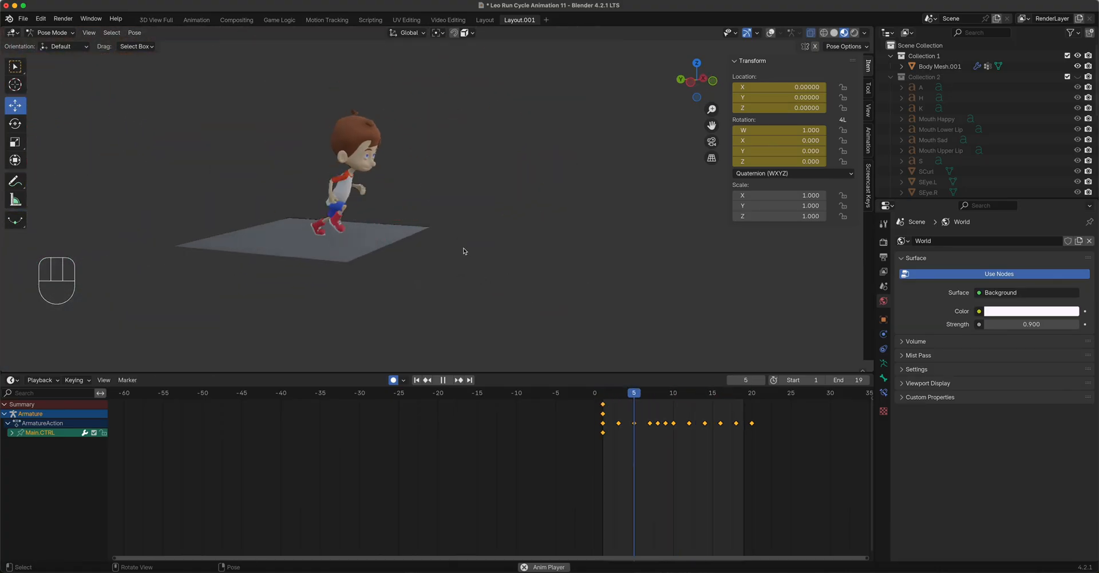
{"action": "key", "text": "space"}
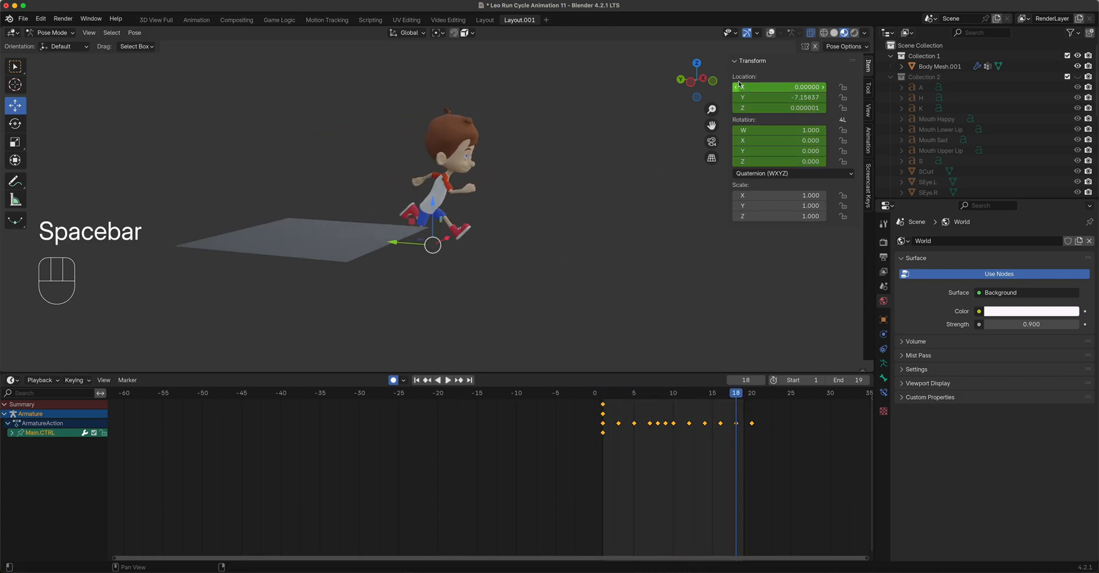
- Turn on the viewport overlays and, at frame 1, expand Main.CTRL's location and rotation keyframe channels
{"action": "left_click", "coordinate": [771, 33]}
{"action": "left_click_drag", "start_coordinate": [622, 394], "coordinate": [605, 407]}
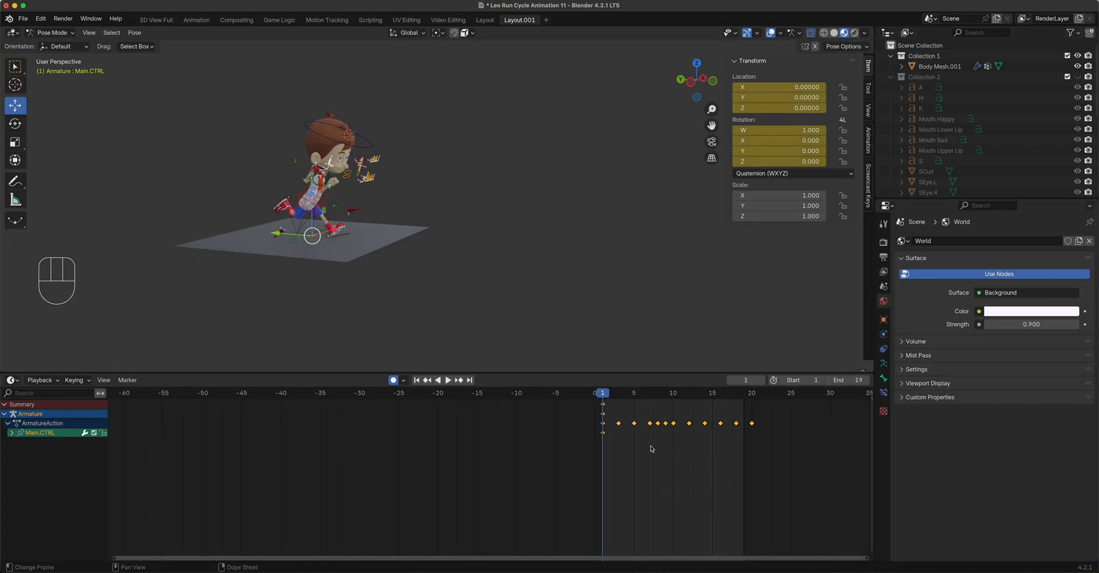
{"action": "left_click", "coordinate": [604, 435]}
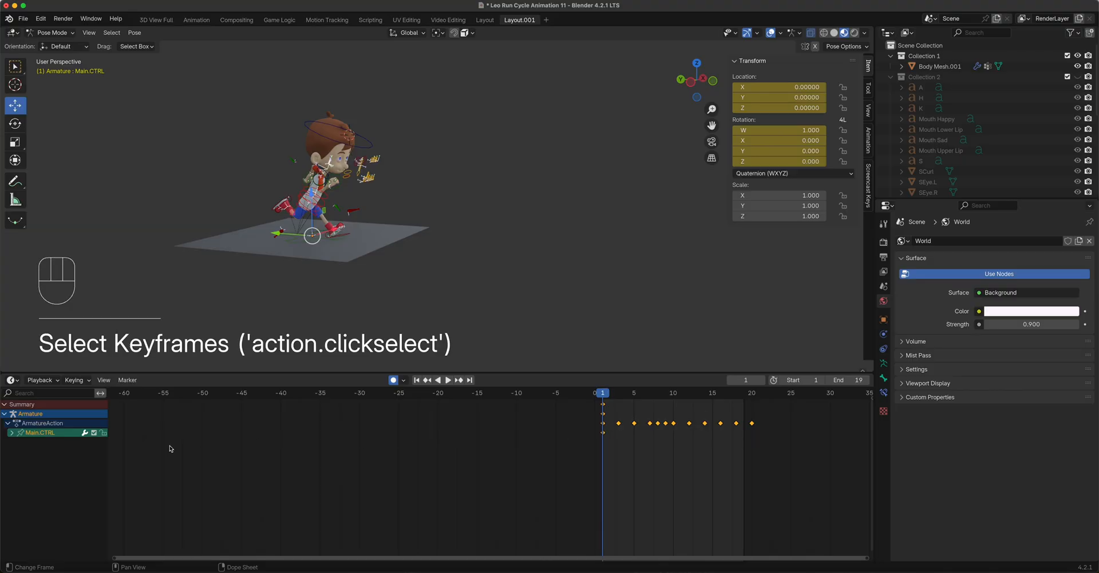
{"action": "left_click", "coordinate": [12, 433]}
{"action": "left_click", "coordinate": [47, 442]}
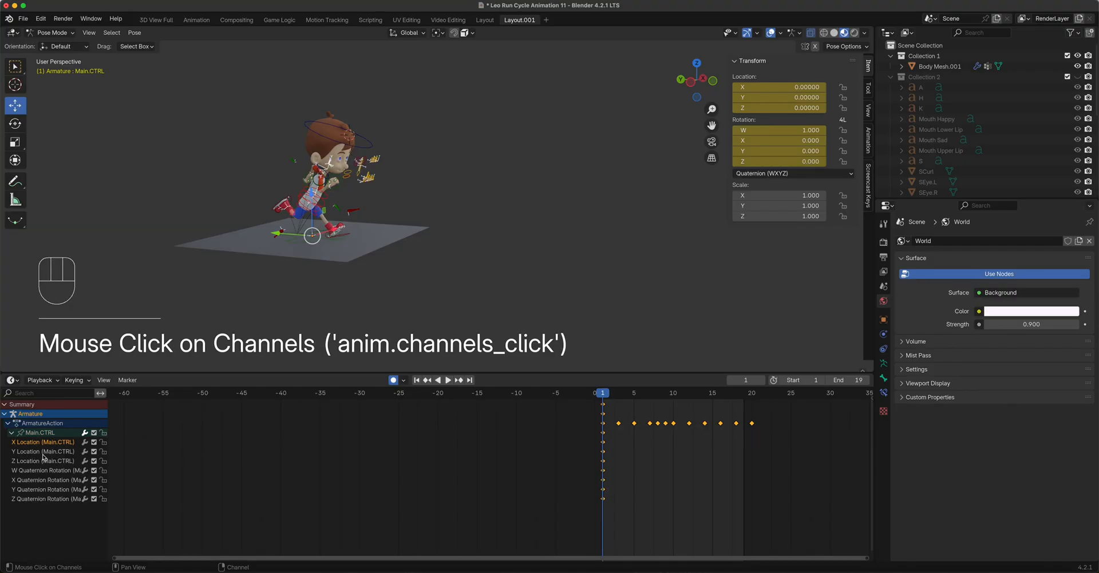
{"action": "left_click", "coordinate": [29, 452]}
{"action": "left_click", "coordinate": [301, 246]}
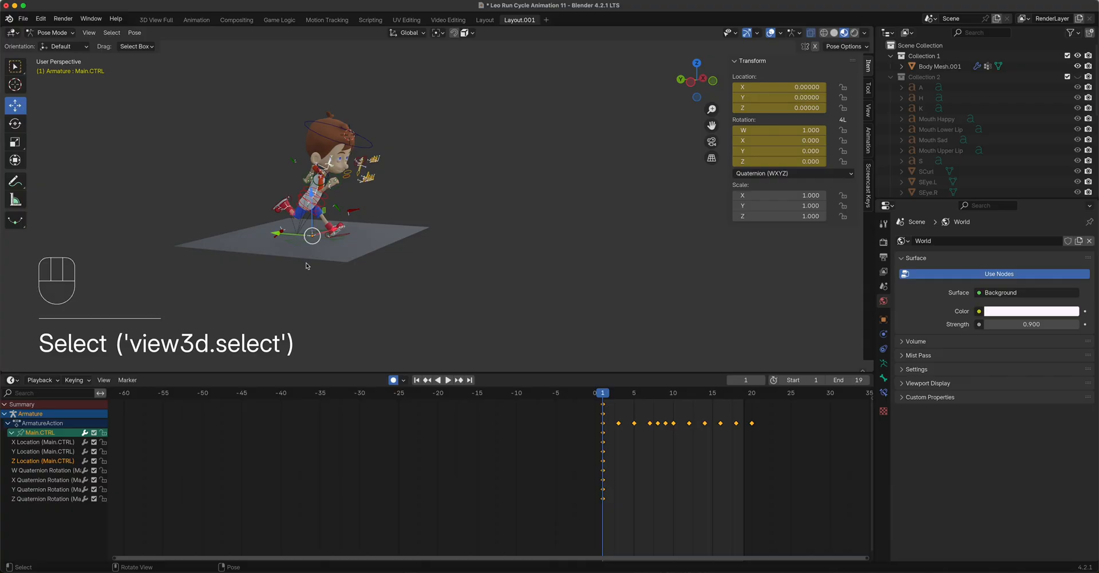
- Collapse Main.CTRL's channels and delete its forward-travel keyframes at frame 249
{"action": "scroll", "coordinate": [656, 444], "scroll_direction": "down", "scroll_amount": 10}
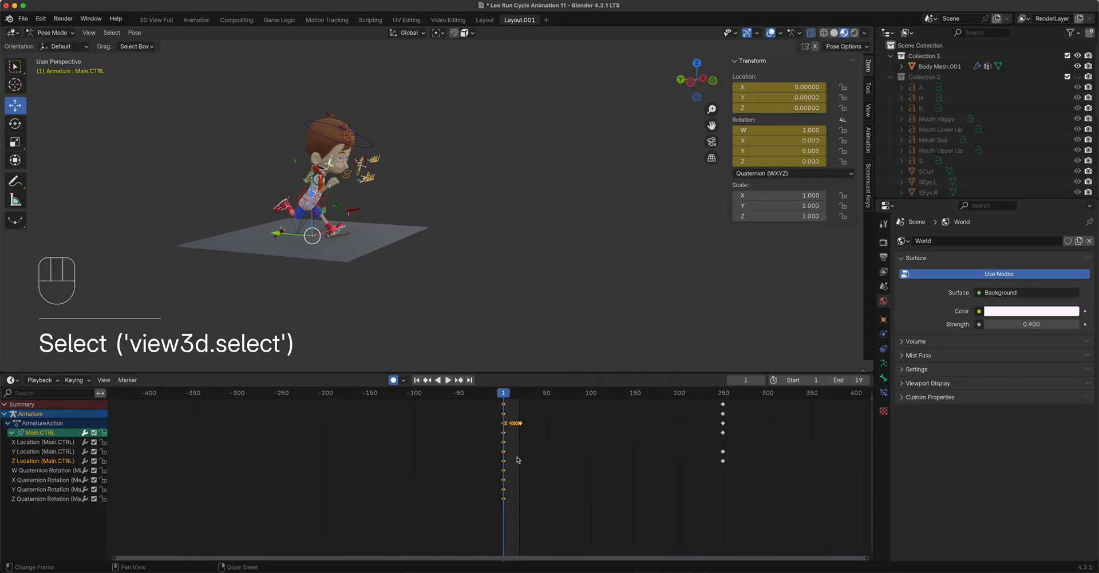
{"action": "left_click", "coordinate": [11, 433]}
{"action": "left_click_drag", "start_coordinate": [758, 453], "coordinate": [511, 432]}
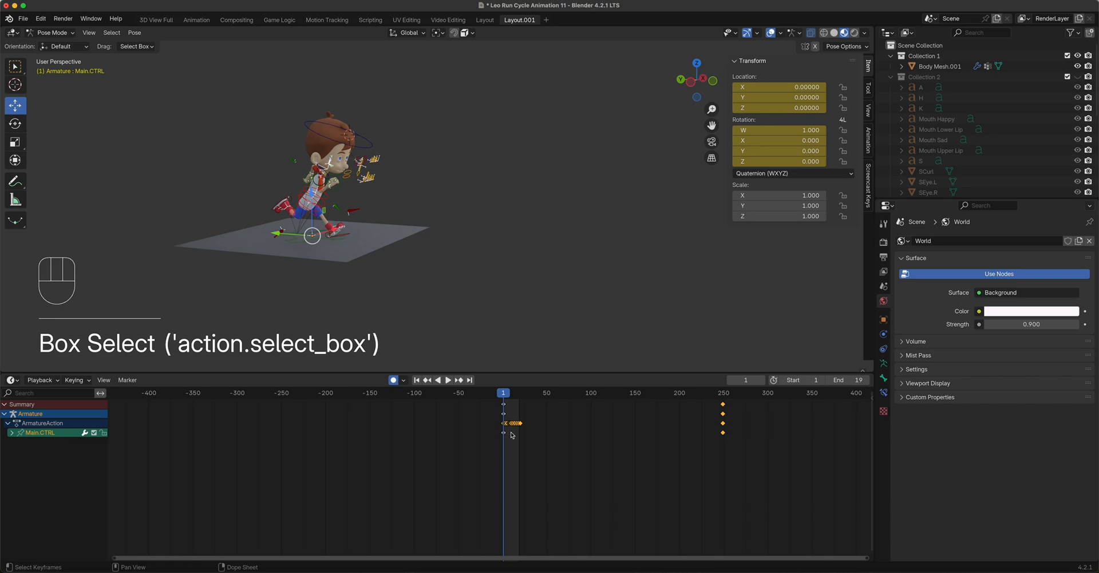
{"action": "key", "text": "x"}
{"action": "left_click", "coordinate": [512, 437]}
- Play the run cycle in place and examine the boy's motion up close with the rig shown
{"action": "key", "text": "space"}
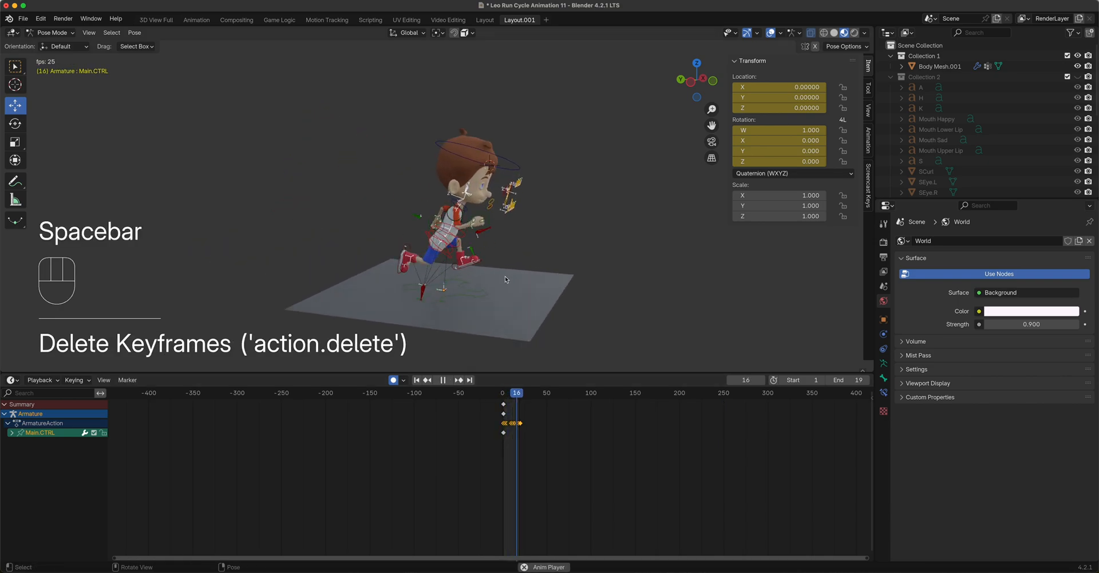
{"action": "scroll", "coordinate": [505, 276], "scroll_direction": "up", "scroll_amount": 6}
{"action": "scroll", "coordinate": [524, 240], "scroll_direction": "down", "scroll_amount": 6}
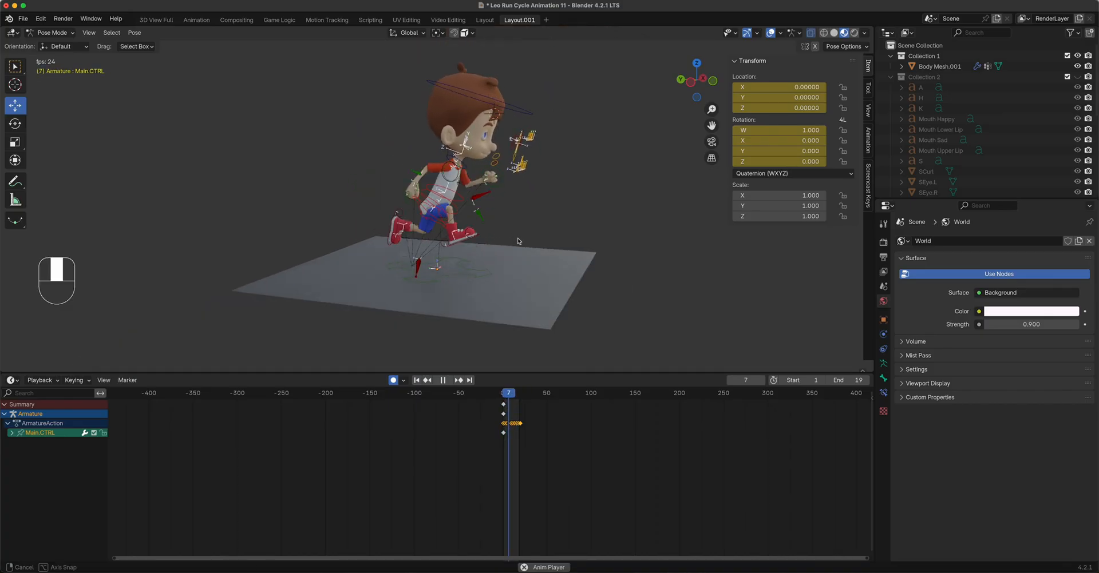